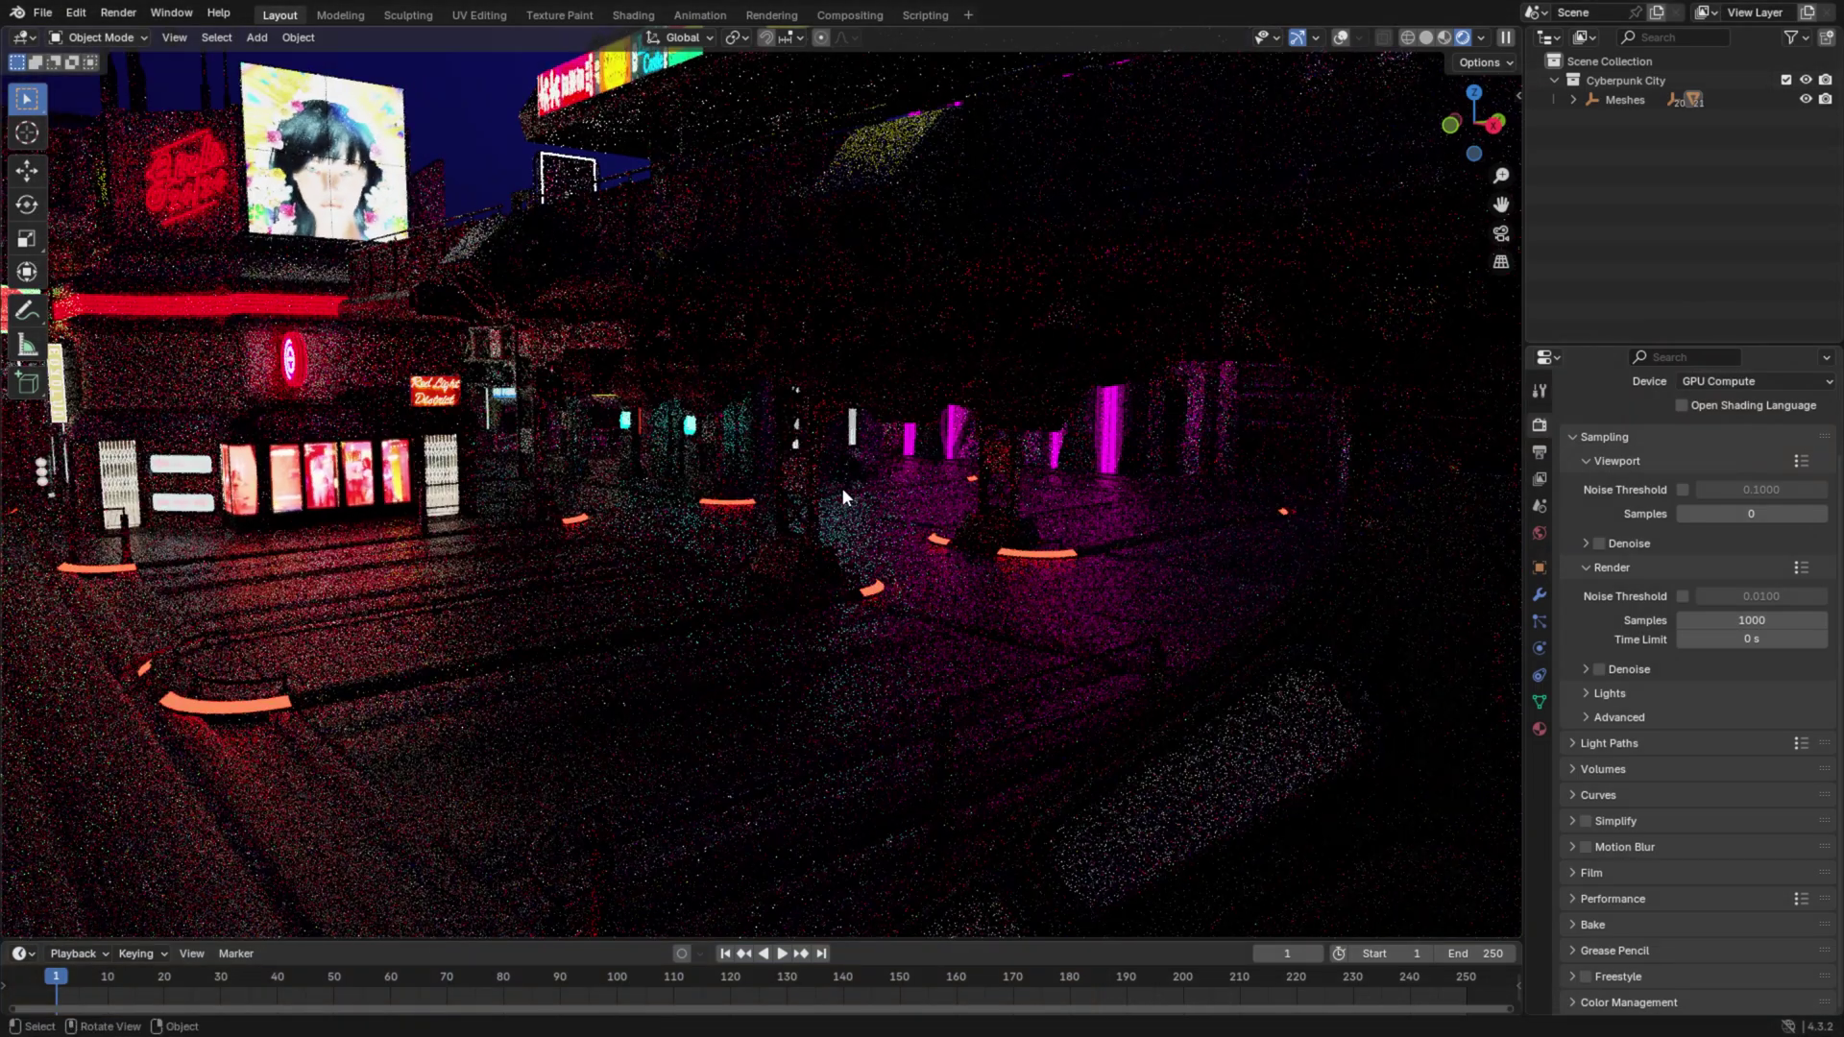
Step: Expand the Meshes hierarchy in the Outliner so every Cyb building, station, street and wall object shows its child objects
{"action": "middle_click_drag", "start_coordinate": [916, 447], "coordinate": [889, 442]}
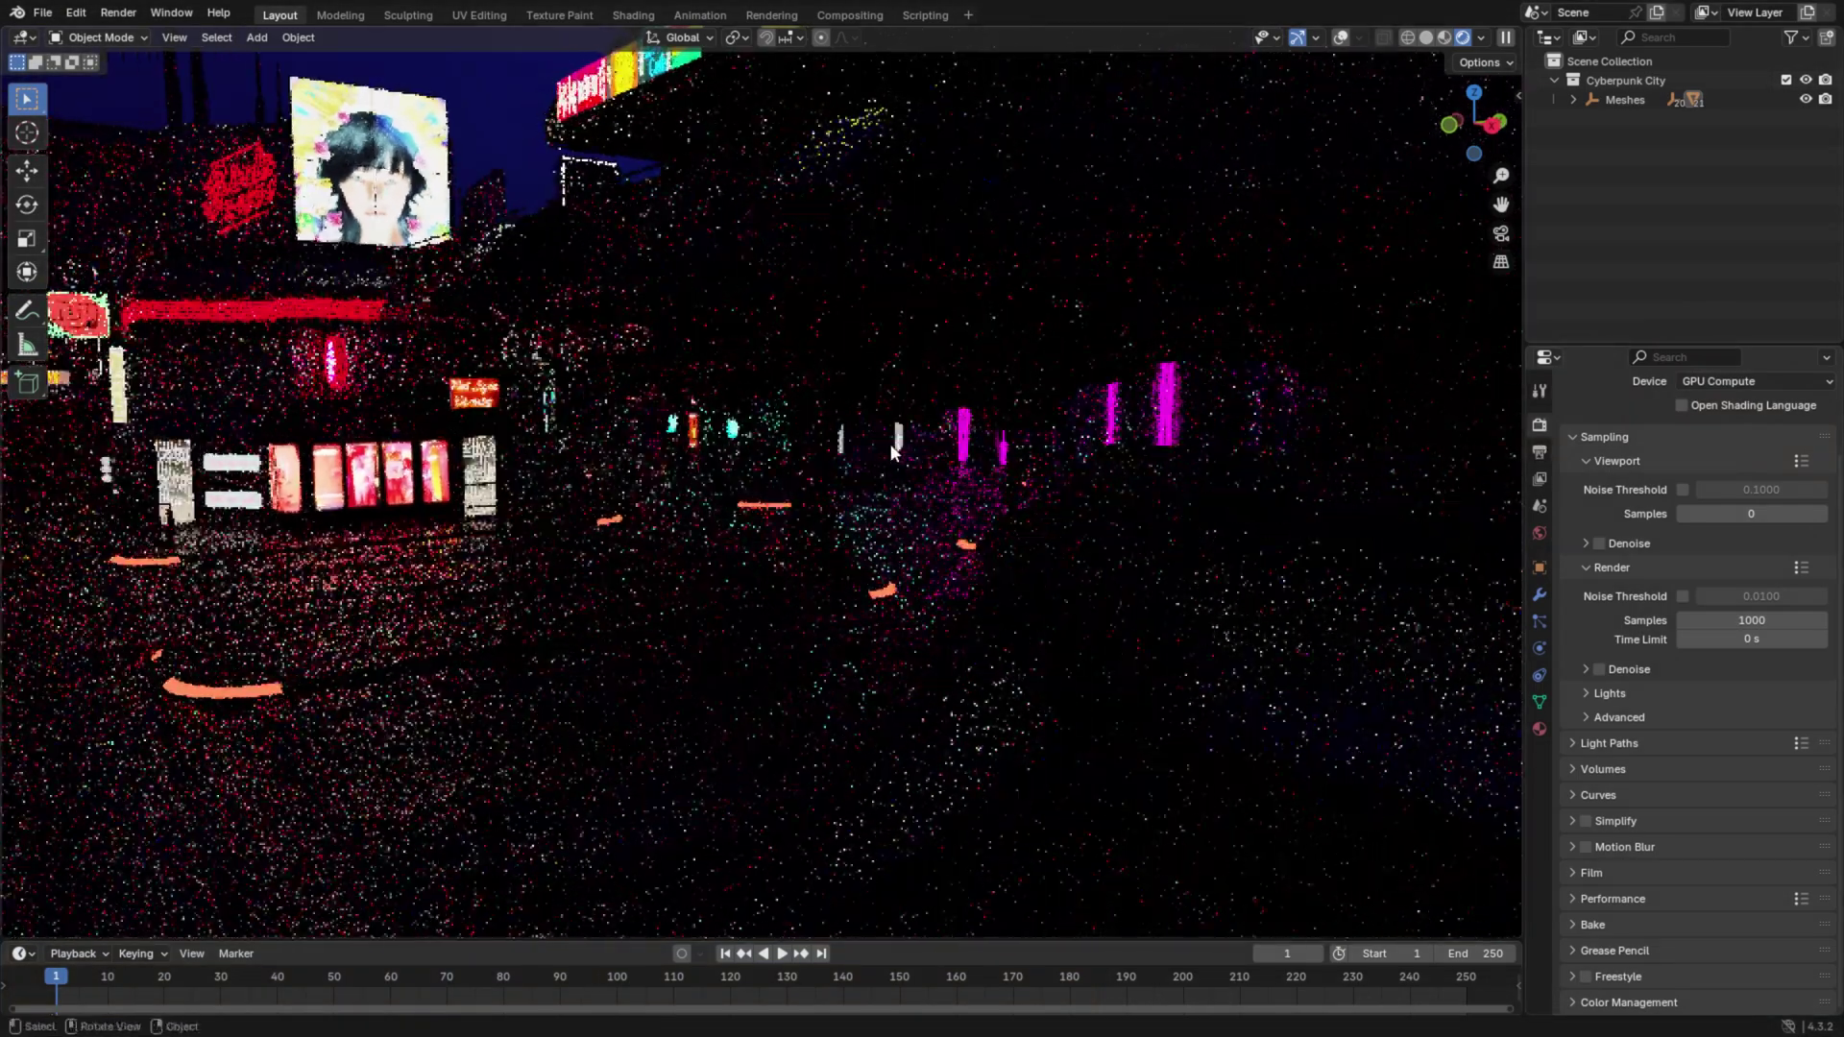
{"action": "left_click", "coordinate": [1577, 101]}
{"action": "mouse_move", "coordinate": [1592, 119]}
{"action": "left_mouse_down"}
{"action": "mouse_move", "coordinate": [1592, 244]}
{"action": "mouse_move", "coordinate": [1593, 157]}
{"action": "mouse_move", "coordinate": [1592, 210]}
{"action": "mouse_move", "coordinate": [1592, 188]}
{"action": "left_mouse_up"}
{"action": "scroll", "coordinate": [1590, 259], "scroll_direction": "down", "scroll_amount": 6}
{"action": "left_click", "coordinate": [1593, 321]}
{"action": "left_click", "coordinate": [1593, 303]}
{"action": "left_click", "coordinate": [1593, 283]}
{"action": "left_click", "coordinate": [1593, 265]}
{"action": "left_click", "coordinate": [1593, 151]}
{"action": "left_click", "coordinate": [1592, 131]}
{"action": "left_click", "coordinate": [1593, 112]}
{"action": "left_click", "coordinate": [1593, 93]}
{"action": "left_click", "coordinate": [1593, 73]}
{"action": "scroll", "coordinate": [1595, 135], "scroll_direction": "up", "scroll_amount": 4}
{"action": "scroll", "coordinate": [1590, 198], "scroll_direction": "up", "scroll_amount": 3}
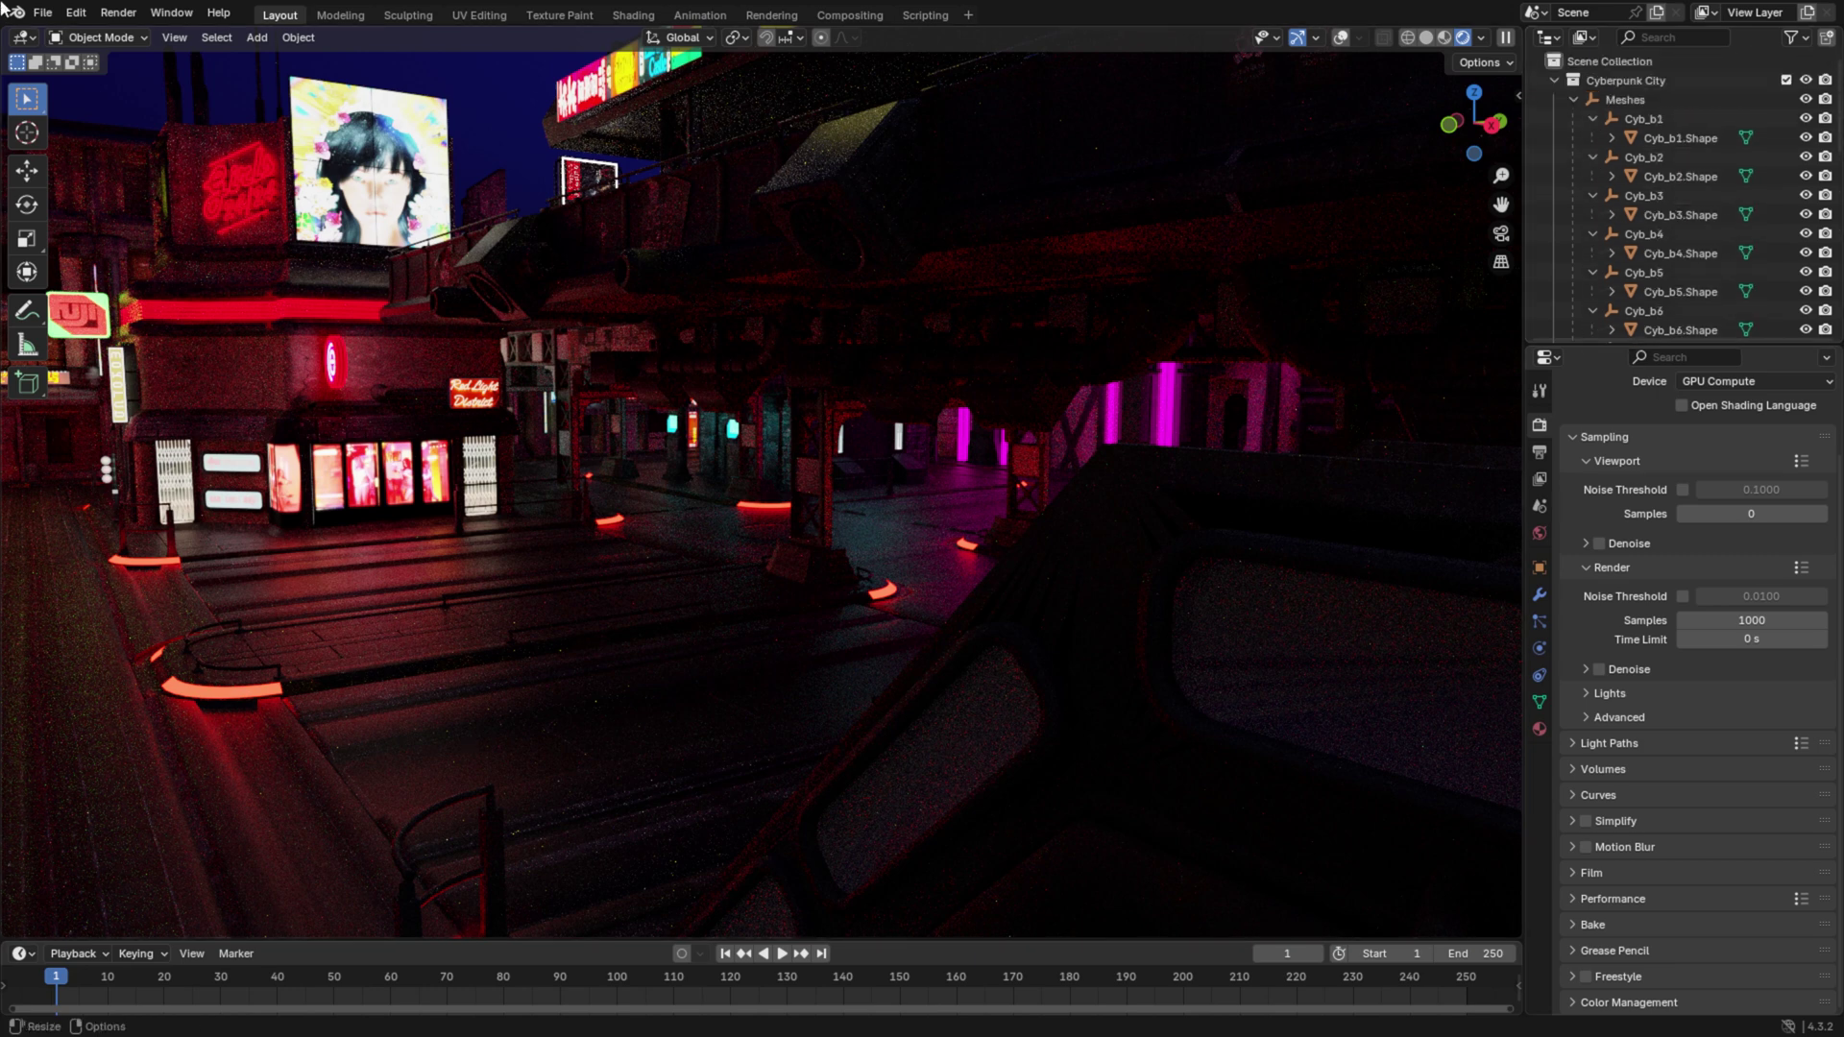
Step: Unpack the resources packed in the Cyberpunk City file
{"action": "left_click", "coordinate": [42, 13]}
{"action": "mouse_move", "coordinate": [103, 351]}
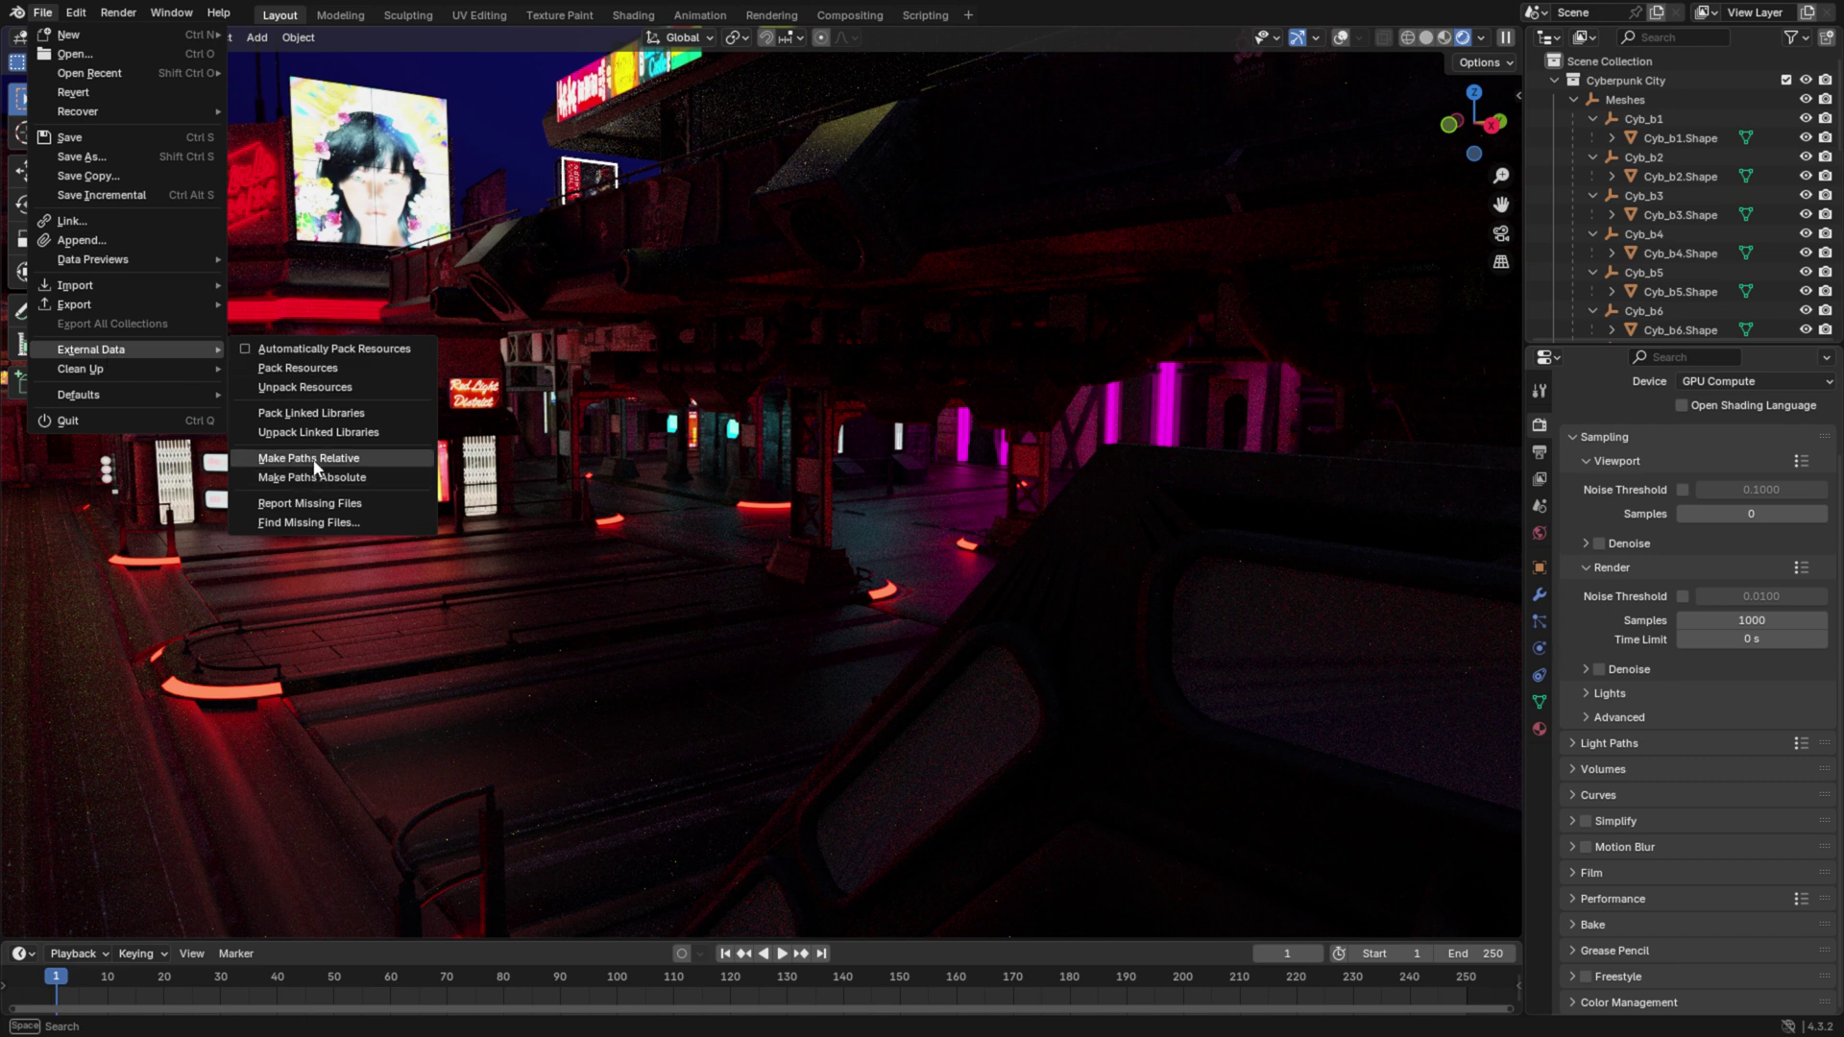
{"action": "left_click", "coordinate": [313, 388]}
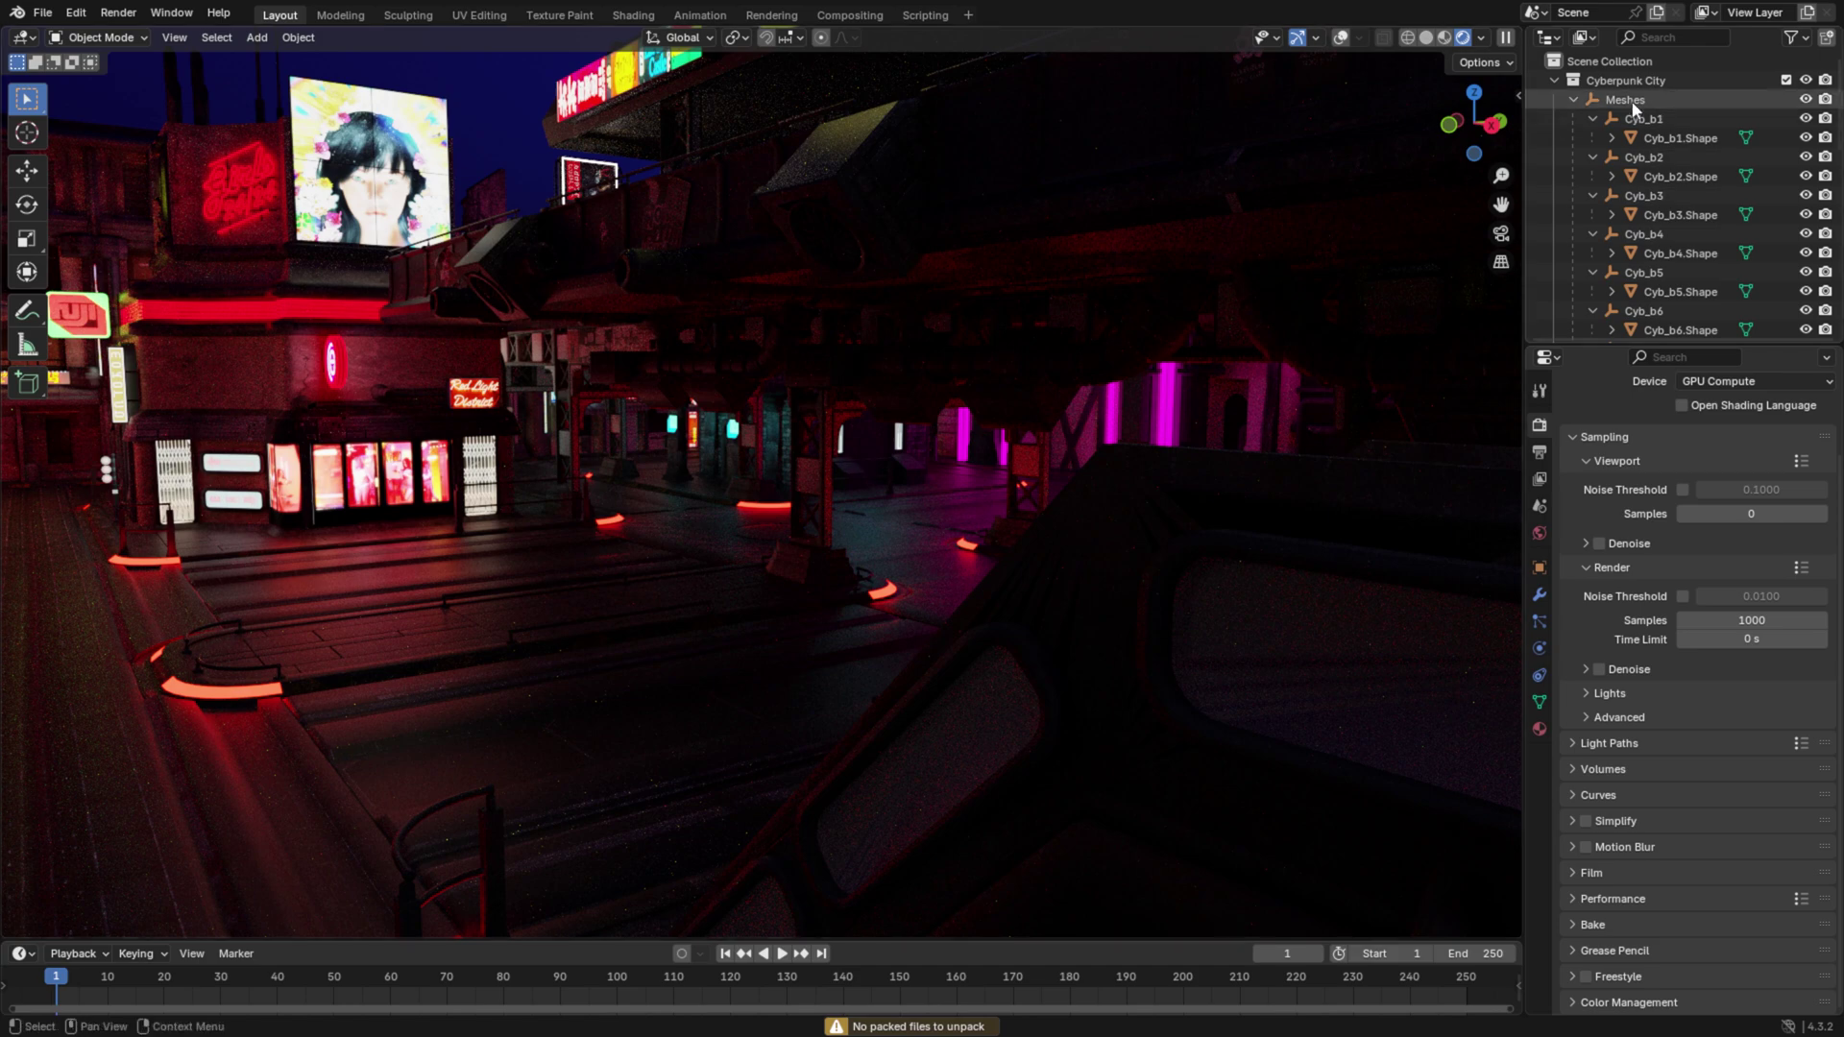
Step: Copy all objects of the Cyberpunk City scene and start a new General file
{"action": "scroll", "coordinate": [1693, 222], "scroll_direction": "down", "scroll_amount": 10}
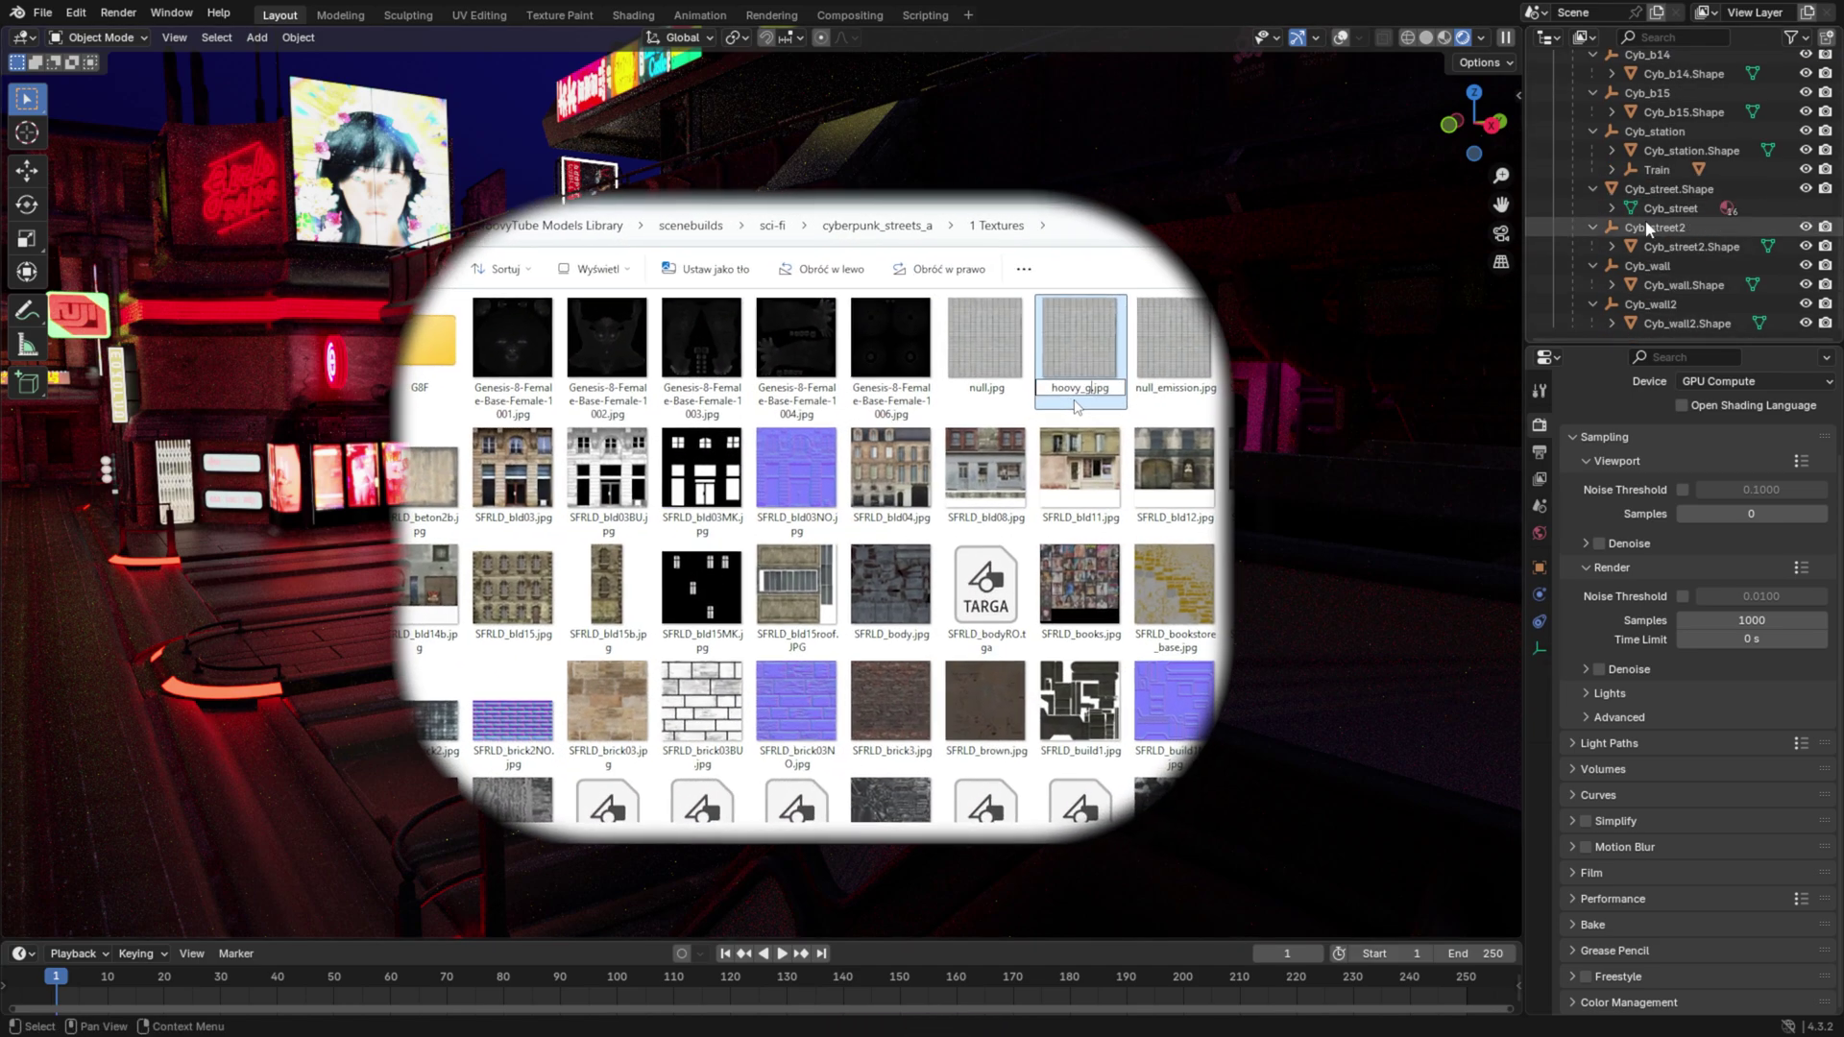
{"action": "key", "text": "a"}
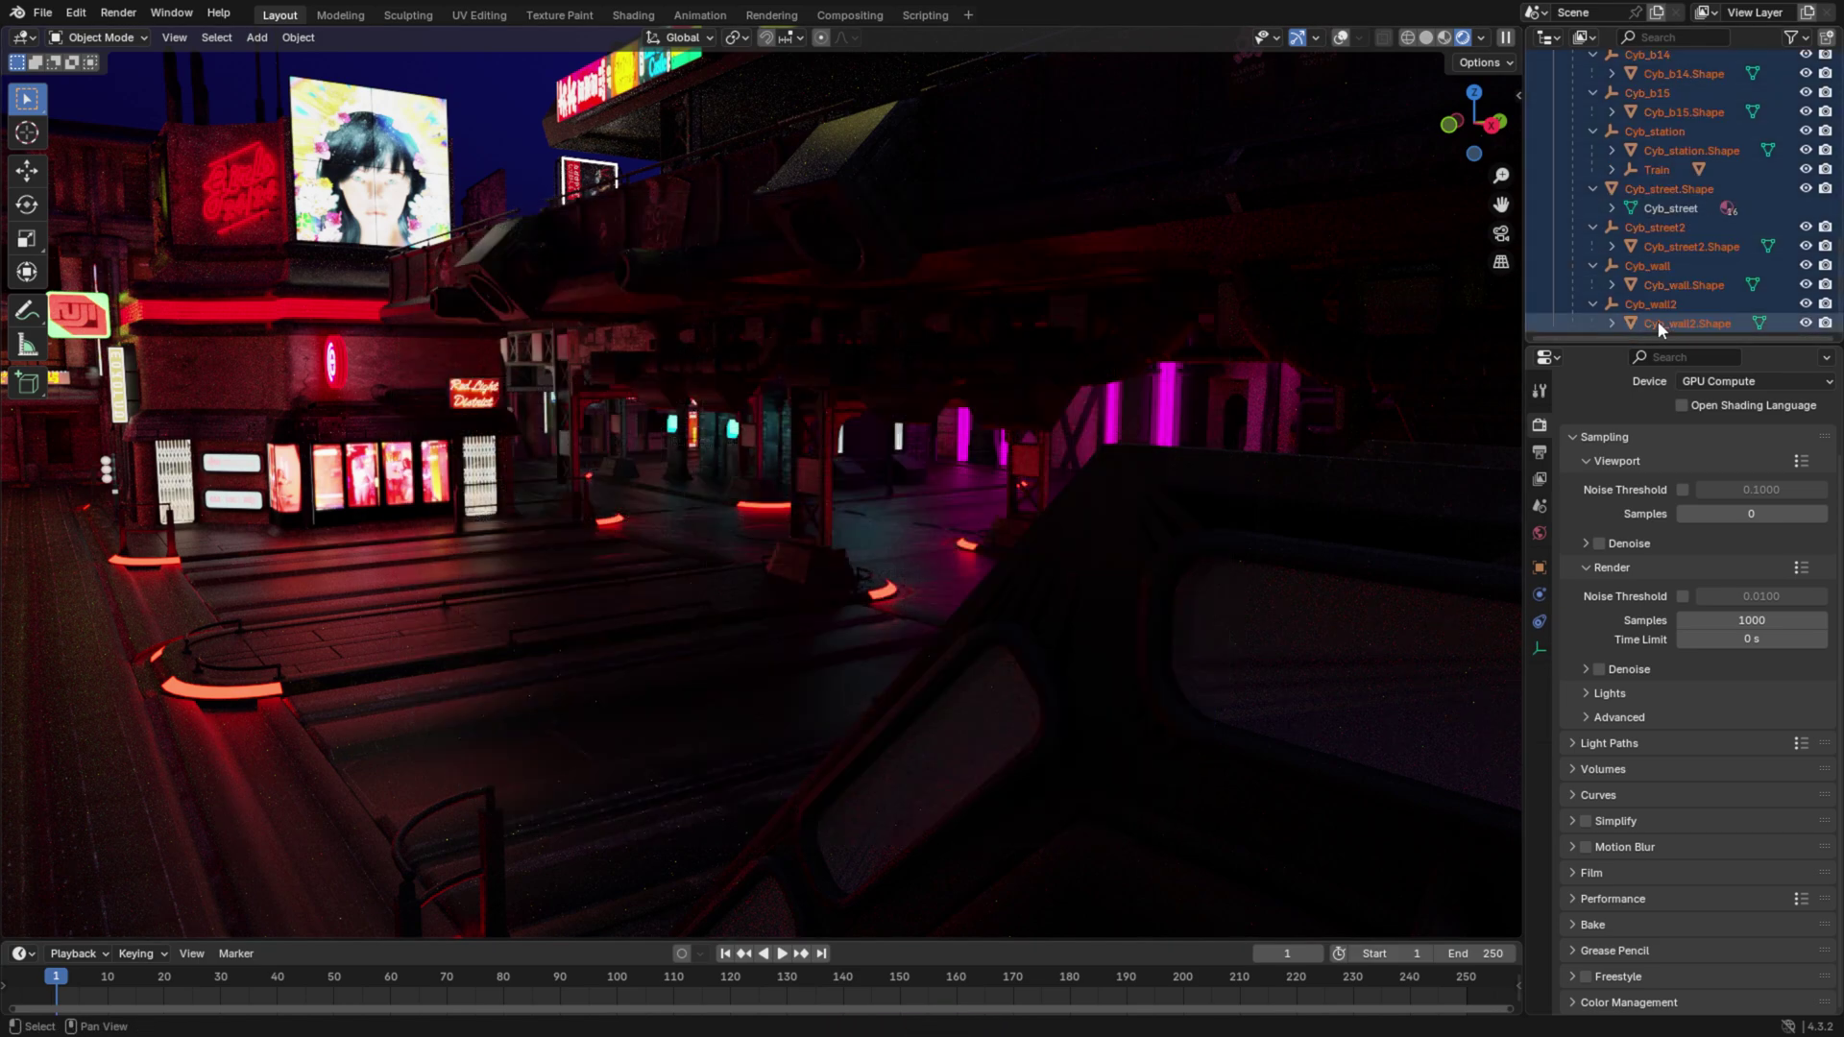
{"action": "left_click", "coordinate": [42, 13]}
{"action": "mouse_move", "coordinate": [60, 40]}
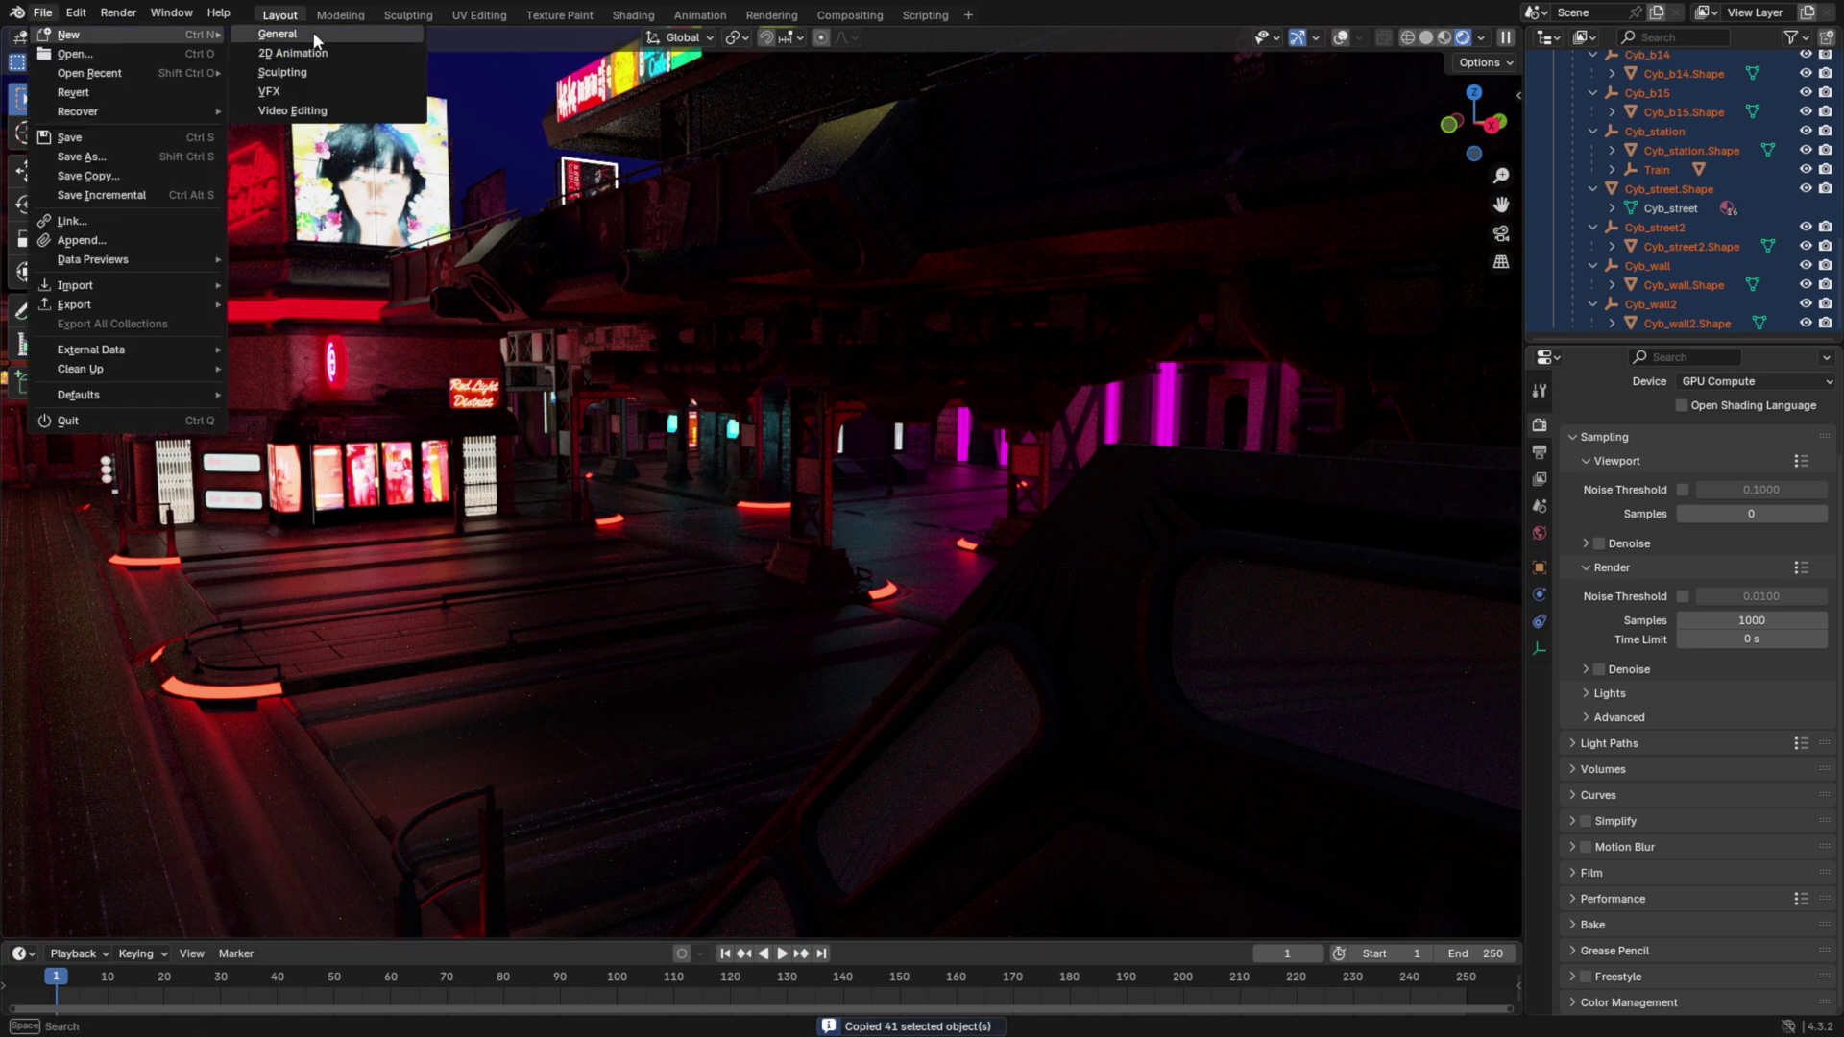
{"action": "left_click", "coordinate": [288, 37]}
Step: Delete all objects and collections of the new scene except the REFERENCE body
{"action": "key", "text": "a"}
{"action": "left_click", "coordinate": [1617, 292], "text": "ctrl"}
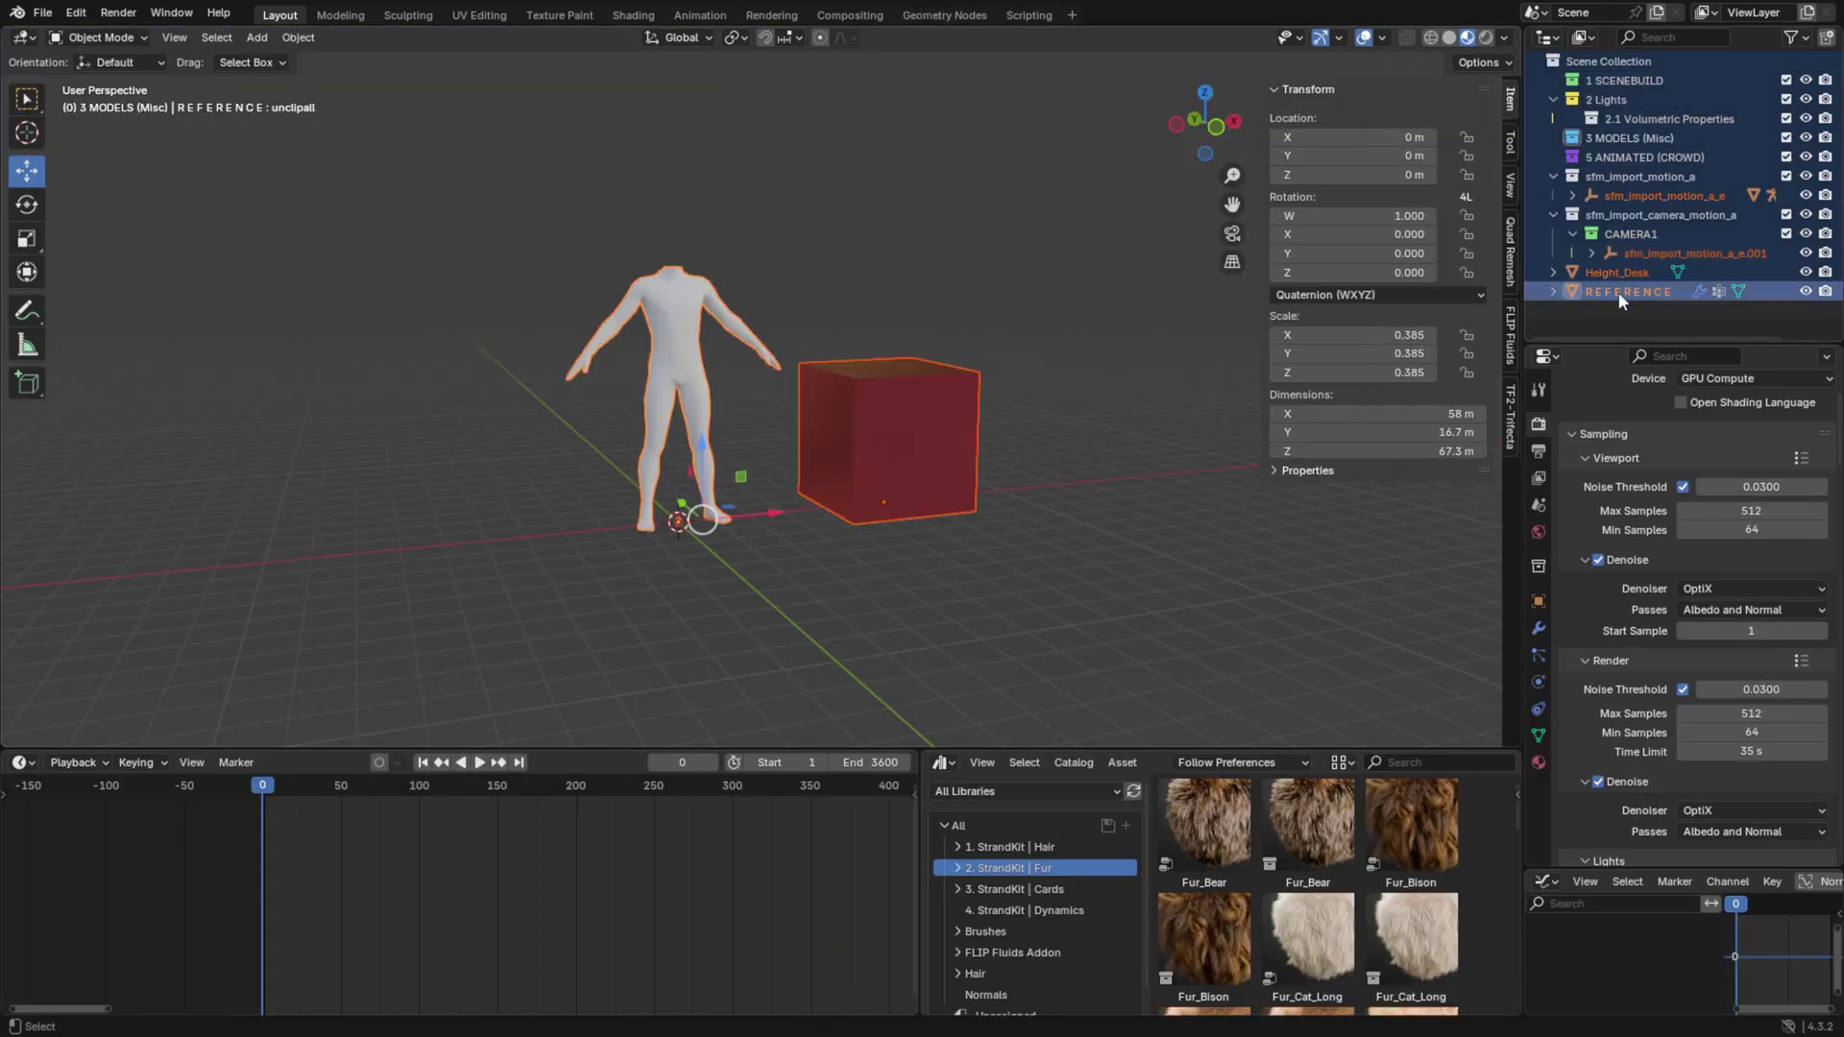
{"action": "left_click", "coordinate": [1617, 292], "text": "ctrl"}
{"action": "key", "text": "Delete"}
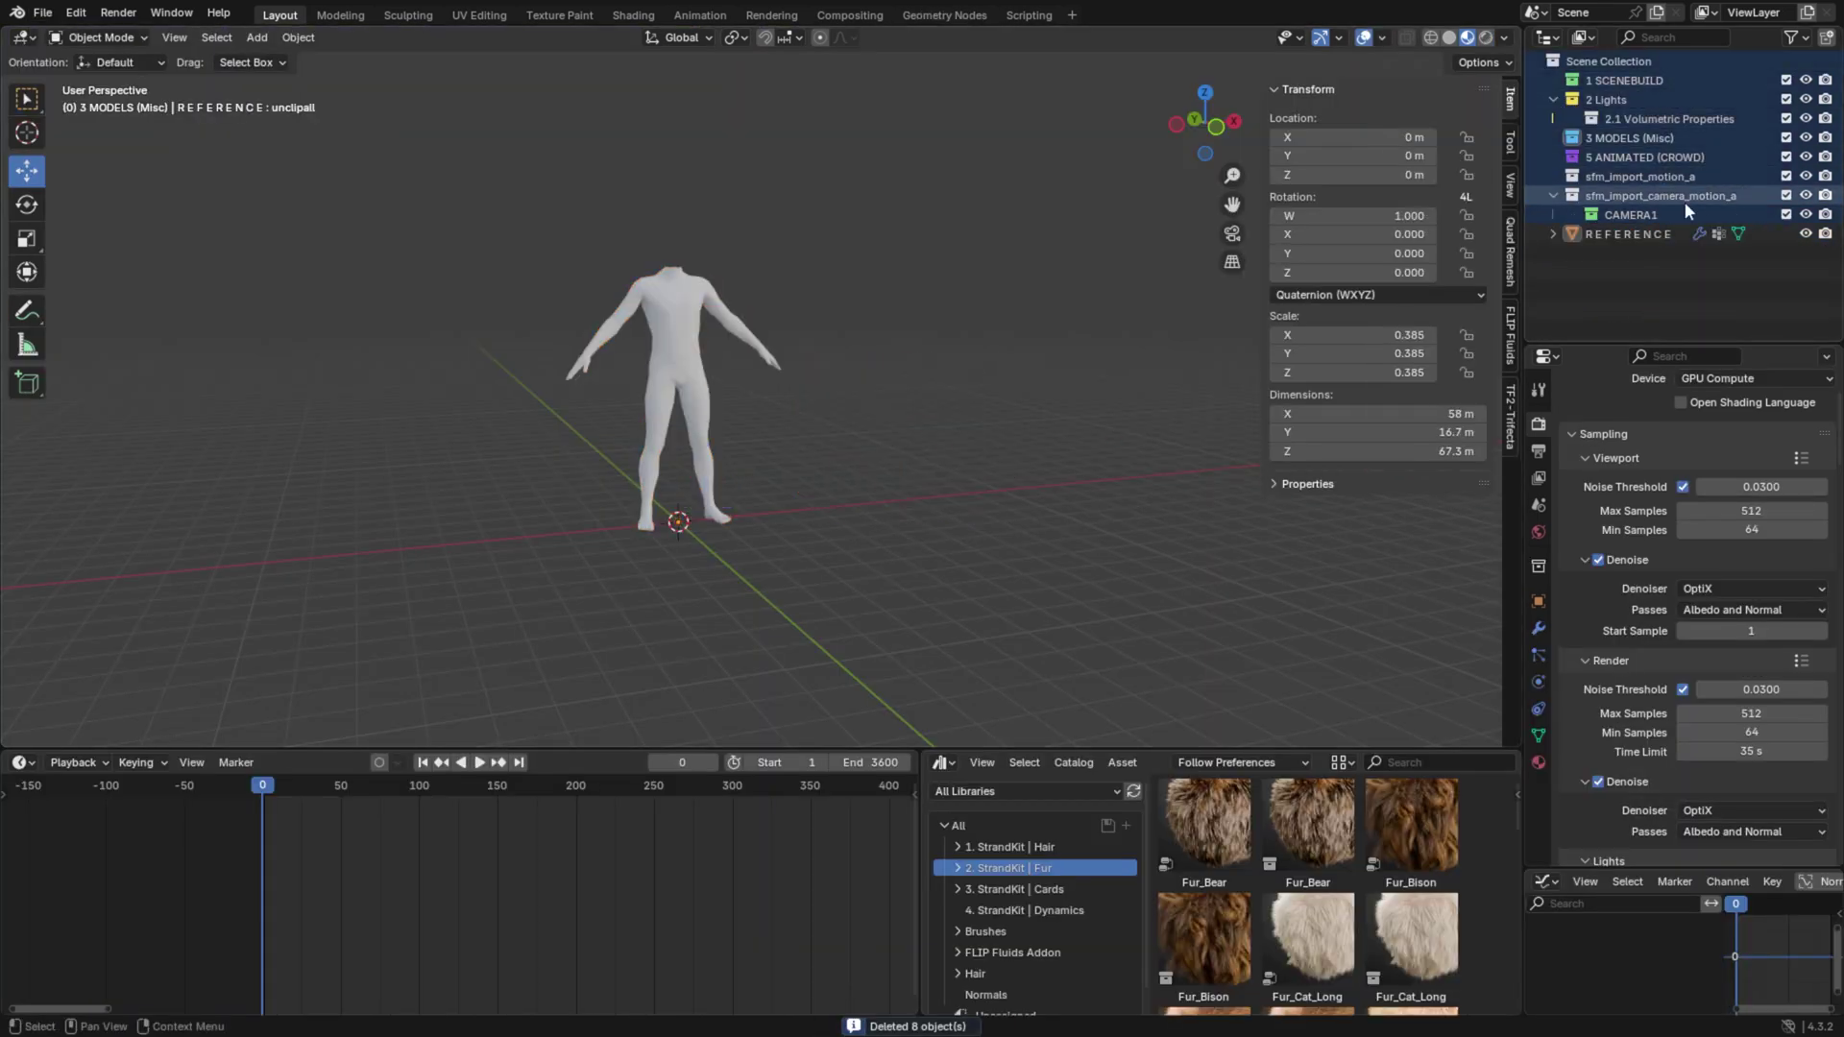
{"action": "key", "text": "Delete"}
Step: Add a new collection to the scene and paste the copied city objects into it
{"action": "right_click", "coordinate": [1609, 181]}
{"action": "left_click", "coordinate": [1608, 176]}
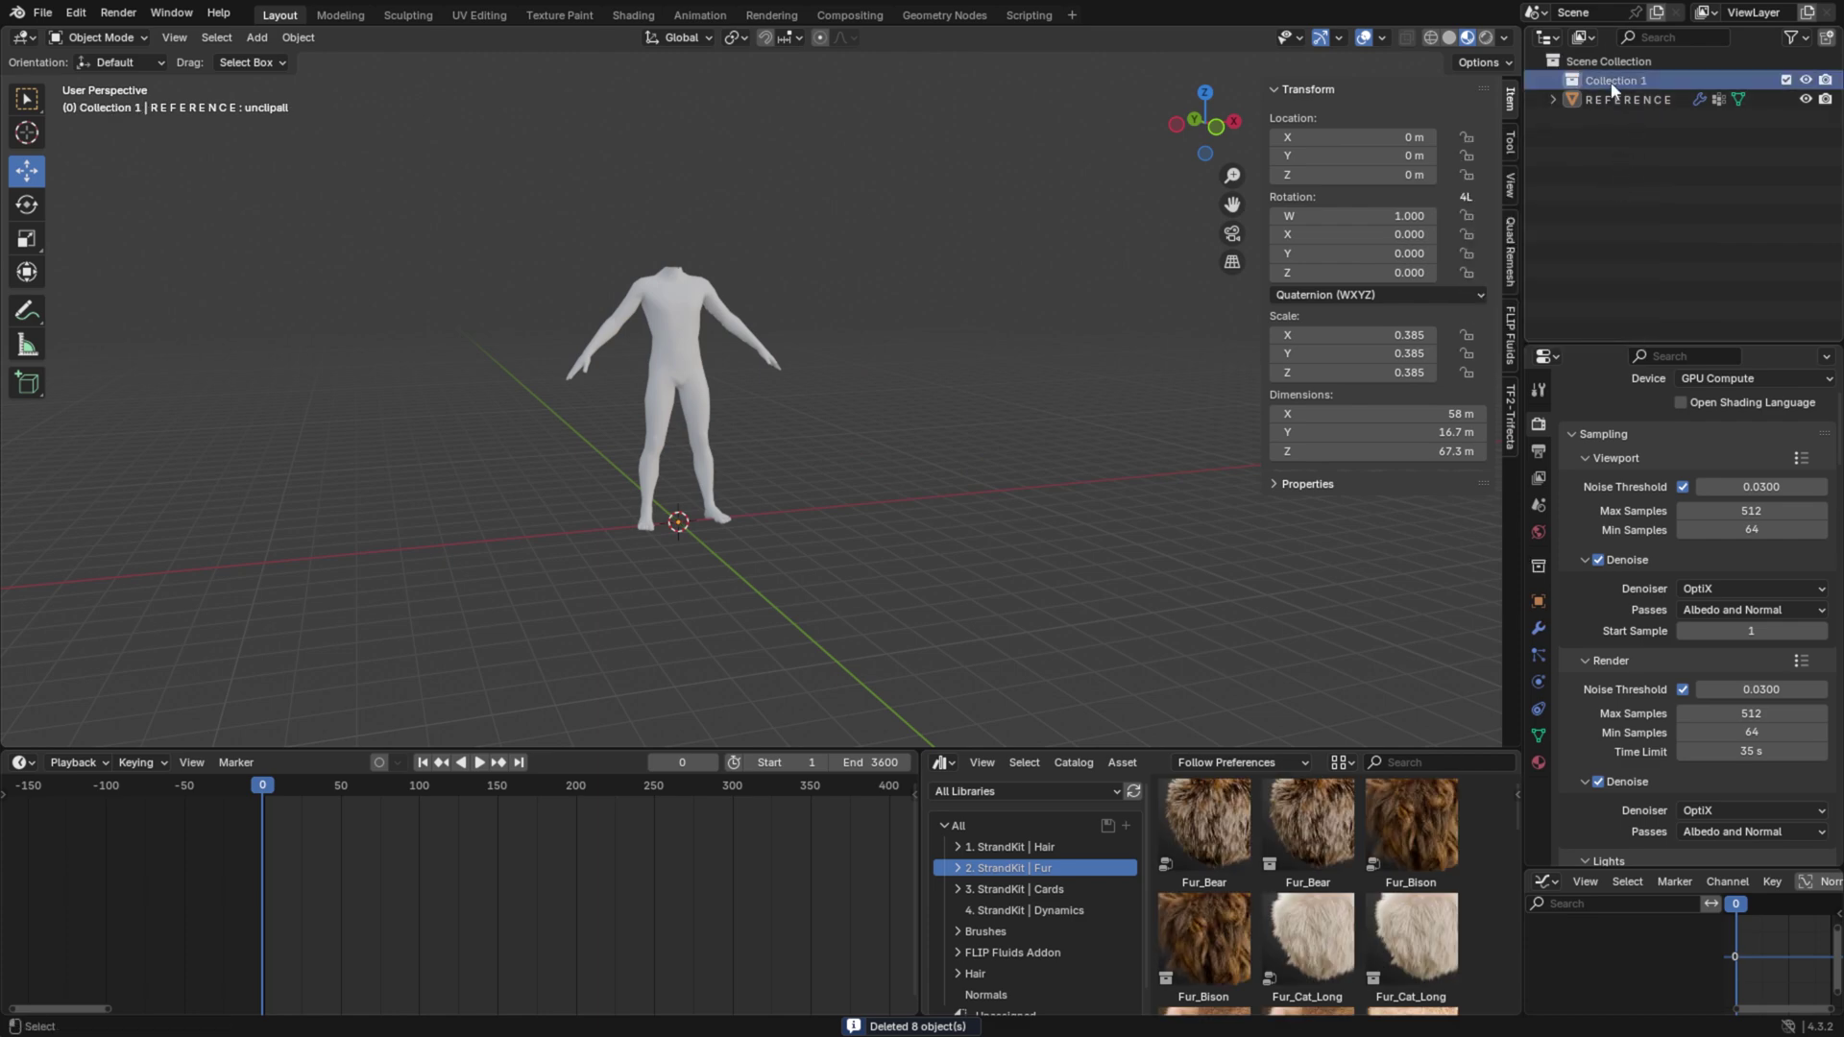
{"action": "key", "text": "ctrl+v"}
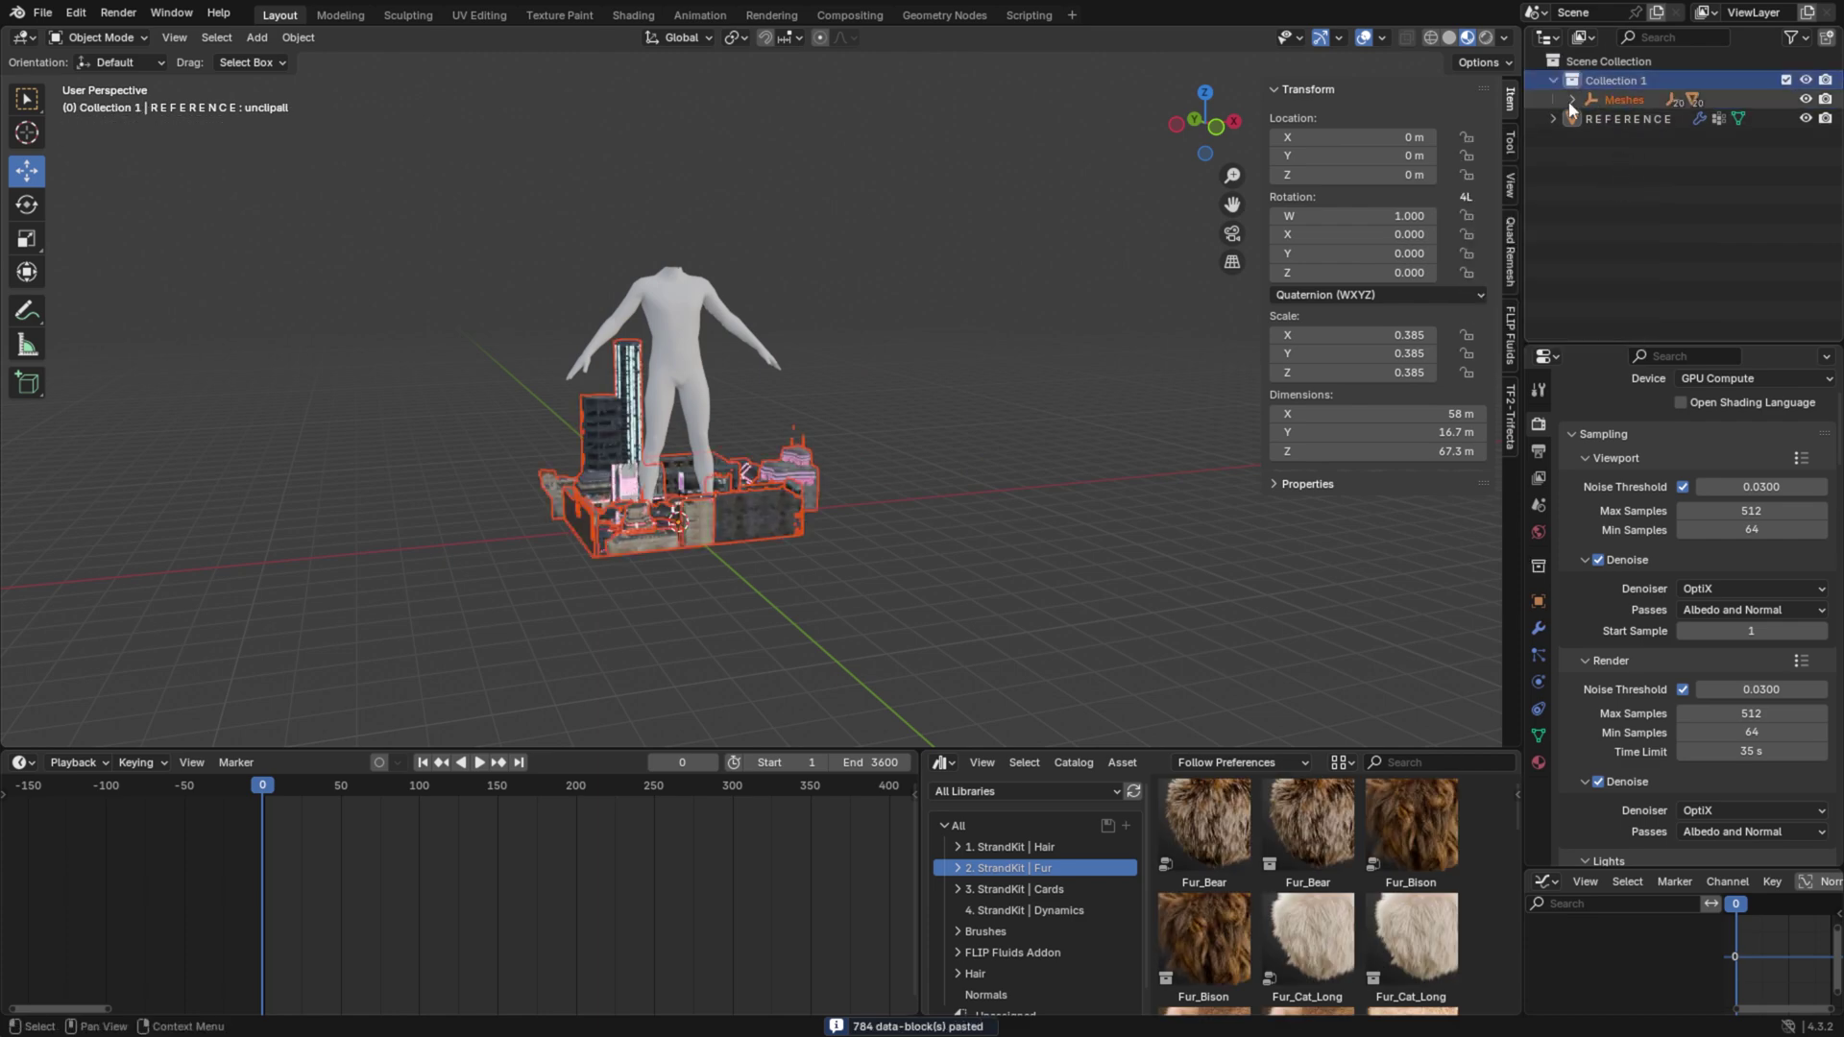
Step: Try to scale up the pasted city through its Meshes empty
{"action": "scroll", "coordinate": [1569, 101], "scroll_direction": "down", "scroll_amount": 5}
{"action": "scroll", "coordinate": [1636, 170], "scroll_direction": "up", "scroll_amount": 5}
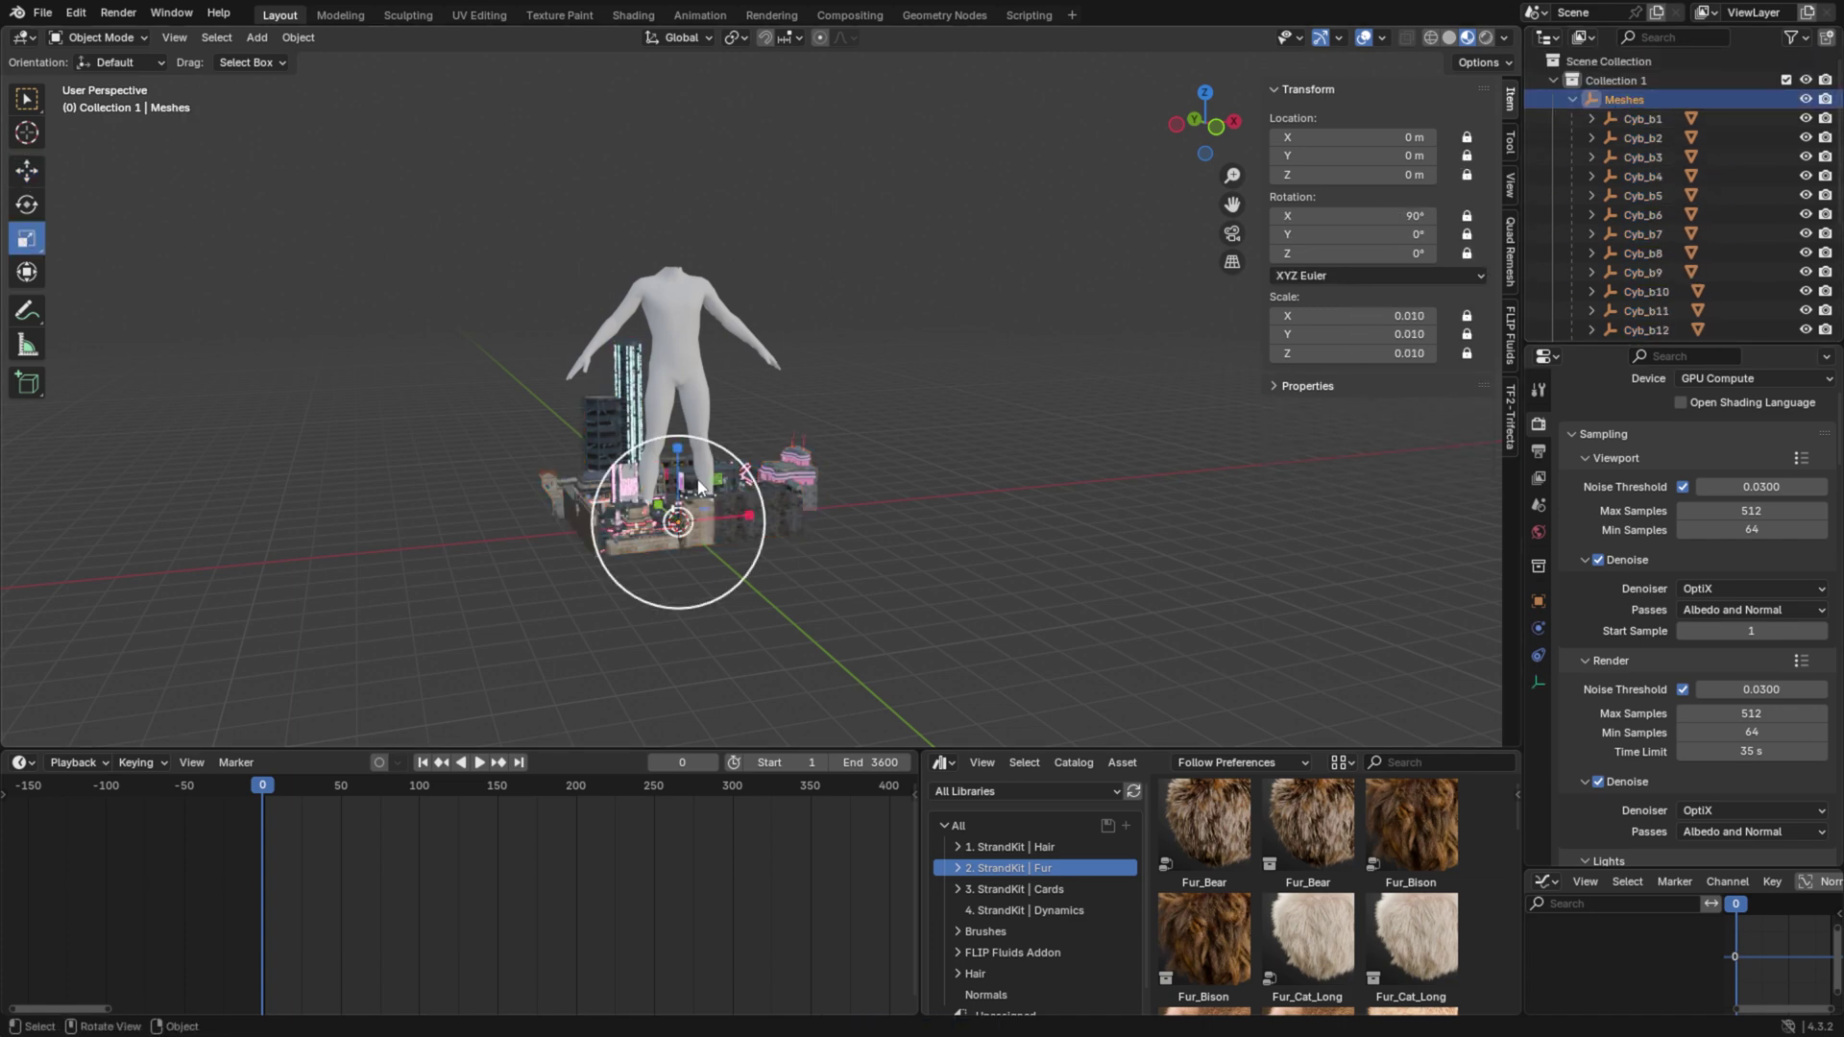
{"action": "key", "text": "s"}
{"action": "left_click", "coordinate": [882, 405]}
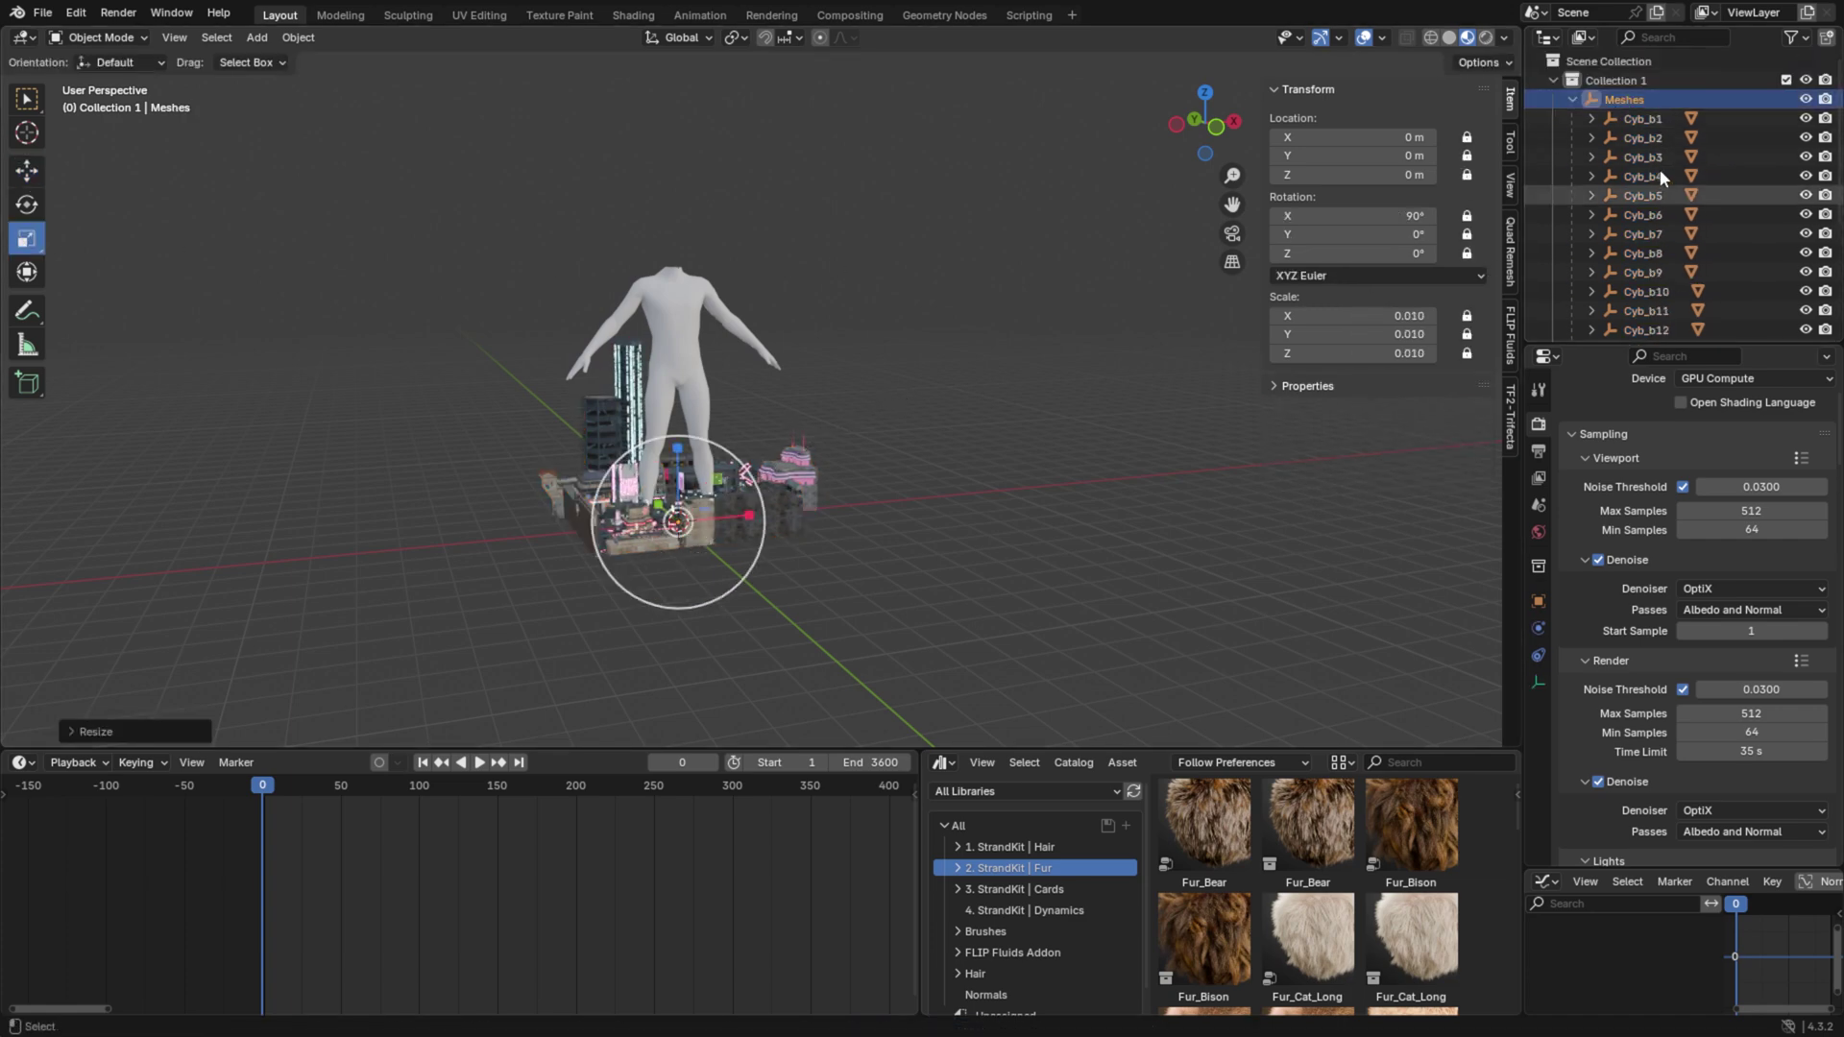
Step: Clear the parent of all objects from Cyb_b1 to Cyb_wall2 while keeping their transformation
{"action": "left_click", "coordinate": [1642, 118]}
{"action": "scroll", "coordinate": [1632, 240], "scroll_direction": "down", "scroll_amount": 5}
{"action": "left_click", "coordinate": [1650, 306], "text": "shift"}
{"action": "left_click", "coordinate": [298, 37]}
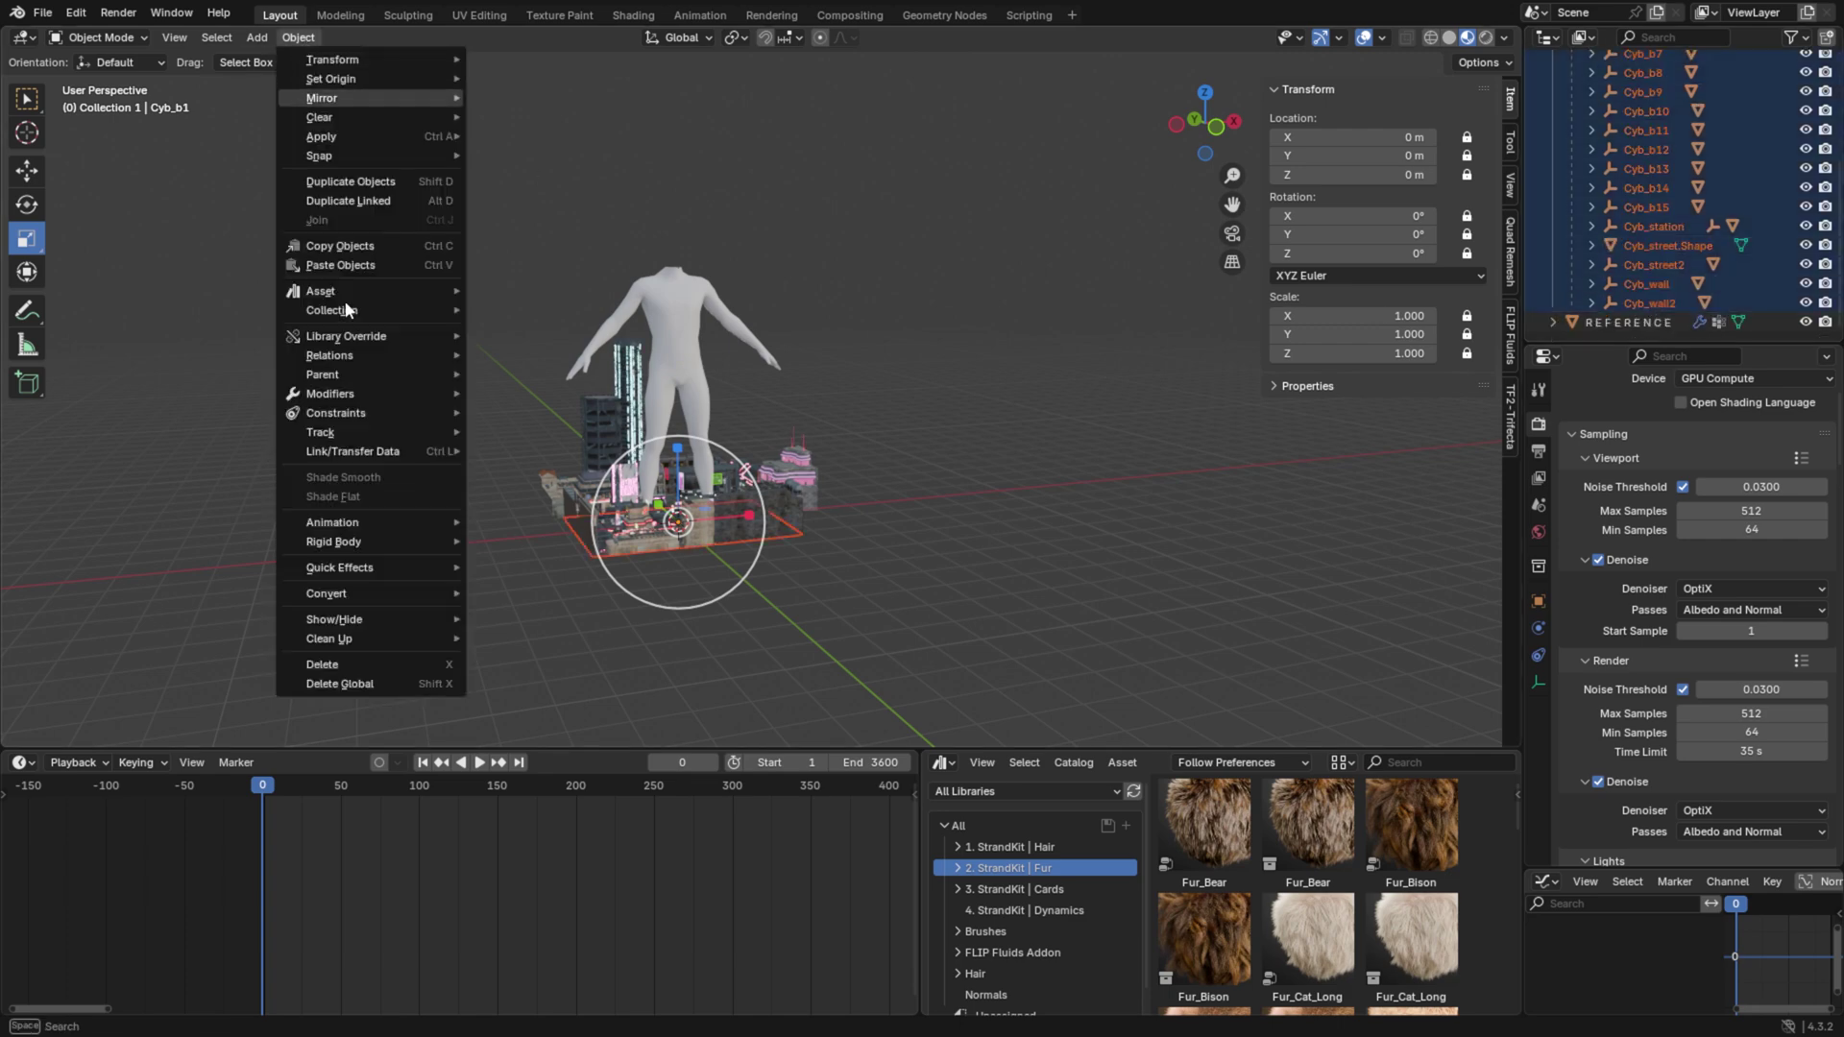
{"action": "mouse_move", "coordinate": [326, 375]}
{"action": "left_click", "coordinate": [579, 725]}
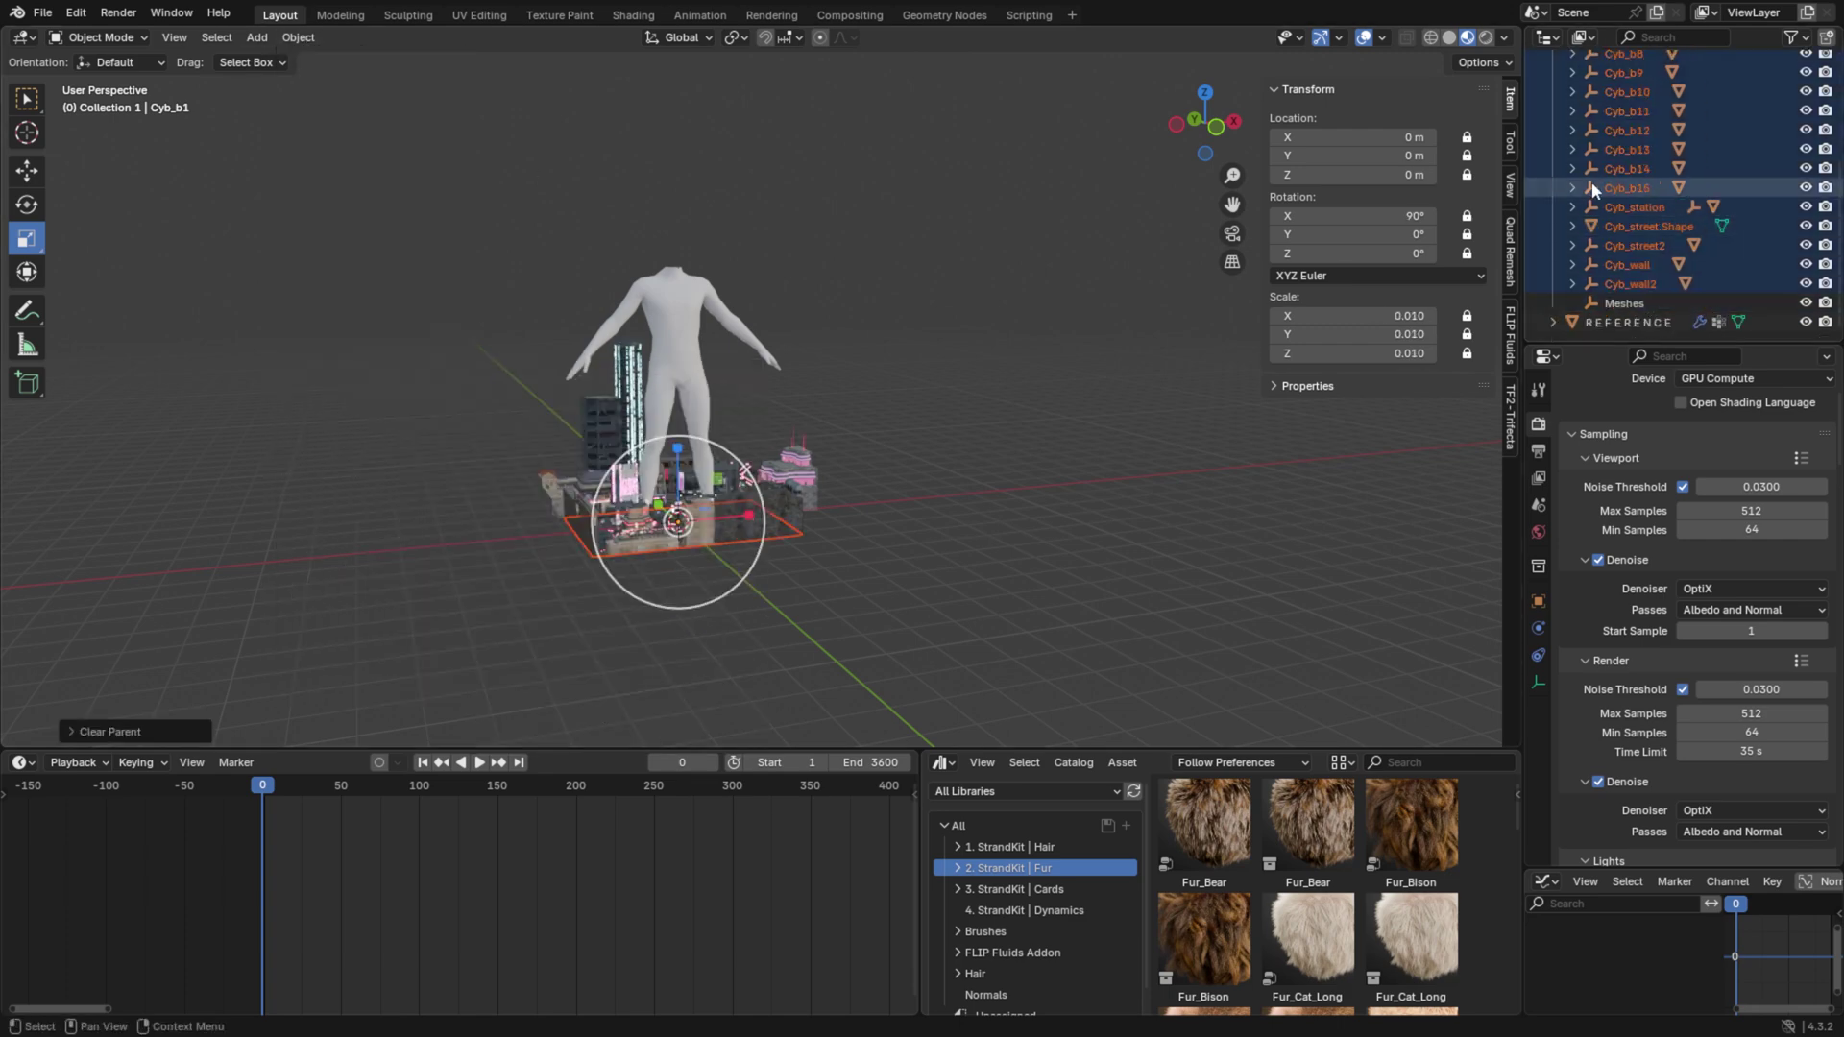
Step: Delete the leftover Meshes empty from Collection 1
{"action": "scroll", "coordinate": [1605, 153], "scroll_direction": "up", "scroll_amount": 3}
{"action": "scroll", "coordinate": [1614, 154], "scroll_direction": "down", "scroll_amount": 3}
{"action": "left_click", "coordinate": [1625, 301]}
{"action": "key", "text": "x"}
{"action": "scroll", "coordinate": [1623, 250], "scroll_direction": "up", "scroll_amount": 5}
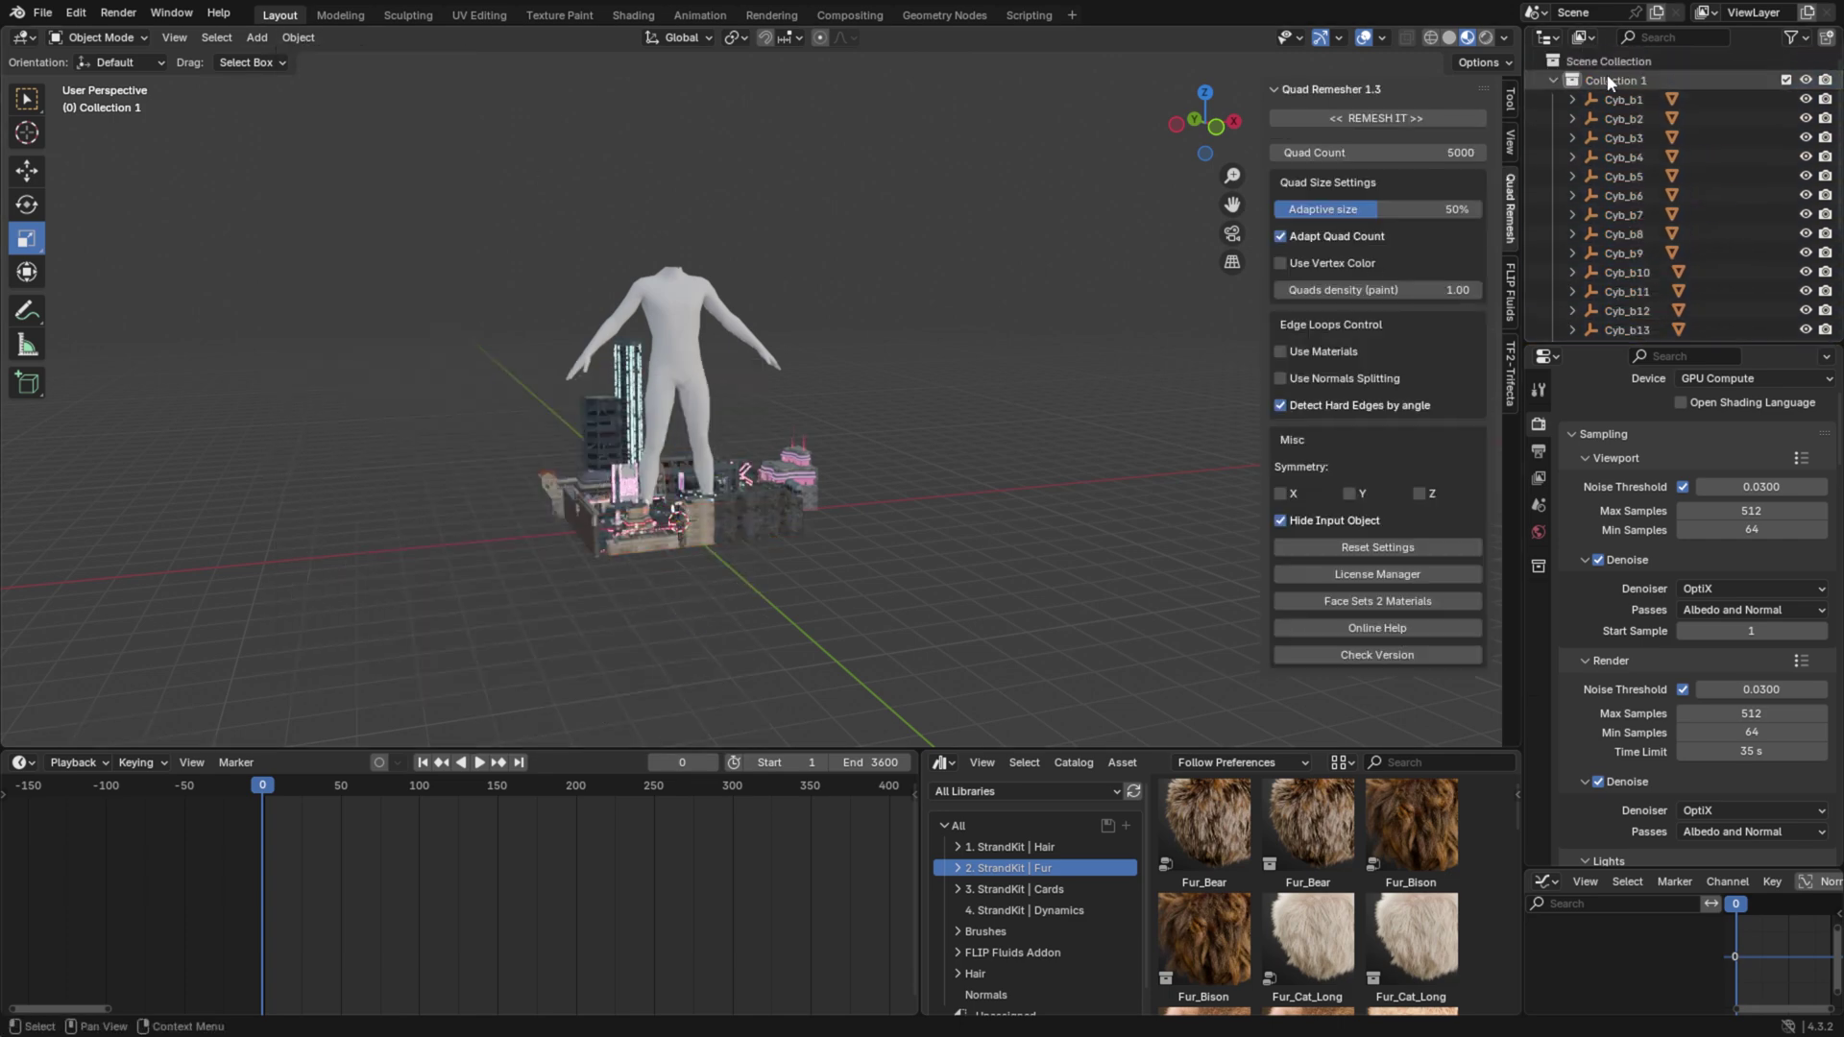
Step: Add a new empty at the world origin in Collection 1
{"action": "left_click", "coordinate": [1606, 80]}
{"action": "left_click", "coordinate": [257, 38]}
{"action": "mouse_move", "coordinate": [348, 247]}
{"action": "left_click", "coordinate": [451, 246]}
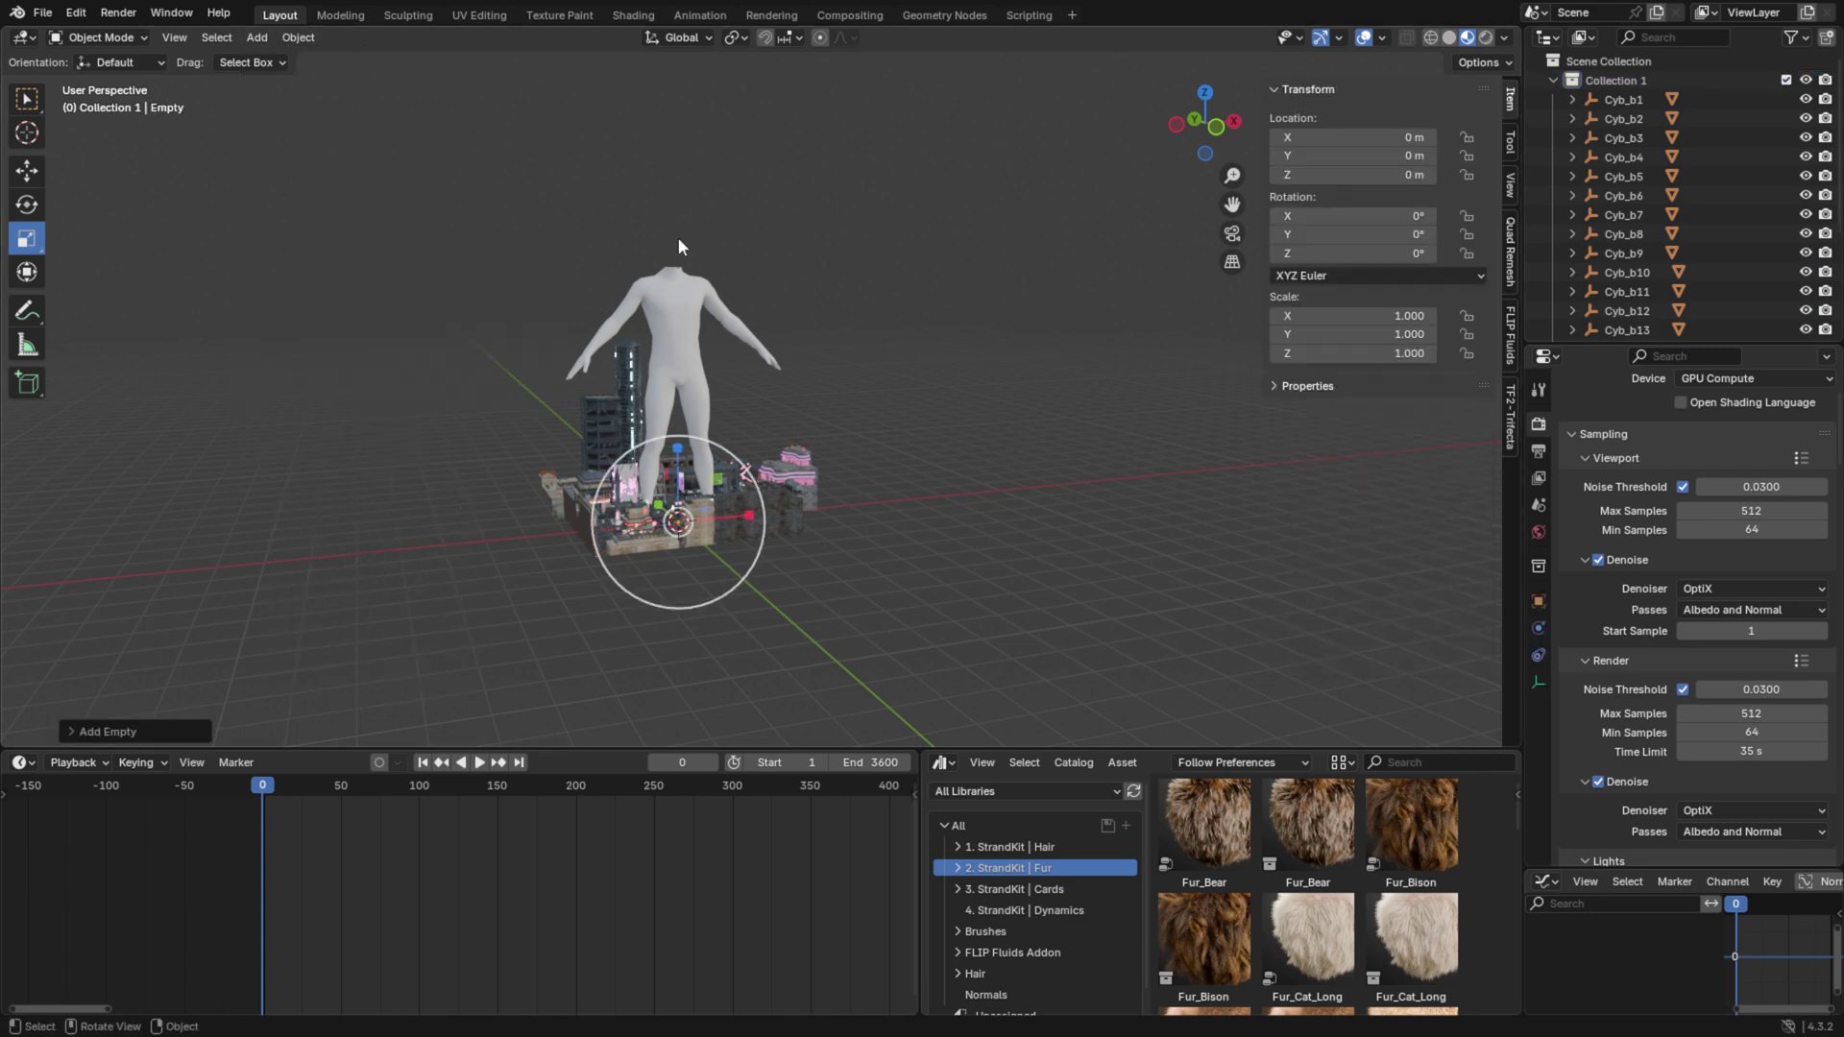
Step: Parent all city objects from Cyb_b1 to Cyb_wall2 to the new Empty with the Object option
{"action": "left_click", "coordinate": [1625, 101]}
{"action": "scroll", "coordinate": [1624, 192], "scroll_direction": "down", "scroll_amount": 3}
{"action": "left_click", "coordinate": [1621, 303], "text": "shift"}
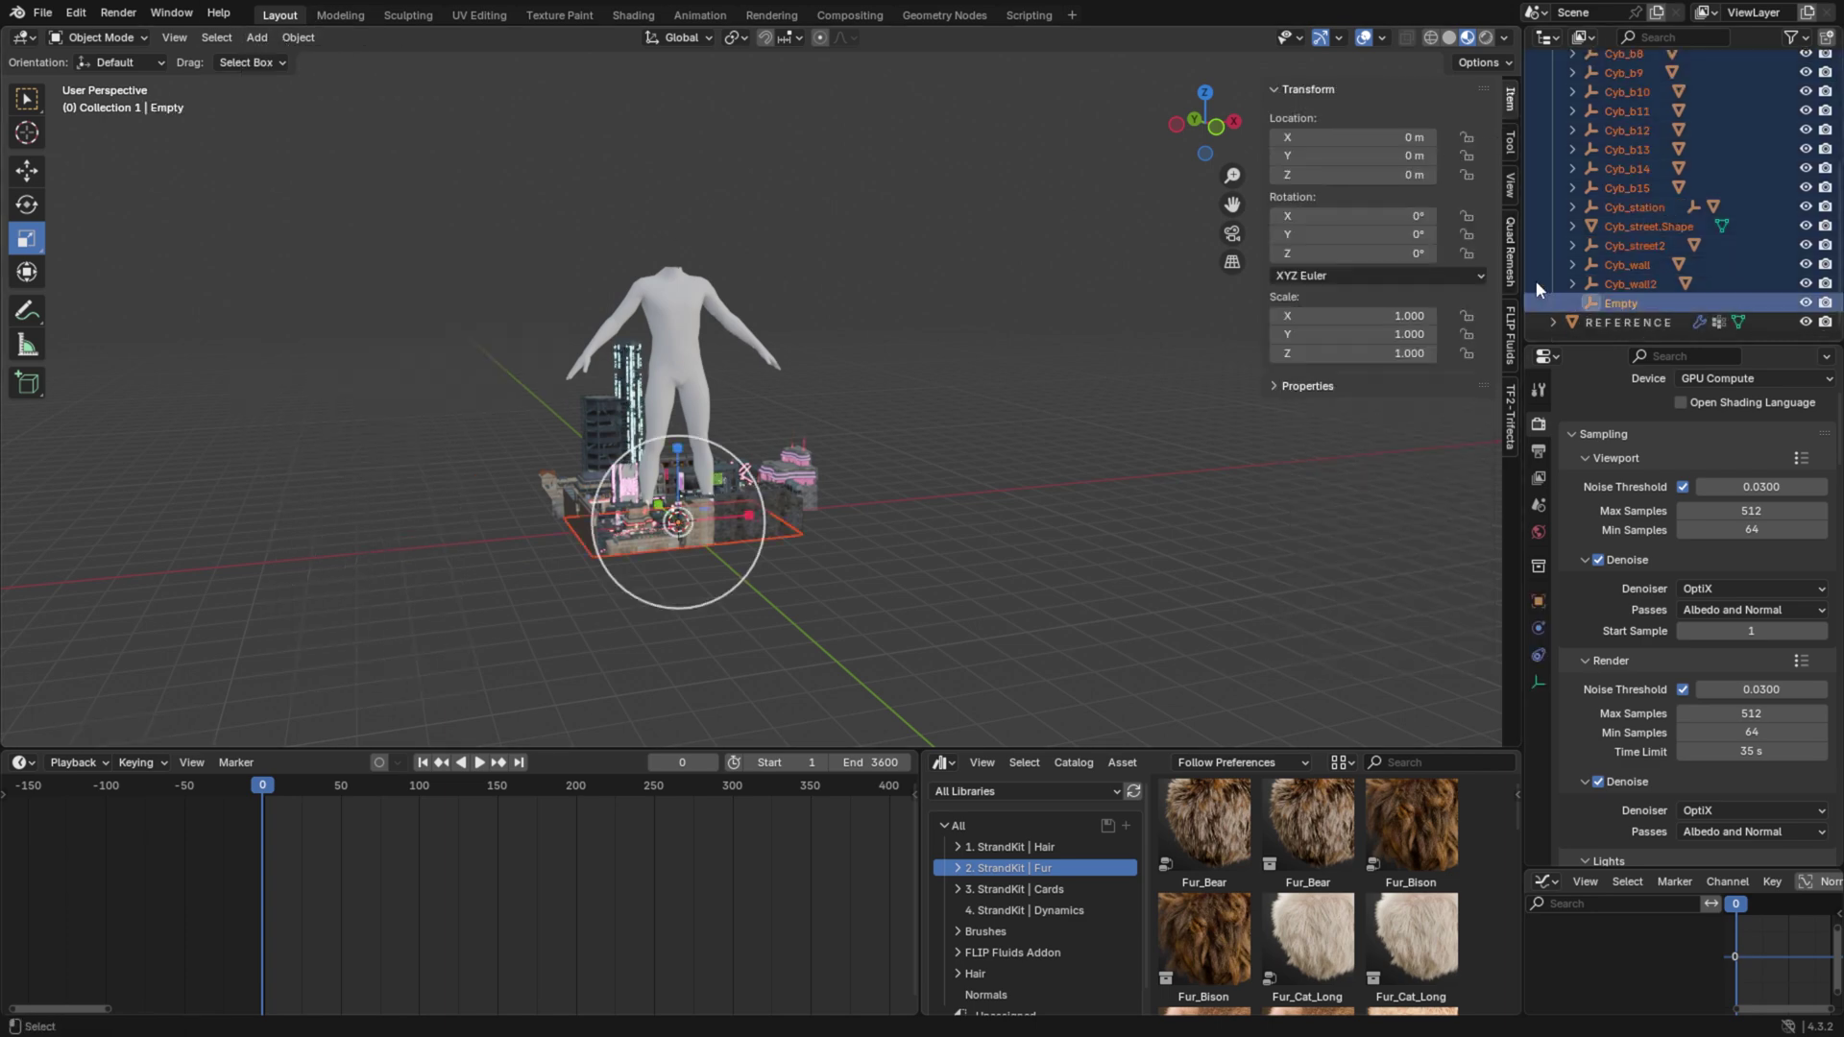
{"action": "left_click", "coordinate": [297, 37]}
{"action": "mouse_move", "coordinate": [420, 382]}
{"action": "left_click", "coordinate": [519, 378]}
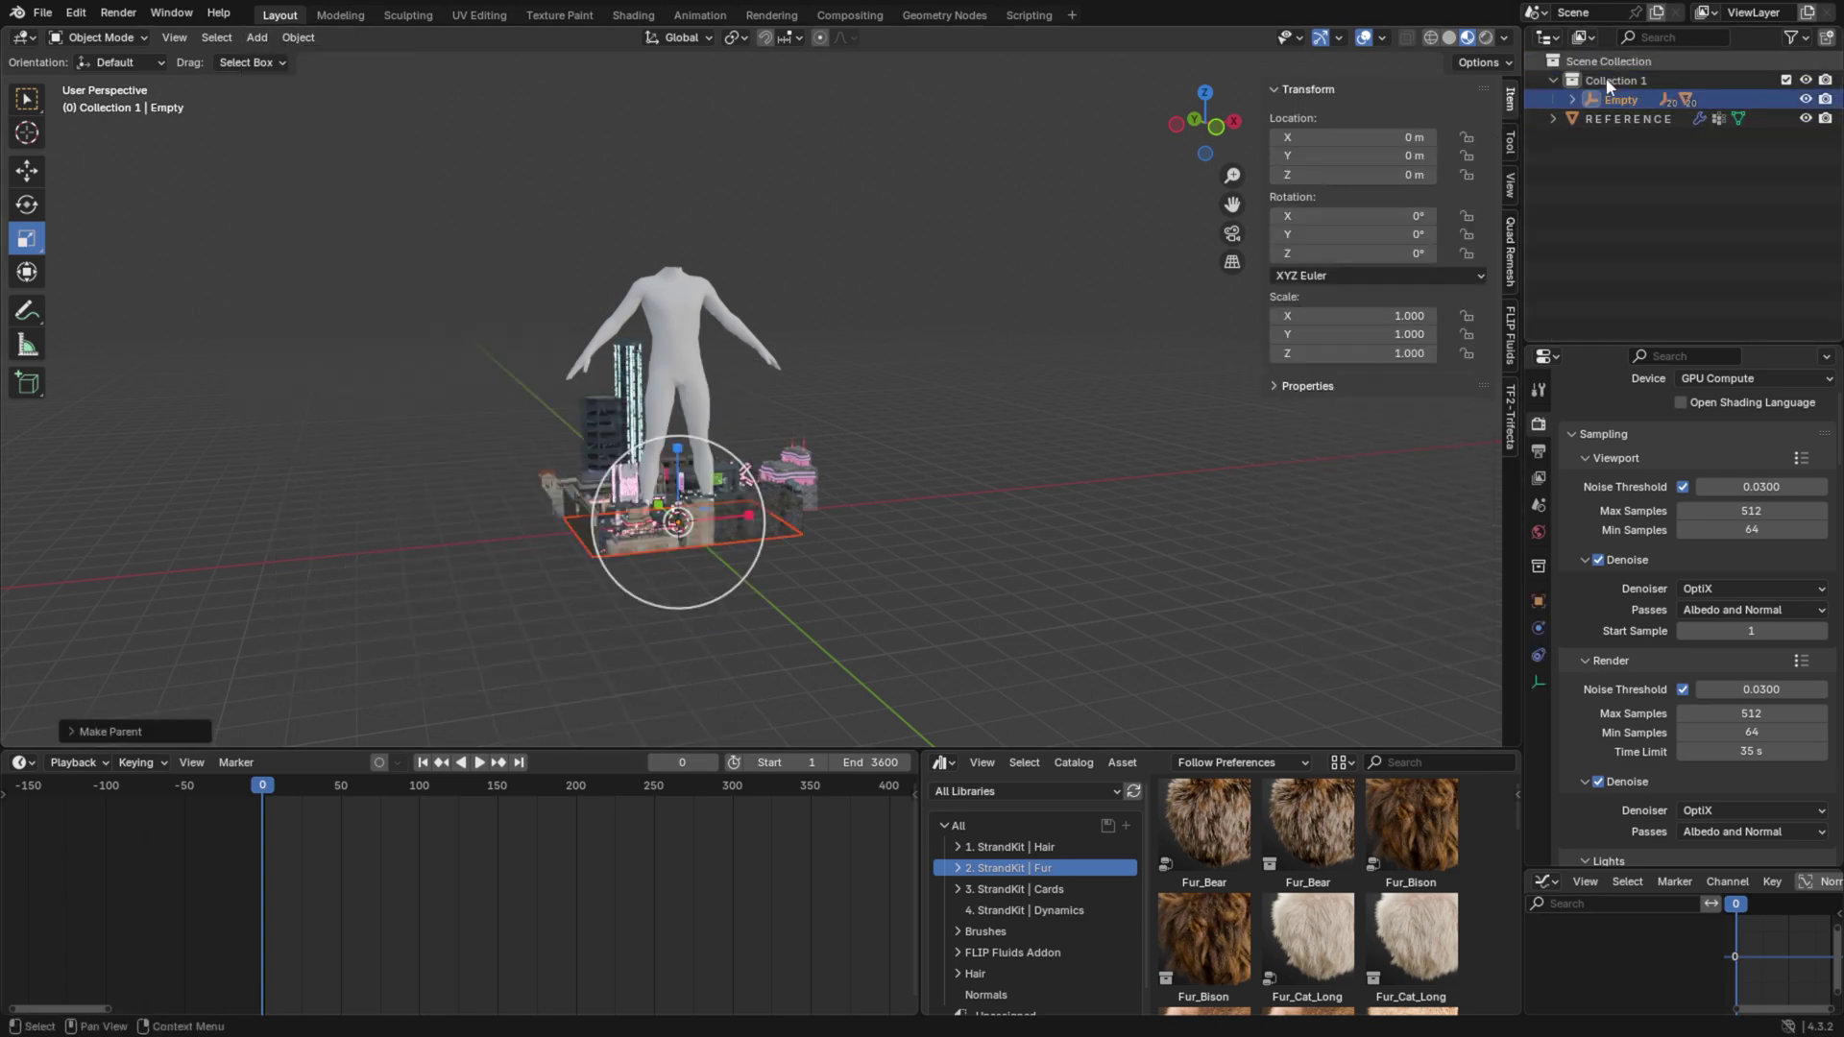
Step: Scale up the Empty so the whole city grows around the REFERENCE figure
{"action": "left_click_drag", "start_coordinate": [717, 488], "coordinate": [1239, 192]}
{"action": "middle_click_drag", "start_coordinate": [1152, 288], "coordinate": [1090, 288]}
{"action": "left_click", "coordinate": [1509, 186]}
{"action": "middle_click_drag", "start_coordinate": [653, 409], "coordinate": [733, 445]}
Step: Try to move the city horizontally through its Empty, then undo the move
{"action": "left_click", "coordinate": [27, 171]}
{"action": "left_click_drag", "start_coordinate": [733, 445], "coordinate": [739, 614]}
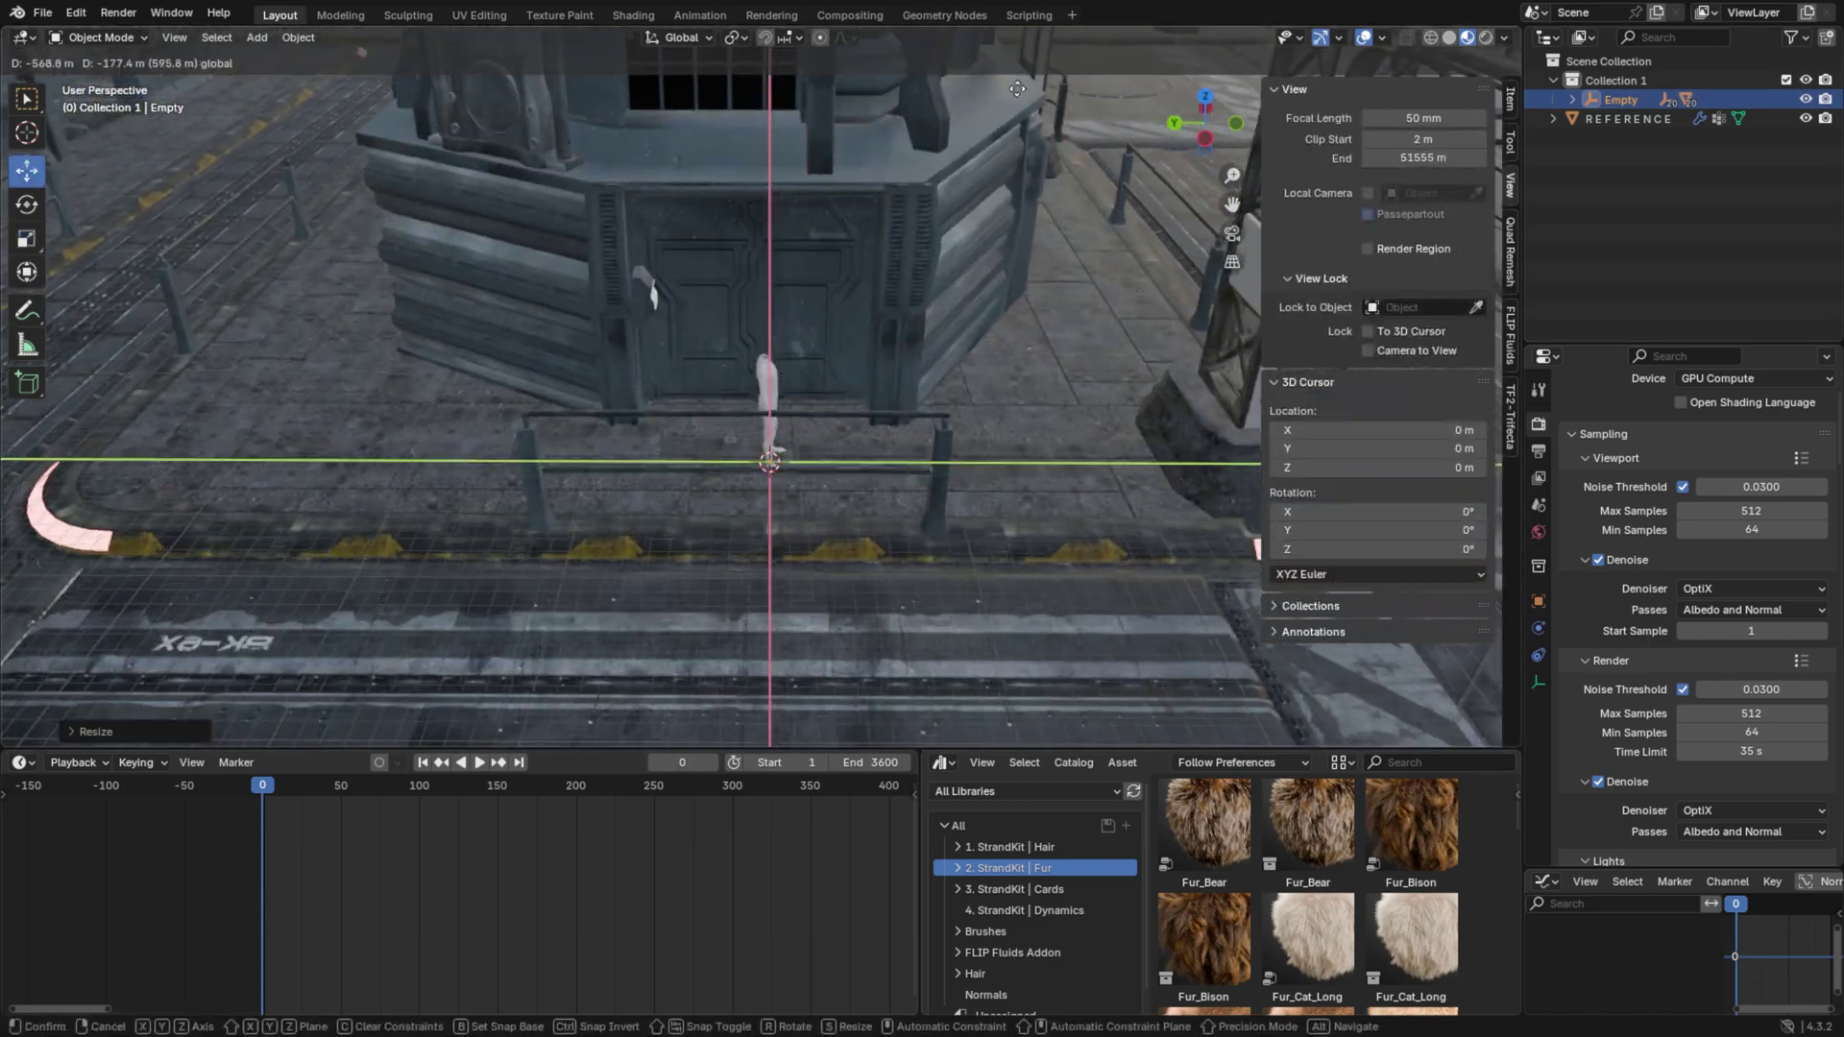
{"action": "key", "text": "ctrl+z"}
Step: Fine-tune the scale of the Empty so the street and pillars fit the REFERENCE figure's height
{"action": "middle_click_drag", "start_coordinate": [740, 615], "coordinate": [759, 581]}
{"action": "left_click", "coordinate": [27, 240]}
{"action": "left_click_drag", "start_coordinate": [826, 411], "coordinate": [806, 426]}
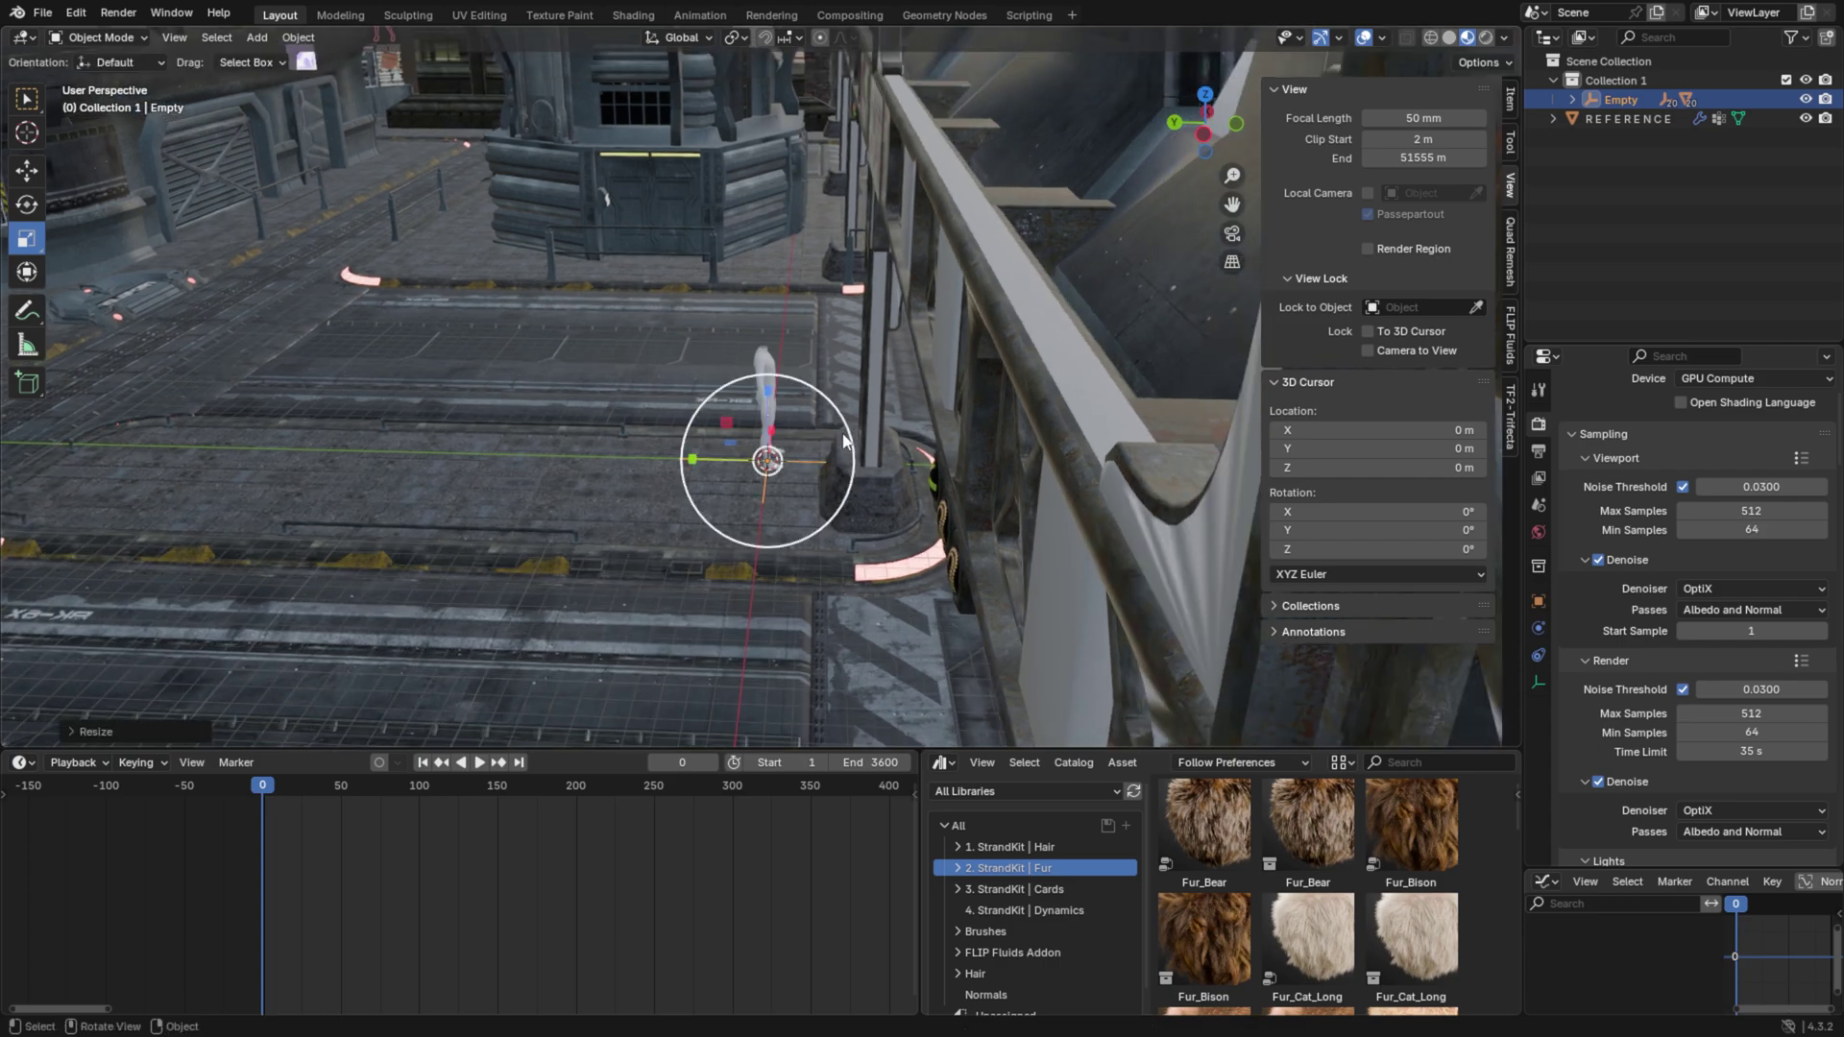
{"action": "middle_click_drag", "start_coordinate": [847, 432], "coordinate": [702, 413]}
{"action": "mouse_move", "coordinate": [803, 536]}
{"action": "left_mouse_down"}
{"action": "mouse_move", "coordinate": [827, 511]}
{"action": "mouse_move", "coordinate": [801, 532]}
{"action": "left_mouse_up"}
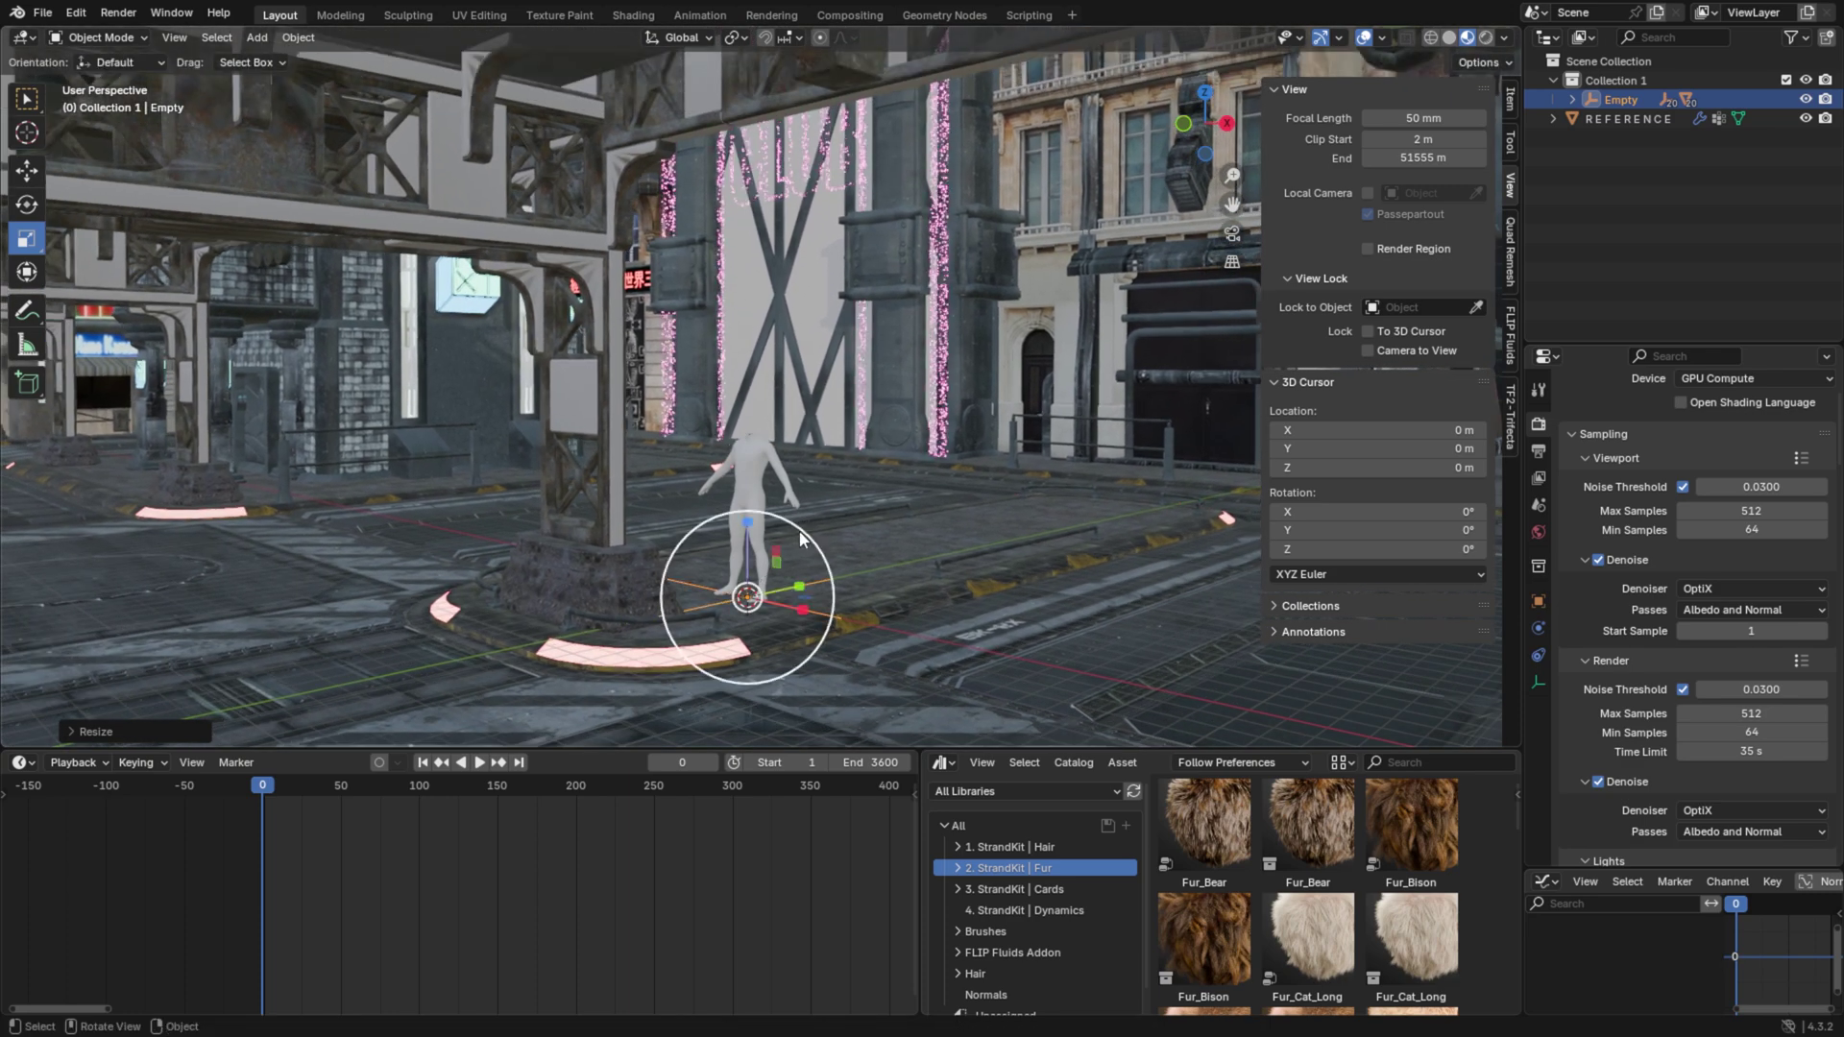
Step: Clear the parents of all objects in Collection 1 while keeping their transformation
{"action": "left_click", "coordinate": [1626, 198]}
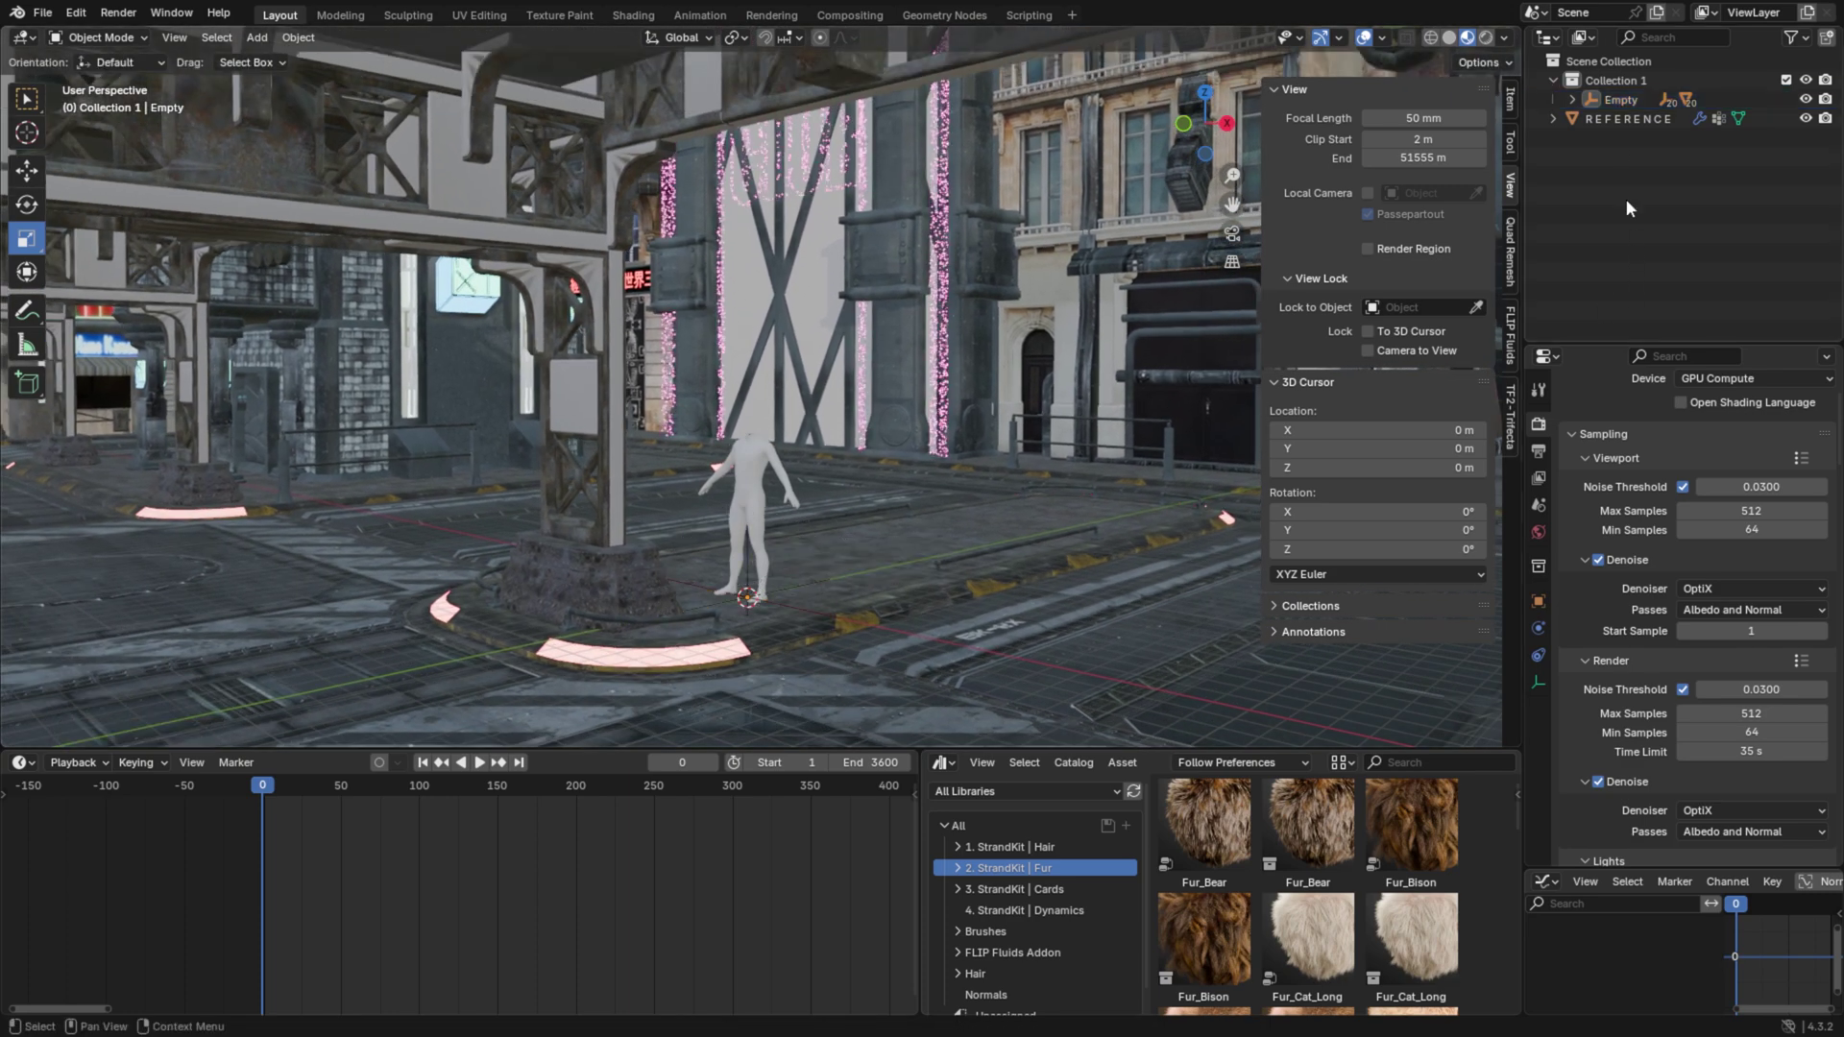
{"action": "left_click", "coordinate": [1573, 100]}
{"action": "key", "text": "a"}
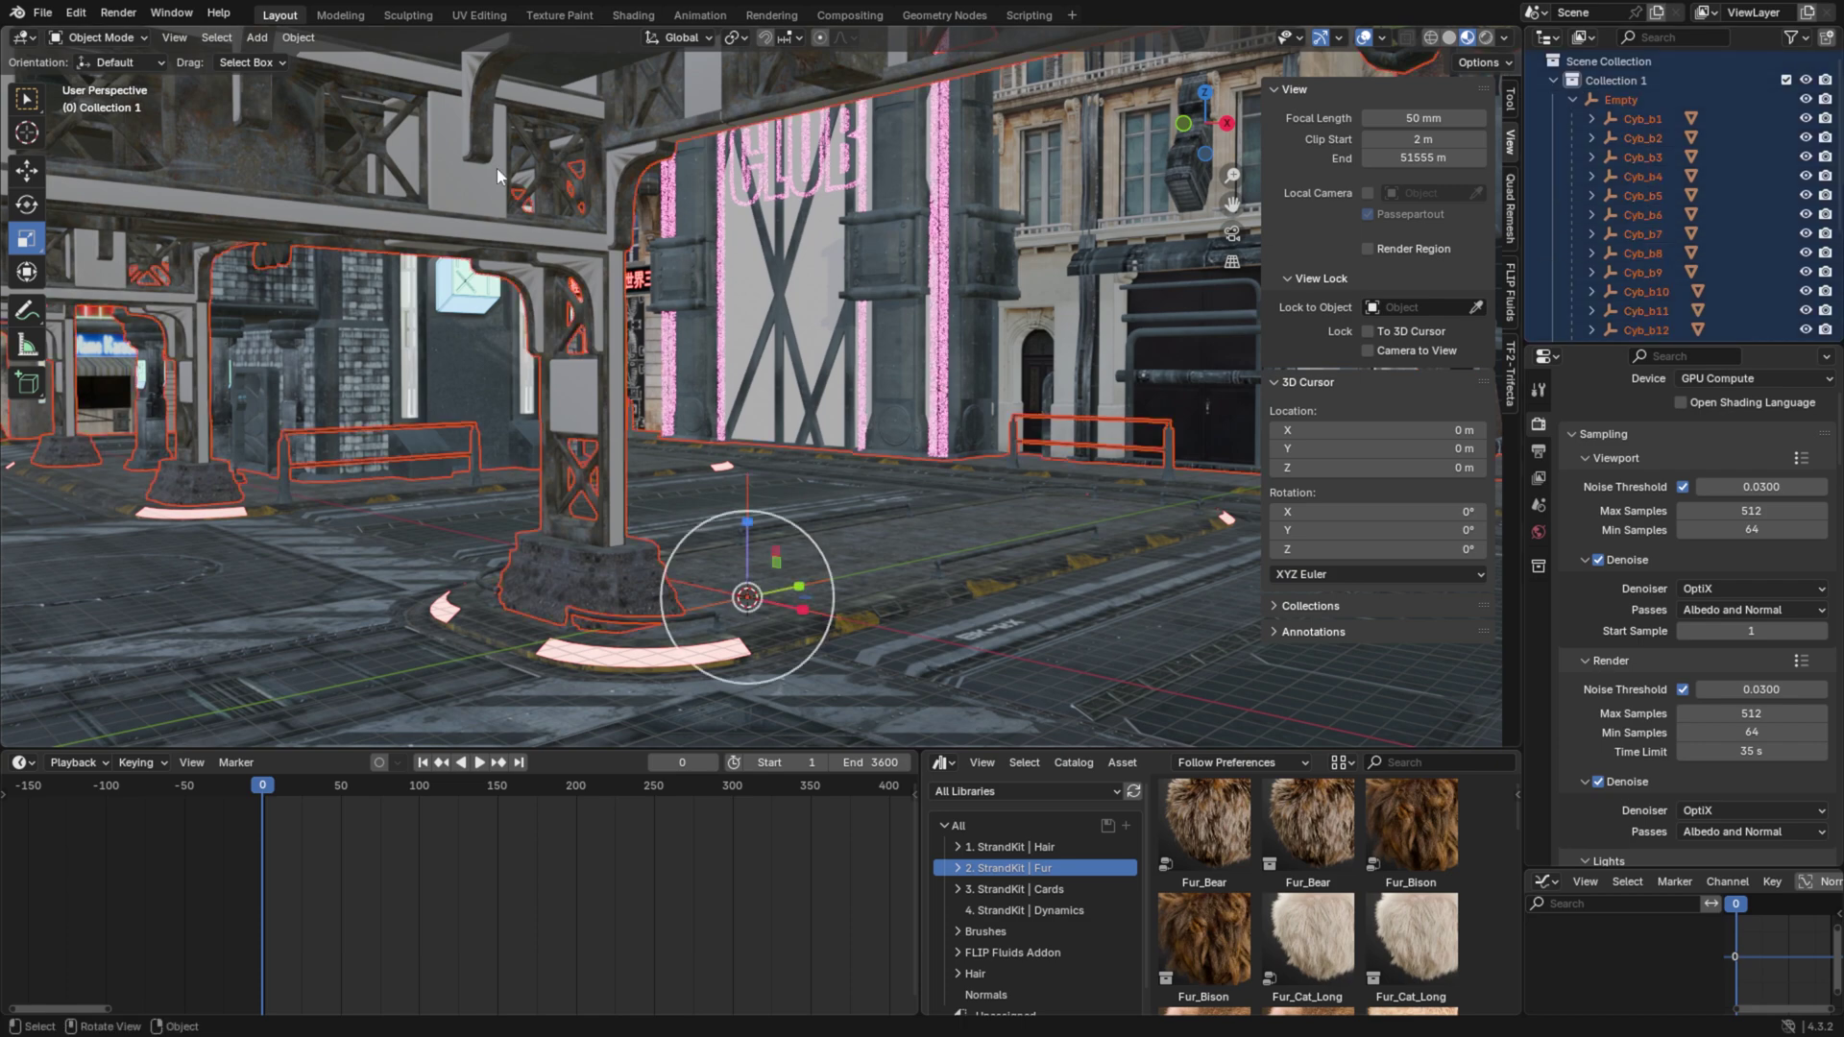
{"action": "left_click", "coordinate": [297, 38]}
{"action": "mouse_move", "coordinate": [353, 376]}
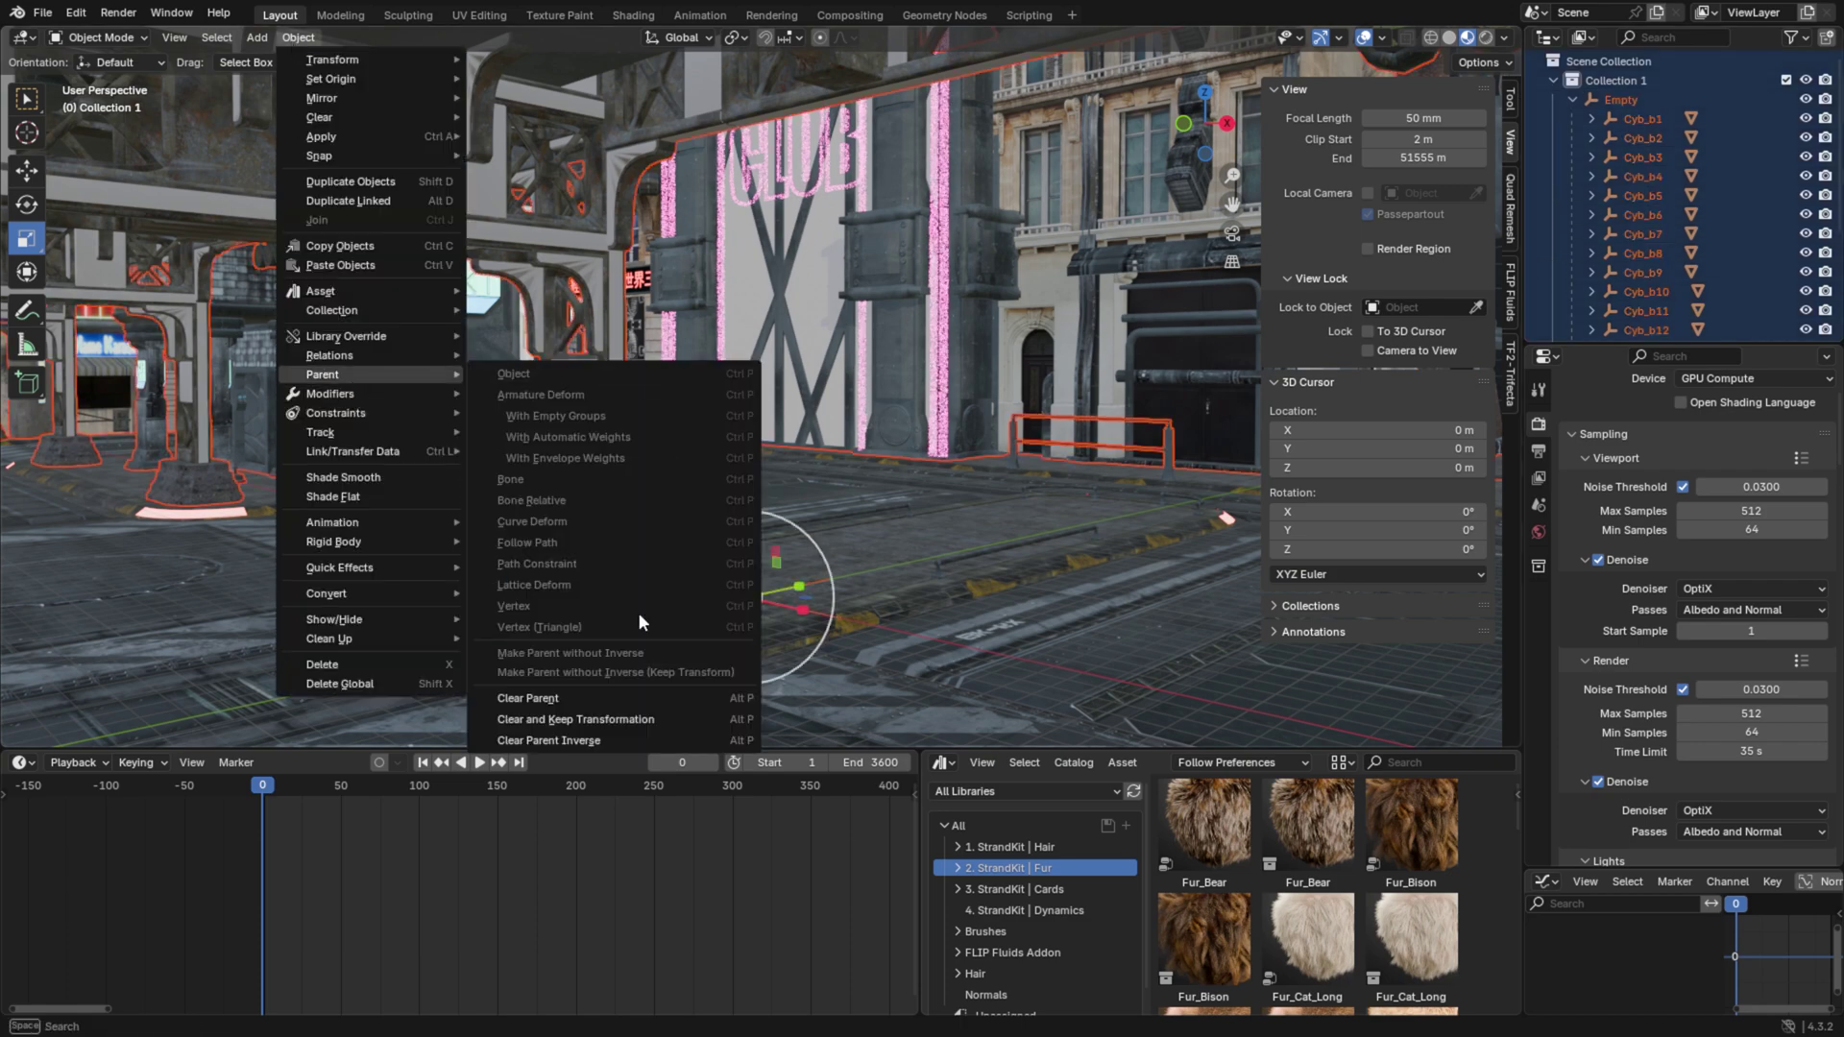
{"action": "key", "text": "Return"}
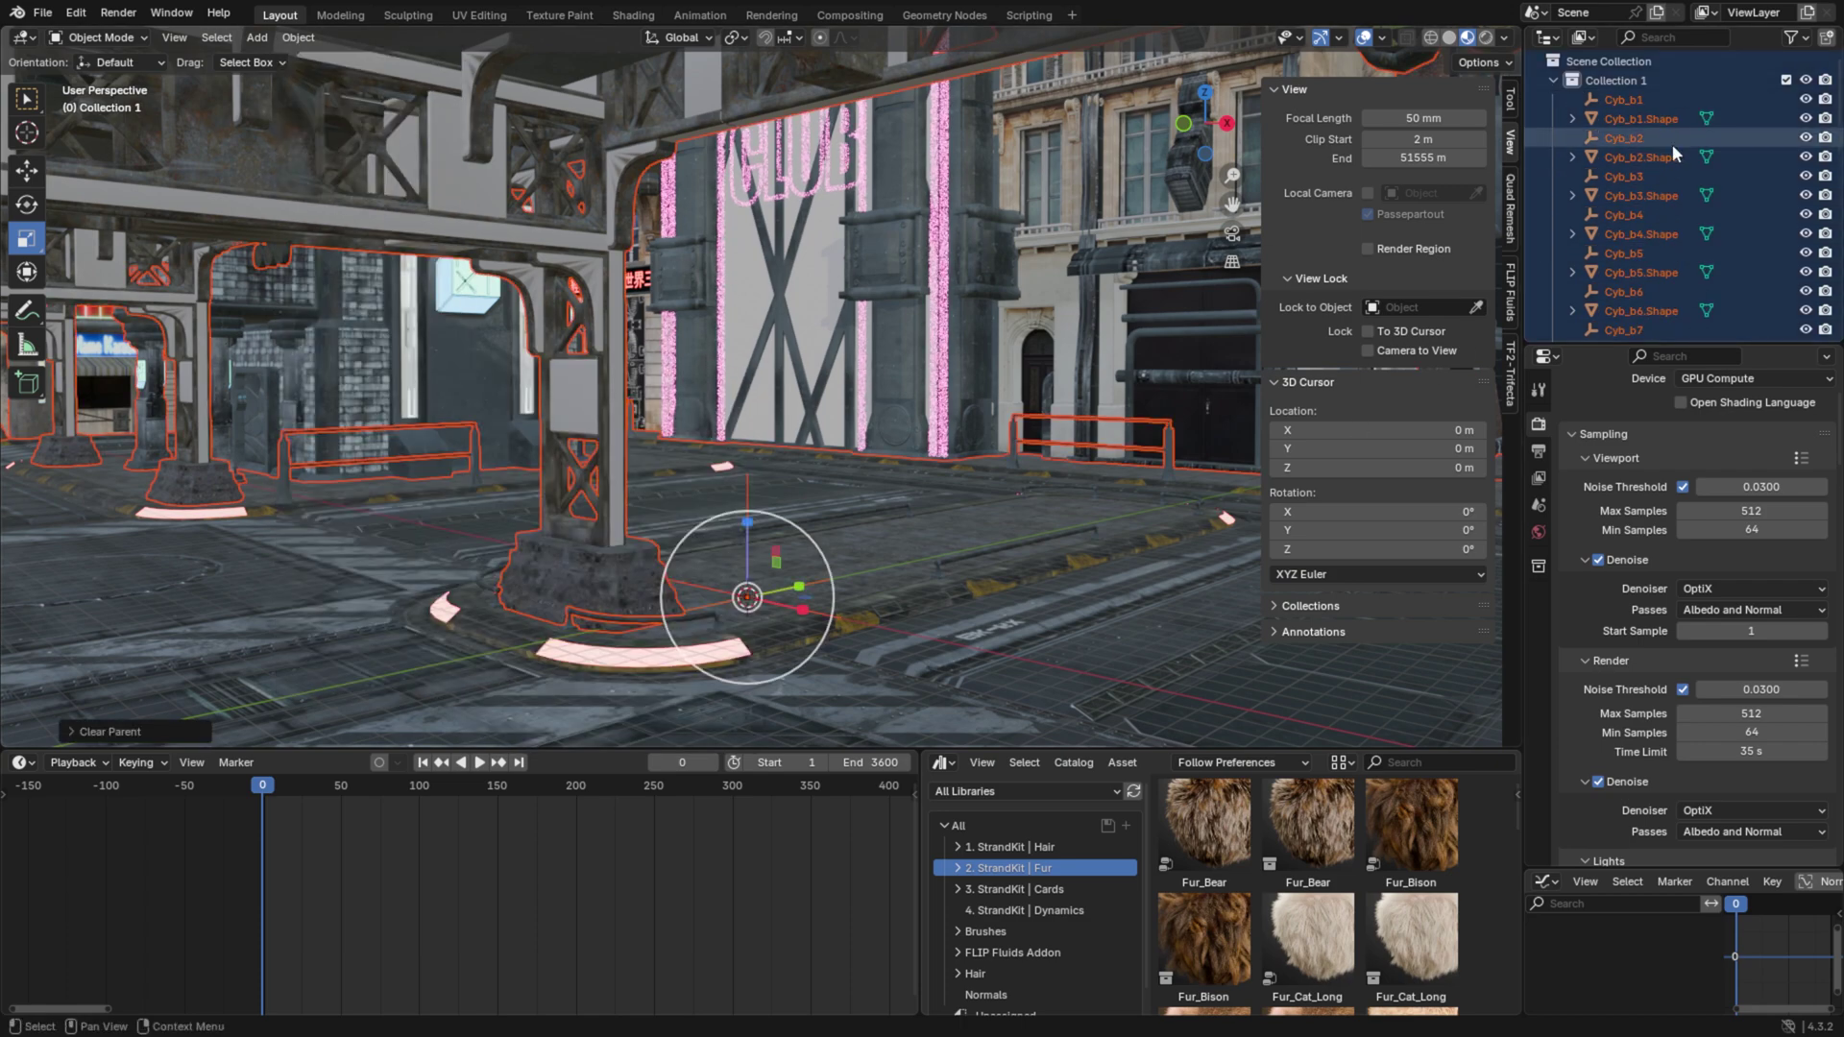
Step: Apply Rotation & Scale to all objects in Collection 1 and check the resulting transform values
{"action": "left_click", "coordinate": [1668, 143]}
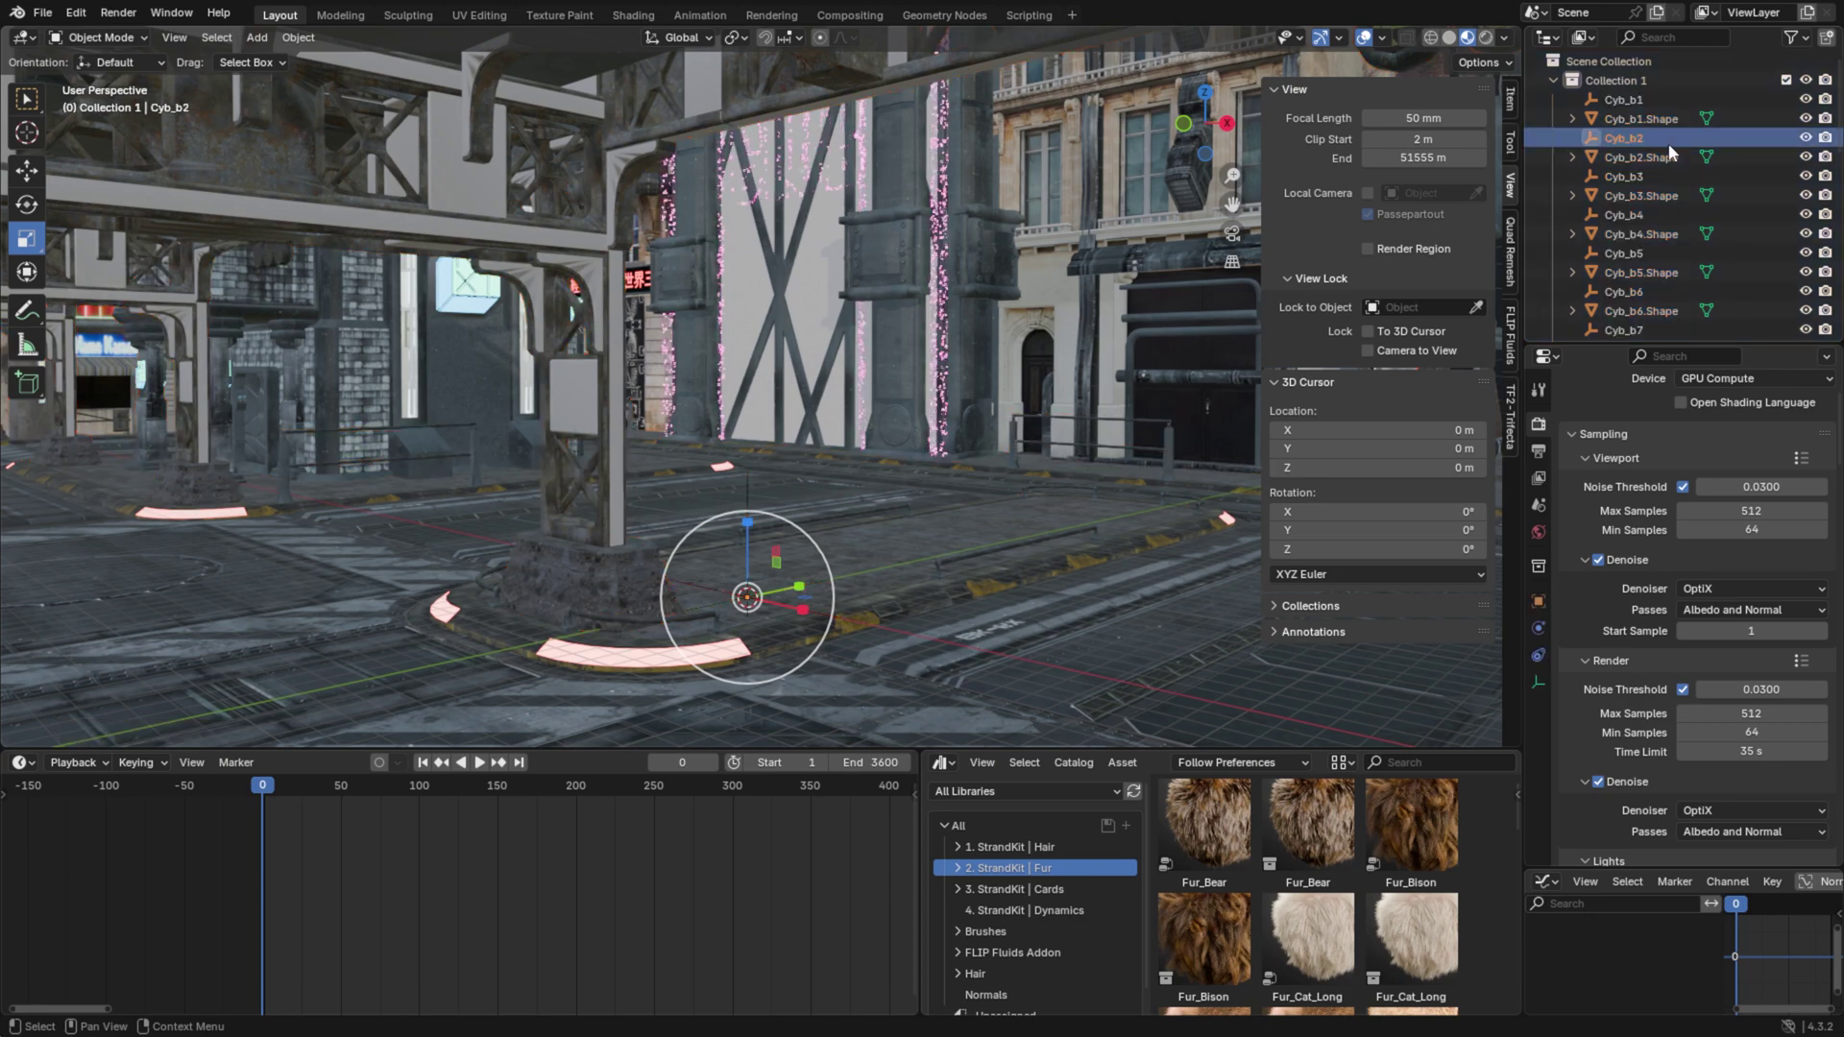
{"action": "left_click_drag", "start_coordinate": [1651, 348], "coordinate": [1651, 459]}
{"action": "key", "text": "a"}
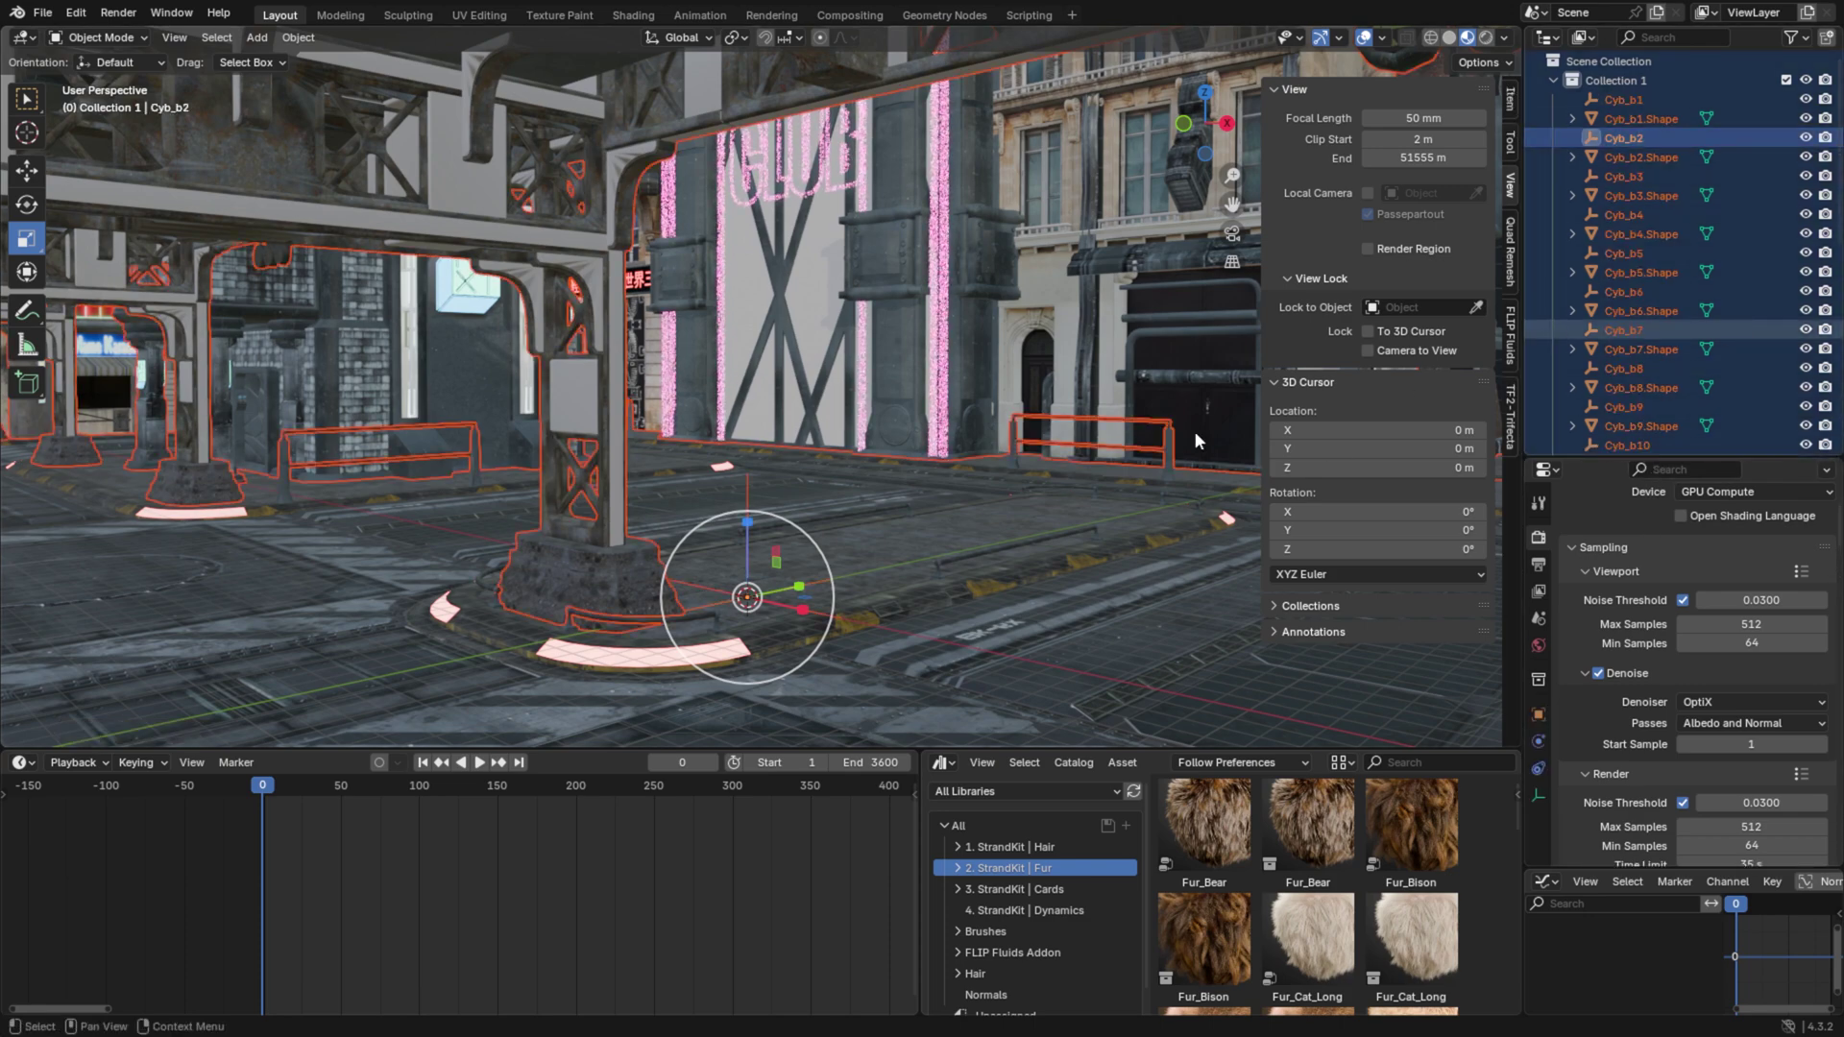
{"action": "key", "text": "F3"}
{"action": "type", "text": "a"}
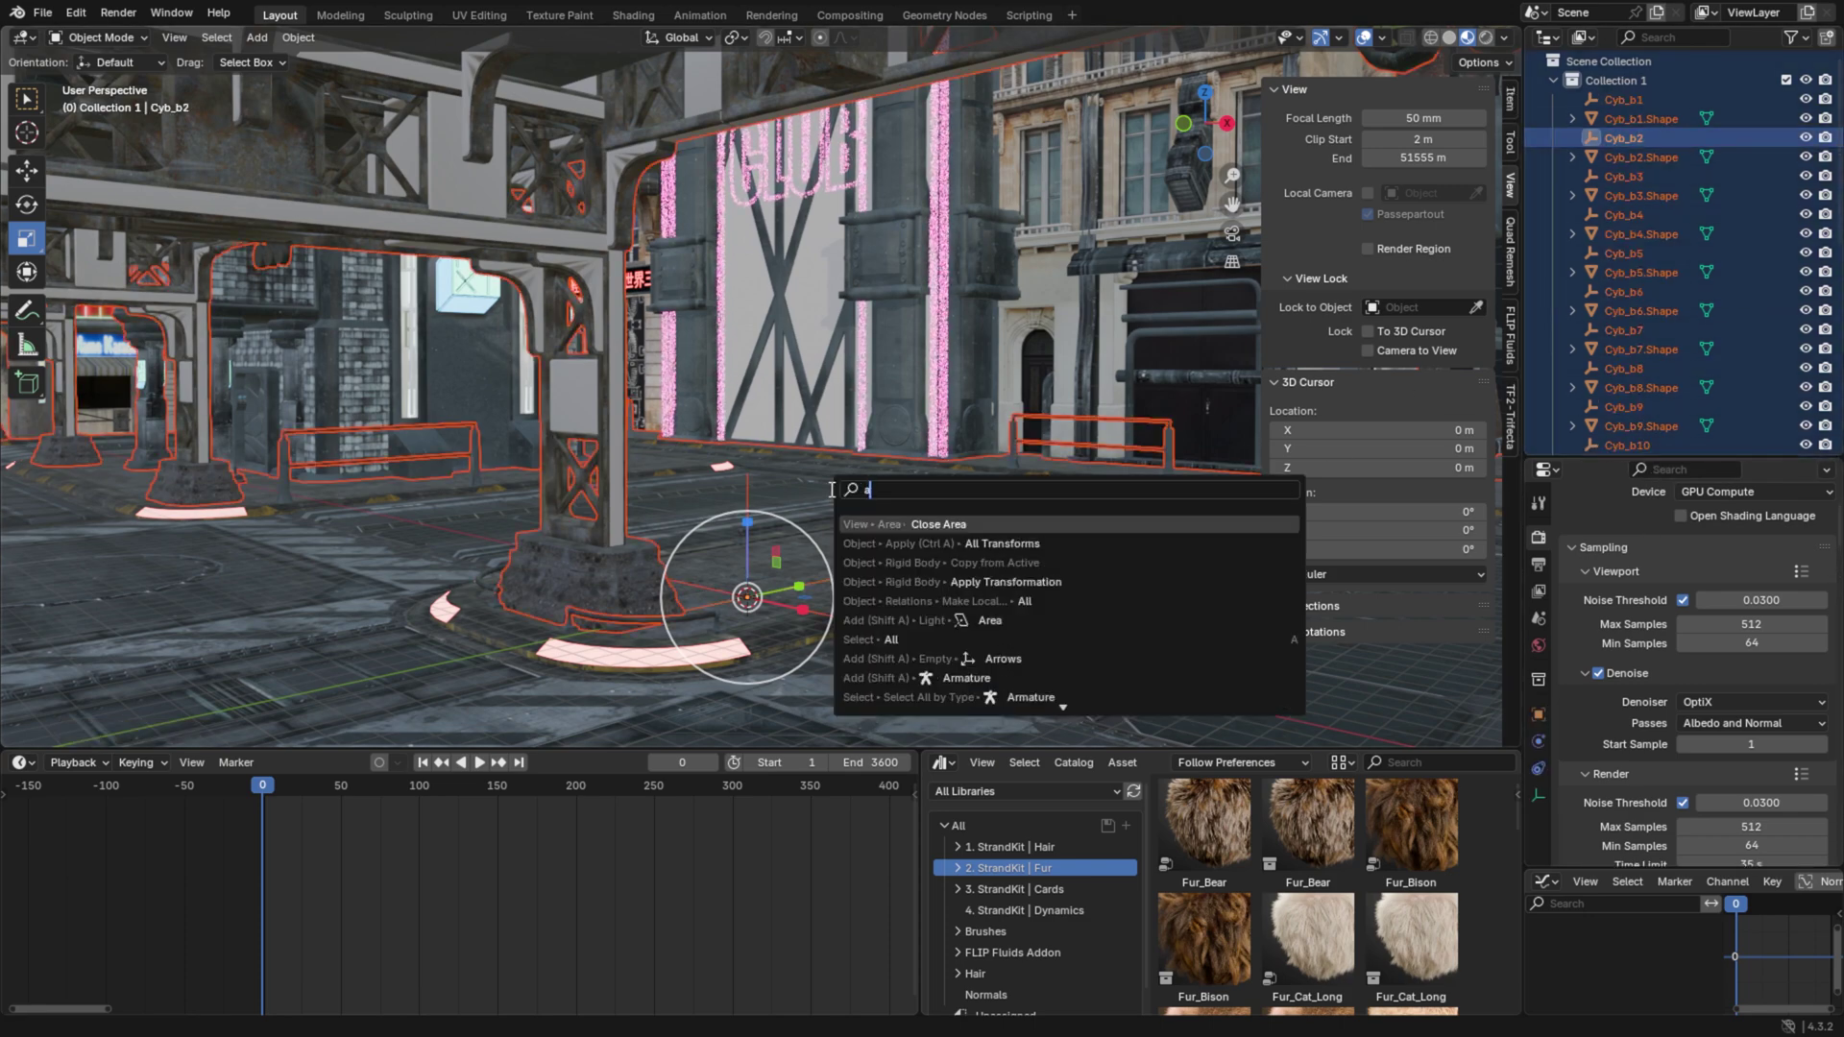
{"action": "type", "text": "pply rotation"}
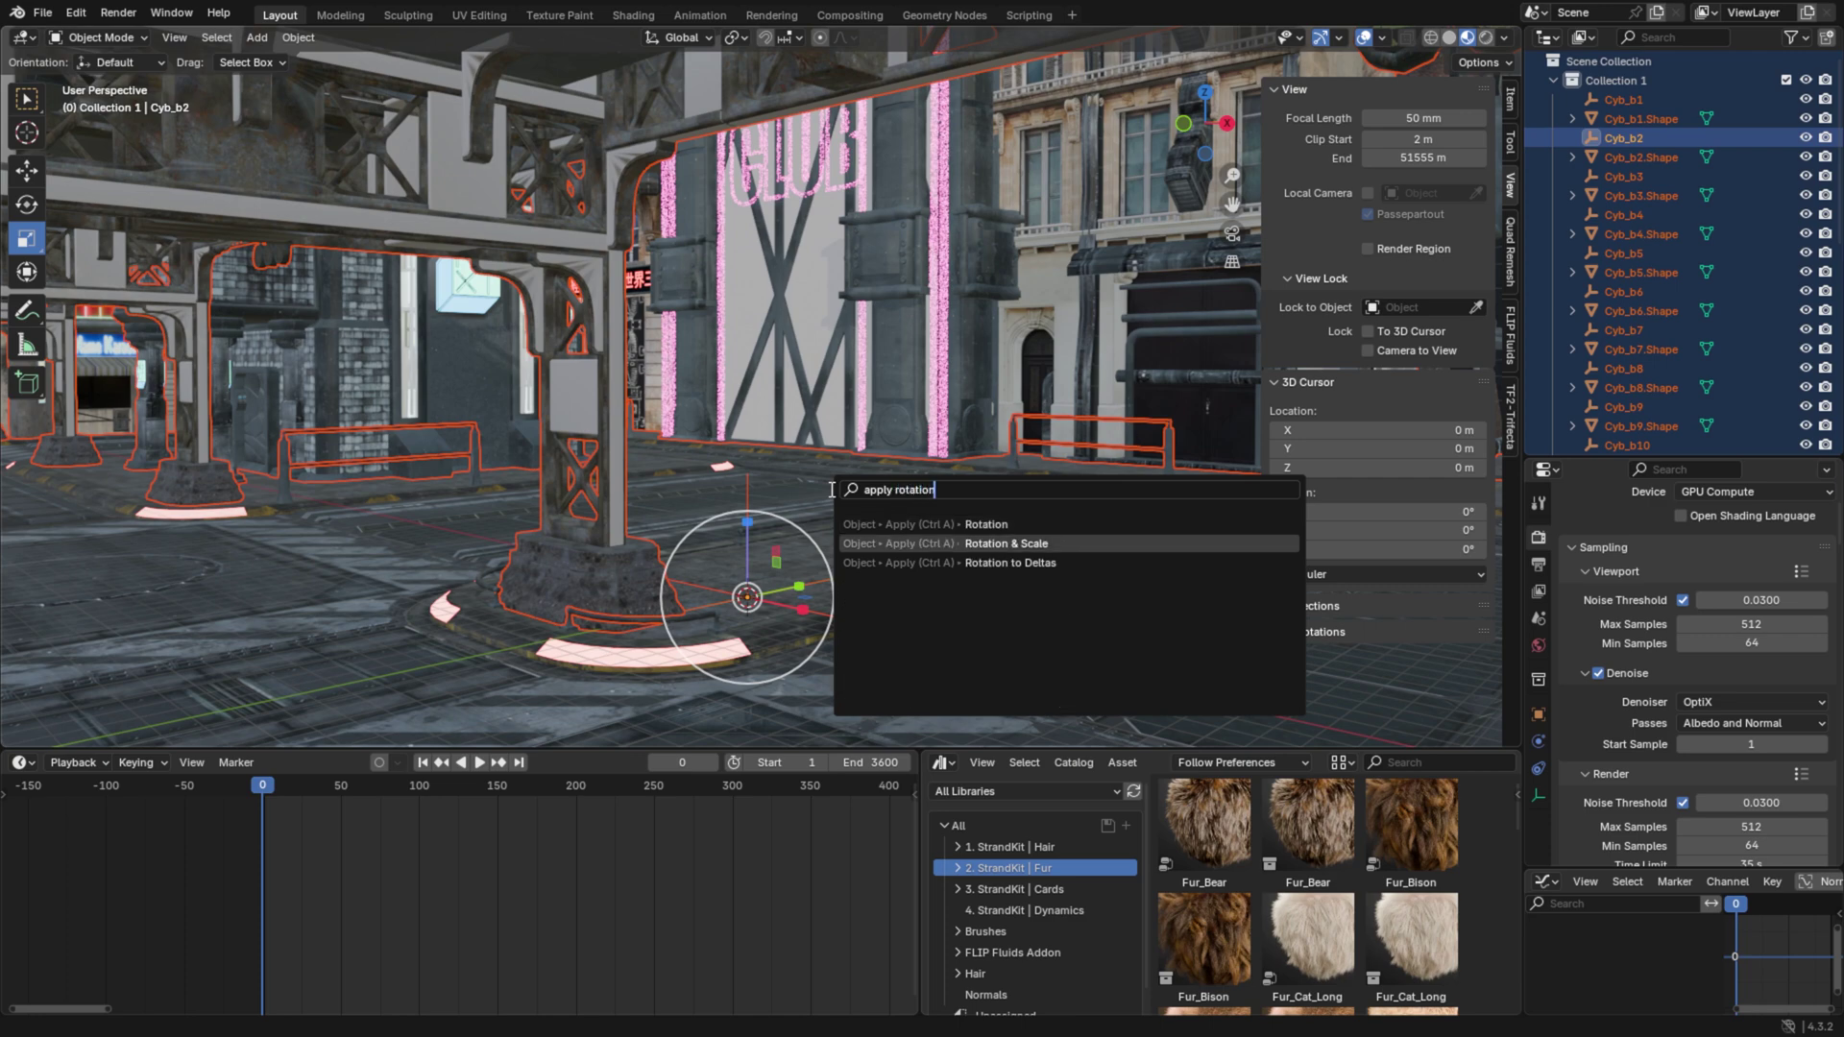
{"action": "key", "text": "Return"}
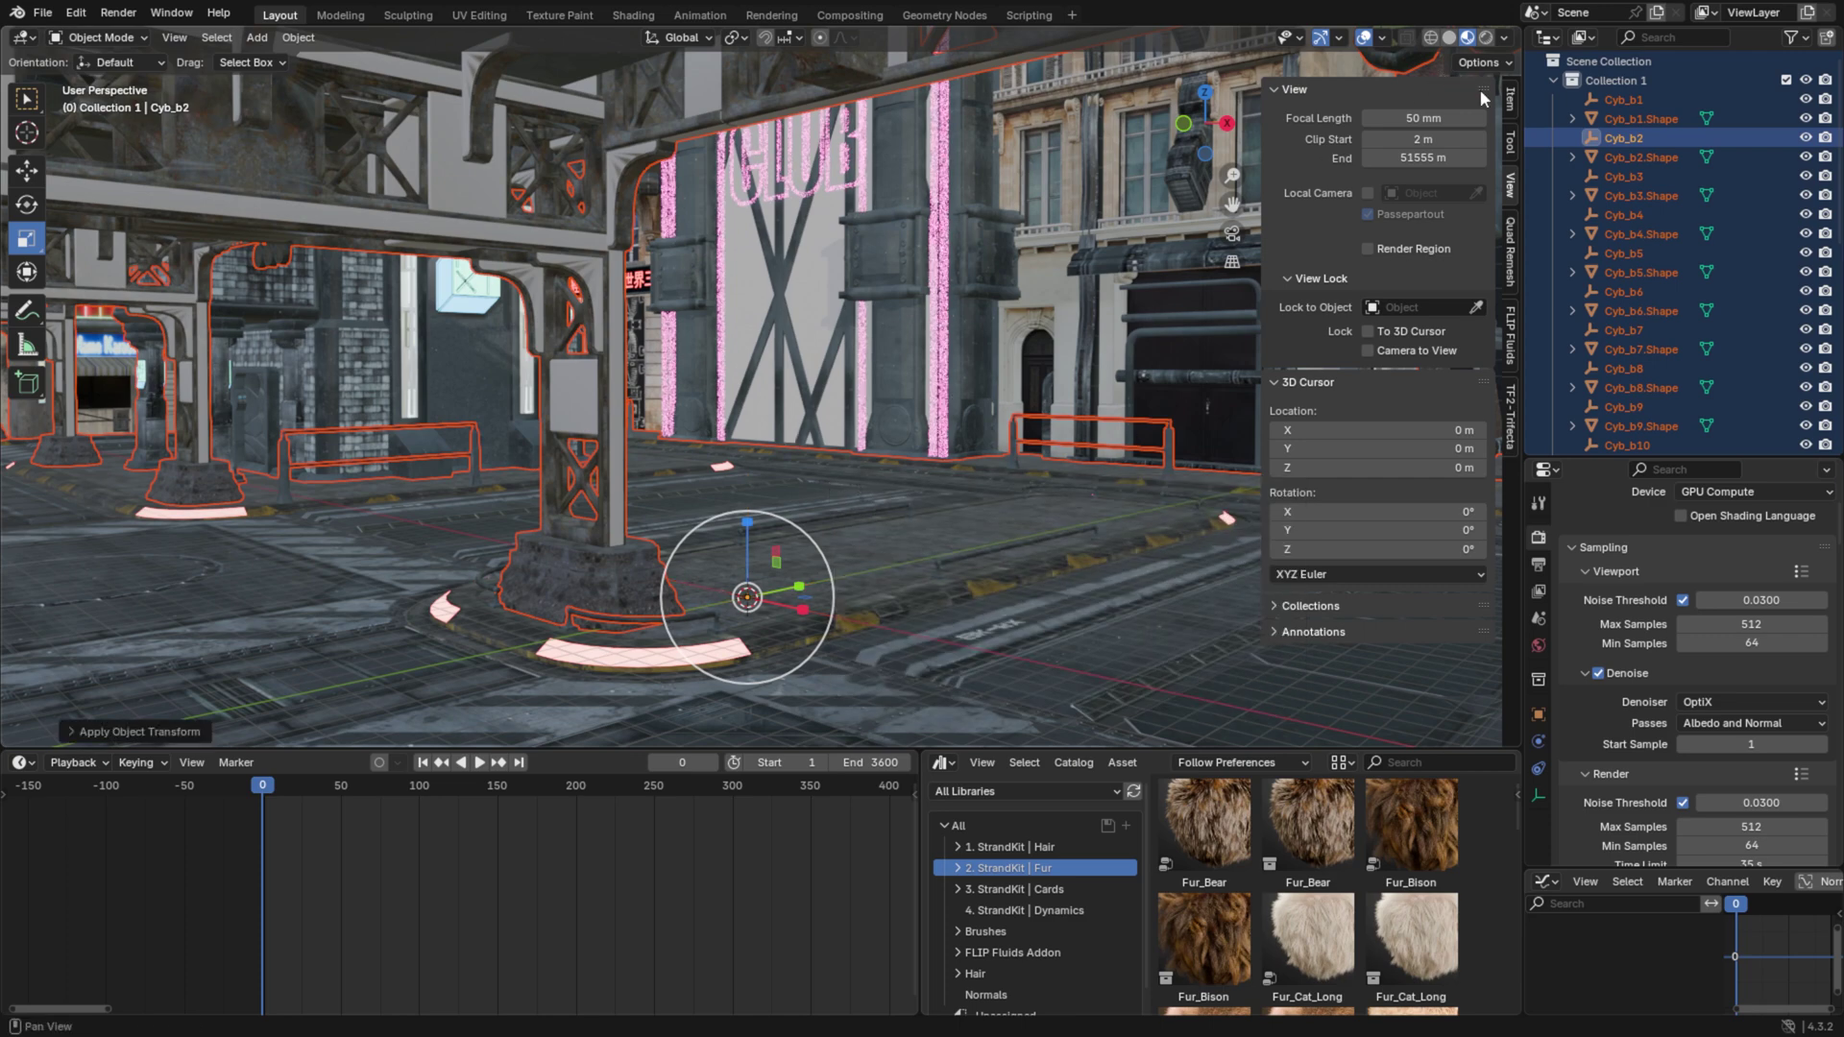
{"action": "left_click", "coordinate": [1511, 100]}
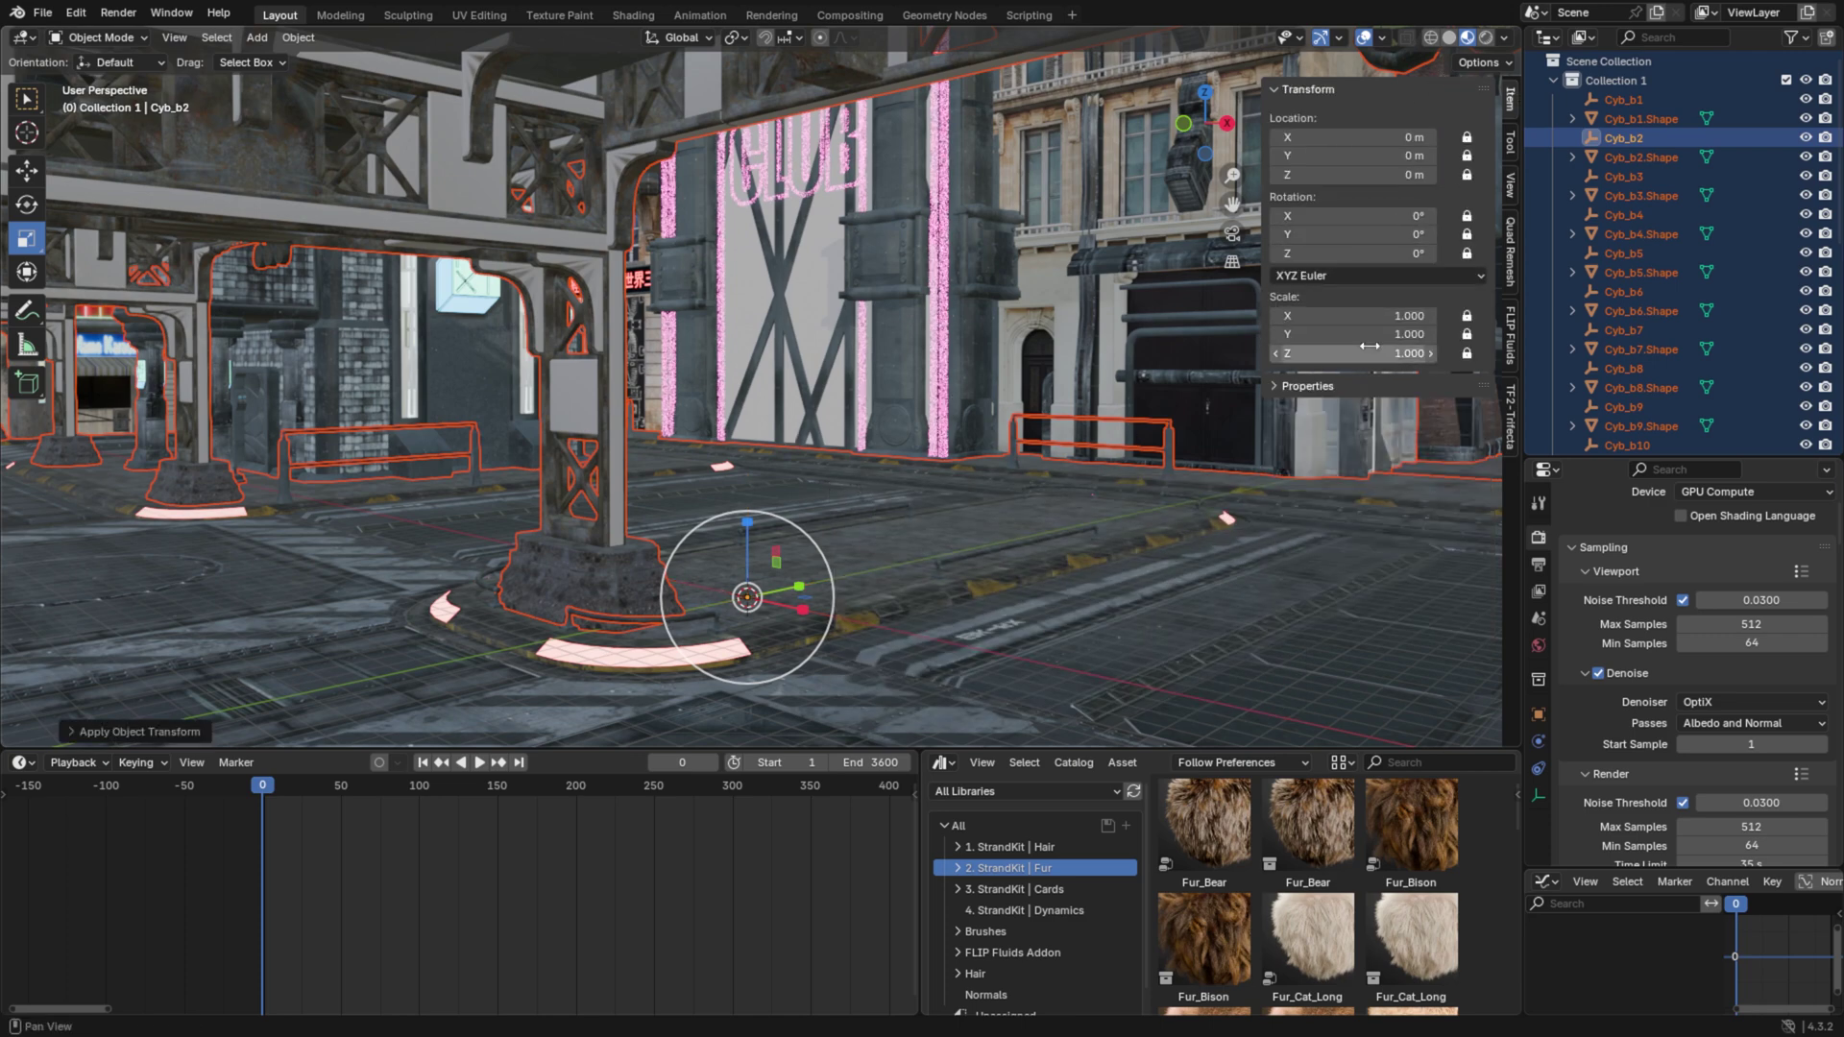
{"action": "left_click", "coordinate": [1293, 89]}
Step: Move all the Cyb Shape mesh objects from Collection 1 into a new Collection 2, leaving the Empties behind
{"action": "left_click", "coordinate": [1625, 117]}
{"action": "left_click", "coordinate": [1623, 157], "text": "ctrl"}
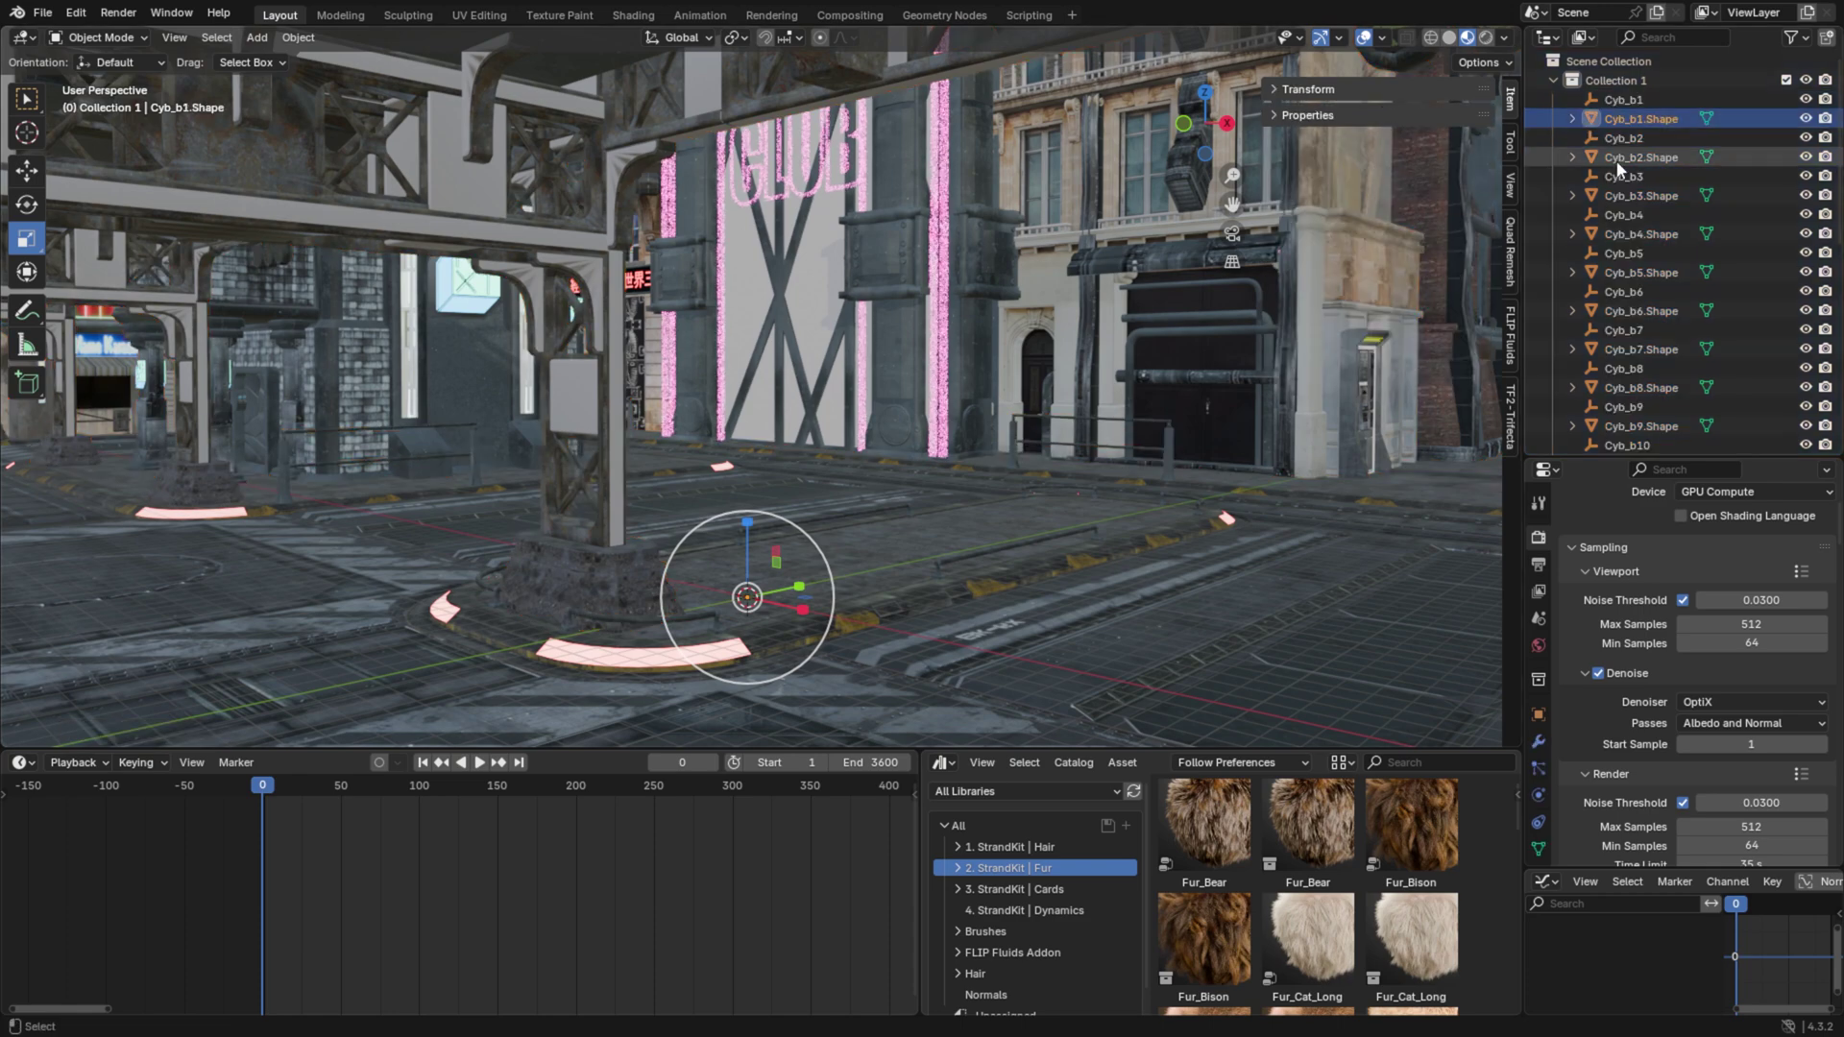
{"action": "left_click", "coordinate": [1623, 195], "text": "ctrl"}
{"action": "left_click", "coordinate": [1617, 233], "text": "ctrl"}
{"action": "left_click", "coordinate": [1617, 272], "text": "ctrl"}
{"action": "left_click", "coordinate": [1617, 310], "text": "ctrl"}
{"action": "left_click", "coordinate": [1617, 348], "text": "ctrl"}
{"action": "scroll", "coordinate": [1617, 350], "scroll_direction": "down", "scroll_amount": 5}
{"action": "left_click", "coordinate": [1619, 349], "text": "ctrl"}
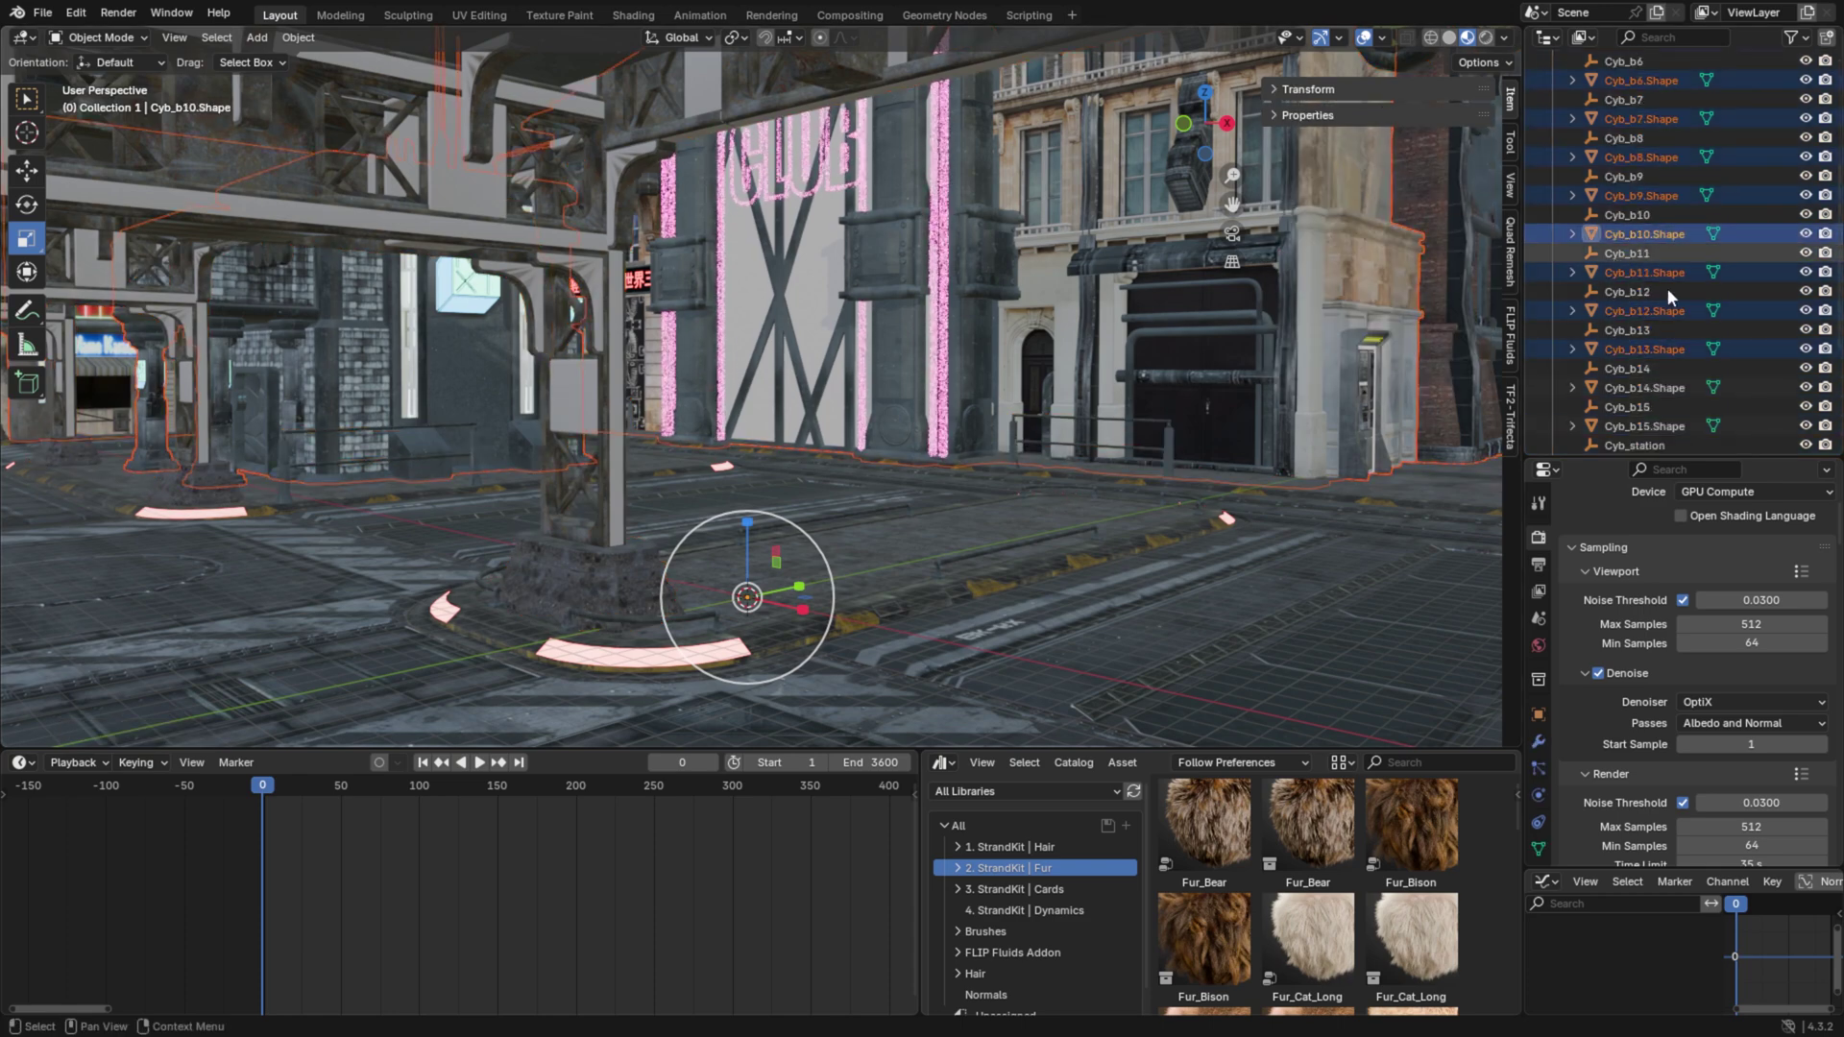
{"action": "scroll", "coordinate": [1667, 288], "scroll_direction": "down", "scroll_amount": 3}
{"action": "left_click", "coordinate": [1623, 320], "text": "ctrl"}
{"action": "left_click", "coordinate": [1620, 282], "text": "ctrl"}
{"action": "scroll", "coordinate": [1625, 209], "scroll_direction": "up", "scroll_amount": 10}
{"action": "left_click", "coordinate": [1617, 117], "text": "ctrl"}
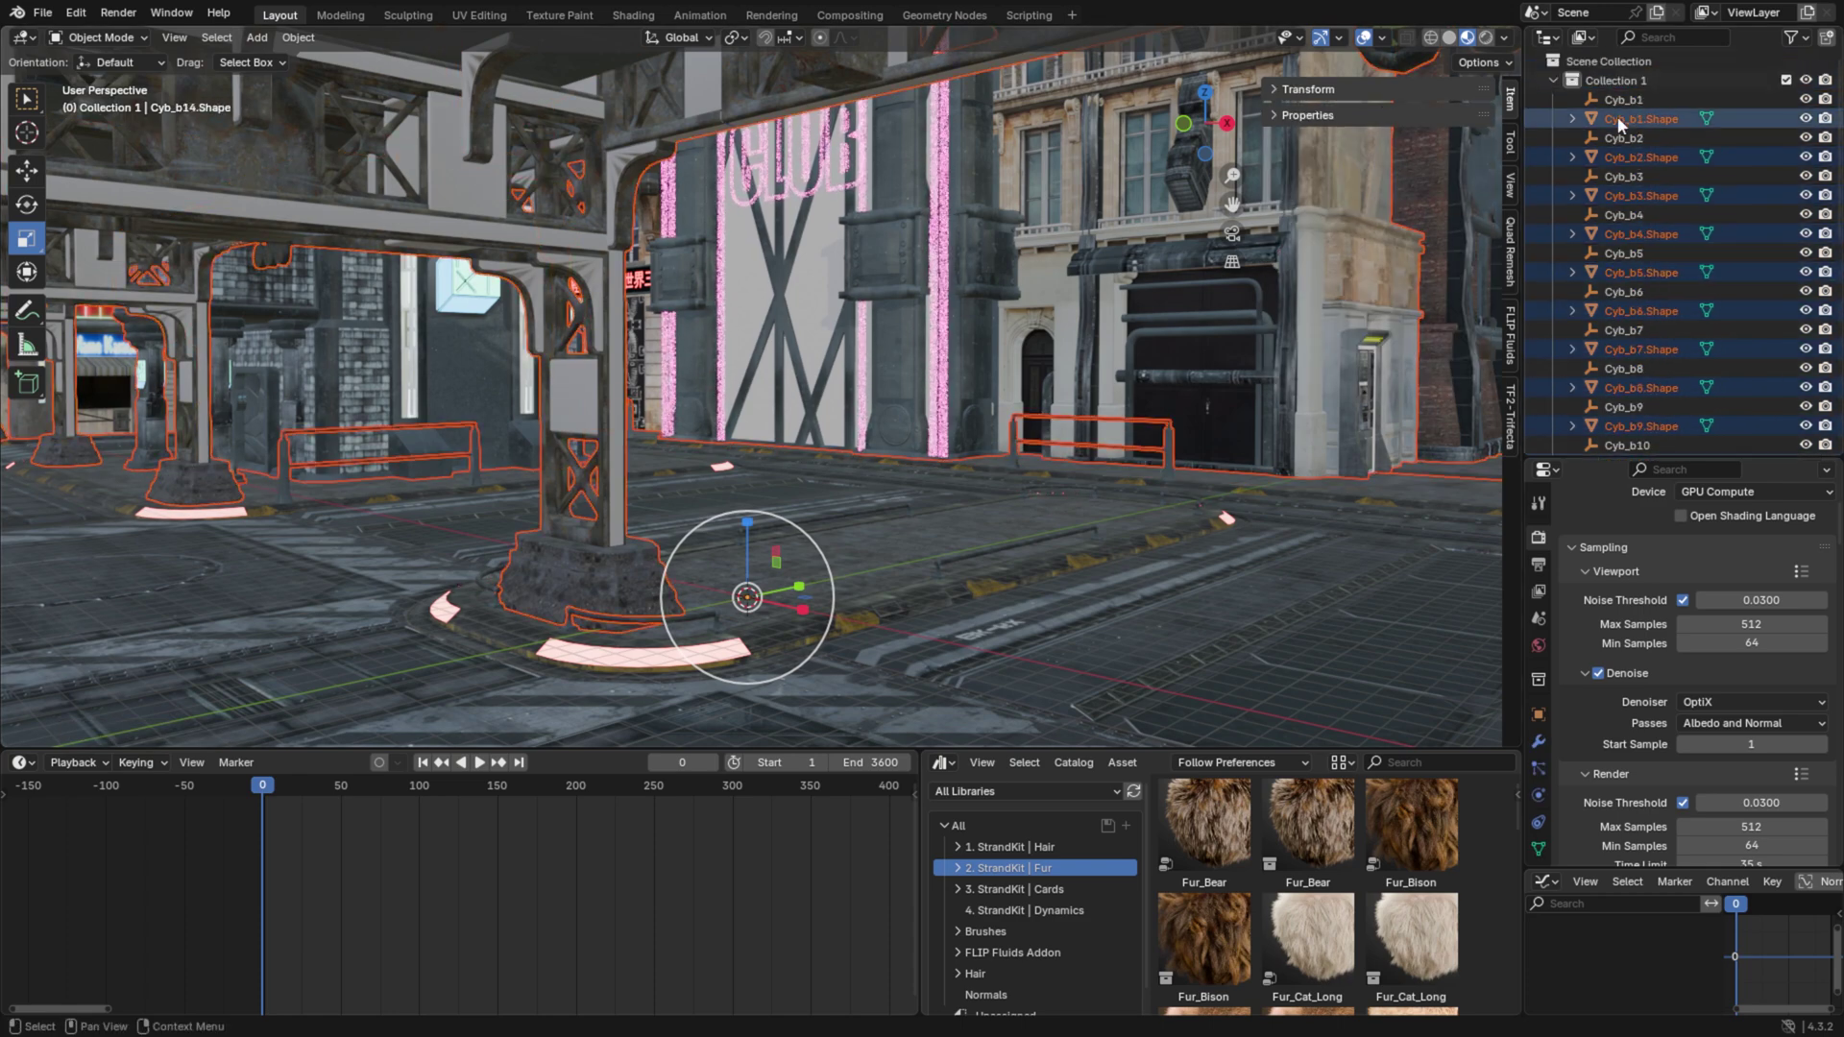
{"action": "right_click", "coordinate": [1617, 117]}
{"action": "left_click", "coordinate": [1536, 298]}
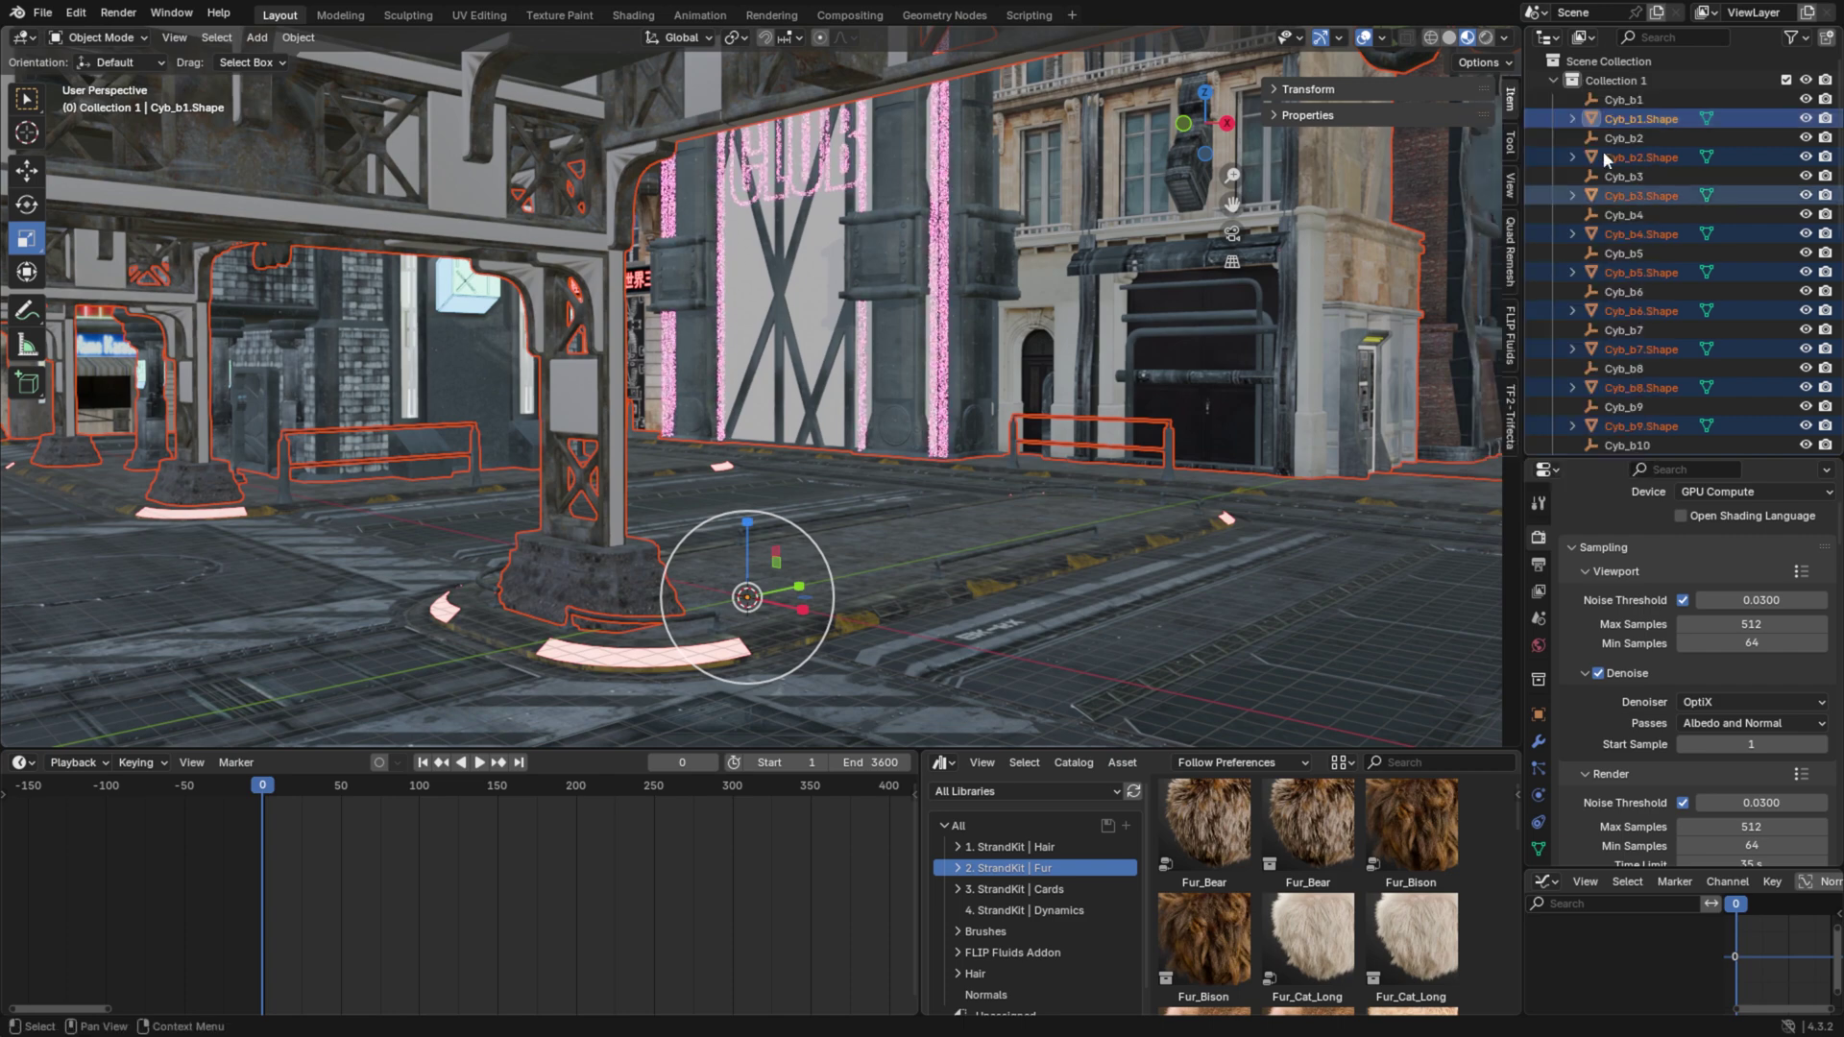
{"action": "left_click_drag", "start_coordinate": [1611, 132], "coordinate": [1610, 434]}
Step: Delete all the leftover Empties, from Cyb_b1 to Train, and remove Collection 1
{"action": "left_click", "coordinate": [1627, 411]}
{"action": "scroll", "coordinate": [1634, 234], "scroll_direction": "up", "scroll_amount": 2}
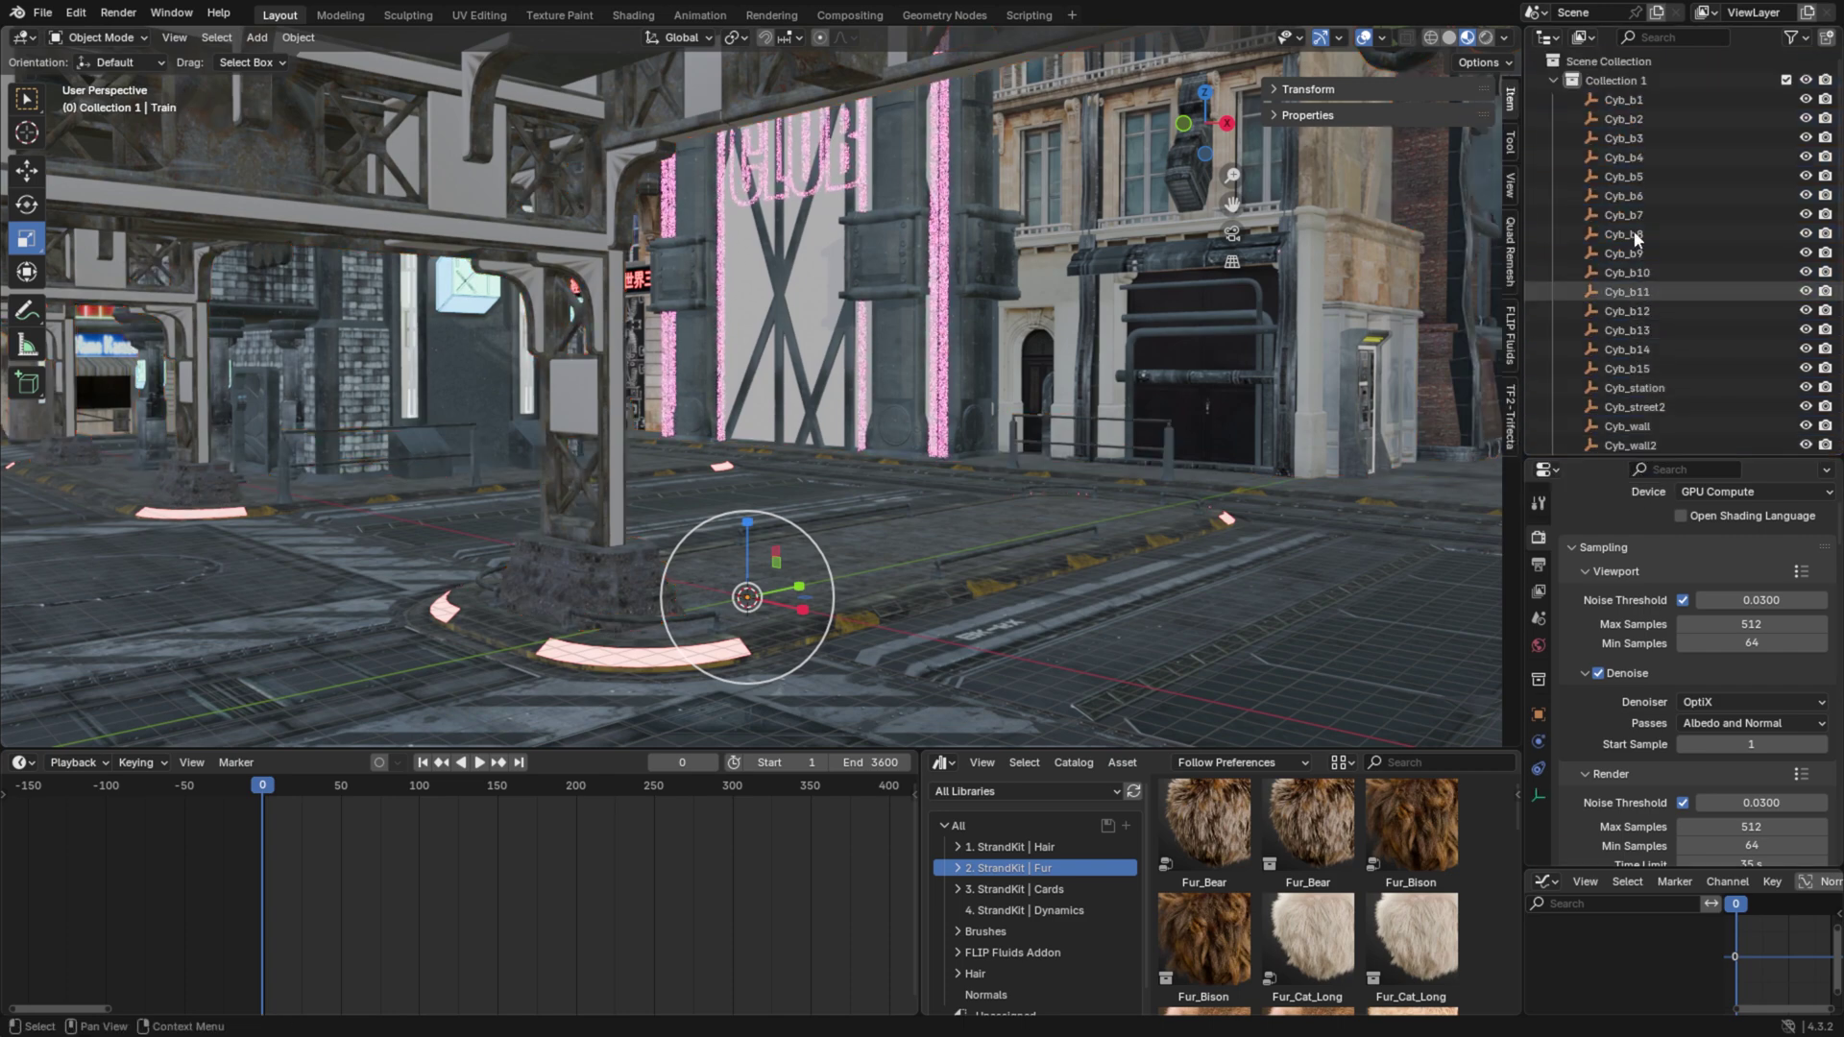
{"action": "left_click", "coordinate": [1631, 100], "text": "shift"}
{"action": "key", "text": "Delete"}
{"action": "left_click", "coordinate": [1613, 81]}
{"action": "key", "text": "Delete"}
Step: Join all the meshes in Collection 2 into one object, separate it by material in Edit Mode, and return to Object Mode
{"action": "left_click", "coordinate": [1639, 100]}
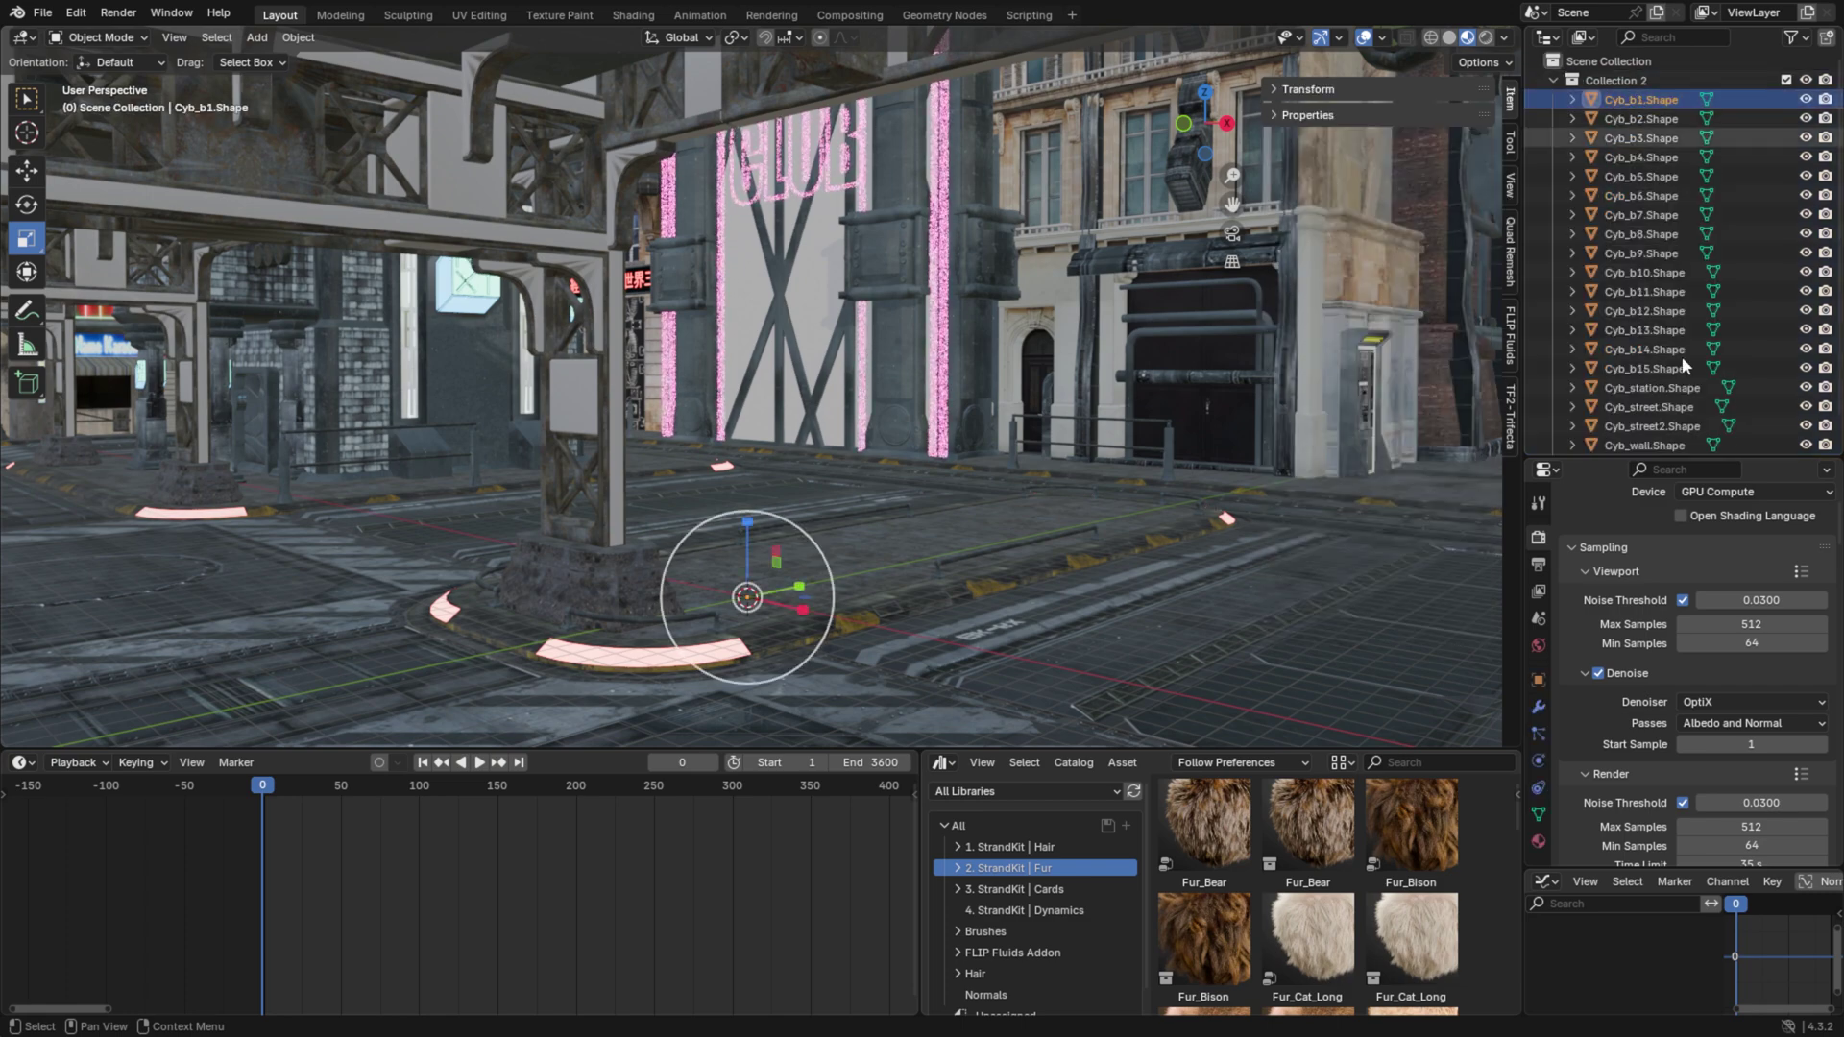
{"action": "scroll", "coordinate": [1662, 582], "scroll_direction": "up", "scroll_amount": 3}
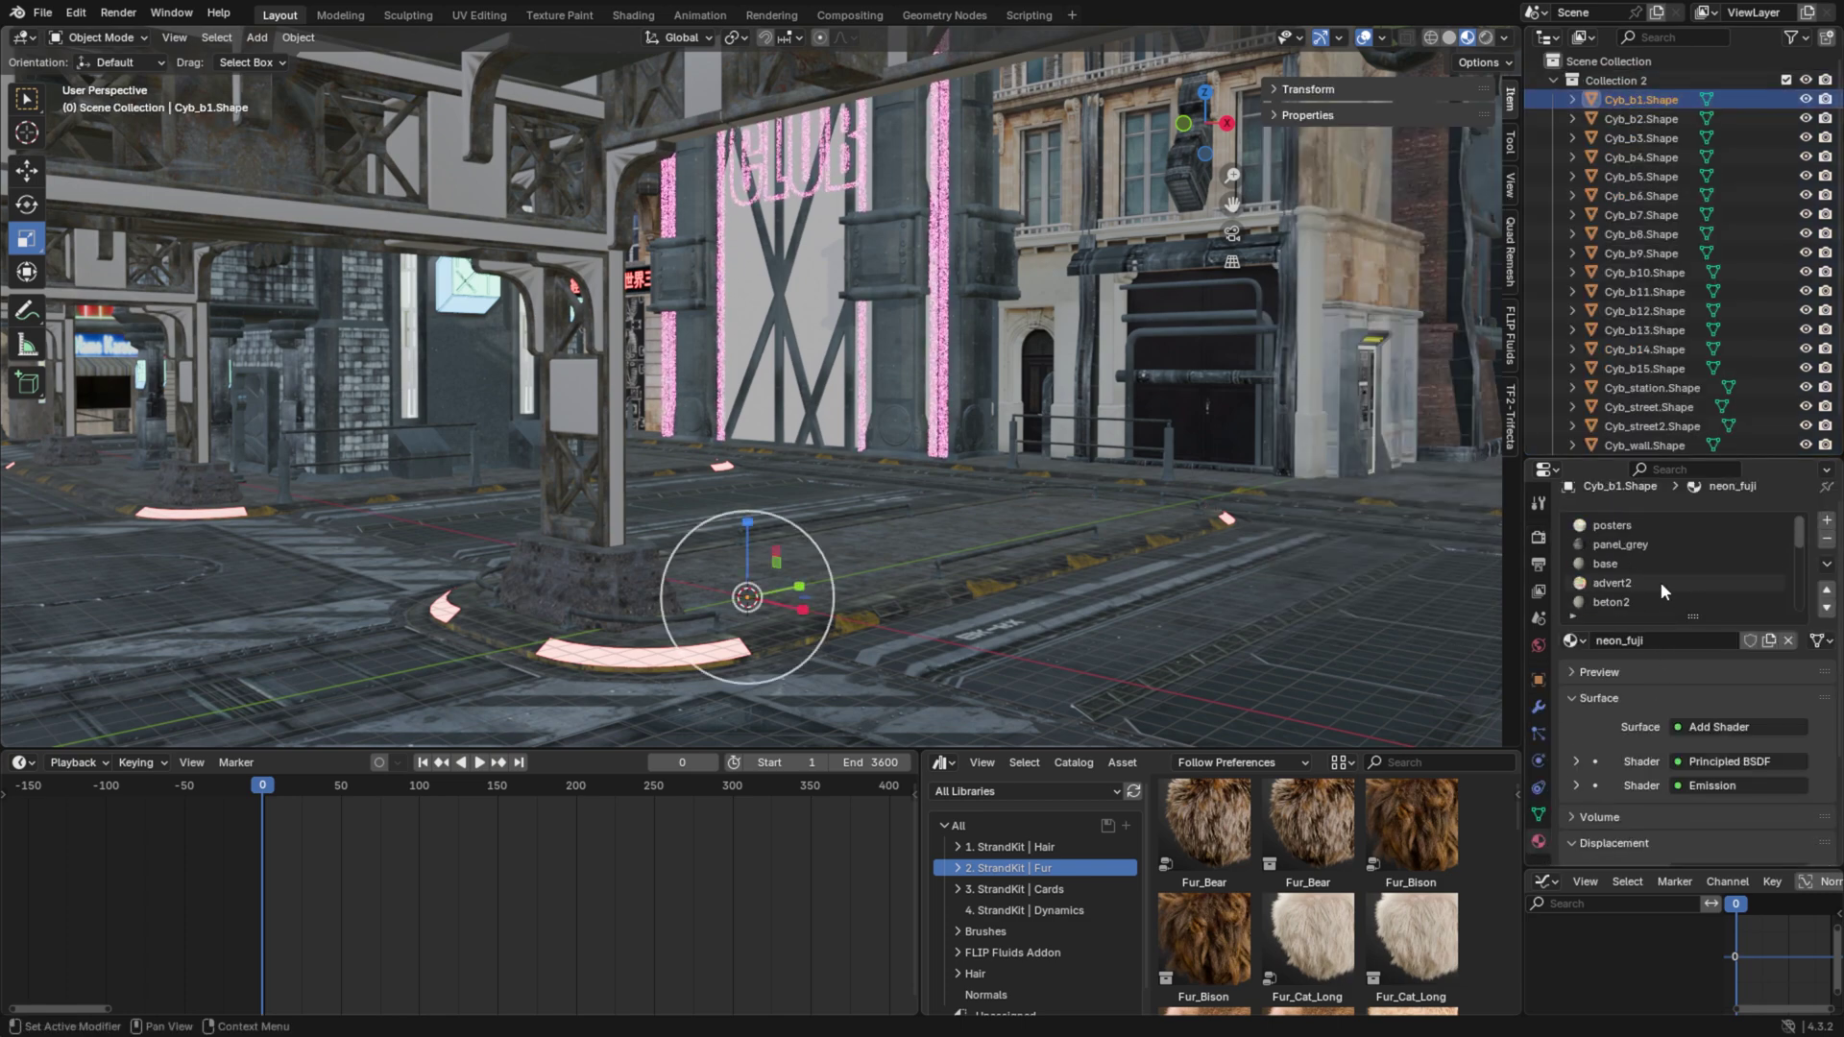
{"action": "scroll", "coordinate": [1640, 406], "scroll_direction": "down", "scroll_amount": 2}
{"action": "left_click", "coordinate": [1634, 431], "text": "shift"}
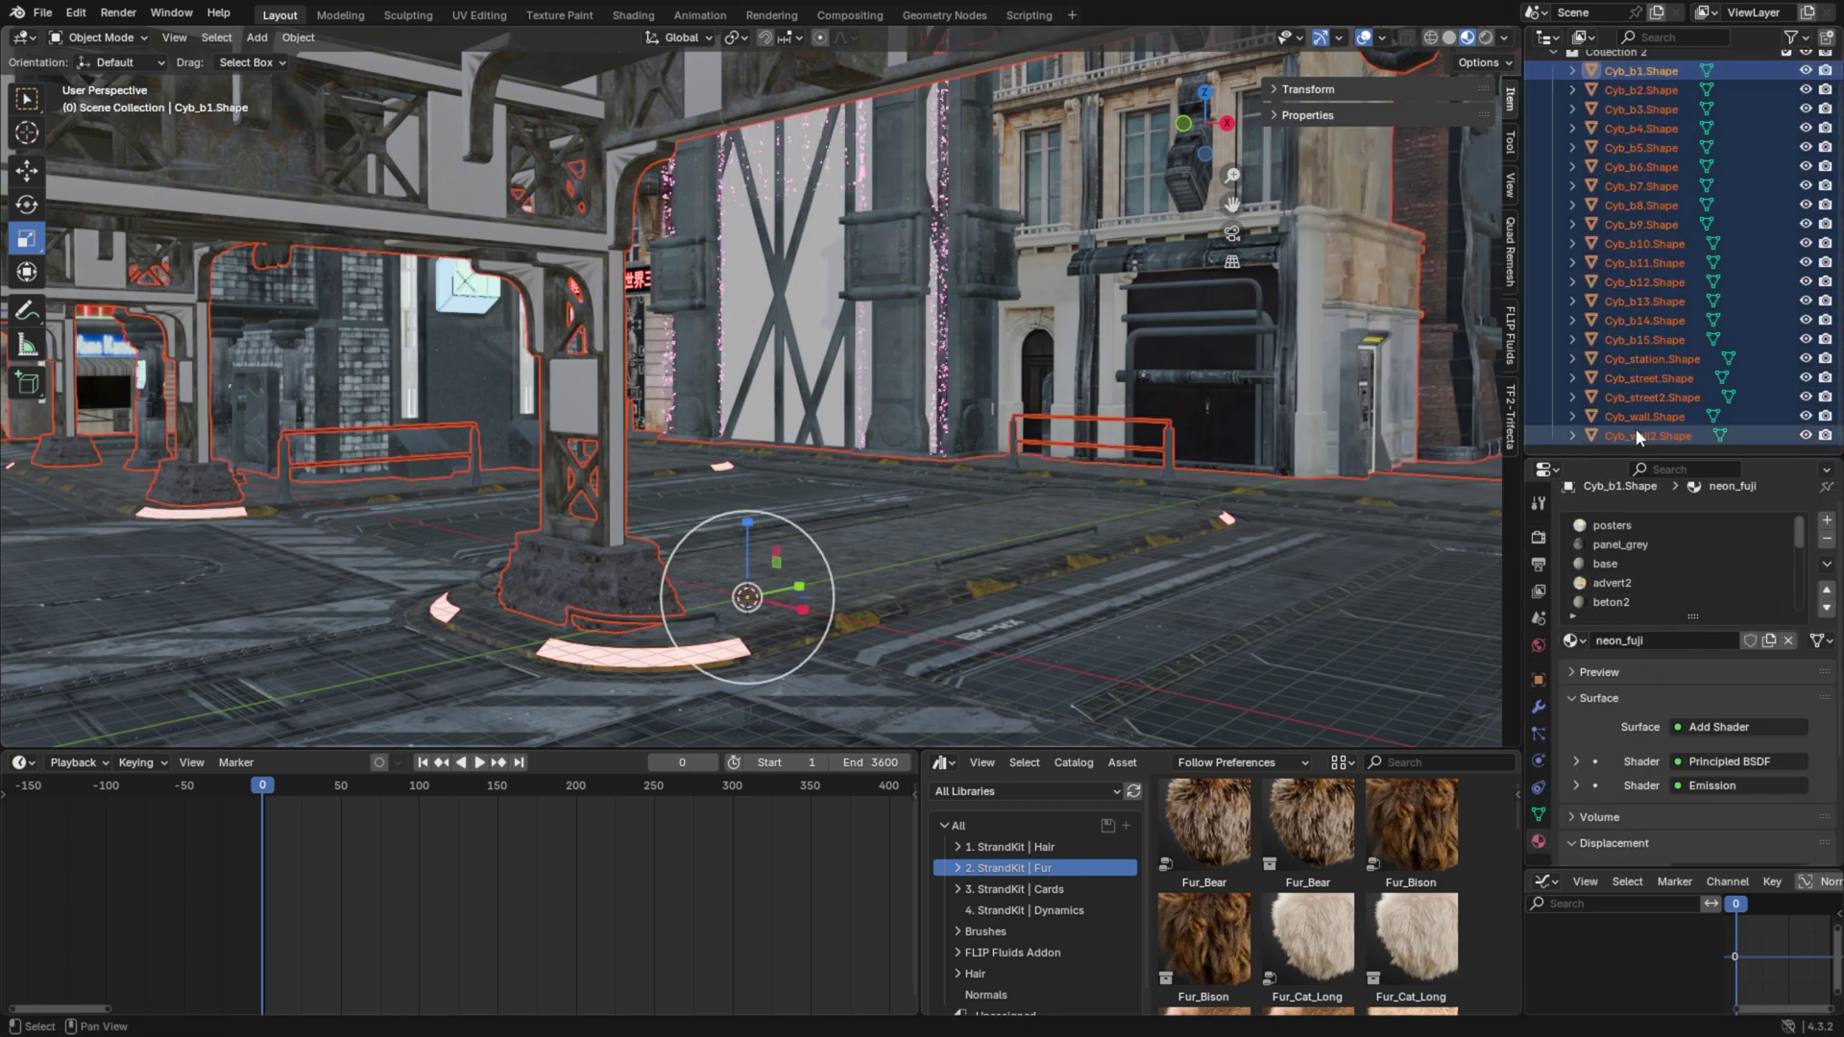
{"action": "left_click", "coordinate": [123, 39]}
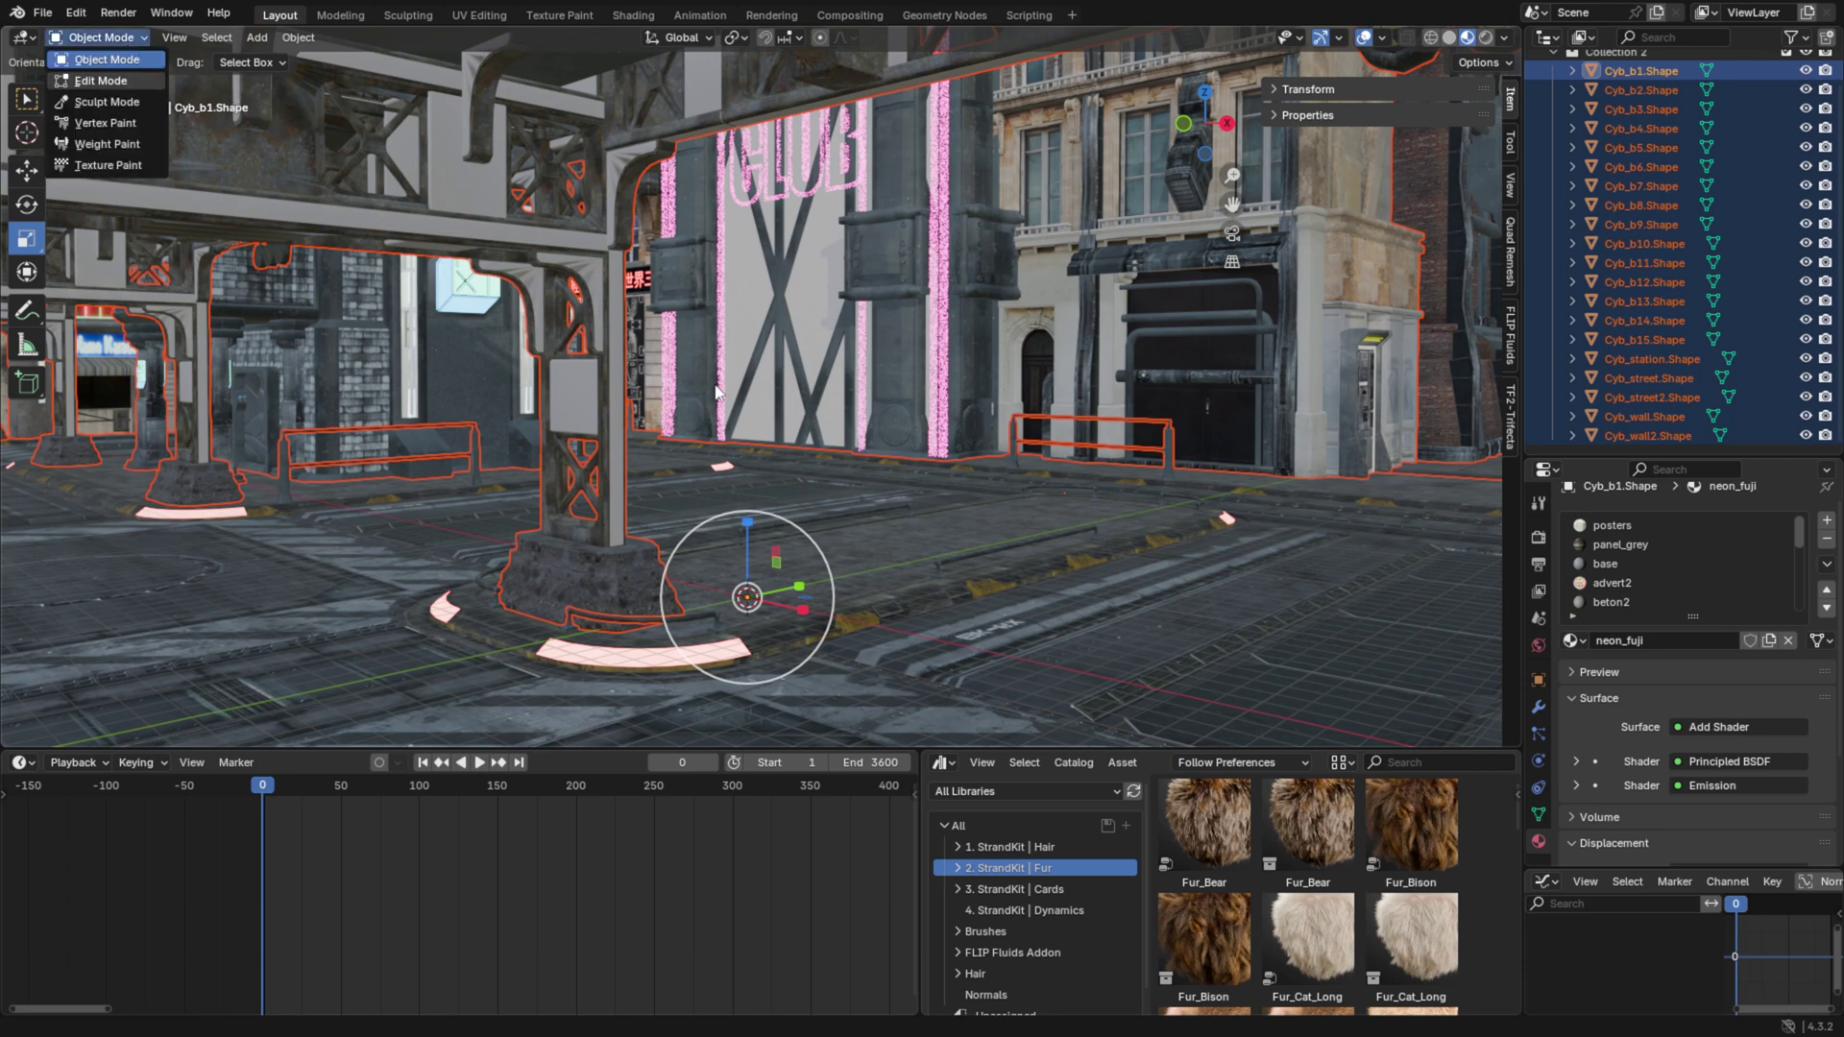
{"action": "key", "text": "Tab"}
{"action": "key", "text": "p"}
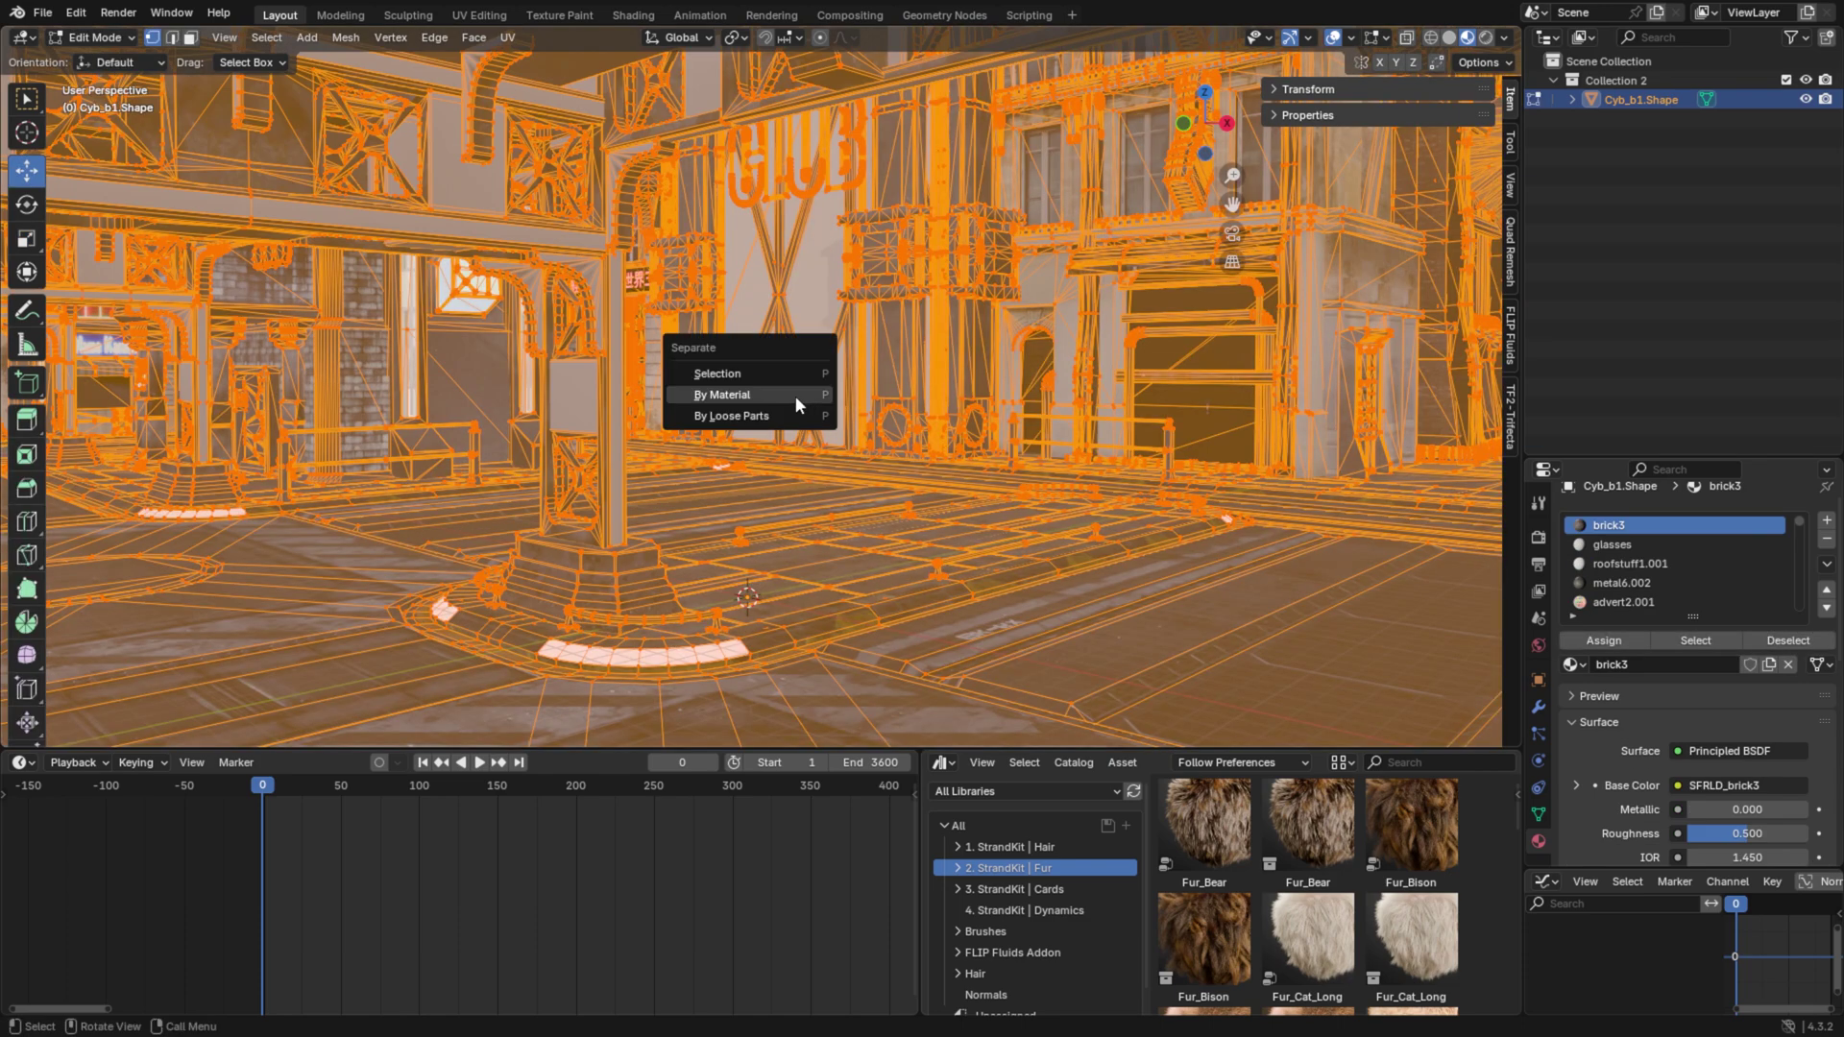
{"action": "left_click", "coordinate": [795, 395]}
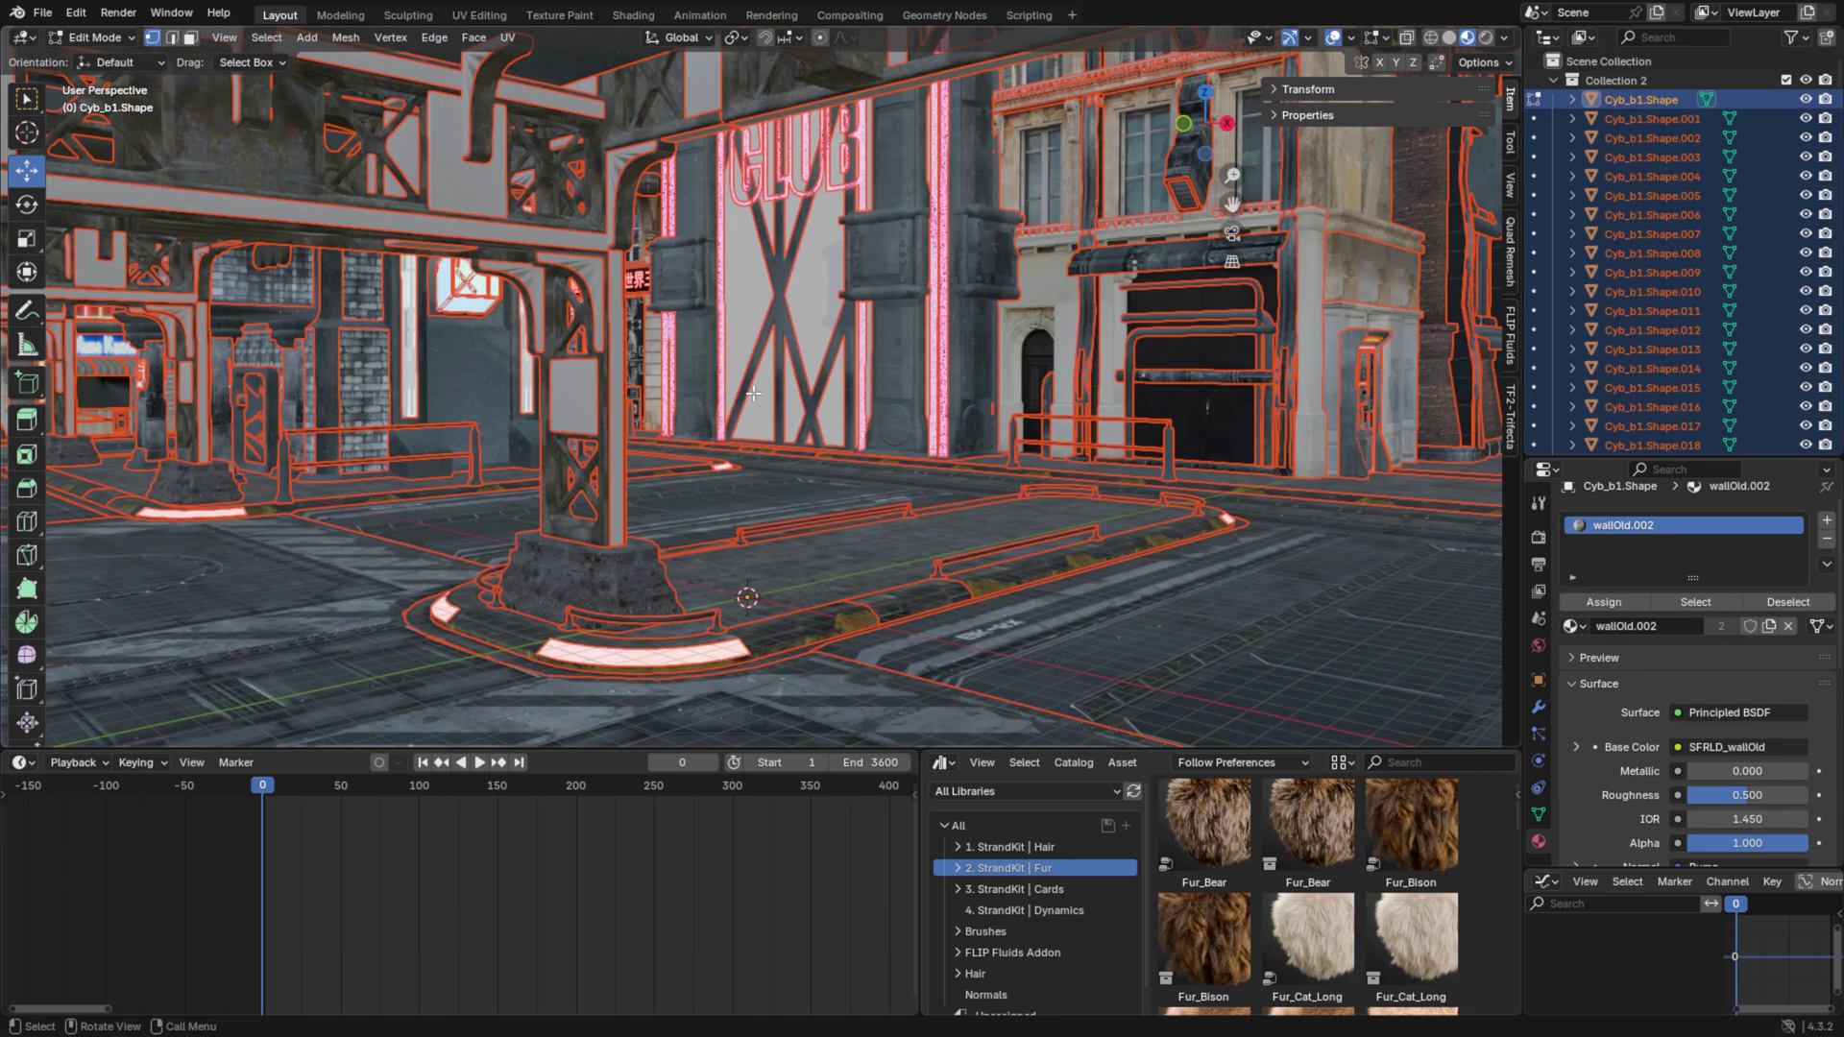
{"action": "left_click", "coordinate": [96, 37]}
{"action": "left_click", "coordinate": [100, 54]}
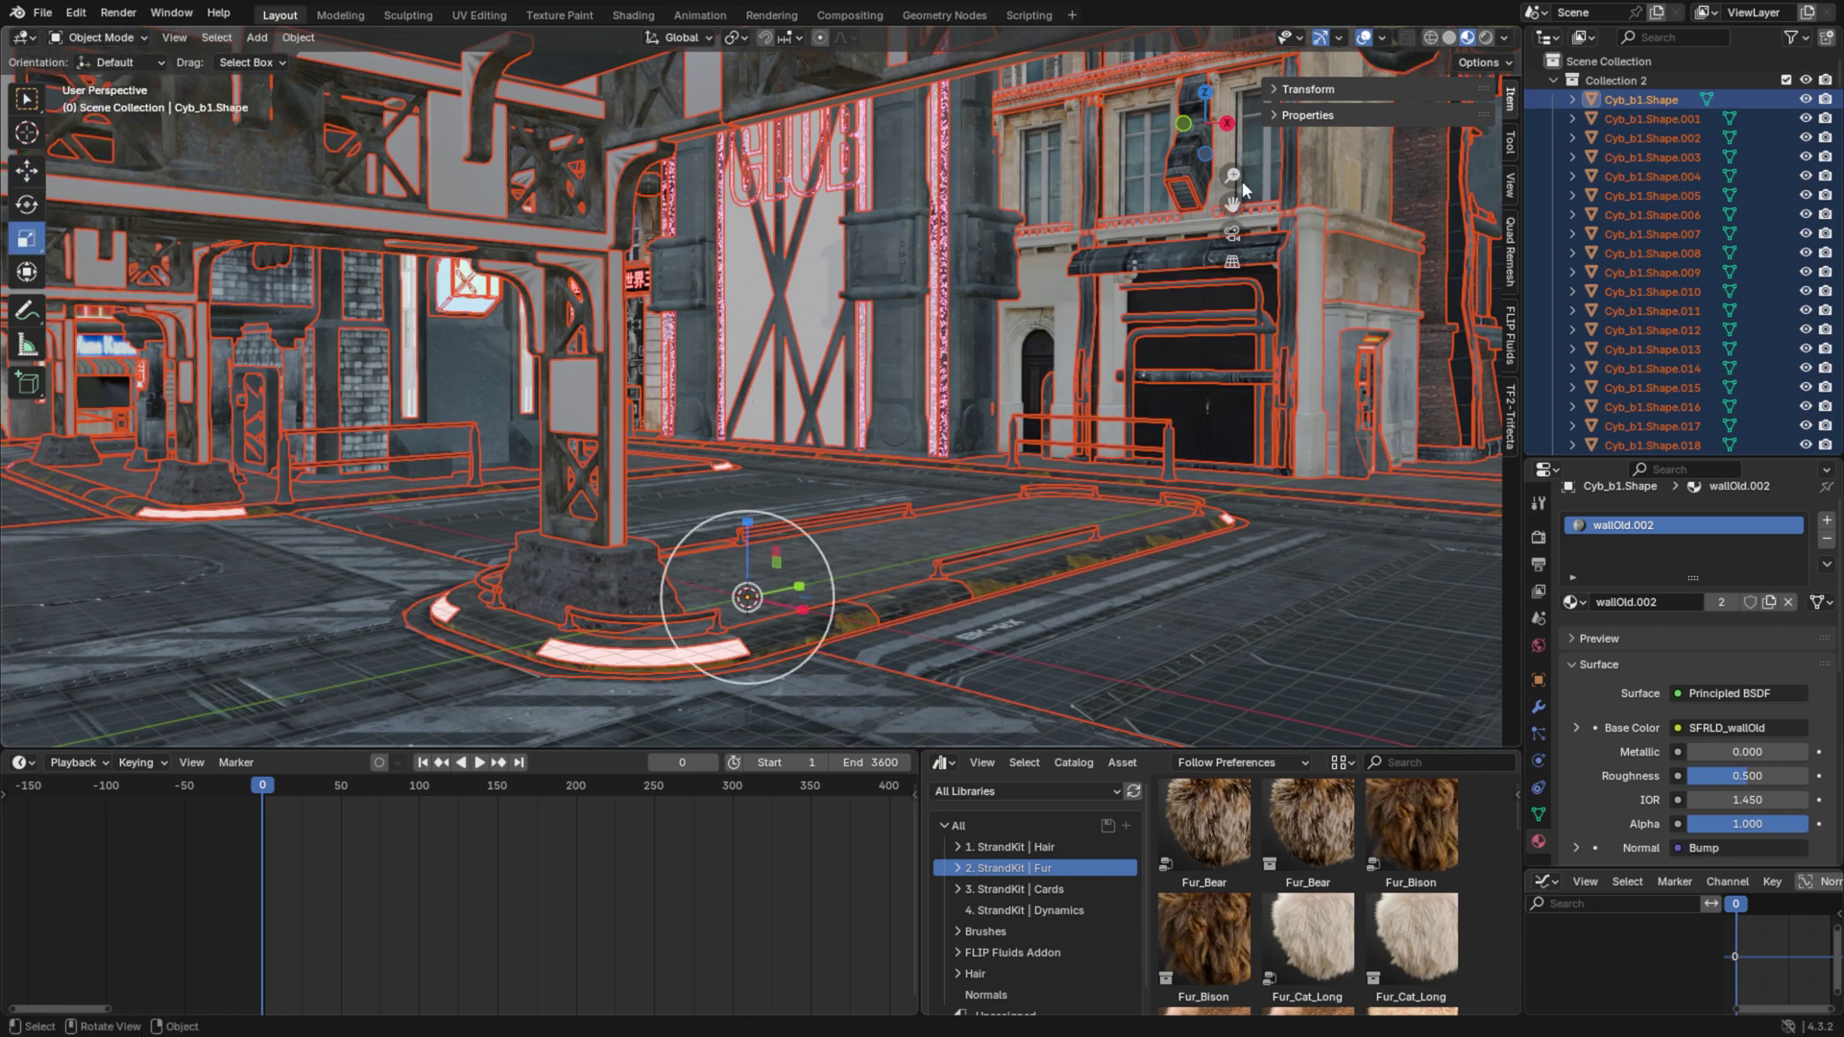
Step: Rename the materials of Cyb_b1.Shape and Cyb_b1.Shape.001 after their base color textures, SFRLD_wallOld and SFRLD_brick3
{"action": "left_click", "coordinate": [1552, 81]}
{"action": "left_click", "coordinate": [1553, 81]}
{"action": "scroll", "coordinate": [1608, 165], "scroll_direction": "down", "scroll_amount": 20}
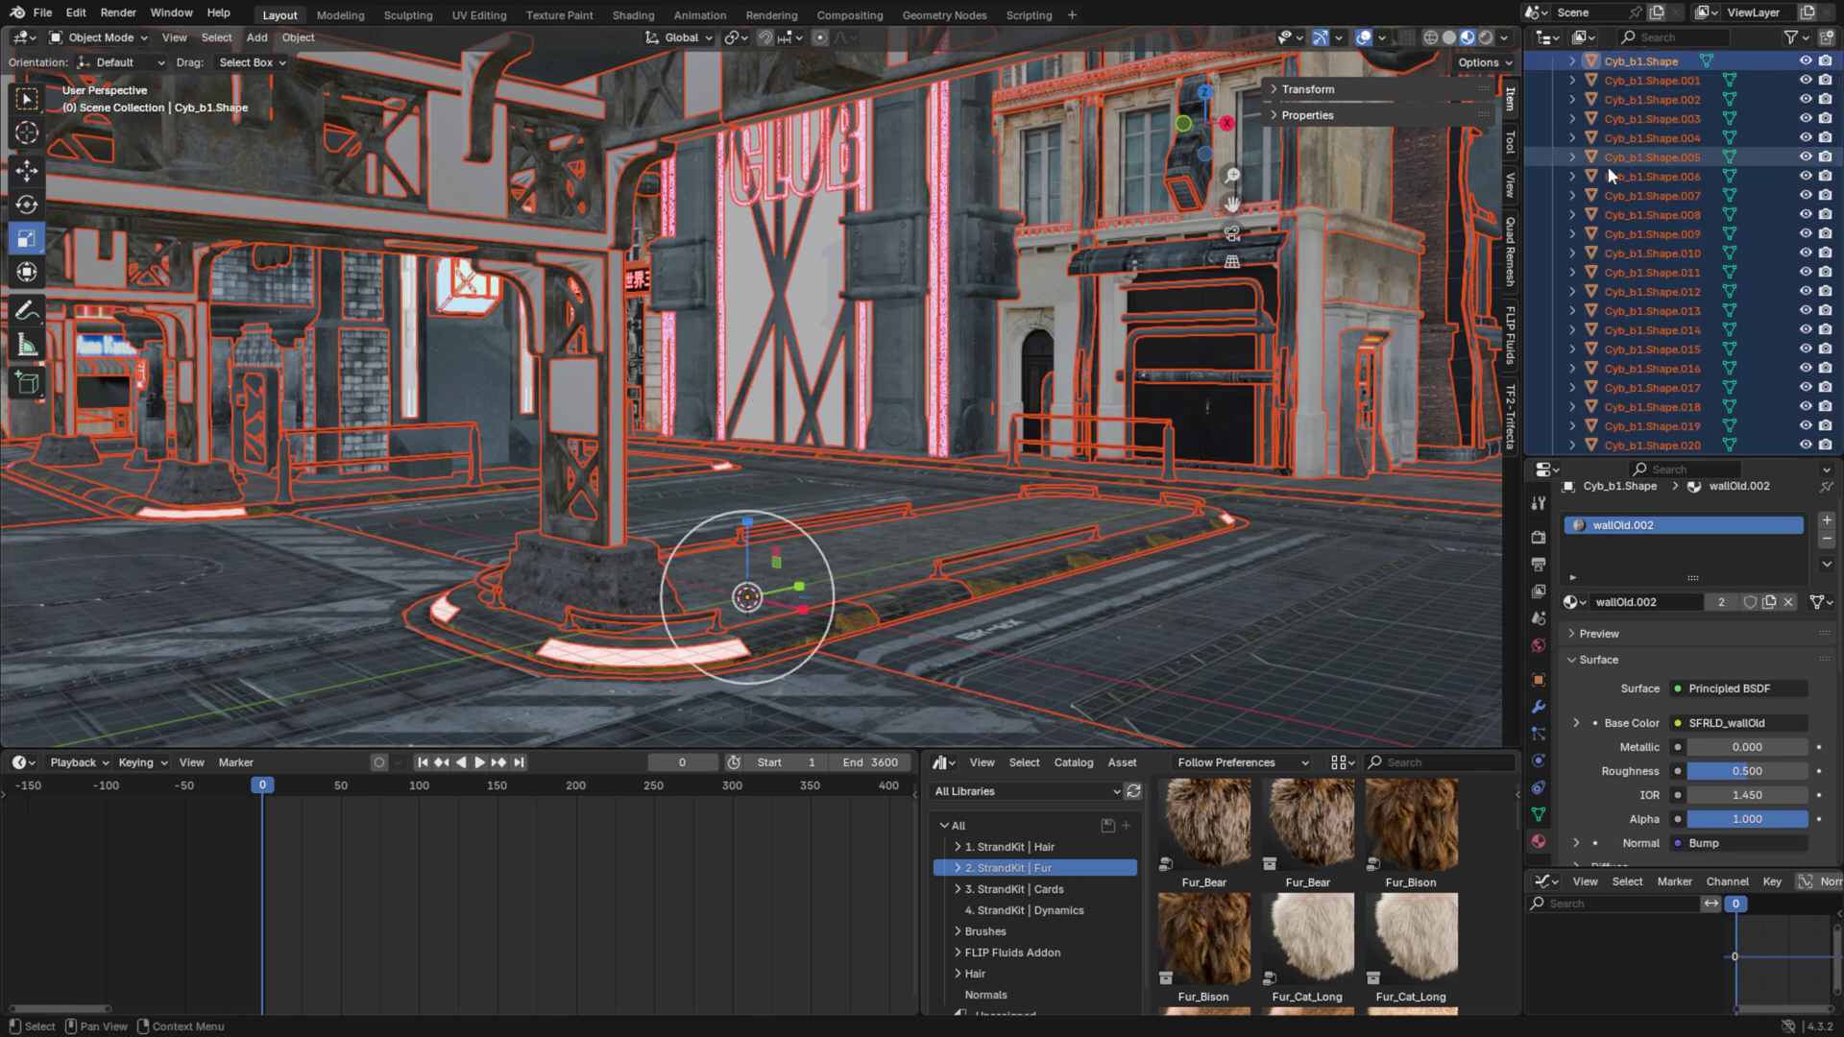
{"action": "scroll", "coordinate": [1611, 288], "scroll_direction": "down", "scroll_amount": 20}
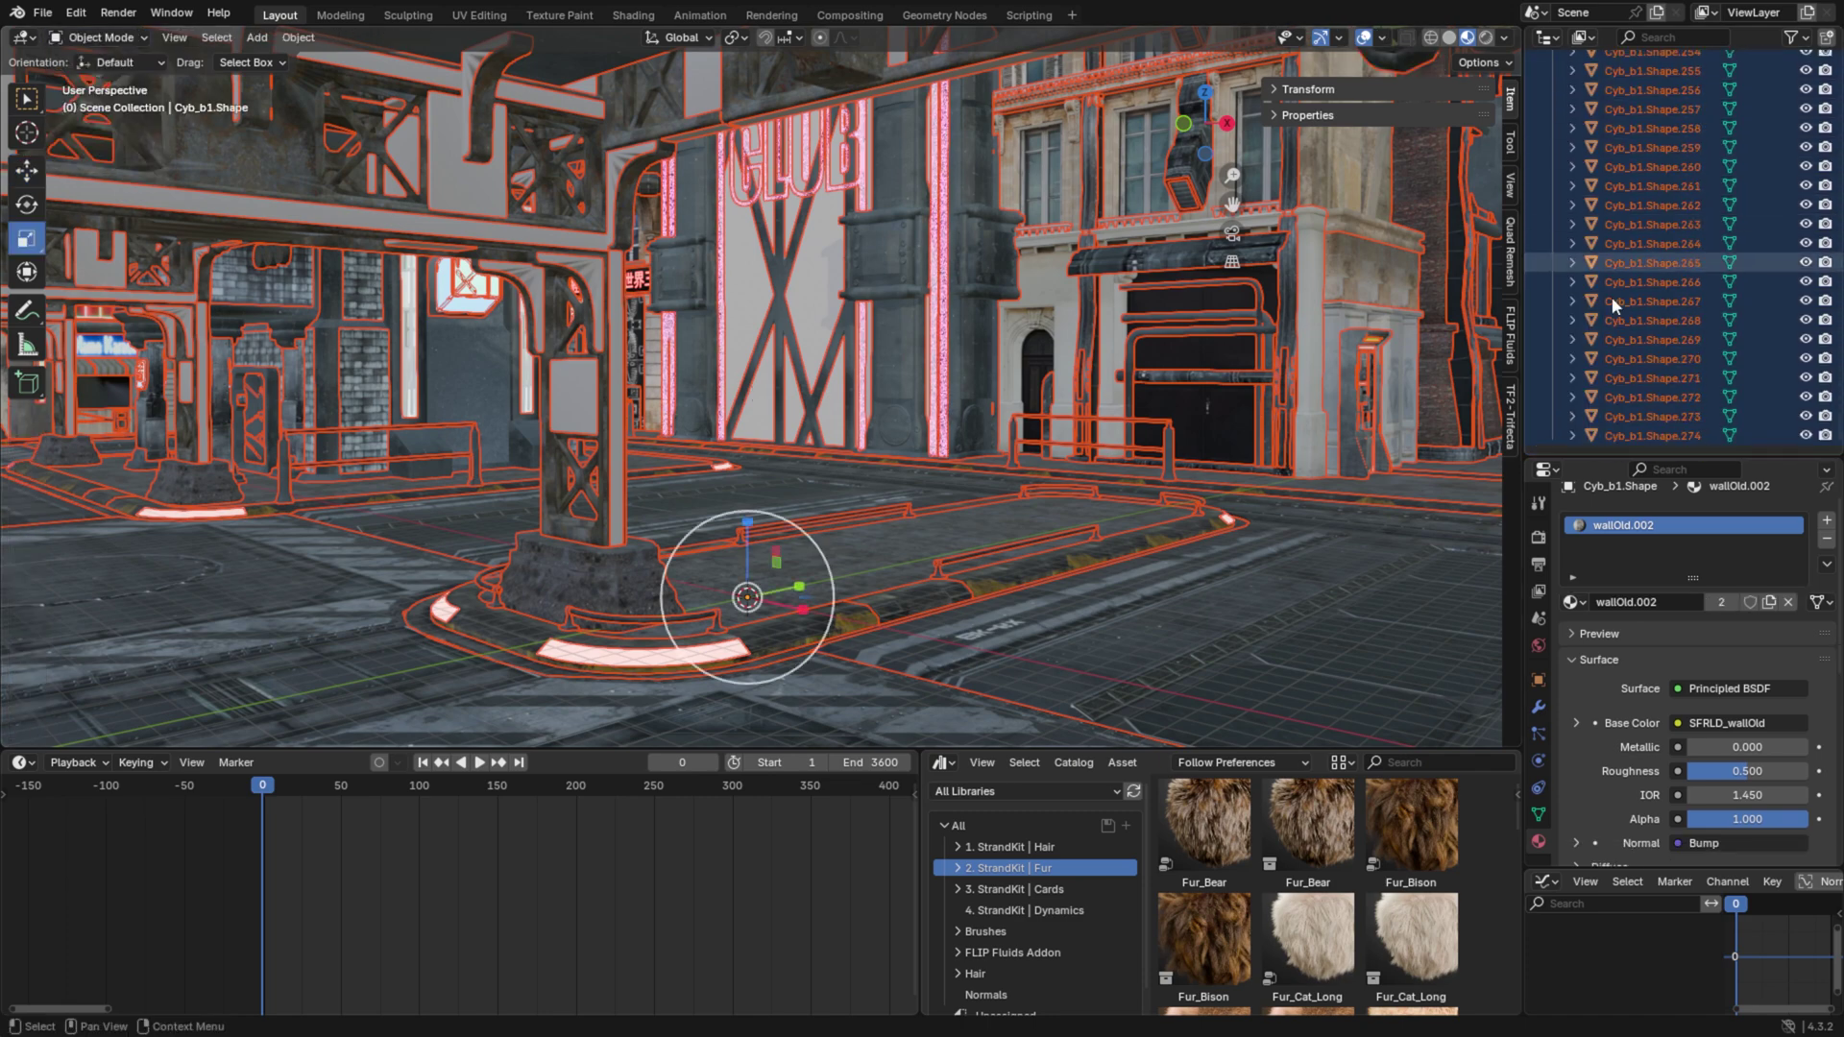
{"action": "left_click", "coordinate": [1634, 430]}
{"action": "scroll", "coordinate": [1637, 403], "scroll_direction": "down", "scroll_amount": 2}
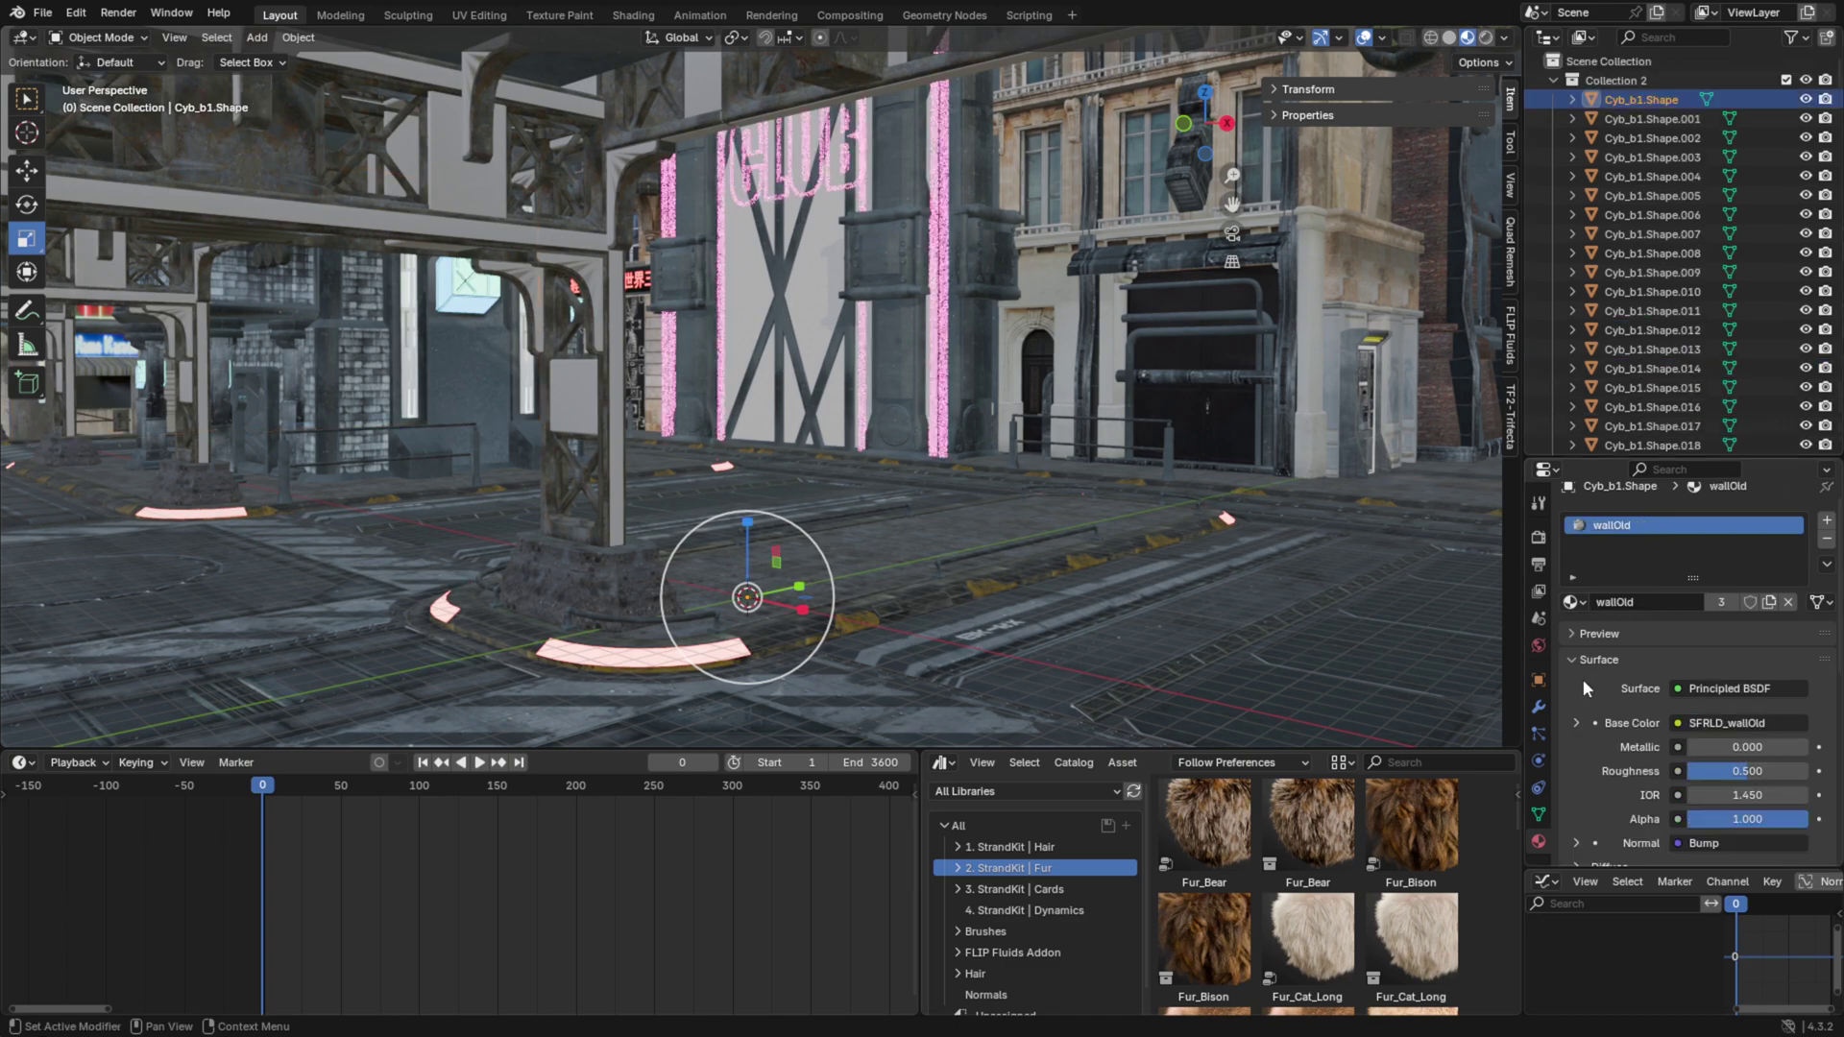
{"action": "left_click", "coordinate": [1576, 723]}
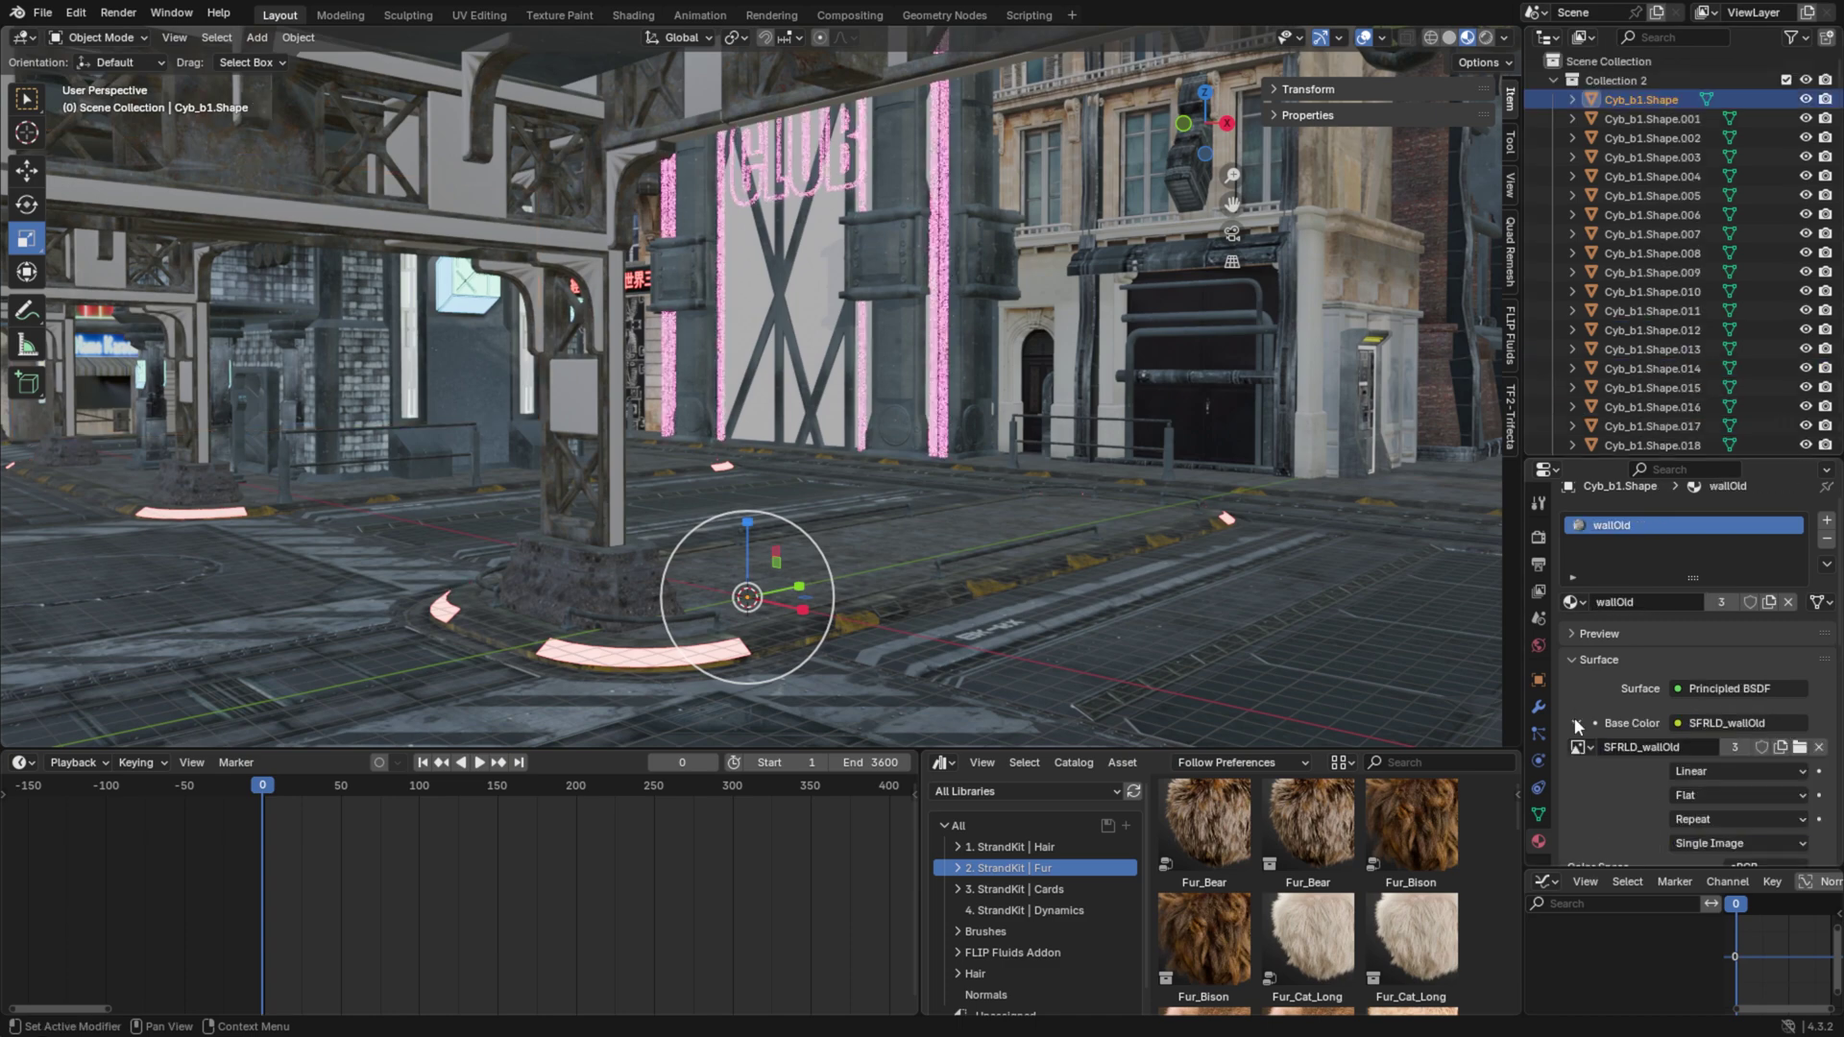
{"action": "double_click", "coordinate": [1643, 748]}
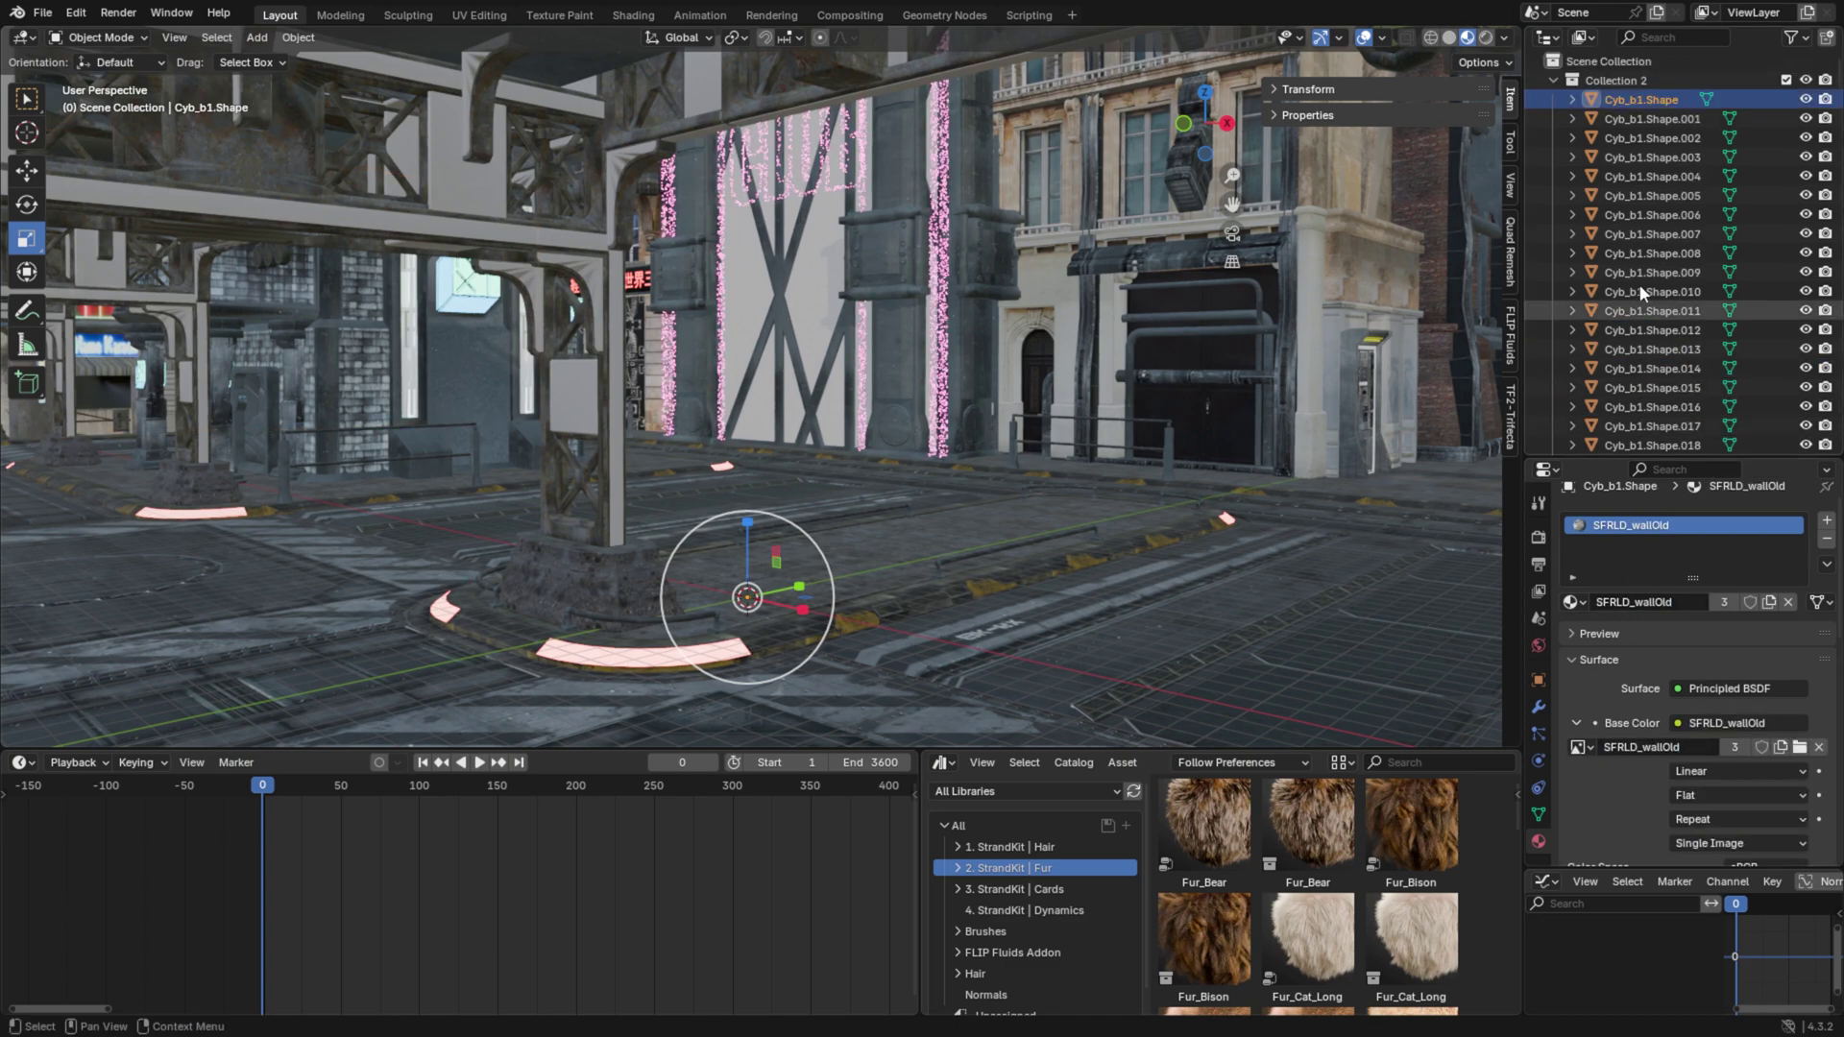
{"action": "left_click", "coordinate": [1644, 119]}
{"action": "left_click", "coordinate": [1576, 722]}
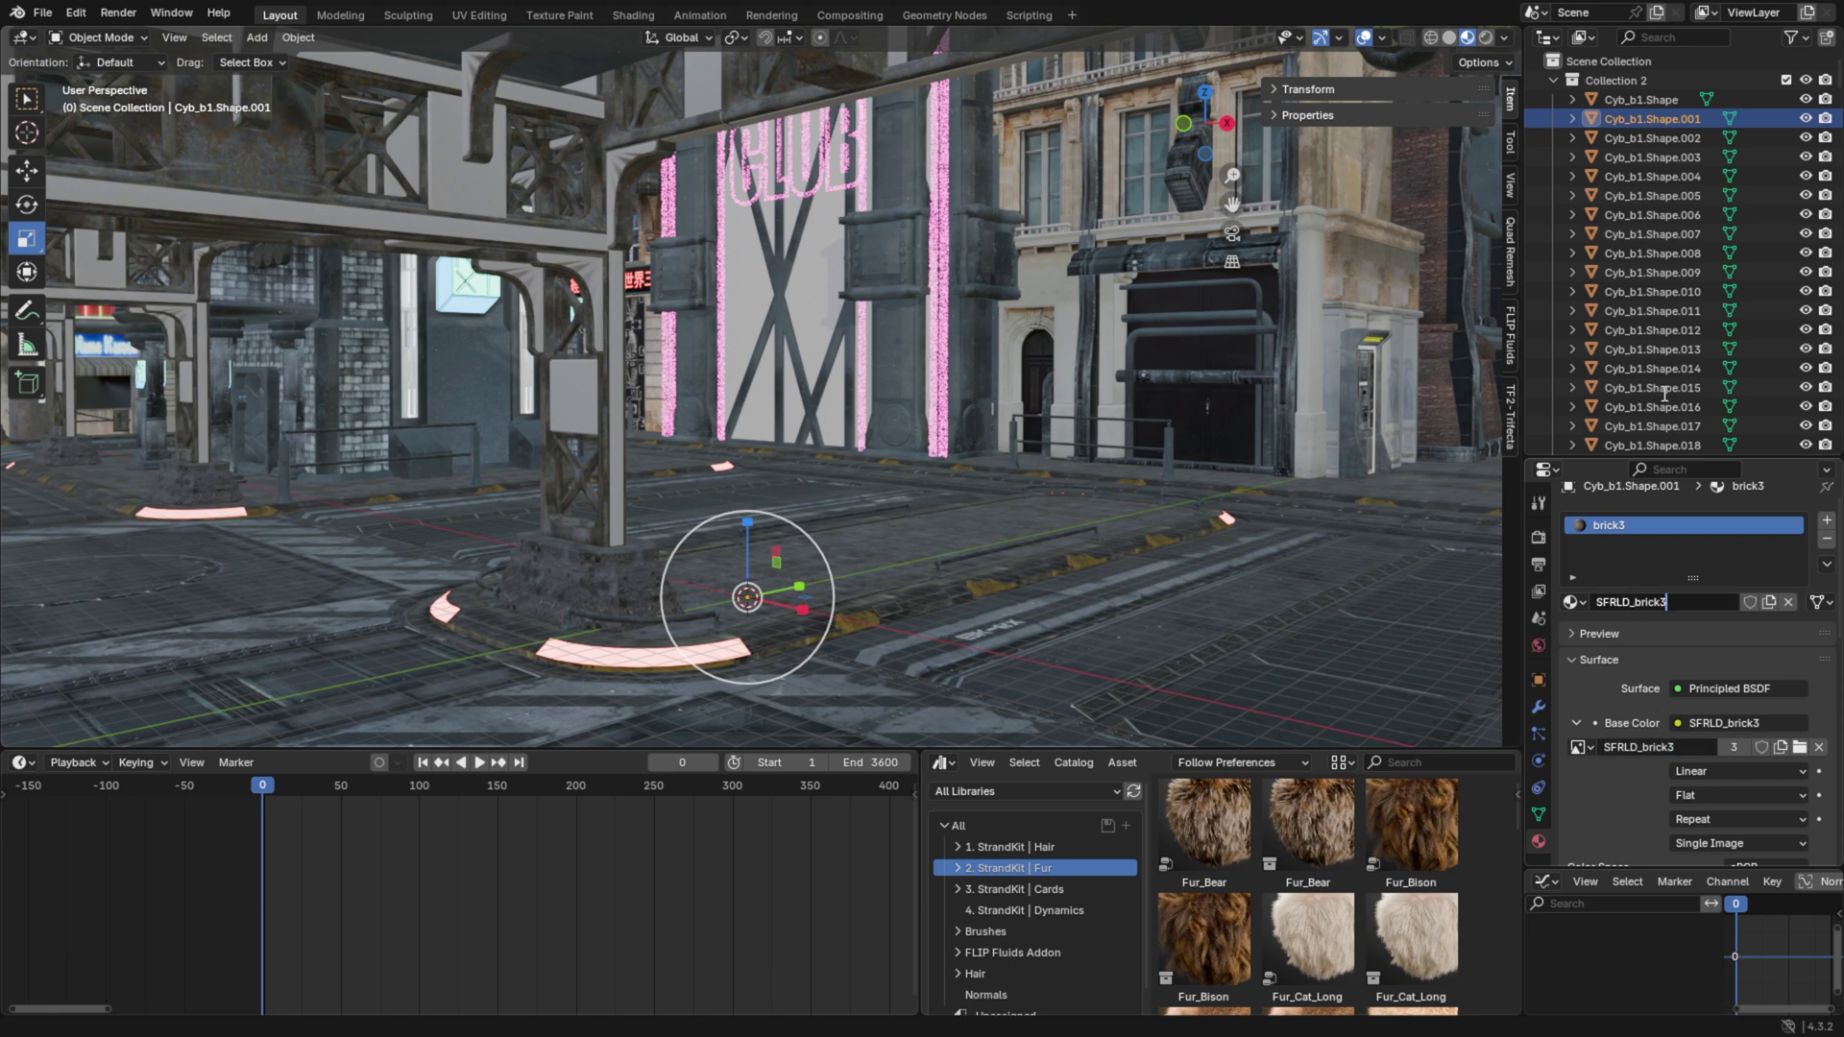
Step: Check what Cyb_b1.Shape.002 covers by hiding and unhiding it, and rename its glasses material as hoovy_glass
{"action": "left_click", "coordinate": [1651, 137]}
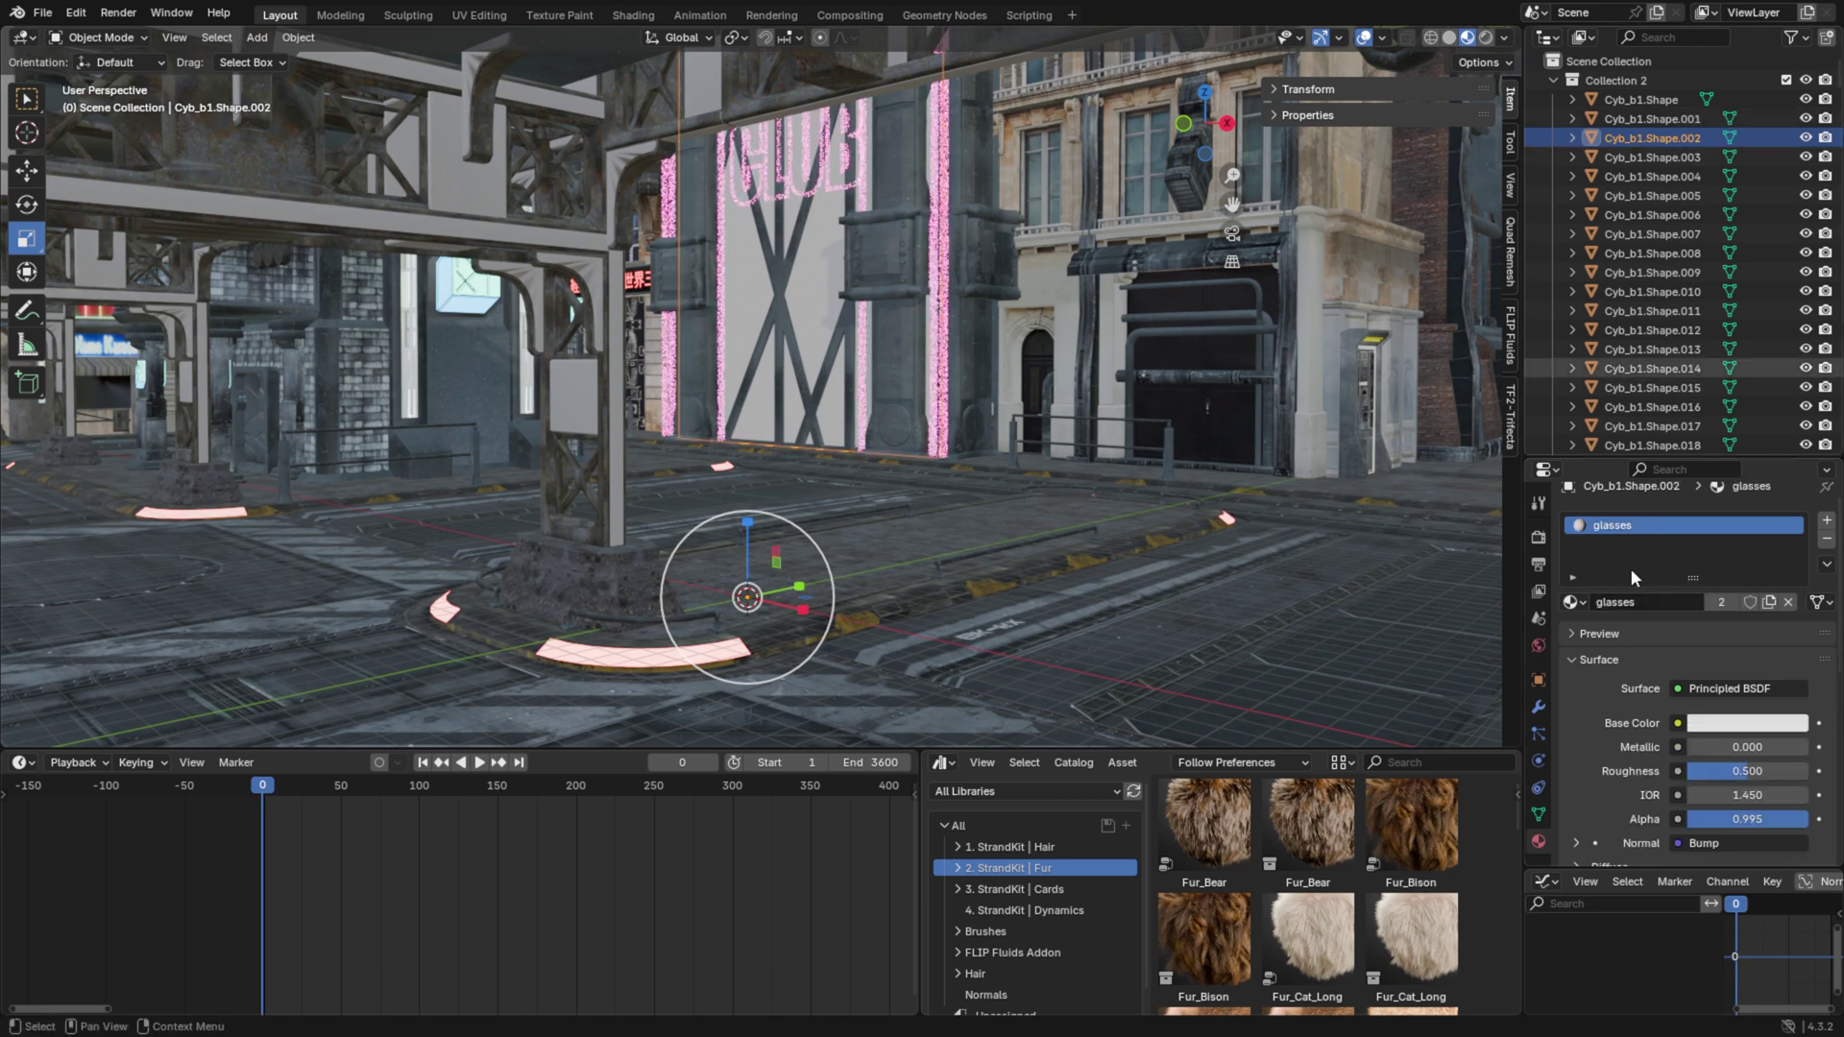
{"action": "scroll", "coordinate": [1593, 739], "scroll_direction": "down", "scroll_amount": 1}
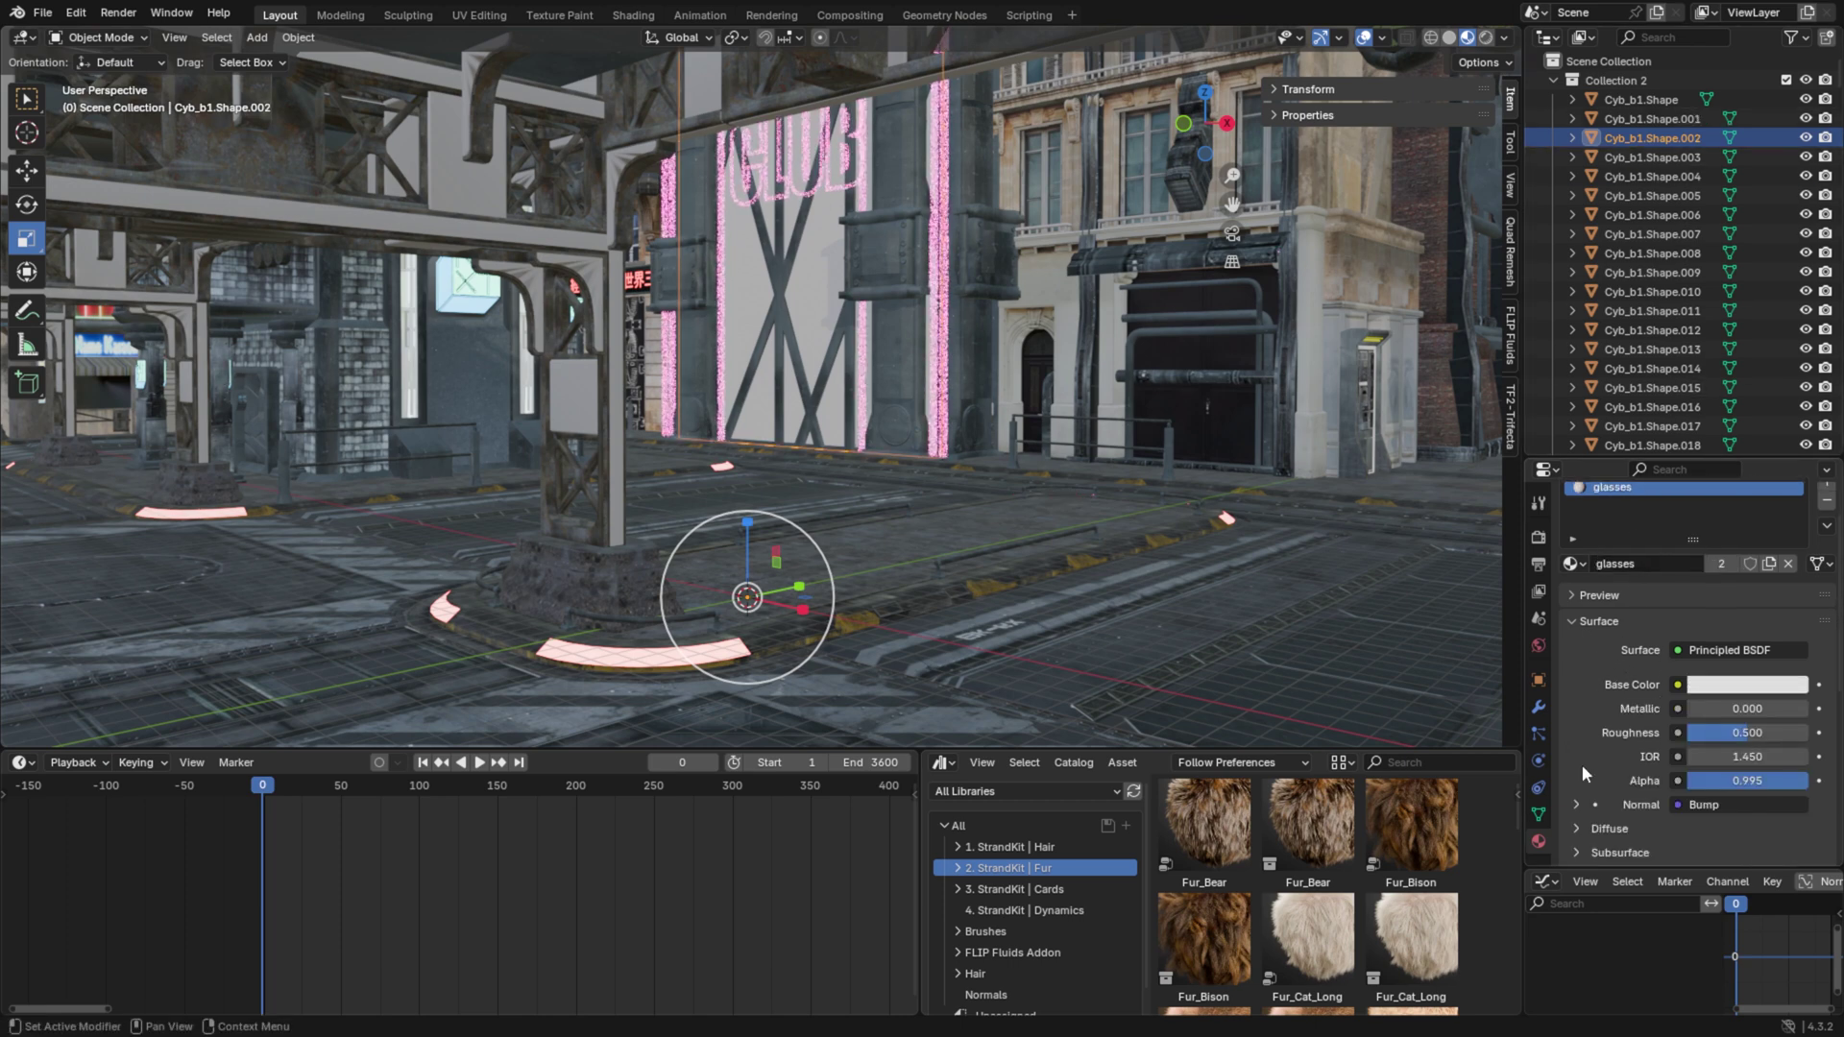
{"action": "scroll", "coordinate": [1582, 760], "scroll_direction": "up", "scroll_amount": 2}
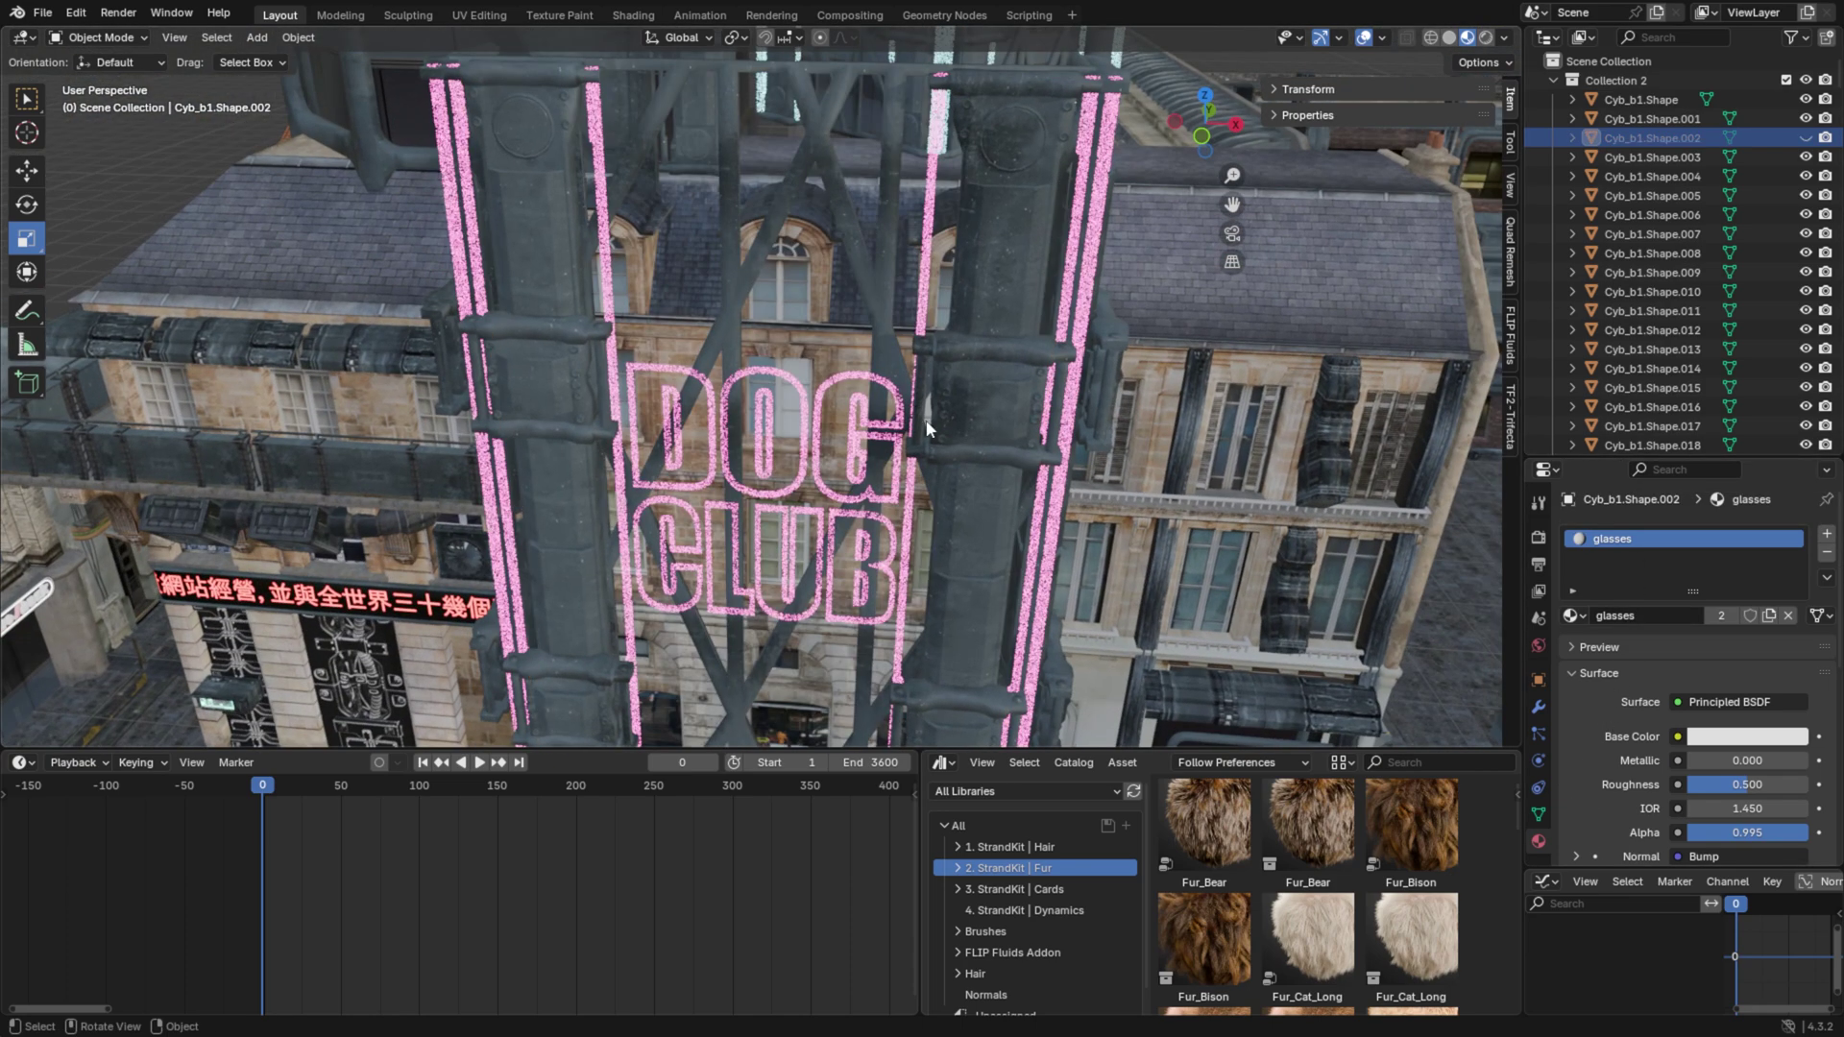
{"action": "middle_click_drag", "start_coordinate": [924, 415], "coordinate": [881, 403]}
{"action": "key", "text": "alt+h"}
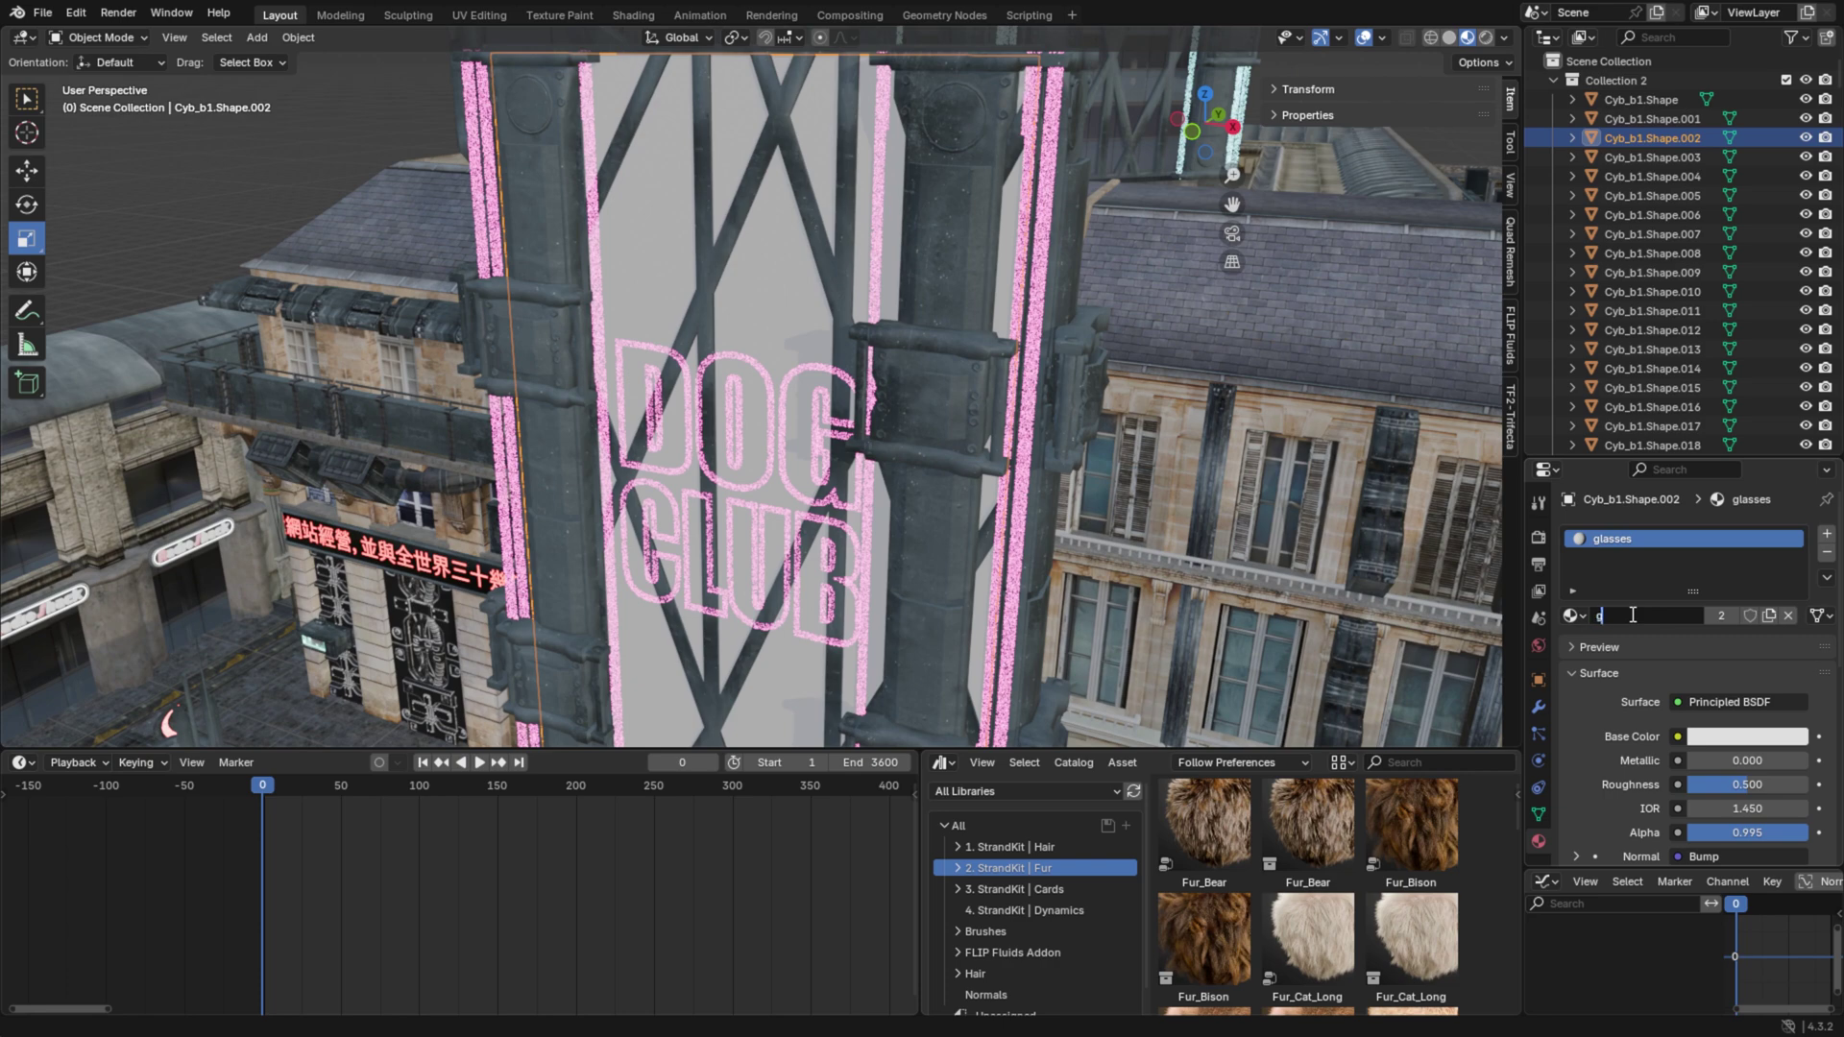
{"action": "key", "text": "BackSpace"}
{"action": "type", "text": "hoovy"}
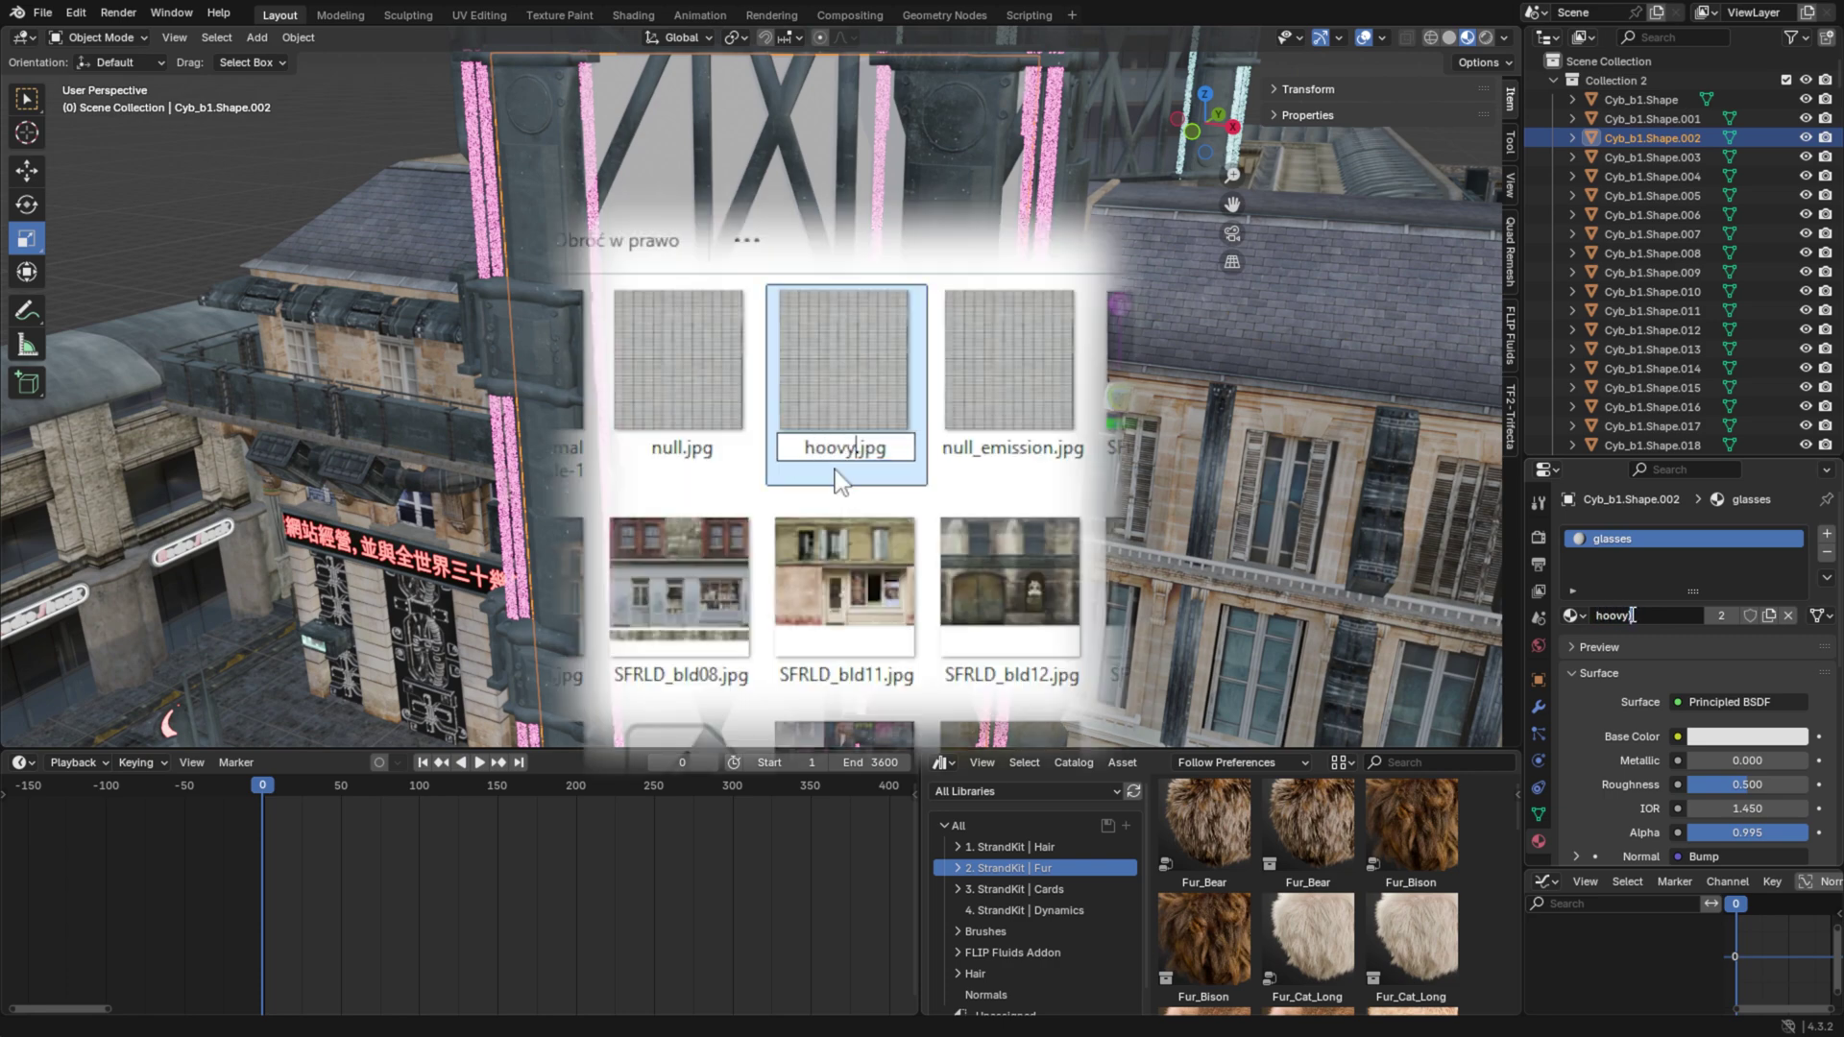
{"action": "type", "text": "_glass"}
{"action": "key", "text": "Return"}
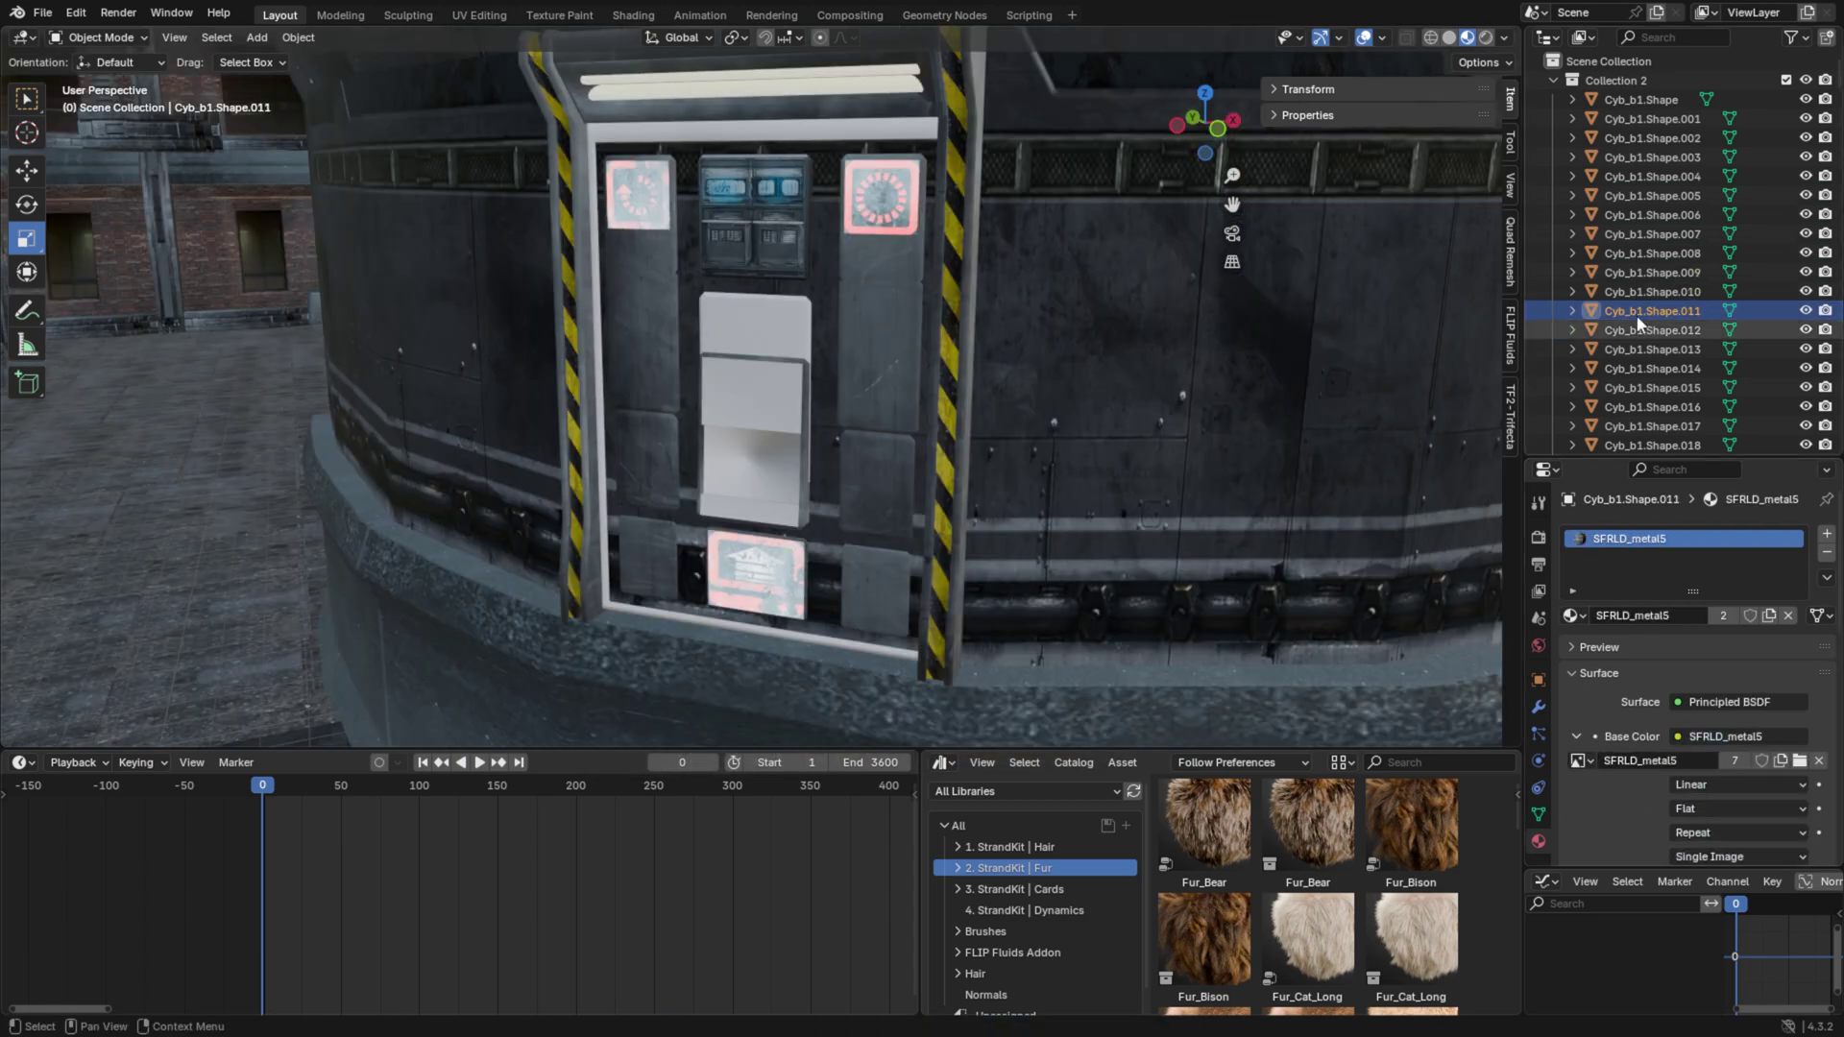
Step: Rename the remaining objects' materials after their base color textures, ending with SFRLD_beton2b.003 on Cyb_b1.Shape.274
{"action": "left_click", "coordinate": [1633, 413]}
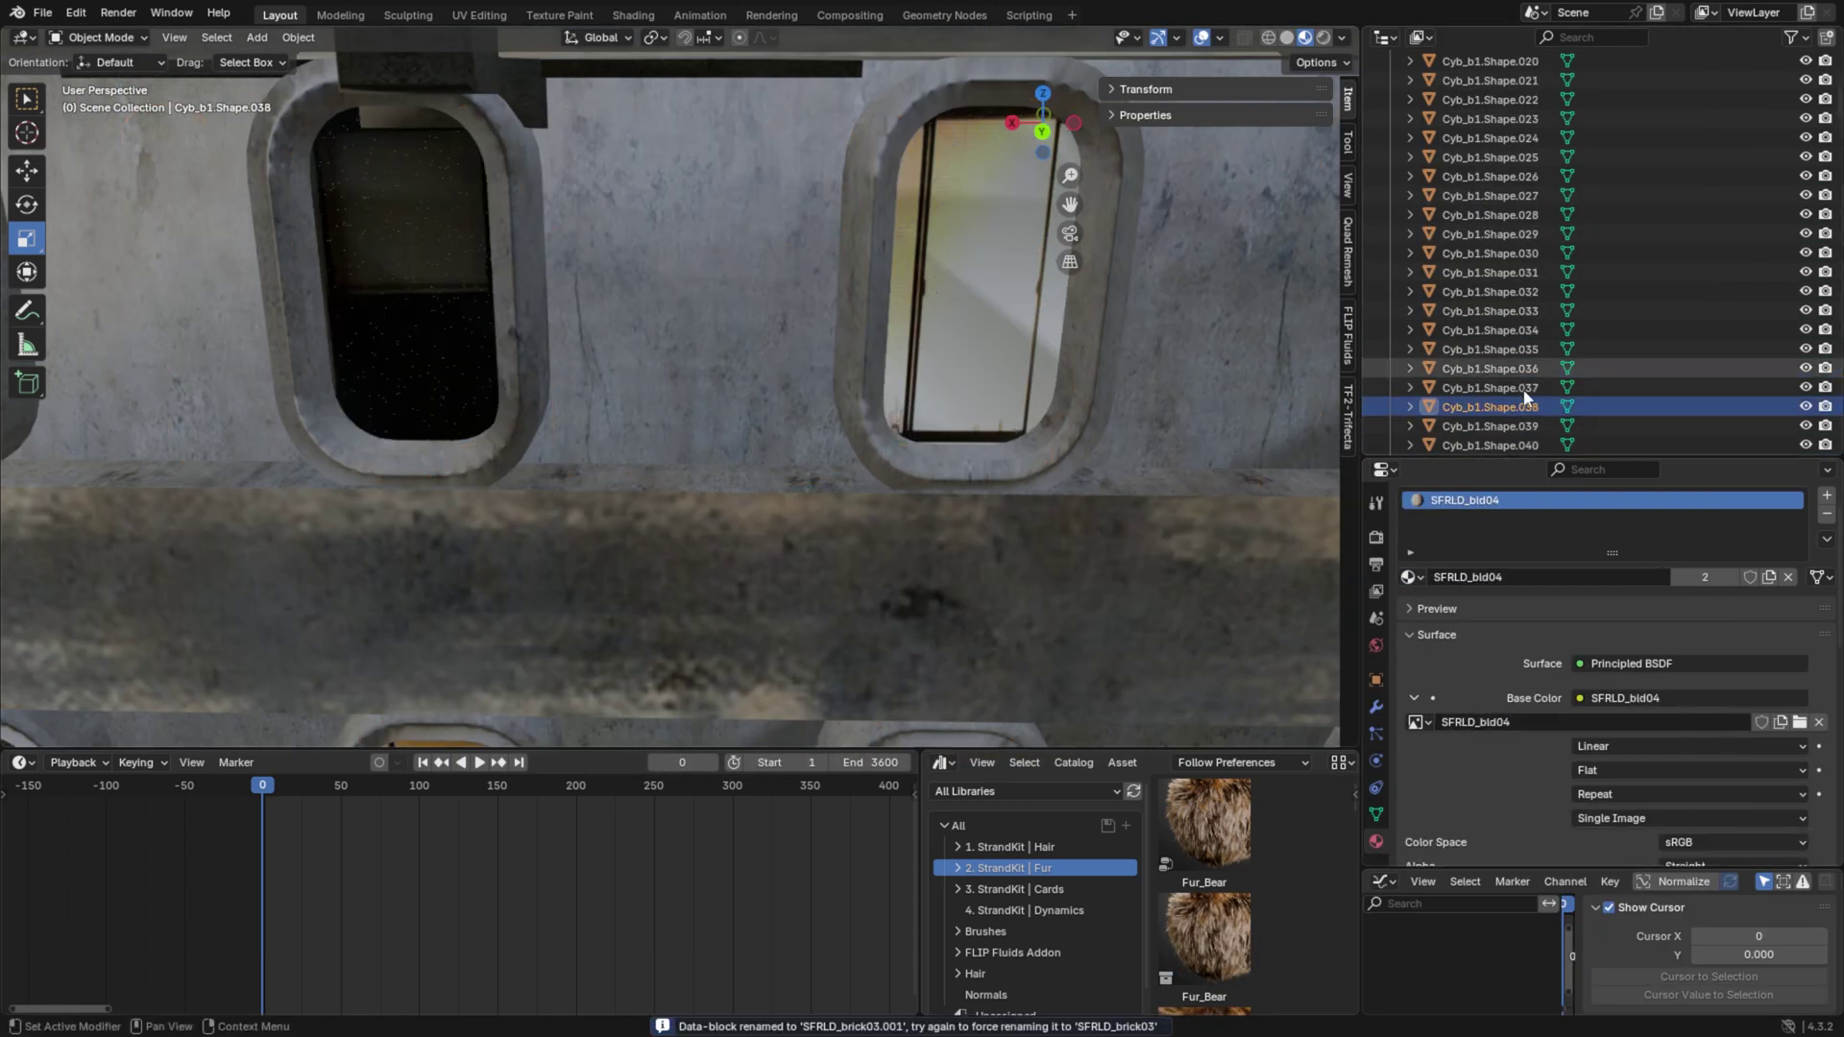
{"action": "left_click", "coordinate": [1488, 406]}
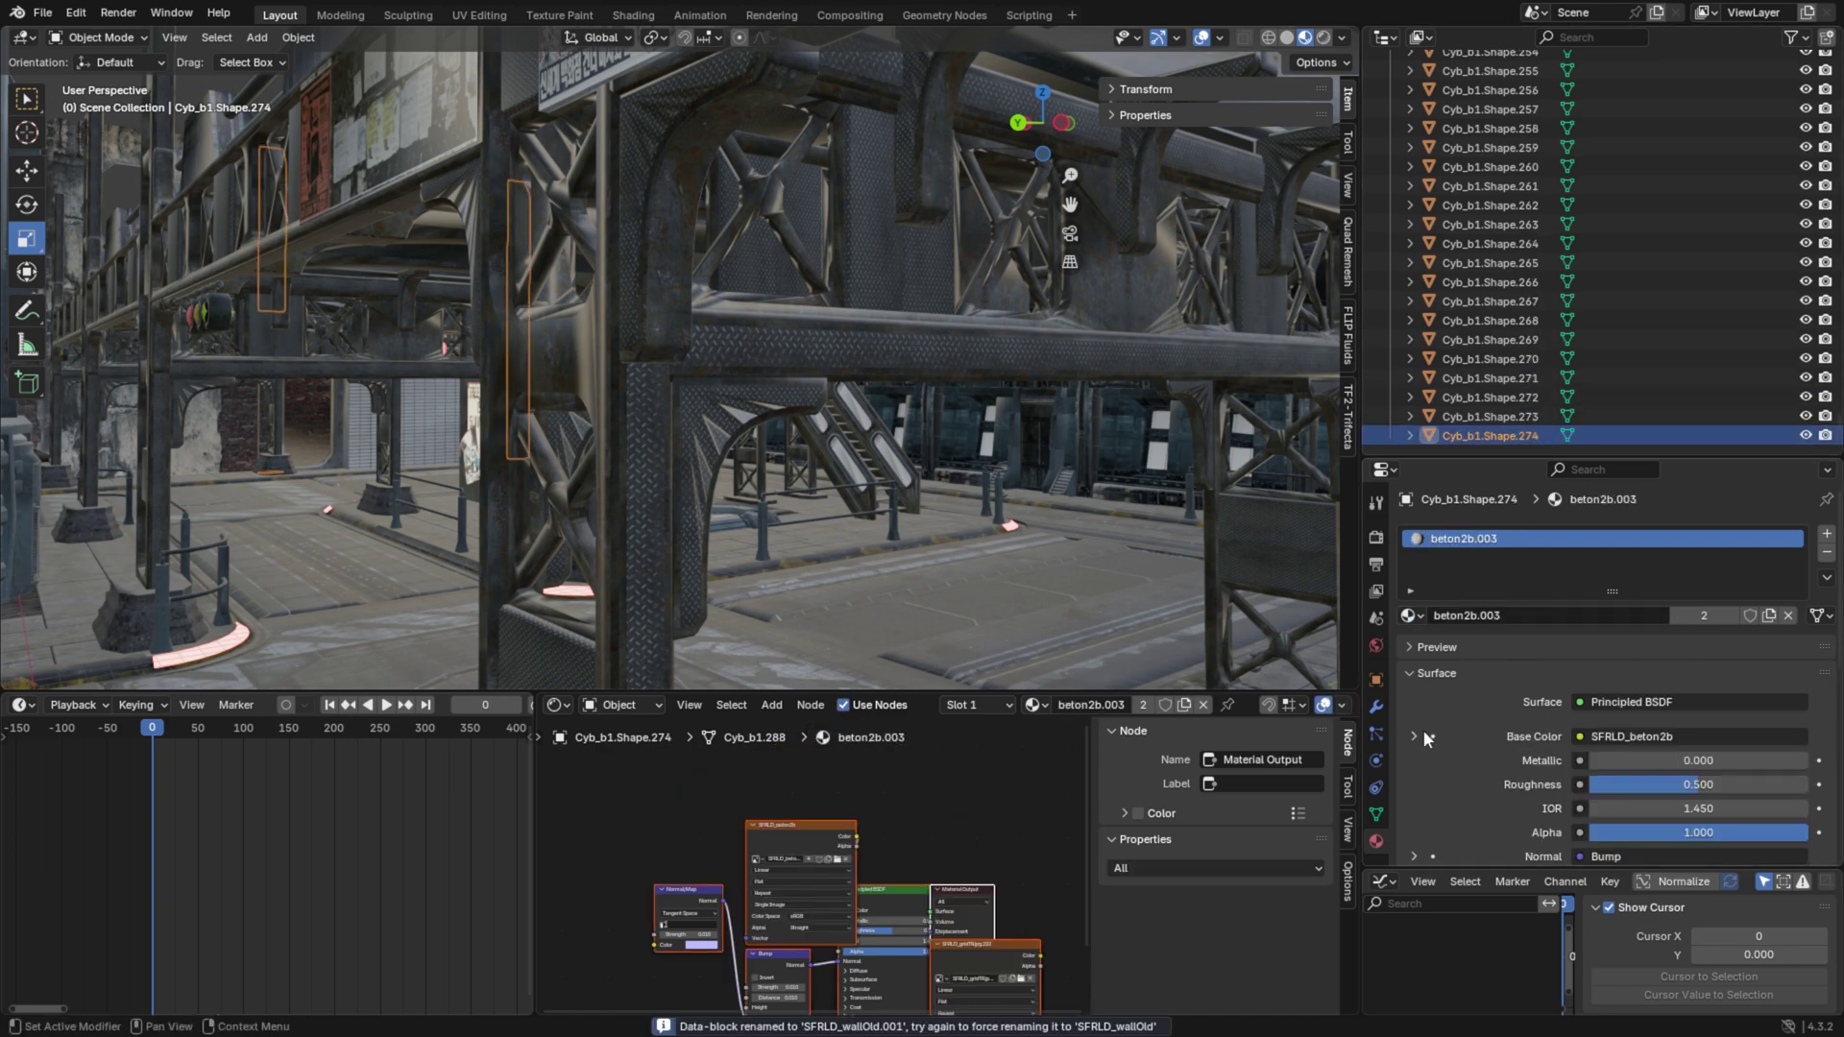
{"action": "key", "text": "Return"}
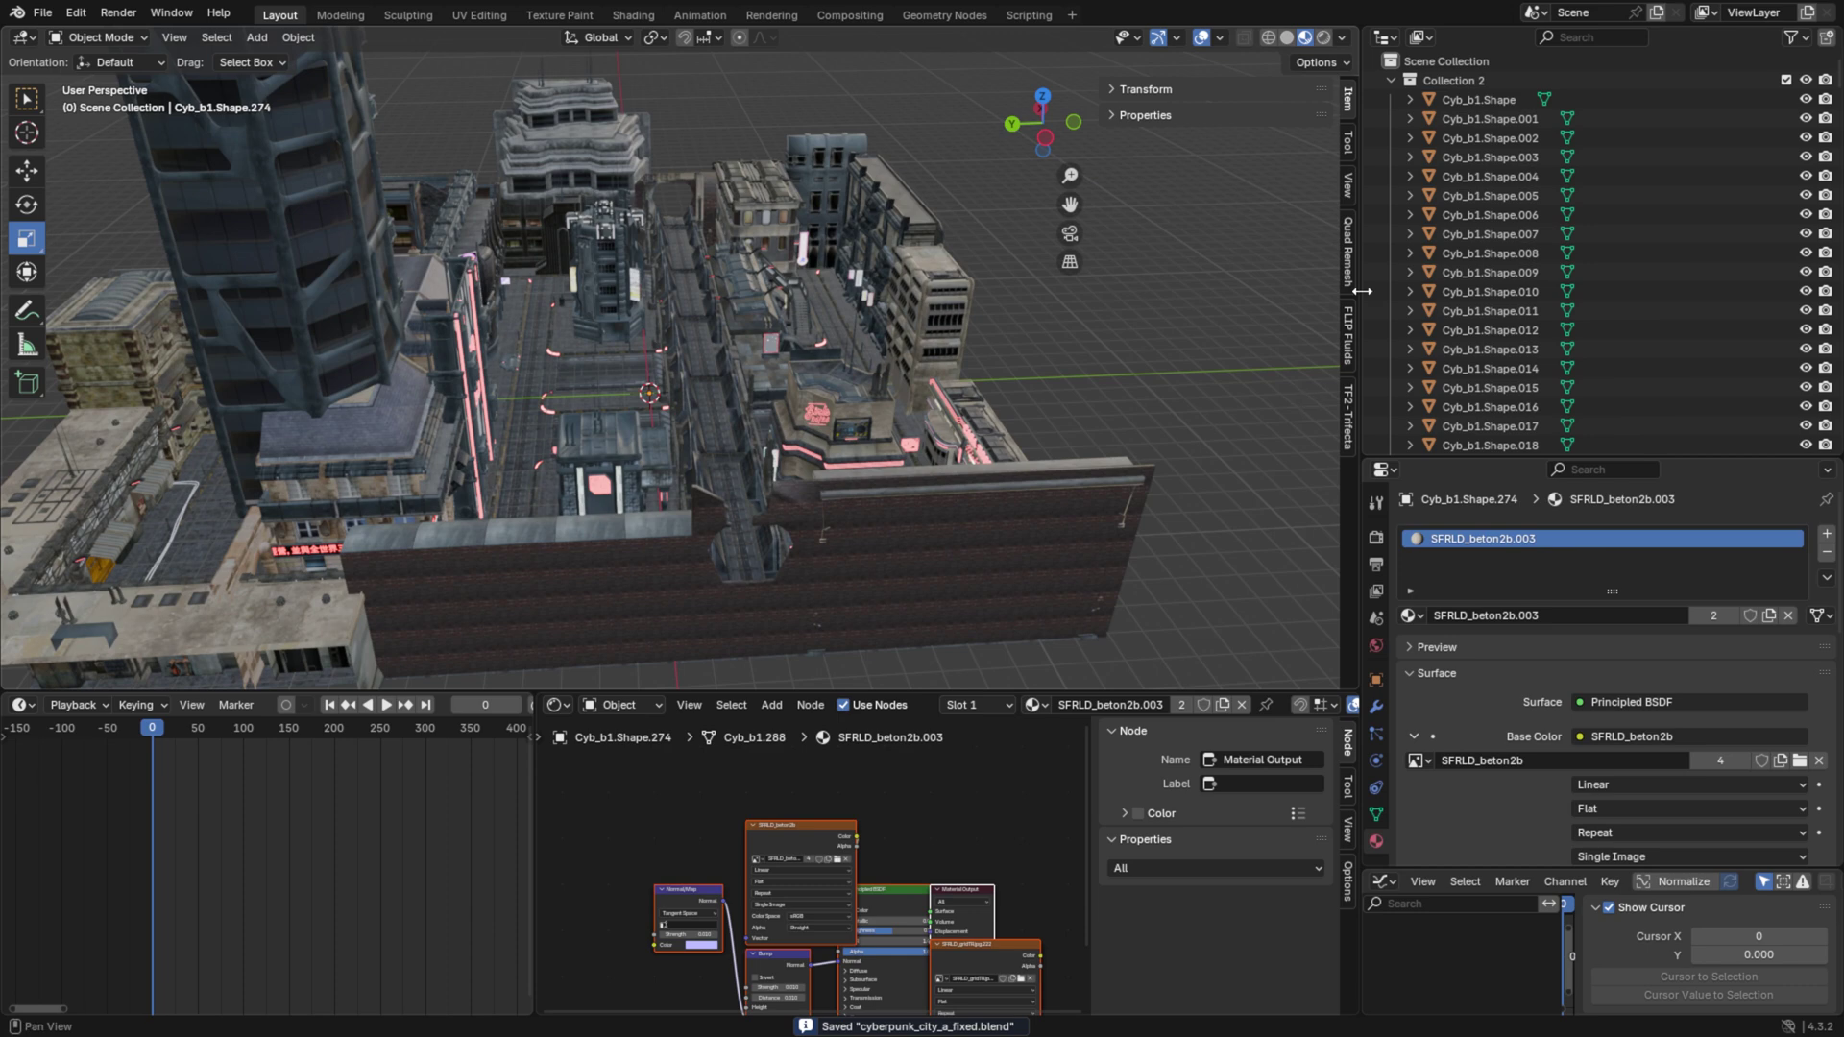
Step: Move the objects Cyb_b1.Shape through Cyb_b1.Shape.028 out of Collection 2 directly into the Scene Collection
{"action": "left_click", "coordinate": [1460, 99]}
{"action": "scroll", "coordinate": [1496, 302], "scroll_direction": "down", "scroll_amount": 3}
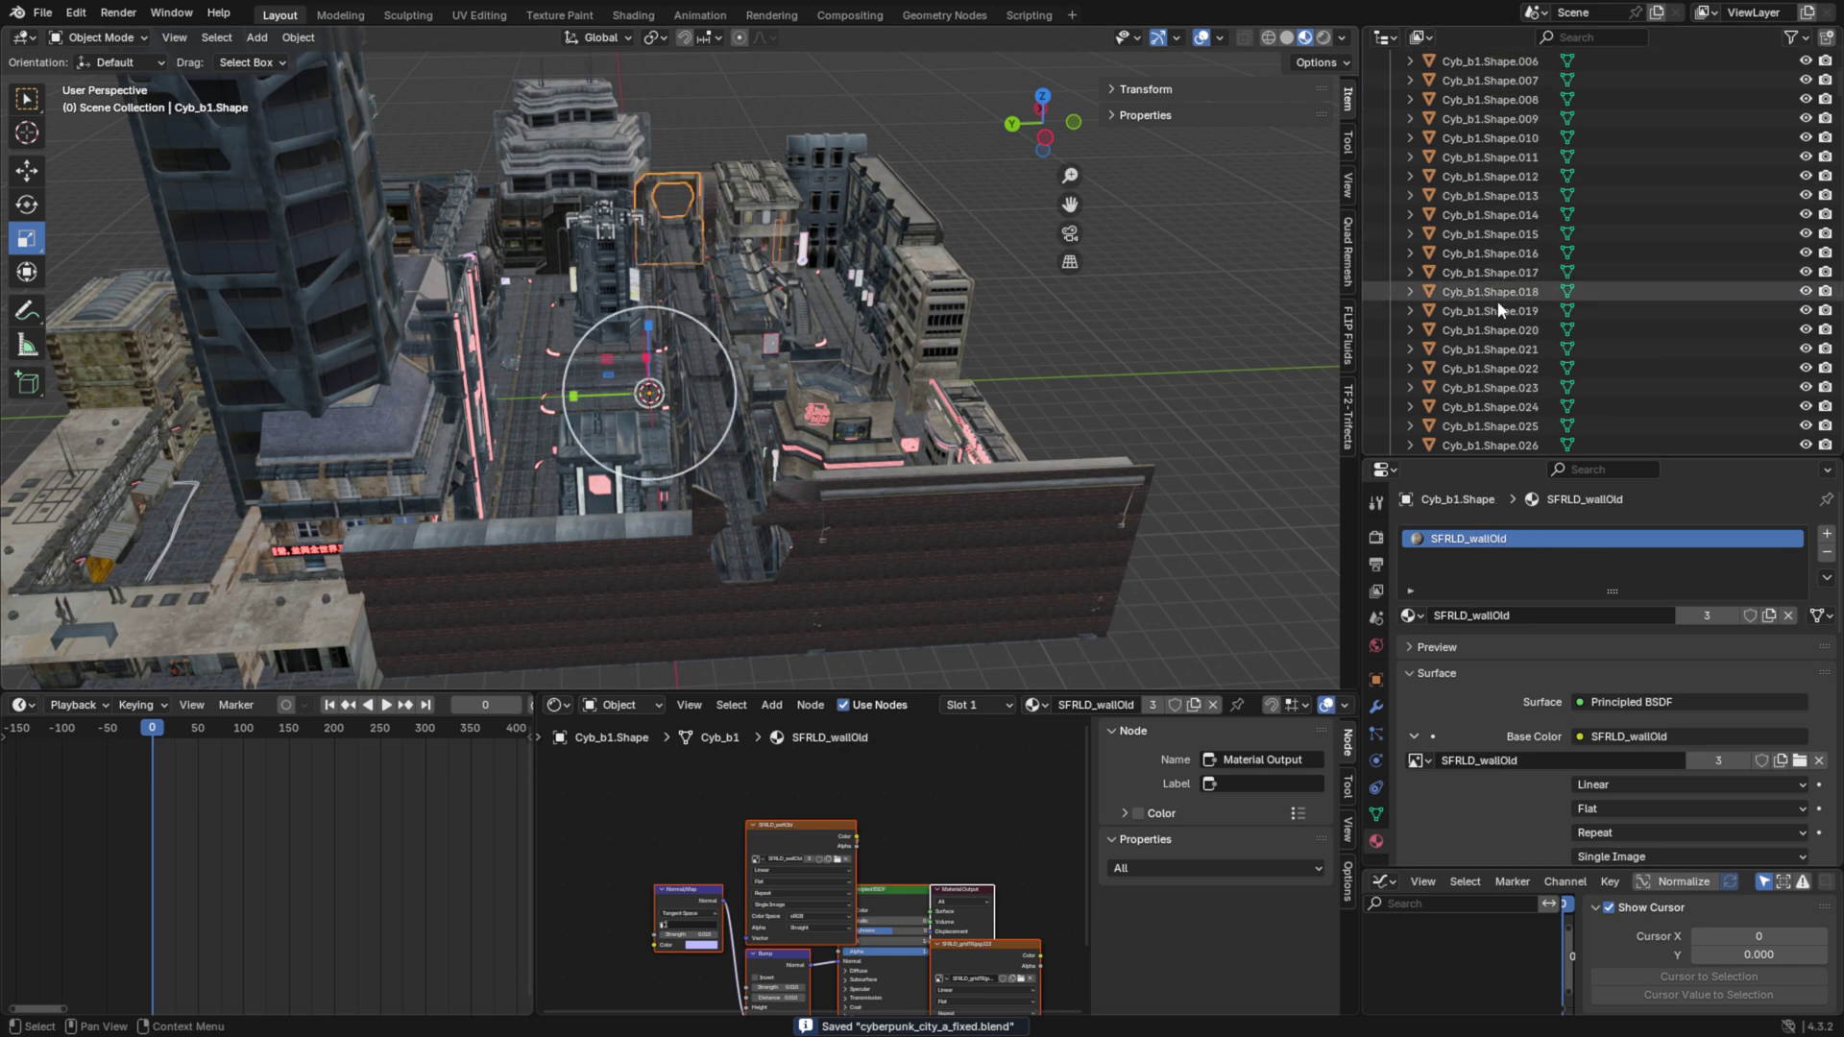
{"action": "scroll", "coordinate": [1504, 336], "scroll_direction": "down", "scroll_amount": 3}
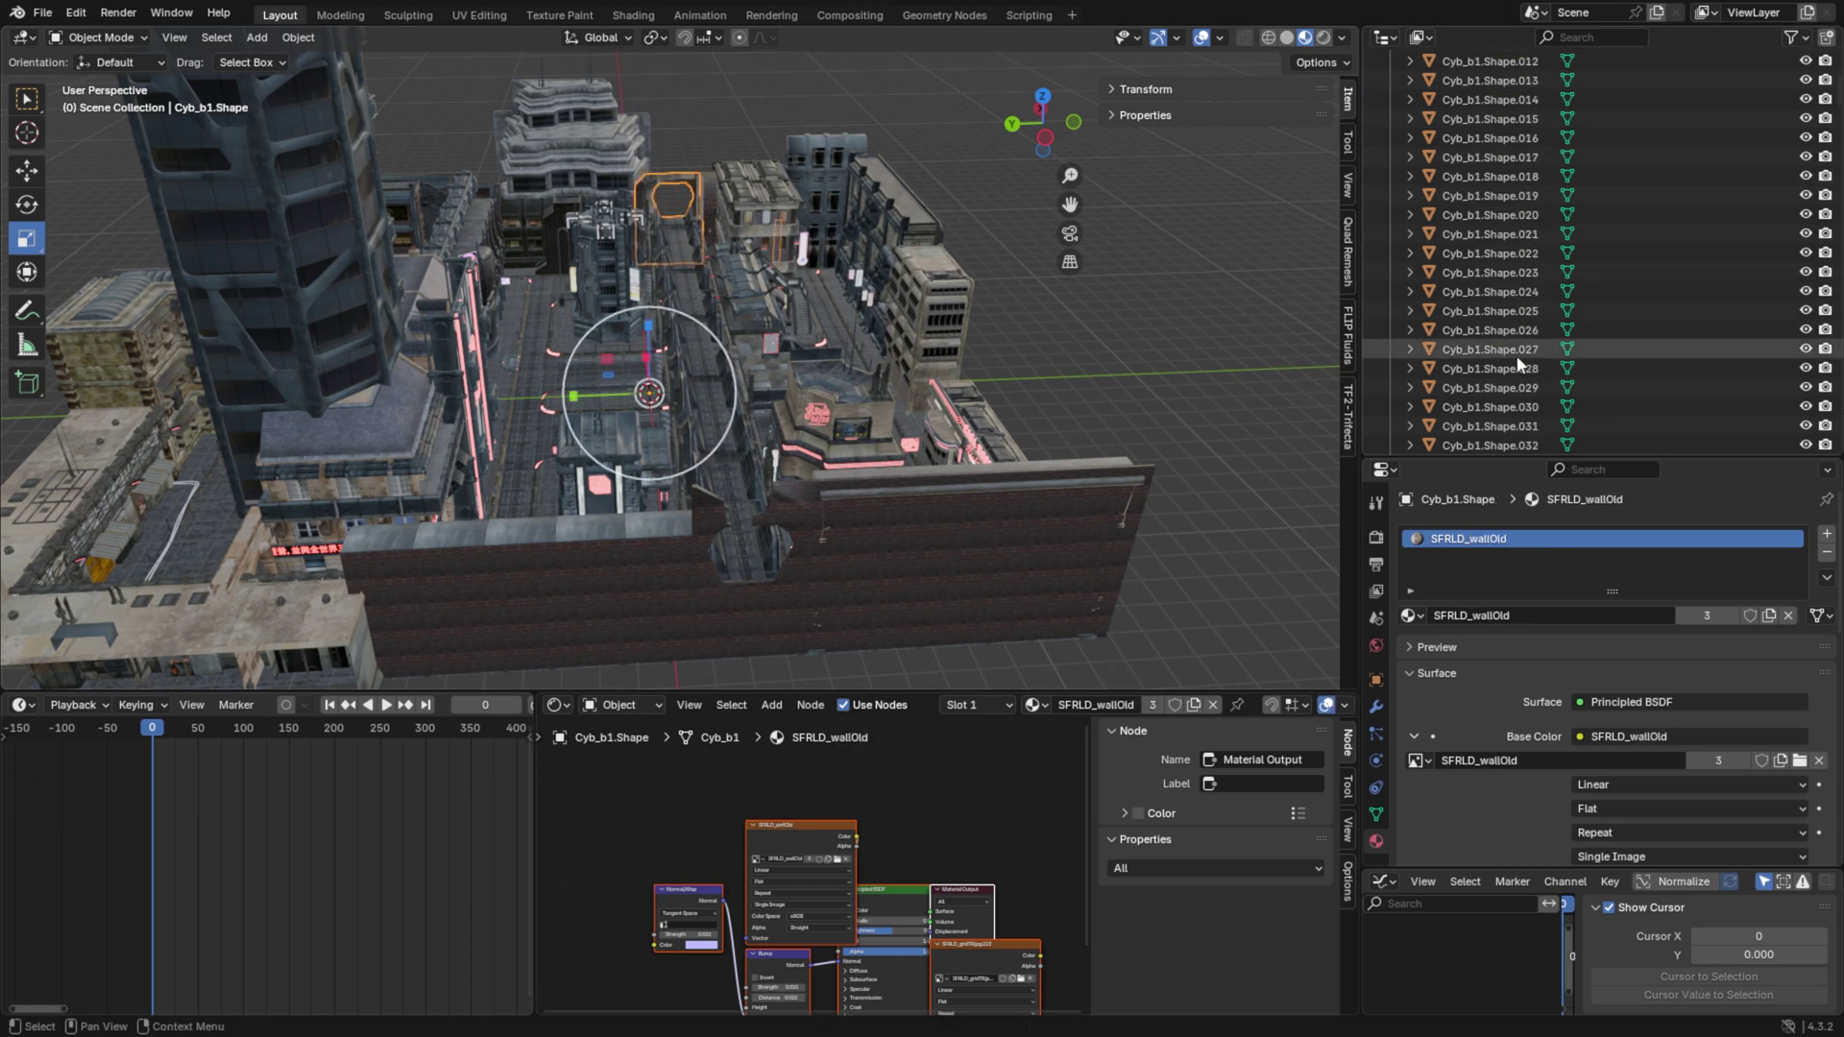
{"action": "key", "text": "a"}
{"action": "left_click_drag", "start_coordinate": [1519, 361], "coordinate": [1445, 59]}
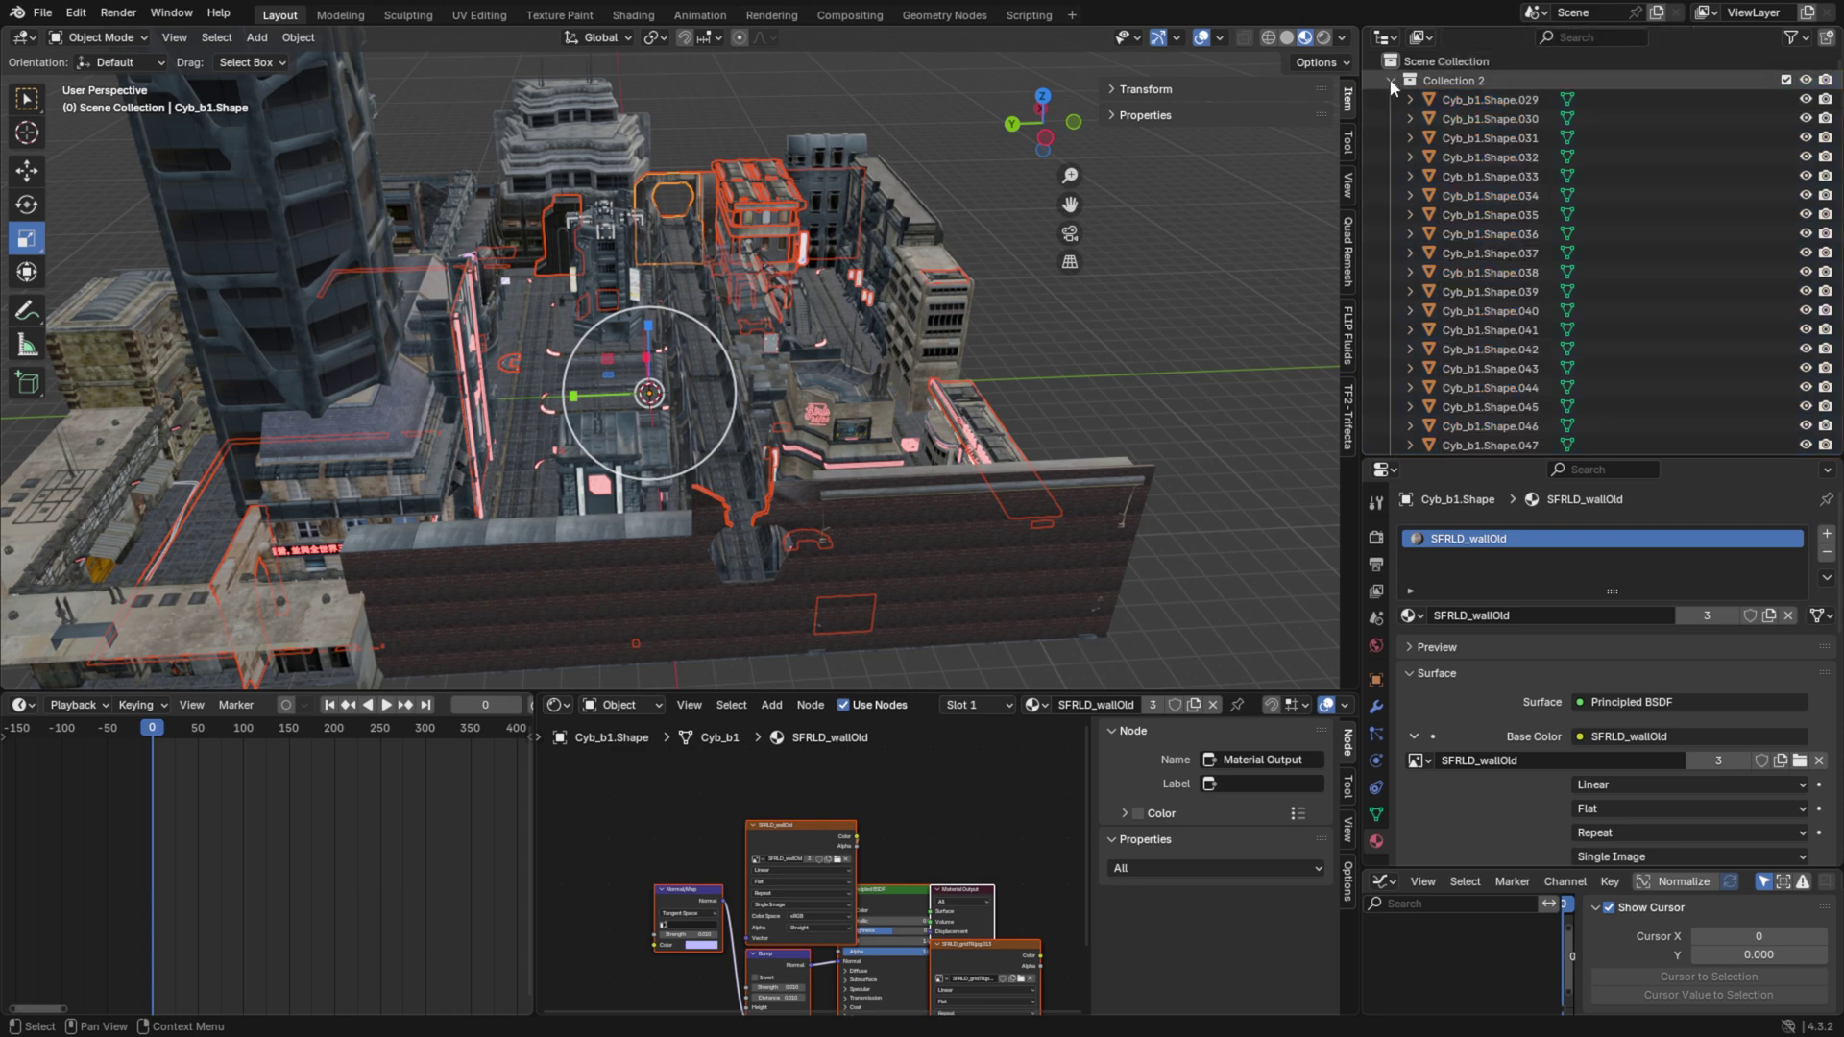
Step: Add an Empty and parent Cyb_b1.Shape through Cyb_b1.Shape.028 to it
{"action": "left_click", "coordinate": [250, 38]}
{"action": "mouse_move", "coordinate": [334, 246]}
{"action": "left_click", "coordinate": [478, 246]}
{"action": "left_click", "coordinate": [1466, 81]}
{"action": "left_click", "coordinate": [1468, 100]}
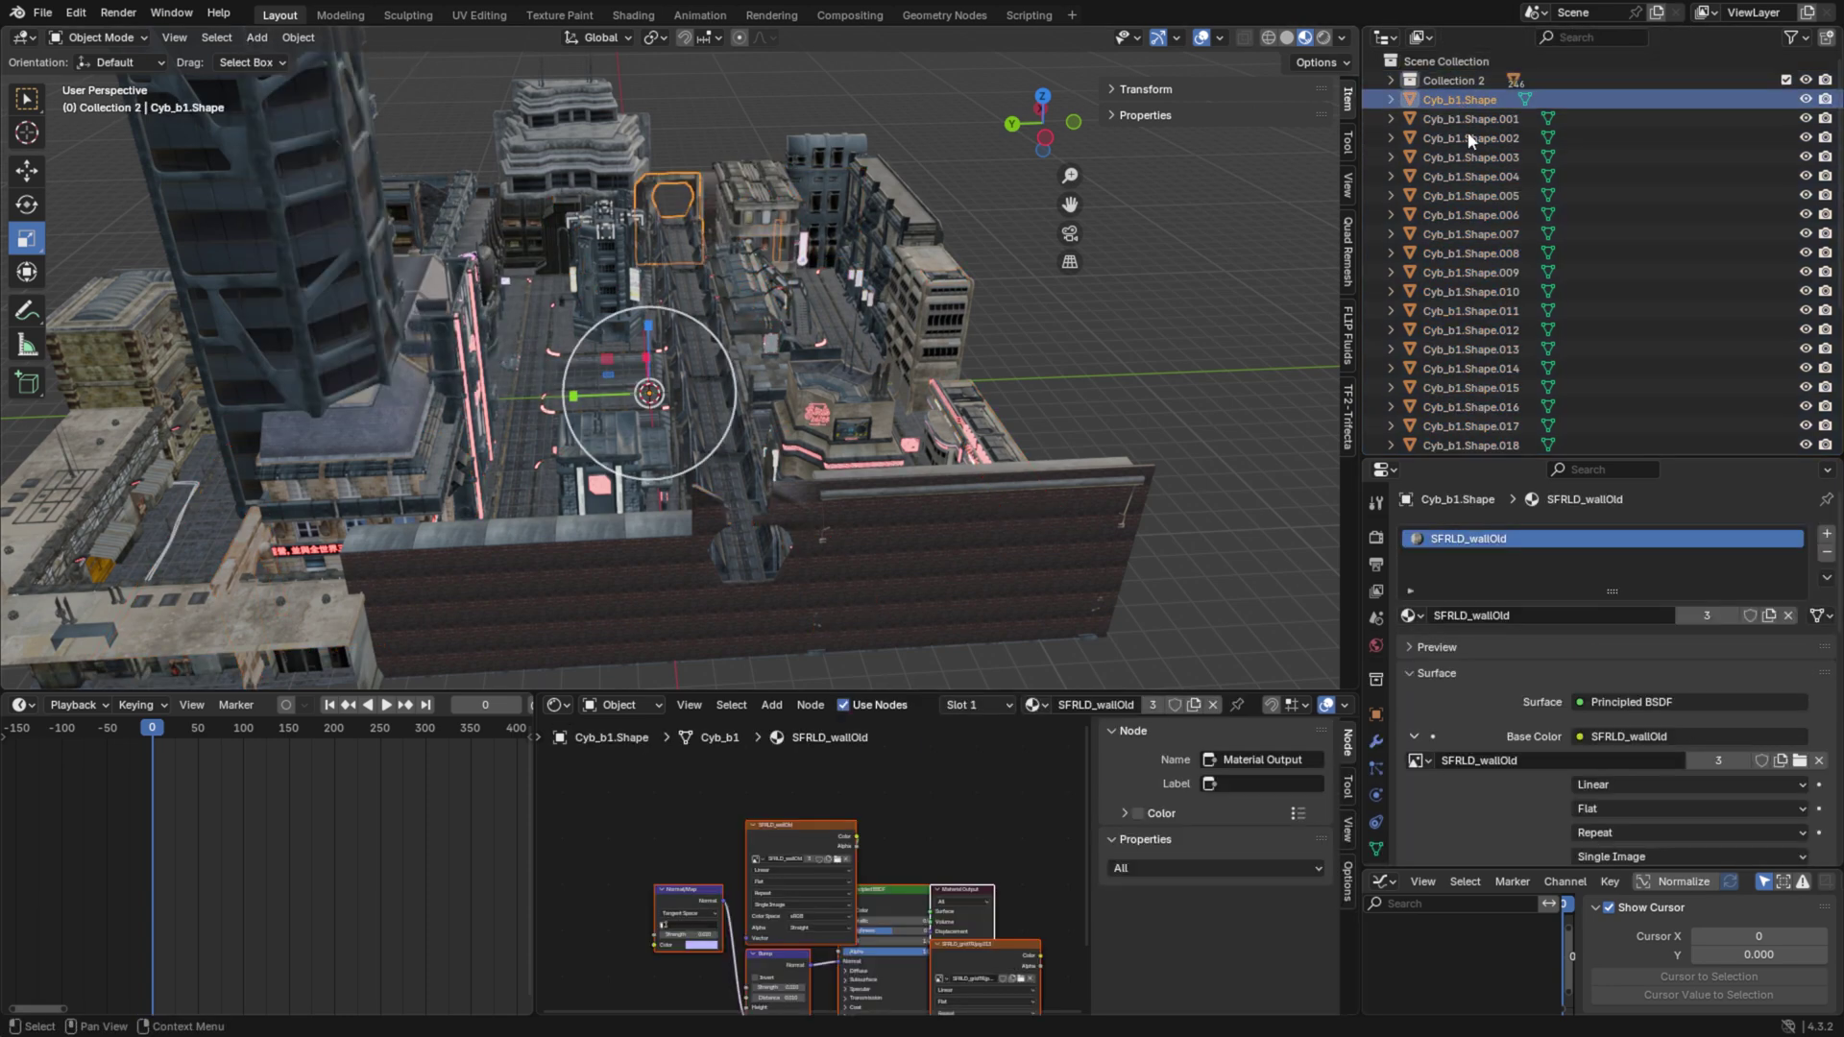
{"action": "scroll", "coordinate": [1468, 130], "scroll_direction": "down", "scroll_amount": 6}
{"action": "left_click", "coordinate": [1434, 434], "text": "shift"}
{"action": "left_click", "coordinate": [297, 38]}
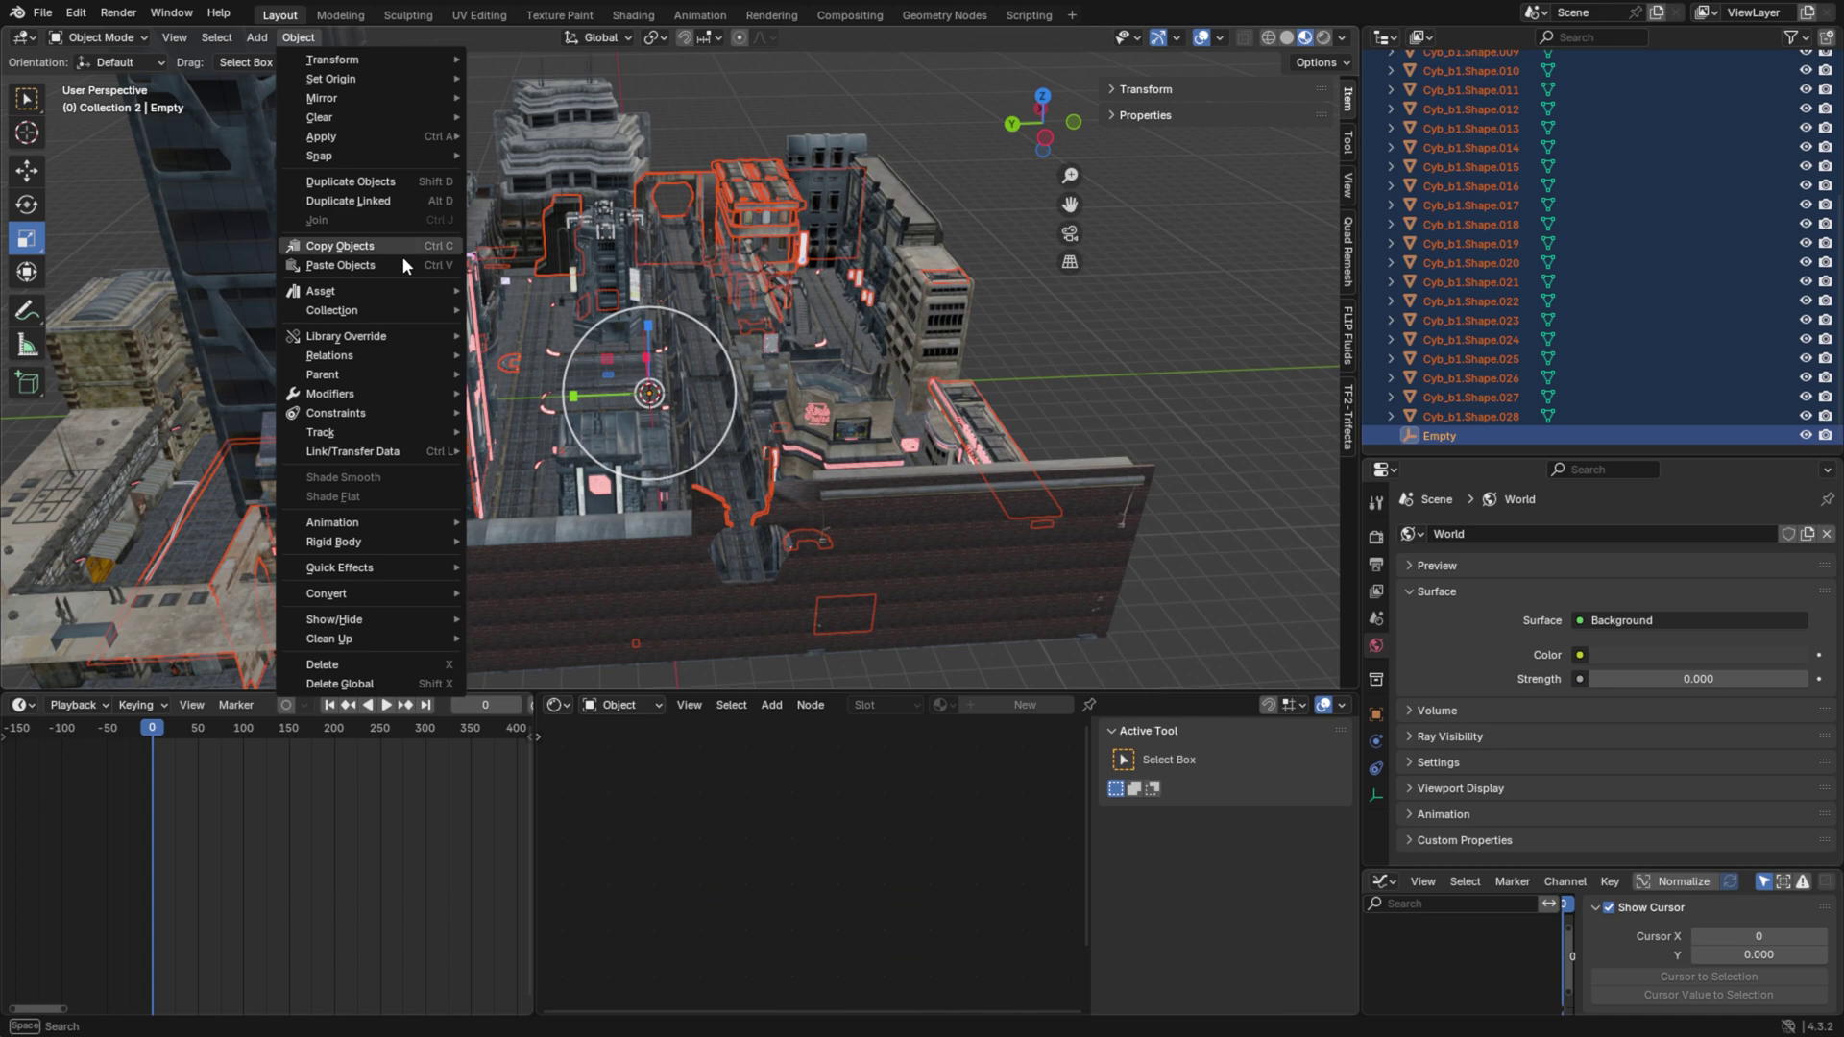
{"action": "left_click", "coordinate": [491, 378]}
Step: Rename the parent Empty as cyberpunk_city_a_a
{"action": "double_click", "coordinate": [1440, 99]}
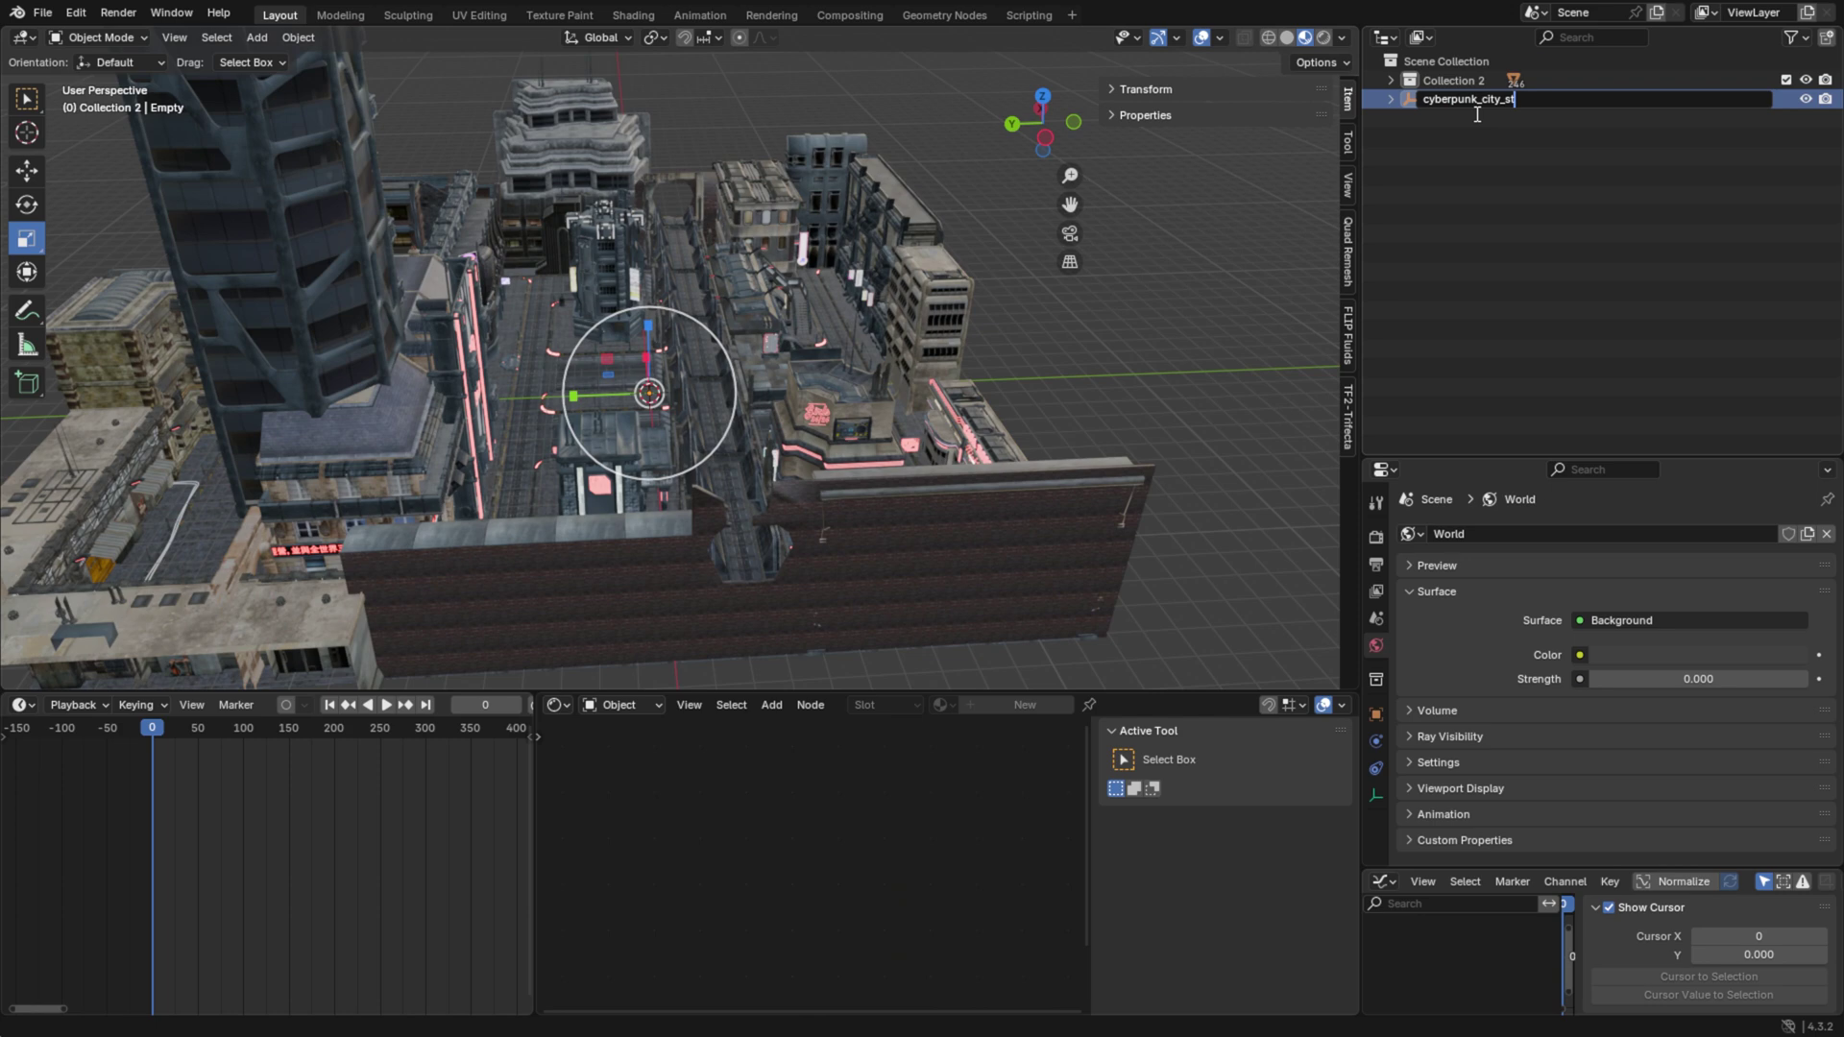
{"action": "key", "text": "ctrl+a"}
{"action": "key", "text": "Return"}
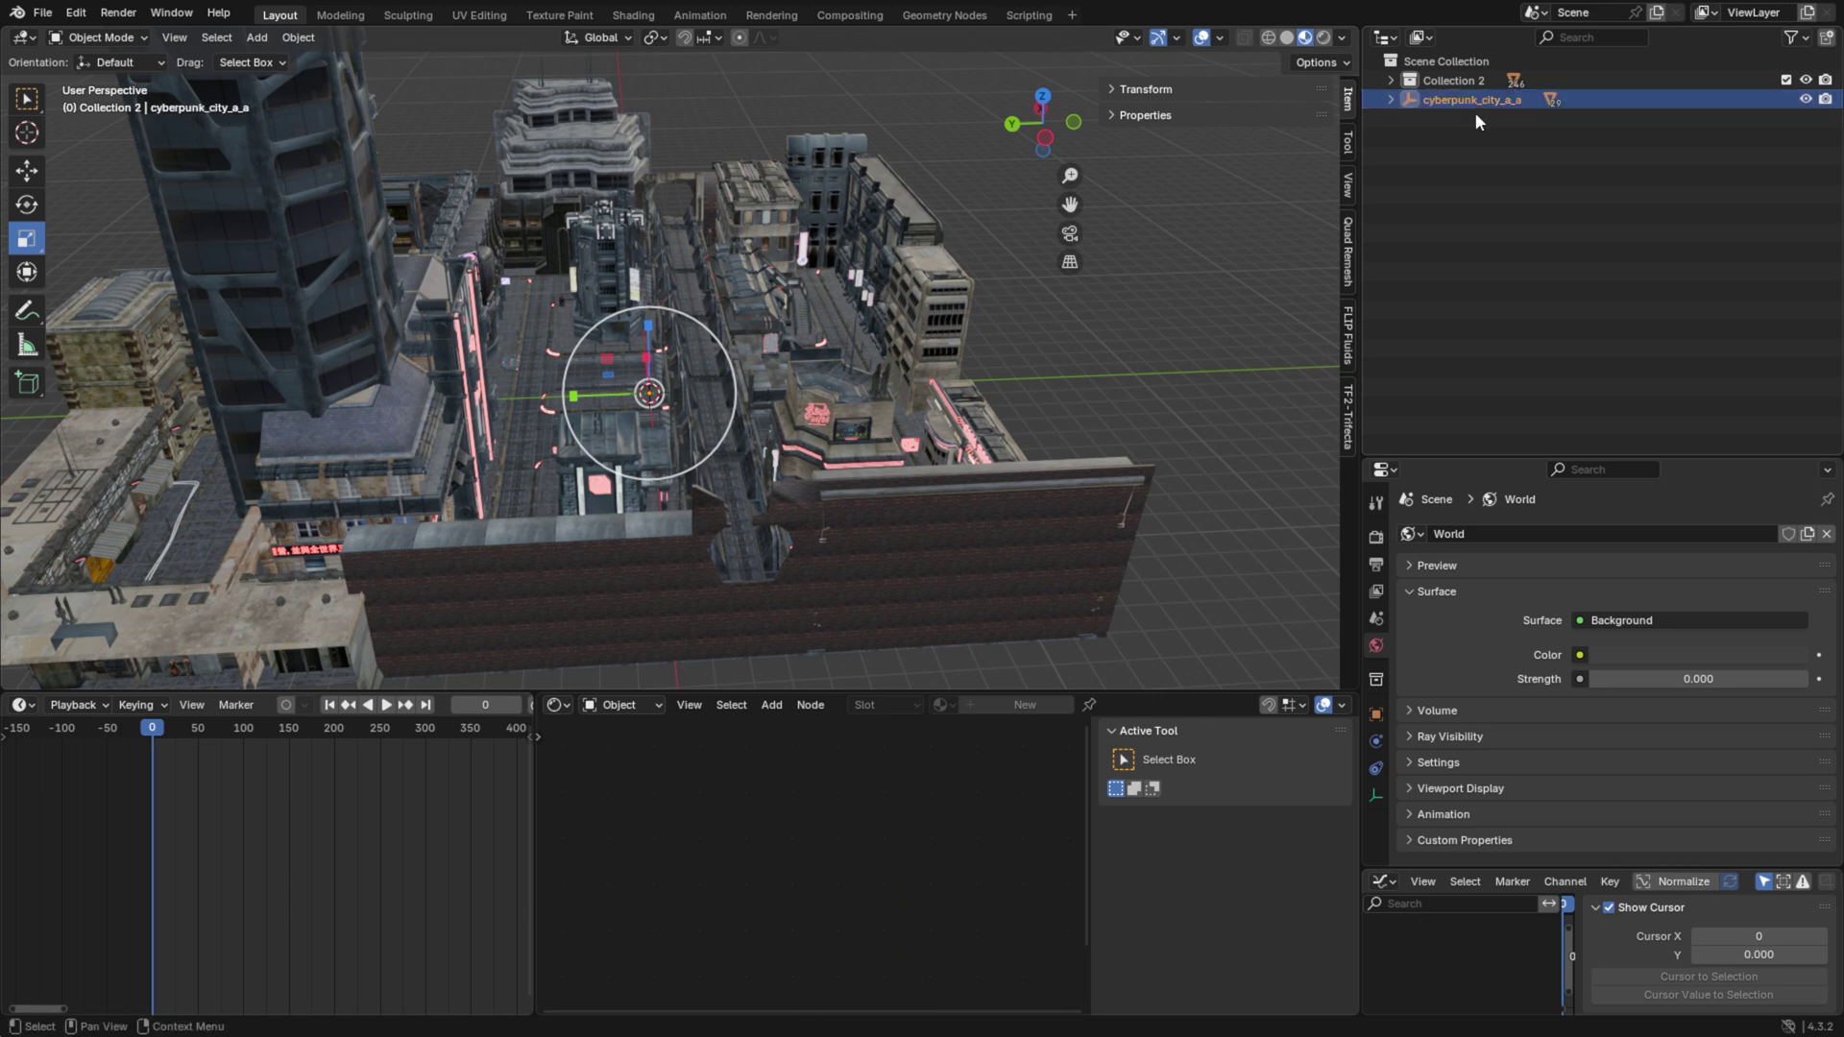
Step: Place the cyberpunk_city_a_a Empty and its child meshes Cyb_b1.Shape through Cyb_b1.Shape.028 in a new collection
{"action": "left_click", "coordinate": [1393, 100]}
{"action": "scroll", "coordinate": [1455, 411], "scroll_direction": "down", "scroll_amount": 4}
{"action": "key", "text": "a"}
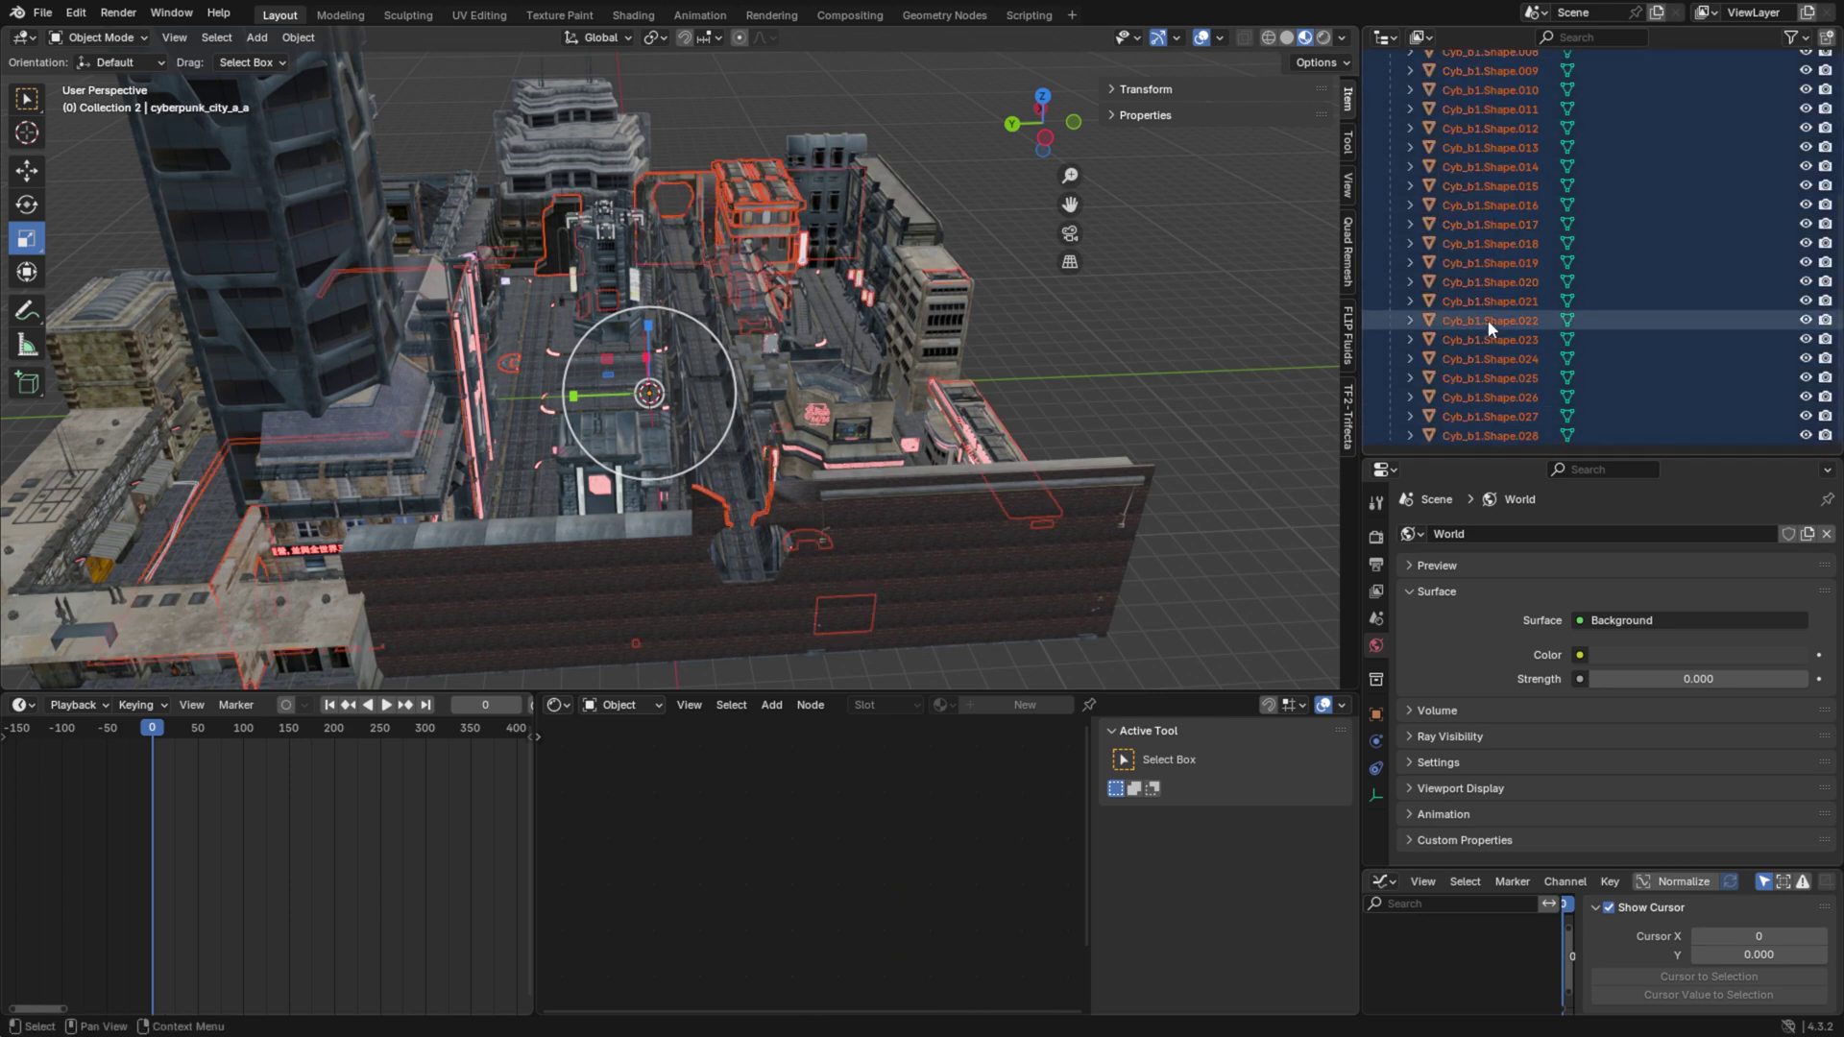
{"action": "right_click", "coordinate": [1440, 323]}
{"action": "left_click", "coordinate": [1421, 332]}
{"action": "scroll", "coordinate": [1478, 192], "scroll_direction": "up", "scroll_amount": 5}
{"action": "left_click_drag", "start_coordinate": [1465, 135], "coordinate": [1445, 100]}
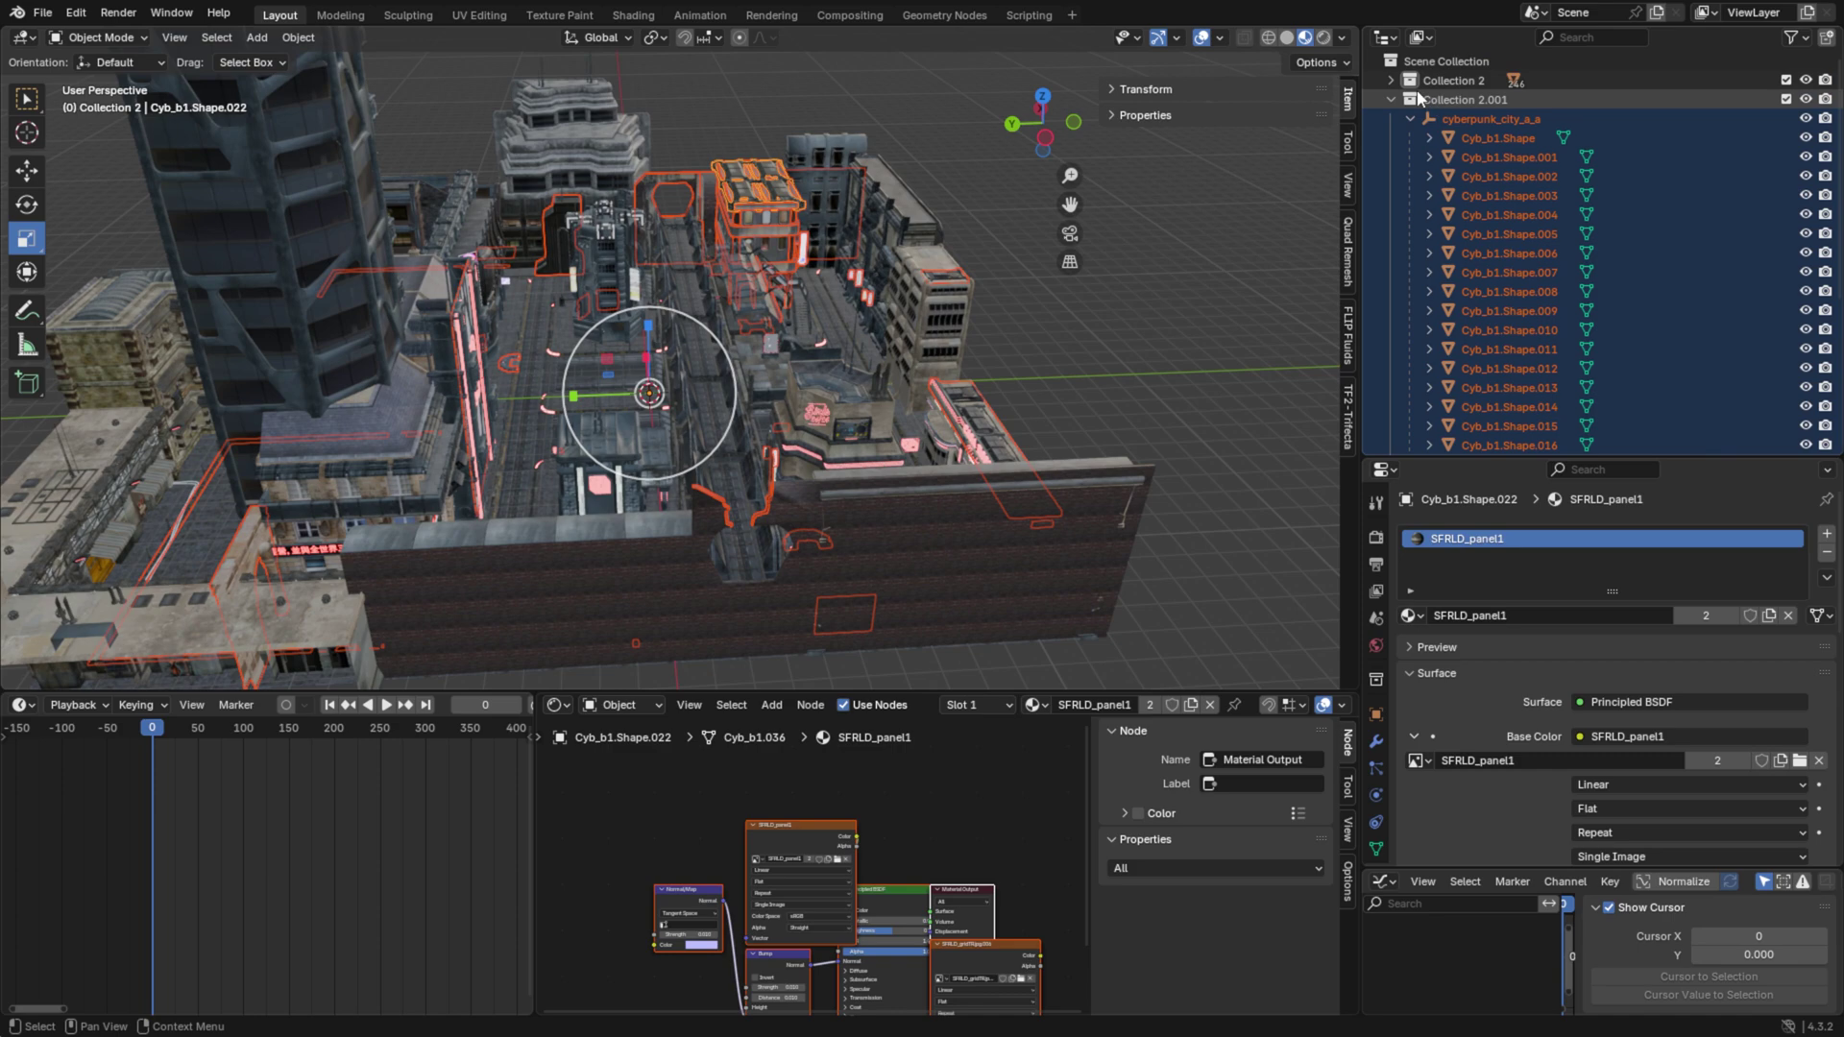
Step: Assign the red color tag to Collection 2
{"action": "left_click", "coordinate": [1409, 79]}
{"action": "right_click", "coordinate": [1402, 80]}
{"action": "left_click", "coordinate": [1222, 373]}
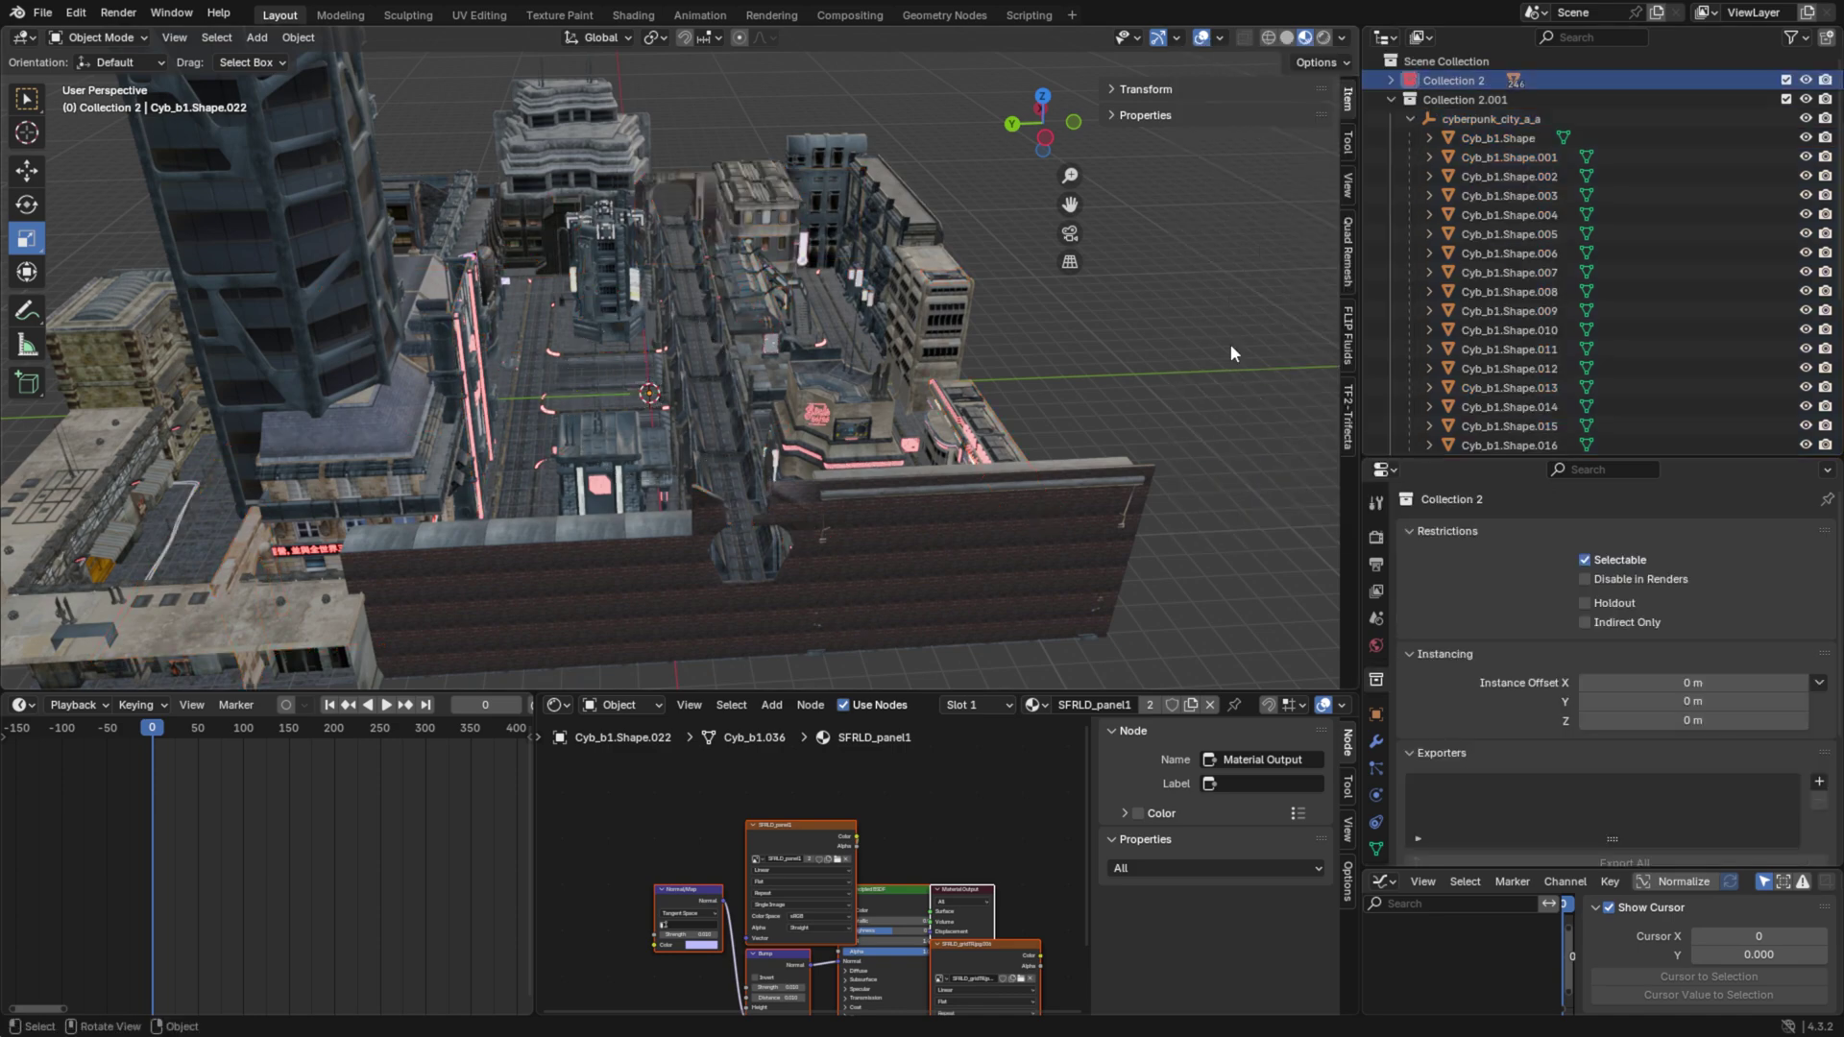
Step: Move the next block of objects, starting with Cyb_b1.Shape.029, out of Collection 2 directly into the Scene Collection
{"action": "left_click", "coordinate": [1392, 100]}
{"action": "left_click", "coordinate": [1391, 79]}
{"action": "left_click", "coordinate": [1512, 100]}
{"action": "left_click_drag", "start_coordinate": [1478, 457], "coordinate": [1478, 766]}
{"action": "left_click", "coordinate": [1479, 752], "text": "shift"}
{"action": "left_click", "coordinate": [1391, 79]}
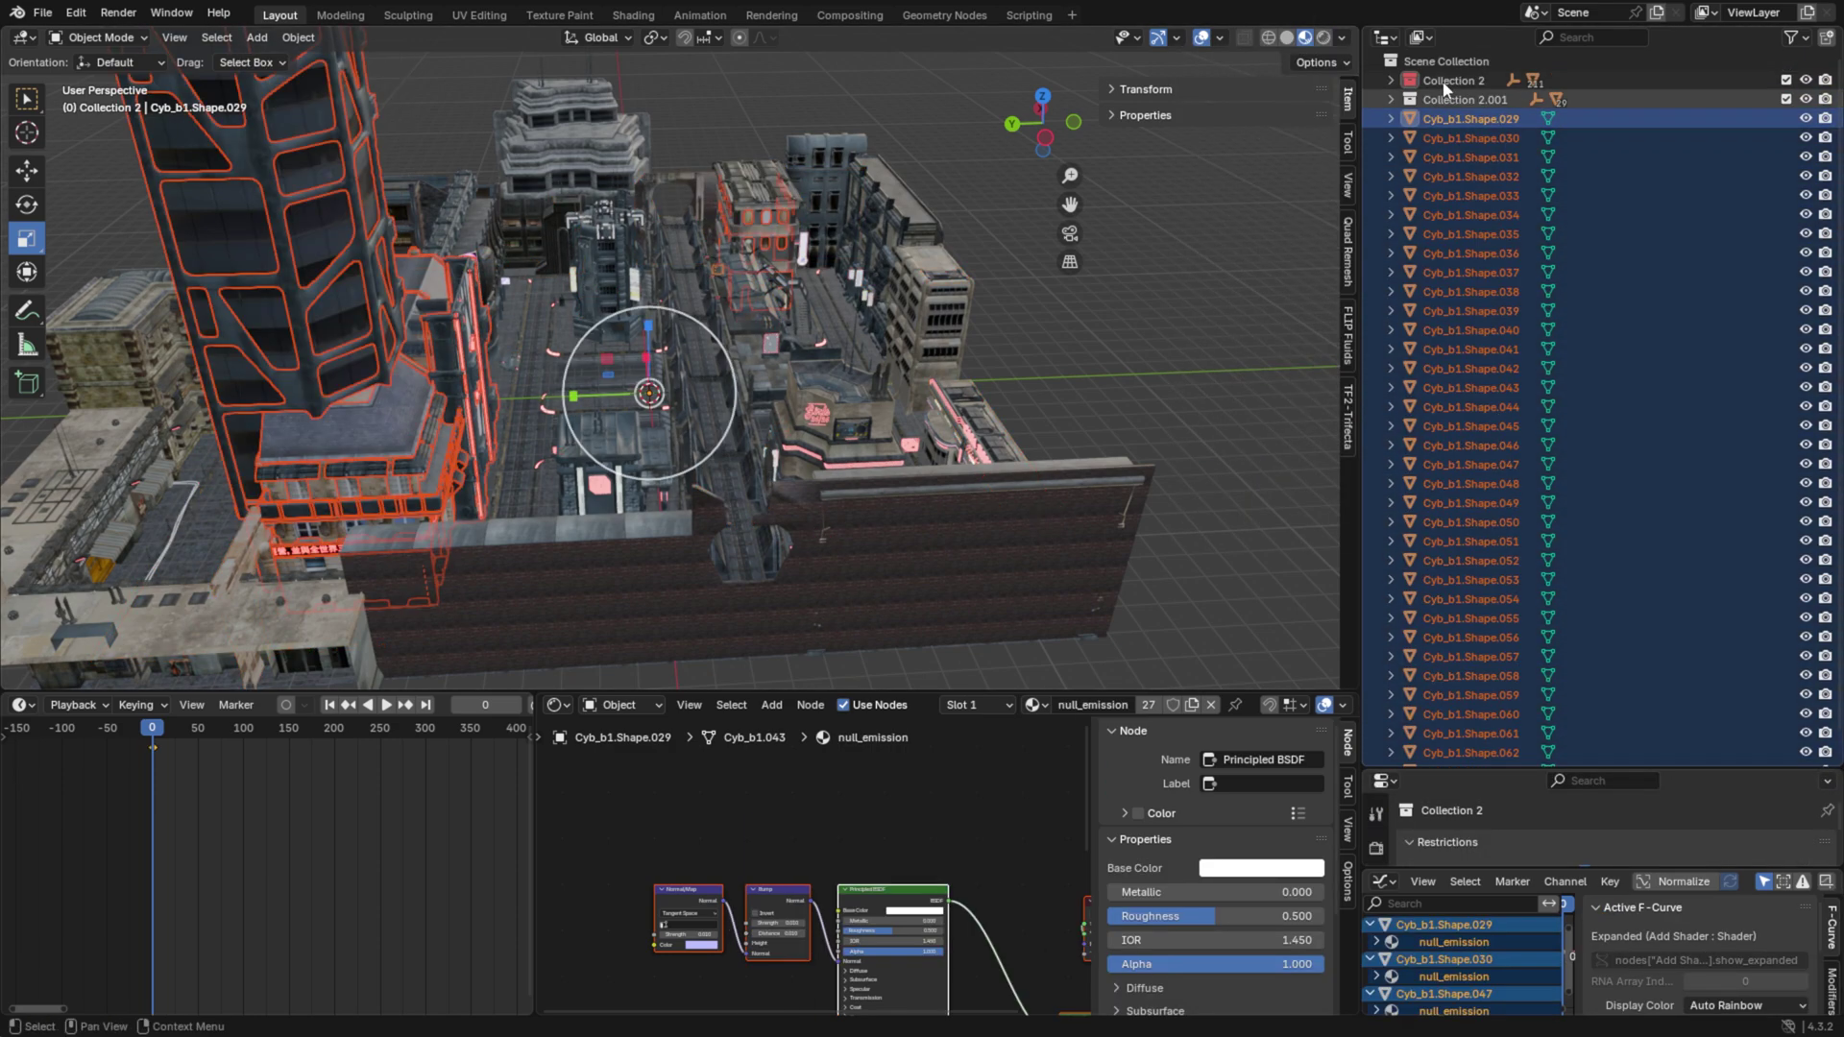
Step: Group the remaining meshes under Empties in separate collections and name the collections cyberpunk_city_a_a through cyberpunk_city_a_j
{"action": "left_click", "coordinate": [1392, 79]}
{"action": "key", "text": "ctrl+z"}
{"action": "key", "text": "ctrl+z"}
{"action": "left_click", "coordinate": [1392, 79]}
{"action": "key", "text": "ctrl+z"}
{"action": "key", "text": "ctrl+z"}
{"action": "key", "text": "ctrl+z"}
{"action": "key", "text": "ctrl+z"}
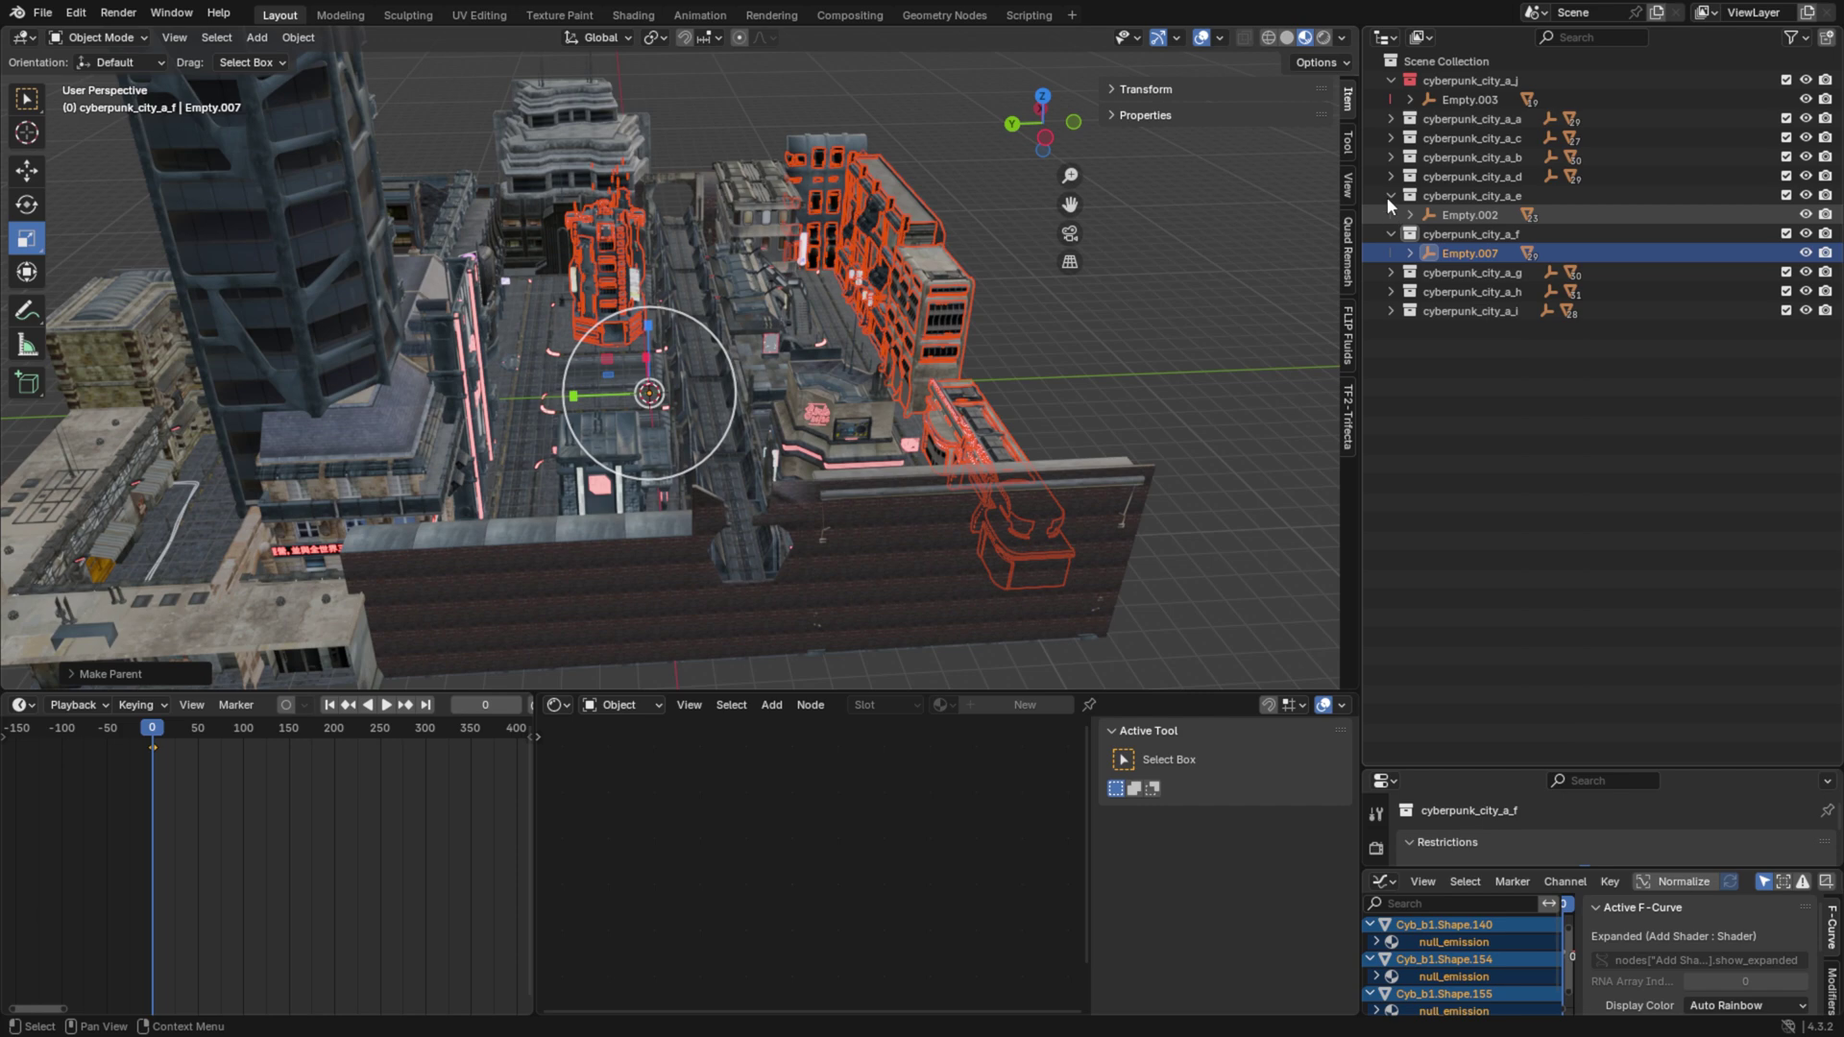
Step: Collapse the expanded collections and reorder them alphabetically from cyberpunk_city_a_a to cyberpunk_city_a_j
{"action": "left_click", "coordinate": [1388, 197]}
{"action": "left_click", "coordinate": [1389, 215]}
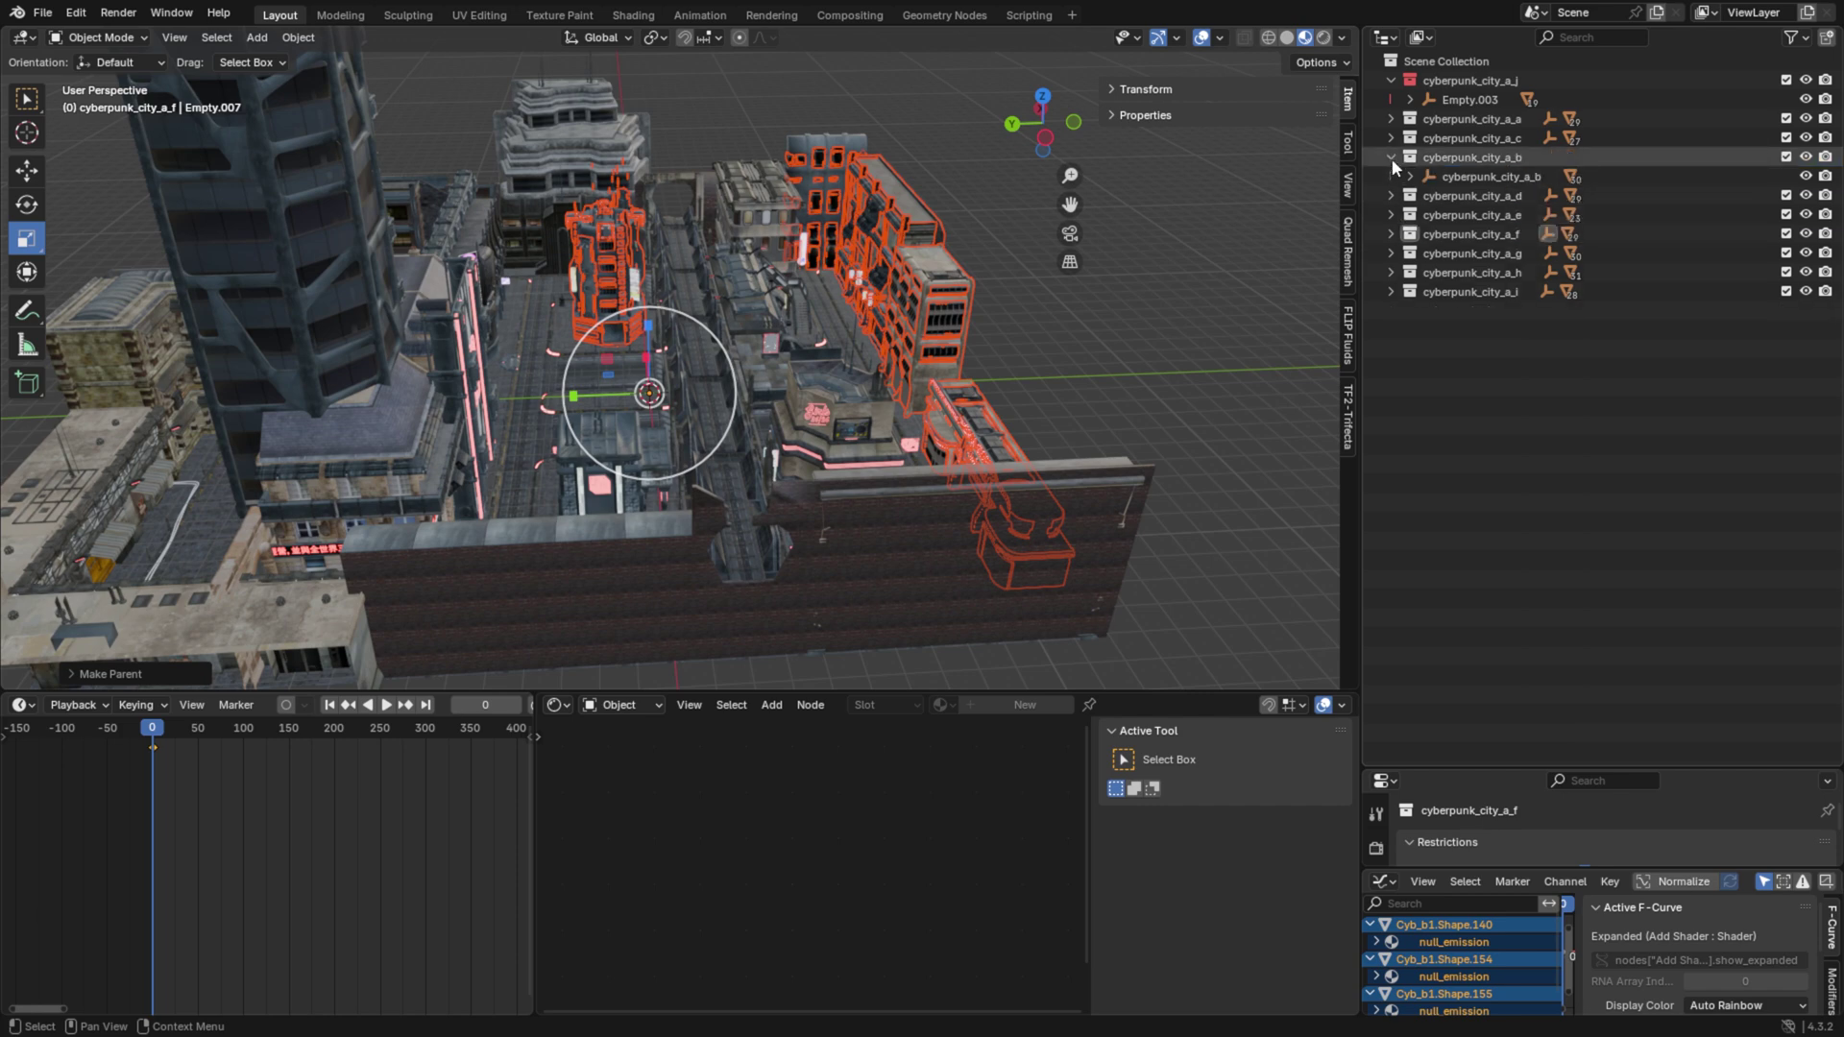
{"action": "left_click", "coordinate": [1390, 140]}
{"action": "left_click", "coordinate": [1390, 138]}
{"action": "left_click", "coordinate": [1391, 120]}
{"action": "left_click", "coordinate": [1391, 119]}
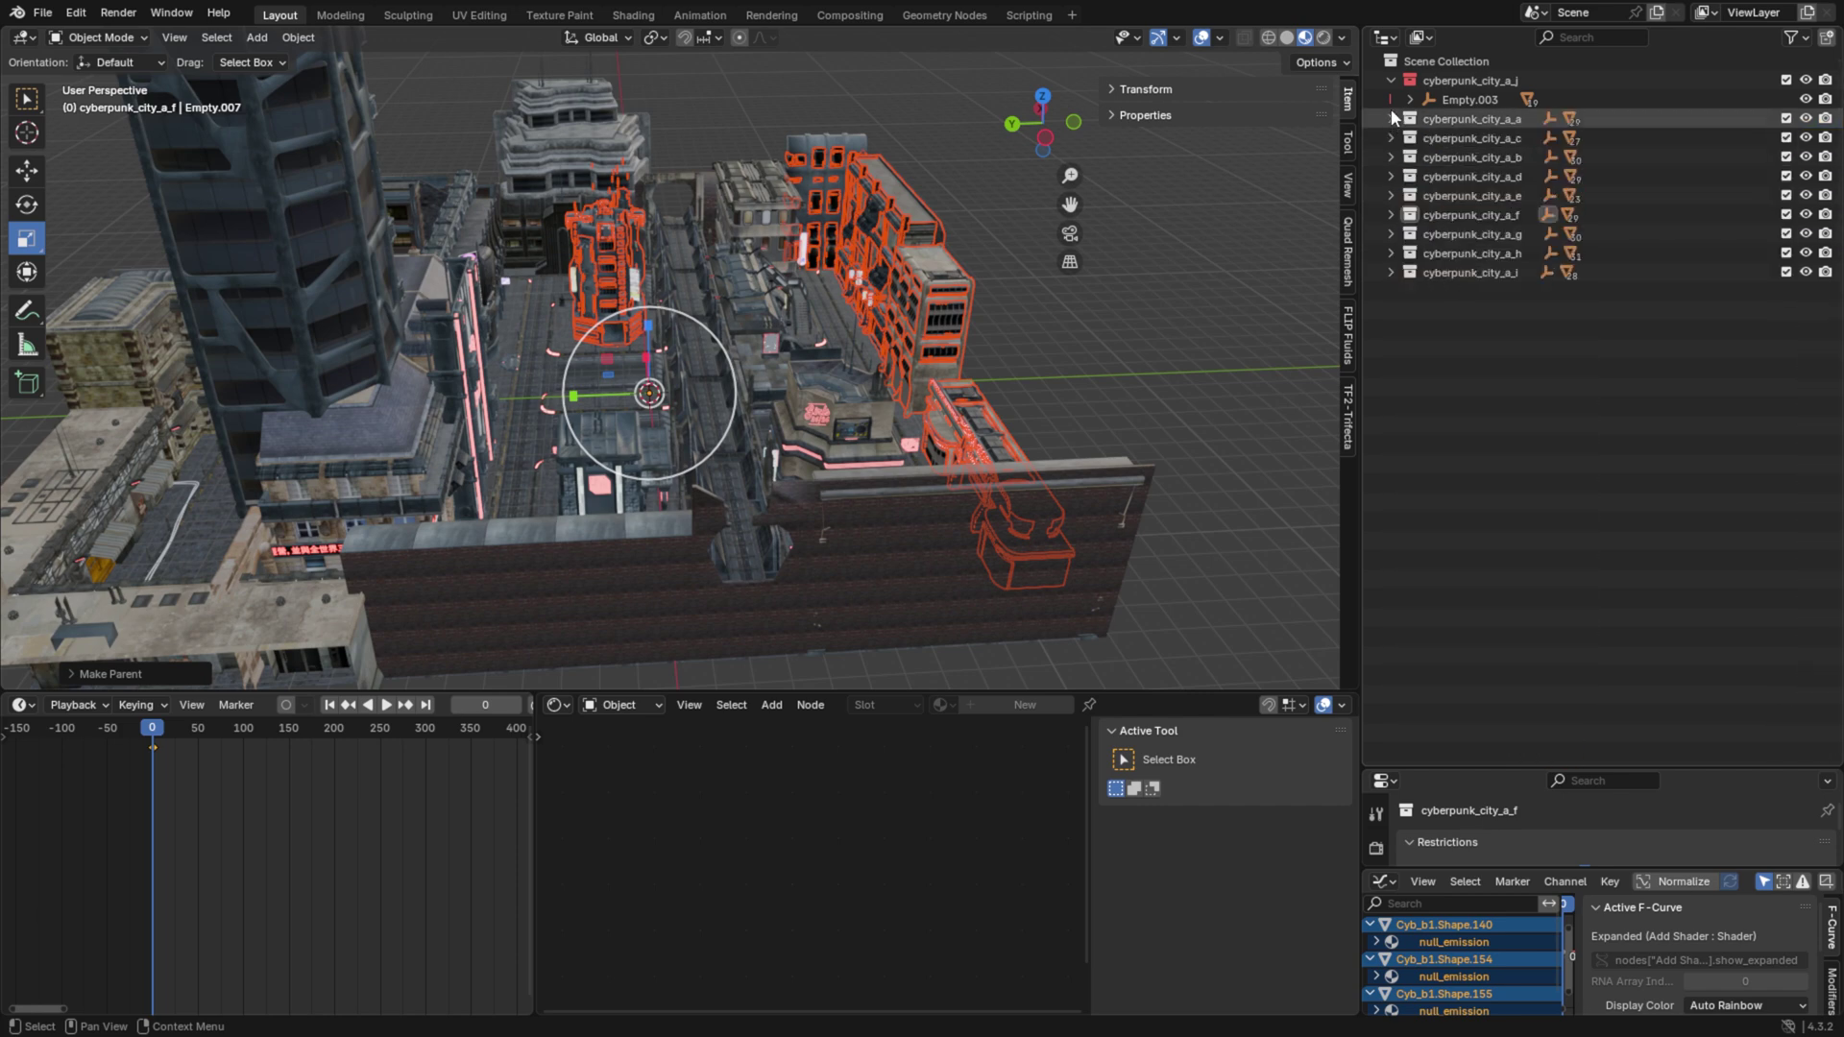
{"action": "left_click", "coordinate": [1391, 80]}
{"action": "left_click", "coordinate": [1479, 288]}
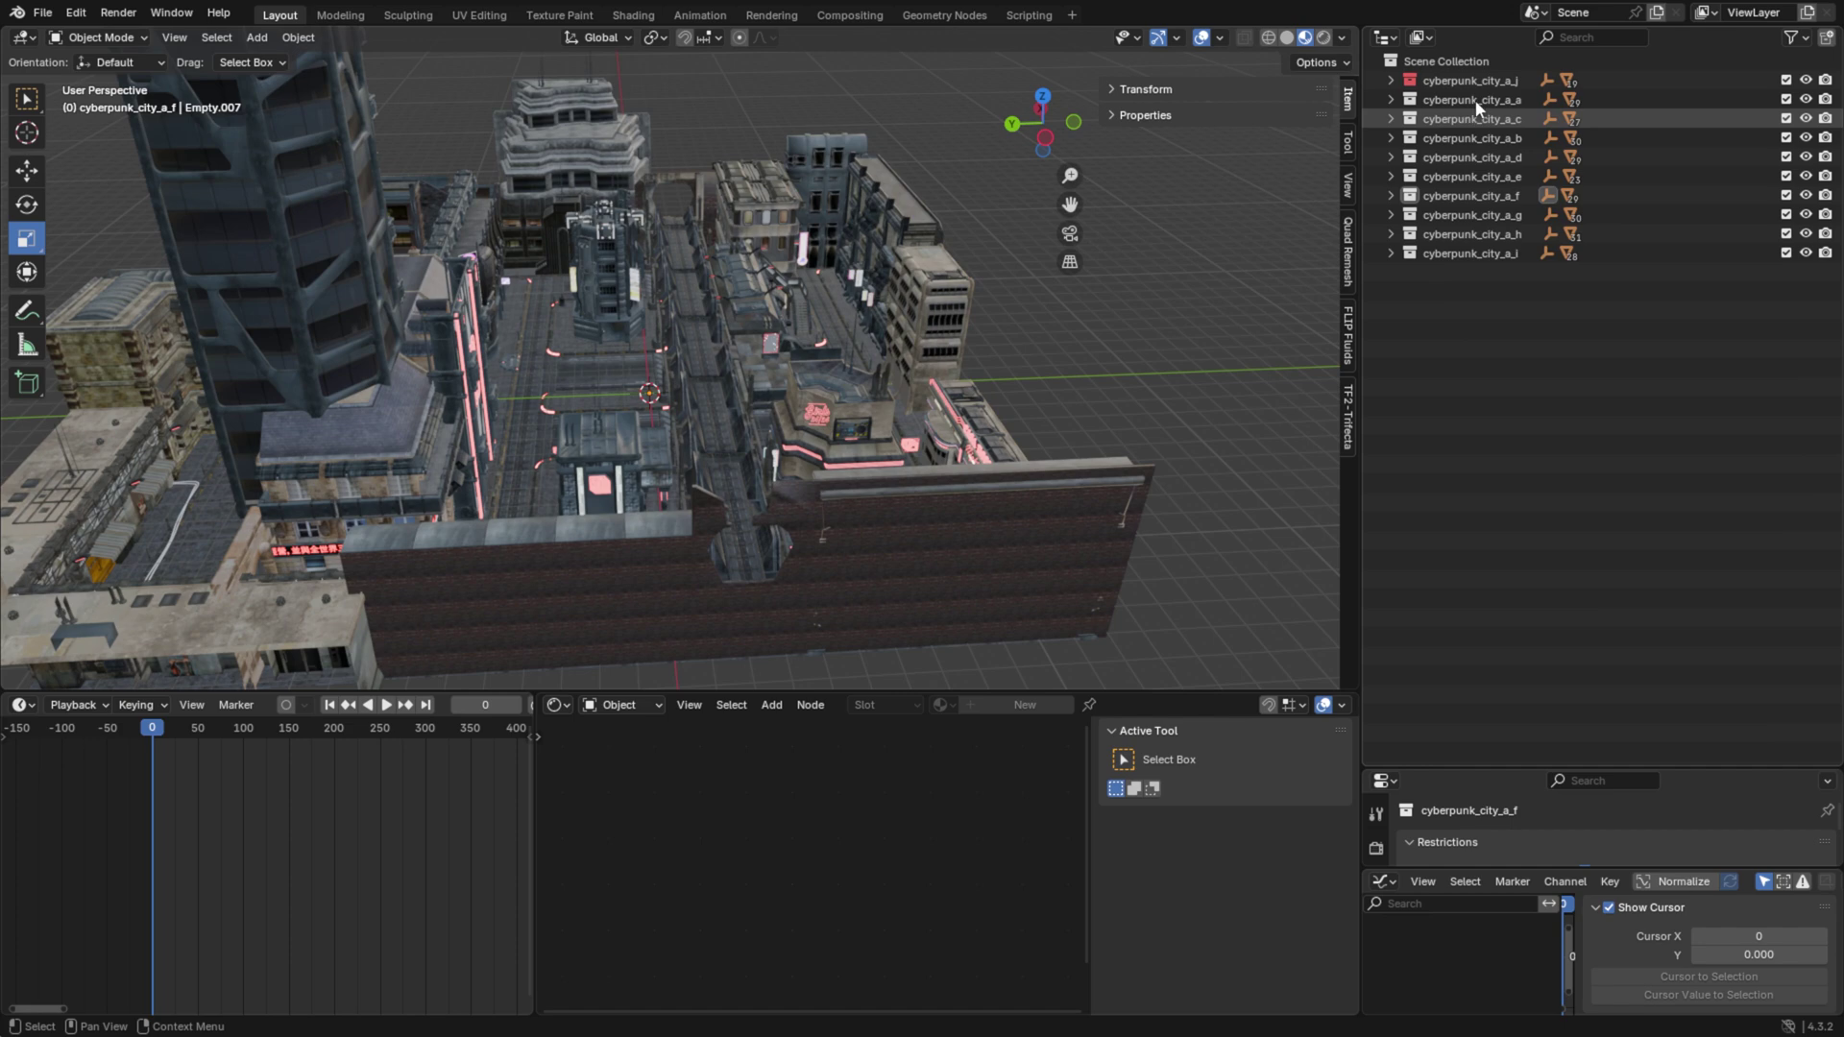
{"action": "left_click_drag", "start_coordinate": [1474, 79], "coordinate": [1495, 388]}
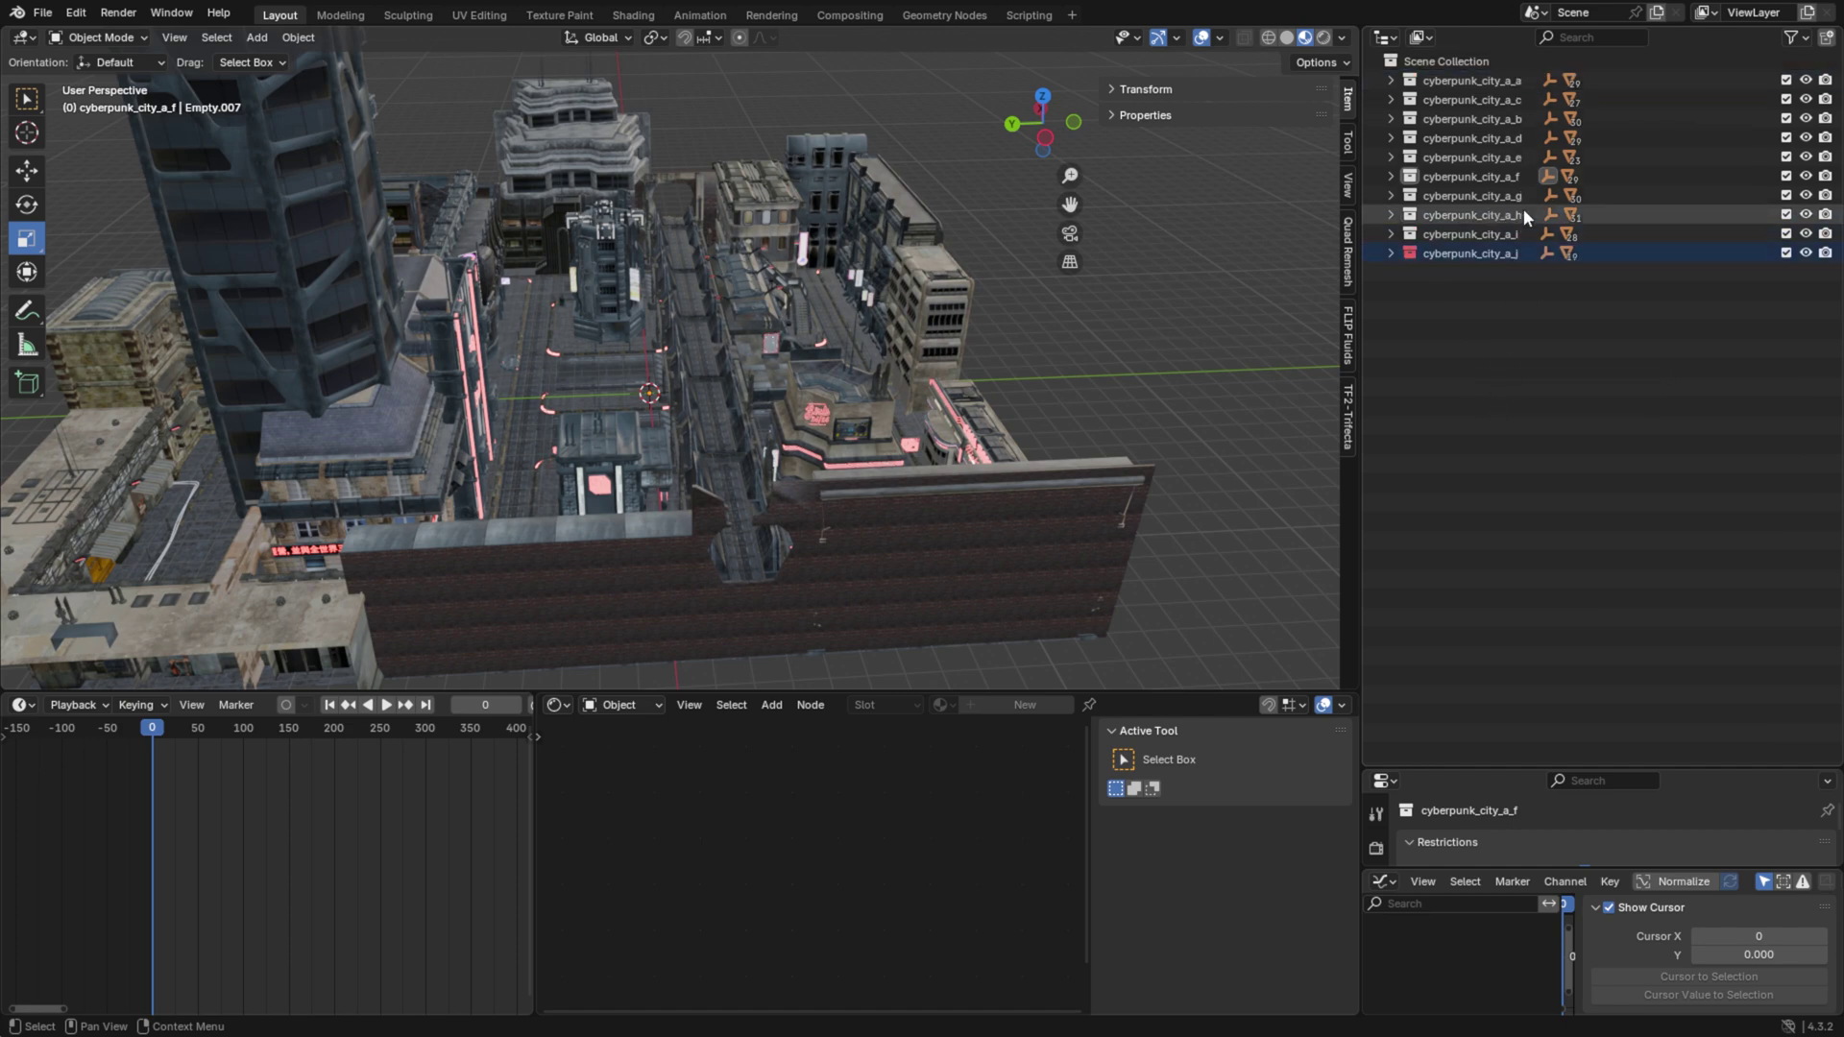
{"action": "left_click_drag", "start_coordinate": [1524, 118], "coordinate": [1534, 109]}
Step: Examine the contents of the cyberpunk_city_a collections to check that each one holds an Empty with its child meshes
{"action": "left_click", "coordinate": [1391, 253]}
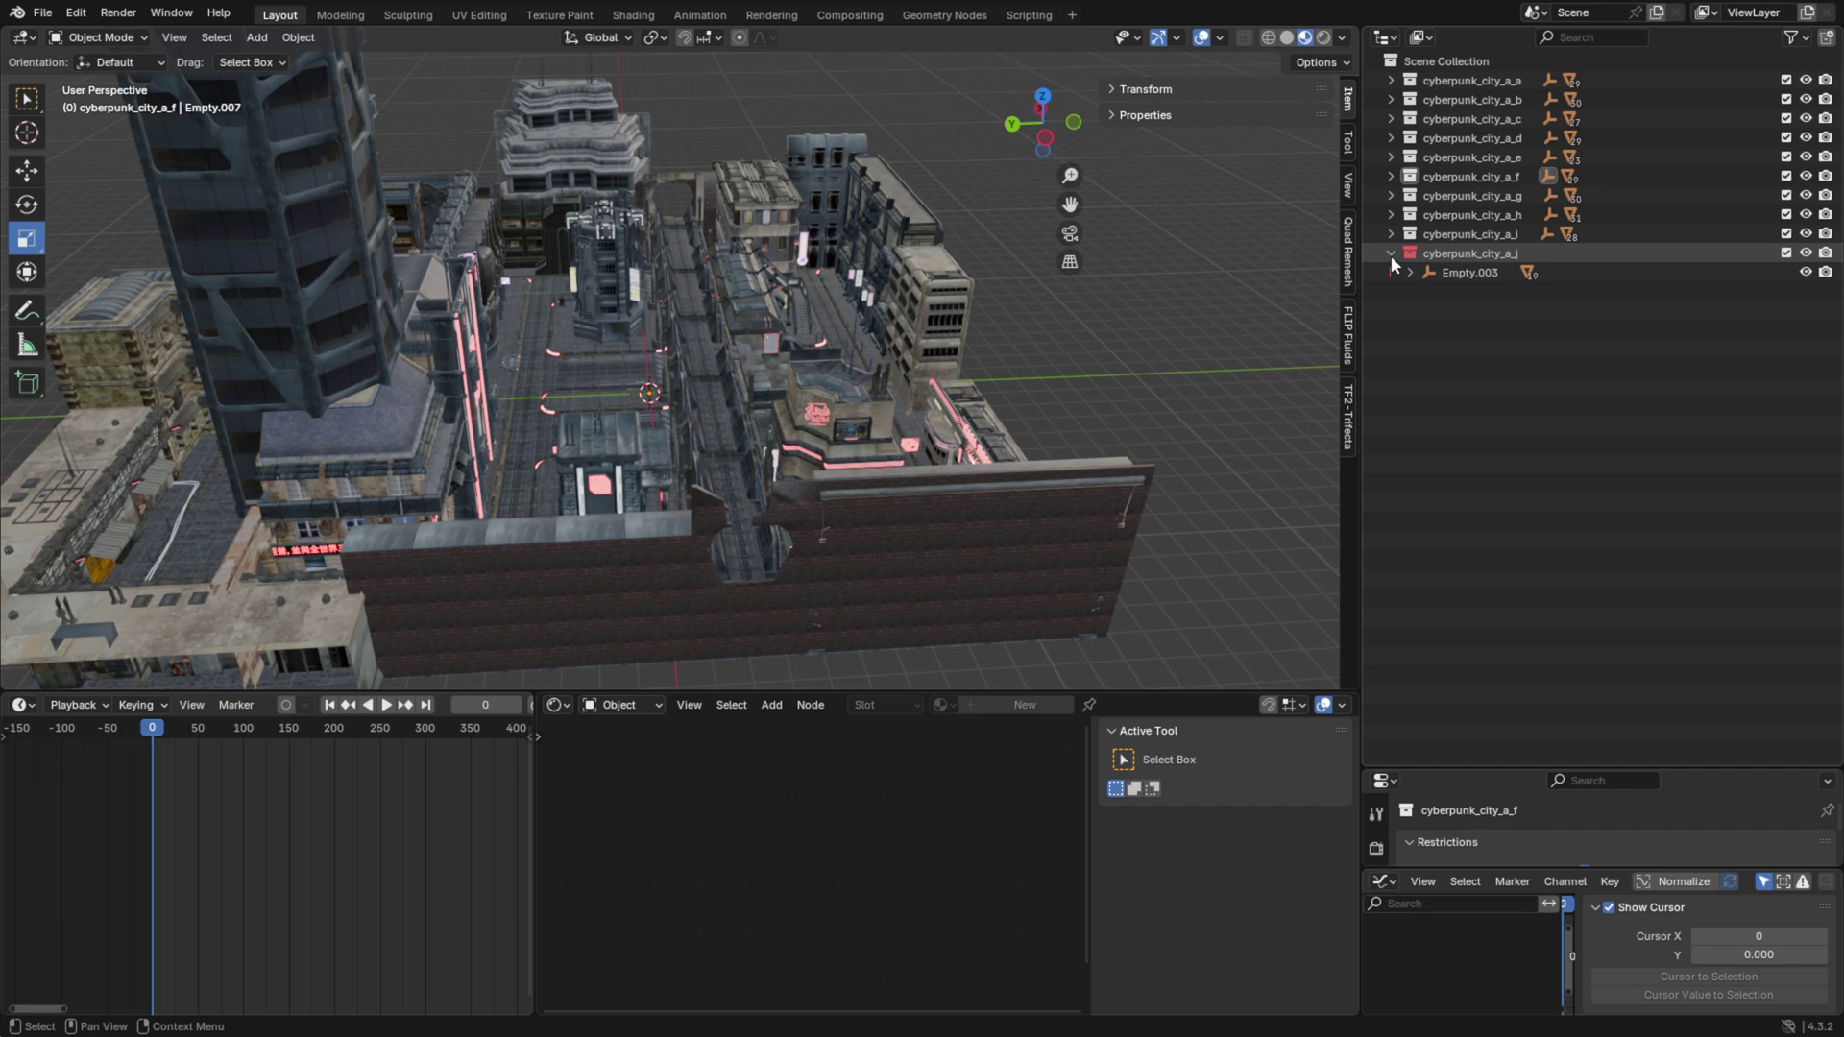
{"action": "left_click", "coordinate": [1409, 273]}
{"action": "left_click", "coordinate": [1409, 272]}
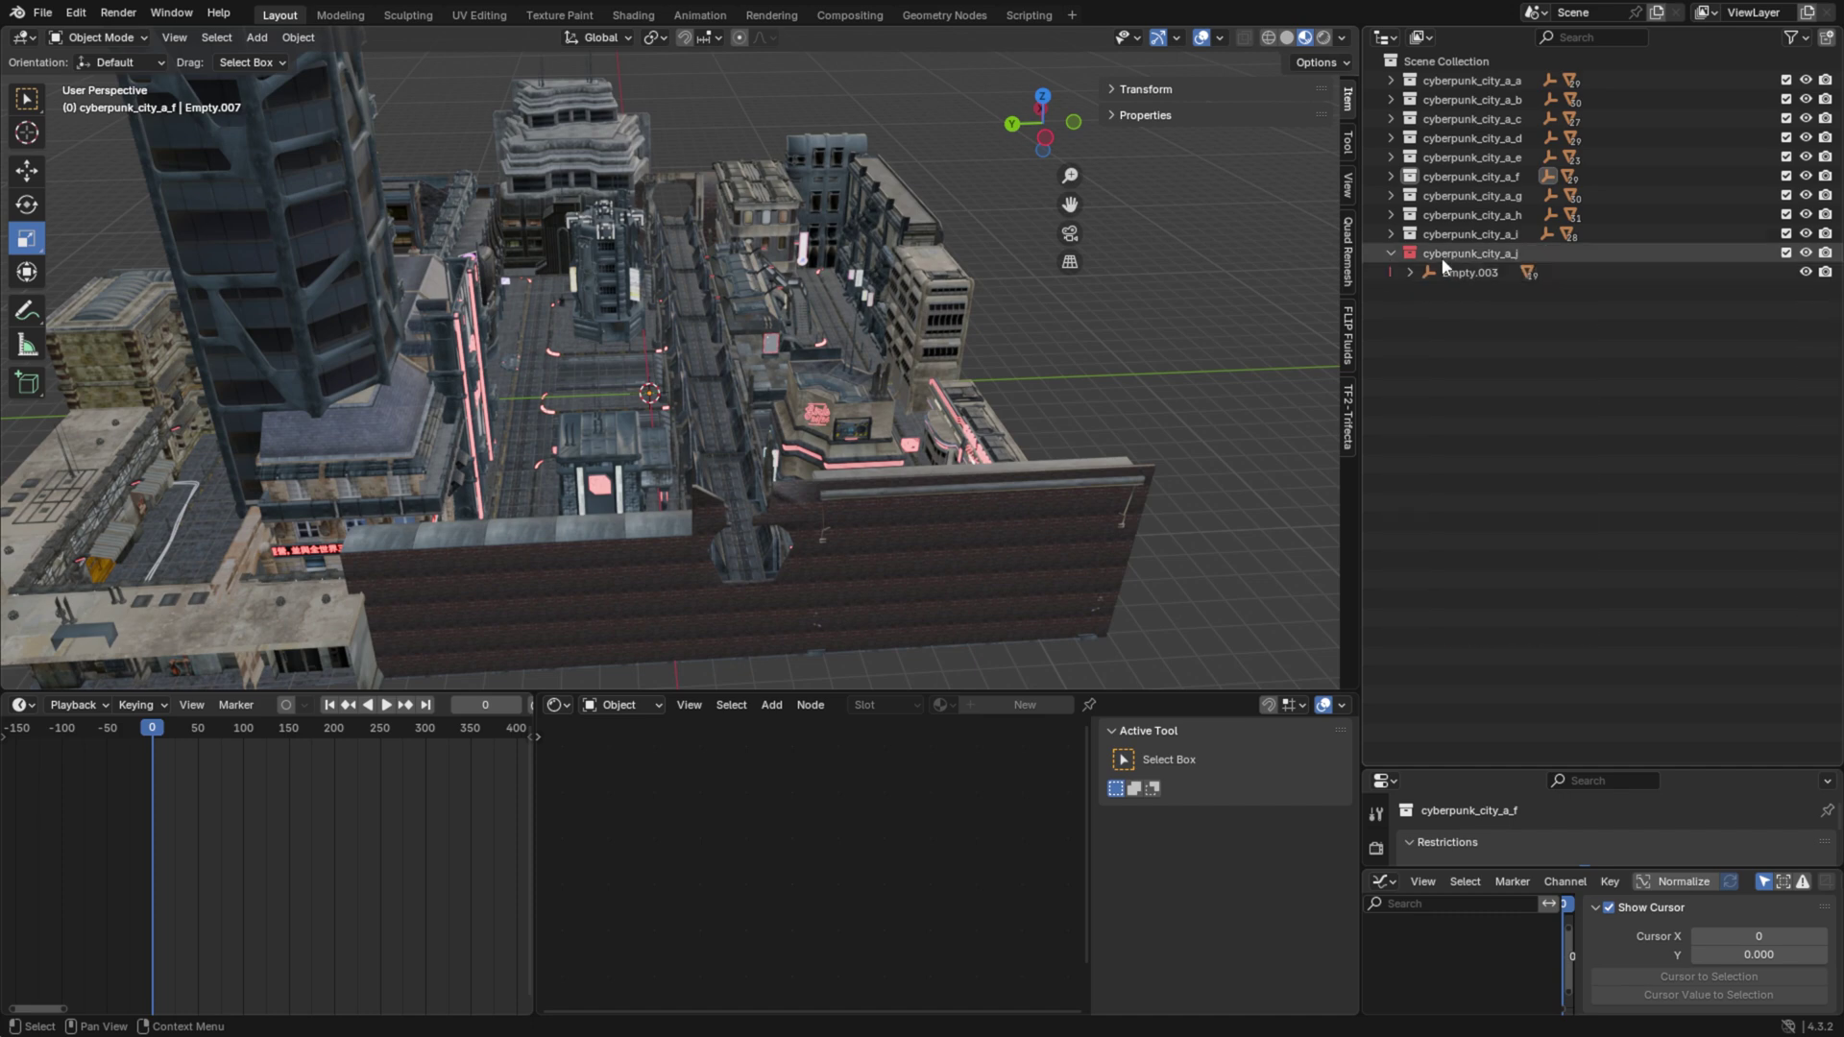
{"action": "left_click", "coordinate": [1390, 252]}
{"action": "left_click", "coordinate": [1393, 195]}
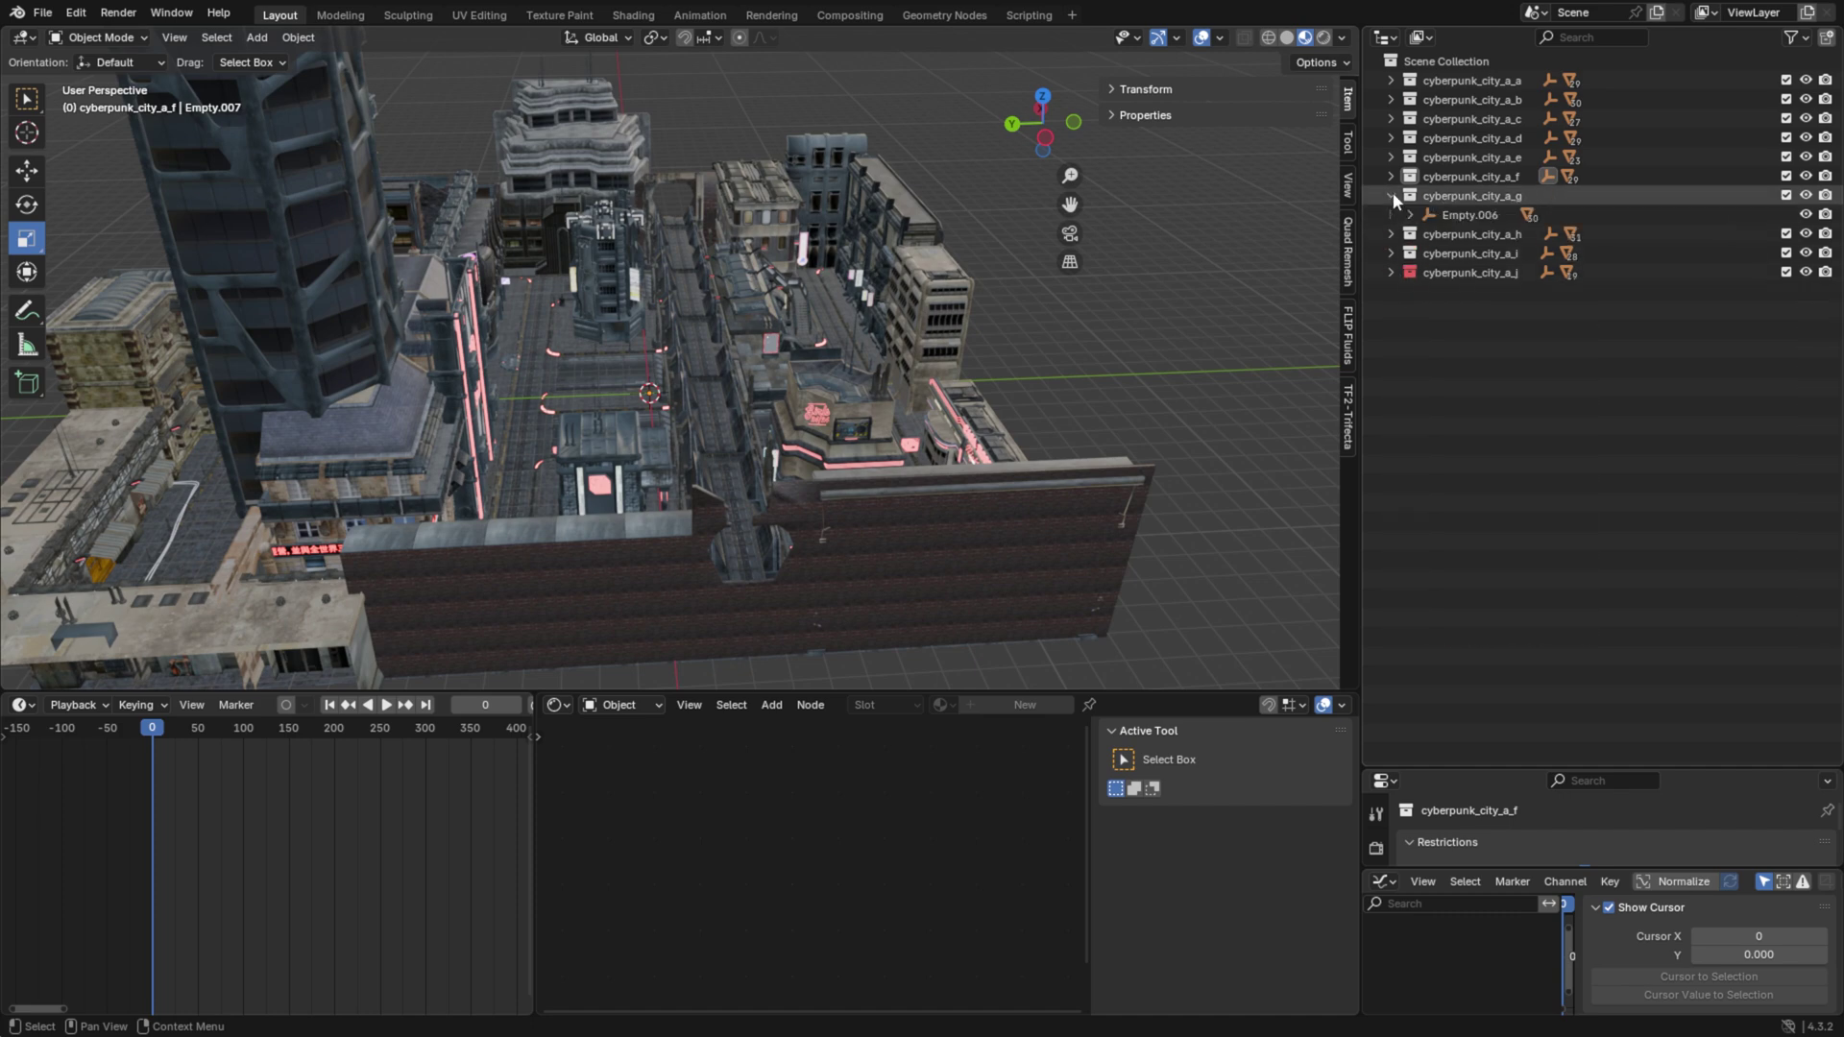
{"action": "left_click", "coordinate": [1392, 195]}
{"action": "left_click", "coordinate": [1392, 176]}
{"action": "left_click", "coordinate": [1392, 176]}
{"action": "left_click", "coordinate": [1391, 157]}
{"action": "left_click", "coordinate": [1392, 156]}
{"action": "left_click", "coordinate": [1391, 138]}
{"action": "left_click", "coordinate": [1391, 139]}
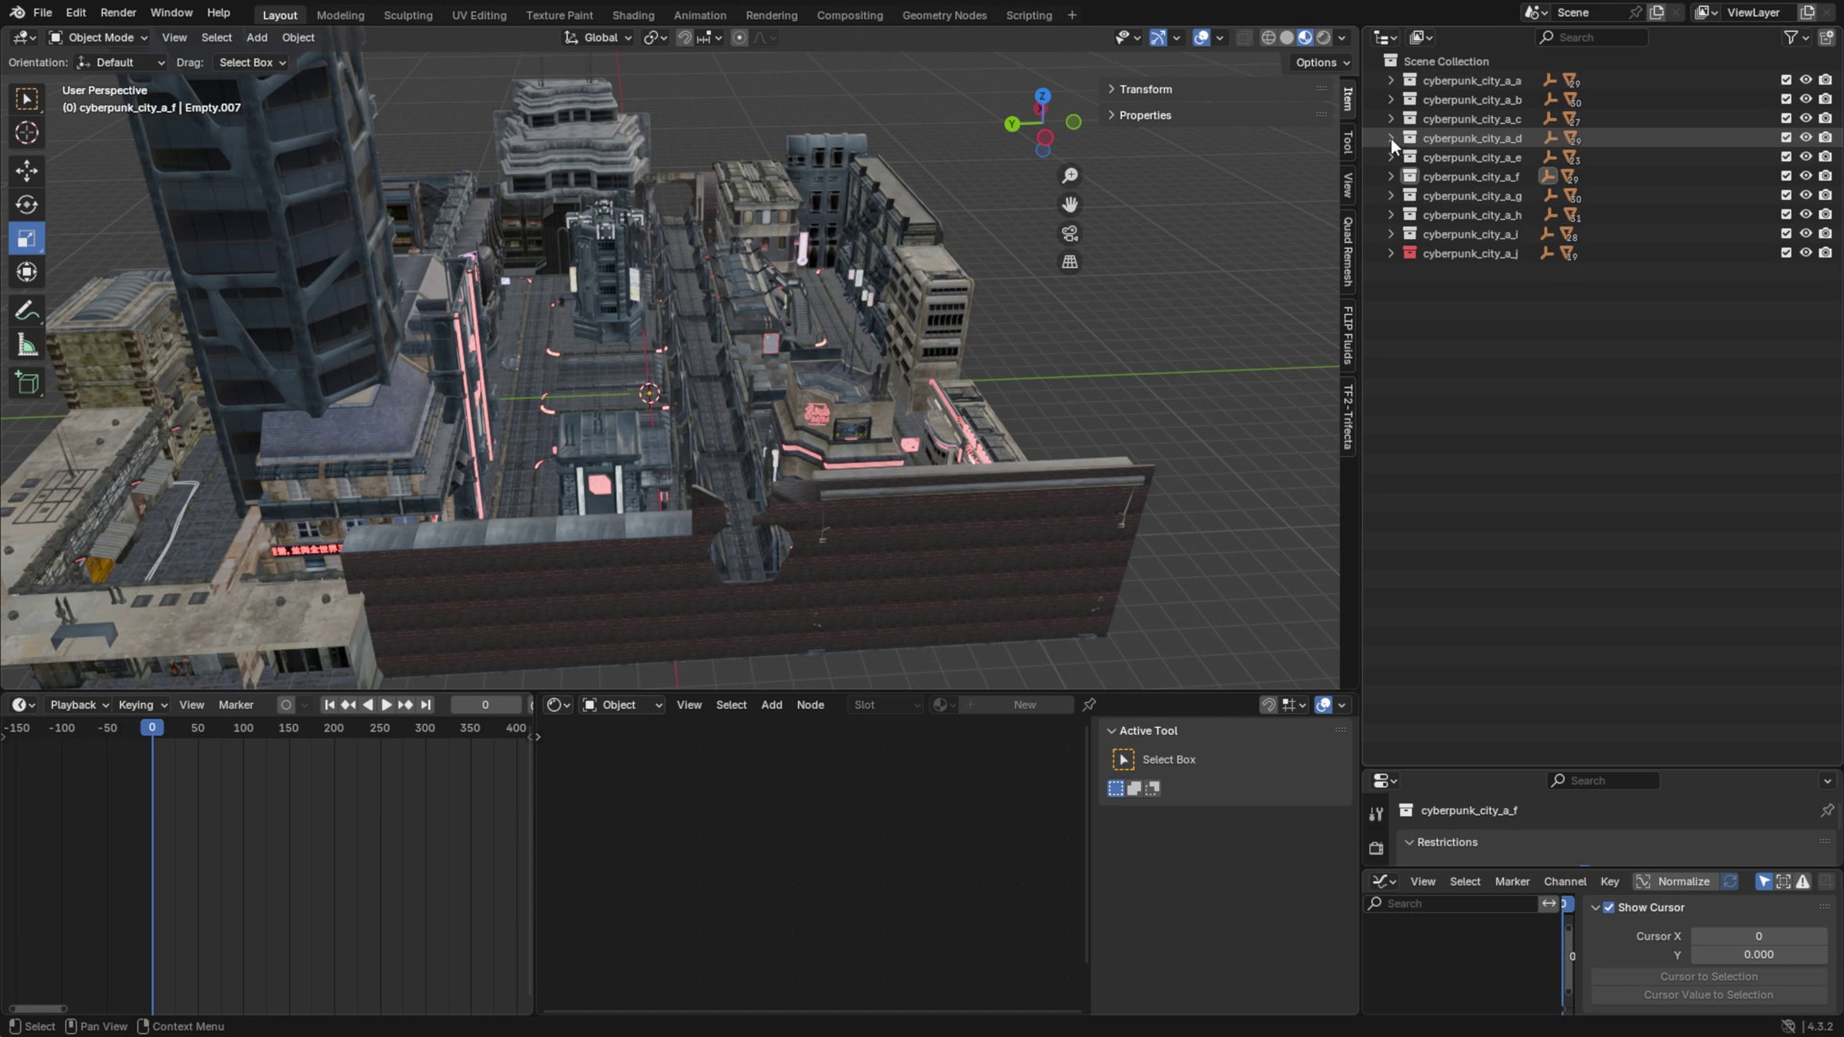
{"action": "left_click", "coordinate": [1388, 118], "text": "shift"}
{"action": "left_click", "coordinate": [1389, 117]}
{"action": "left_click", "coordinate": [1385, 81], "text": "shift"}
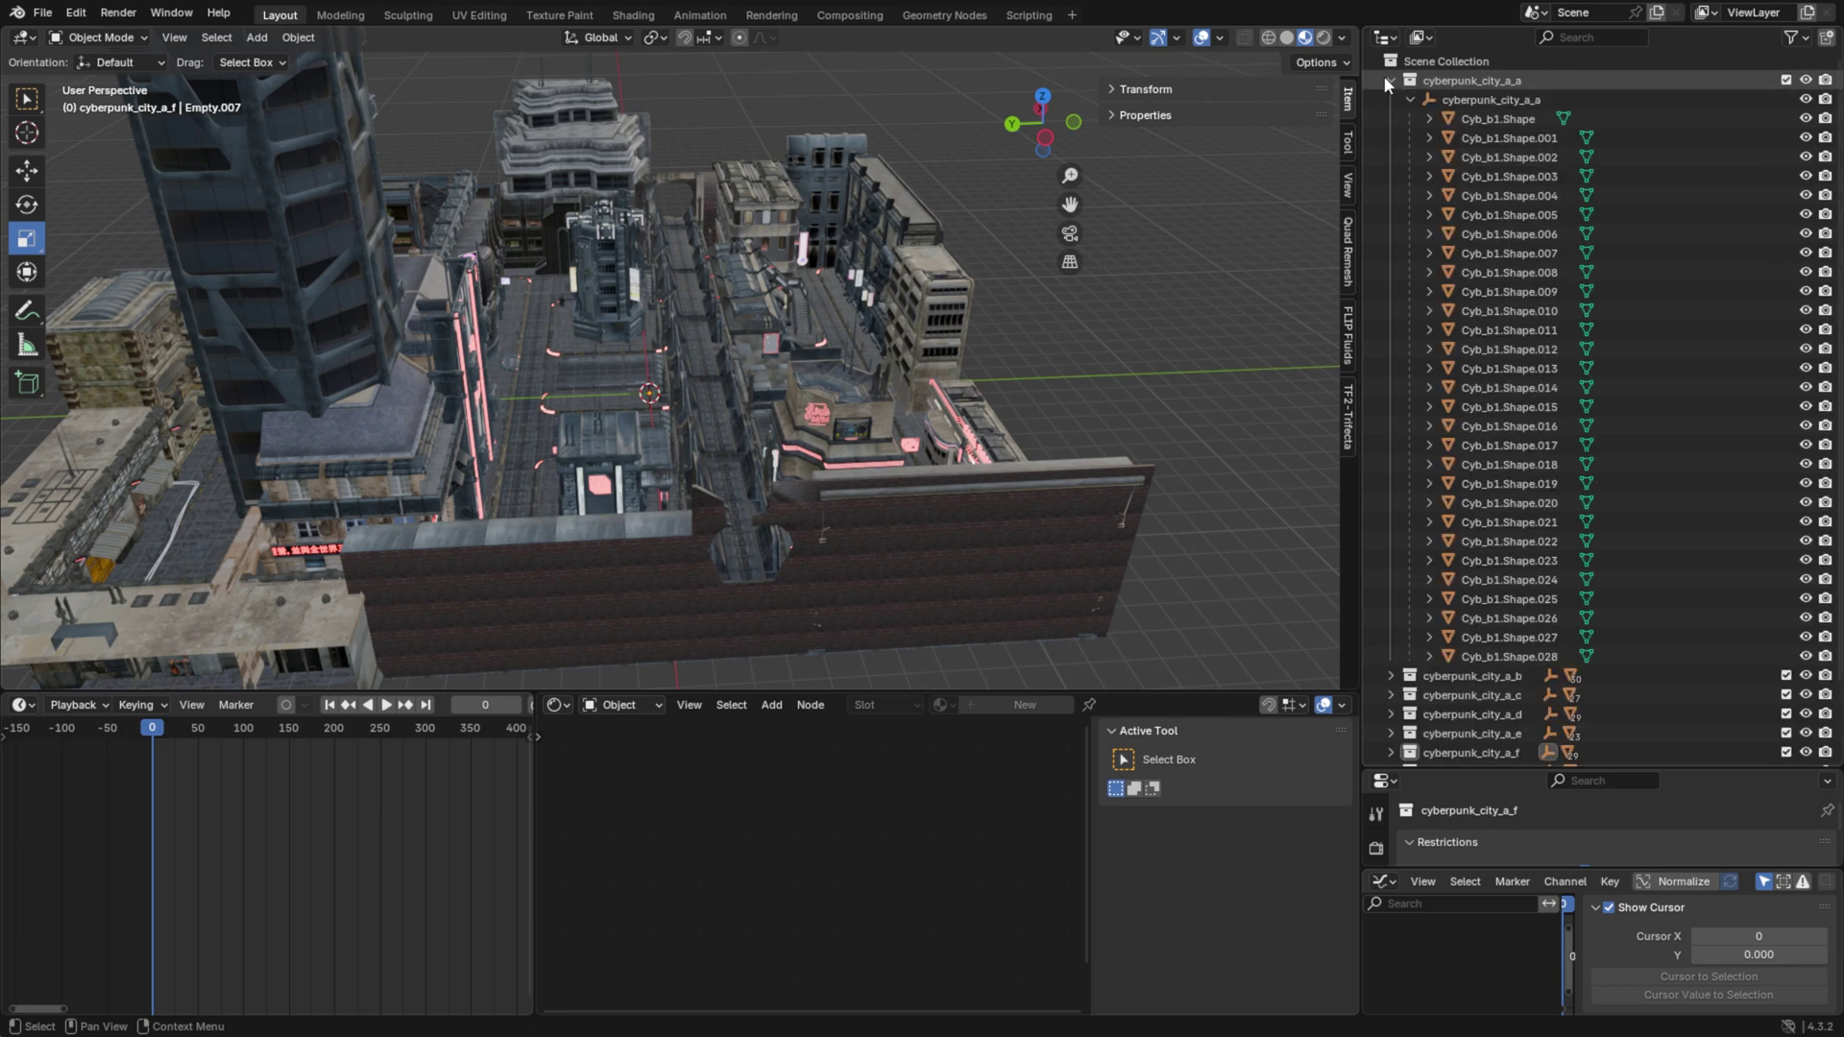
{"action": "left_click", "coordinate": [1385, 77]}
Step: Enlarge the Properties editor and set the Weight Link Cull Threshold in the scene's Source Engine Export settings to 0.00
{"action": "left_click_drag", "start_coordinate": [1435, 768], "coordinate": [1432, 358]}
{"action": "left_click_drag", "start_coordinate": [1359, 499], "coordinate": [1087, 502]}
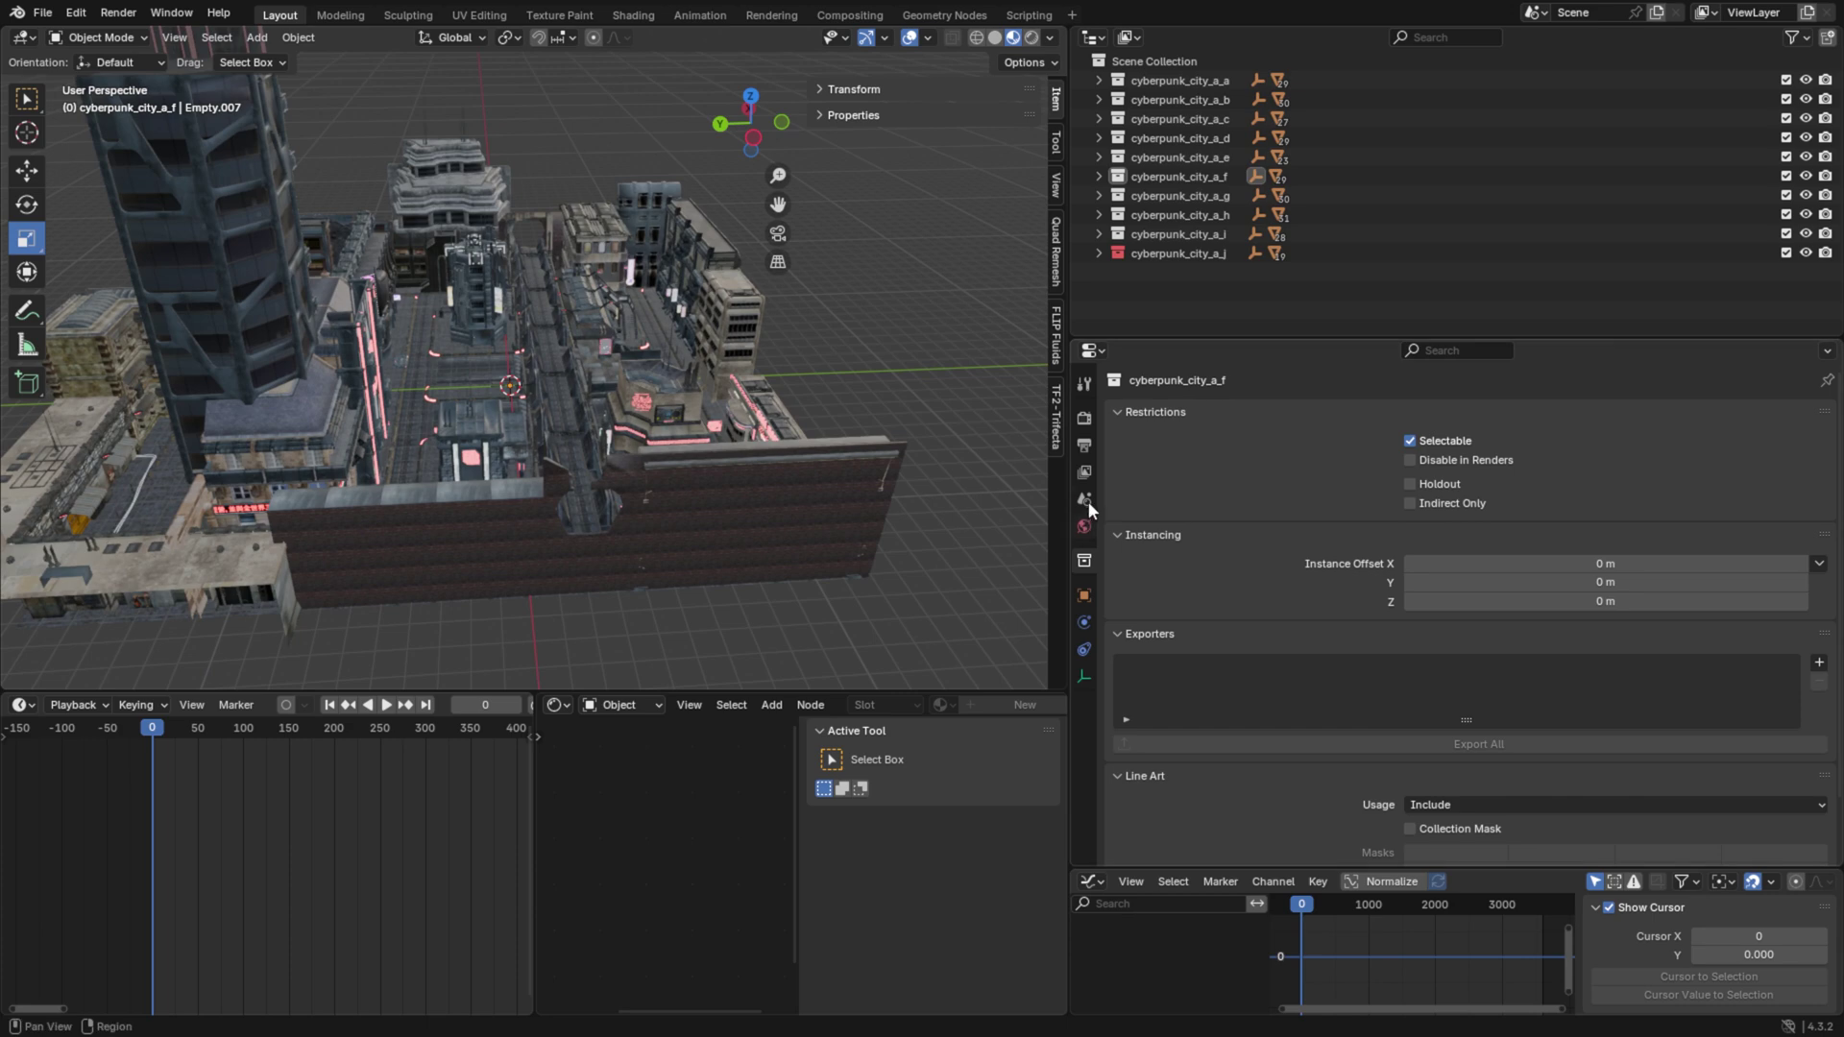
{"action": "left_click", "coordinate": [1085, 499]}
{"action": "scroll", "coordinate": [1190, 640], "scroll_direction": "down", "scroll_amount": 4}
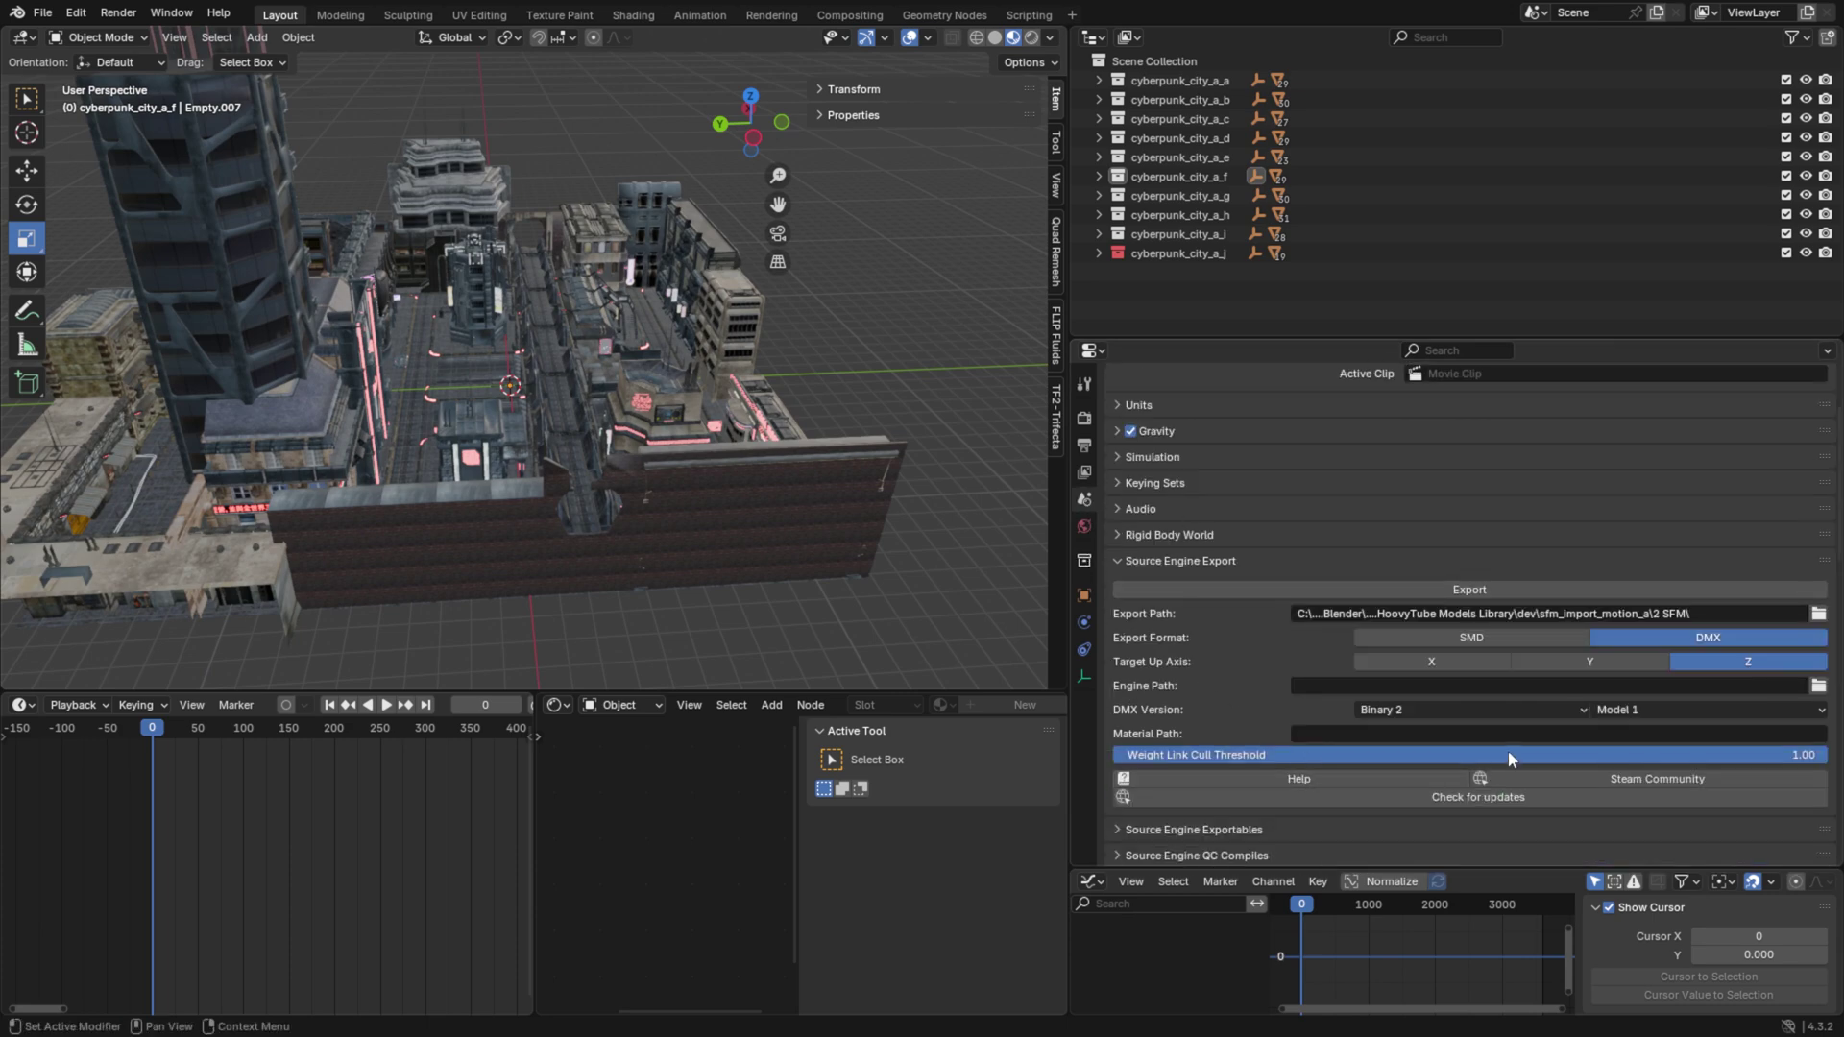
{"action": "left_click_drag", "start_coordinate": [1508, 751], "coordinate": [787, 751]}
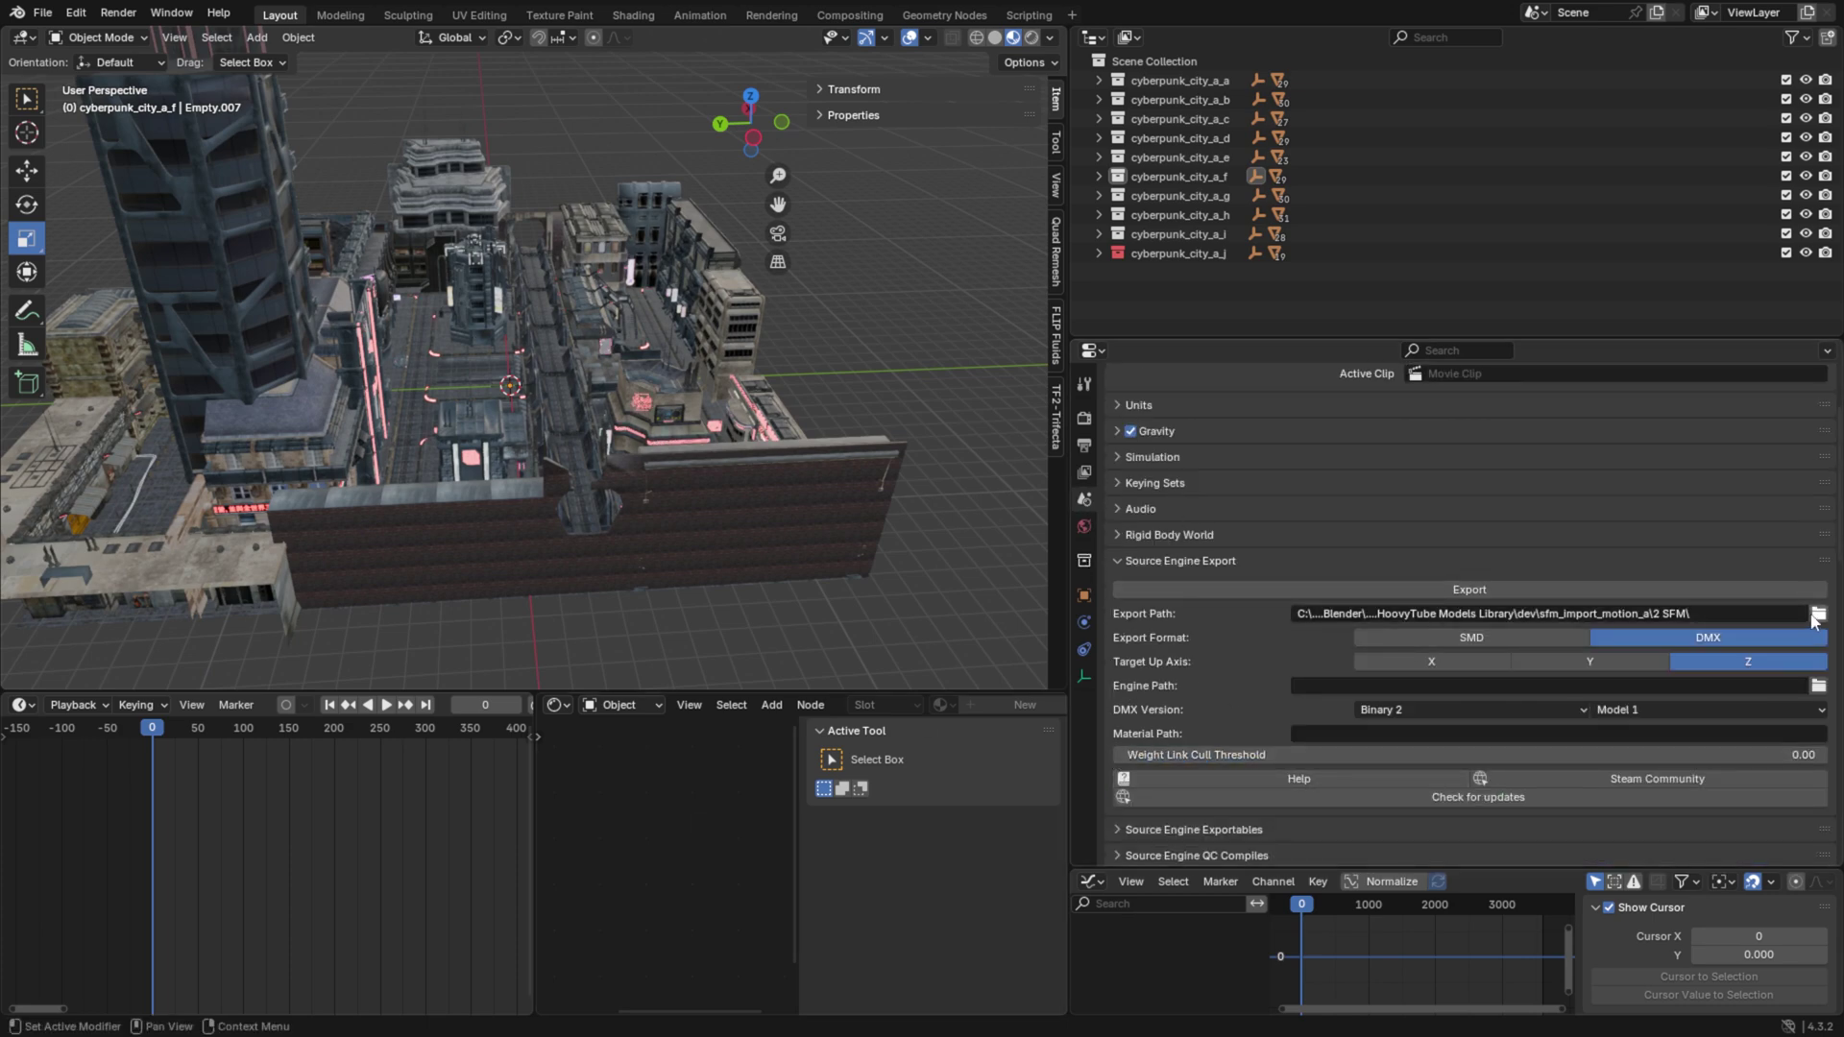
Step: Create a folder named 2 SFM Exports inside cyberpunk_streets_a and set it as the Source Engine export path
{"action": "left_click", "coordinate": [1818, 612]}
{"action": "right_click", "coordinate": [592, 511]}
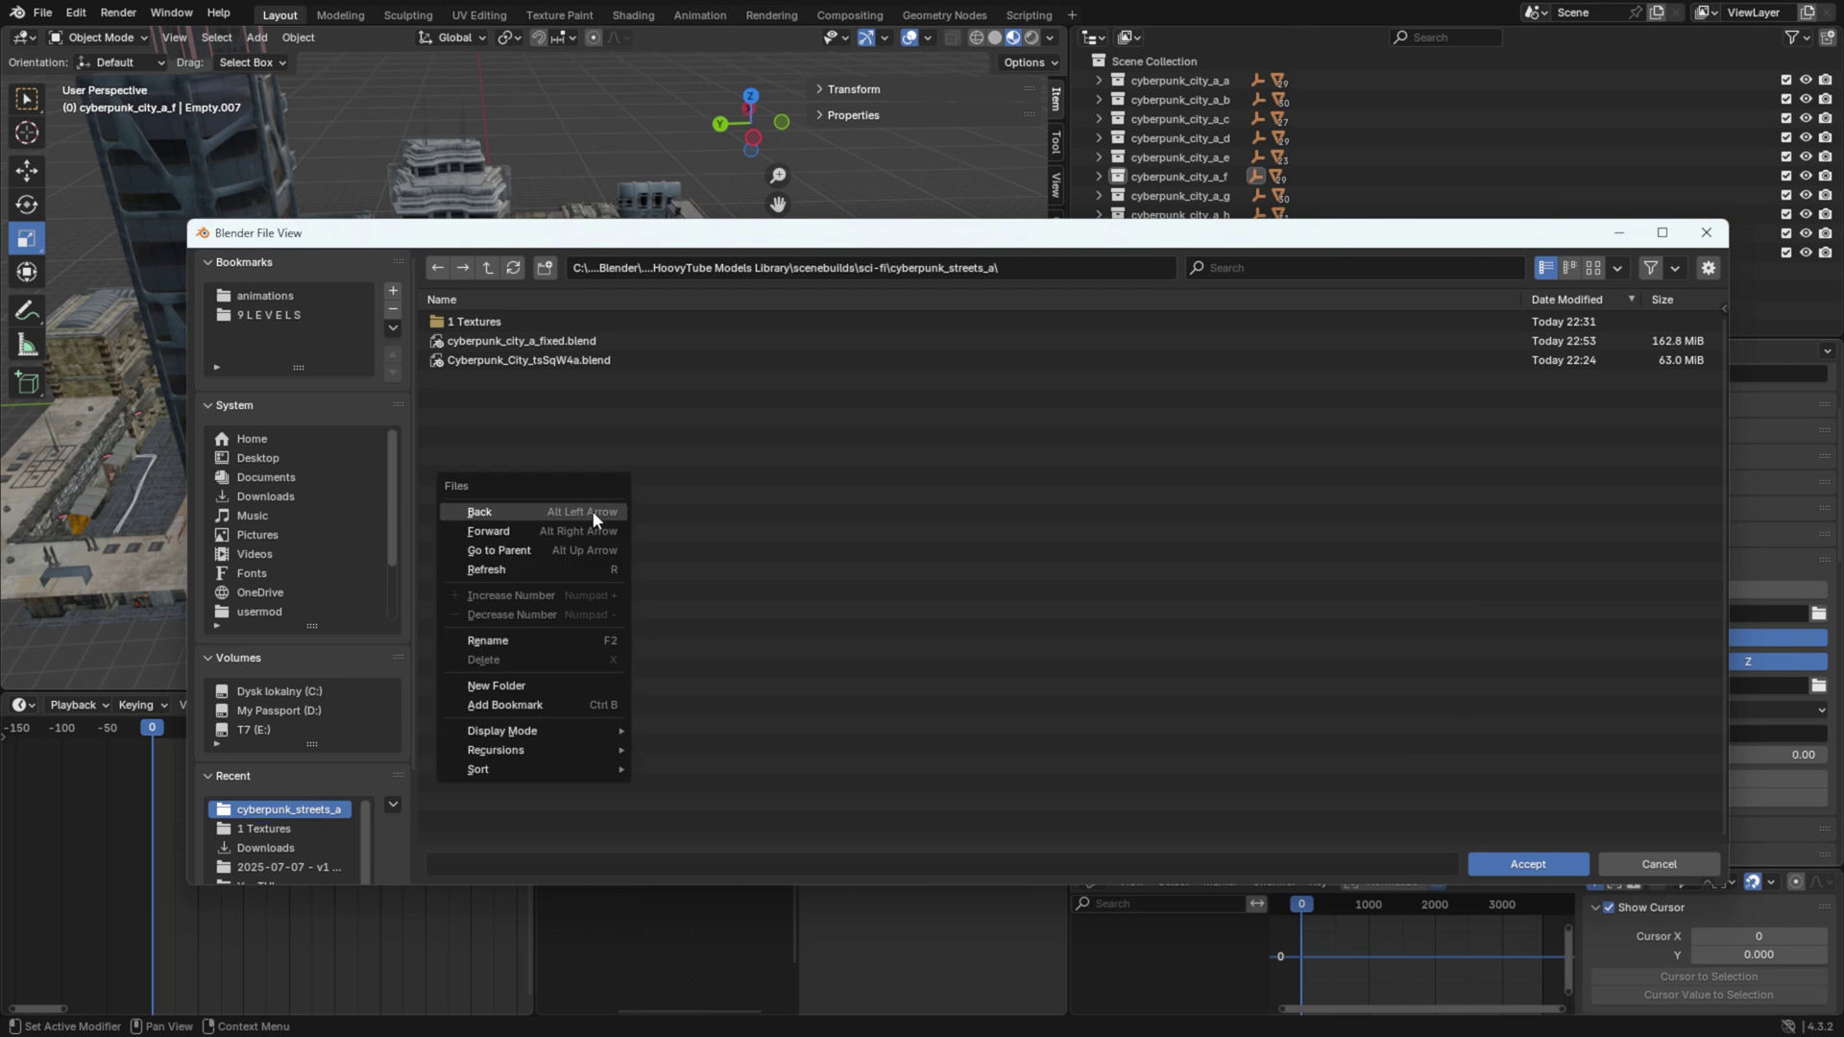
{"action": "left_click", "coordinate": [500, 686]}
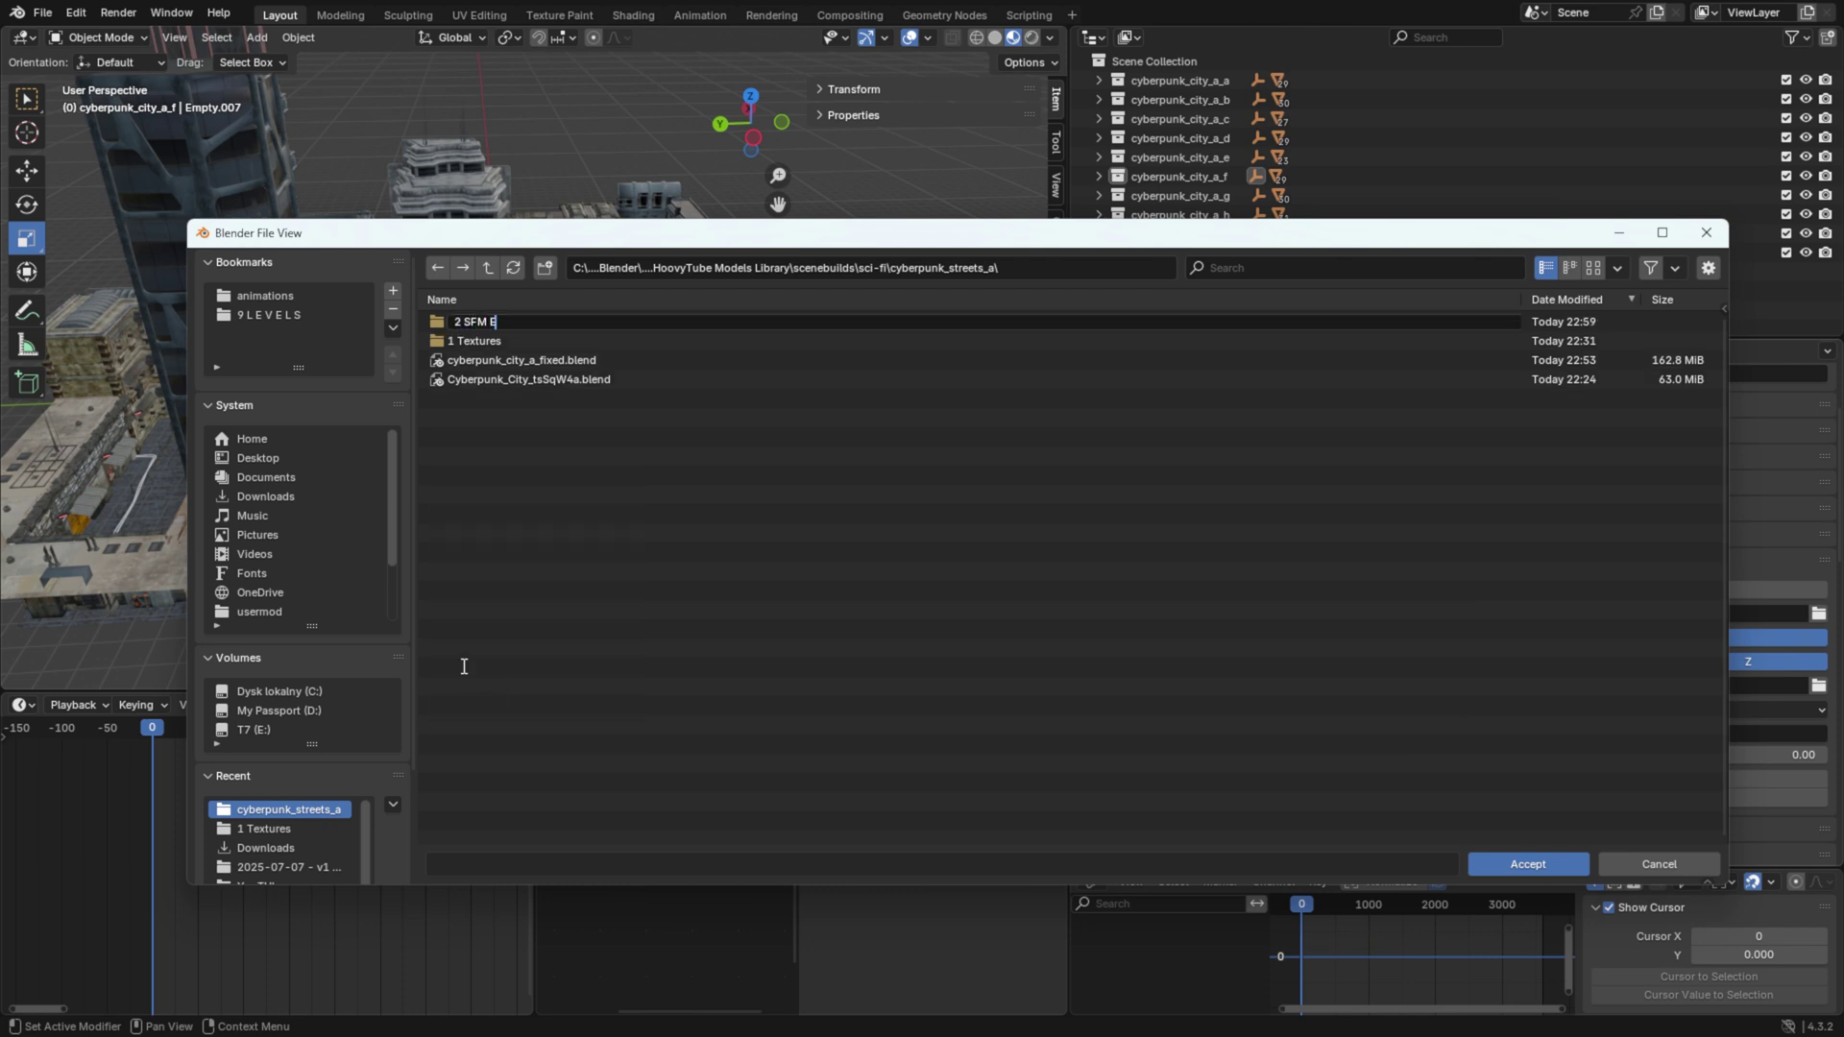
{"action": "type", "text": "2 SFM Exports"}
{"action": "key", "text": "Return"}
{"action": "double_click", "coordinate": [550, 321]}
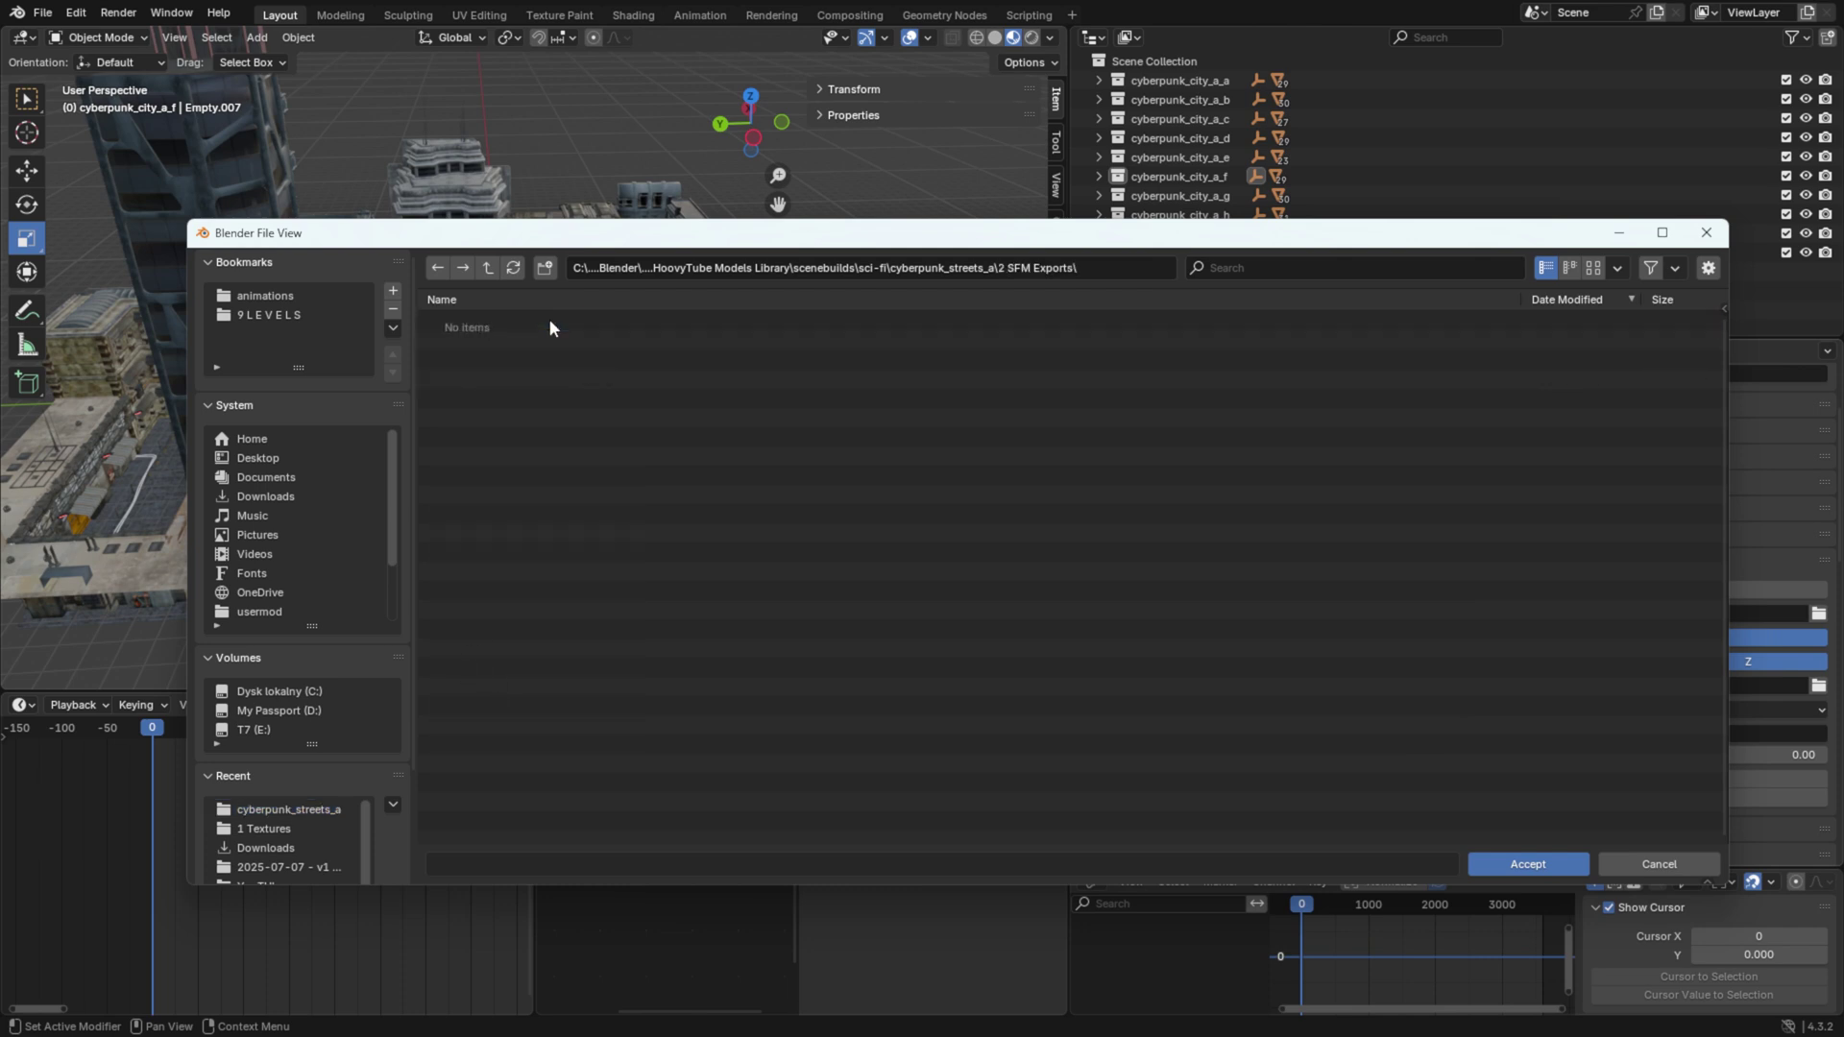
{"action": "left_click", "coordinate": [1513, 862]}
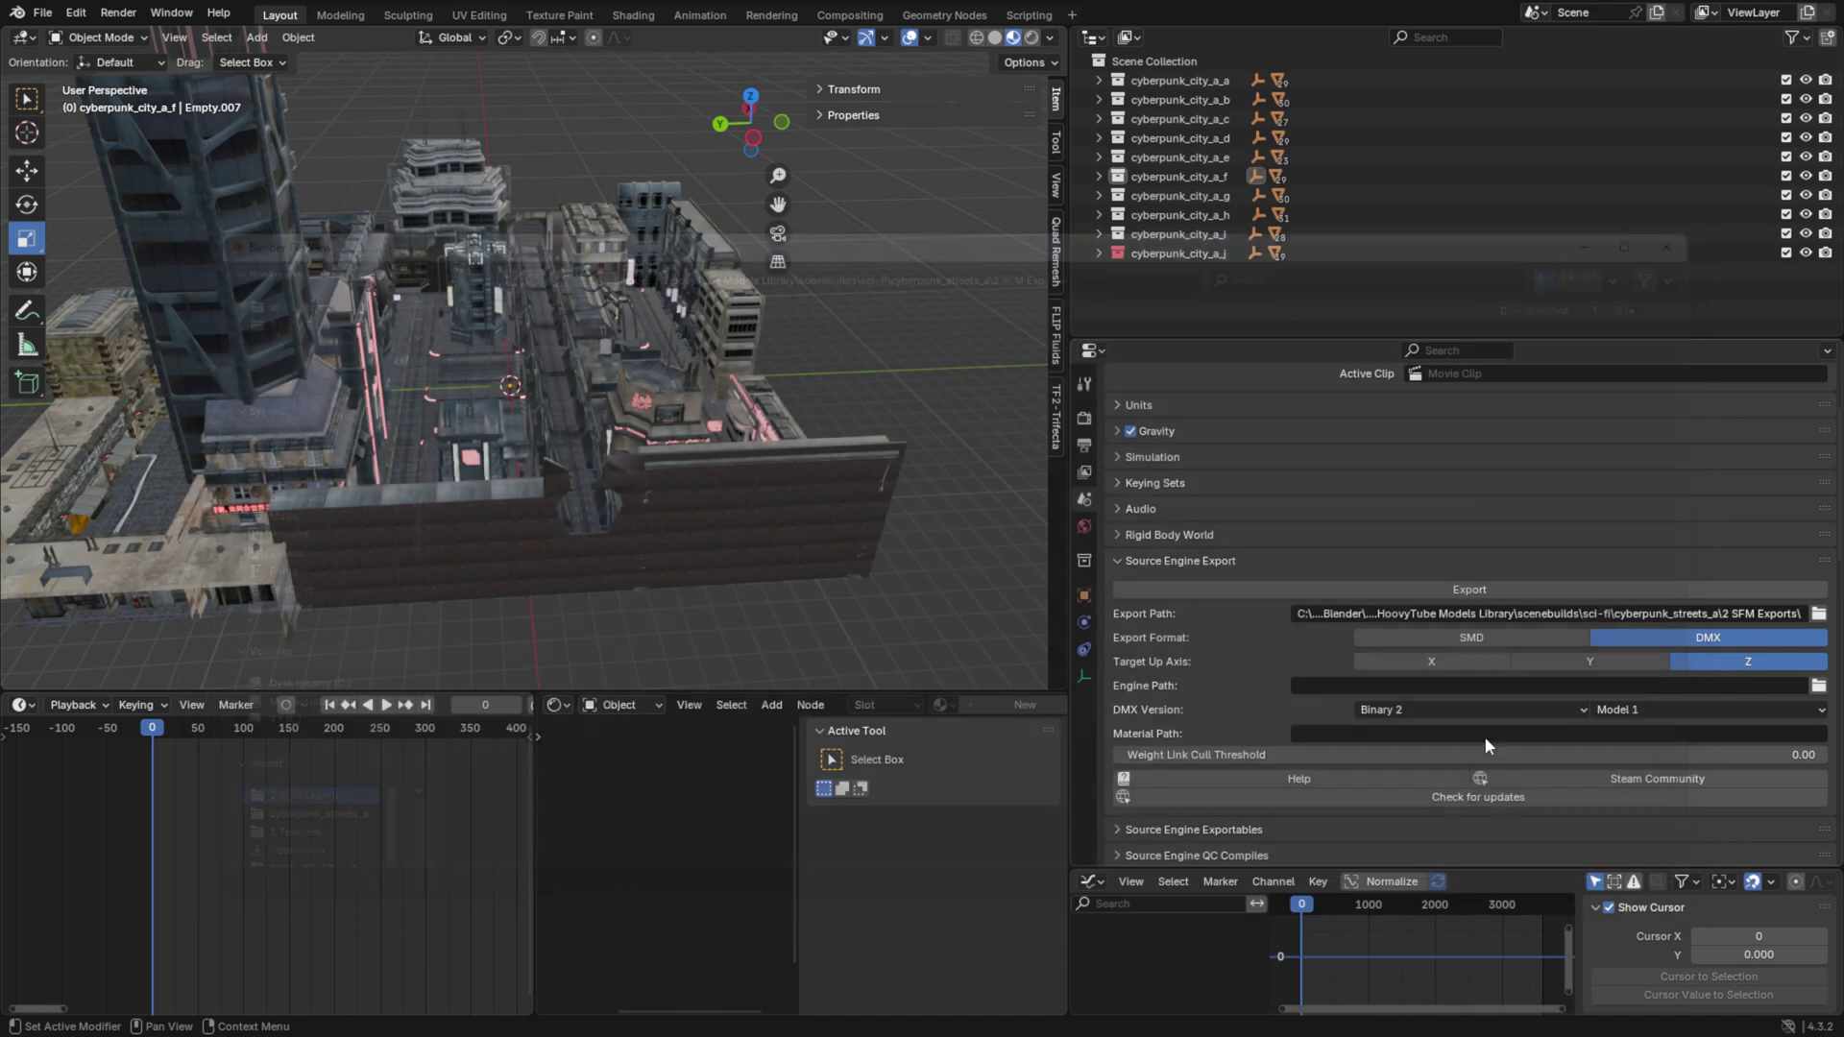
Step: Export each collection, cyberpunk_city_a_a through cyberpunk_city_a_j, as its own DMX file
{"action": "left_click", "coordinate": [1099, 81], "text": "shift"}
{"action": "left_click", "coordinate": [1162, 101]}
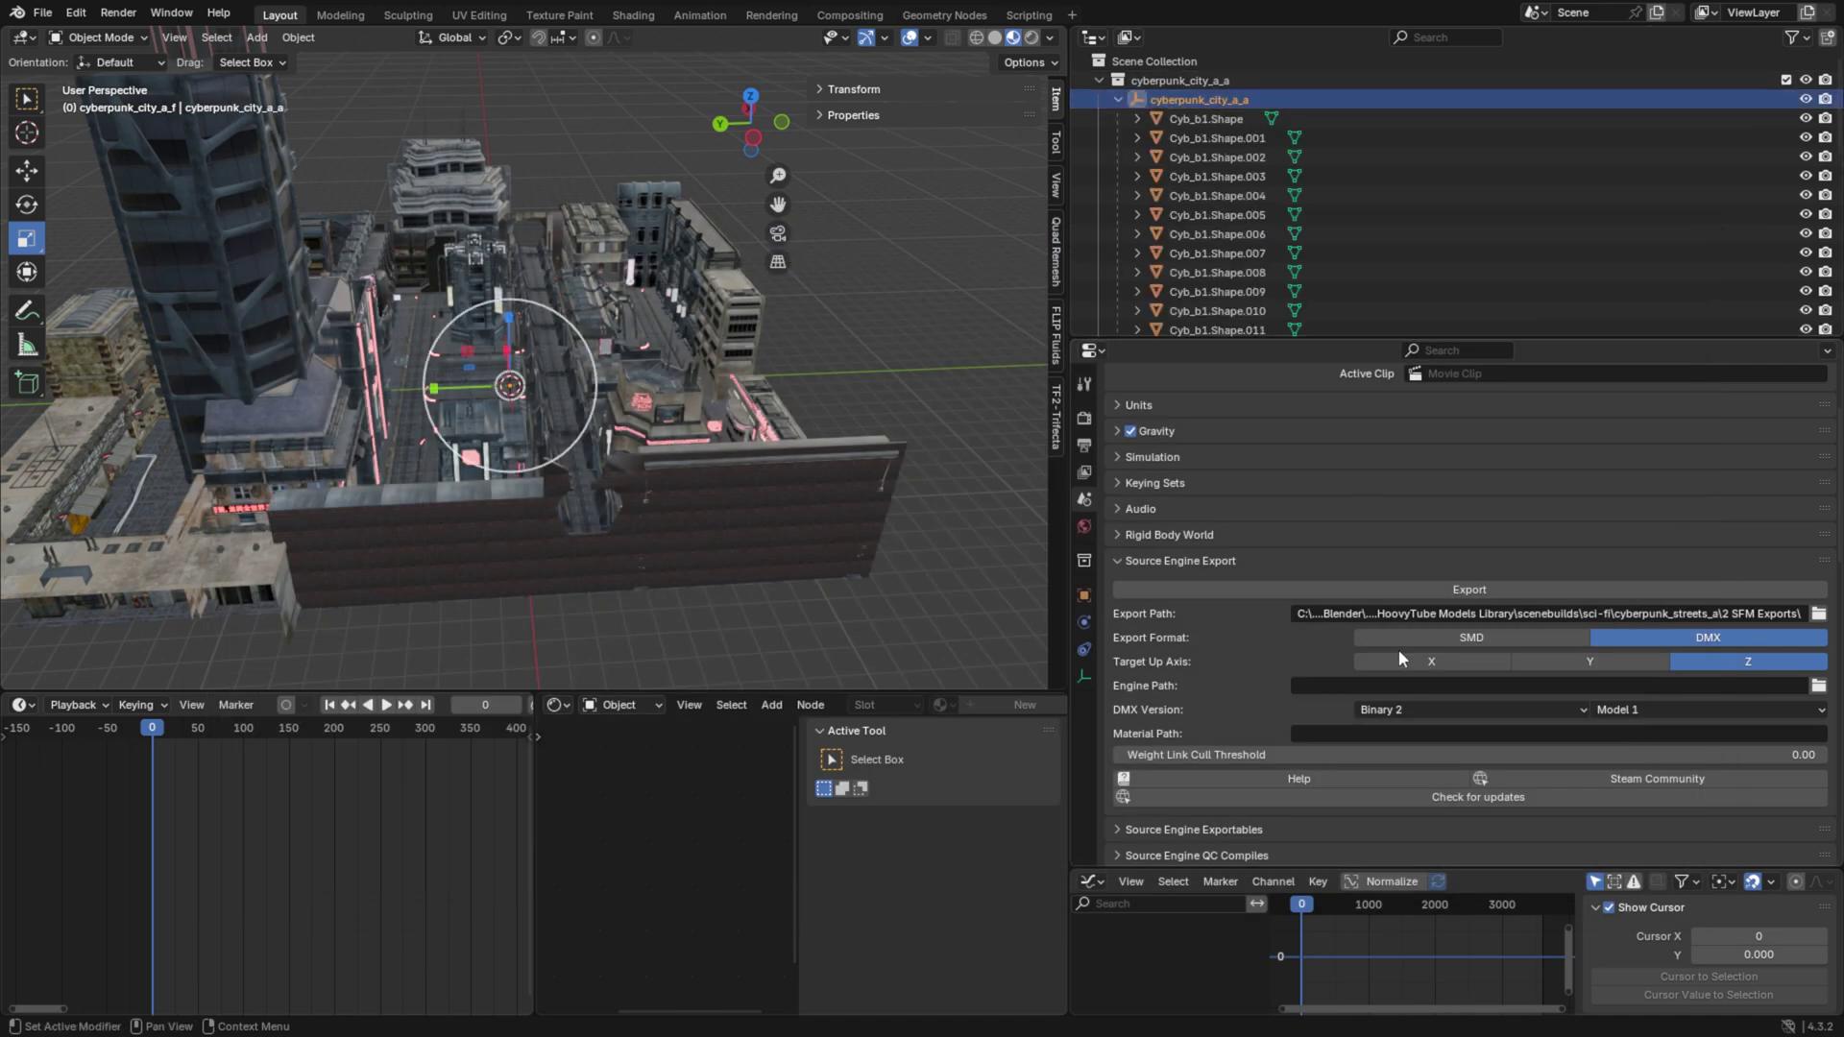
{"action": "left_click", "coordinate": [1426, 585]}
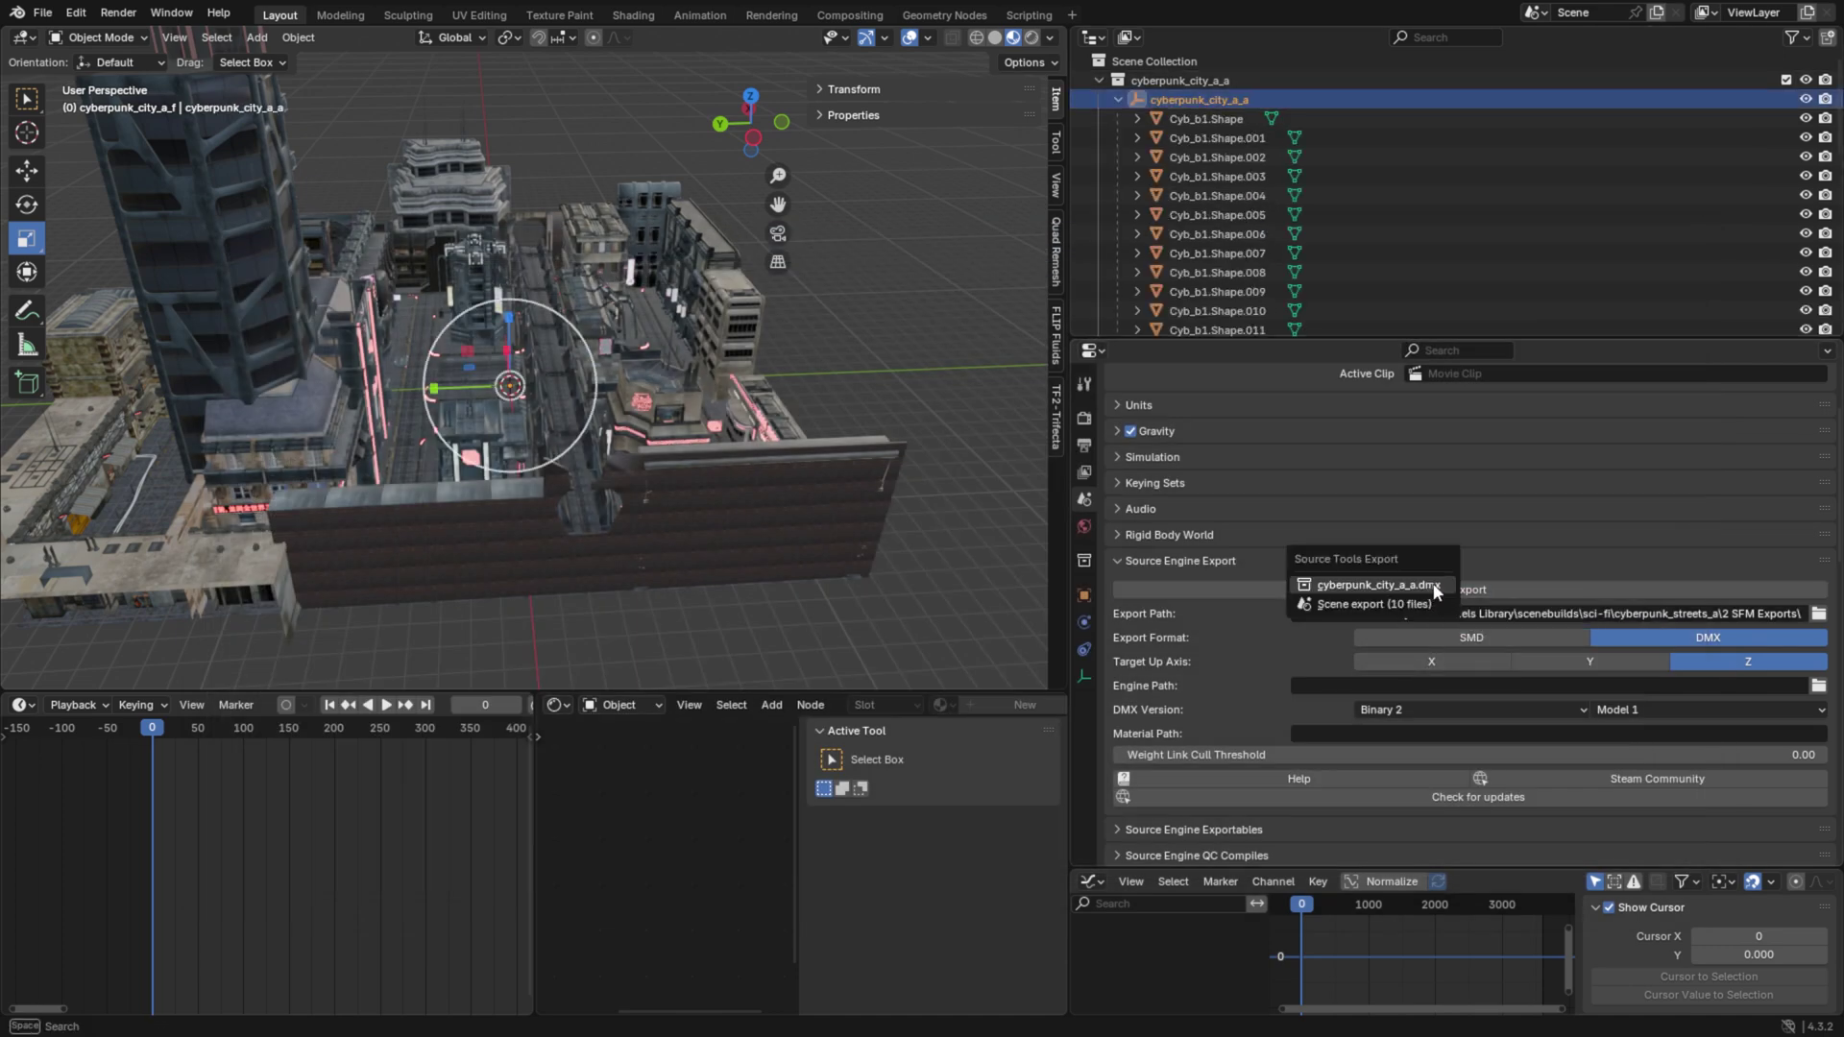
{"action": "left_click", "coordinate": [1435, 587]}
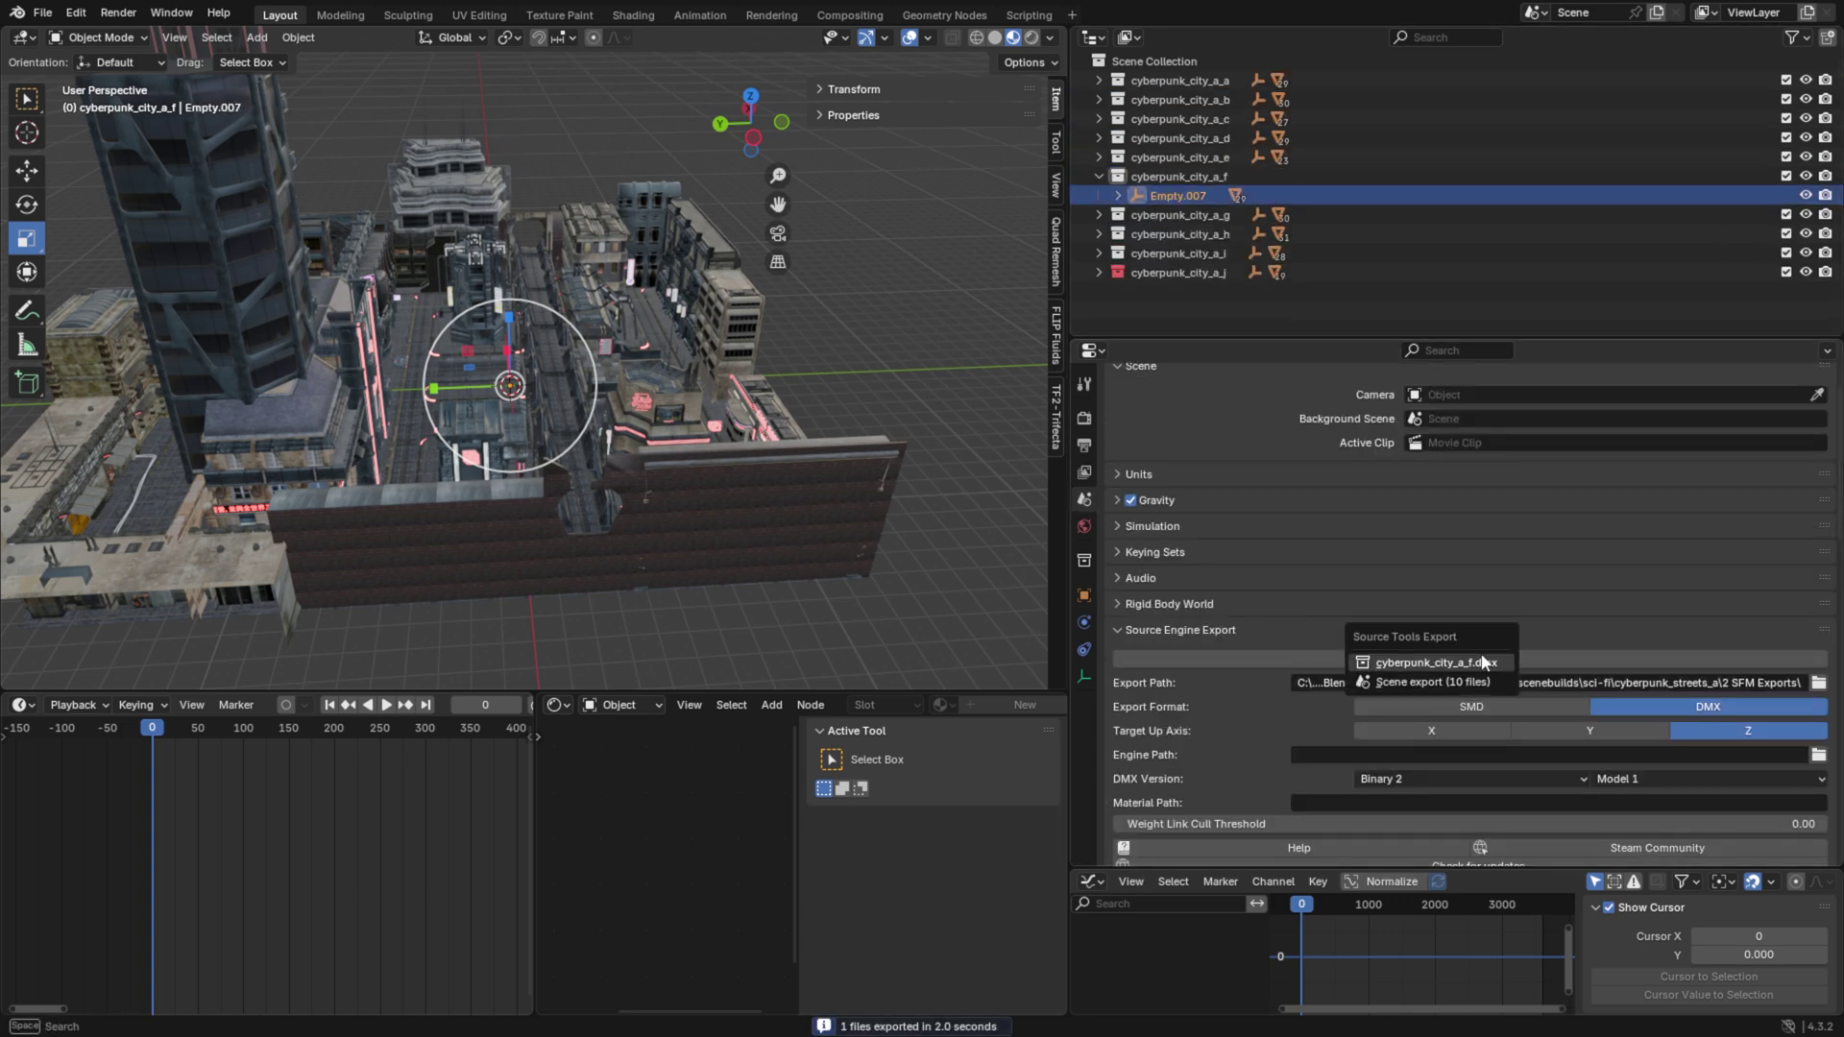
{"action": "left_click", "coordinate": [1482, 663]}
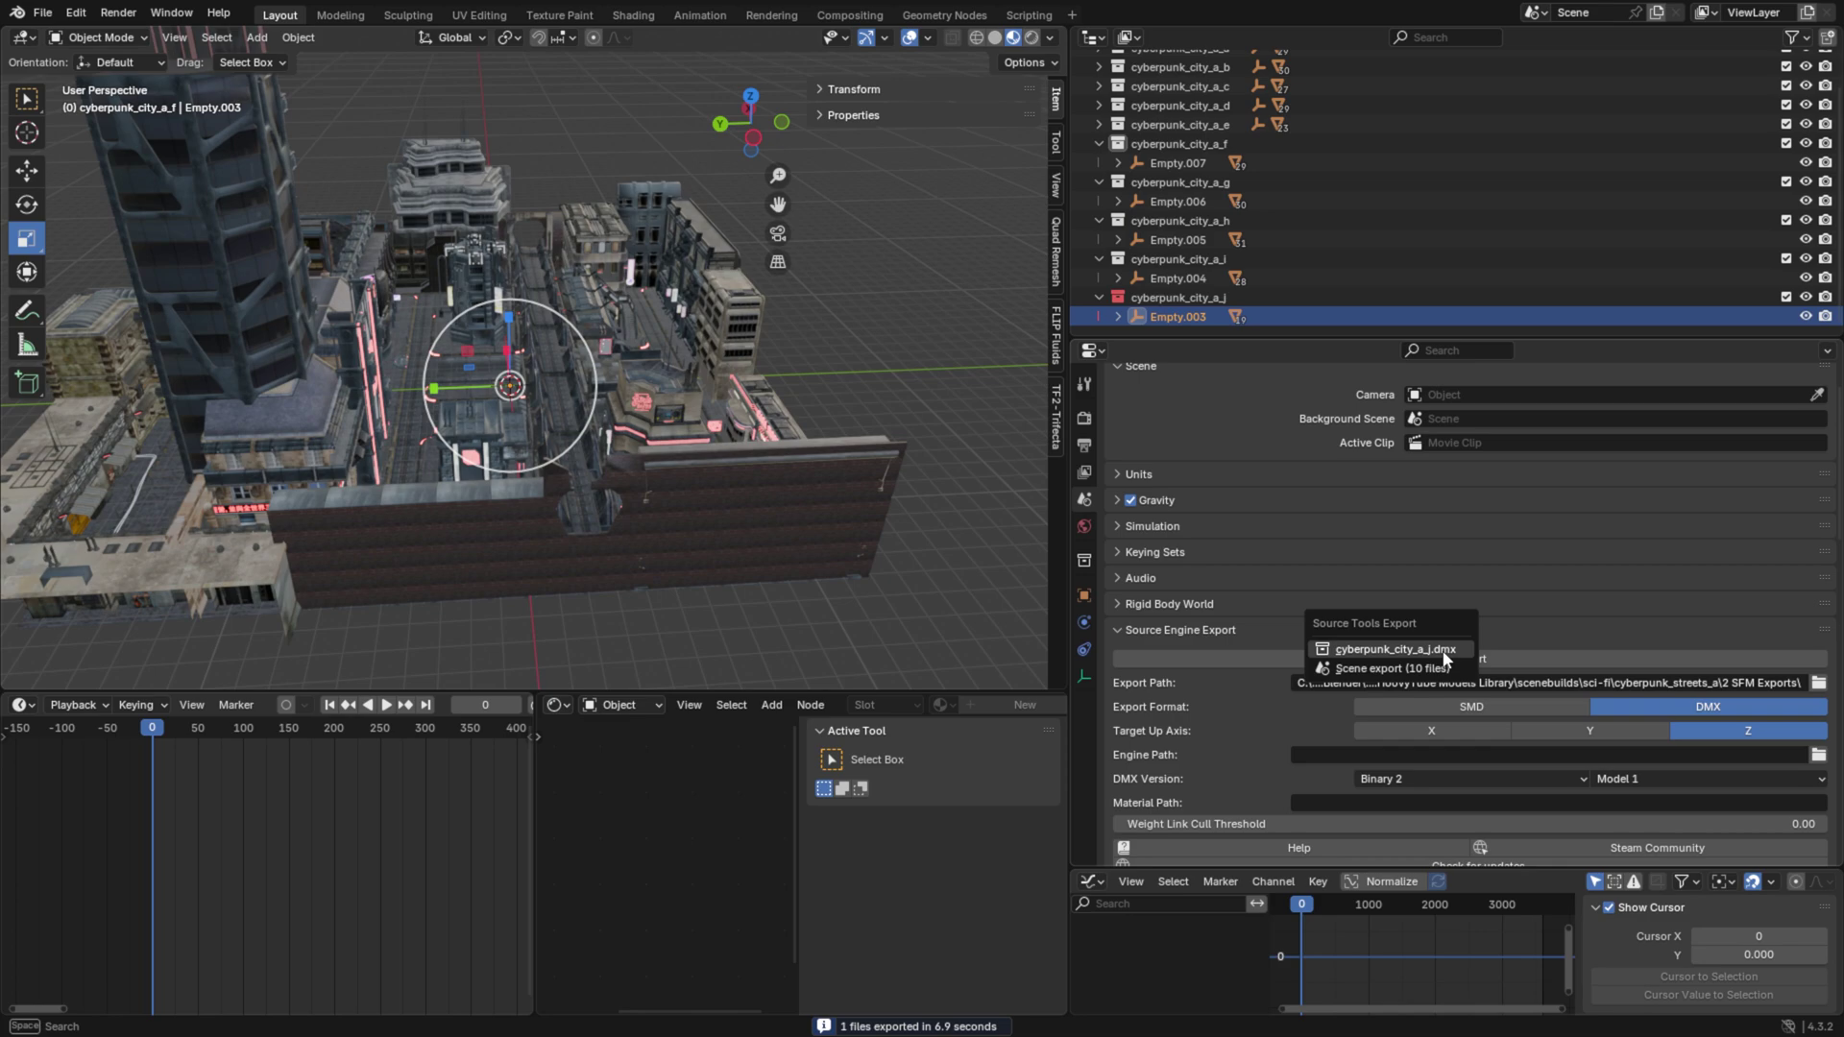
{"action": "left_click", "coordinate": [1444, 656]}
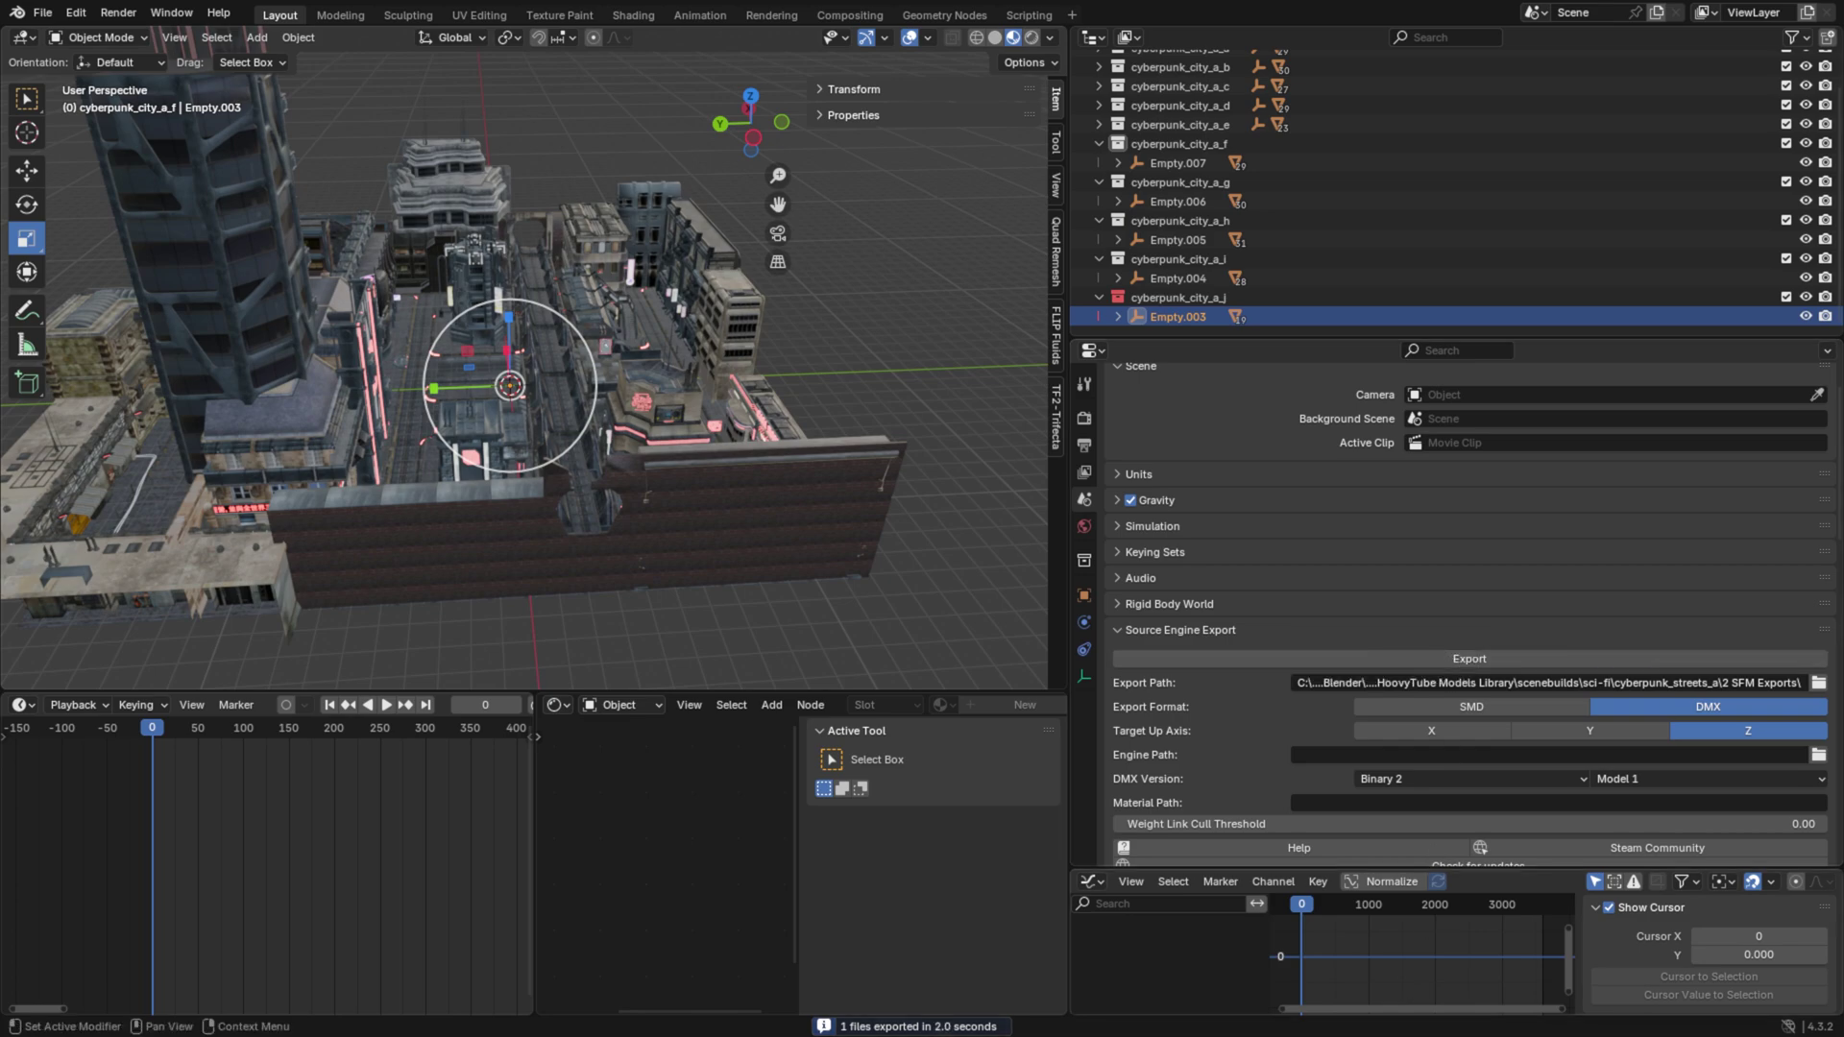
Step: Switch to File Explorer and open the 2 SFM Exports folder inside cyberpunk_streets_a
{"action": "mouse_move", "coordinate": [1054, 999]}
{"action": "left_click", "coordinate": [946, 1013]}
{"action": "left_click", "coordinate": [1210, 200]}
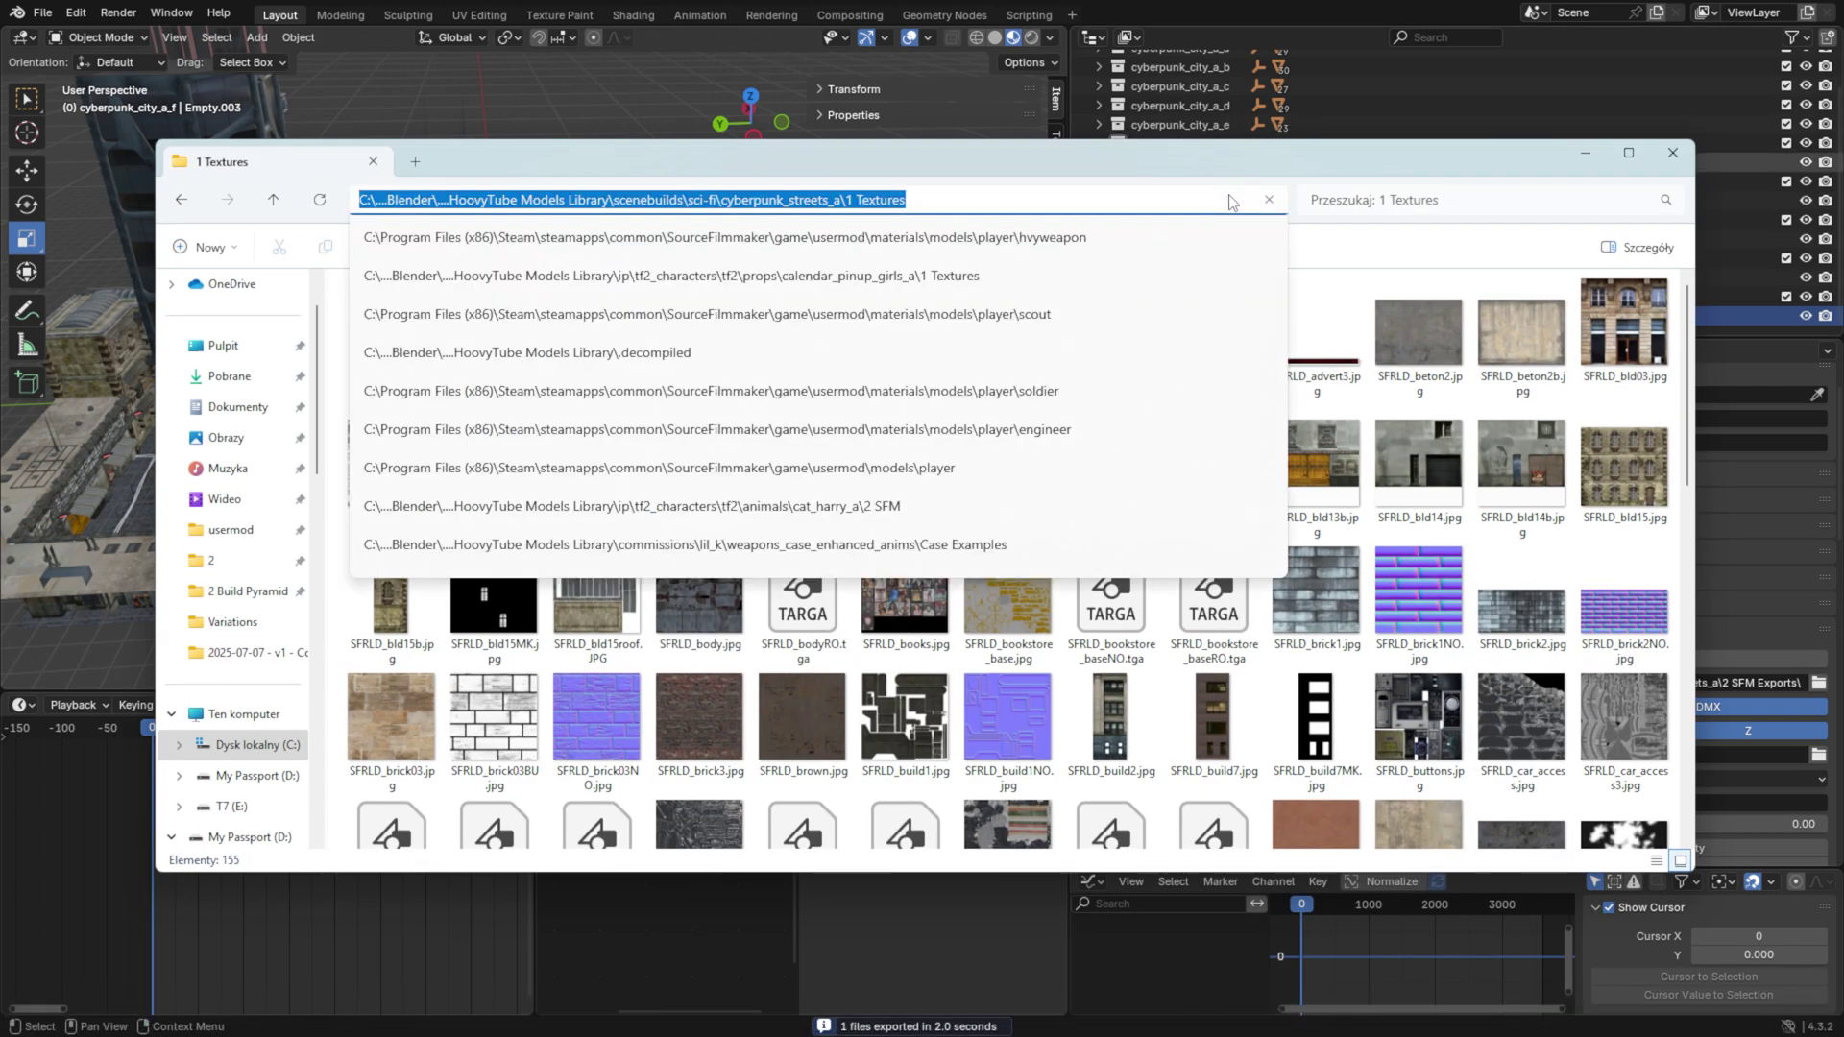
{"action": "type", "text": "C:\\...Blender\\...HoovyTube Models Library\\scenebuilds\\sci-fi\\cyberpunk_streets_a\\2 SFM Exports\\"}
{"action": "key", "text": "Return"}
Step: Paste a copy of base_circular_design_a.qc into the 2 SFM Exports folder
{"action": "left_click", "coordinate": [1735, 240]}
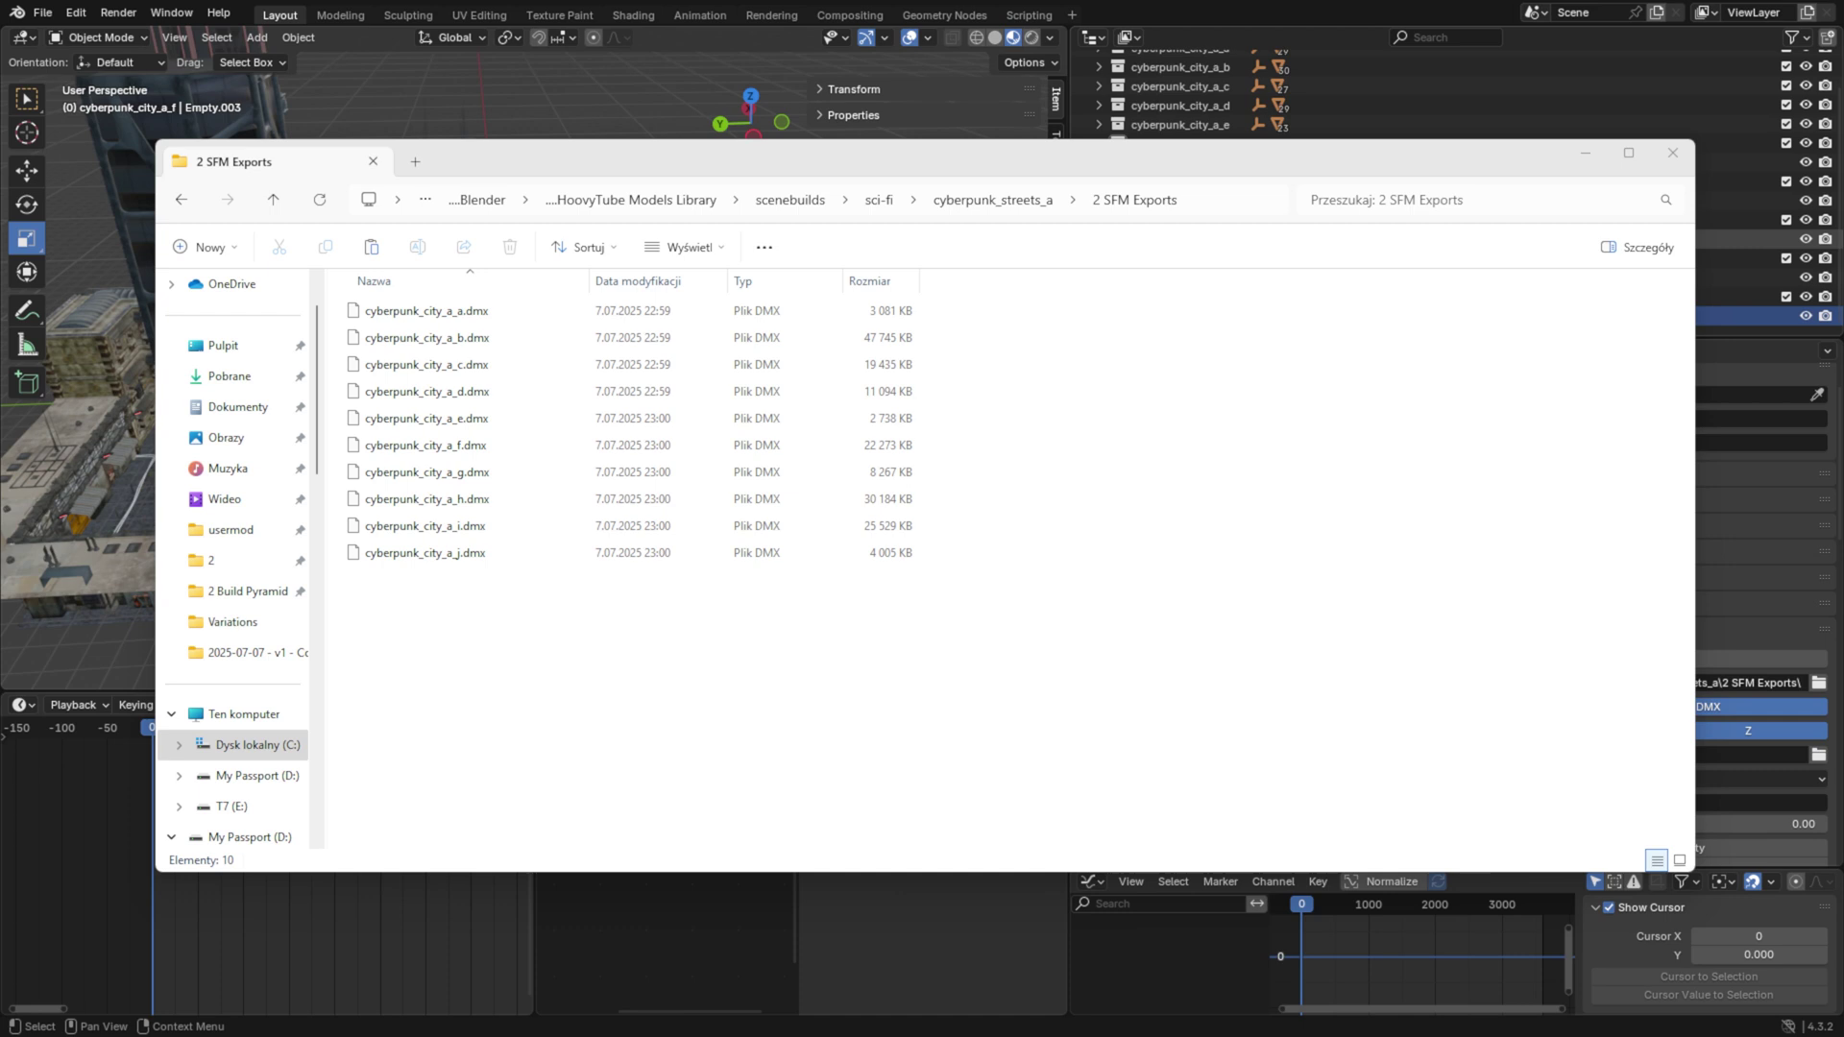
{"action": "left_click", "coordinate": [1210, 744]}
{"action": "key", "text": "ctrl+v"}
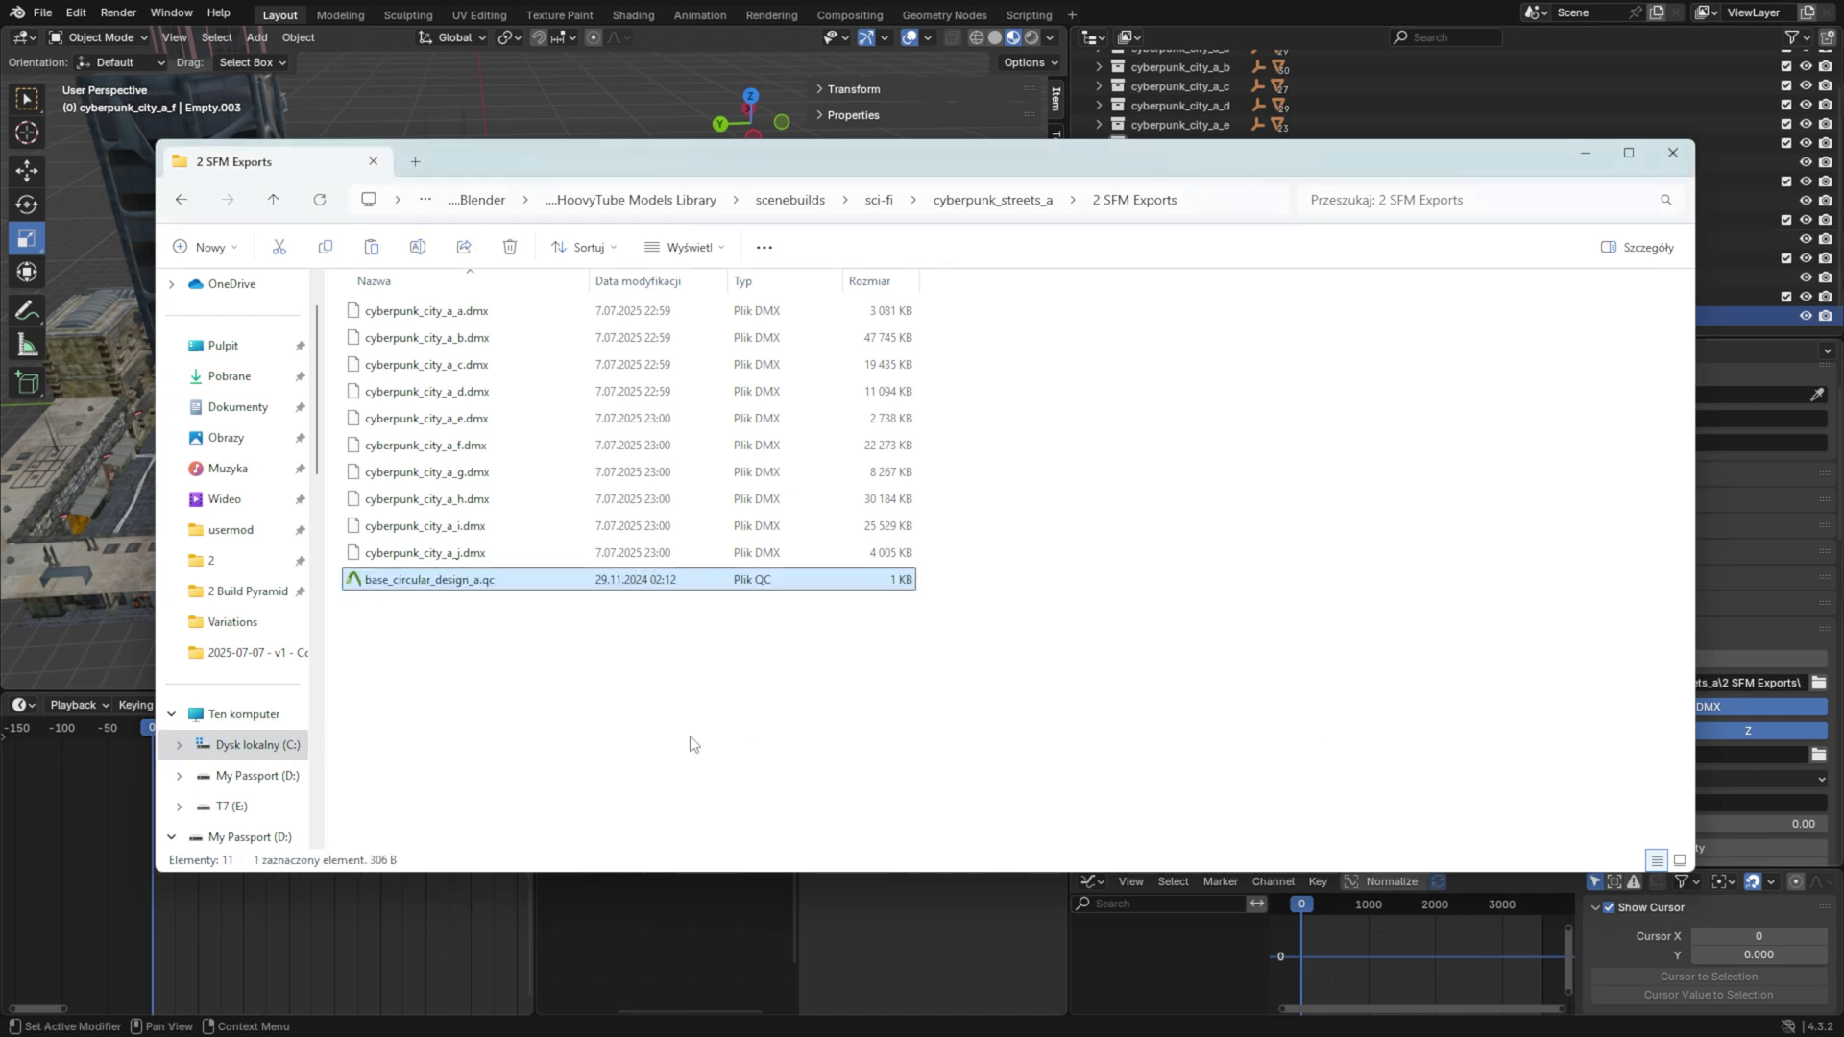
Step: Show the files as large icons and rename base_circular_design_a.qc as cyberpunk_city_a_a.qc, copying the name from the matching DMX file
{"action": "scroll", "coordinate": [691, 745], "scroll_direction": "up", "scroll_amount": 5, "text": "ctrl"}
{"action": "left_click", "coordinate": [426, 385]}
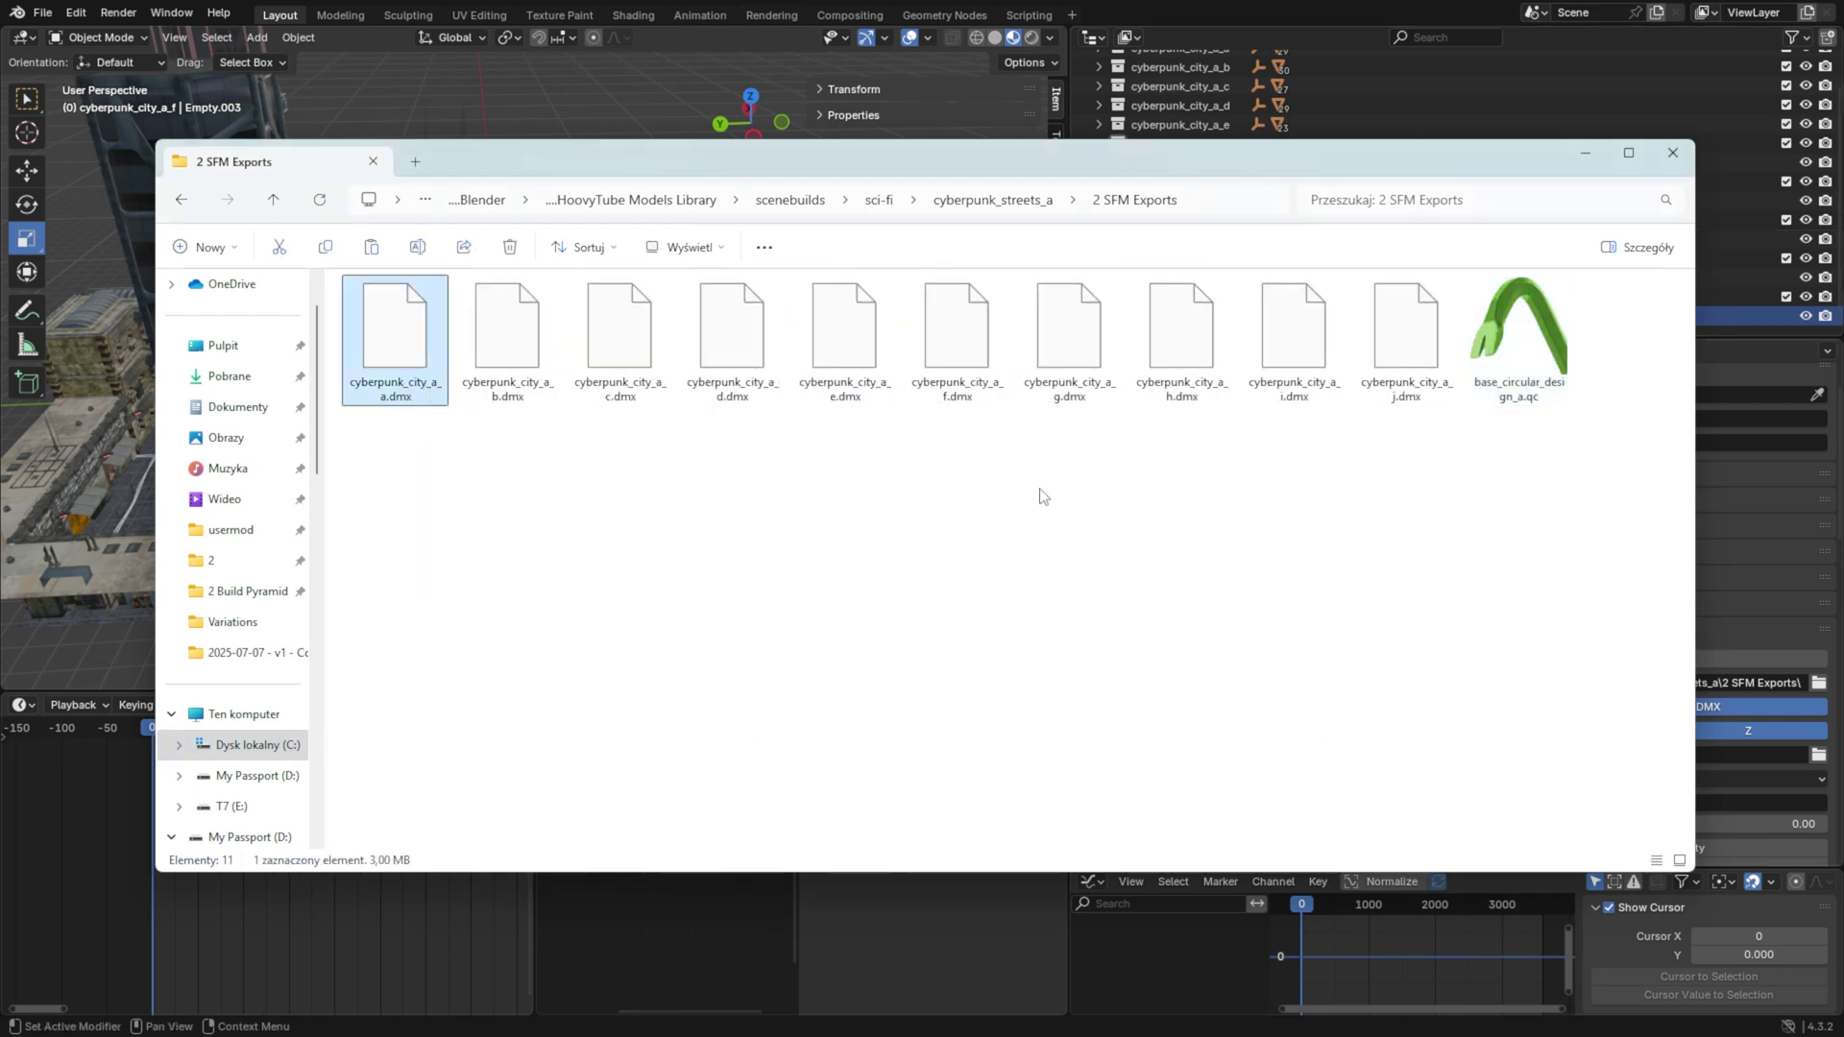
{"action": "key", "text": "F2"}
{"action": "key", "text": "ctrl+c"}
{"action": "left_click", "coordinate": [1527, 386]}
{"action": "key", "text": "F2"}
{"action": "key", "text": "ctrl+v"}
{"action": "left_click", "coordinate": [1482, 470]}
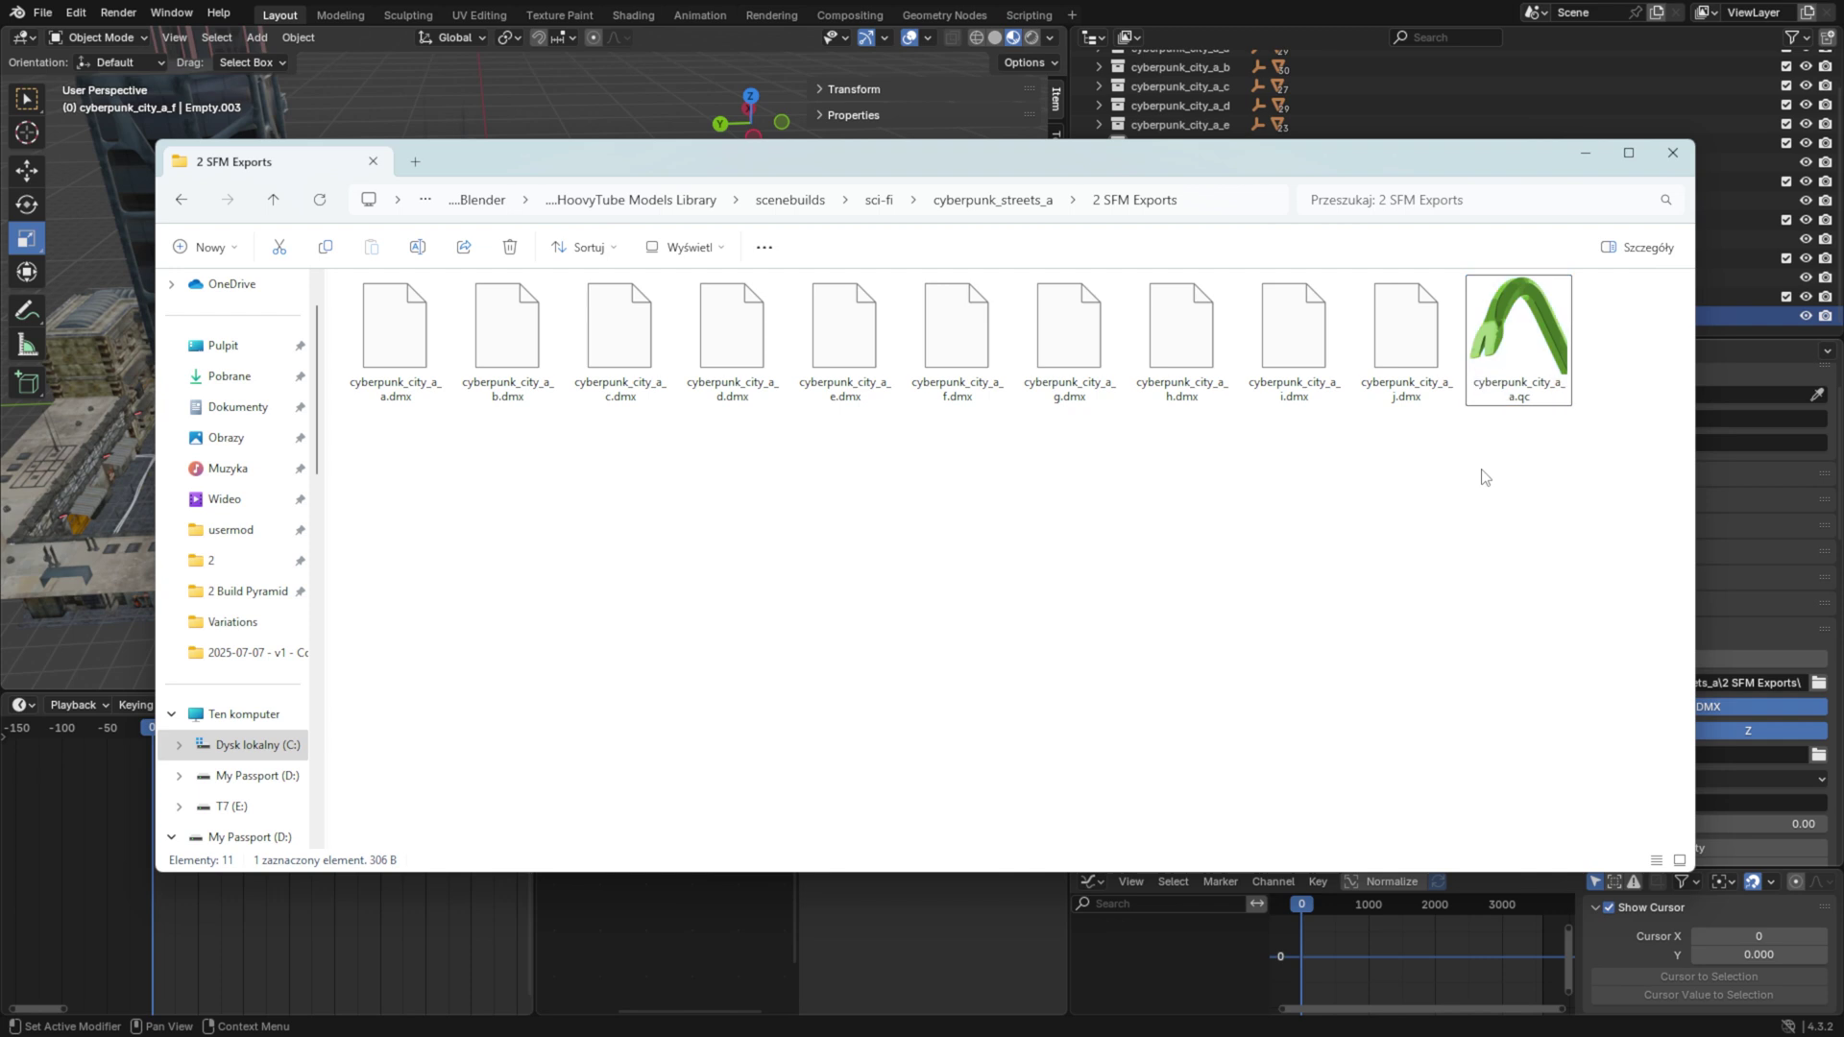
Step: Open cyberpunk_city_a_a.qc in Notepad++ and place its window over the export folder
{"action": "right_click", "coordinate": [1522, 338]}
{"action": "left_click", "coordinate": [1589, 660]}
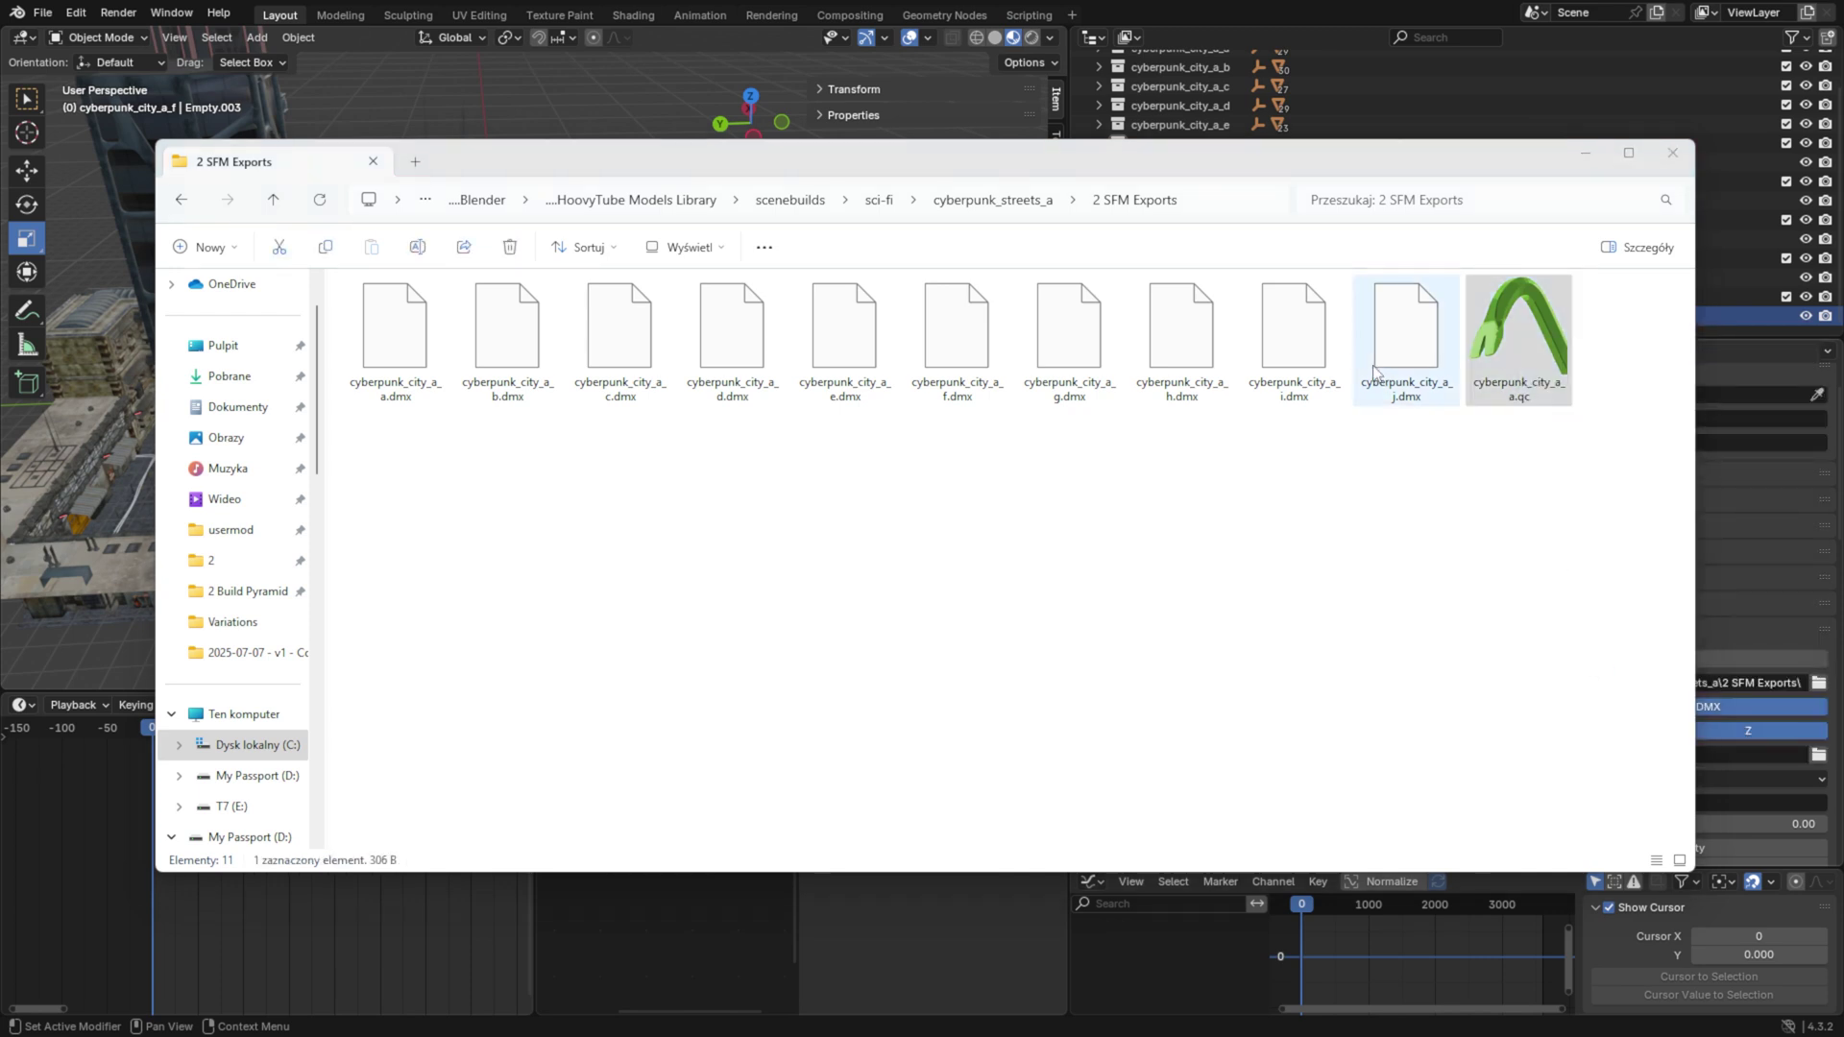
{"action": "left_click_drag", "start_coordinate": [1843, 384], "coordinate": [881, 427]}
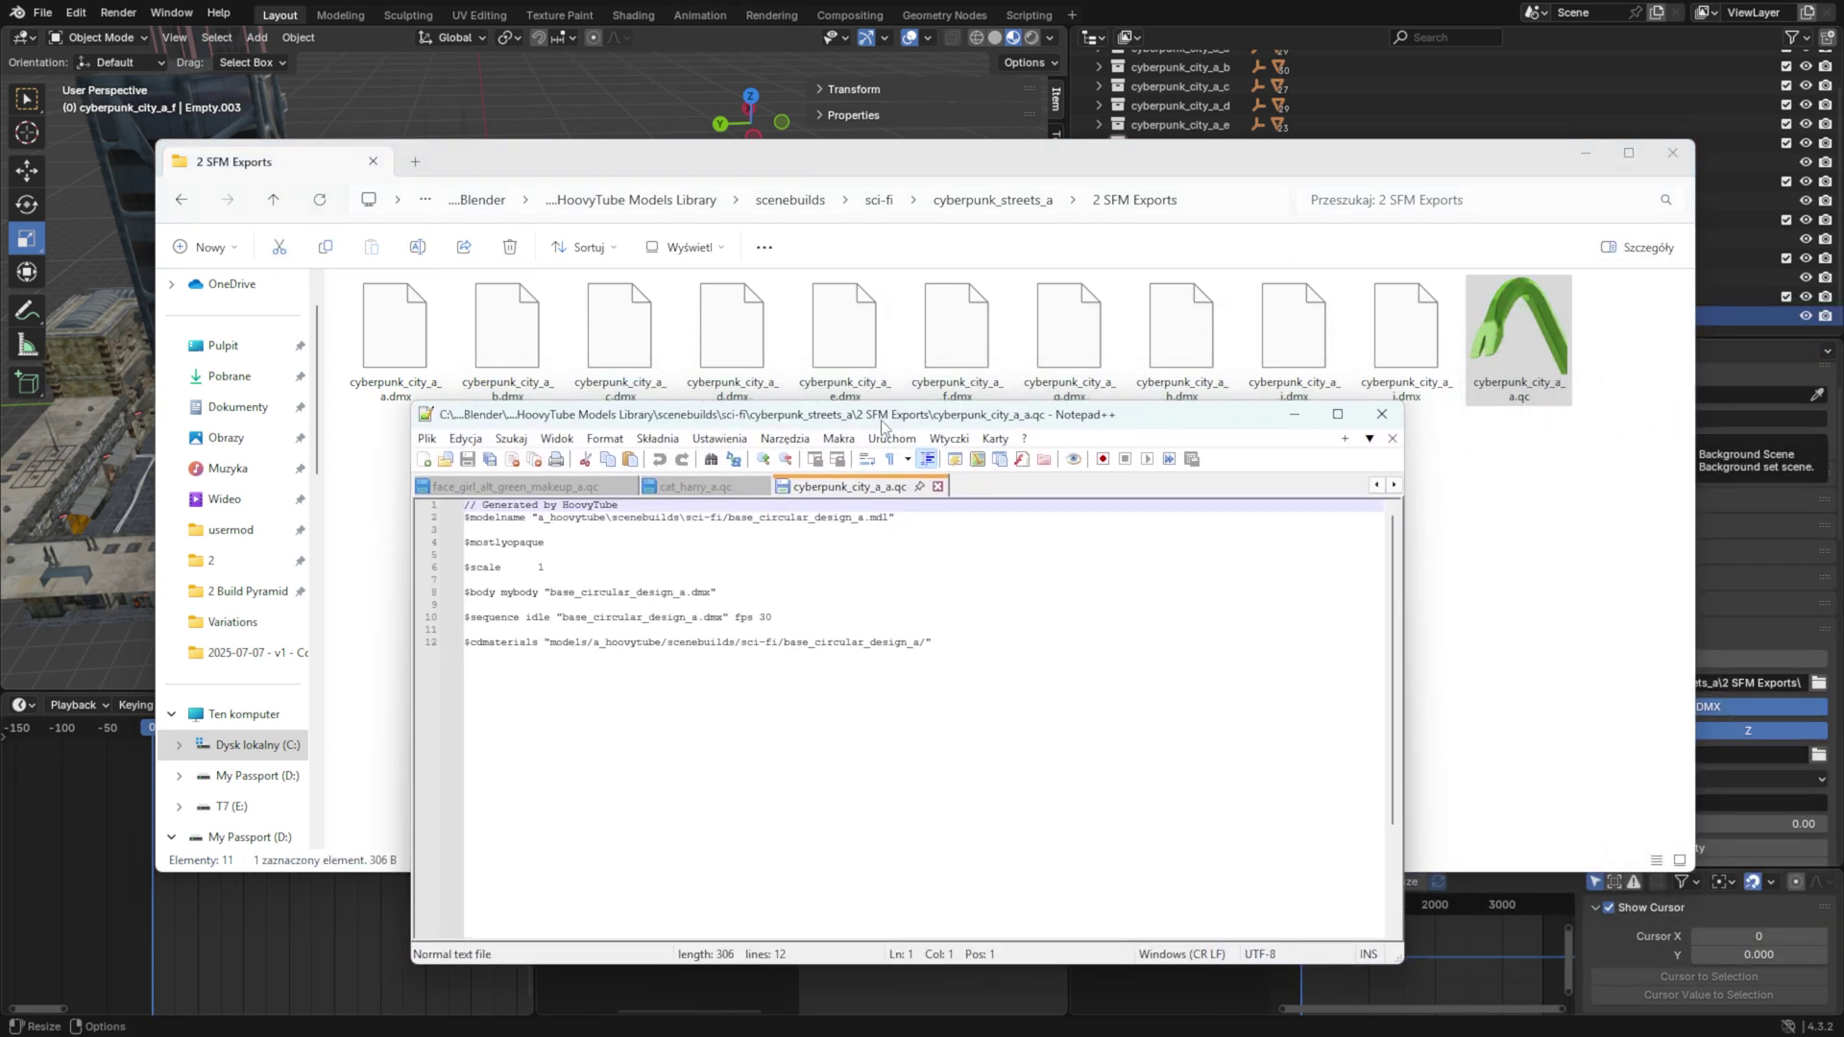
Step: Replace base_circular_design_a with cyberpunk_city_a_a in the modelname, body and idle sequence lines of the QC file
{"action": "left_click_drag", "start_coordinate": [863, 525], "coordinate": [731, 525]}
{"action": "key", "text": "ctrl+v"}
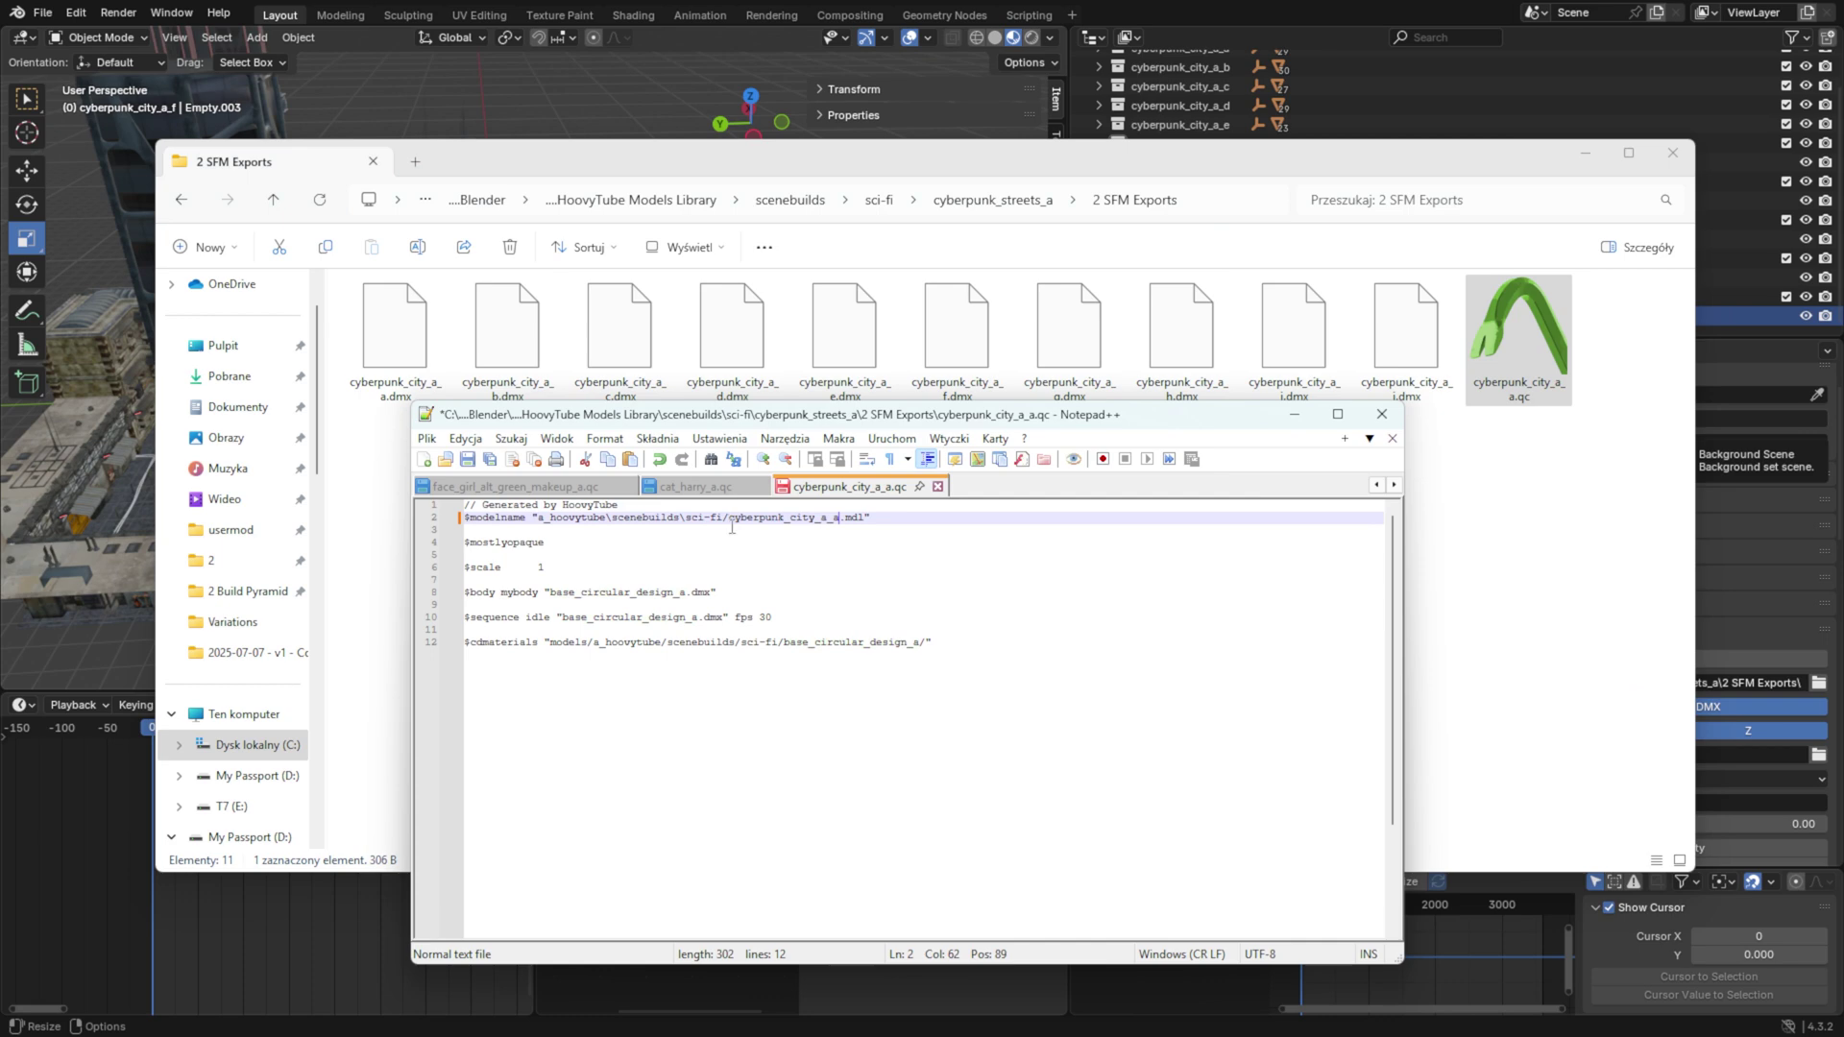
{"action": "left_click_drag", "start_coordinate": [682, 593], "coordinate": [550, 593]}
{"action": "key", "text": "ctrl+v"}
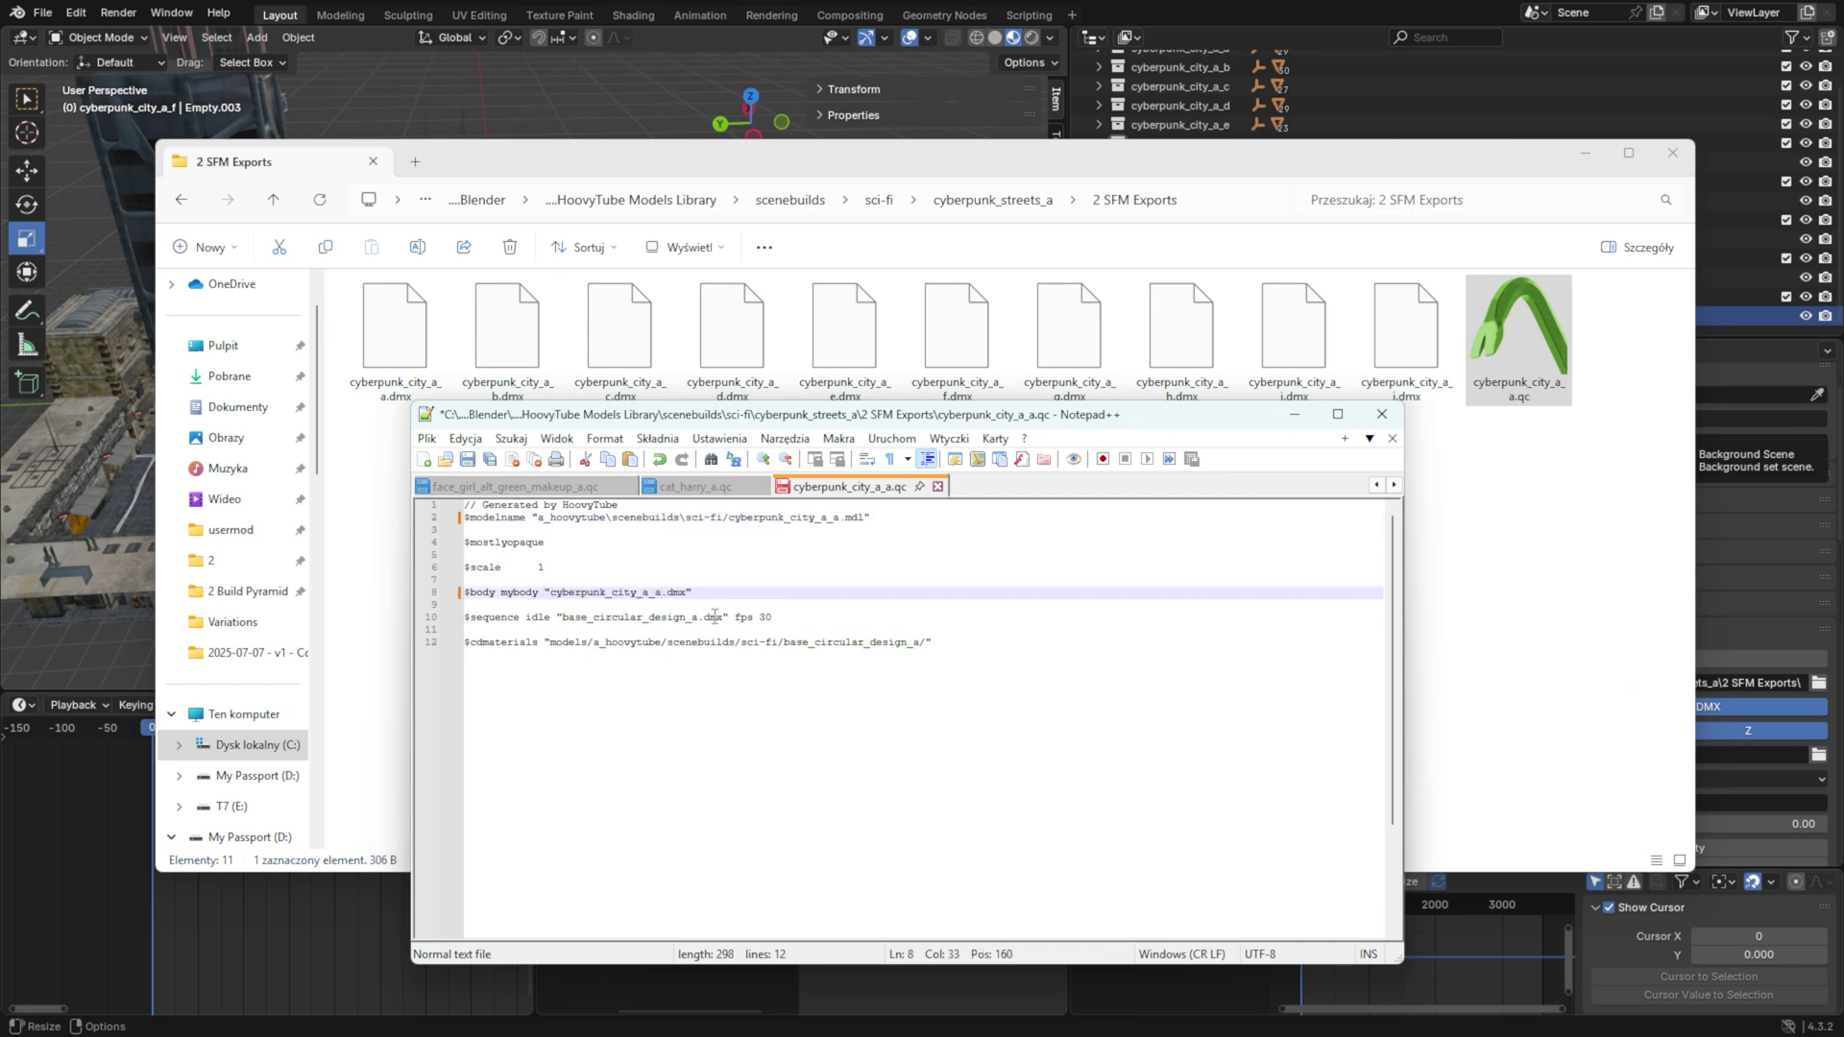
{"action": "left_click_drag", "start_coordinate": [698, 618], "coordinate": [564, 617]}
{"action": "key", "text": "ctrl+v"}
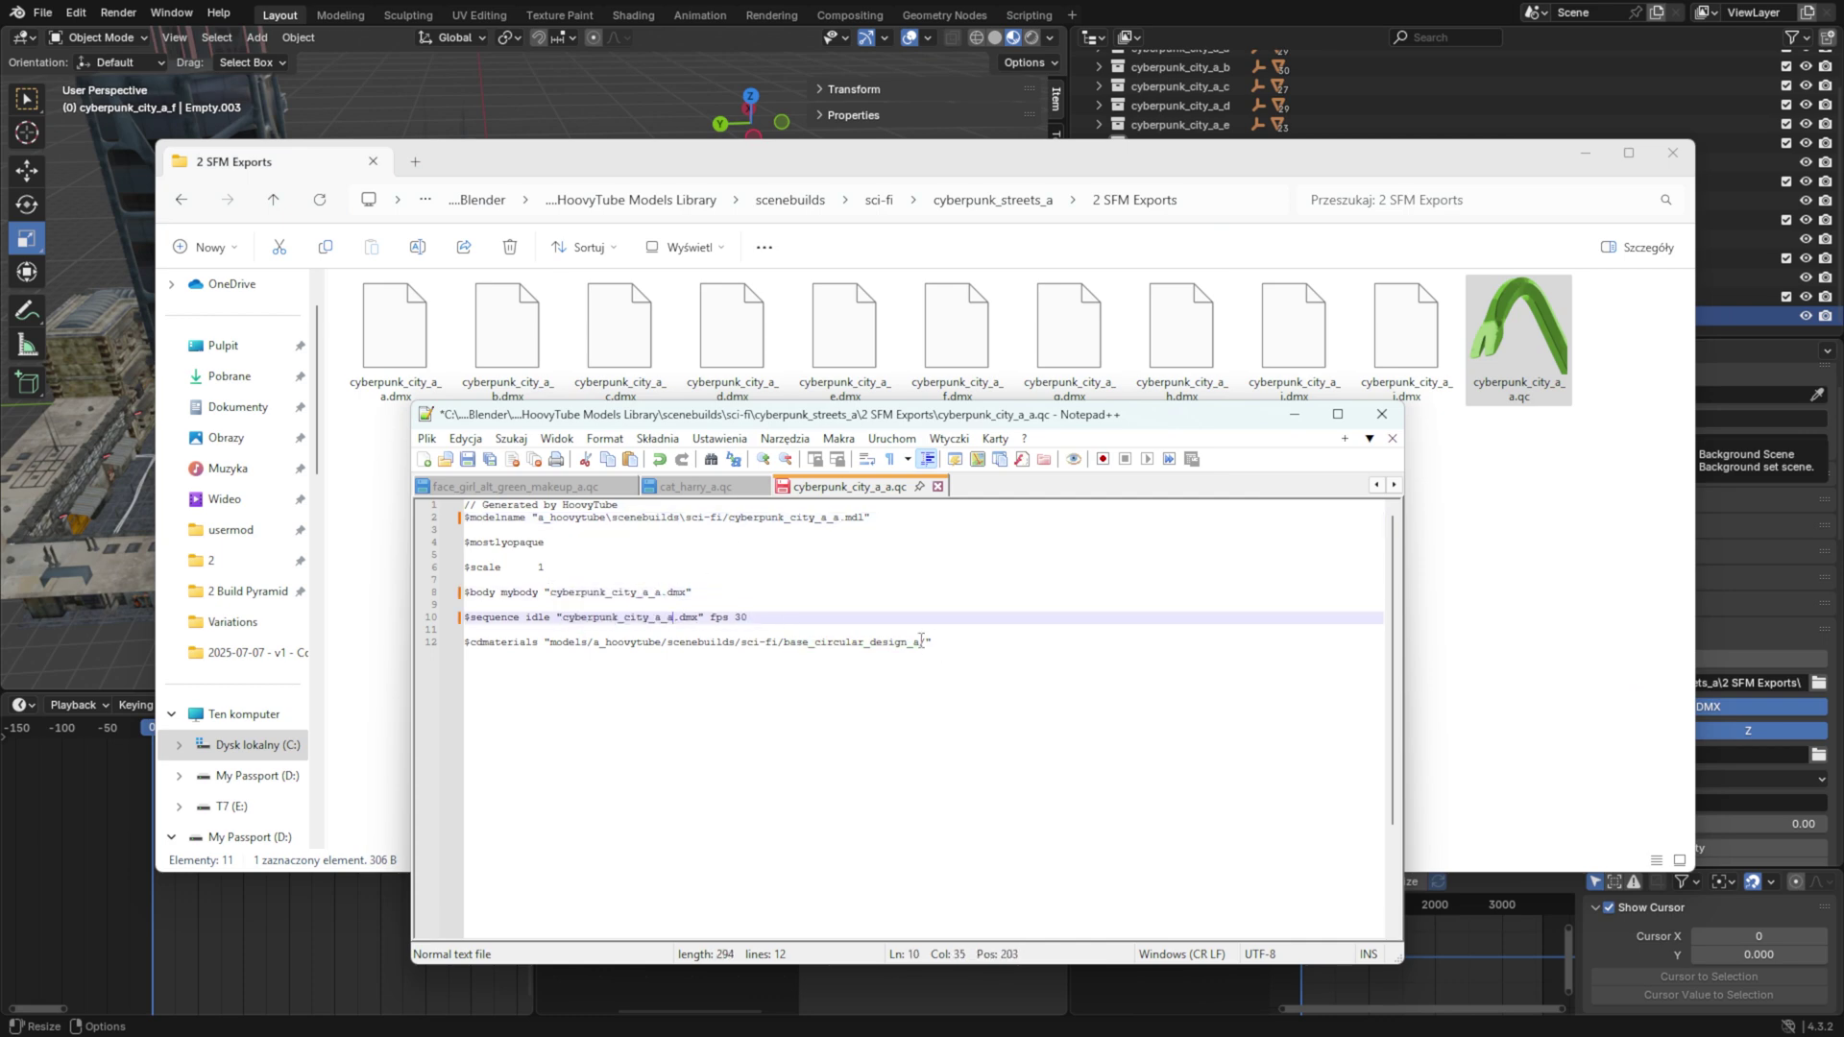
Step: Set the final folder of the cdmaterials path to cyberpunk_city_a, then save the QC file and close it
{"action": "left_click_drag", "start_coordinate": [919, 643], "coordinate": [782, 644]}
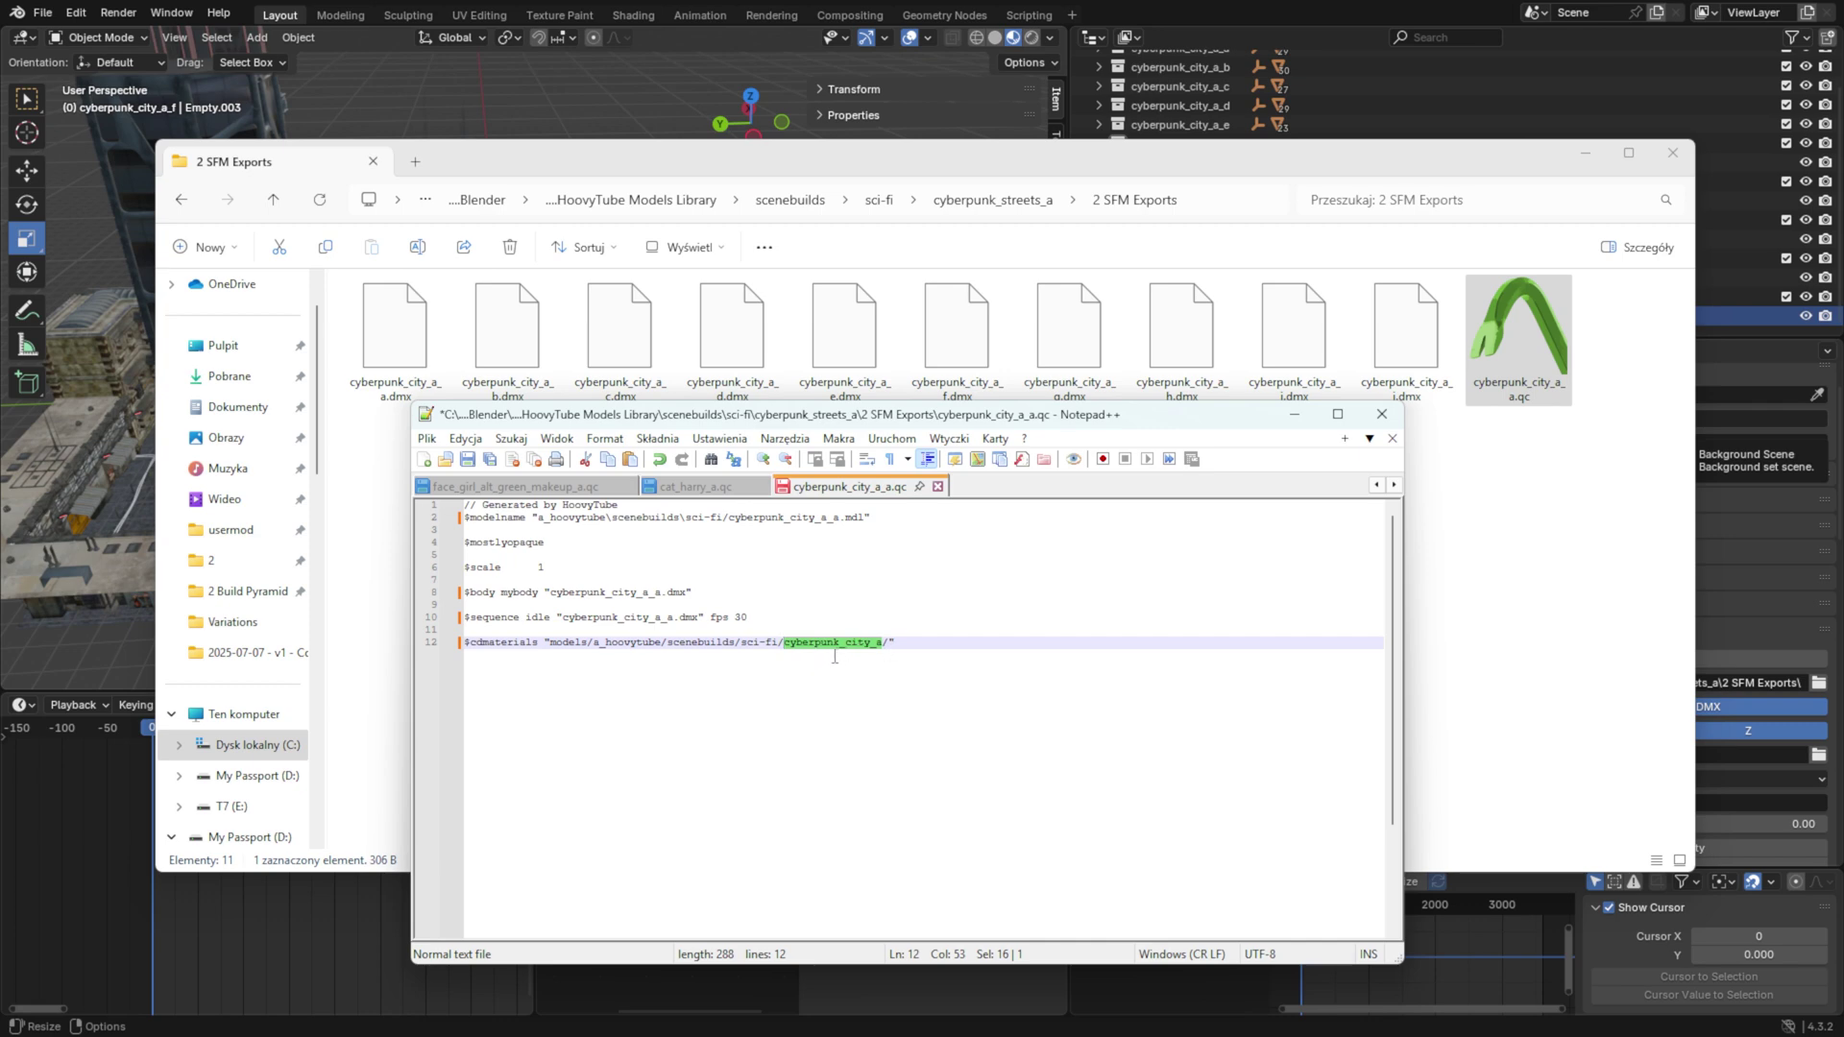
{"action": "key", "text": "ctrl+s"}
{"action": "left_click", "coordinate": [1381, 414]}
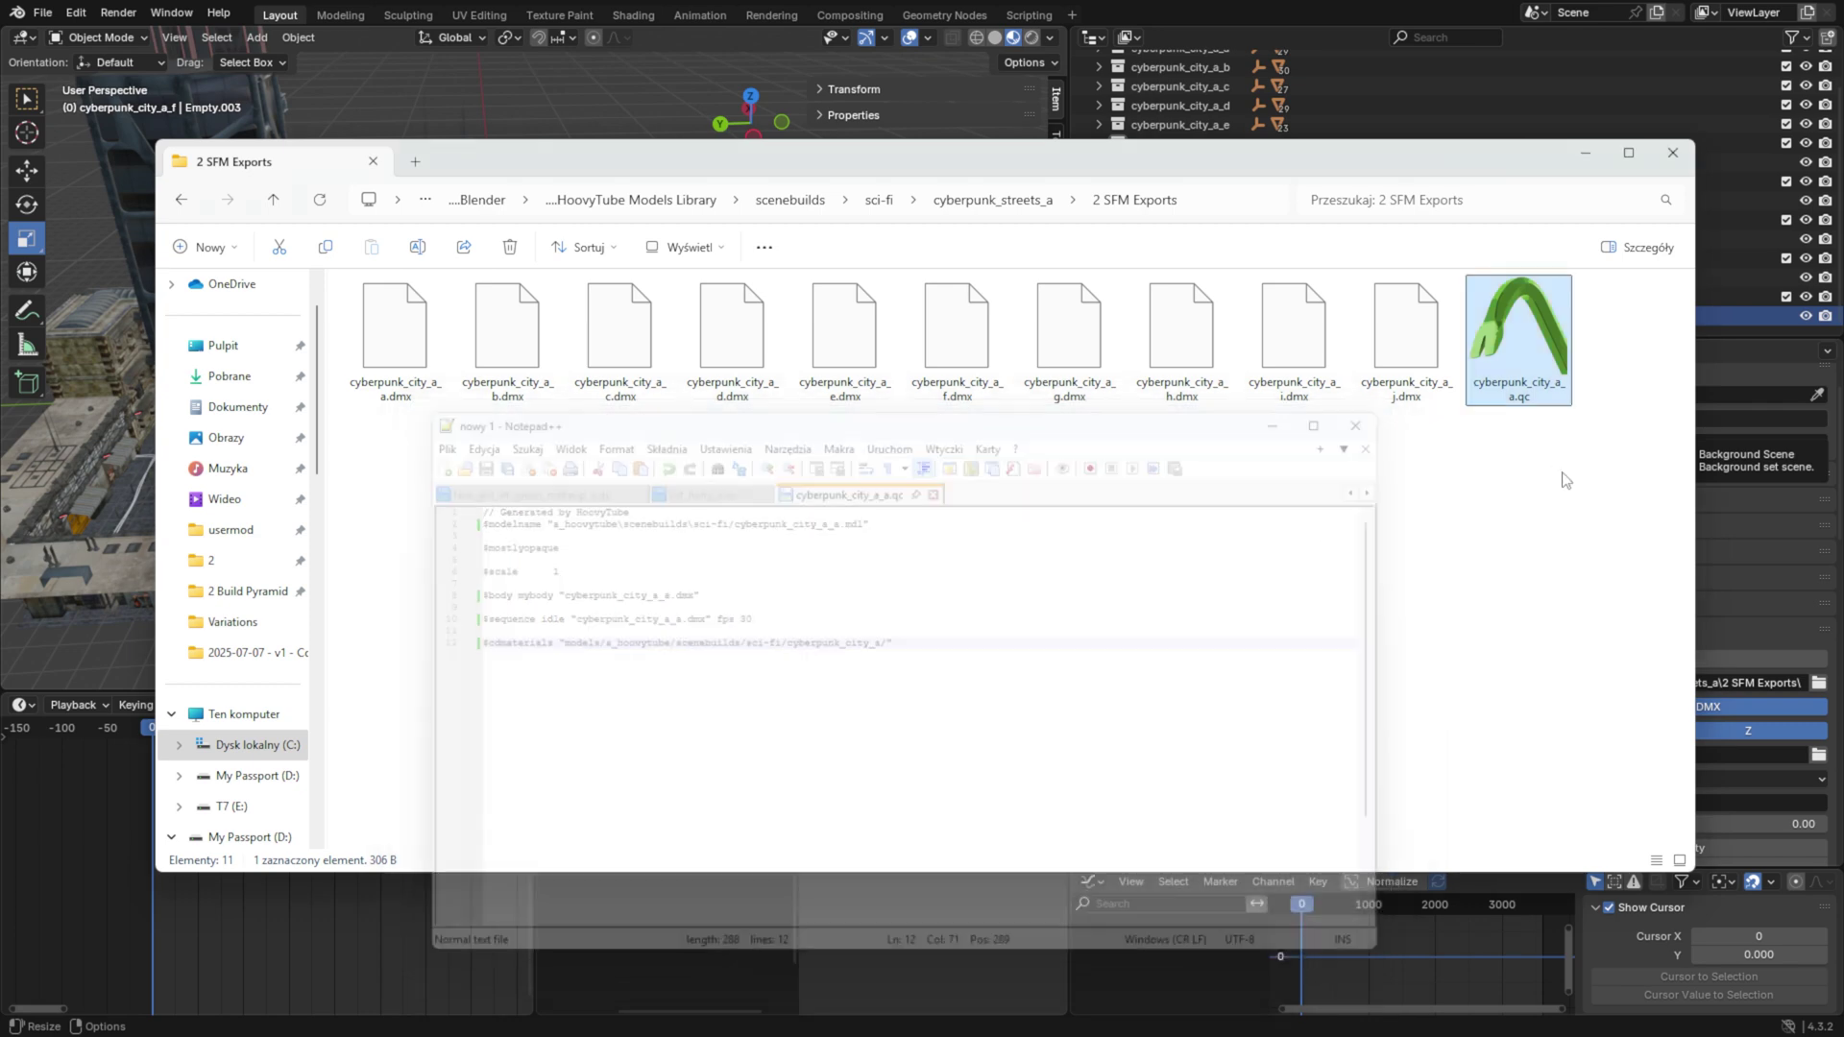
Step: Make nine copies of cyberpunk_city_a_a.qc in the 2 SFM Exports folder
{"action": "key", "text": "ctrl+c"}
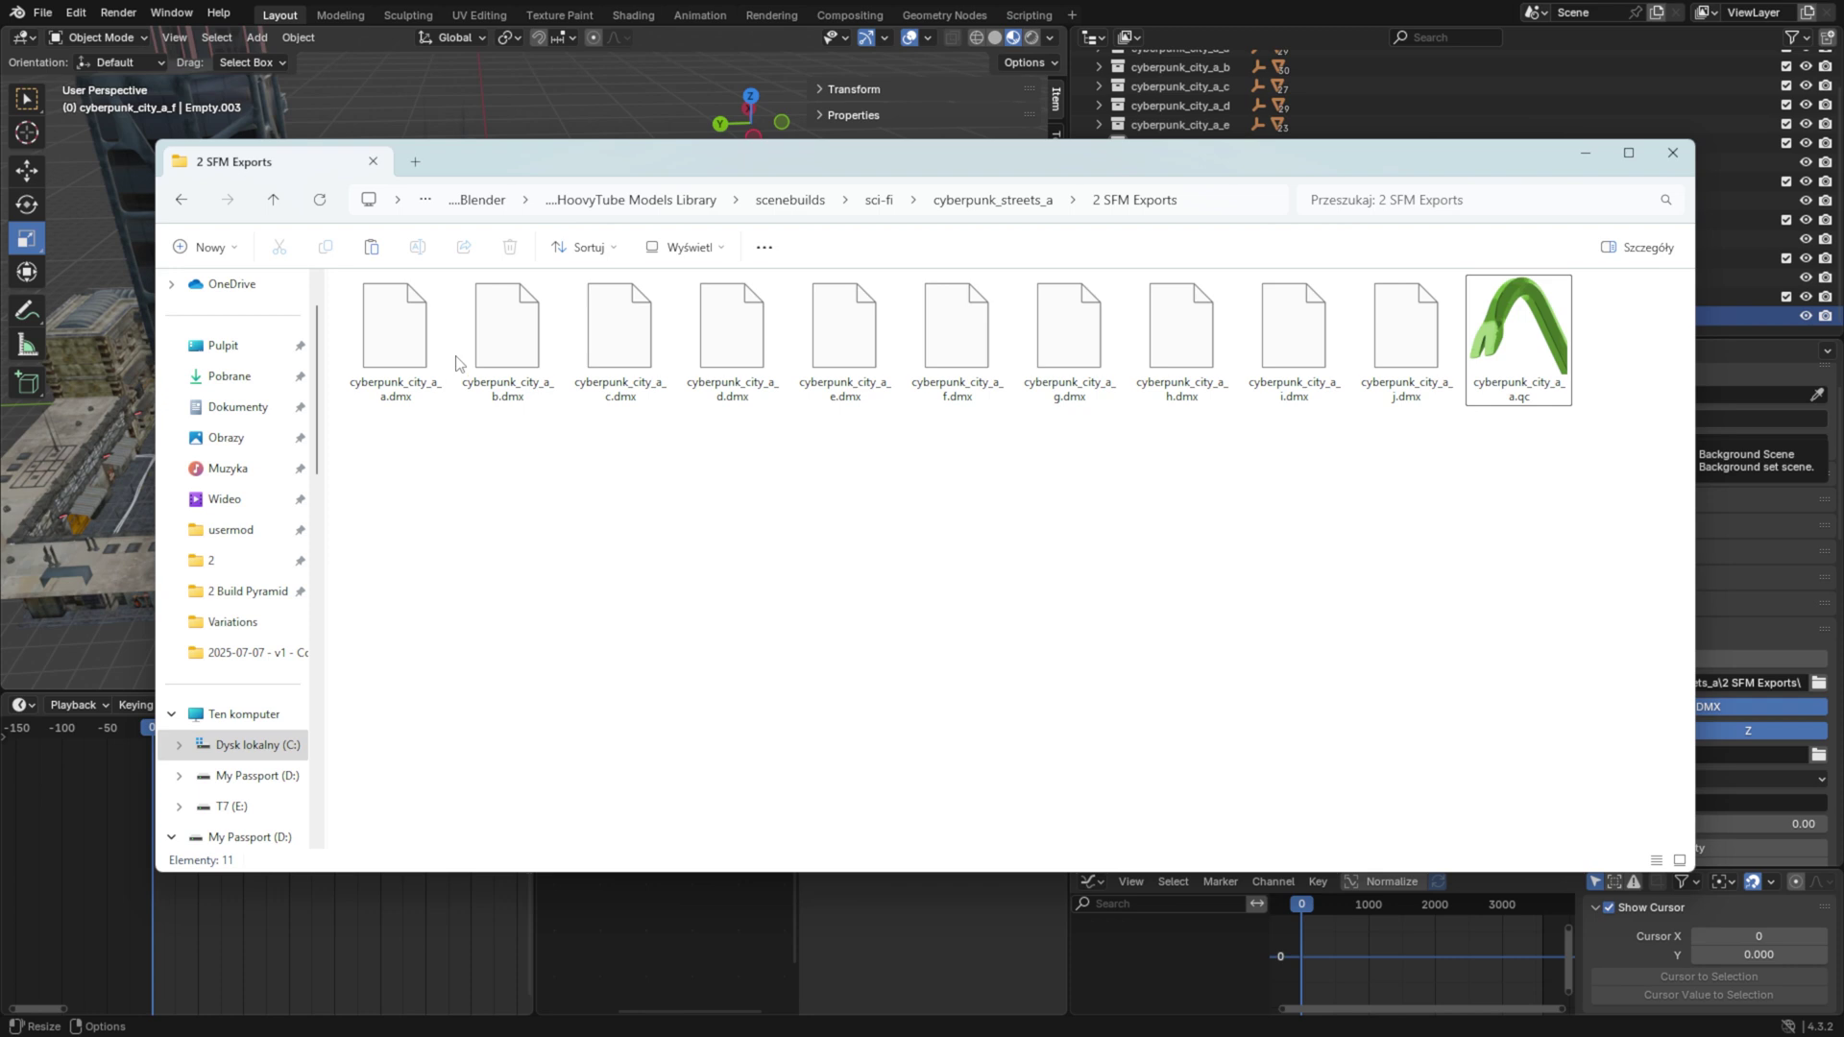
{"action": "key", "text": "ctrl+v"}
{"action": "key", "text": "ctrl+v"}
{"action": "key", "text": "ctrl+v"}
{"action": "key", "text": "ctrl+v"}
{"action": "key", "text": "ctrl+v"}
{"action": "key", "text": "ctrl+v"}
{"action": "key", "text": "ctrl+v"}
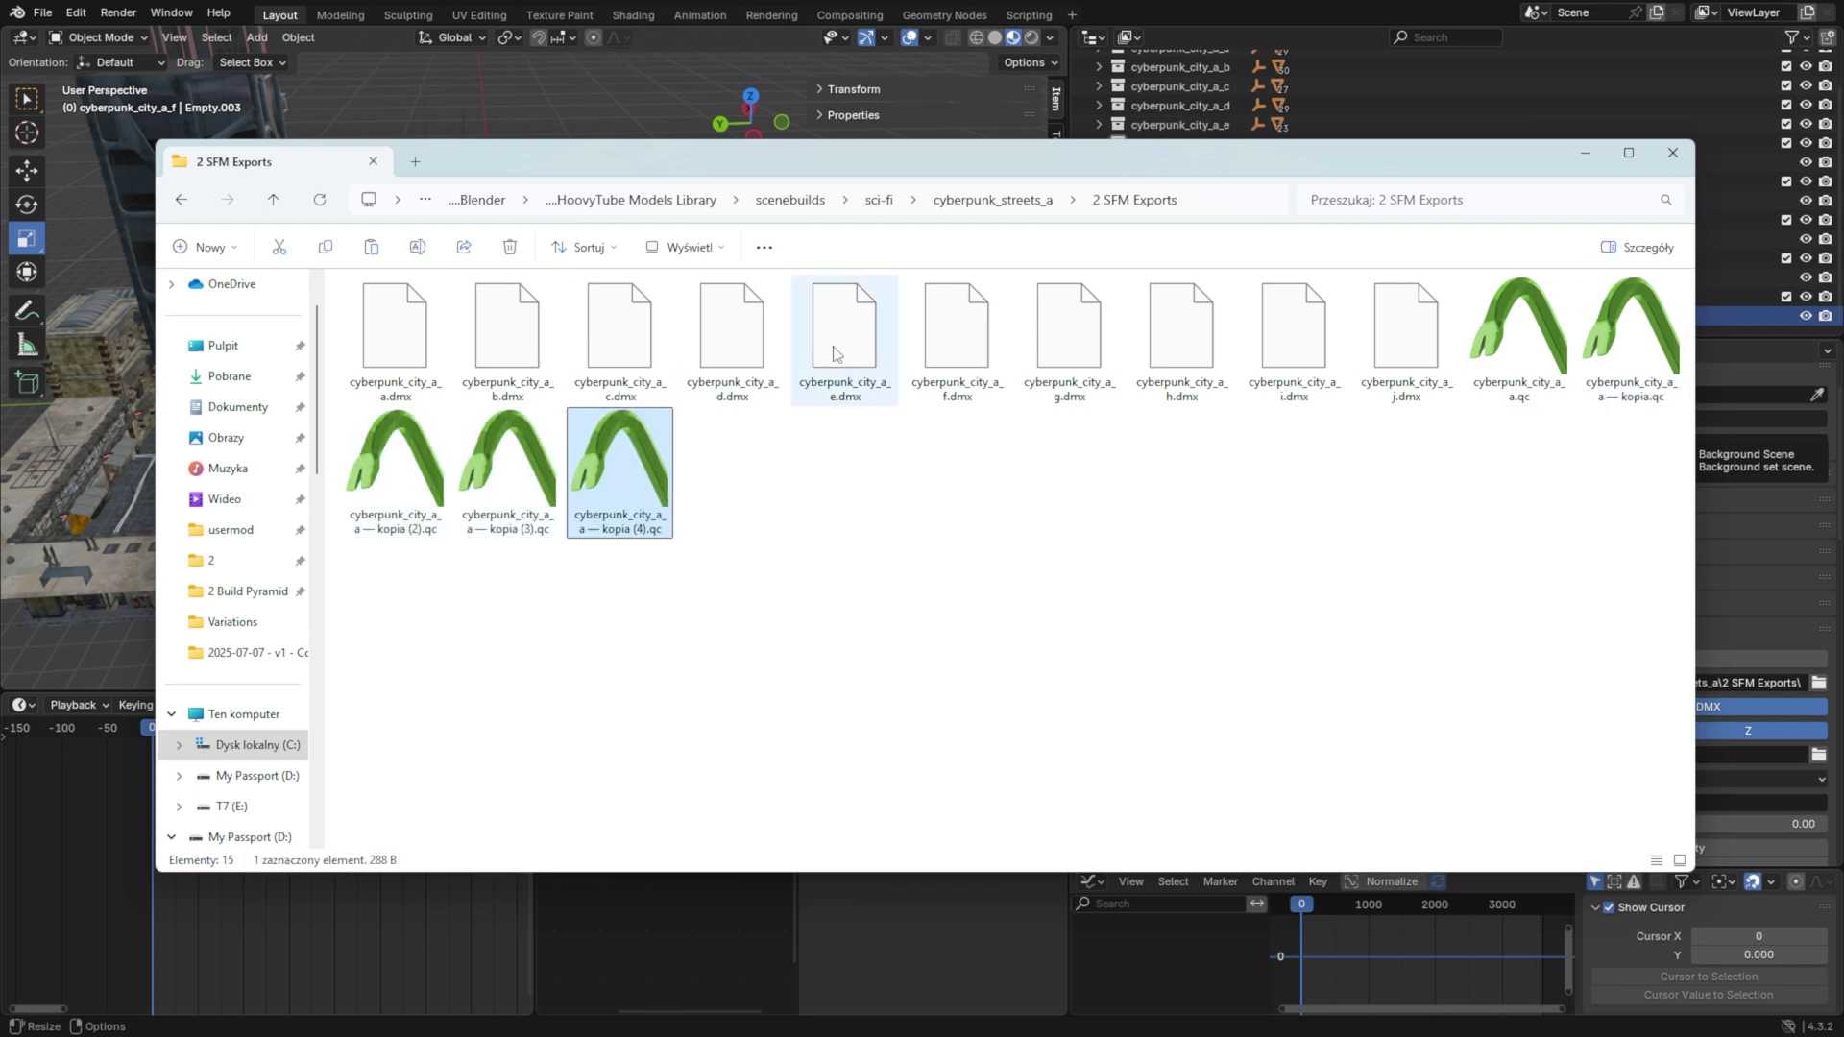
{"action": "key", "text": "ctrl+v"}
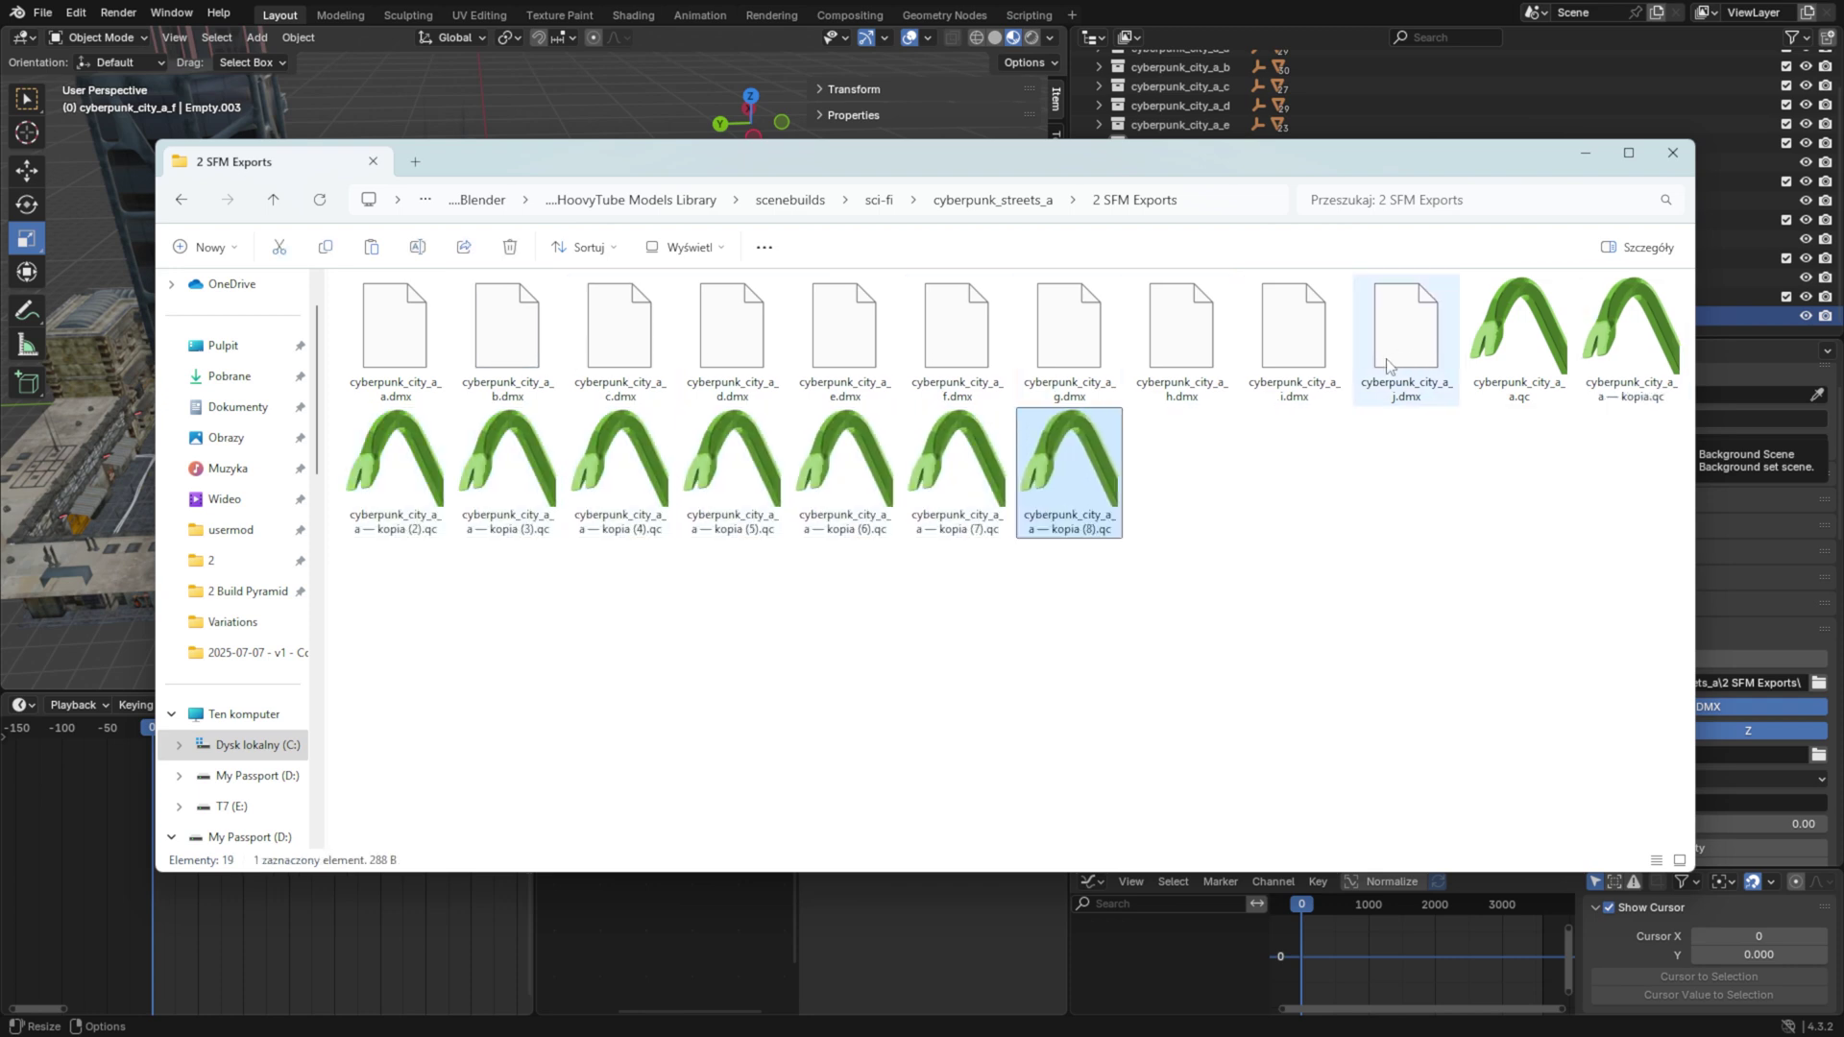
{"action": "key", "text": "ctrl+v"}
Step: In the first QC copy, change the model, body and sequence names to cyberpunk_city_a_b and close it
{"action": "double_click", "coordinate": [1629, 336]}
{"action": "left_click_drag", "start_coordinate": [836, 517], "coordinate": [831, 517]}
{"action": "type", "text": "b"}
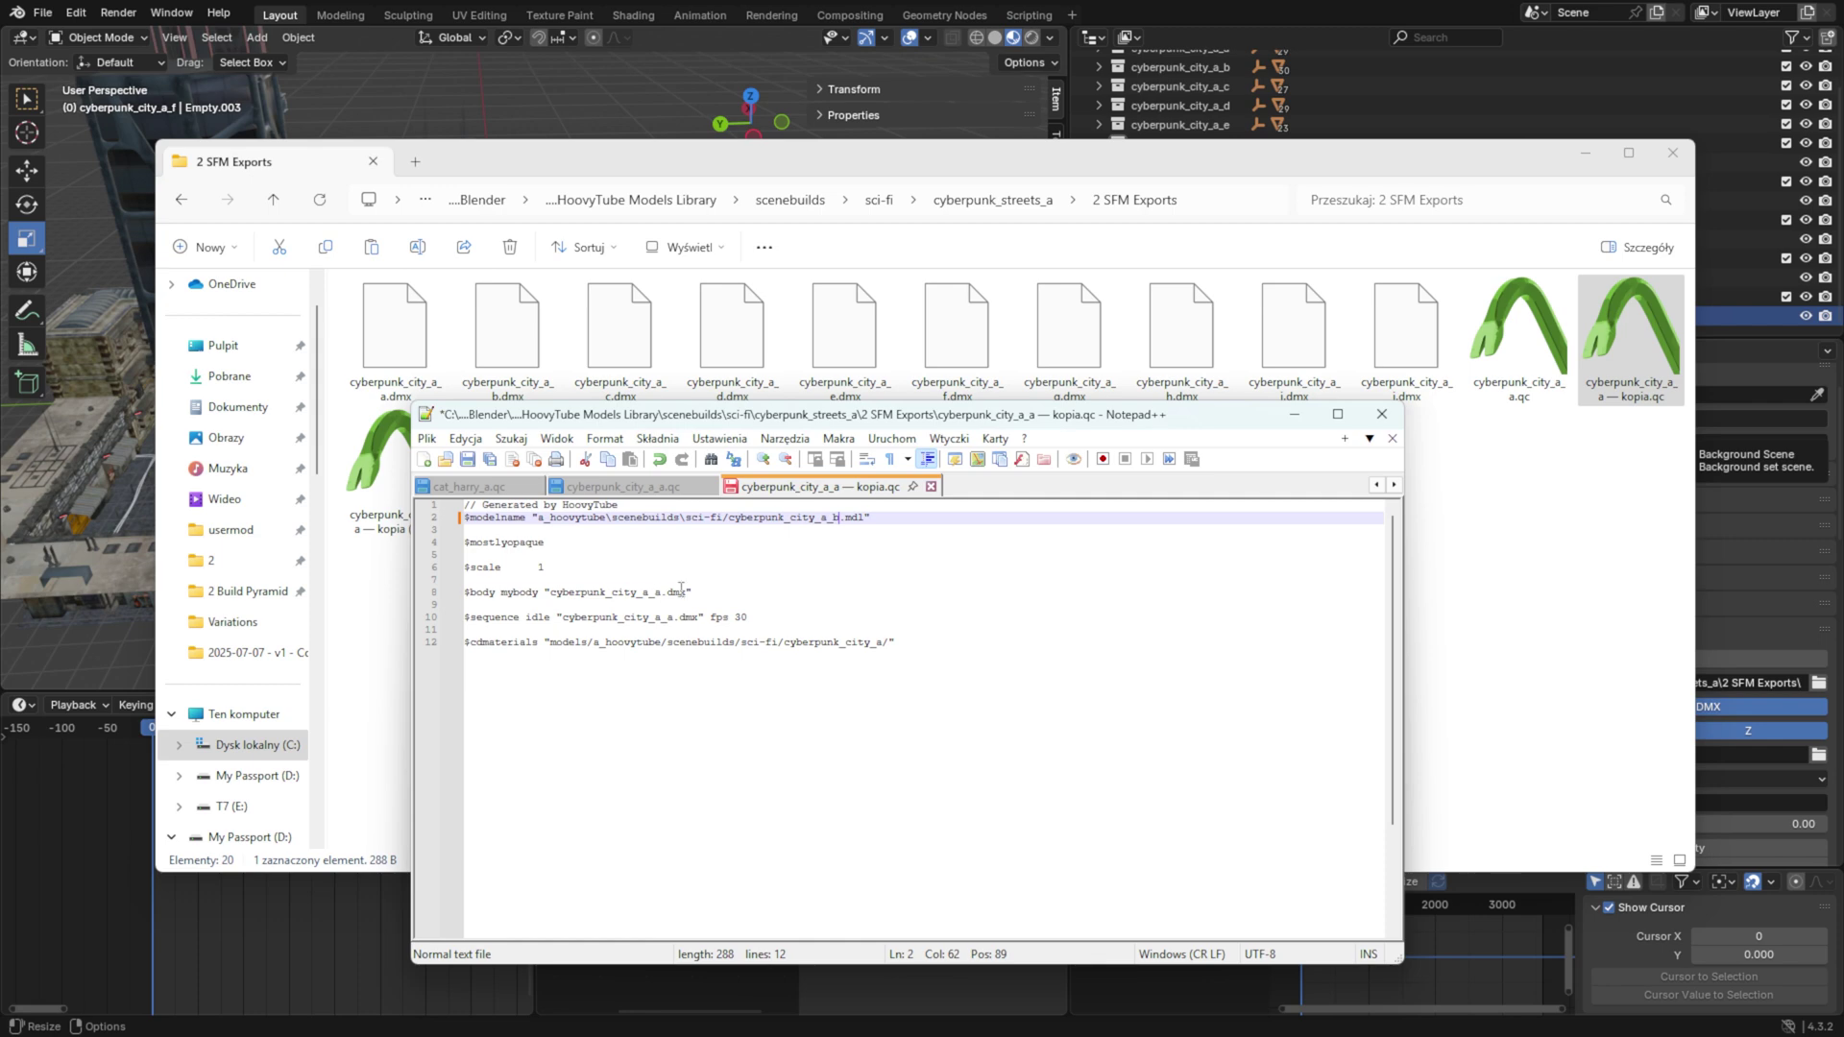
{"action": "left_click_drag", "start_coordinate": [667, 590], "coordinate": [659, 591]}
{"action": "type", "text": "b"}
{"action": "left_click_drag", "start_coordinate": [679, 617], "coordinate": [672, 617]}
{"action": "type", "text": "b"}
{"action": "left_click", "coordinate": [895, 645]}
{"action": "key", "text": "alt+F4"}
Step: Edit the following QC copies the same way, using suffix d for kopia (3) and i for kopia (8), and save them
{"action": "double_click", "coordinate": [384, 480]}
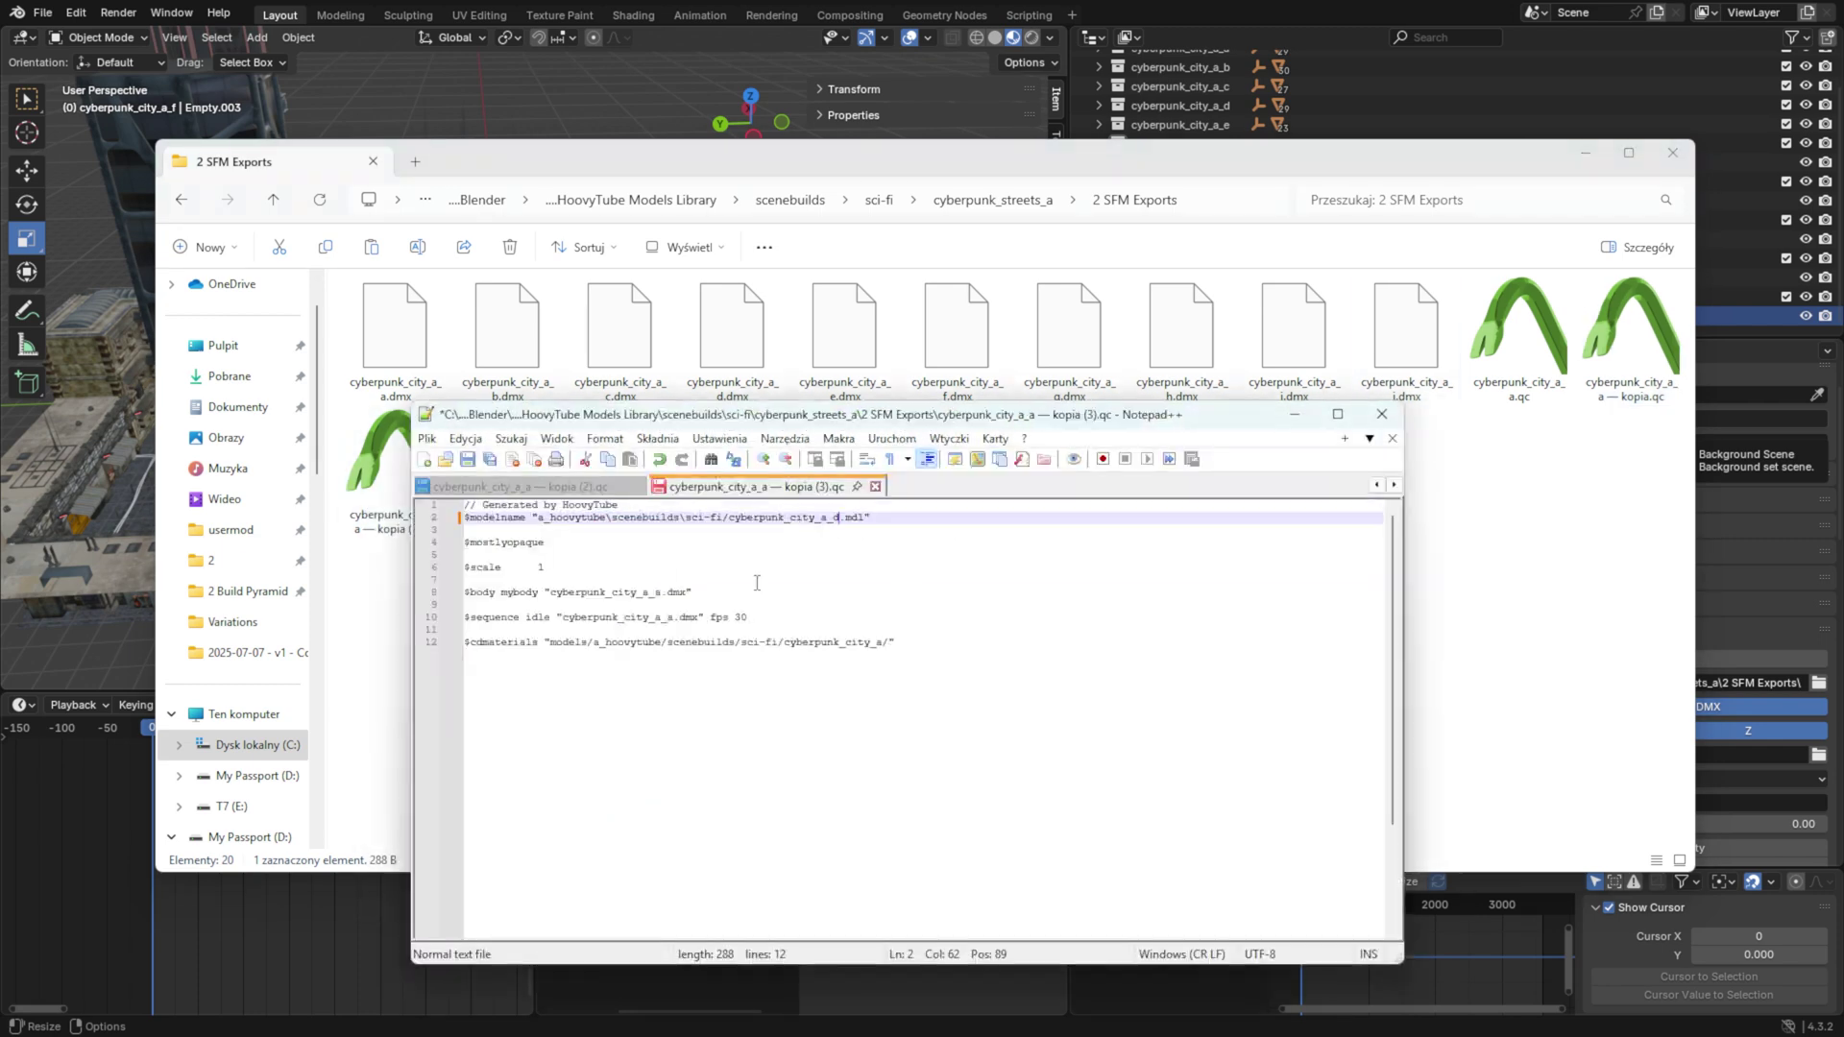
{"action": "right_click", "coordinate": [1009, 534]}
{"action": "left_click", "coordinate": [656, 593]}
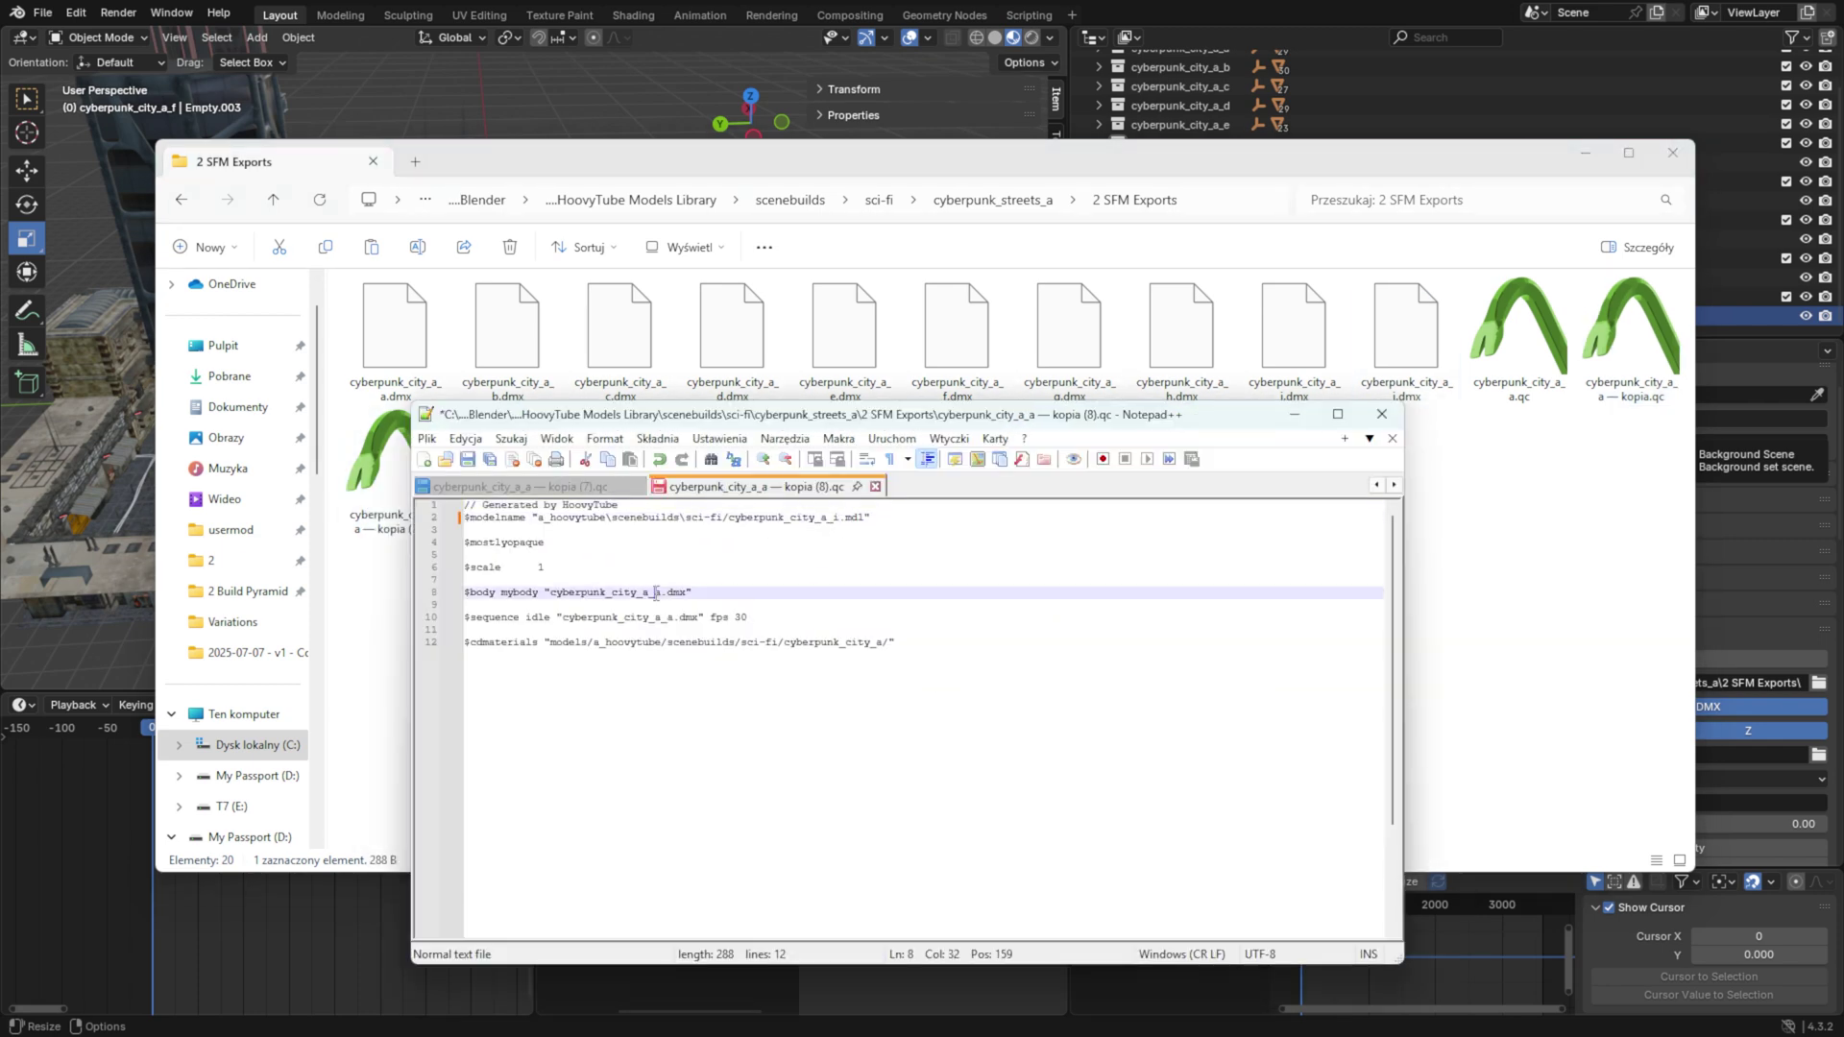
{"action": "type", "text": "i"}
{"action": "left_click_drag", "start_coordinate": [655, 592], "coordinate": [673, 618]}
{"action": "type", "text": "i"}
{"action": "left_click", "coordinate": [839, 518]}
{"action": "left_click", "coordinate": [1156, 663]}
{"action": "key", "text": "ctrl+s"}
{"action": "left_click", "coordinate": [1380, 413]}
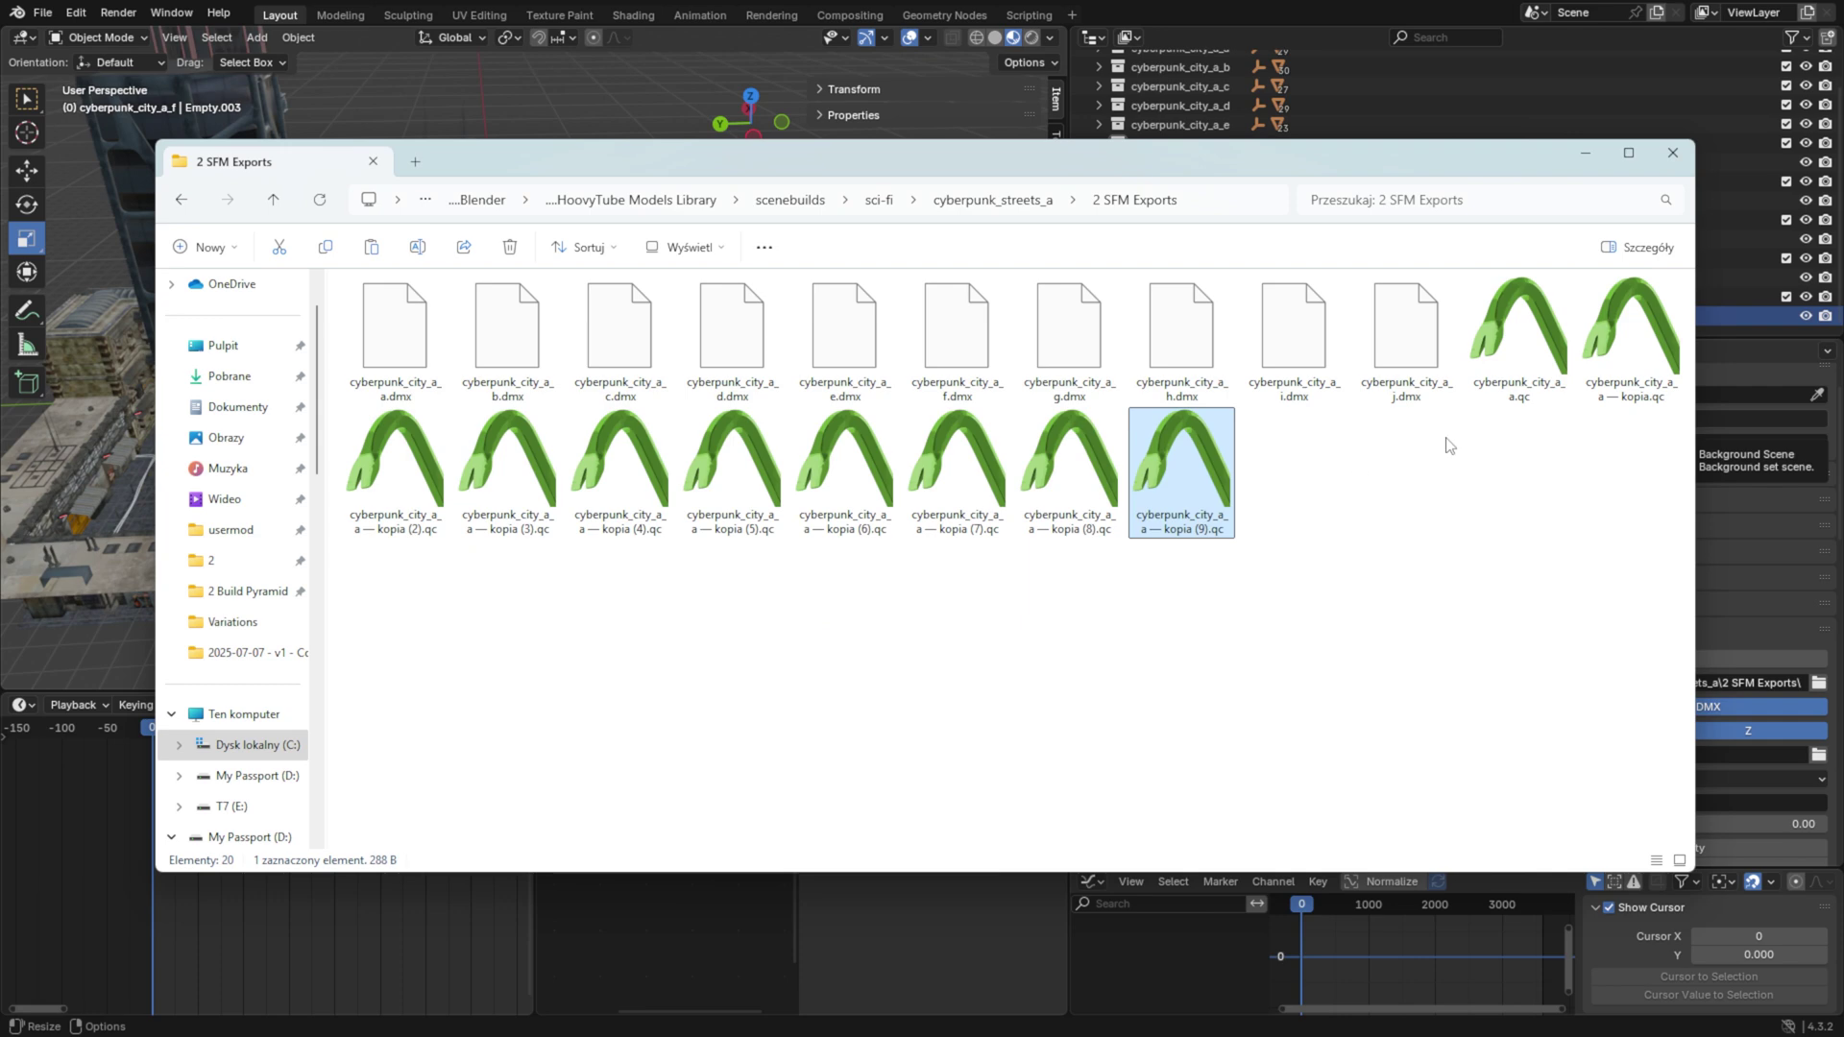
Step: Select all ten QC files, open them in Crowbar and compile them for Source Filmmaker
{"action": "left_click", "coordinate": [1508, 359], "text": "shift"}
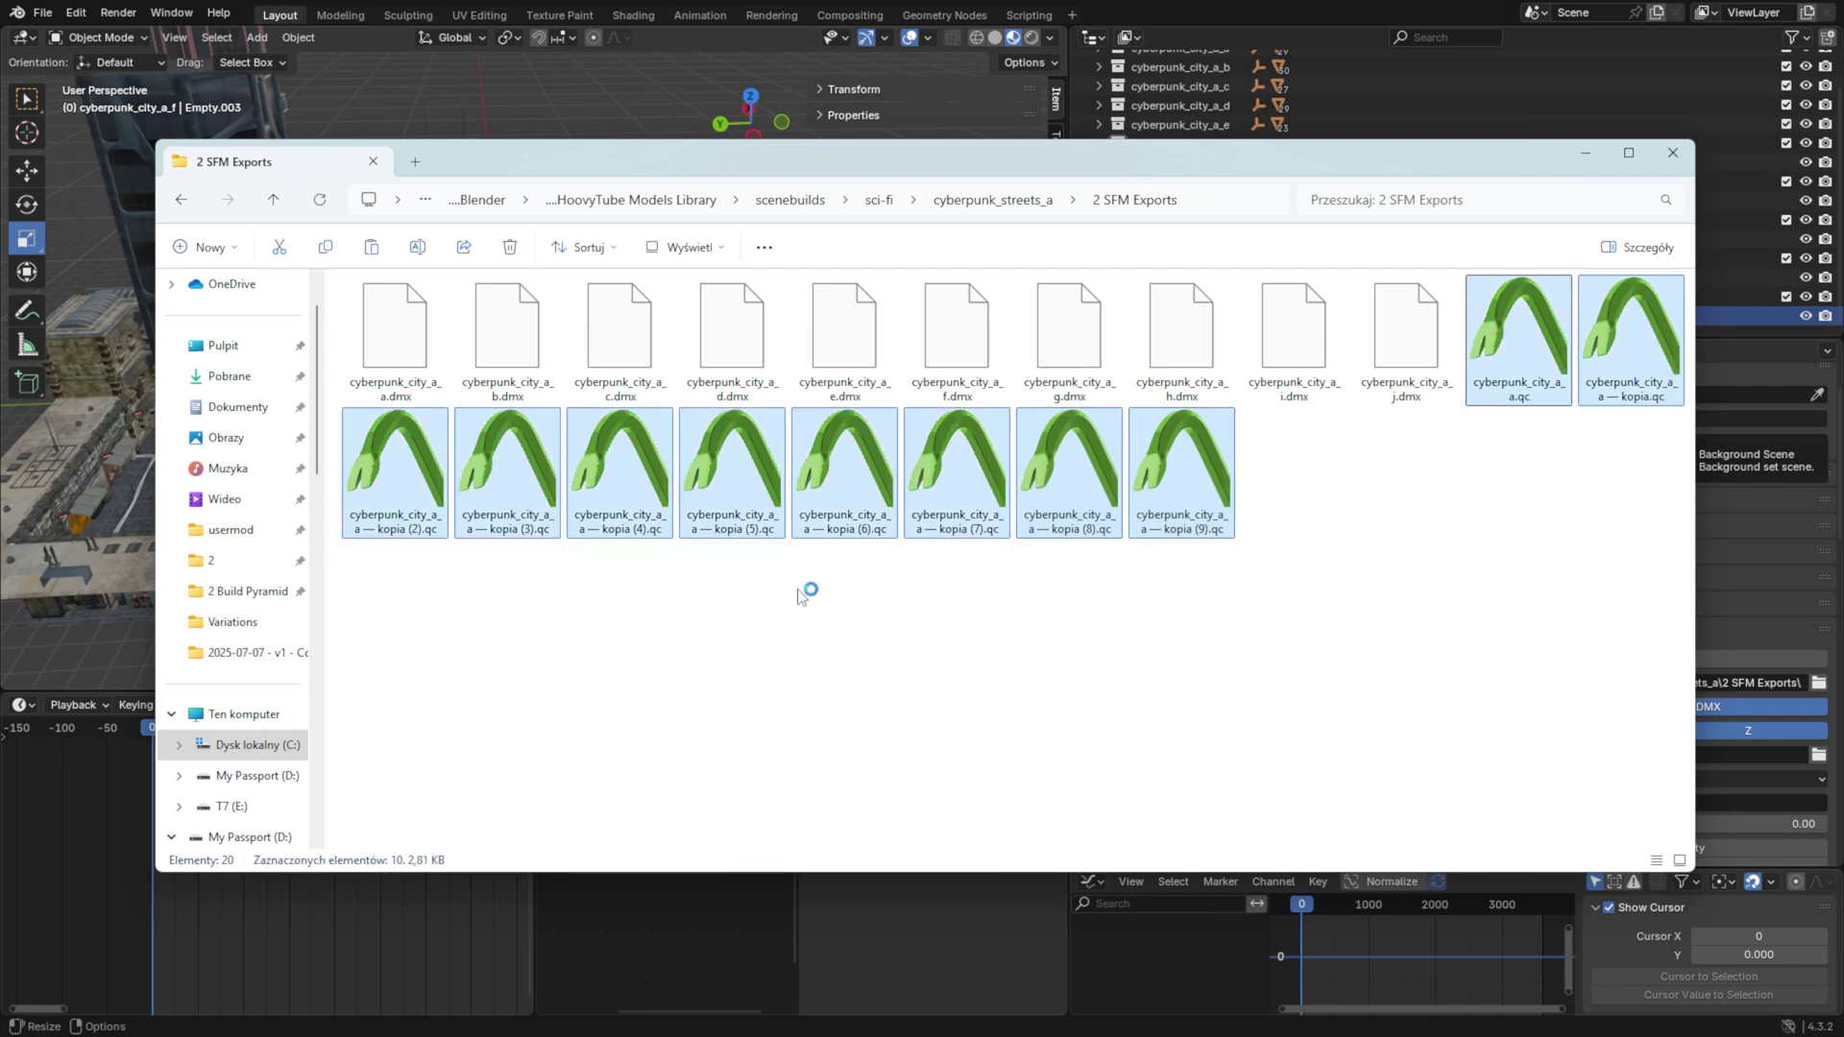
{"action": "key", "text": "Return"}
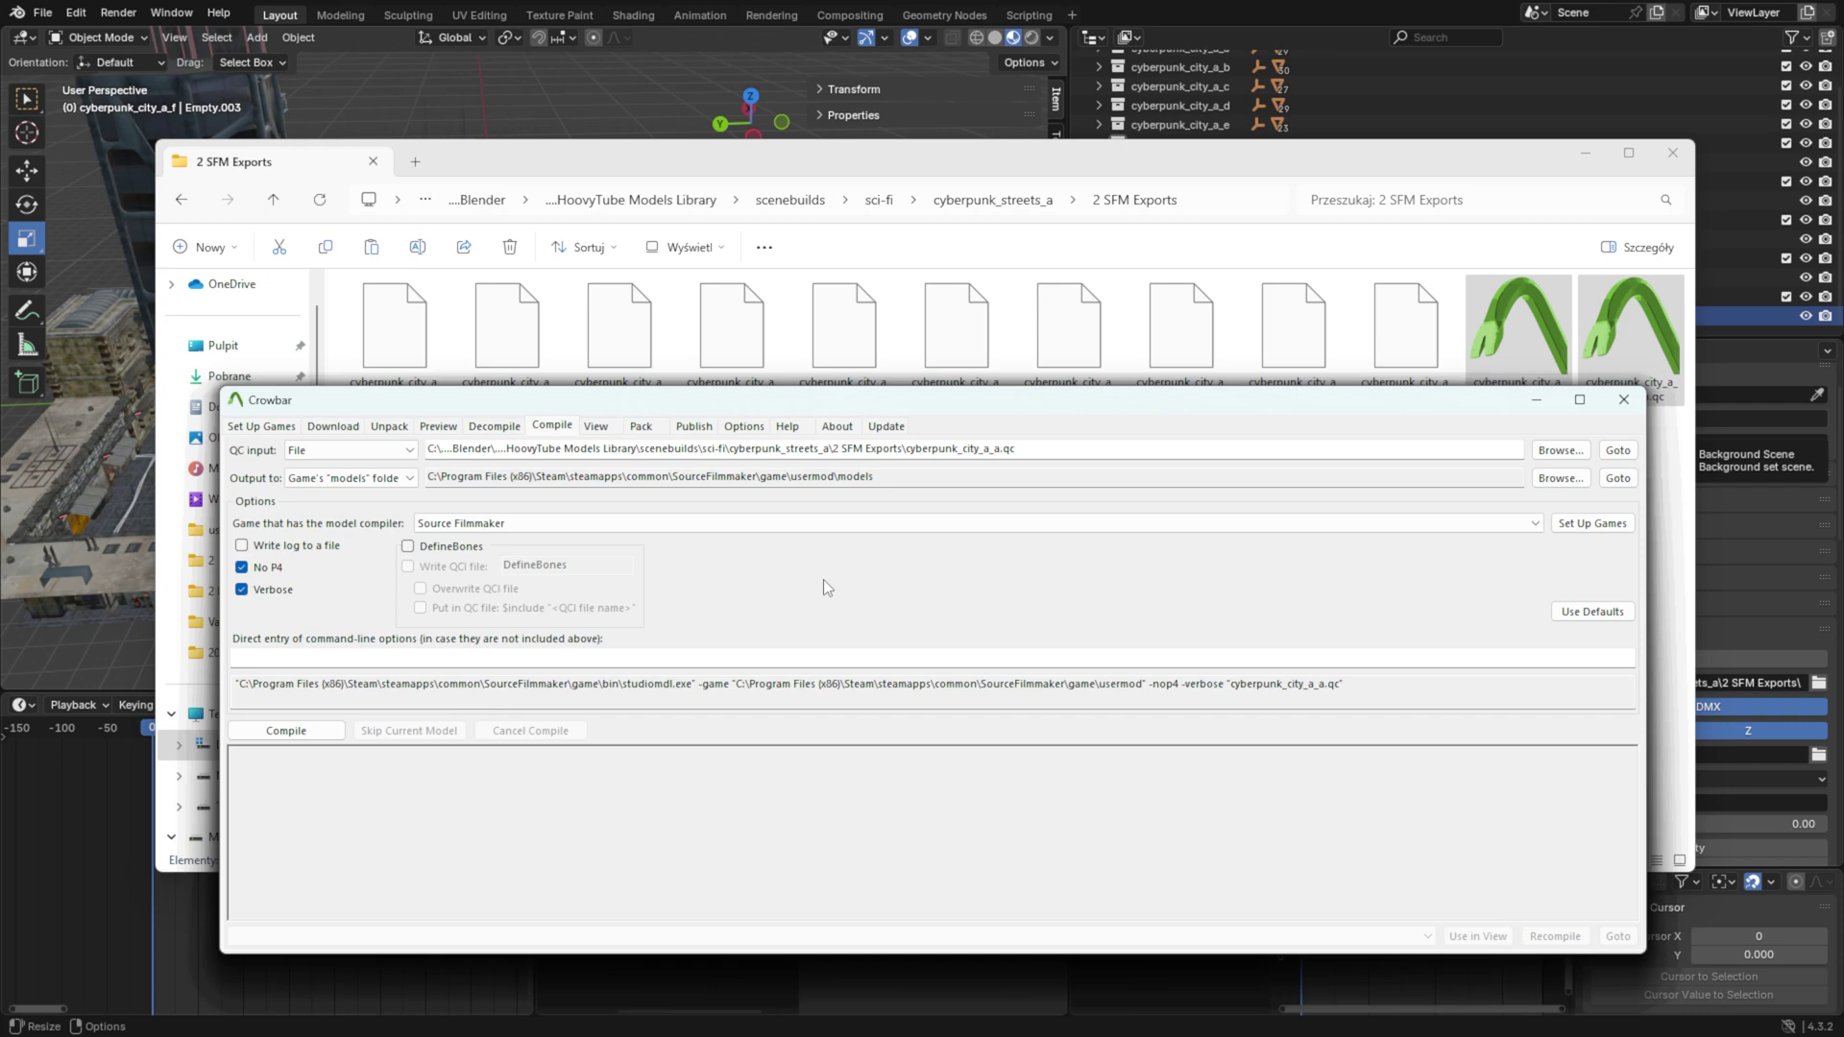
{"action": "left_click", "coordinate": [287, 731]}
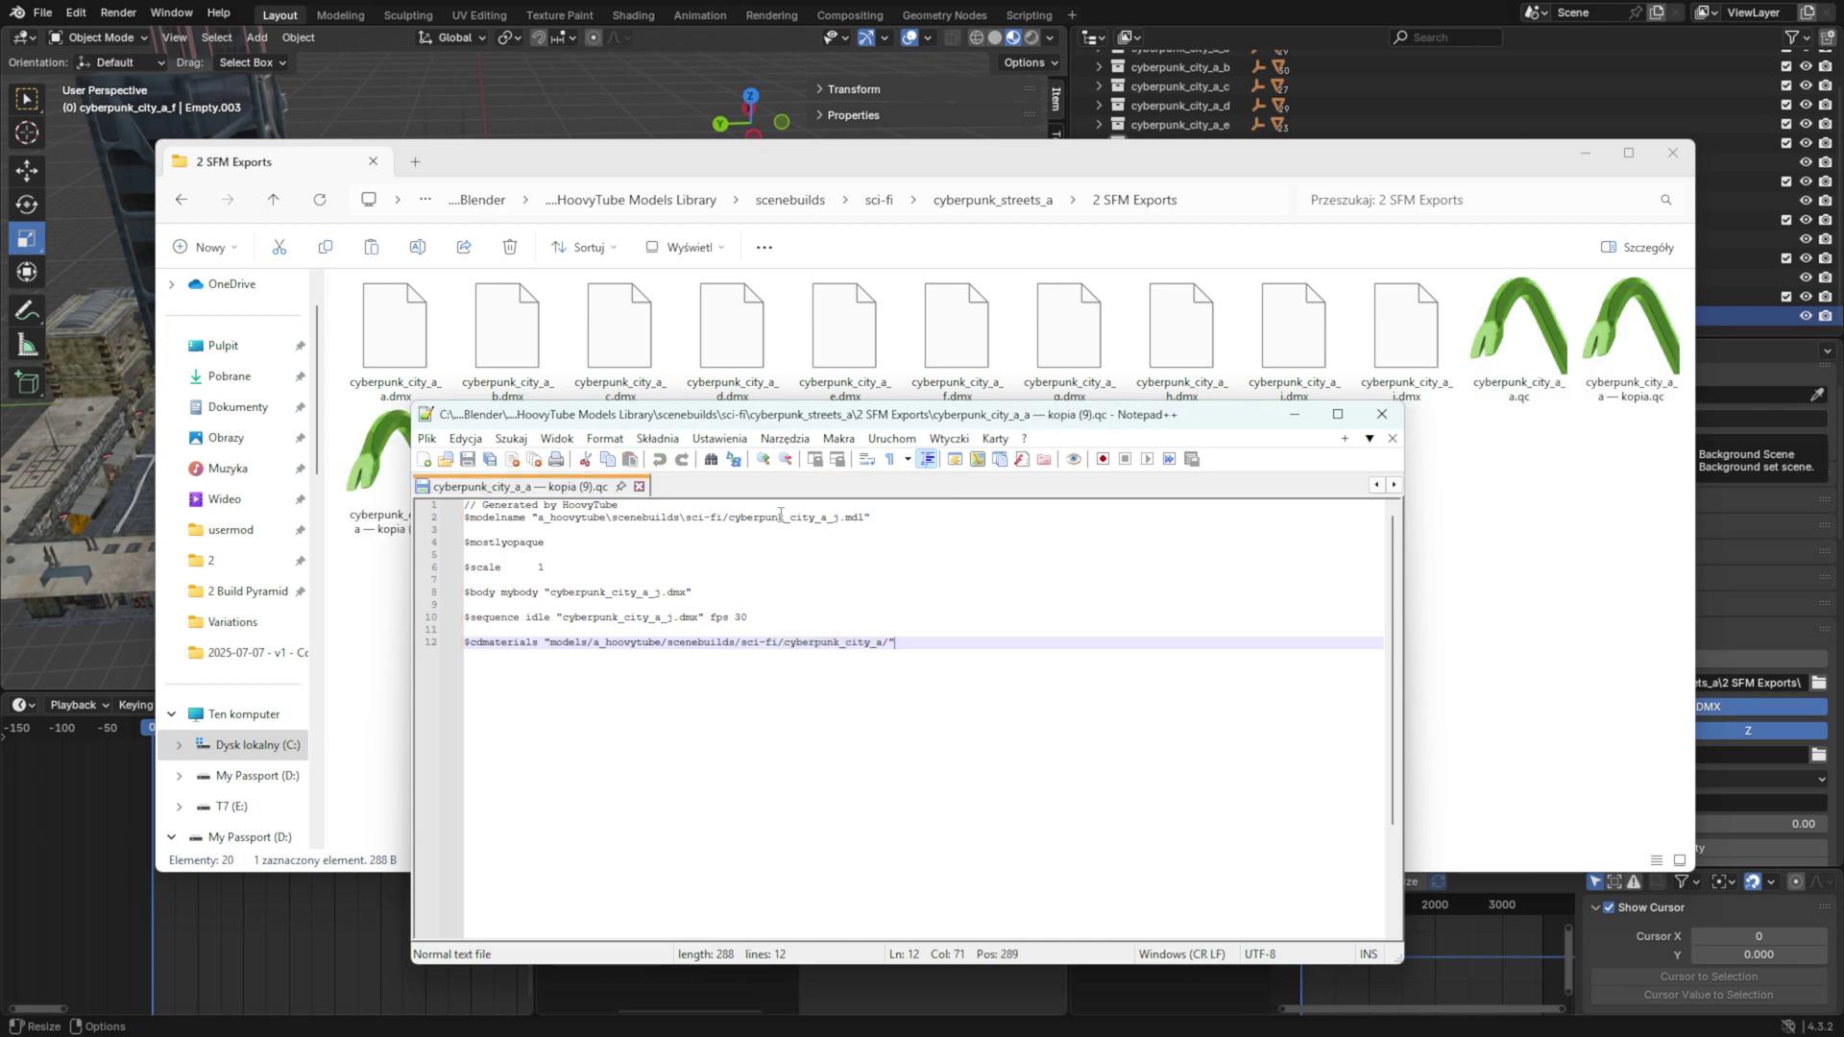
Step: Check the modelname output path in the kopia (9) QC file and close it
{"action": "left_click", "coordinate": [840, 518]}
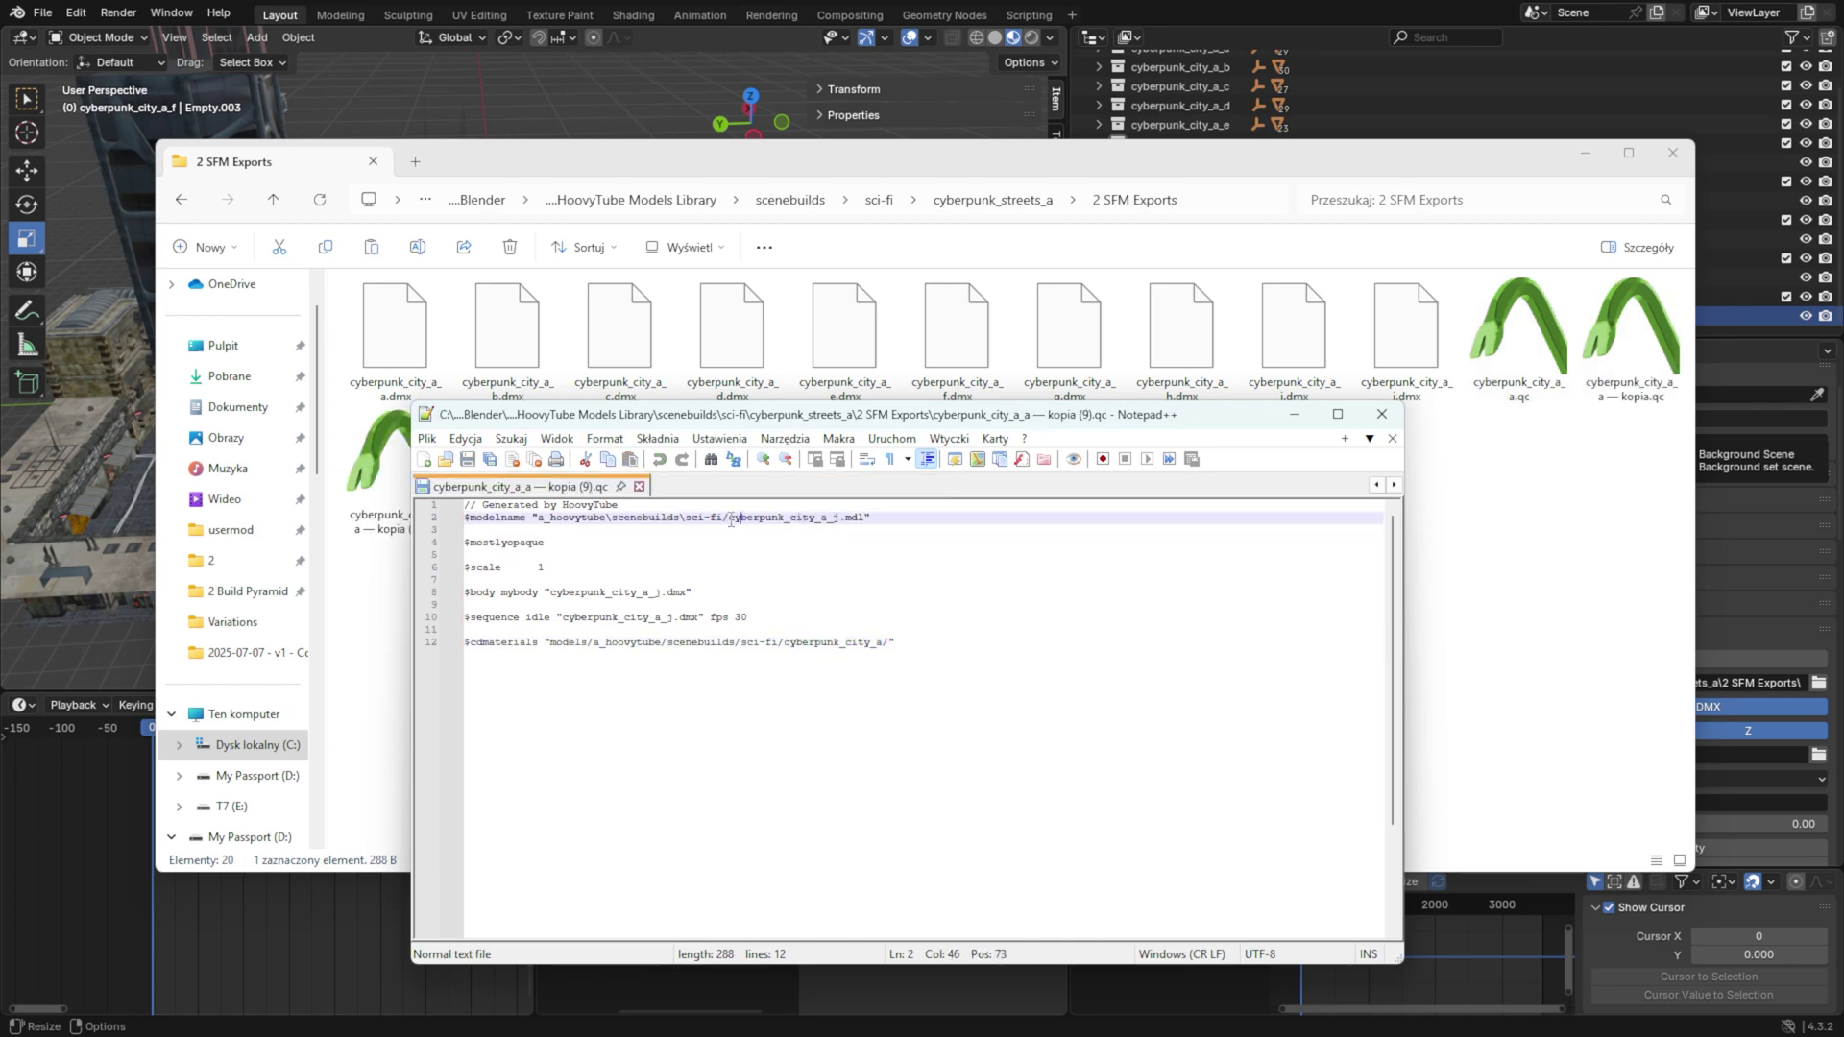
{"action": "left_click", "coordinate": [1134, 604]}
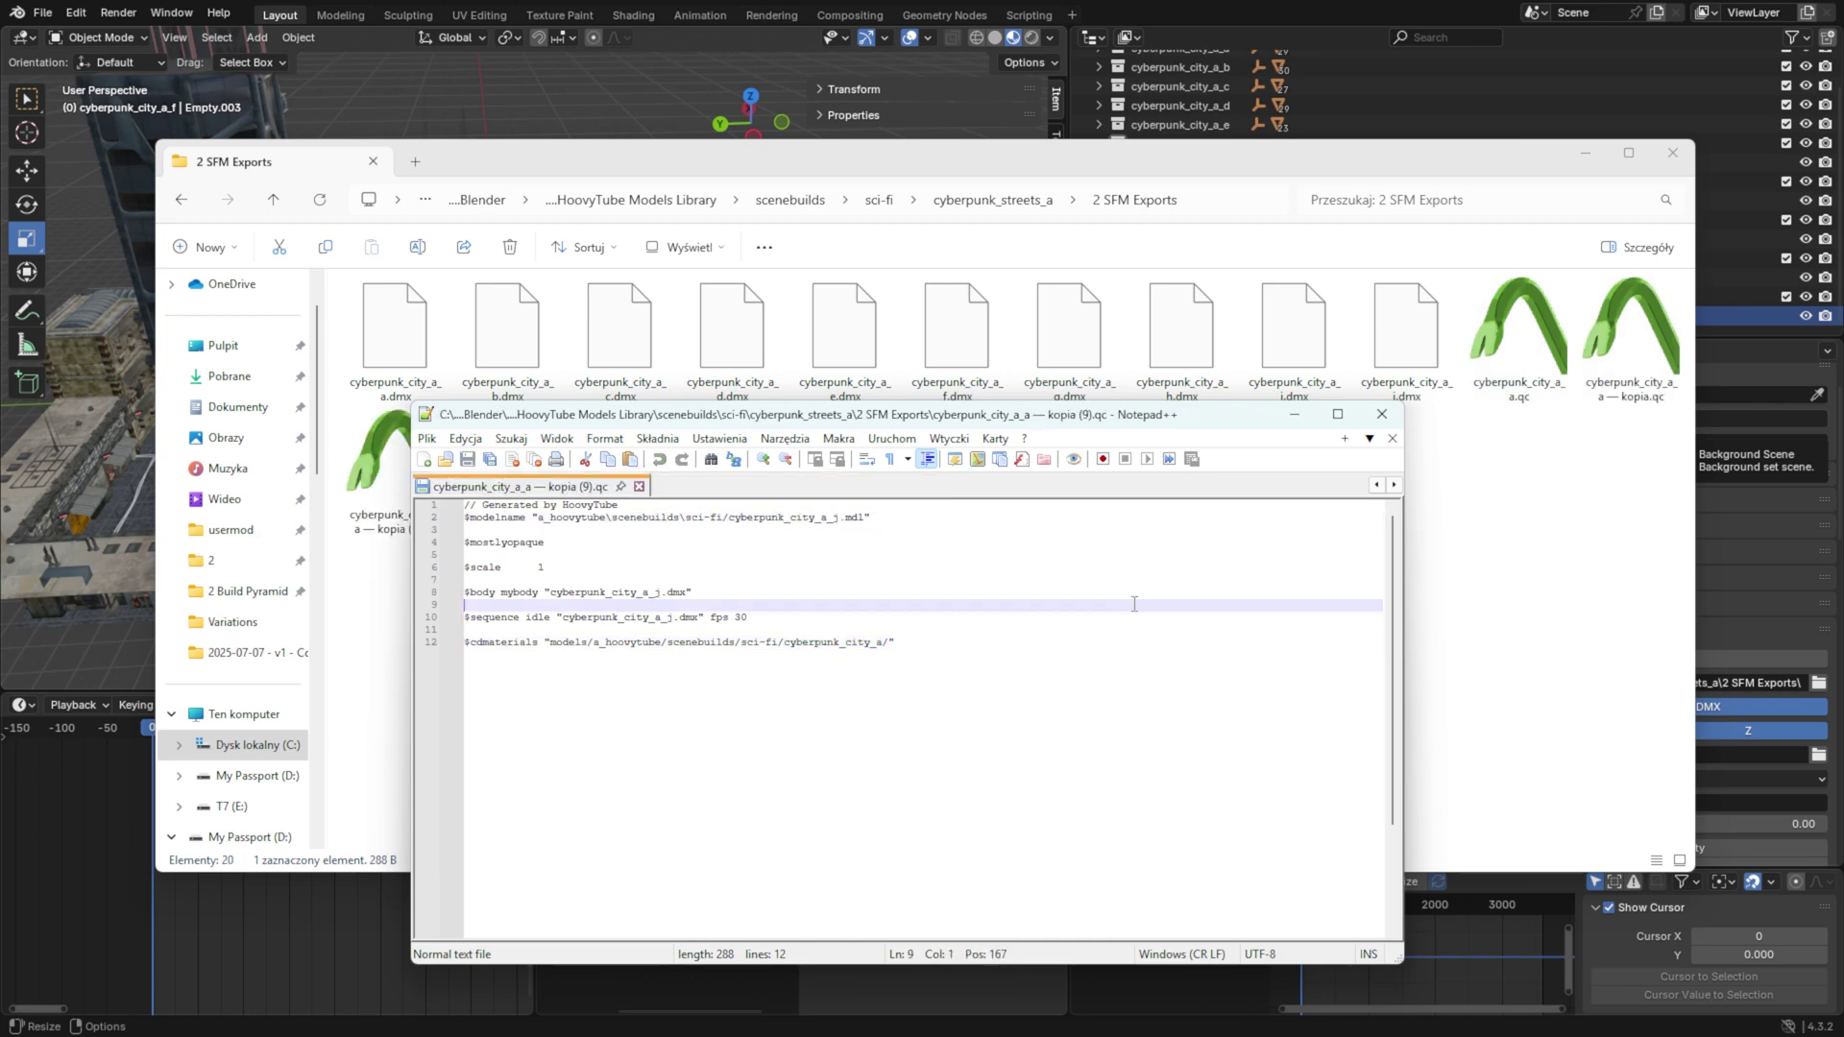
{"action": "left_click", "coordinate": [1379, 419]}
Step: Open usermod\models\a_hoovytube\scenebuilds\sci-fi in File Explorer and look through the compiled cyberpunk_city model files
{"action": "left_click", "coordinate": [251, 527]}
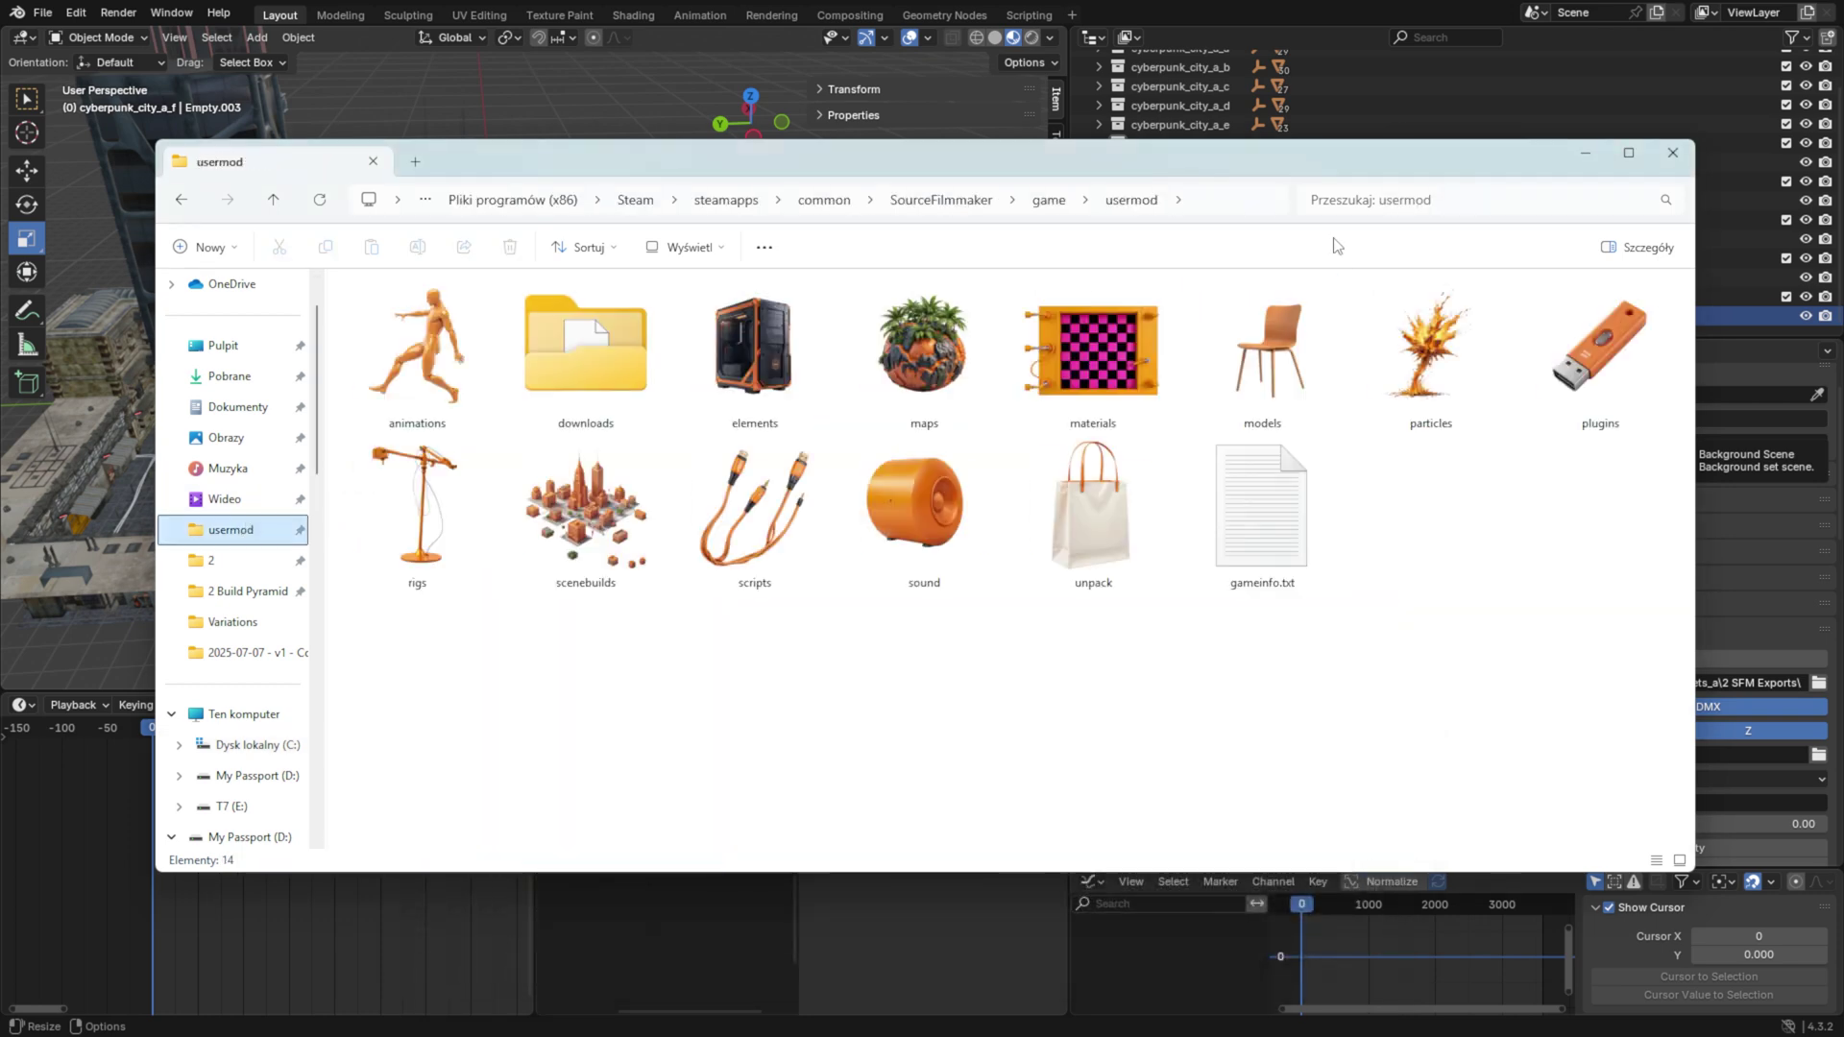
{"action": "double_click", "coordinate": [1248, 345]}
{"action": "left_click", "coordinate": [1143, 201]}
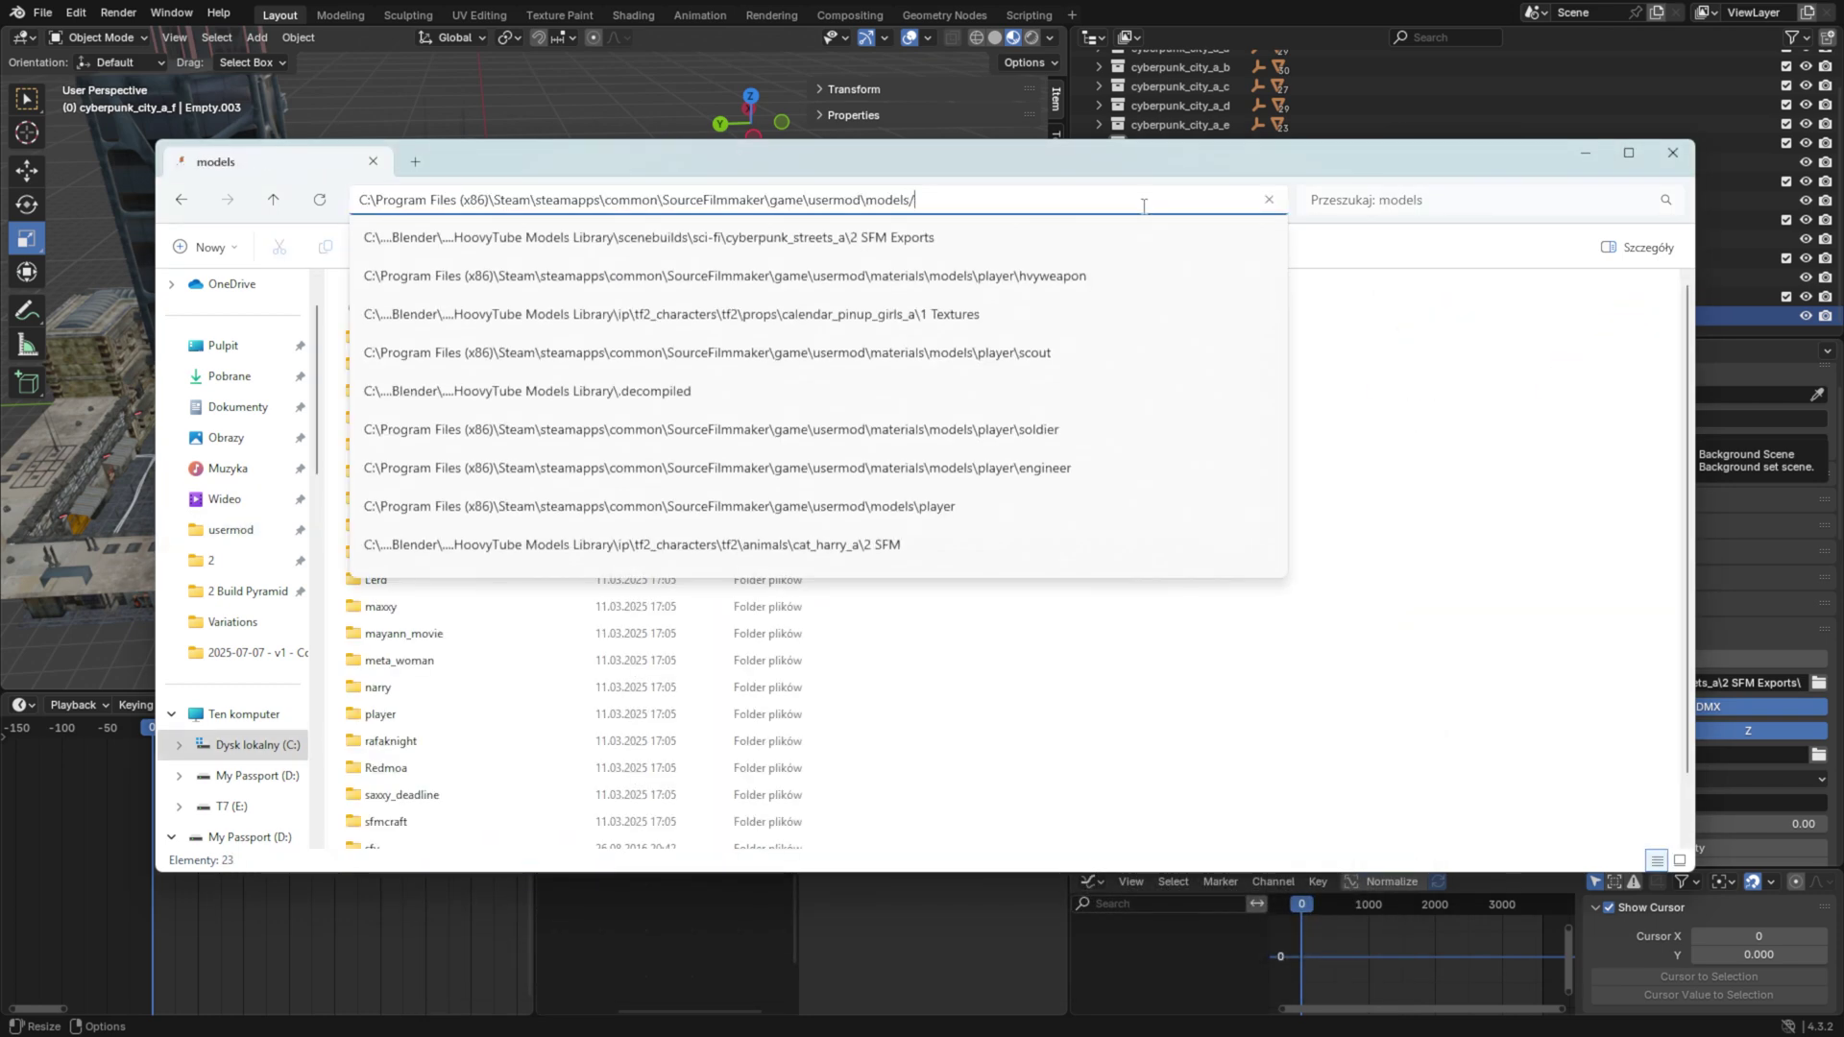
{"action": "type", "text": "a_hoovytube\\scenebuilds\\sci-fi\\"}
{"action": "key", "text": "Return"}
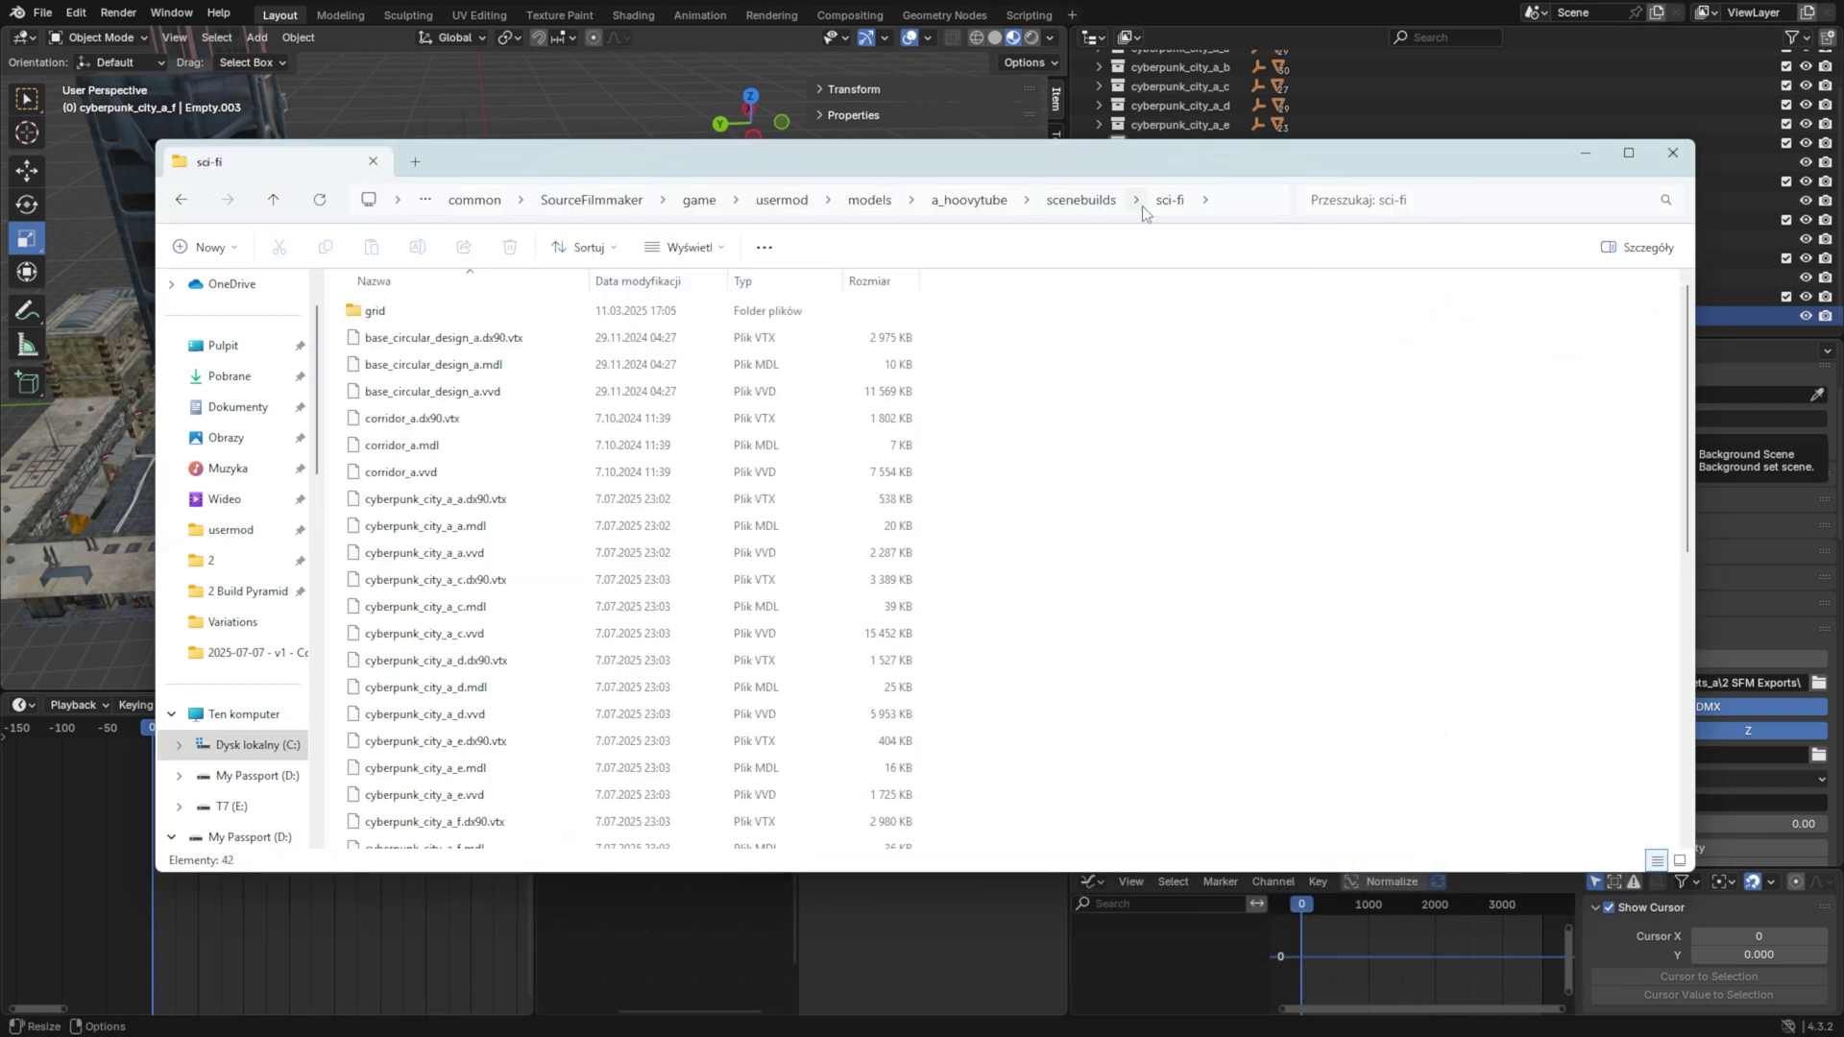
{"action": "left_click", "coordinate": [1237, 198]}
{"action": "left_click", "coordinate": [1431, 445]}
{"action": "scroll", "coordinate": [1401, 444], "scroll_direction": "down", "scroll_amount": 7}
Step: Return to the cyberpunk_streets_a folder and open its 1 Textures subfolder
{"action": "left_click", "coordinate": [177, 200]}
{"action": "left_click", "coordinate": [178, 200]}
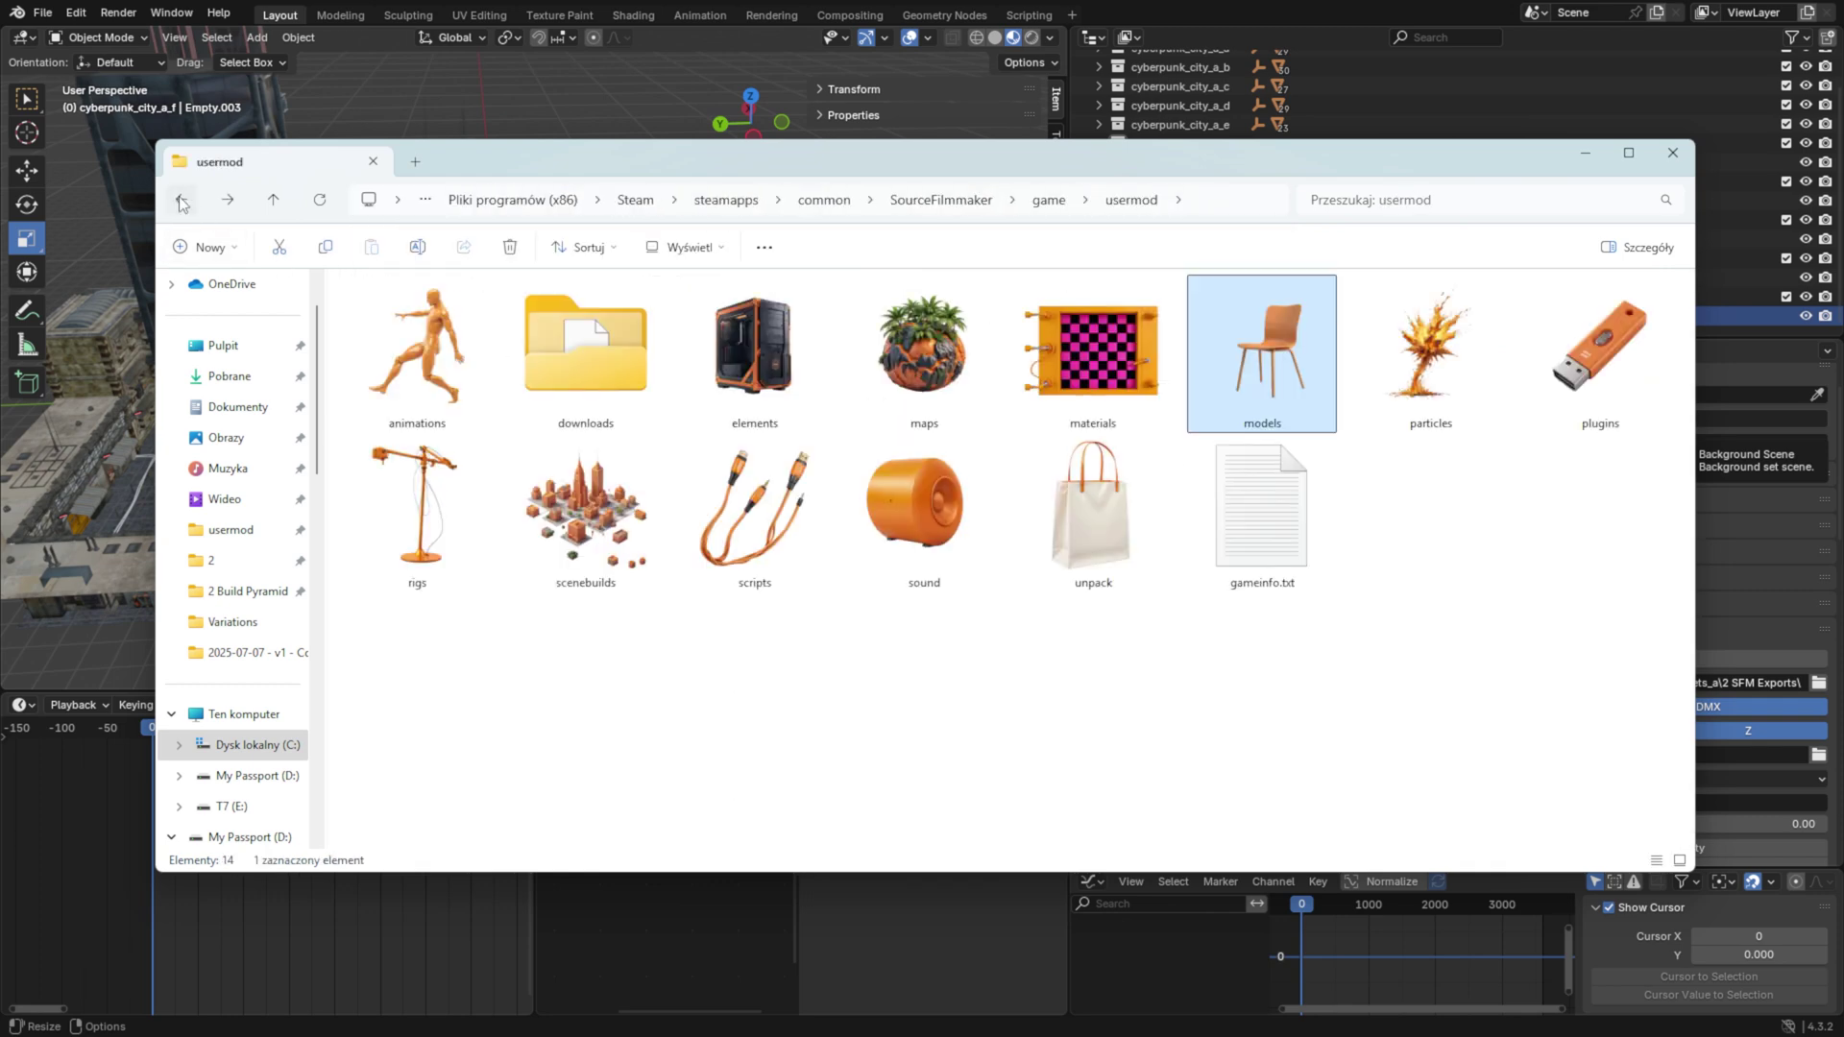
{"action": "left_click", "coordinate": [178, 200]}
{"action": "left_click", "coordinate": [177, 200]}
{"action": "double_click", "coordinate": [379, 320]}
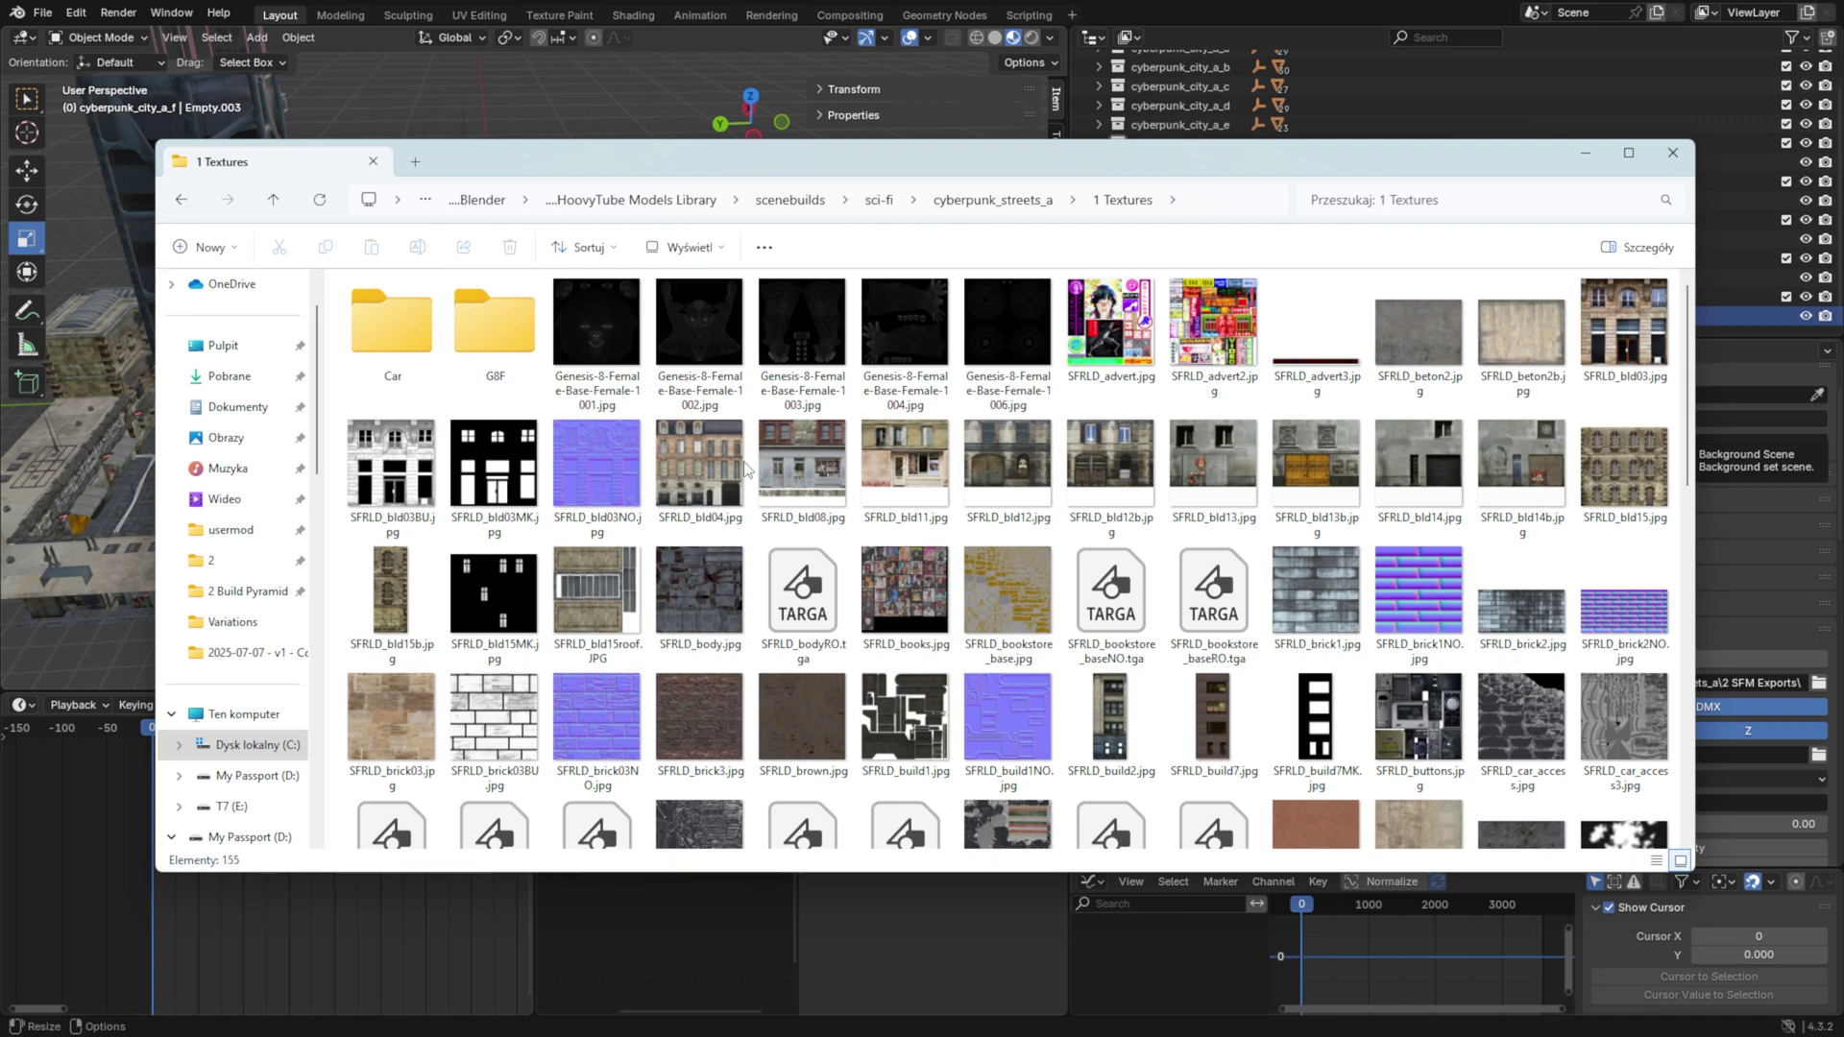
Step: Duplicate SFRLD_tile.jpg in the 1 Textures folder and rename the copy null.jpg
{"action": "scroll", "coordinate": [893, 494], "scroll_direction": "down", "scroll_amount": 5}
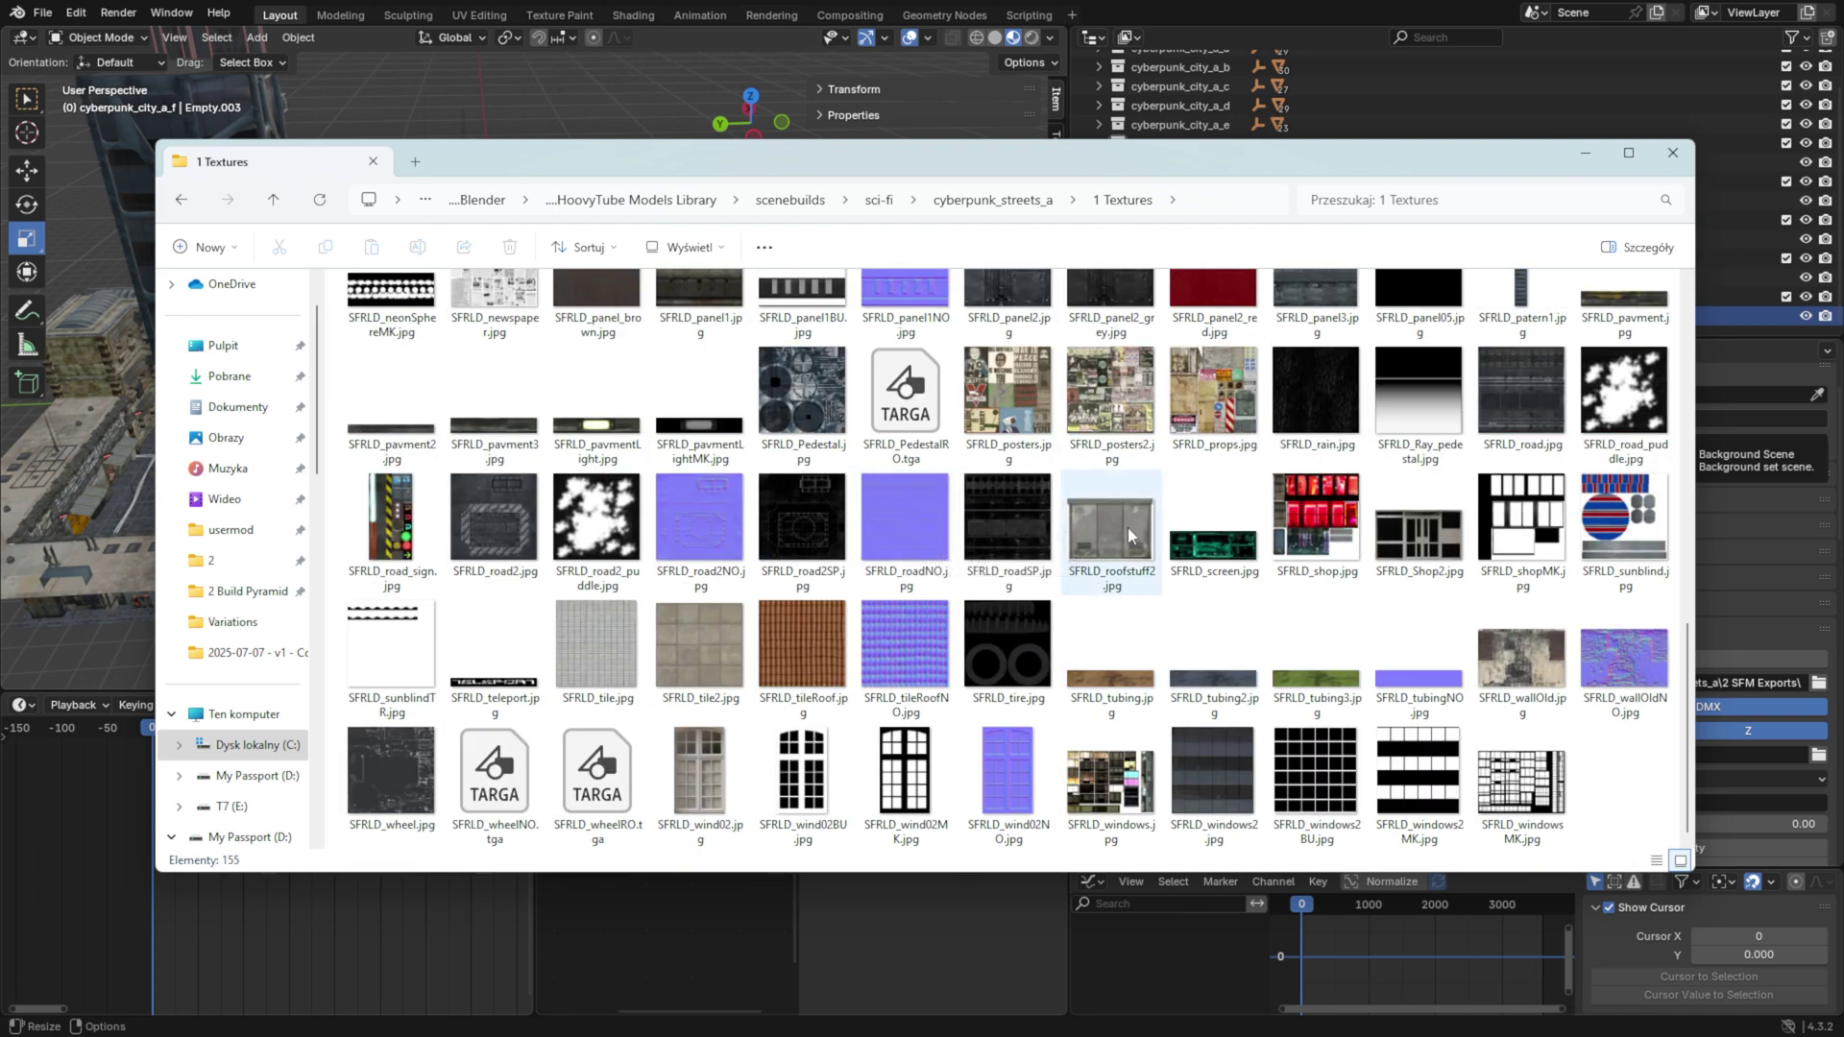
{"action": "left_click", "coordinate": [603, 635]}
{"action": "key", "text": "ctrl+c"}
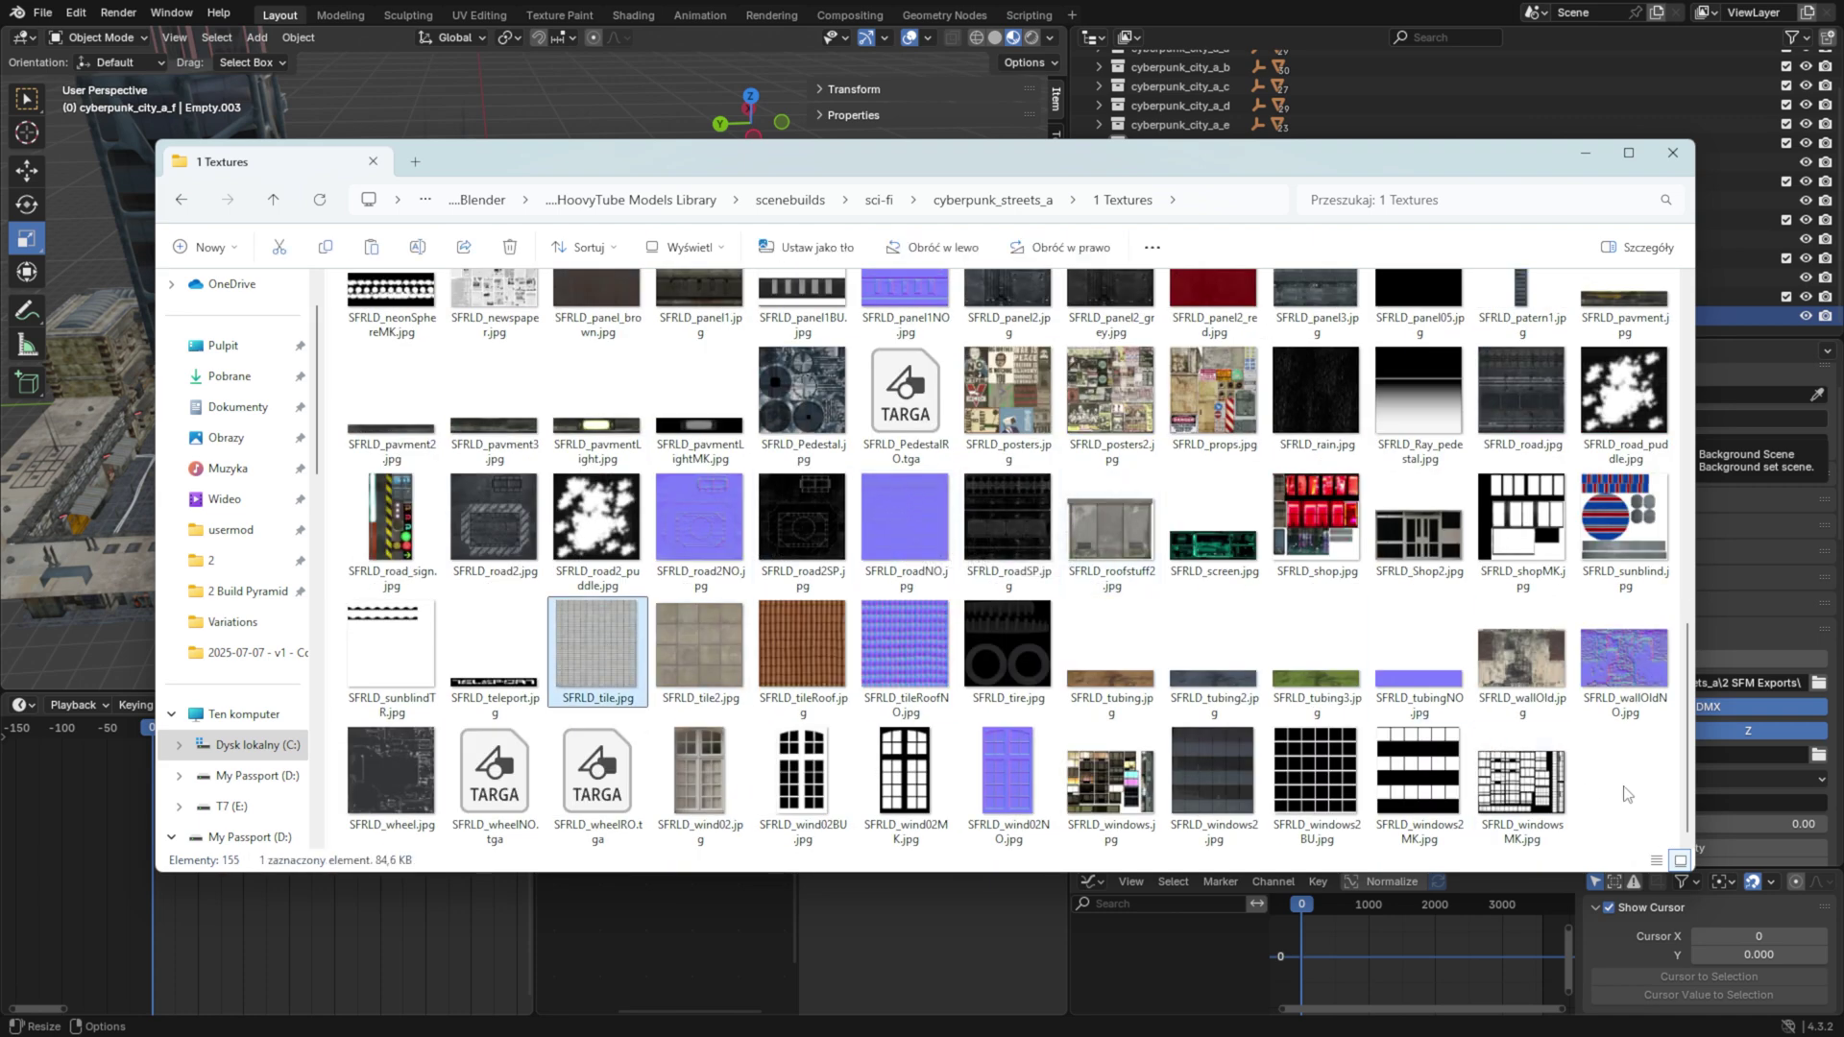
{"action": "key", "text": "ctrl+v"}
{"action": "left_click", "coordinate": [1645, 826]}
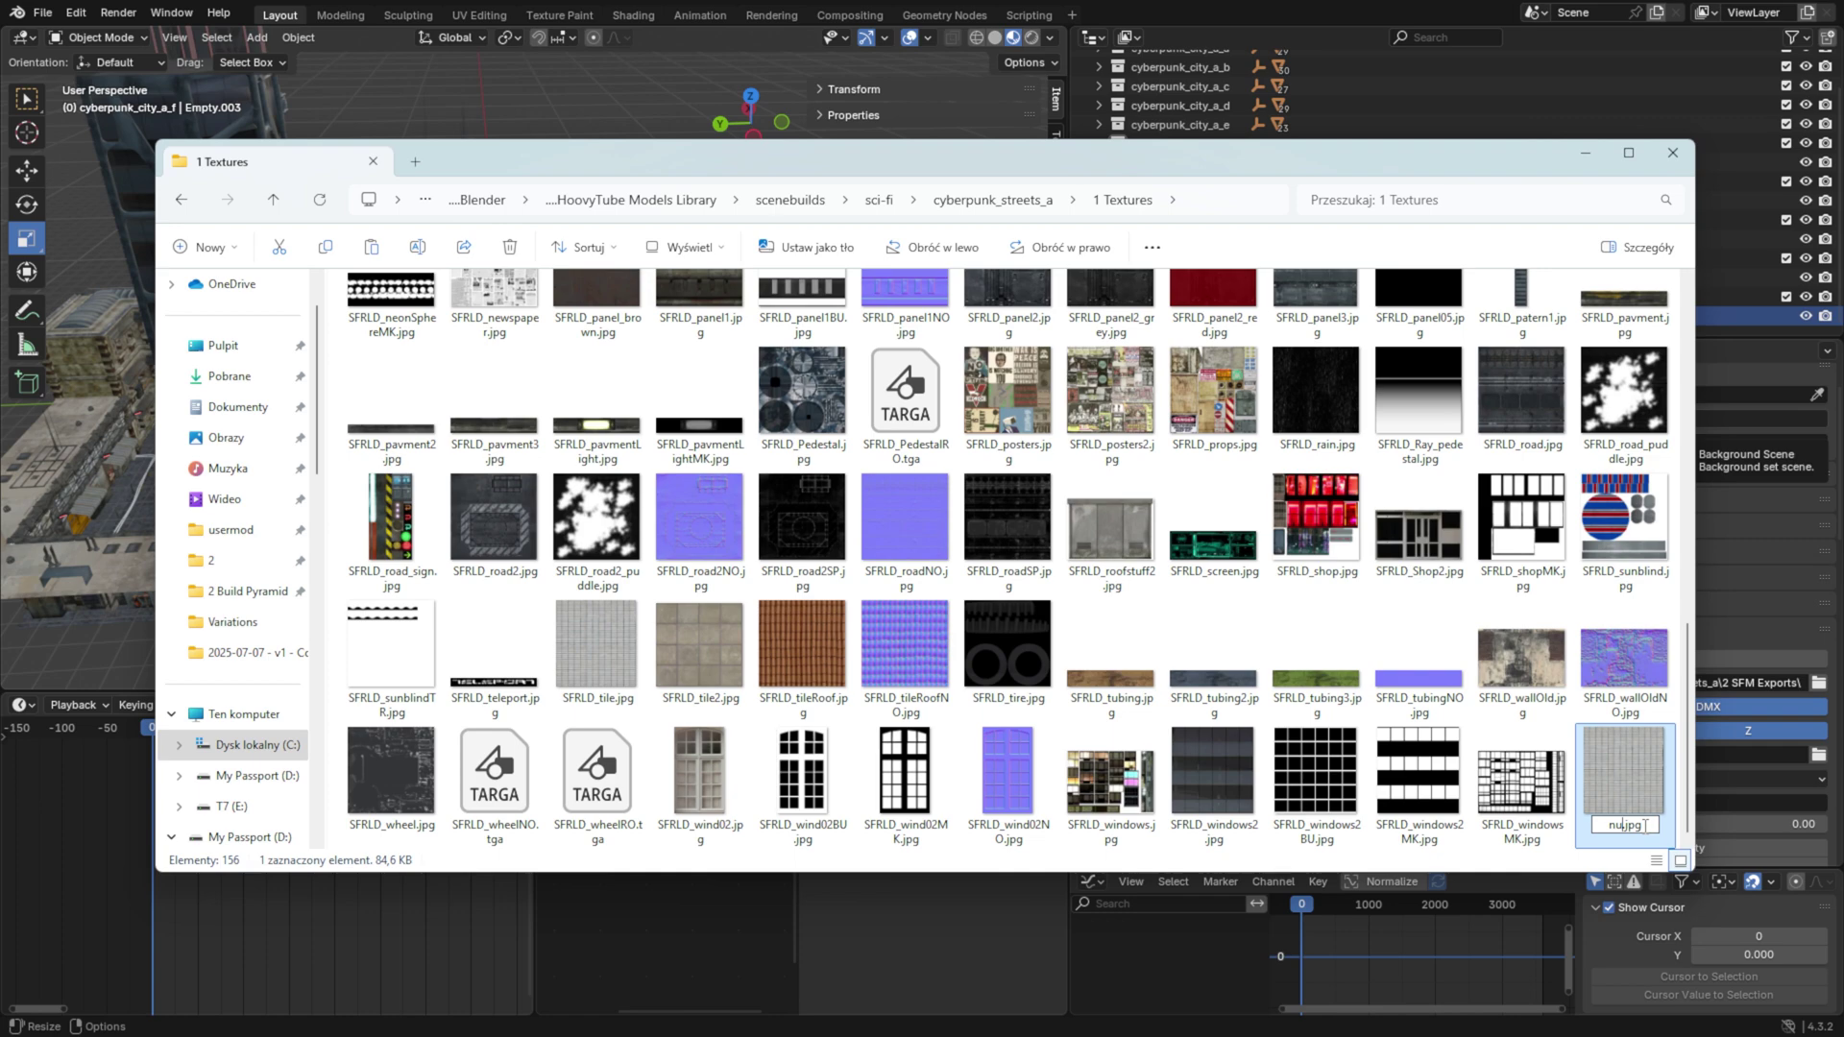
Step: Duplicate null.jpg and name the copy null_emission.jpg
{"action": "scroll", "coordinate": [1527, 768], "scroll_direction": "up", "scroll_amount": 15}
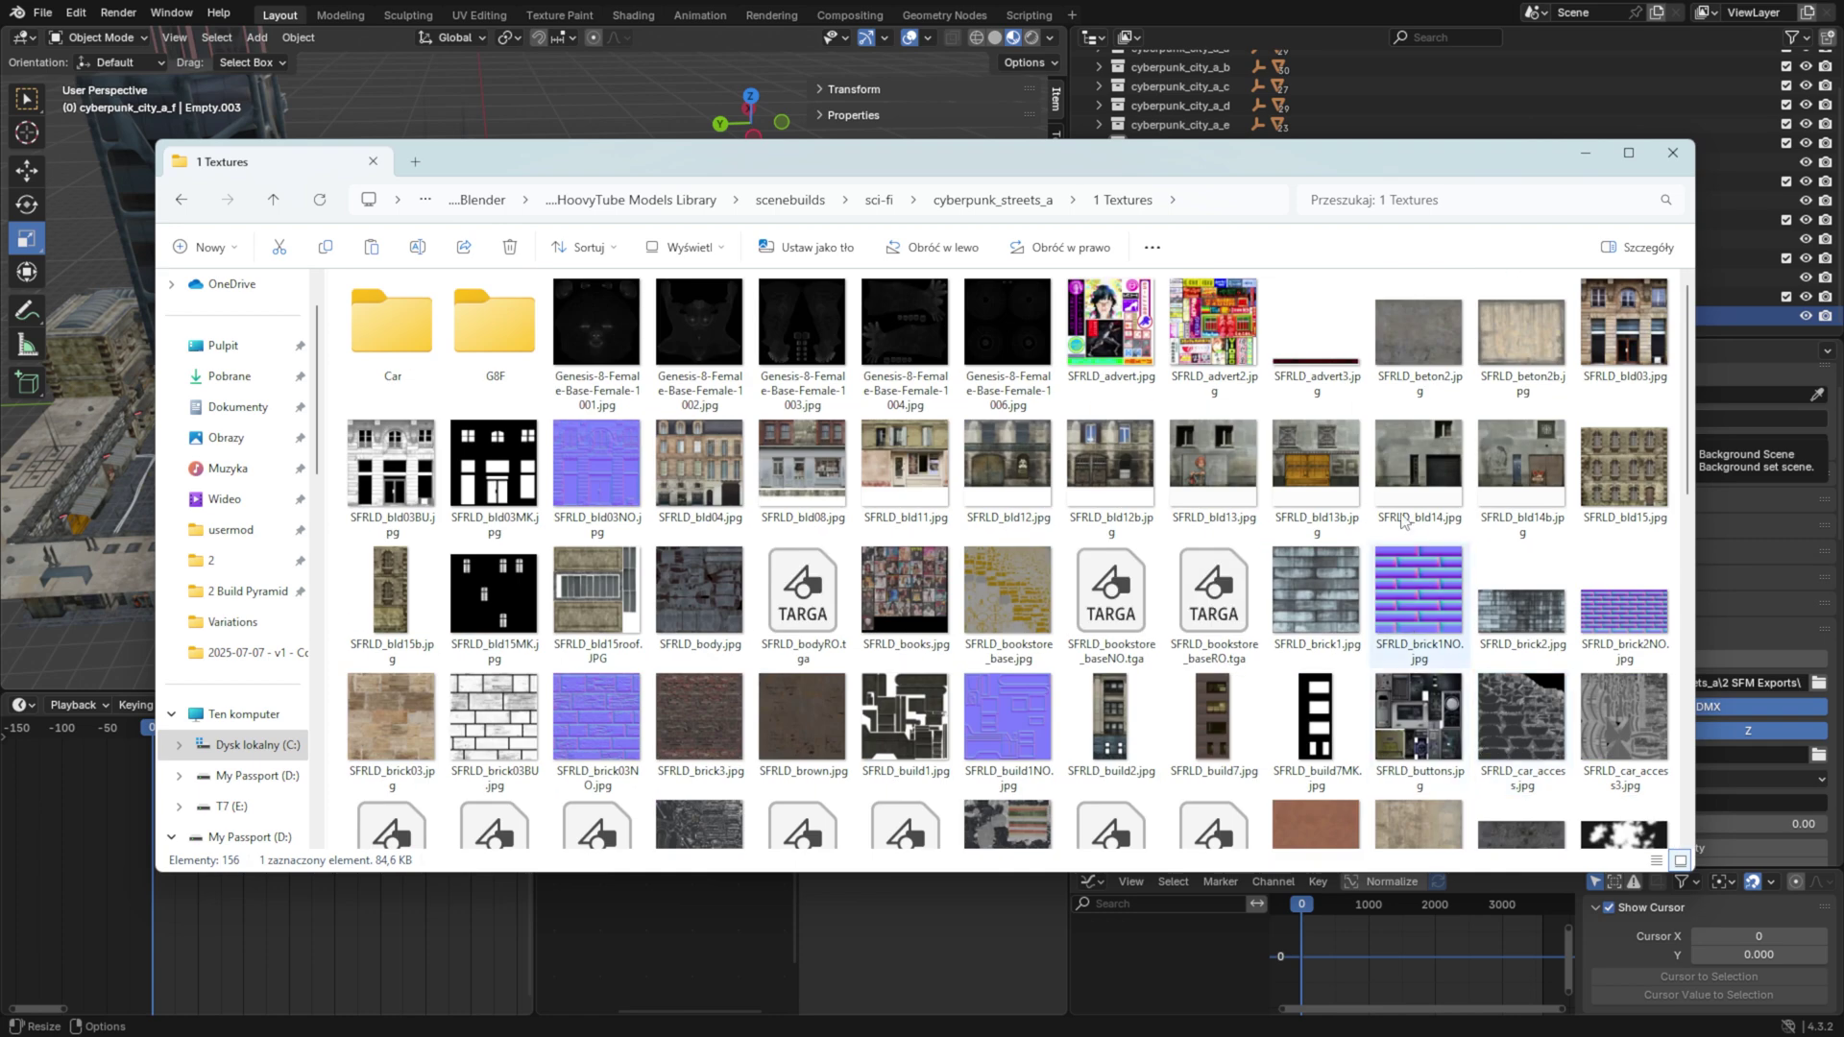
{"action": "scroll", "coordinate": [711, 397], "scroll_direction": "down", "scroll_amount": 10}
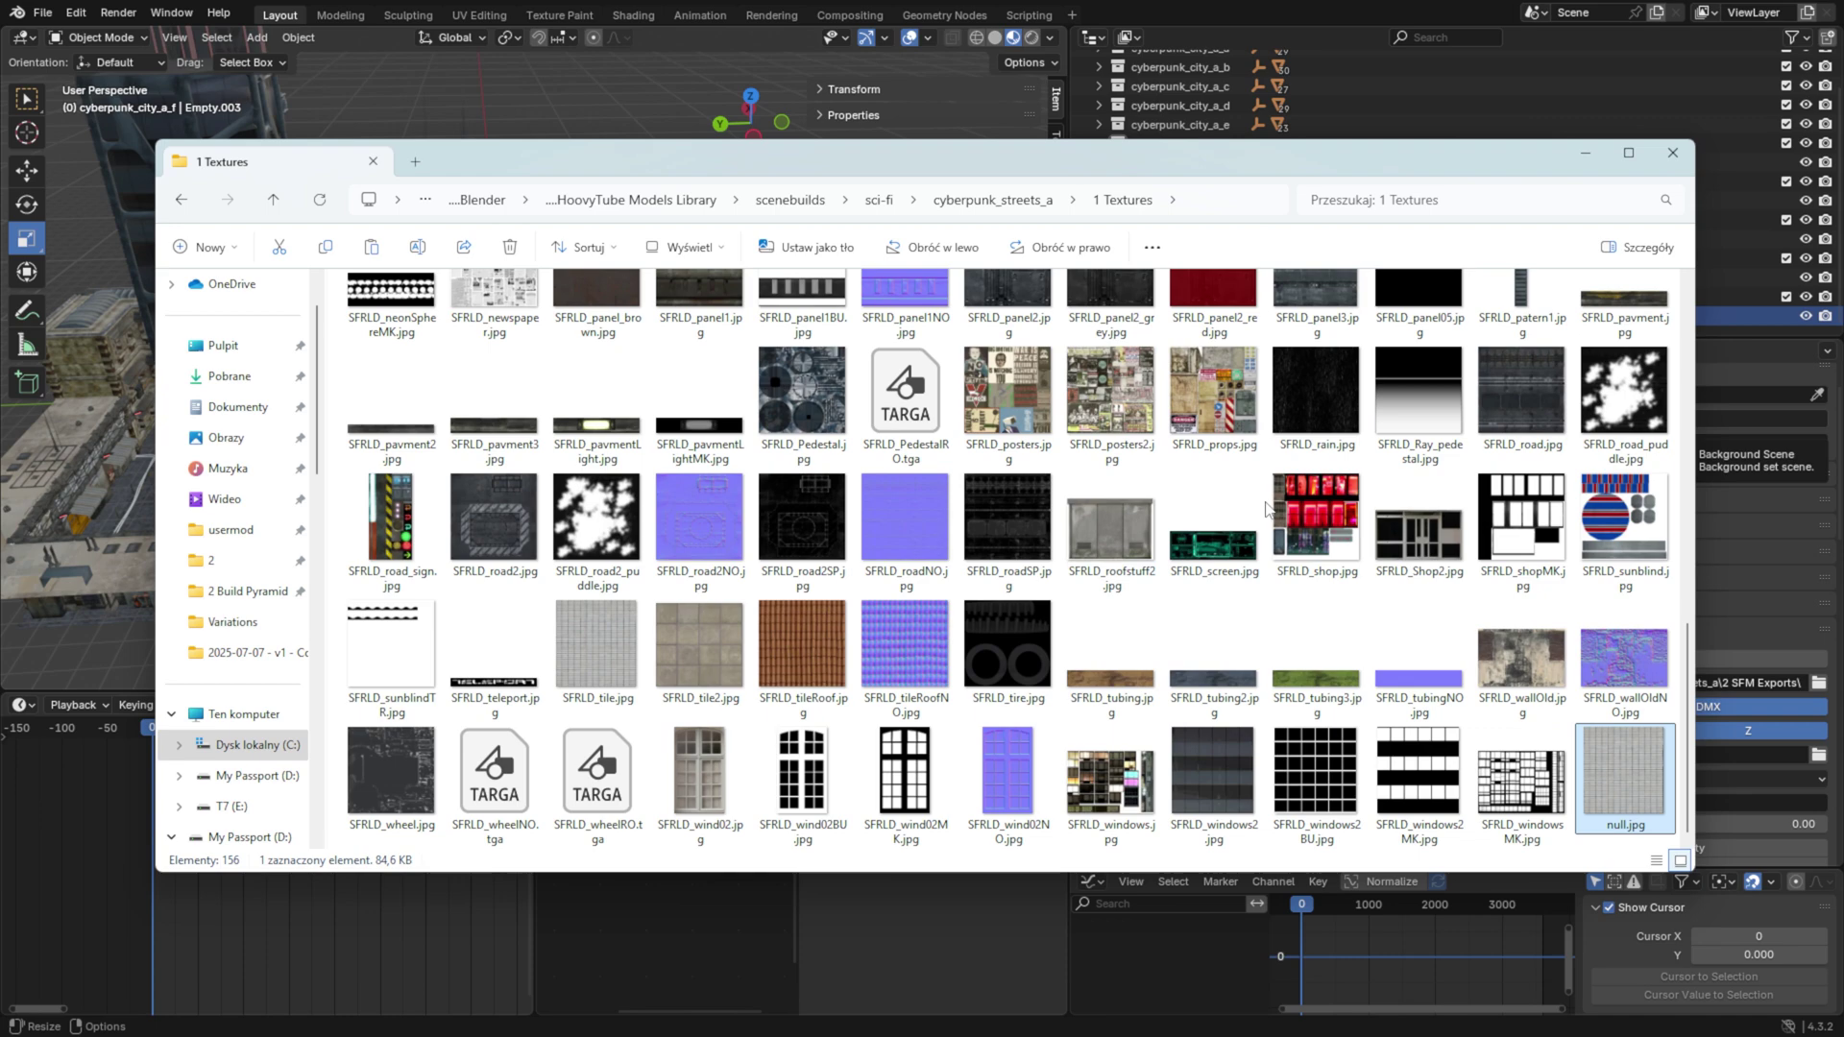
{"action": "scroll", "coordinate": [1266, 510], "scroll_direction": "up", "scroll_amount": 10}
{"action": "scroll", "coordinate": [1343, 392], "scroll_direction": "down", "scroll_amount": 10}
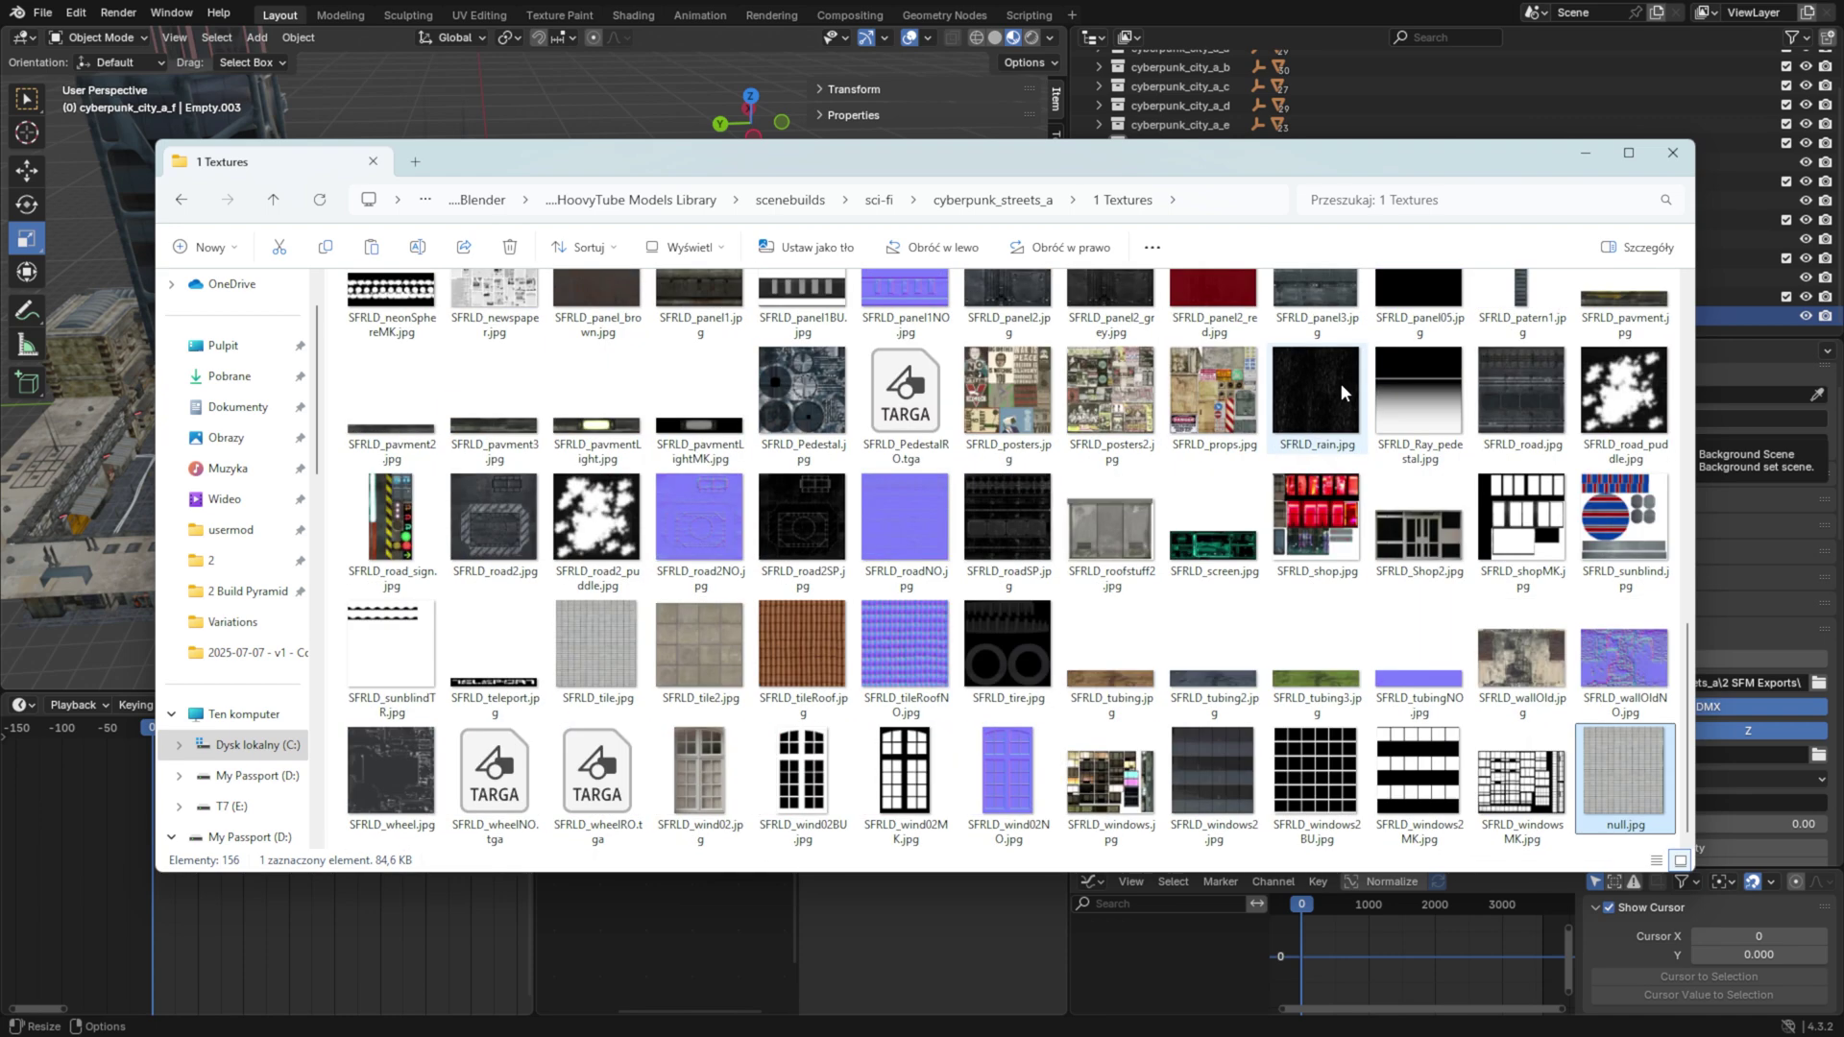
{"action": "key", "text": "ctrl+c"}
{"action": "key", "text": "ctrl+v"}
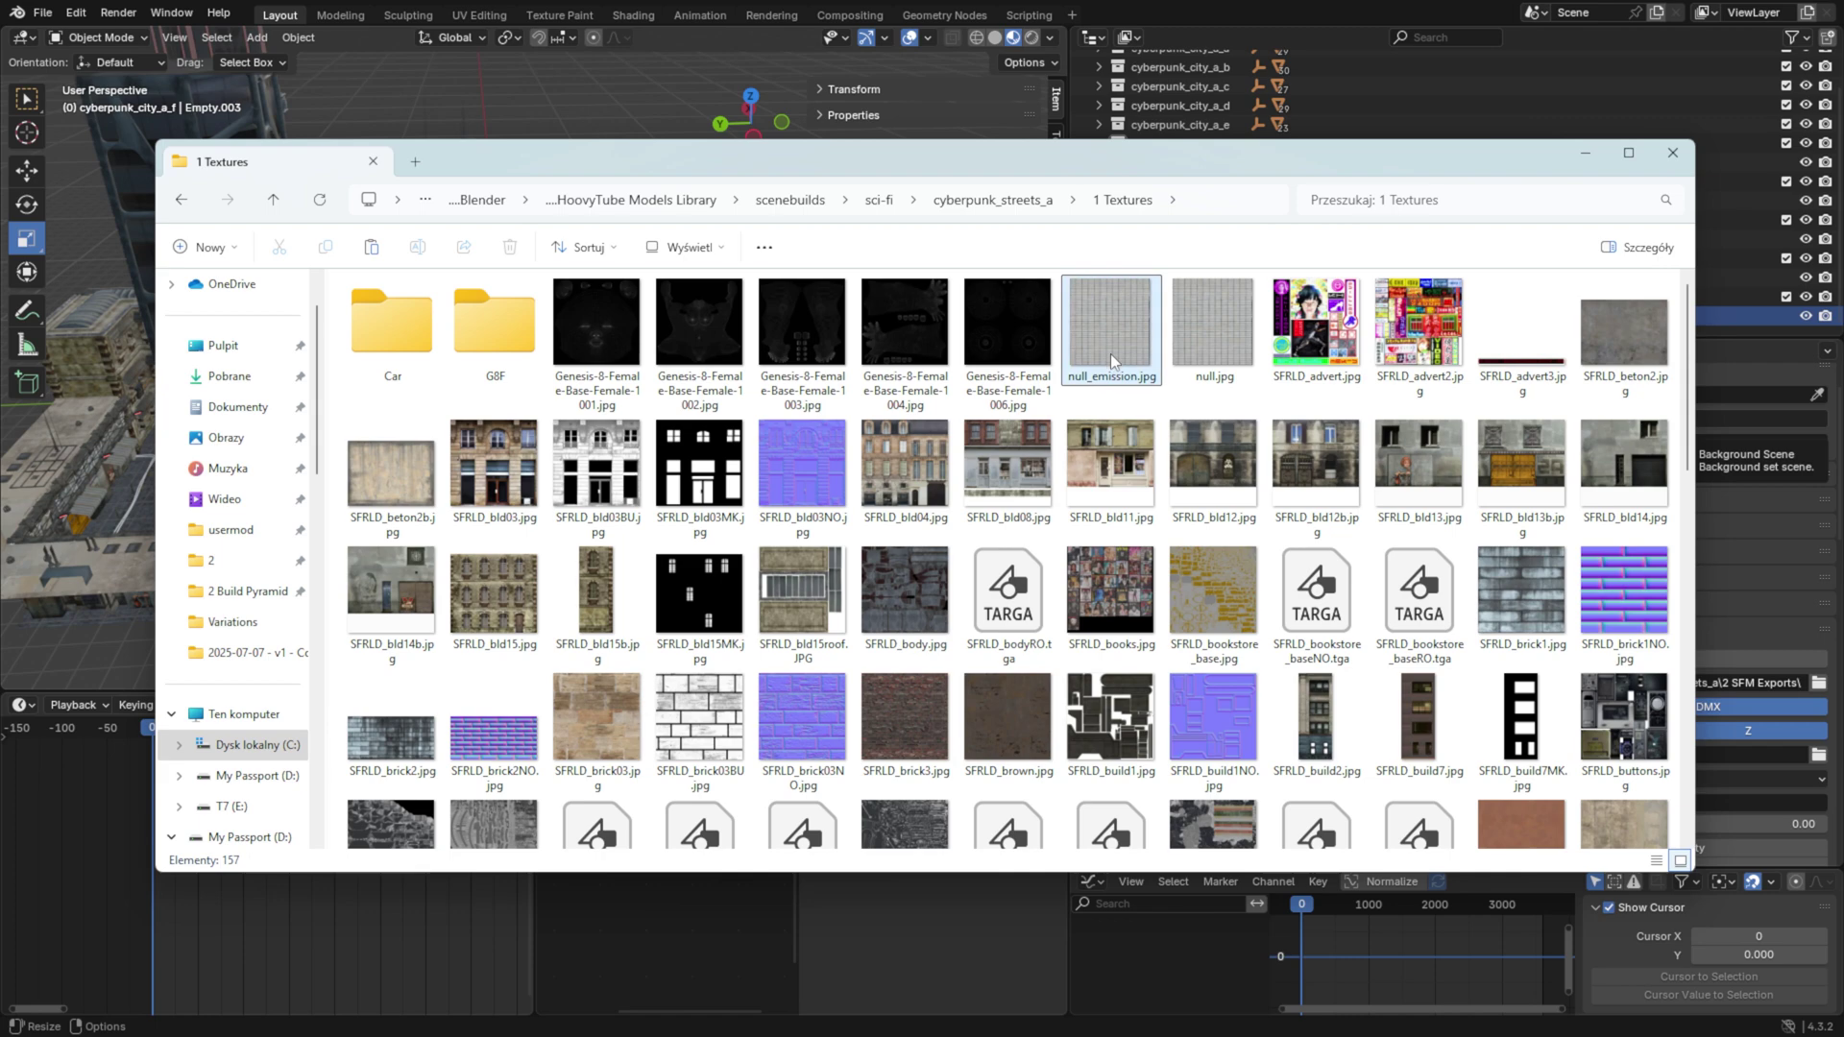
Step: Make another copy of the null placeholder texture and rename it hoovy_glass.jpg
{"action": "key", "text": "ctrl+c"}
{"action": "key", "text": "ctrl+v"}
{"action": "key", "text": "F2"}
{"action": "type", "text": "ho"}
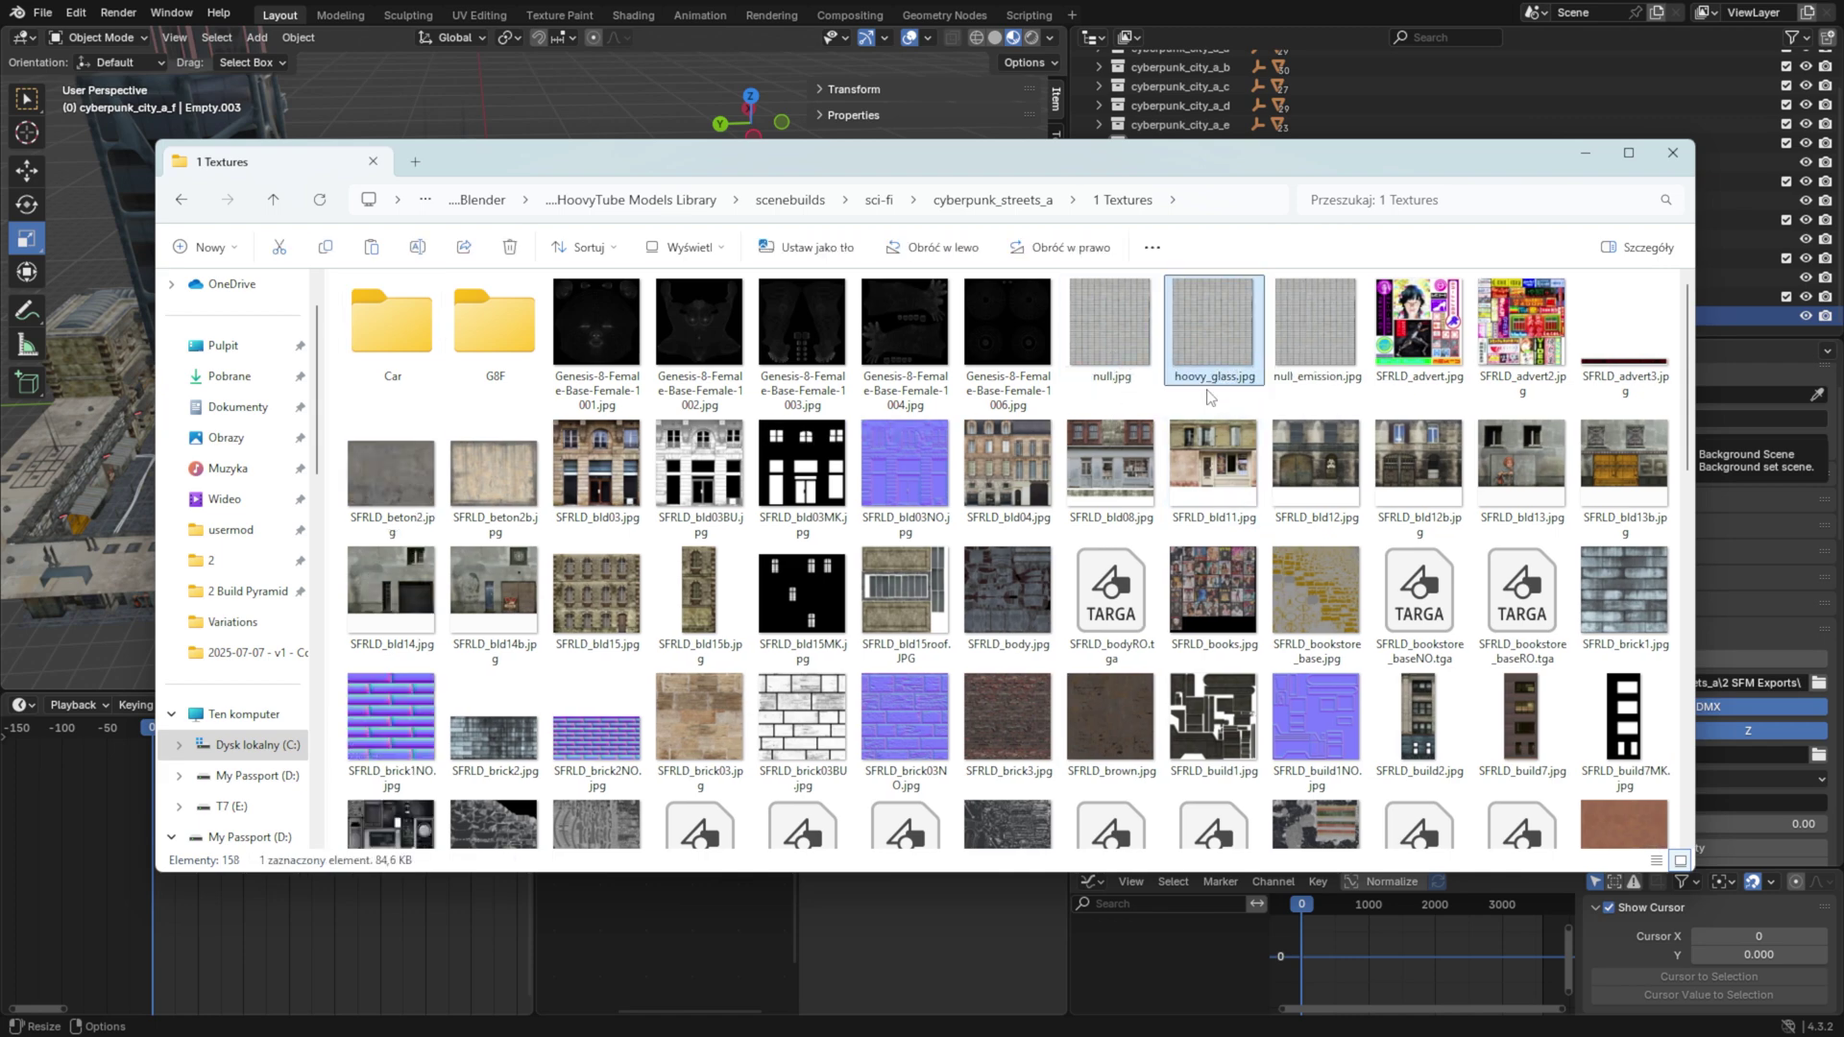
{"action": "left_click", "coordinate": [1208, 401]}
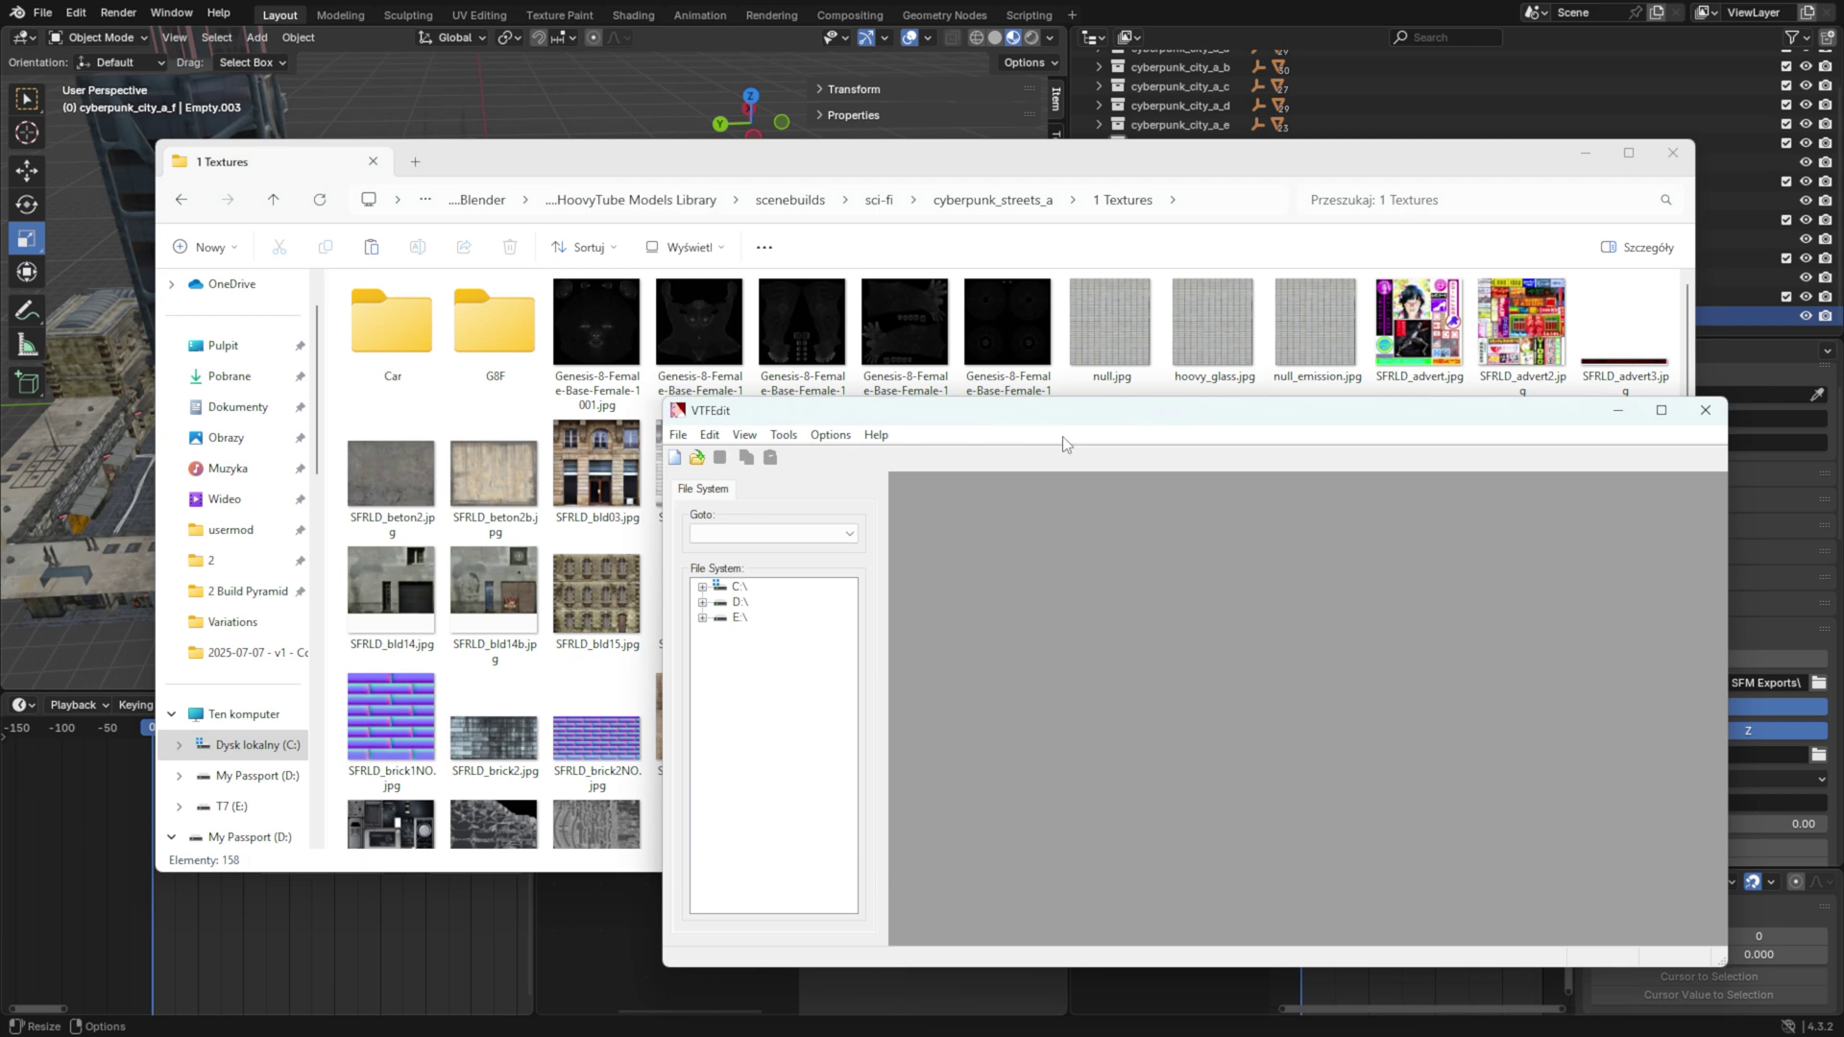
Step: In VTFEdit's Batch Convert, choose the input folder in the HoovyTube Models Library and set the output folder to scenebuilds\sci-fi\cyberpunk_streets_a
{"action": "left_click_drag", "start_coordinate": [1046, 418], "coordinate": [843, 374]}
{"action": "left_click", "coordinate": [581, 395]}
{"action": "left_click", "coordinate": [663, 438]}
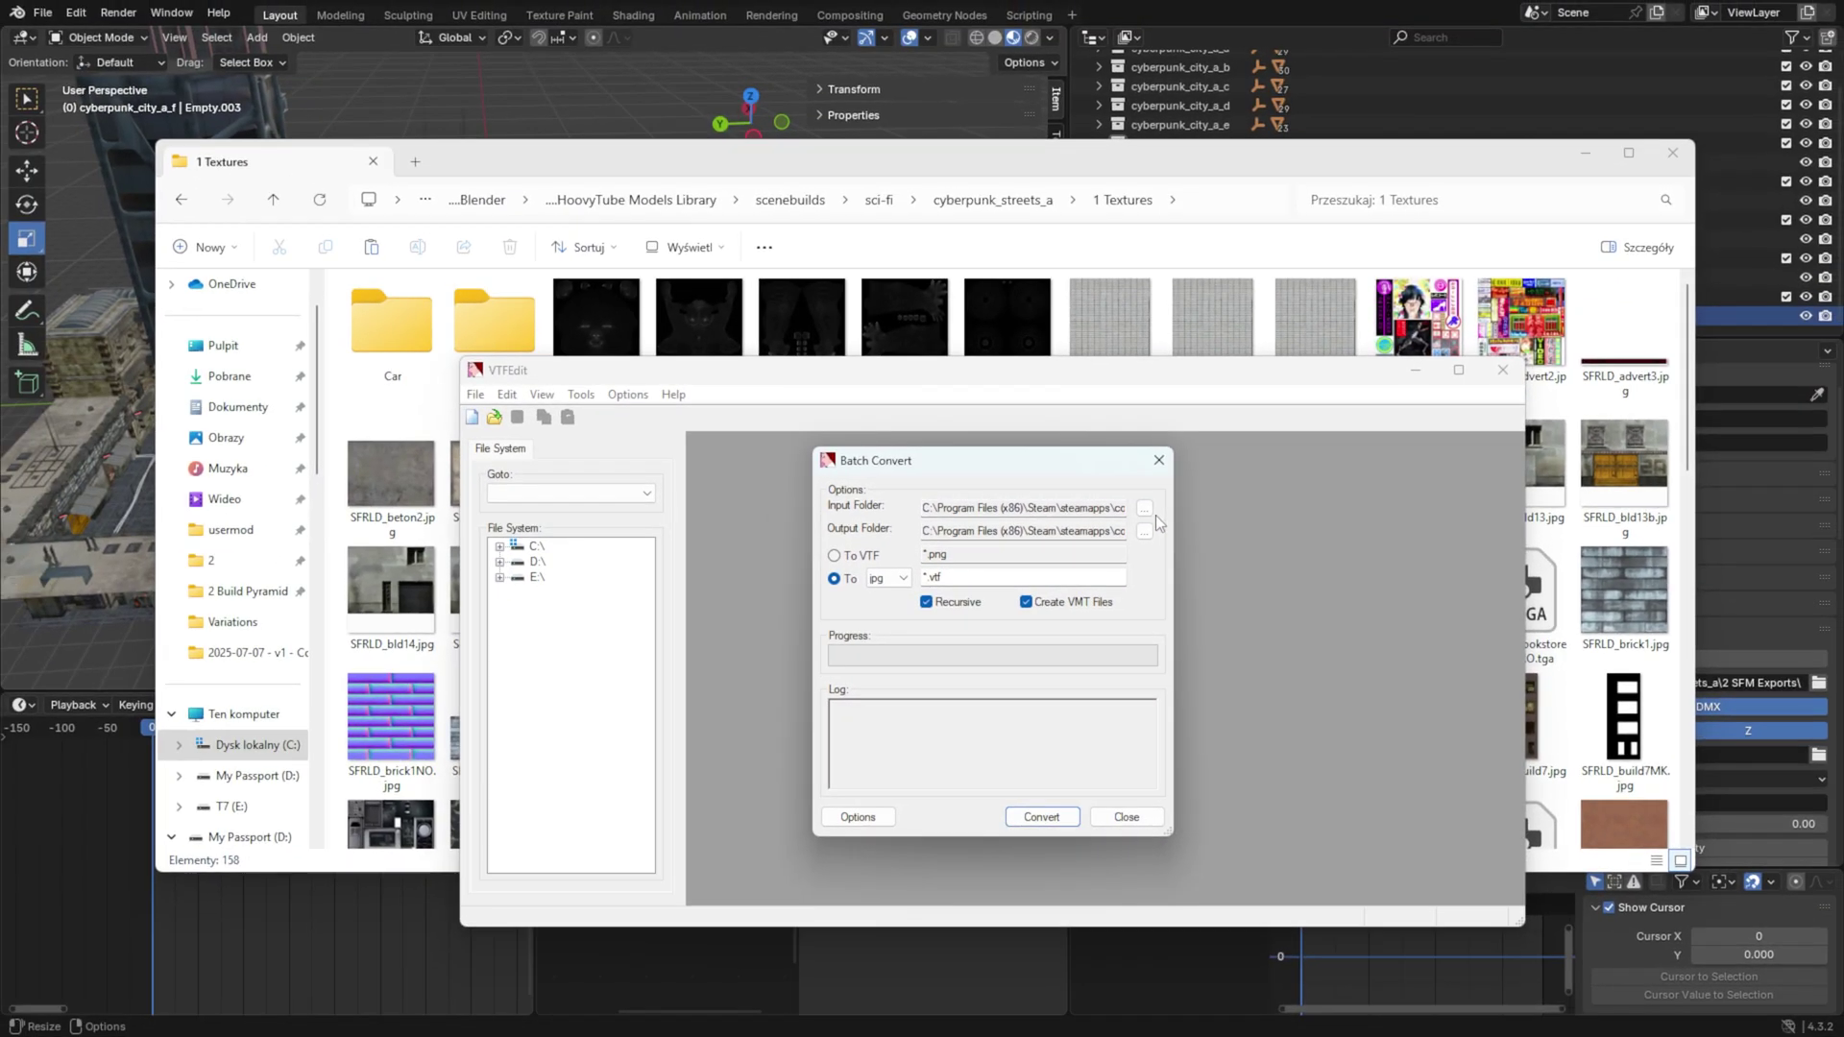
{"action": "left_click", "coordinate": [1149, 511]}
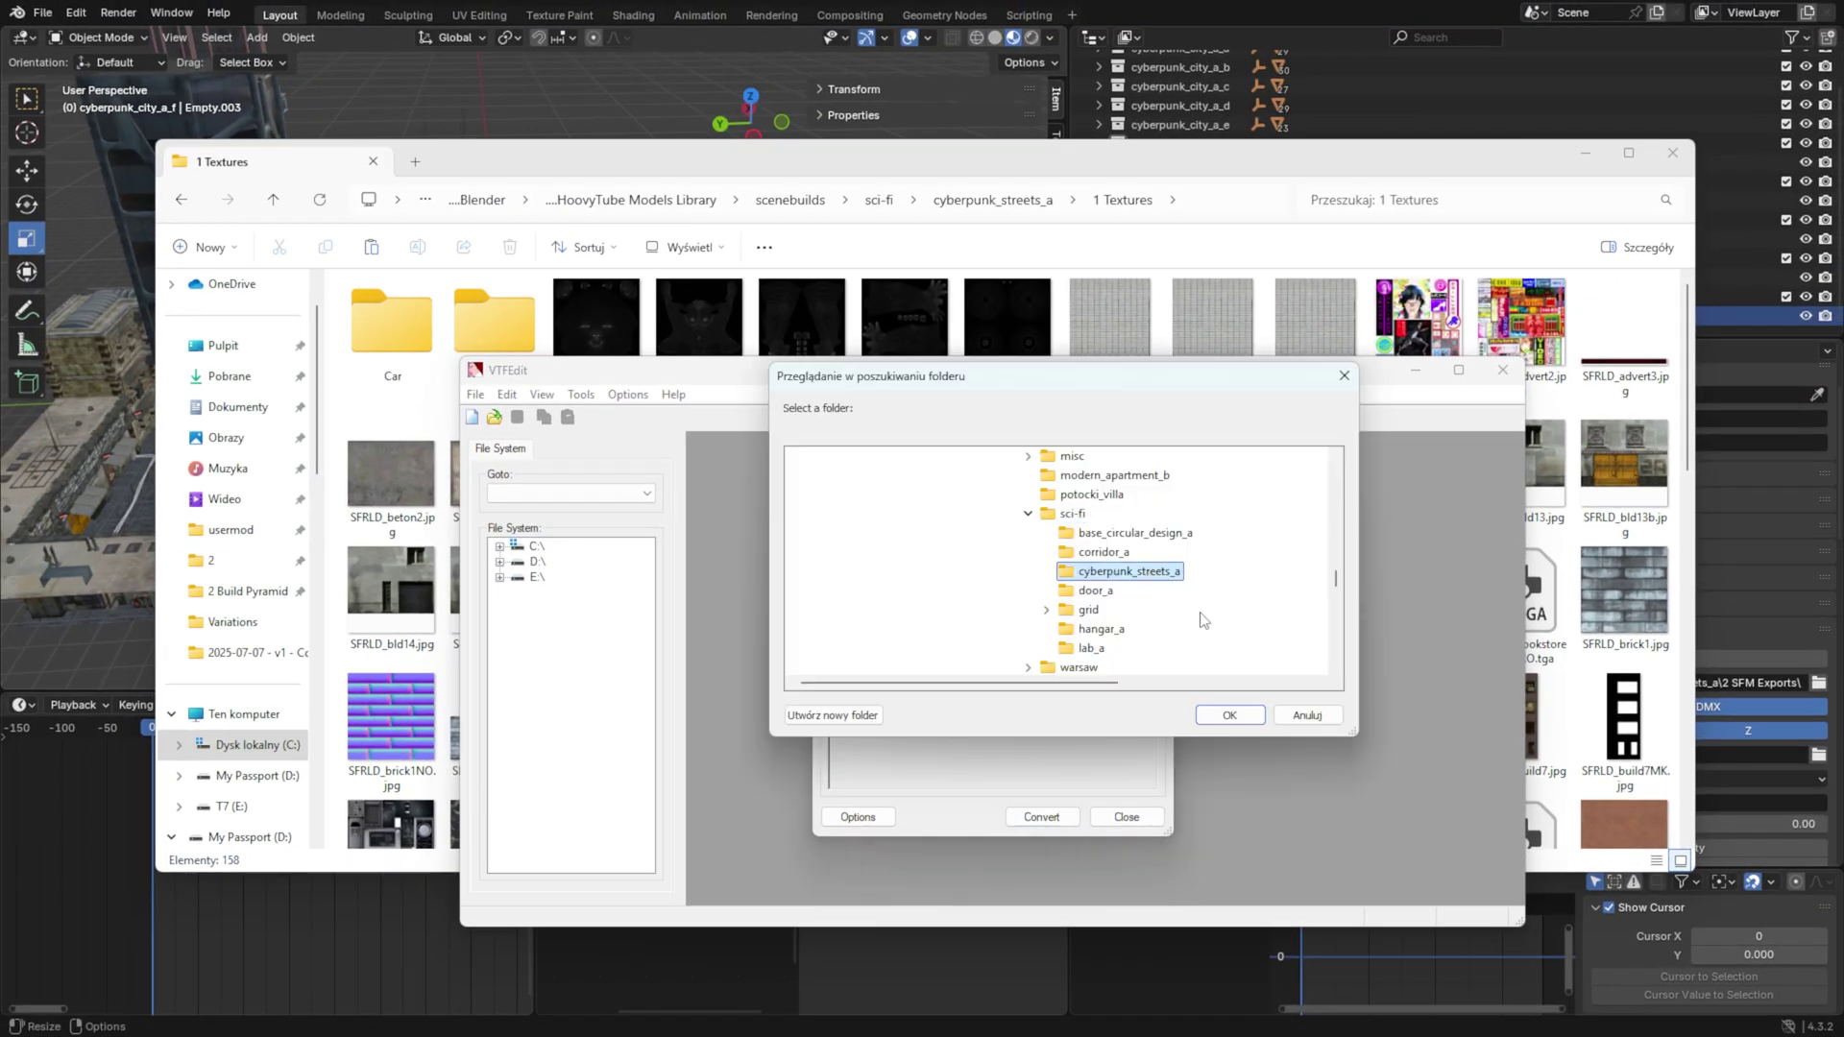
{"action": "left_click", "coordinate": [1225, 715]}
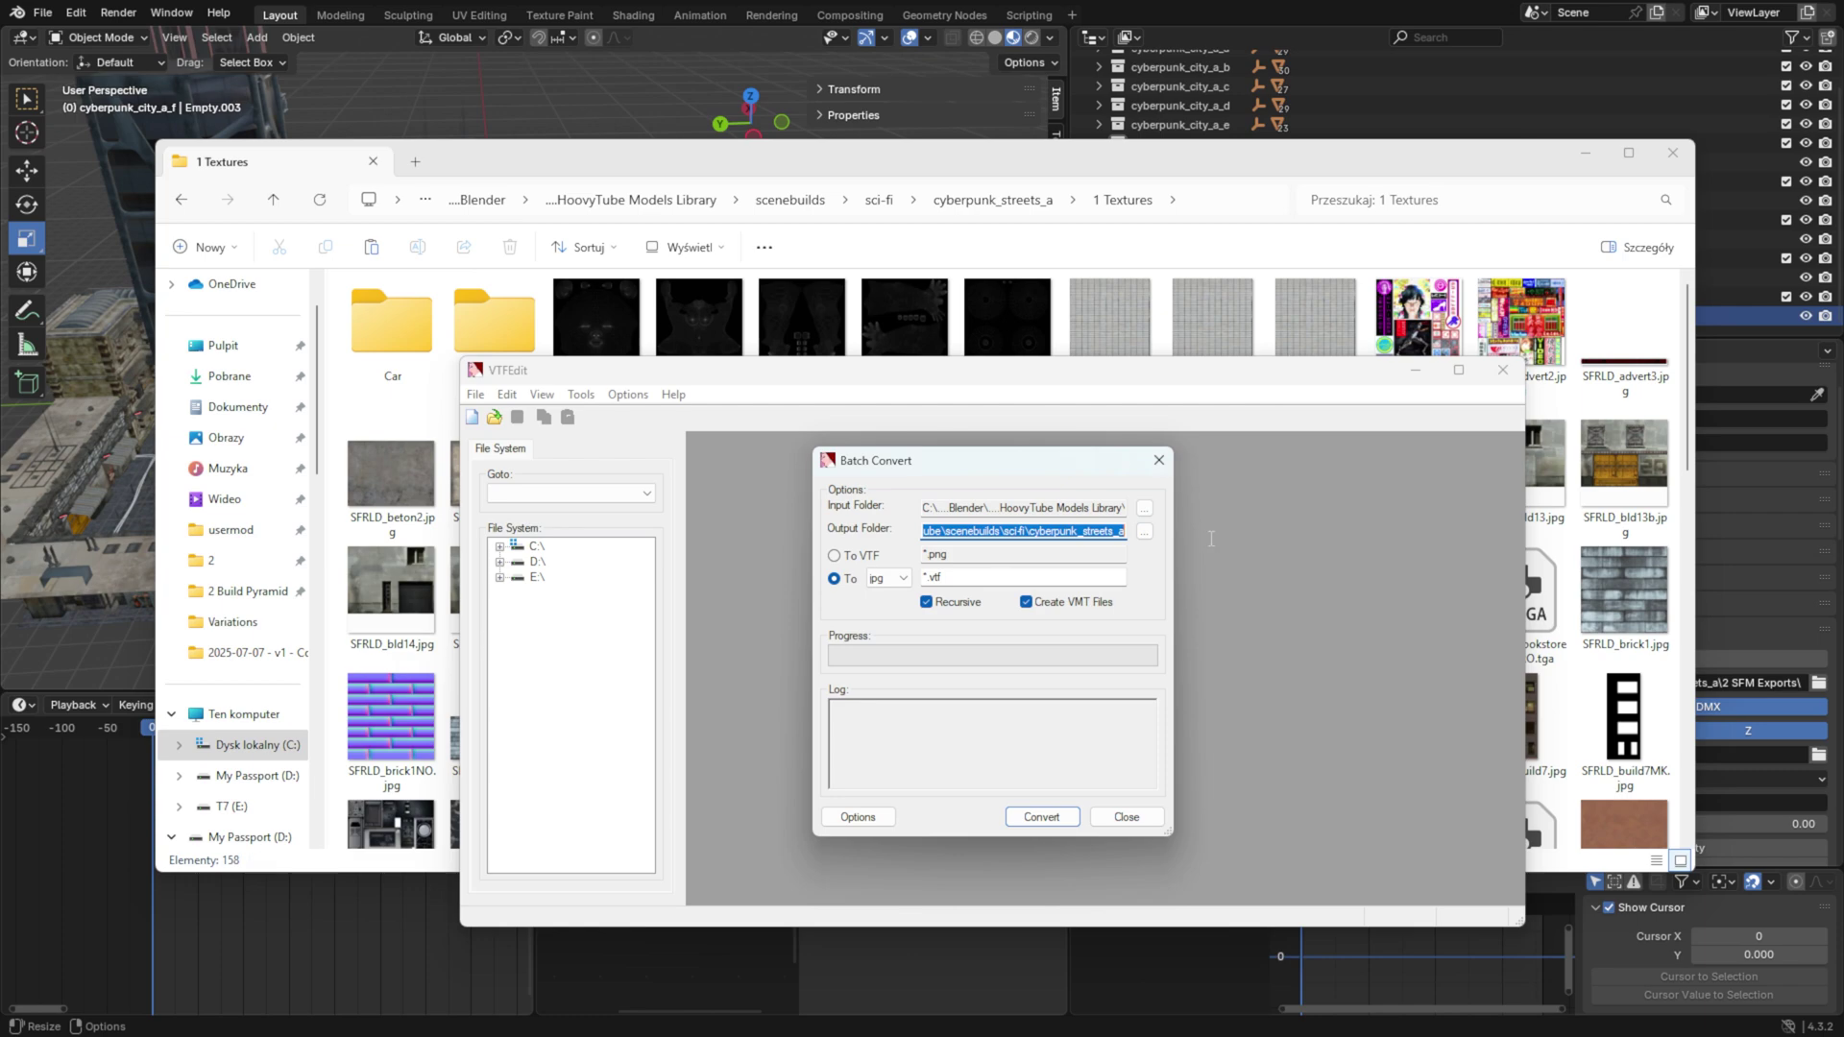
{"action": "left_click", "coordinate": [783, 363]}
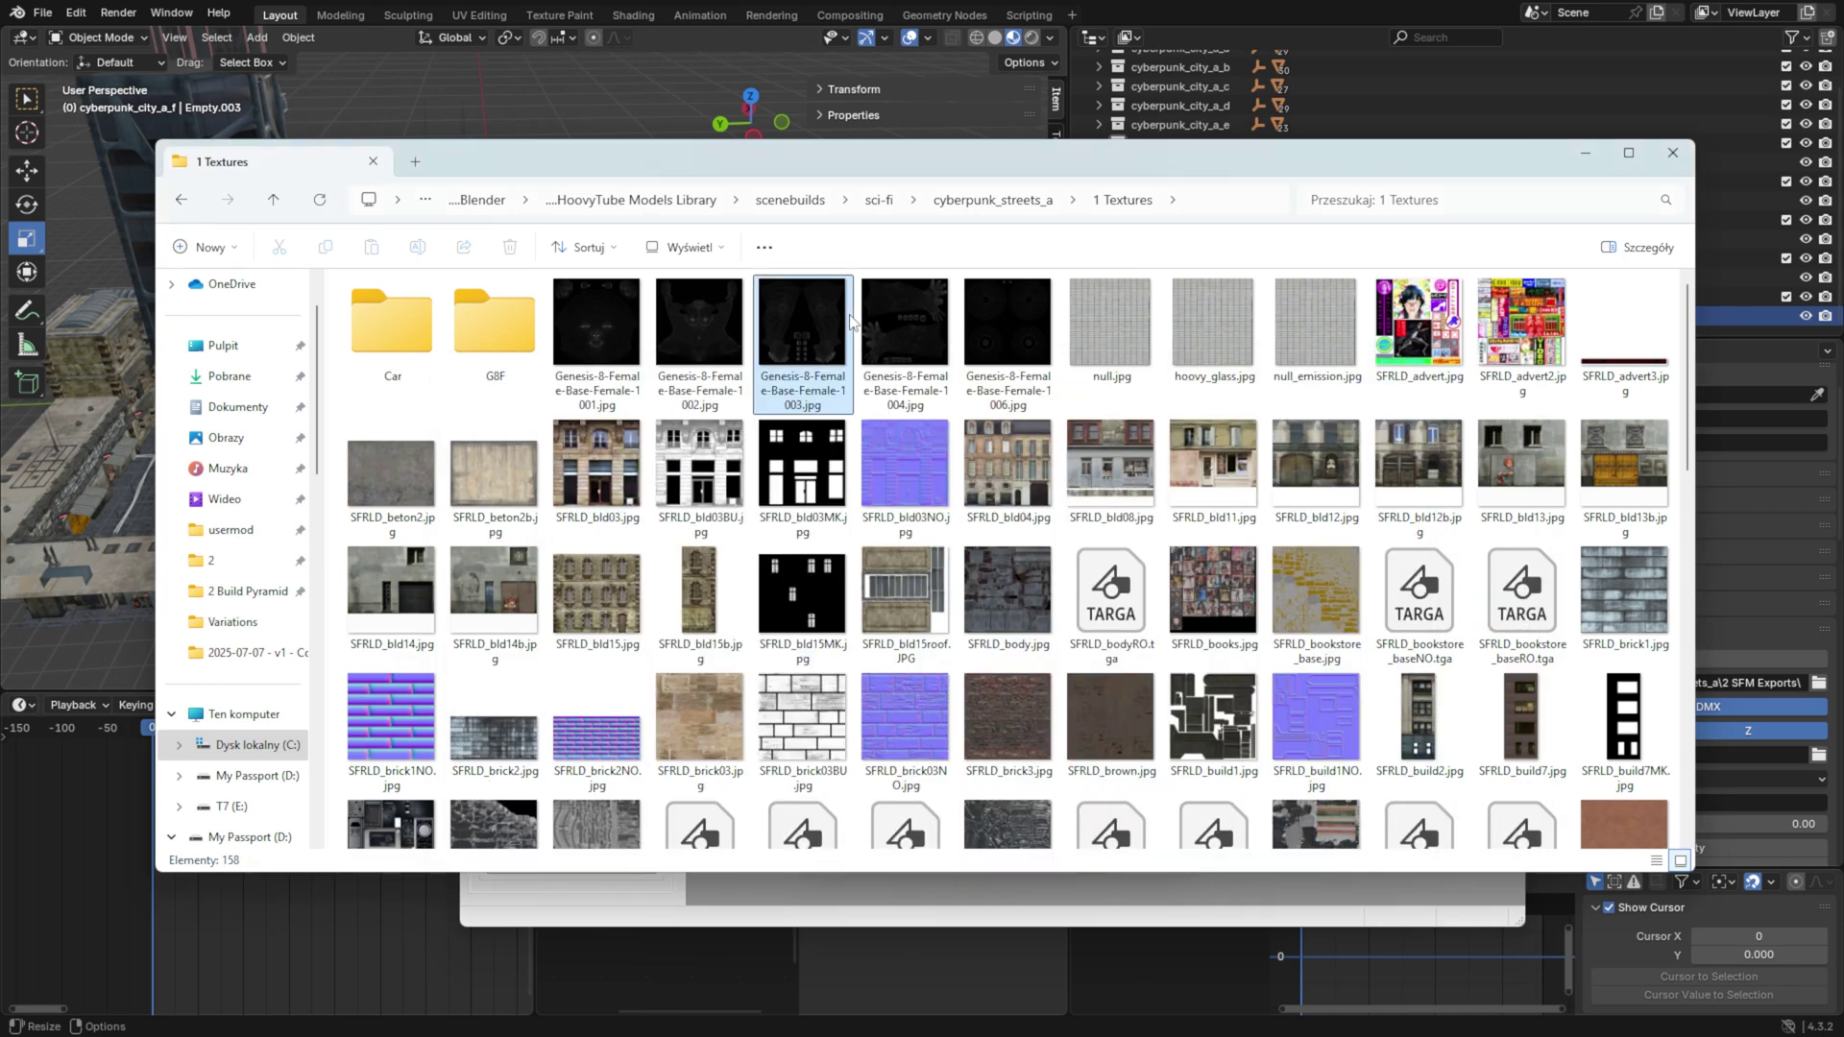
Step: In VTFEdit's Batch Convert, choose conversion to VTF with the *.jpg filter and run it on the textures
{"action": "key", "text": "alt+Tab"}
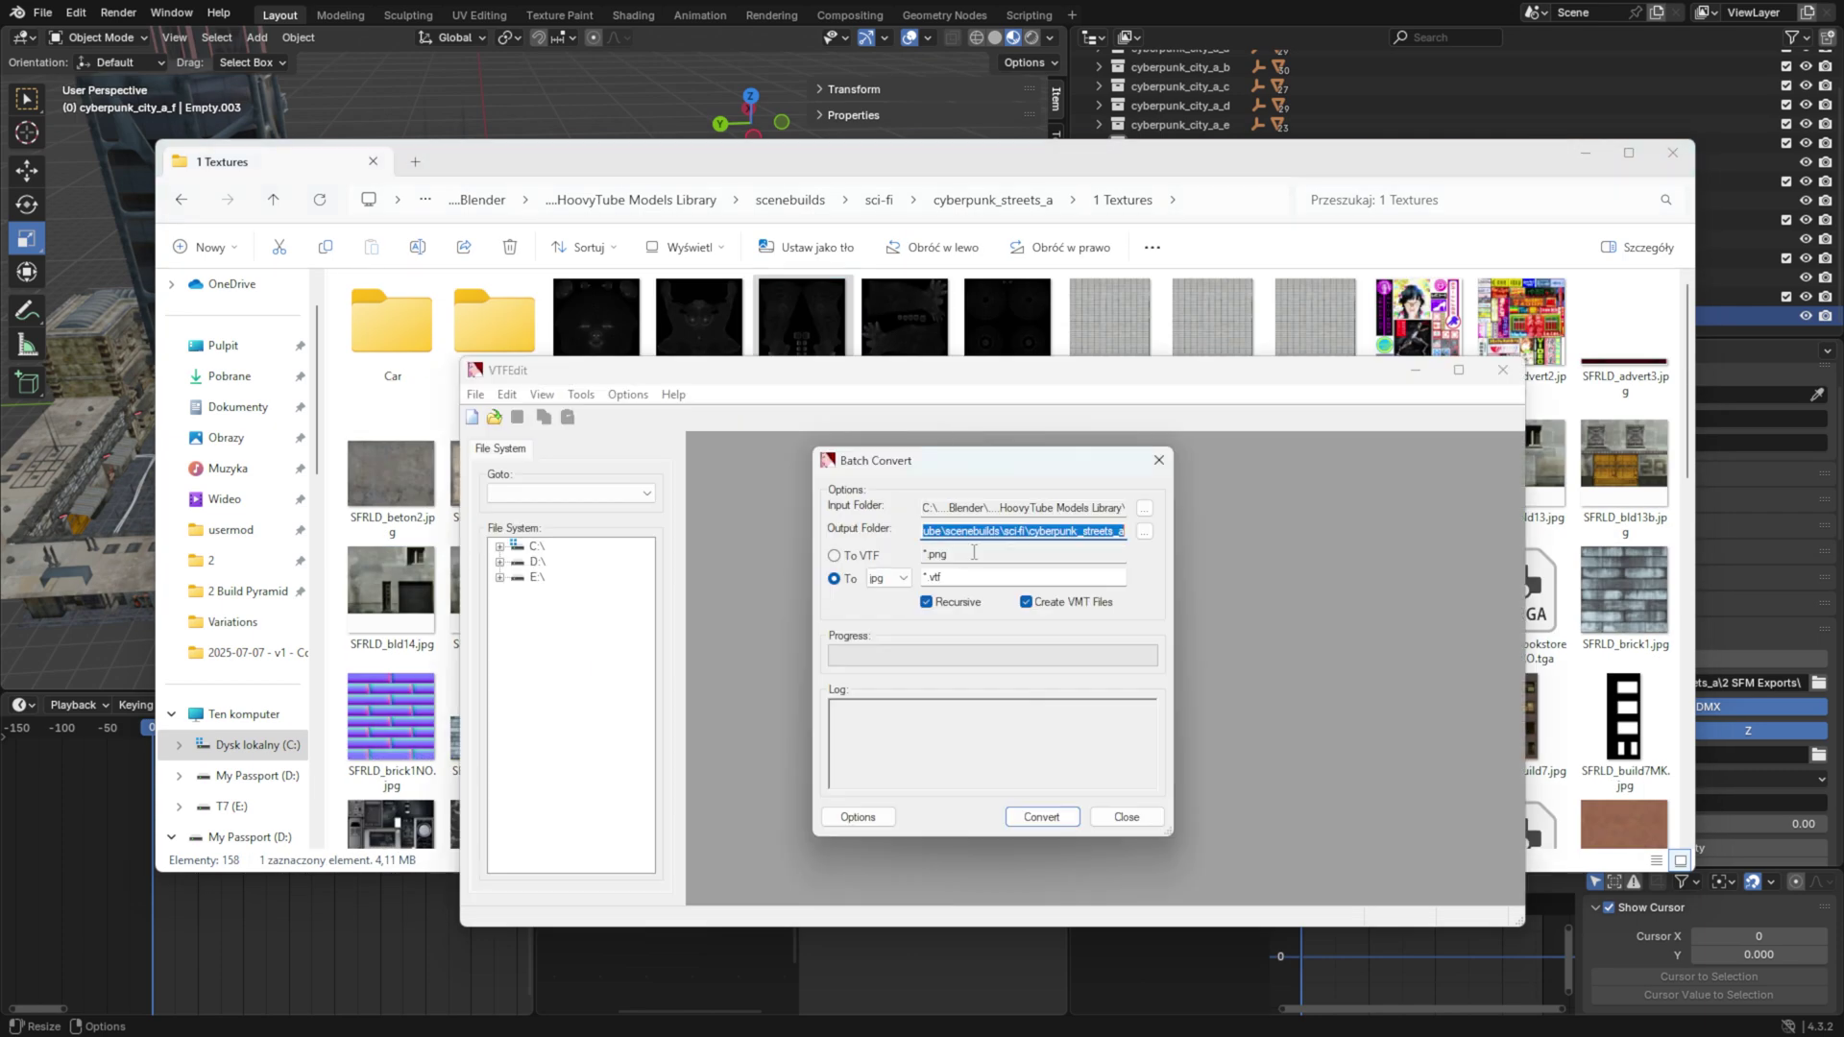
{"action": "left_click", "coordinate": [971, 552]}
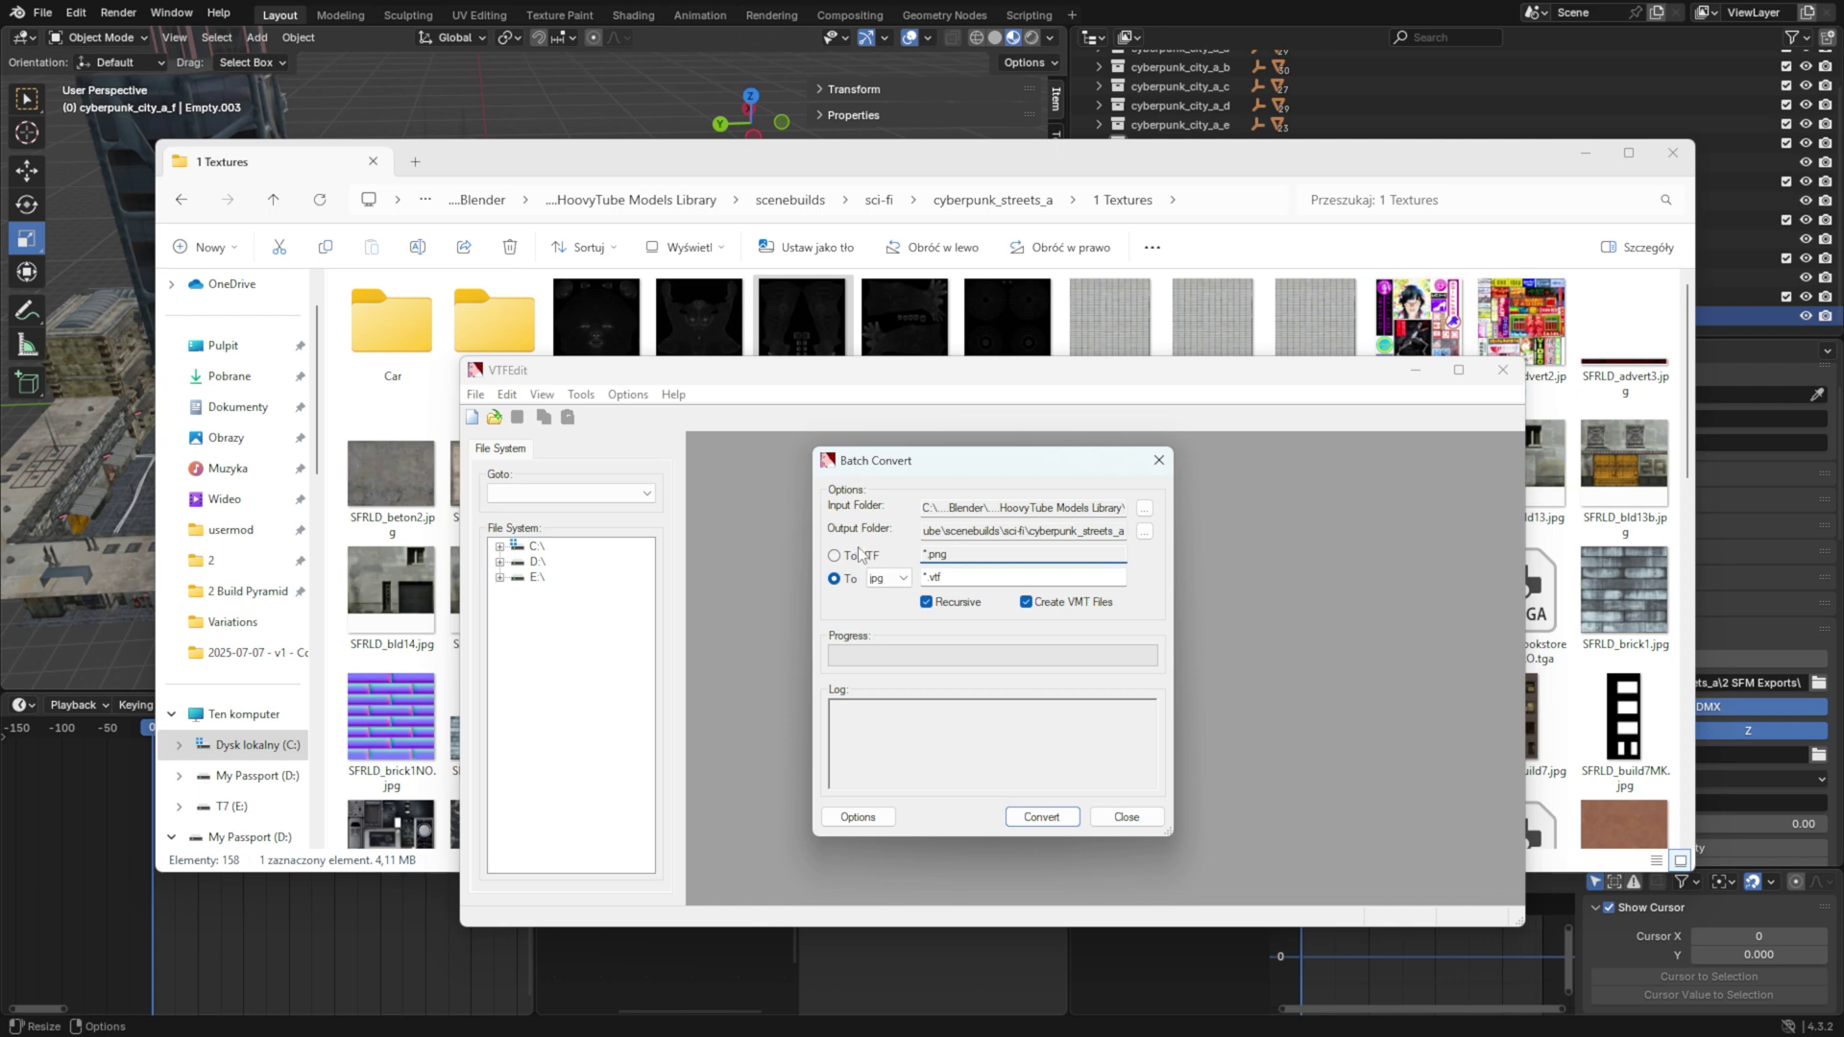
{"action": "left_click", "coordinate": [861, 555]}
{"action": "left_click", "coordinate": [983, 556]}
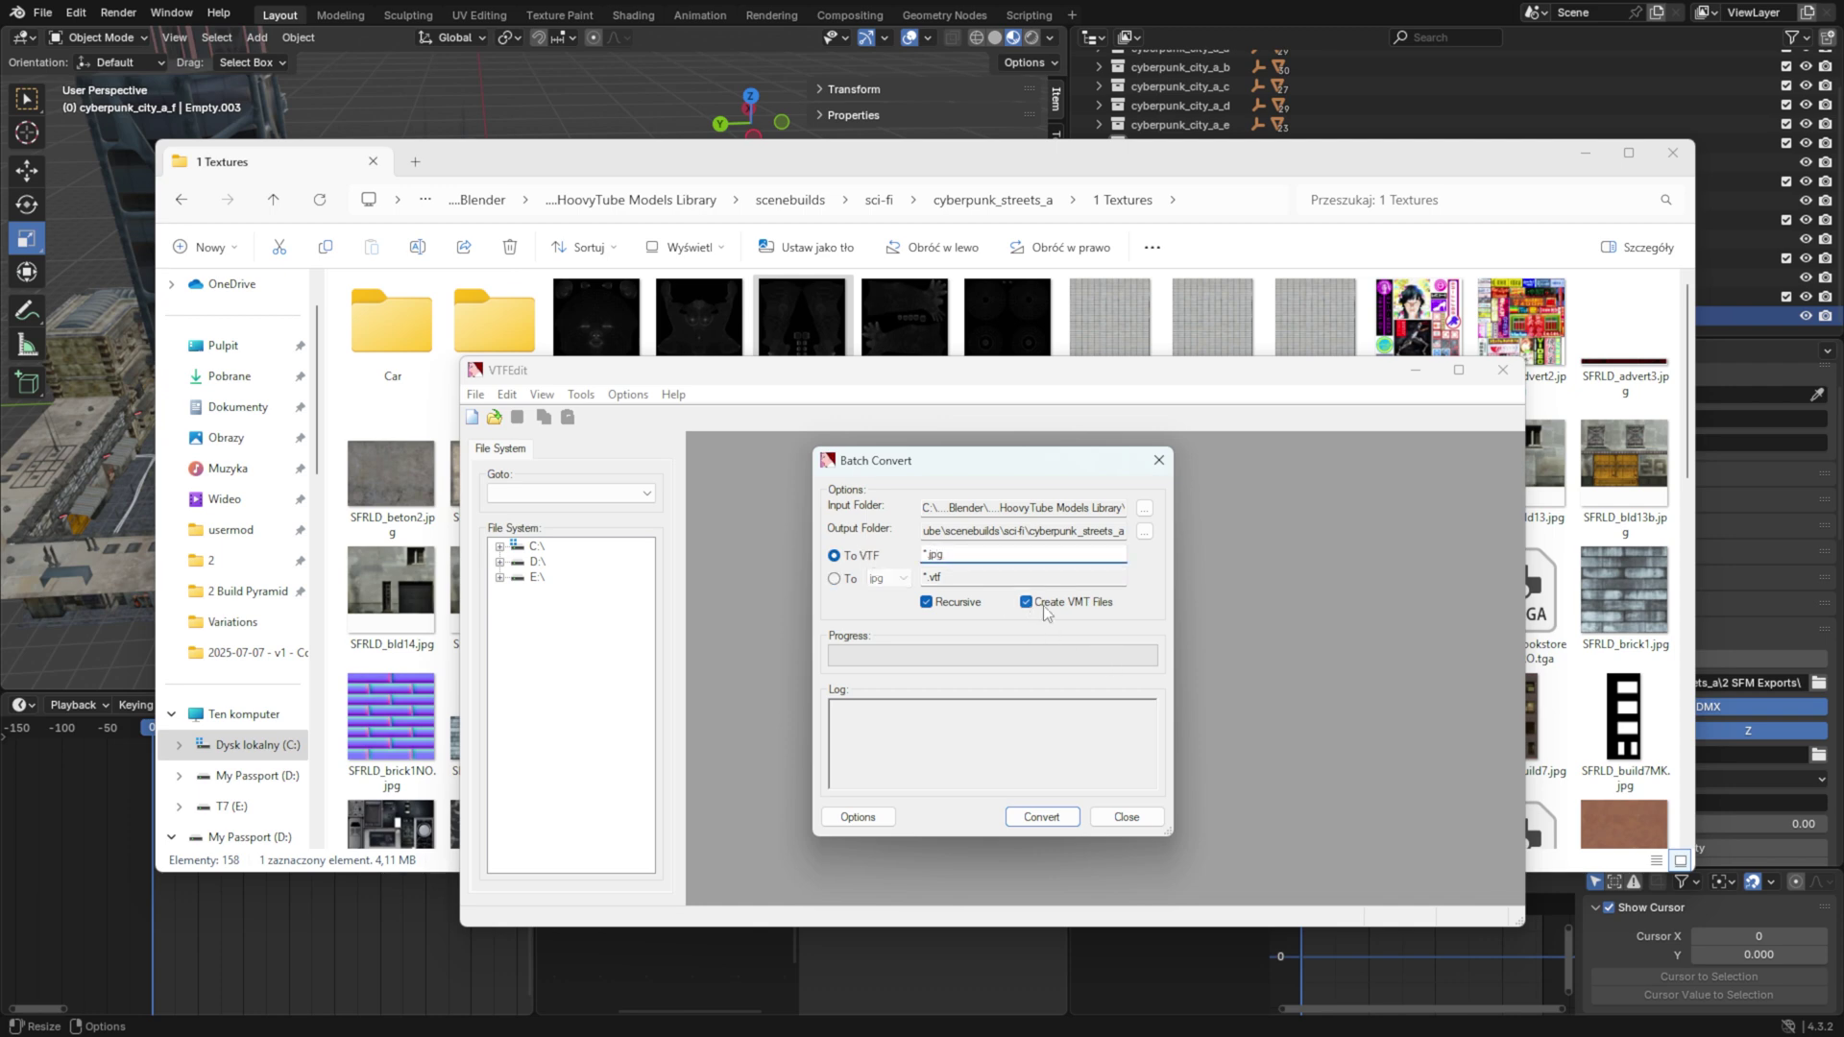
{"action": "left_click", "coordinate": [1018, 817]}
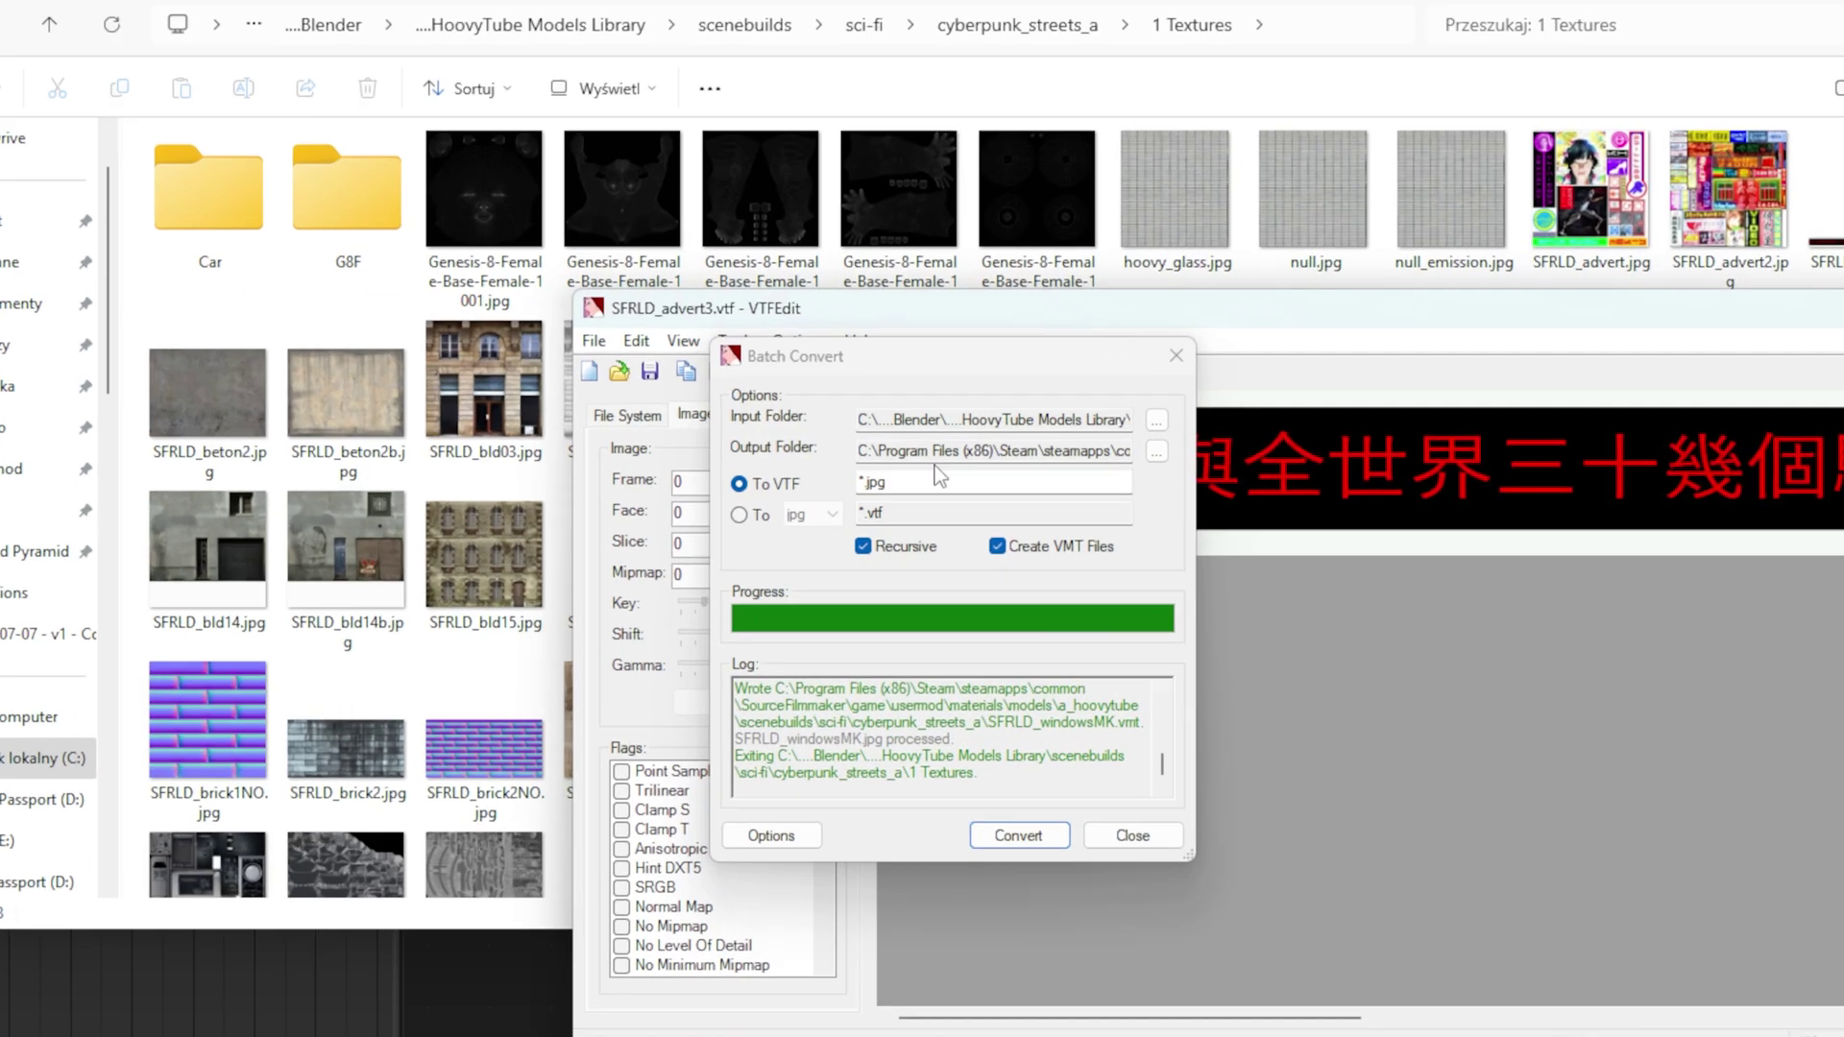
Step: Change the batch conversion's input filter to *.tga and convert those textures to VTF as well
{"action": "left_click", "coordinate": [898, 542]}
{"action": "key", "text": "BackSpace"}
{"action": "key", "text": "BackSpace"}
{"action": "key", "text": "BackSpace"}
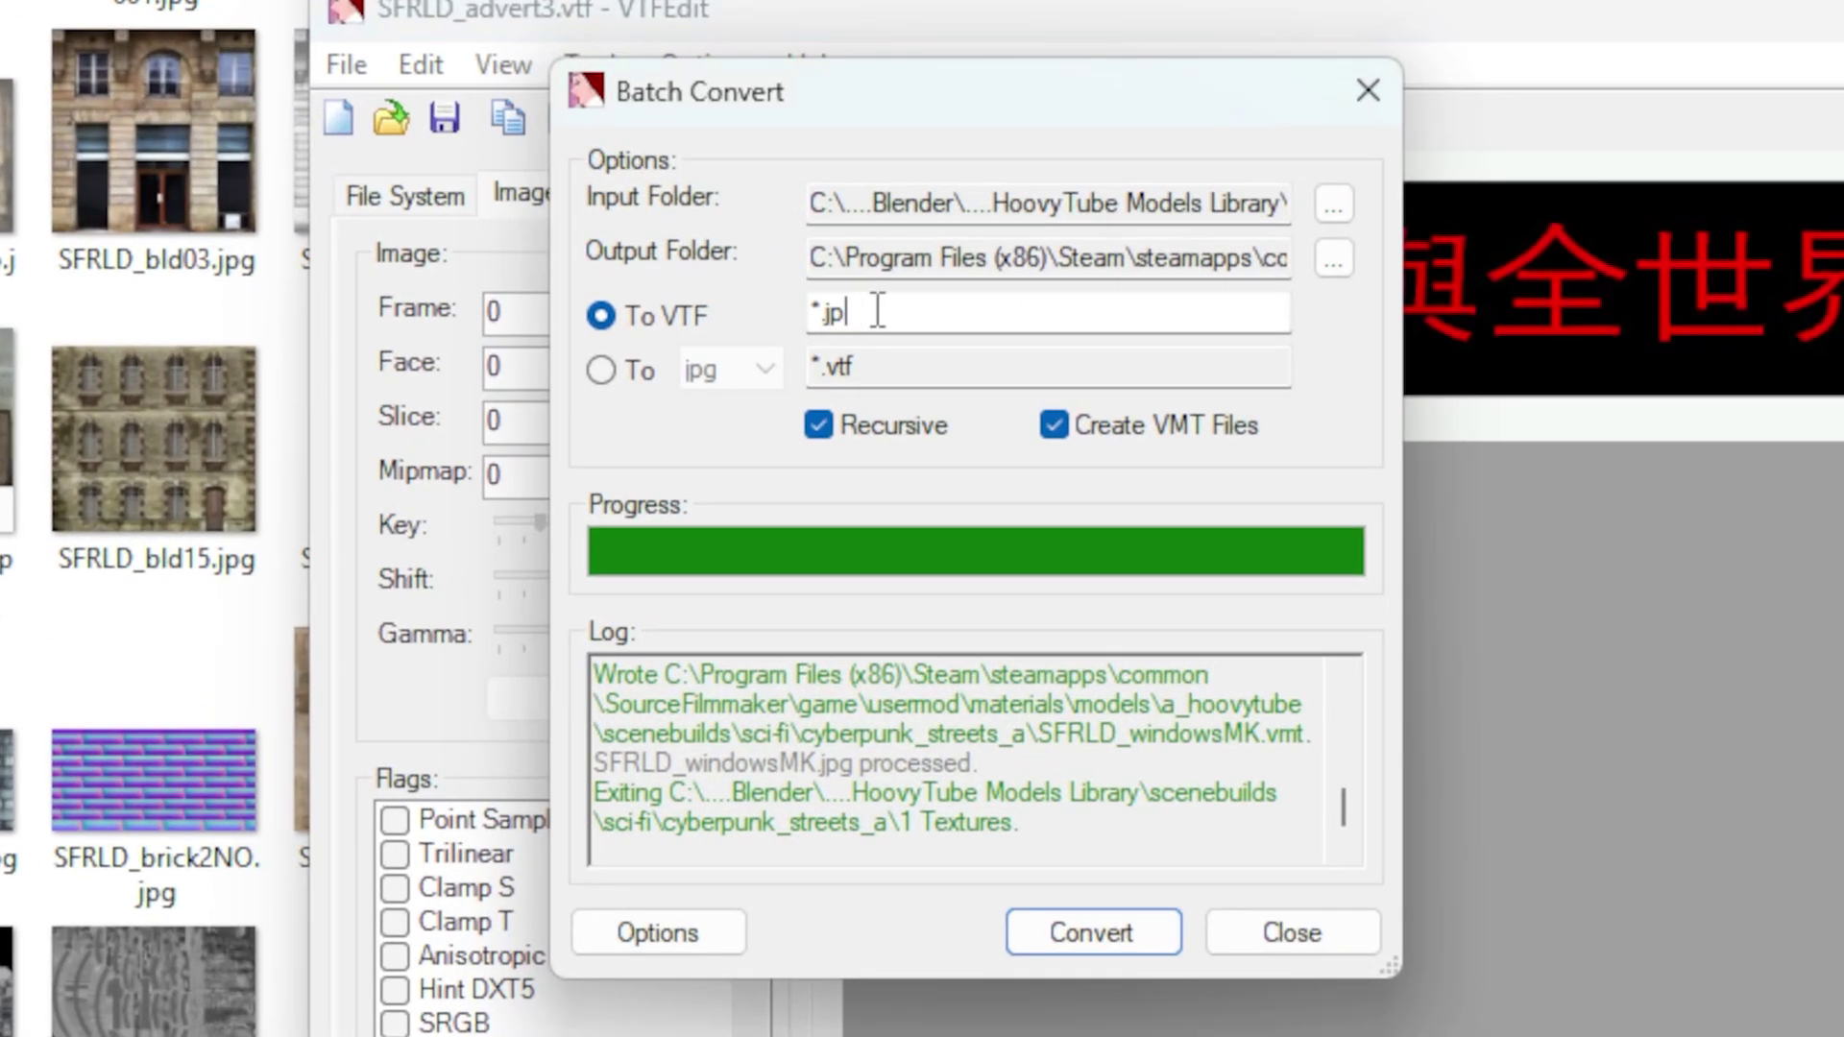
{"action": "type", "text": "tga"}
{"action": "key", "text": "Return"}
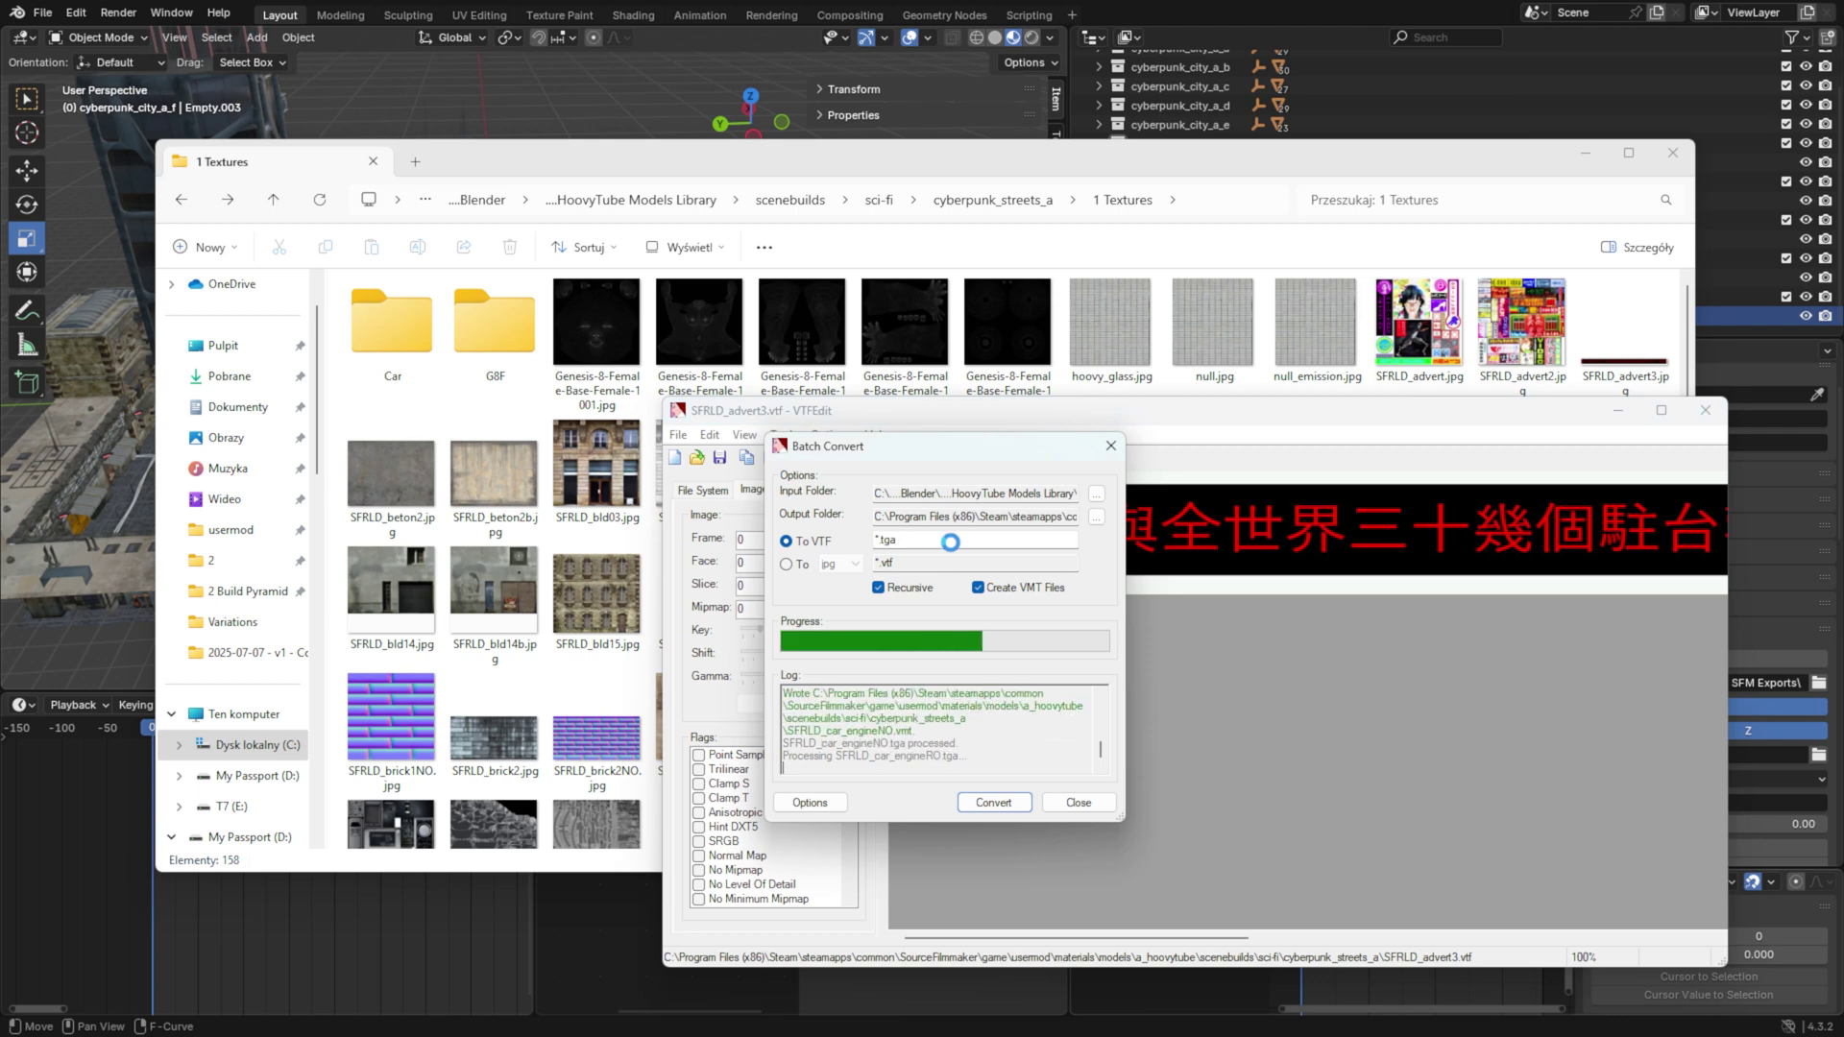
Step: Copy the batch conversion's output path and open that cyberpunk_streets_a materials folder in File Explorer
{"action": "left_click_drag", "start_coordinate": [873, 517], "coordinate": [1168, 527]}
{"action": "key", "text": "ctrl+c"}
{"action": "left_click", "coordinate": [1222, 209]}
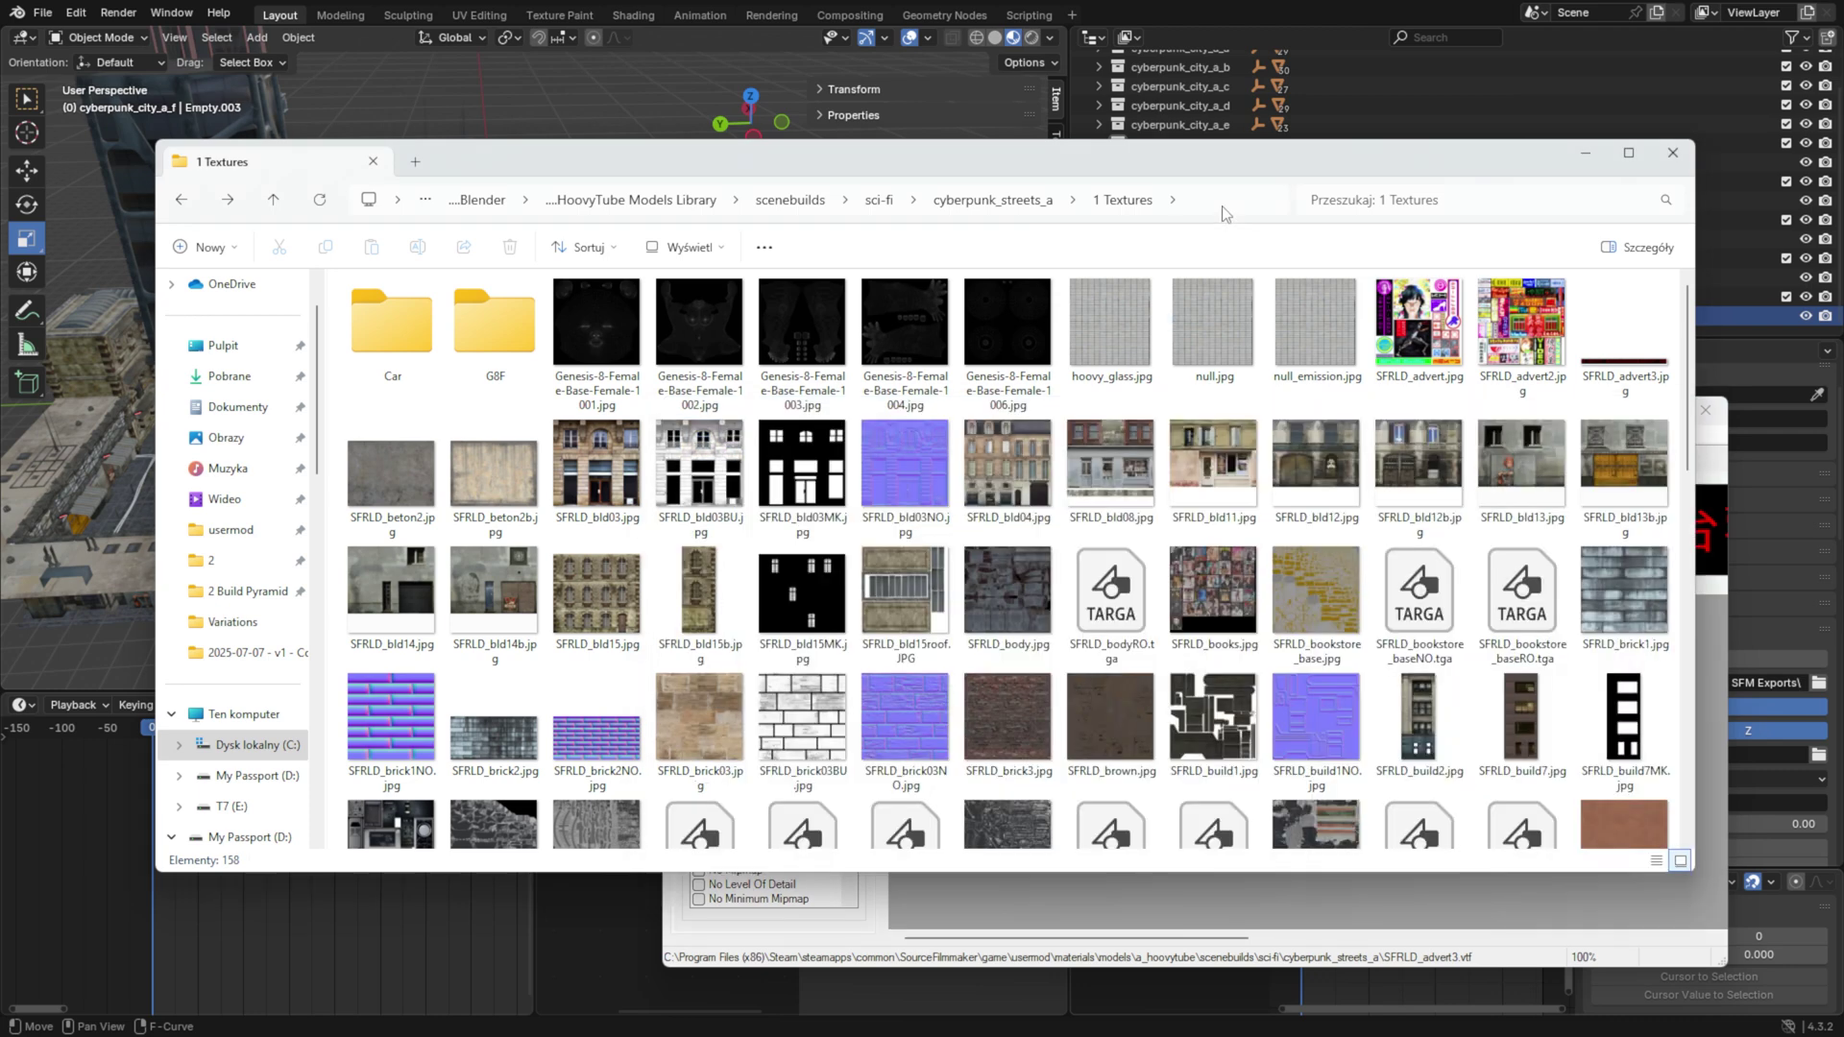
{"action": "key", "text": "ctrl+v"}
{"action": "key", "text": "Return"}
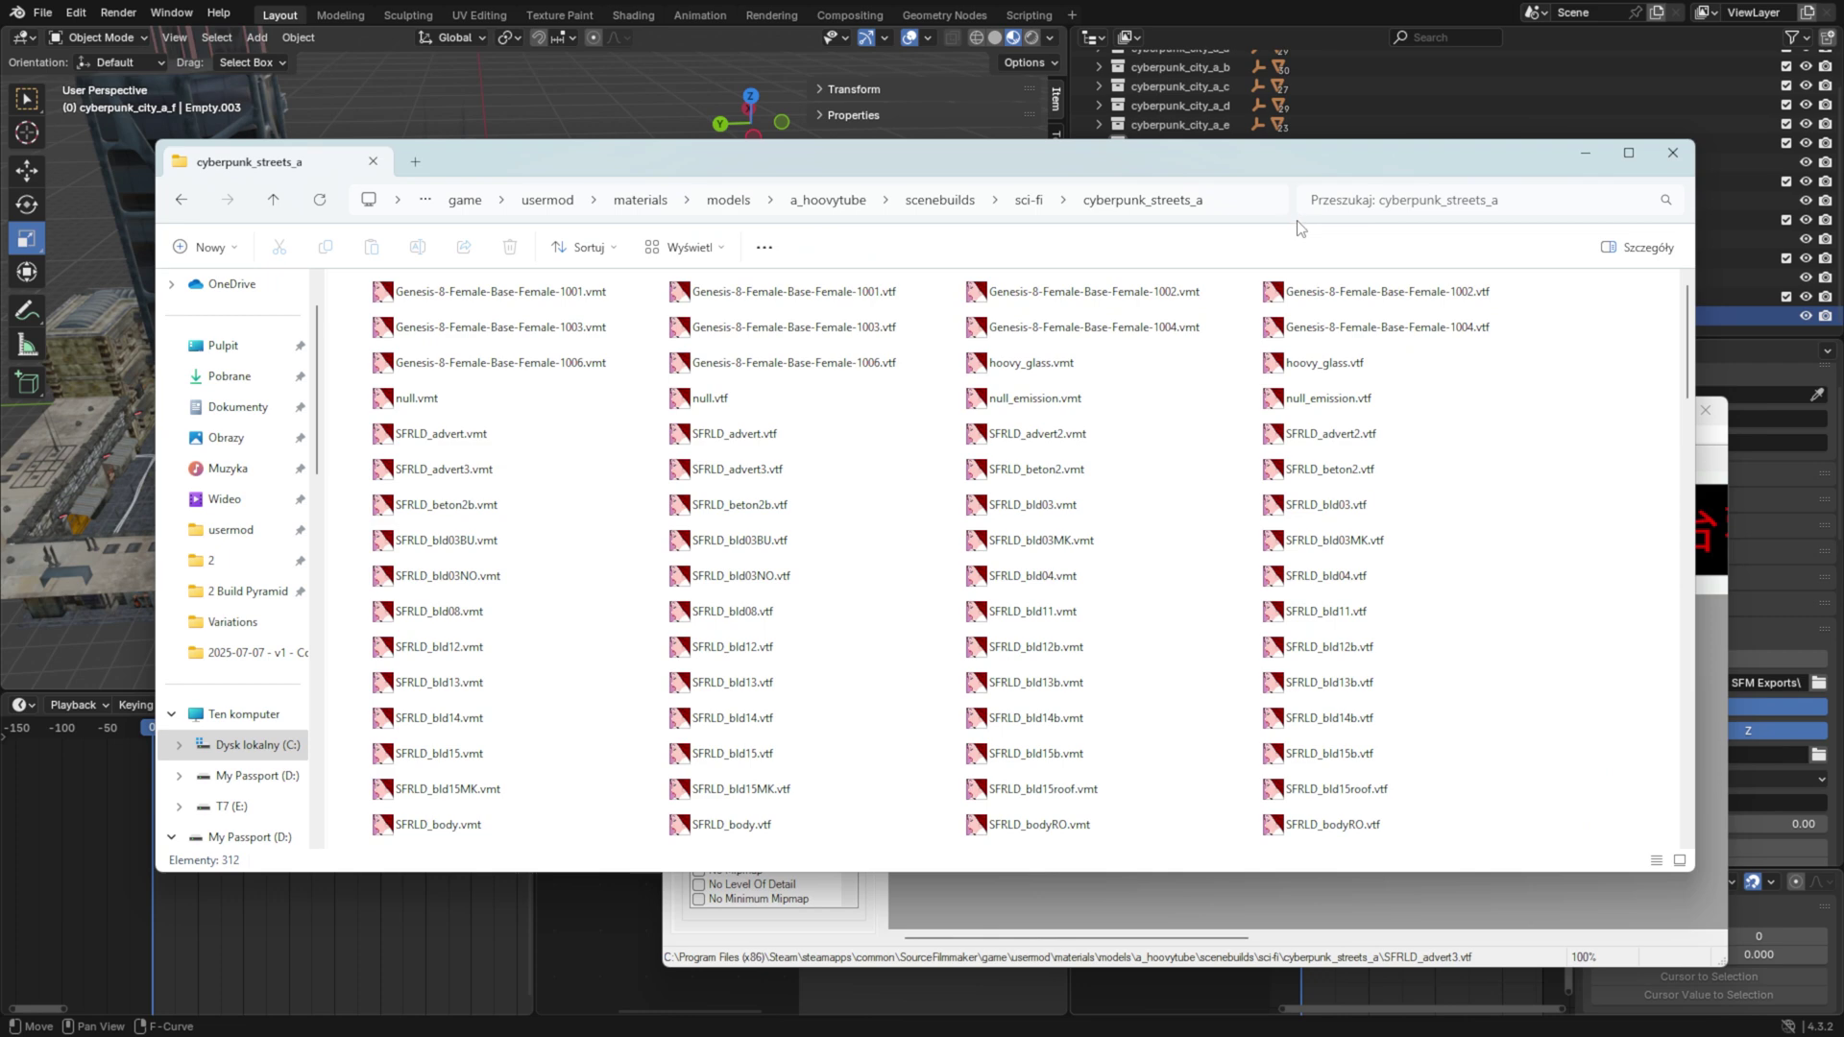
Step: Launch Notepad++ and search the cyberpunk_streets_a materials folder in File Explorer for vmt
{"action": "left_click", "coordinate": [765, 1006]}
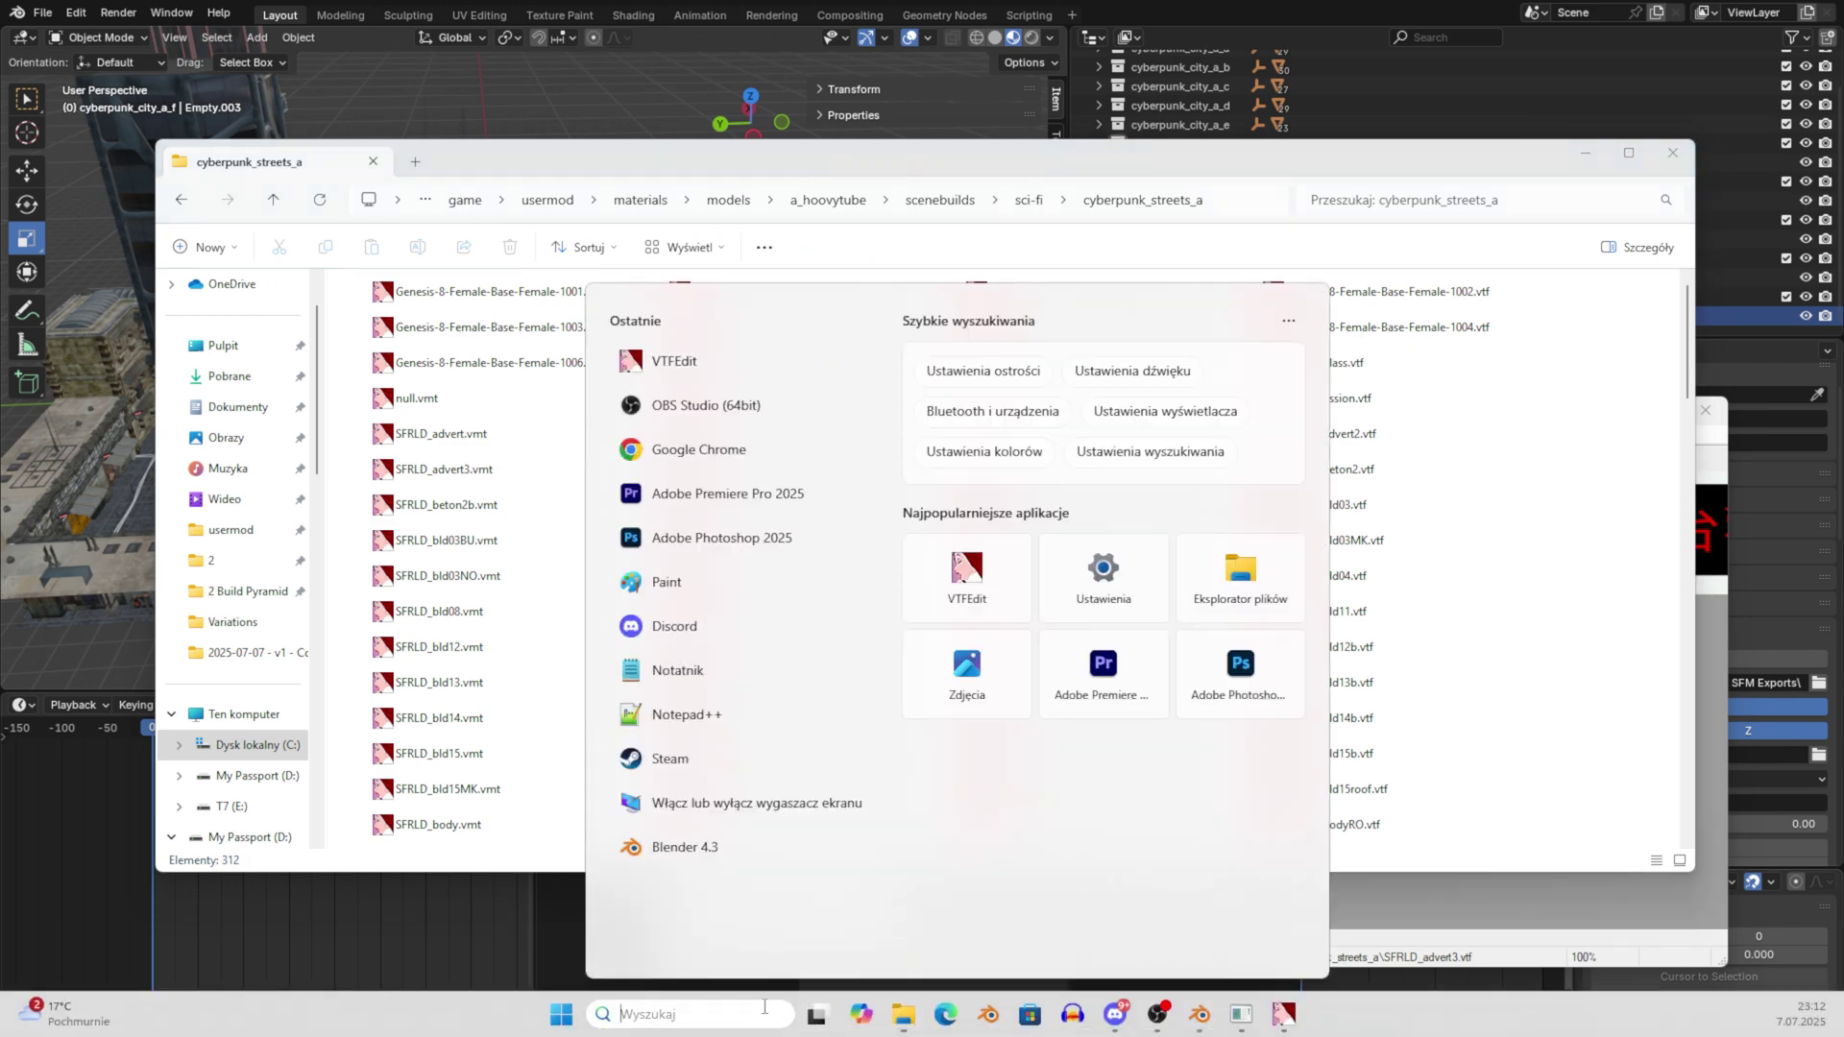
{"action": "type", "text": "notepad++"}
{"action": "key", "text": "Return"}
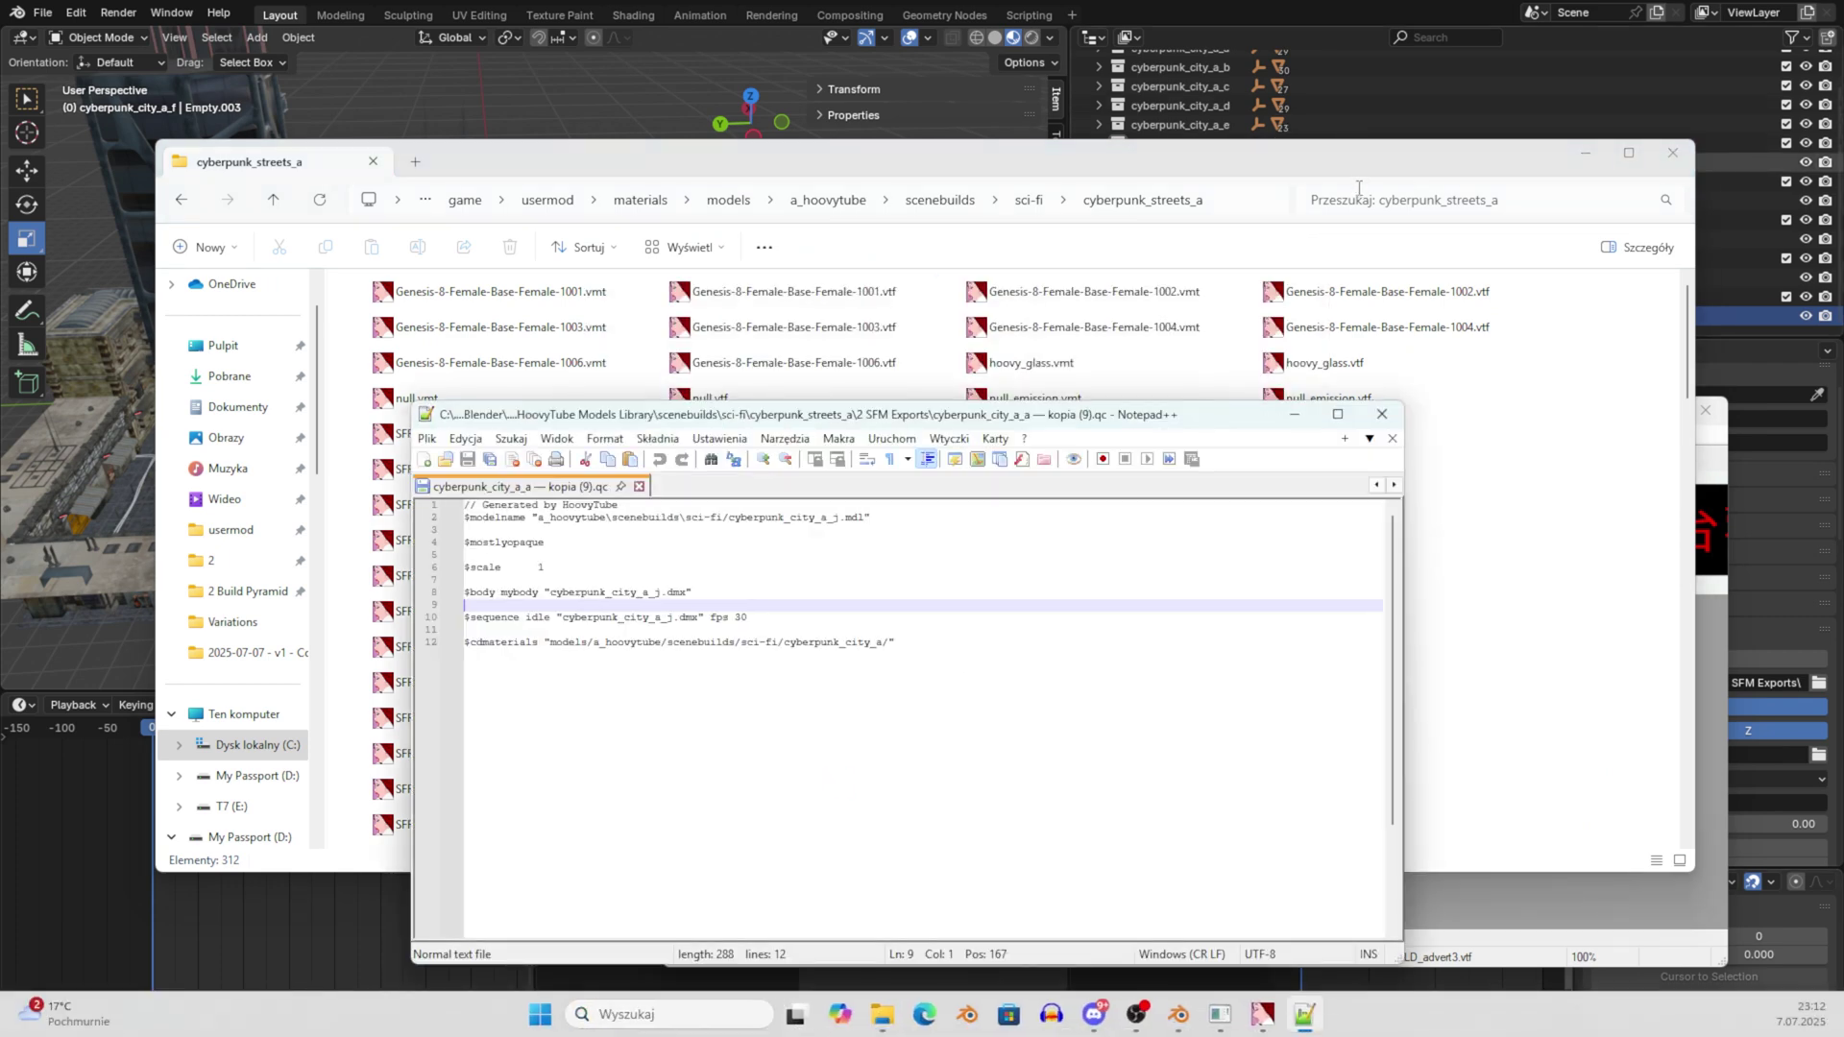
{"action": "left_click", "coordinate": [1359, 197]}
{"action": "type", "text": "vmt"}
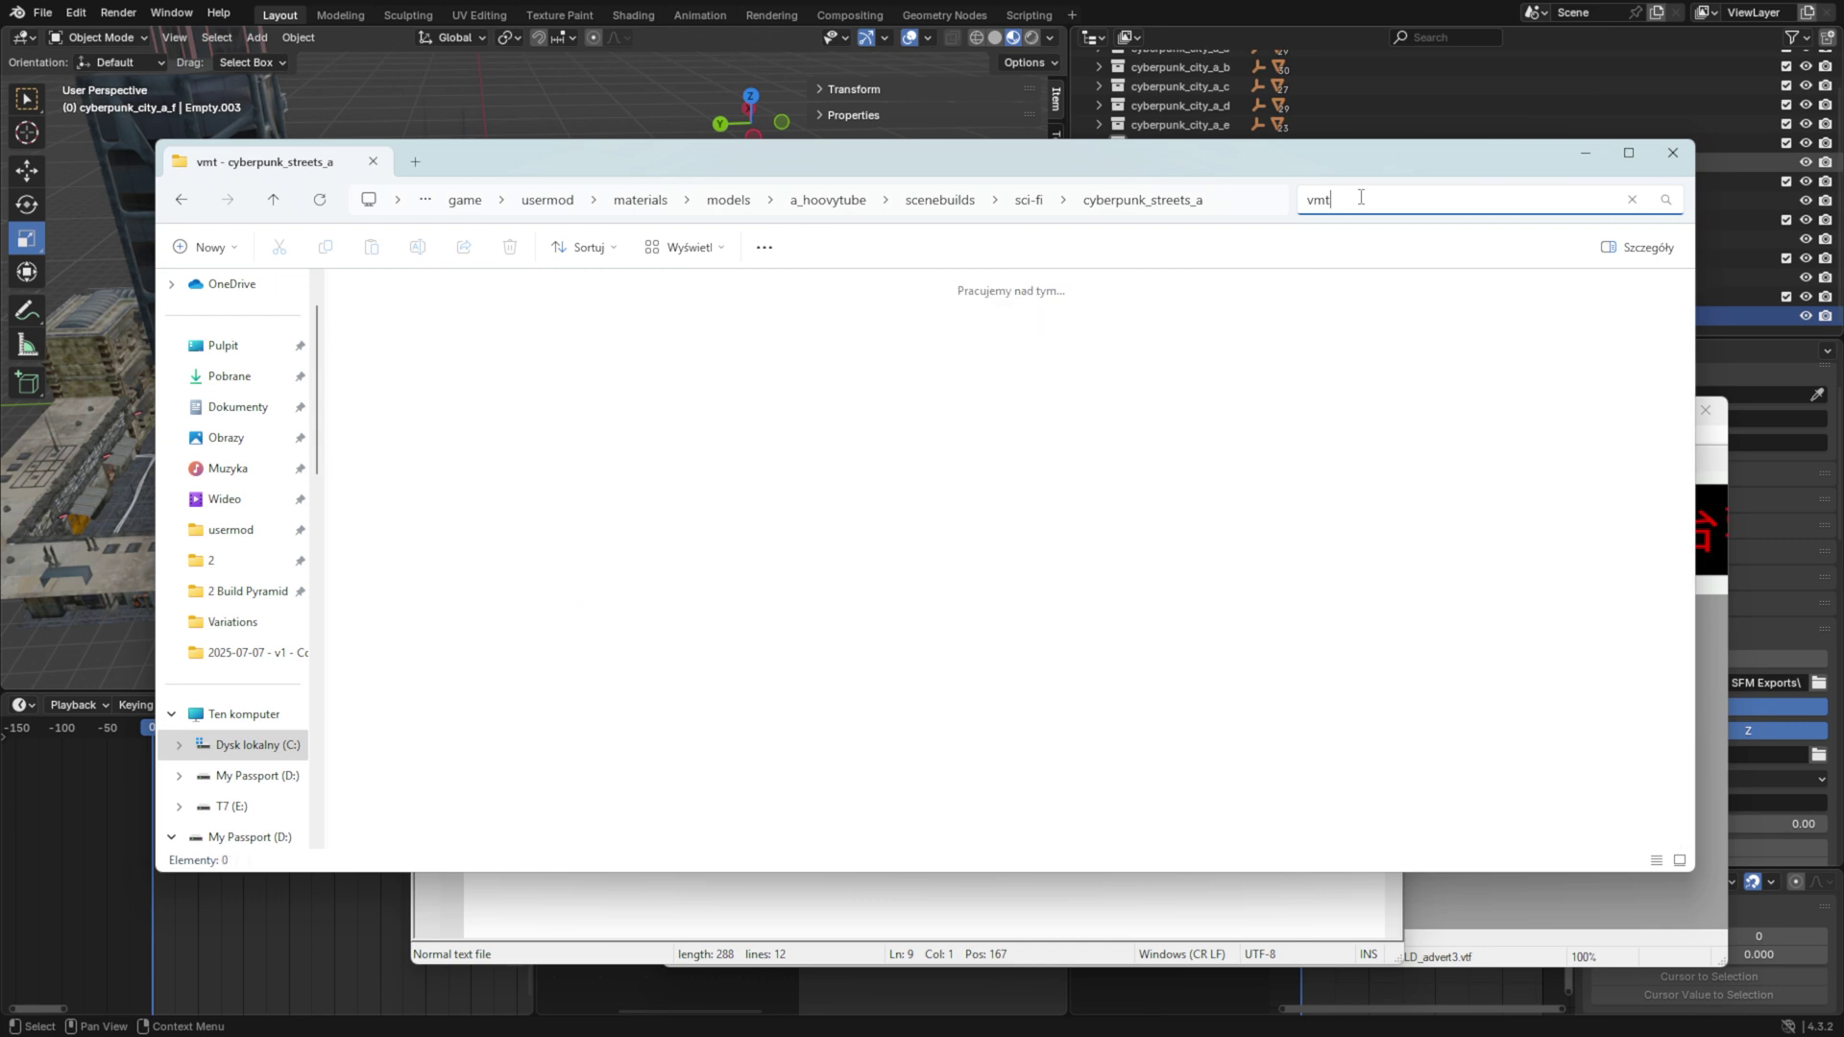
Step: Close all documents open in Notepad++ without saving the changes to louis_vuitton_bag_a.qc
{"action": "key", "text": "alt+Tab"}
{"action": "left_click", "coordinate": [423, 439]}
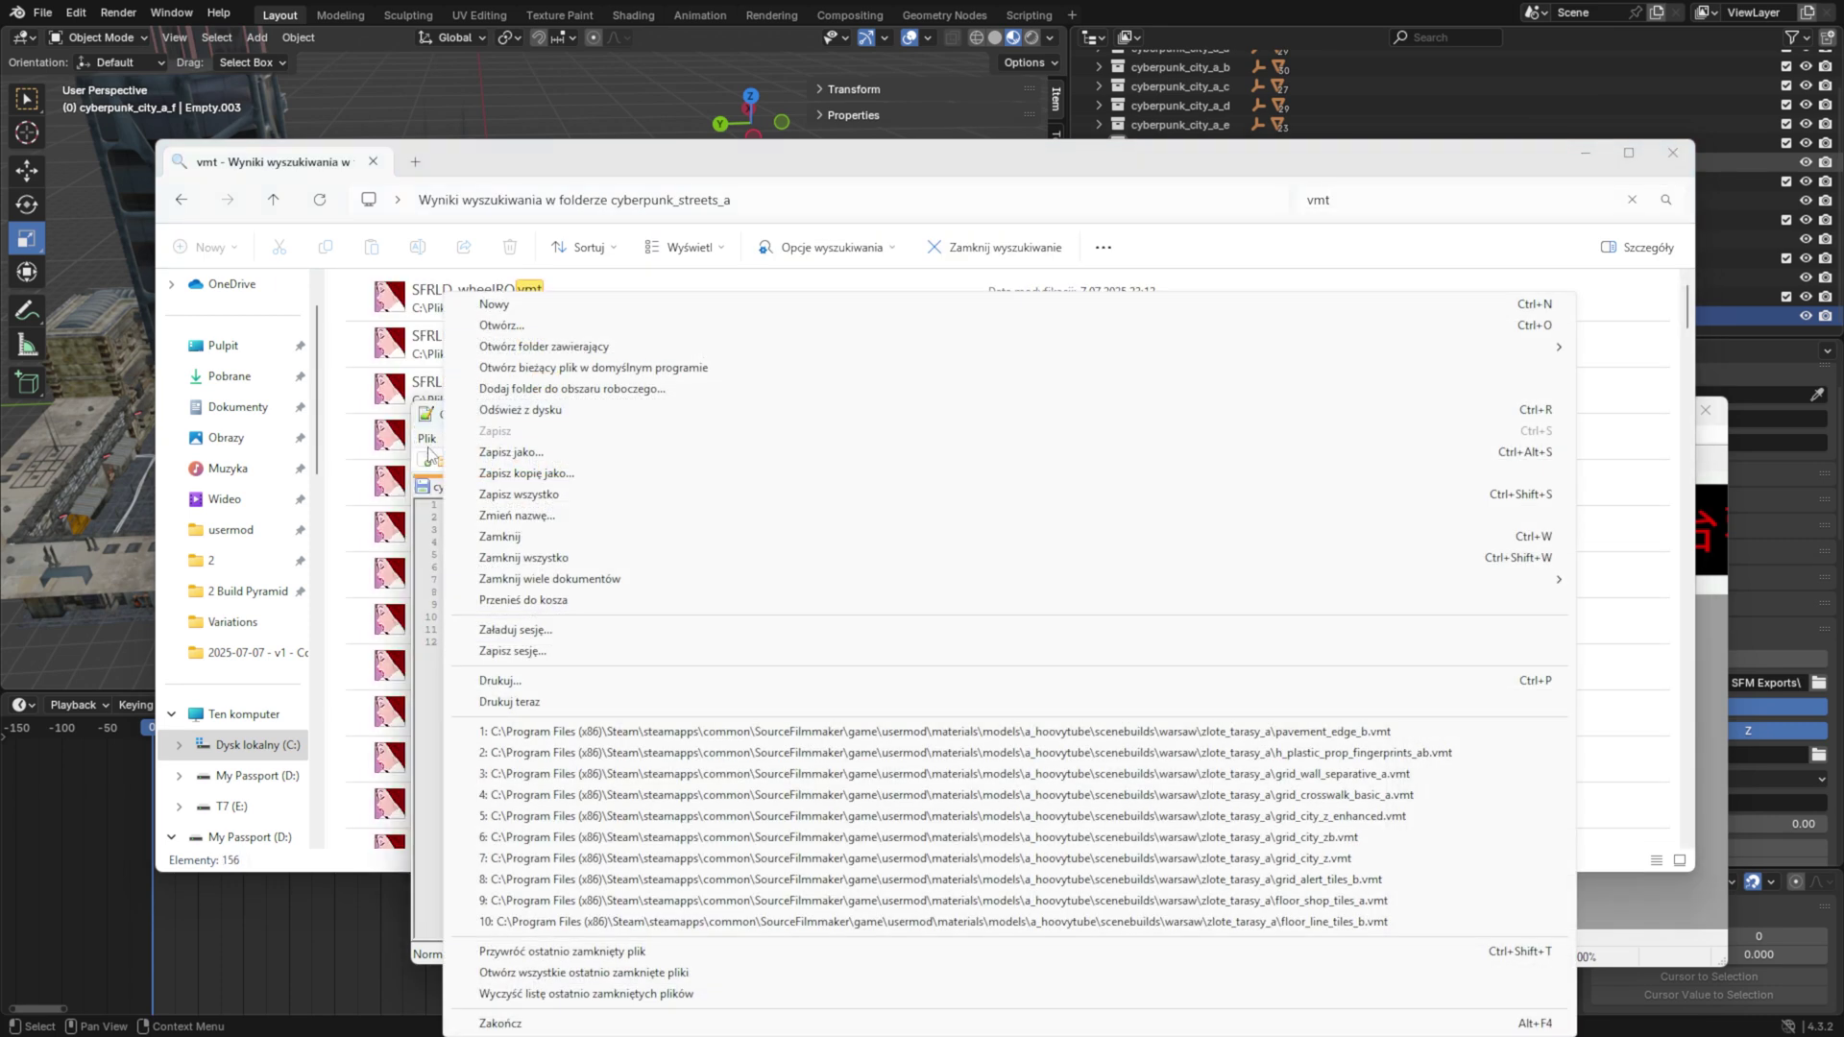
{"action": "left_click", "coordinate": [541, 559]}
{"action": "left_click", "coordinate": [964, 598]}
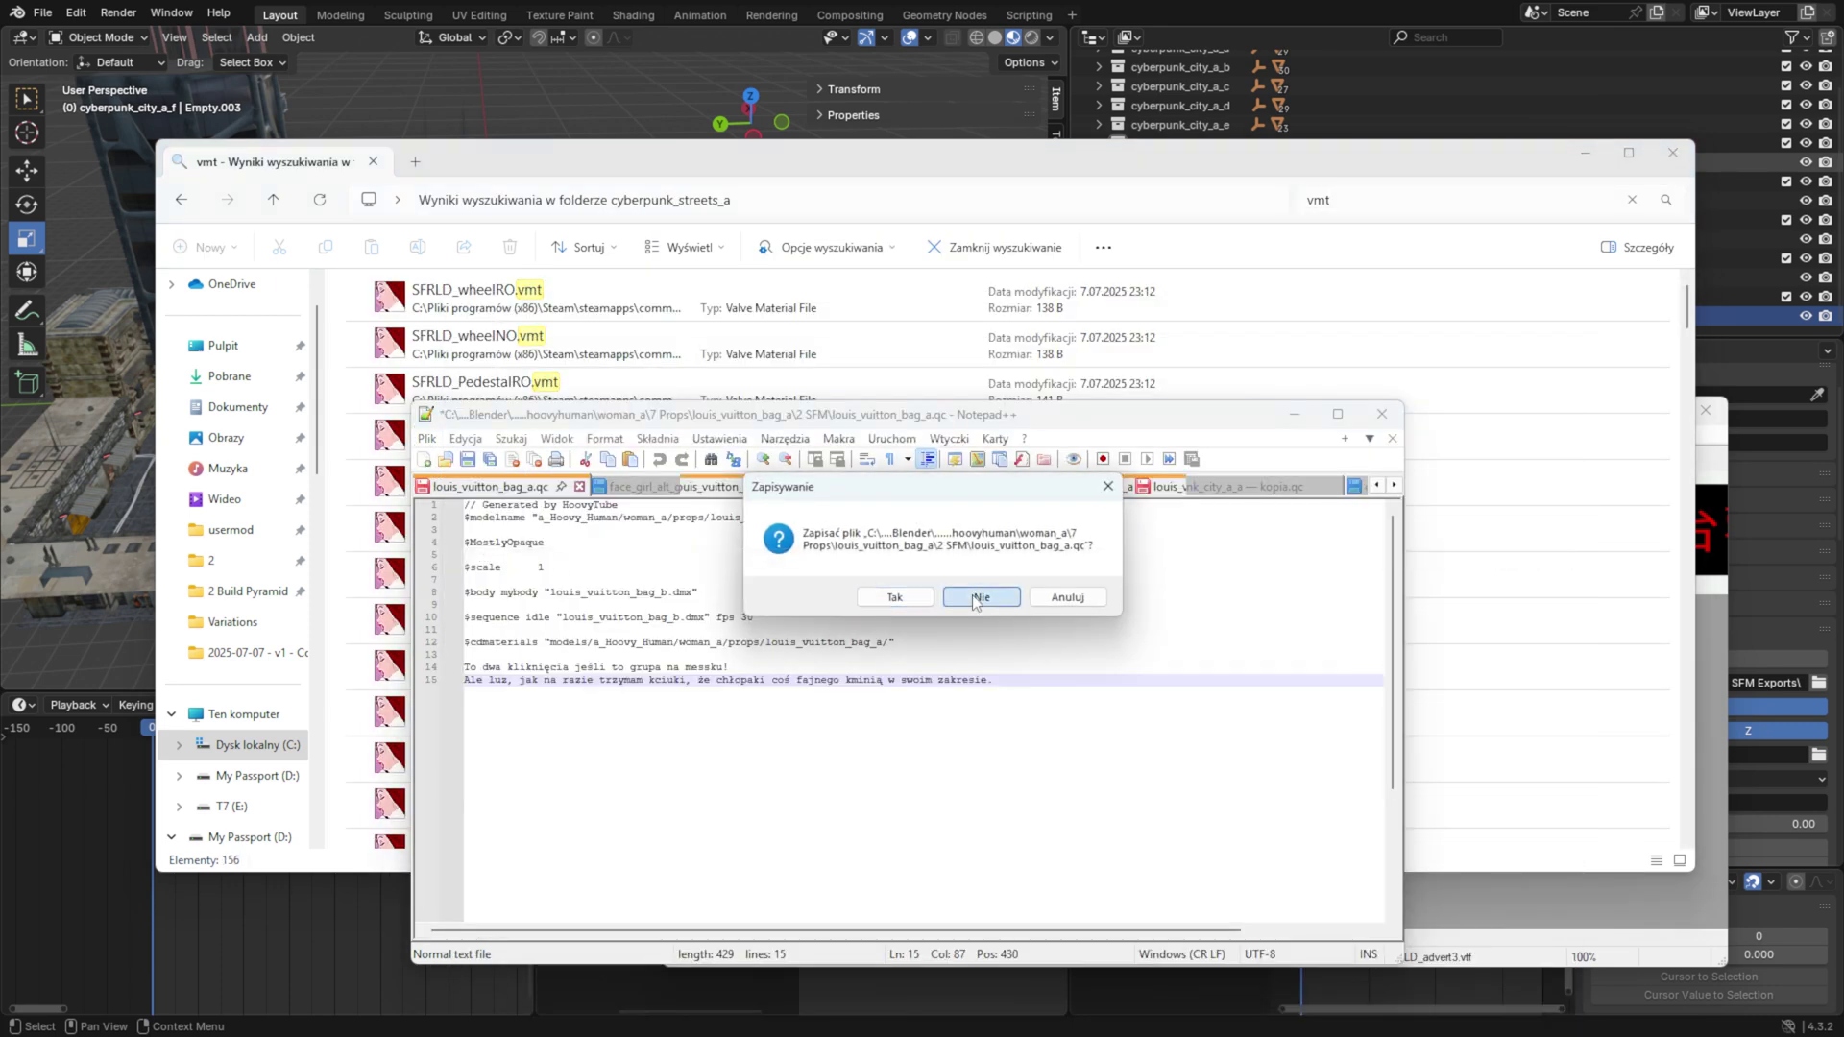
Step: Select all VMT files in the search results and open them together in Notepad++
{"action": "left_click", "coordinate": [659, 313]}
{"action": "key", "text": "ctrl+a"}
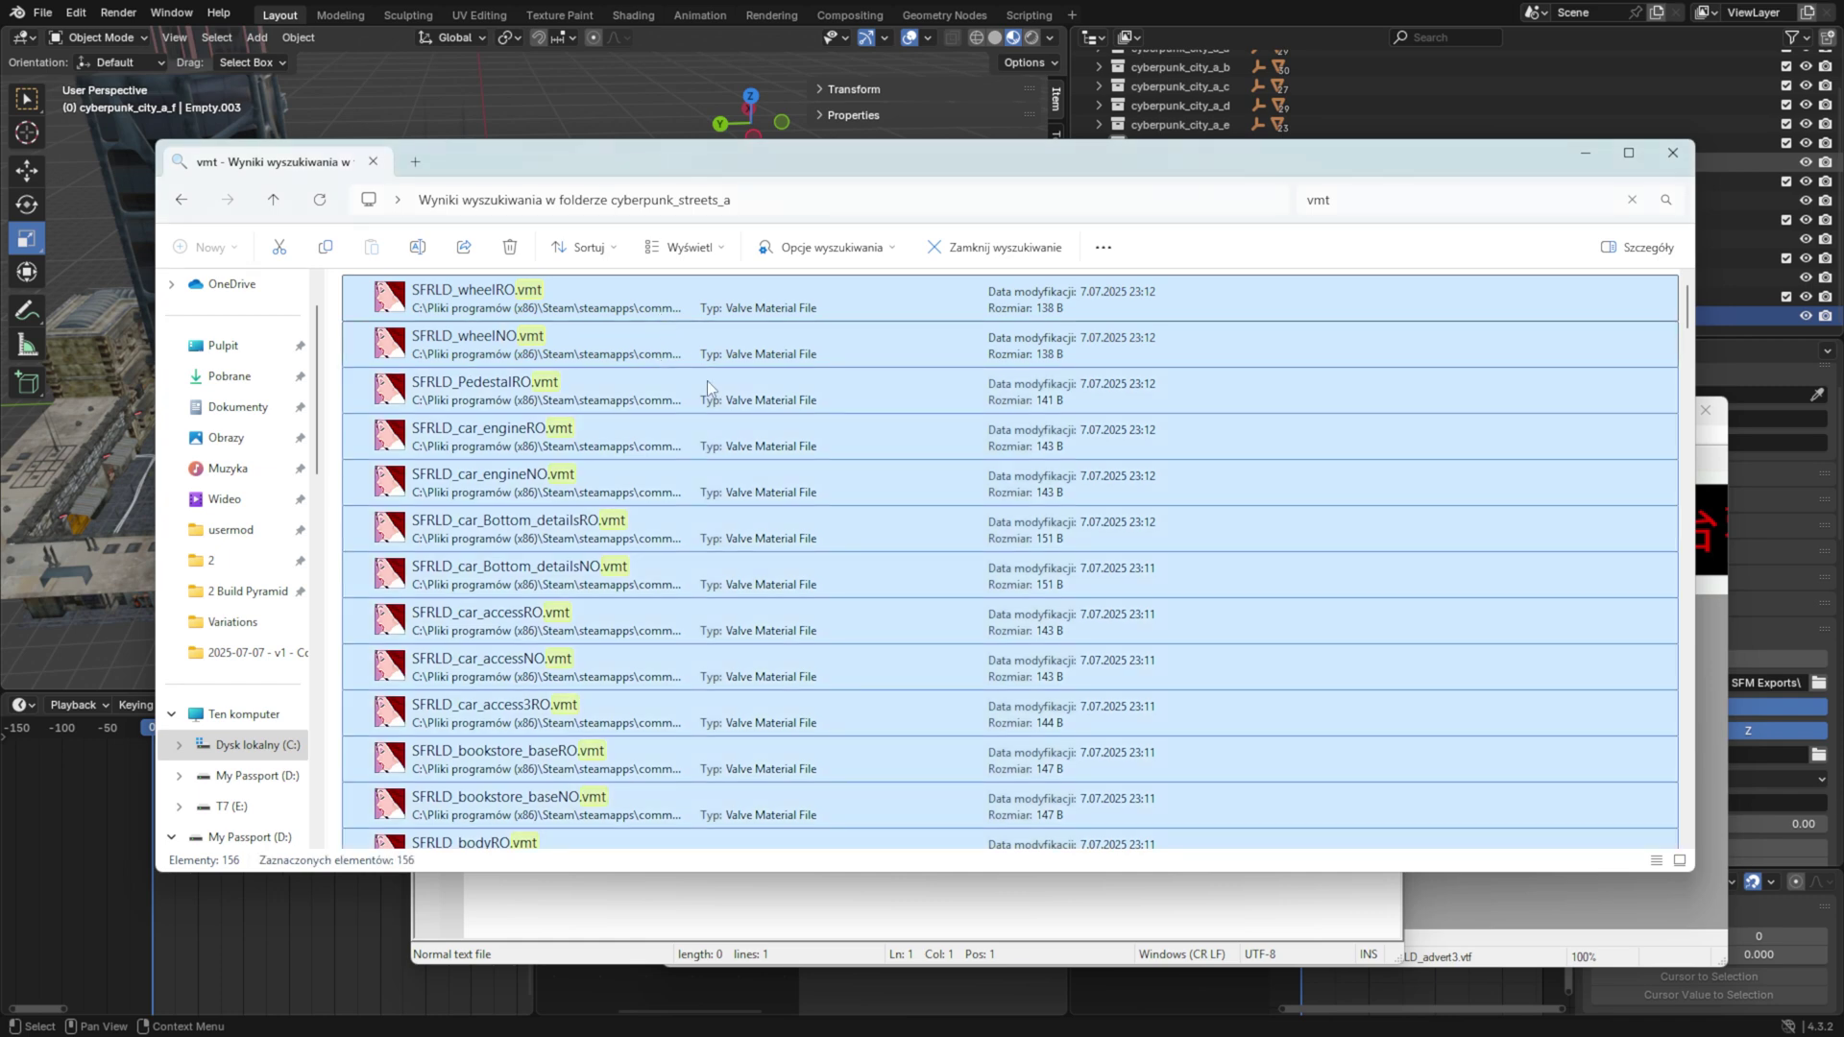
{"action": "left_click_drag", "start_coordinate": [707, 382], "coordinate": [755, 885]}
{"action": "left_click", "coordinate": [740, 893]}
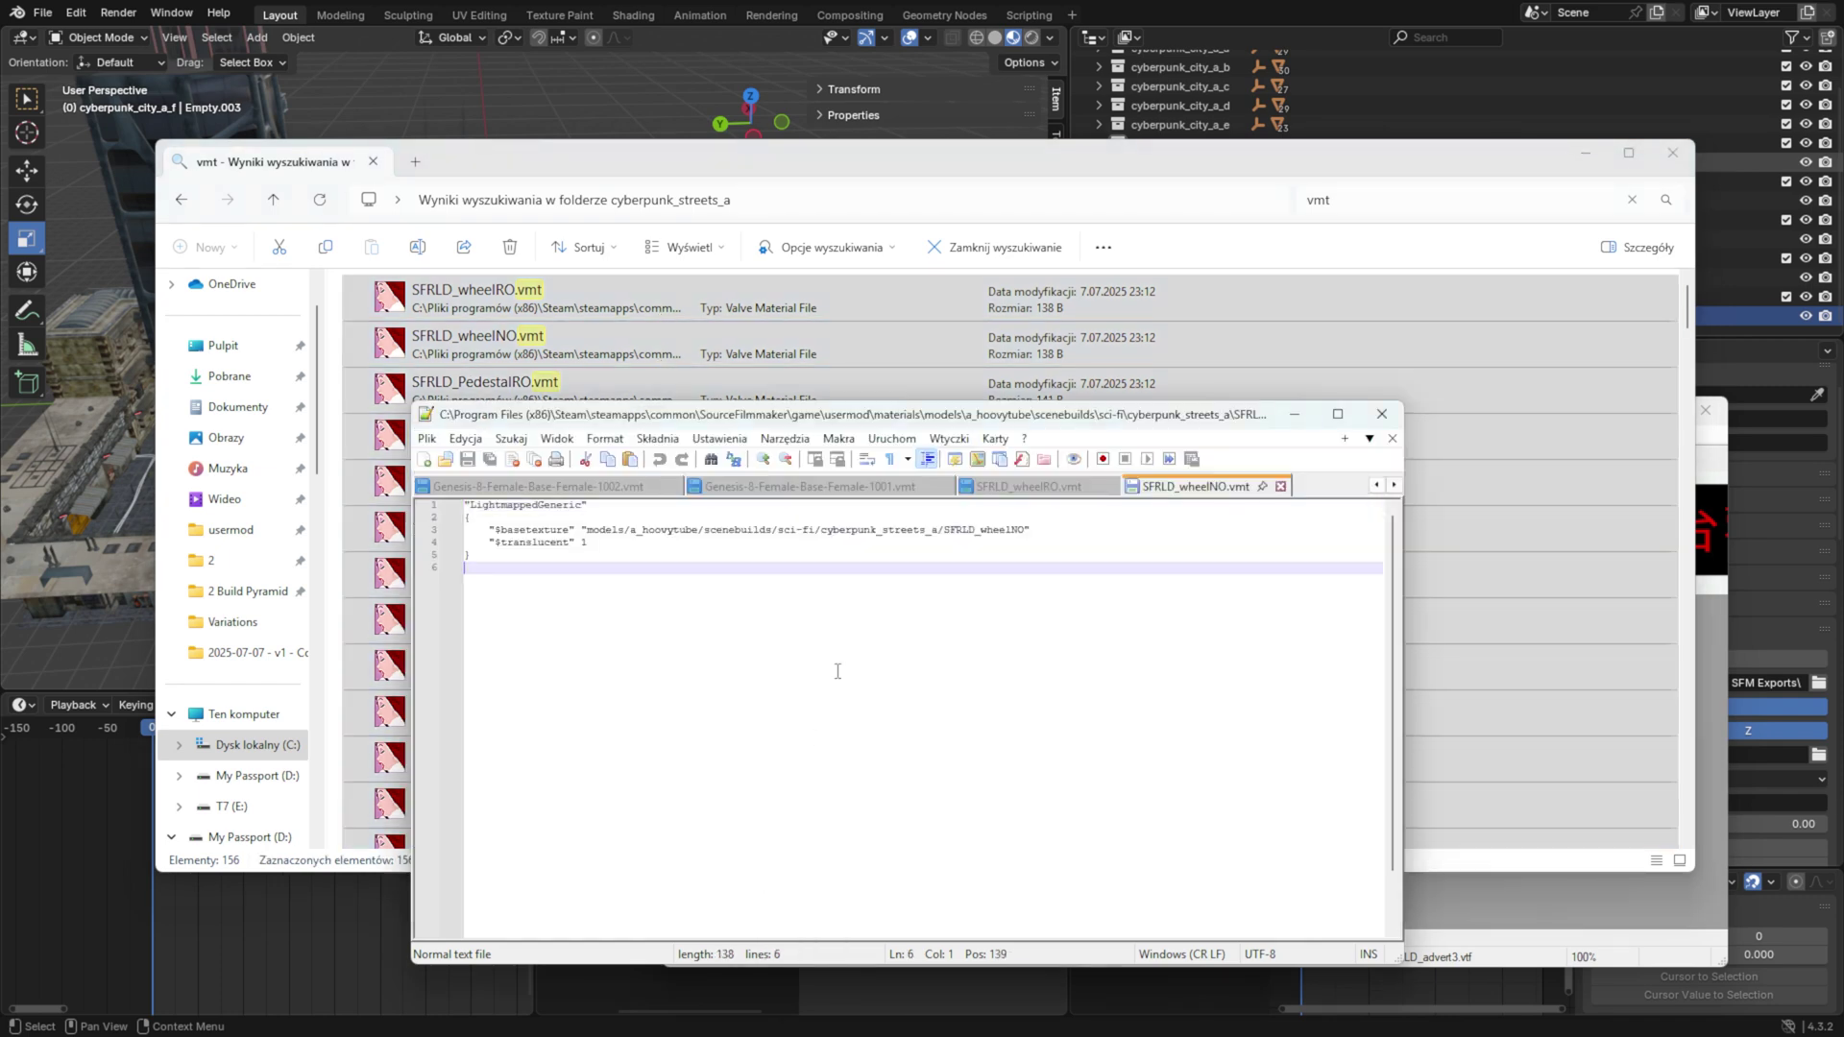
Step: Replace "LightmappedGeneric" with "VertexlitGeneric" in all open VMT files
{"action": "left_click_drag", "start_coordinate": [603, 506], "coordinate": [413, 509]}
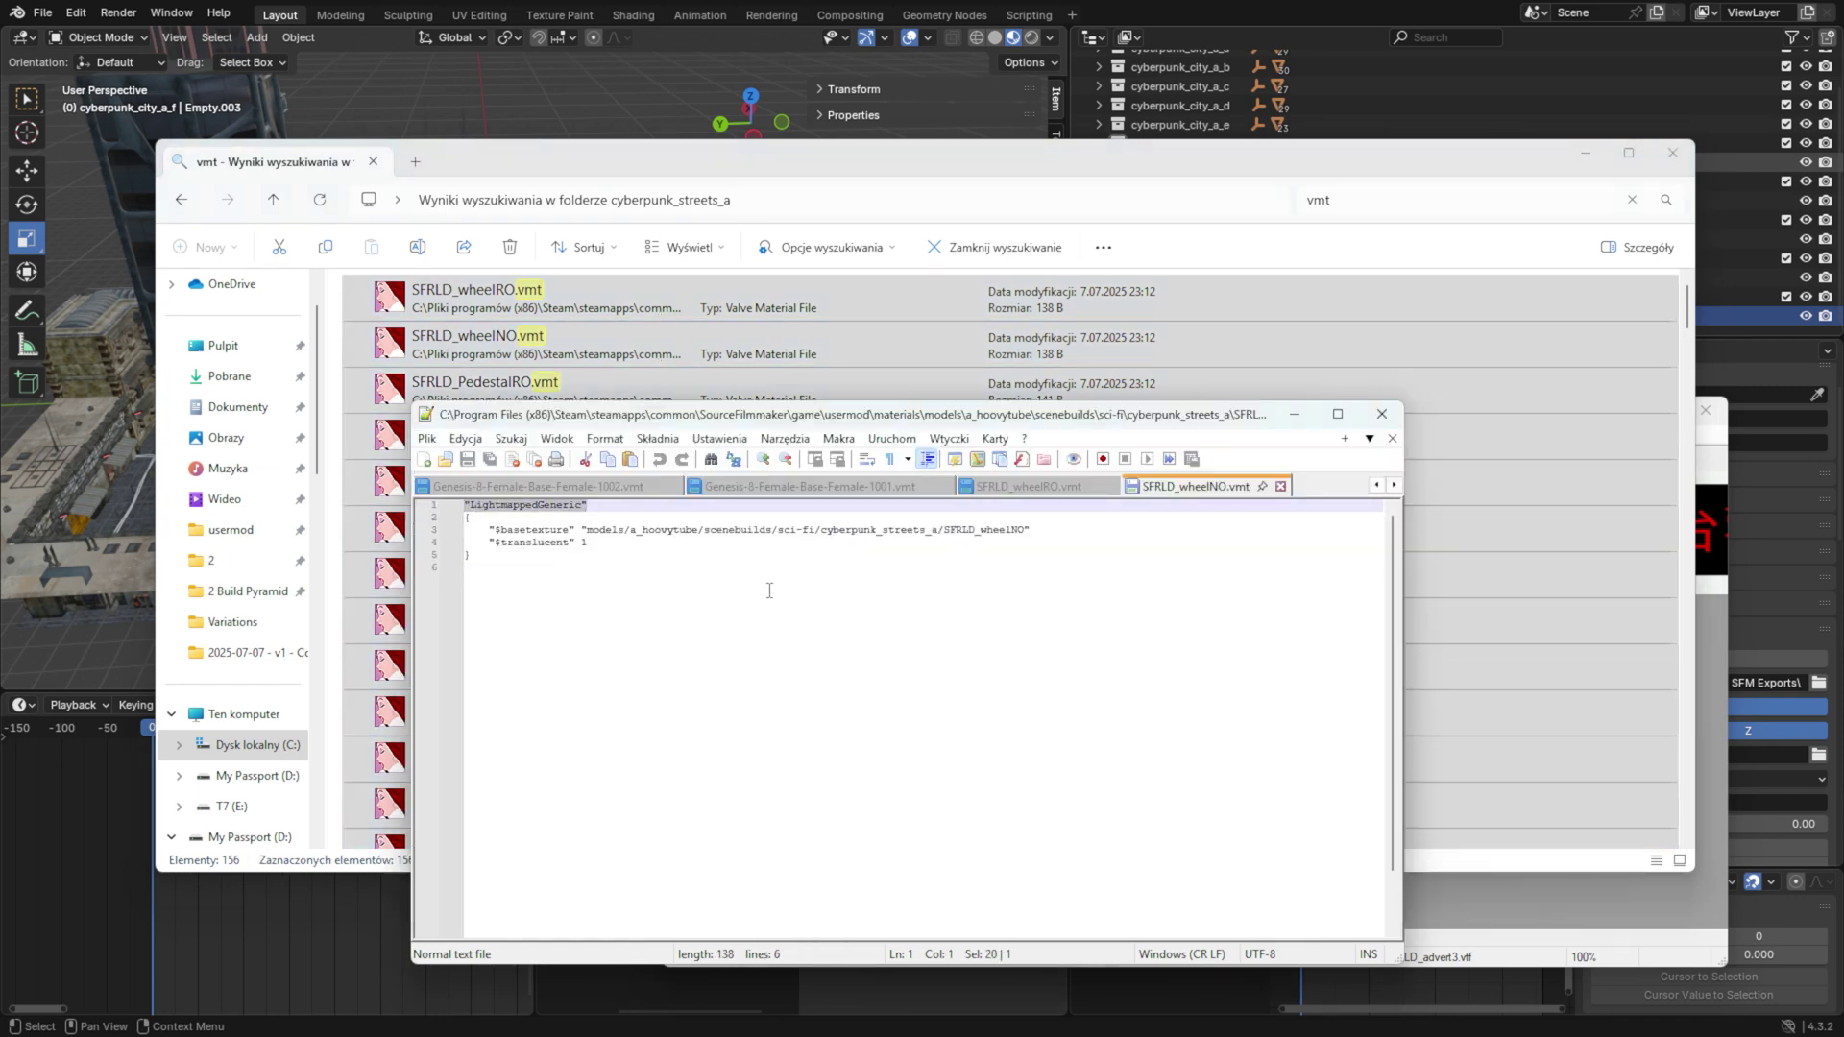
{"action": "left_click", "coordinate": [830, 605]}
{"action": "key", "text": "ctrl+h"}
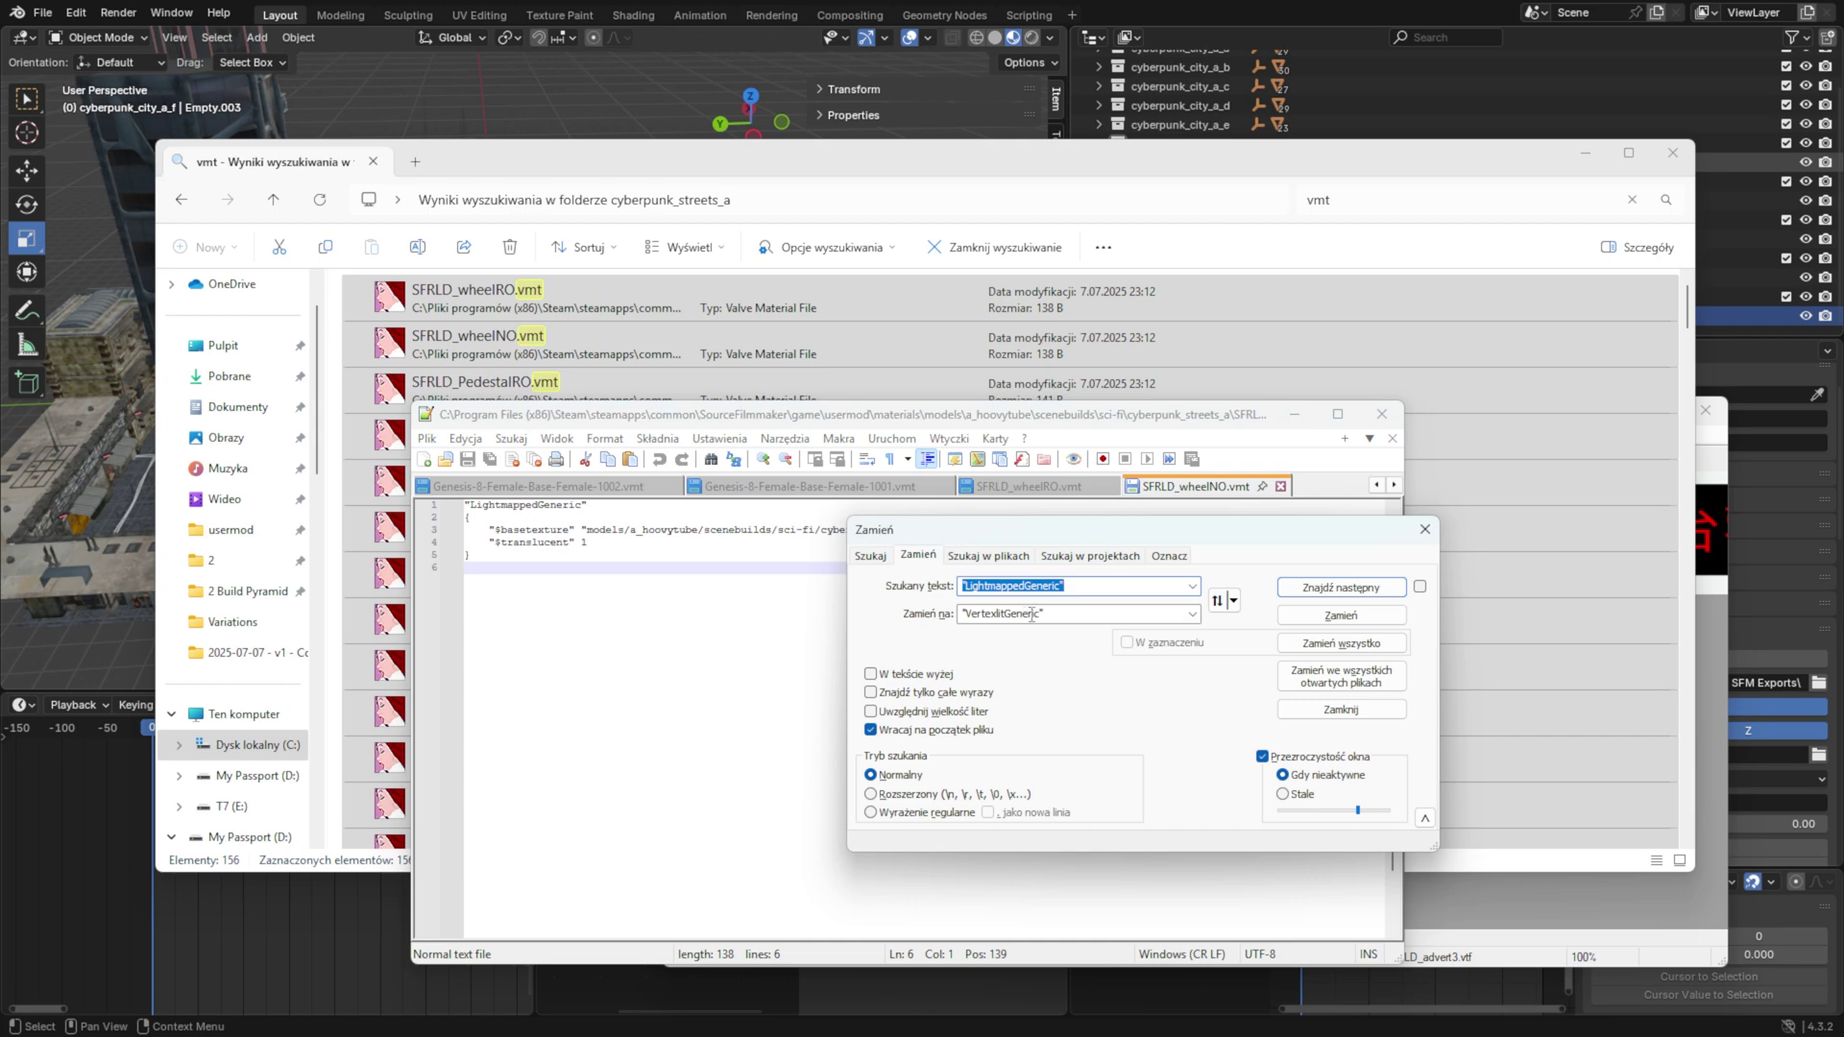
{"action": "left_click", "coordinate": [1329, 679]}
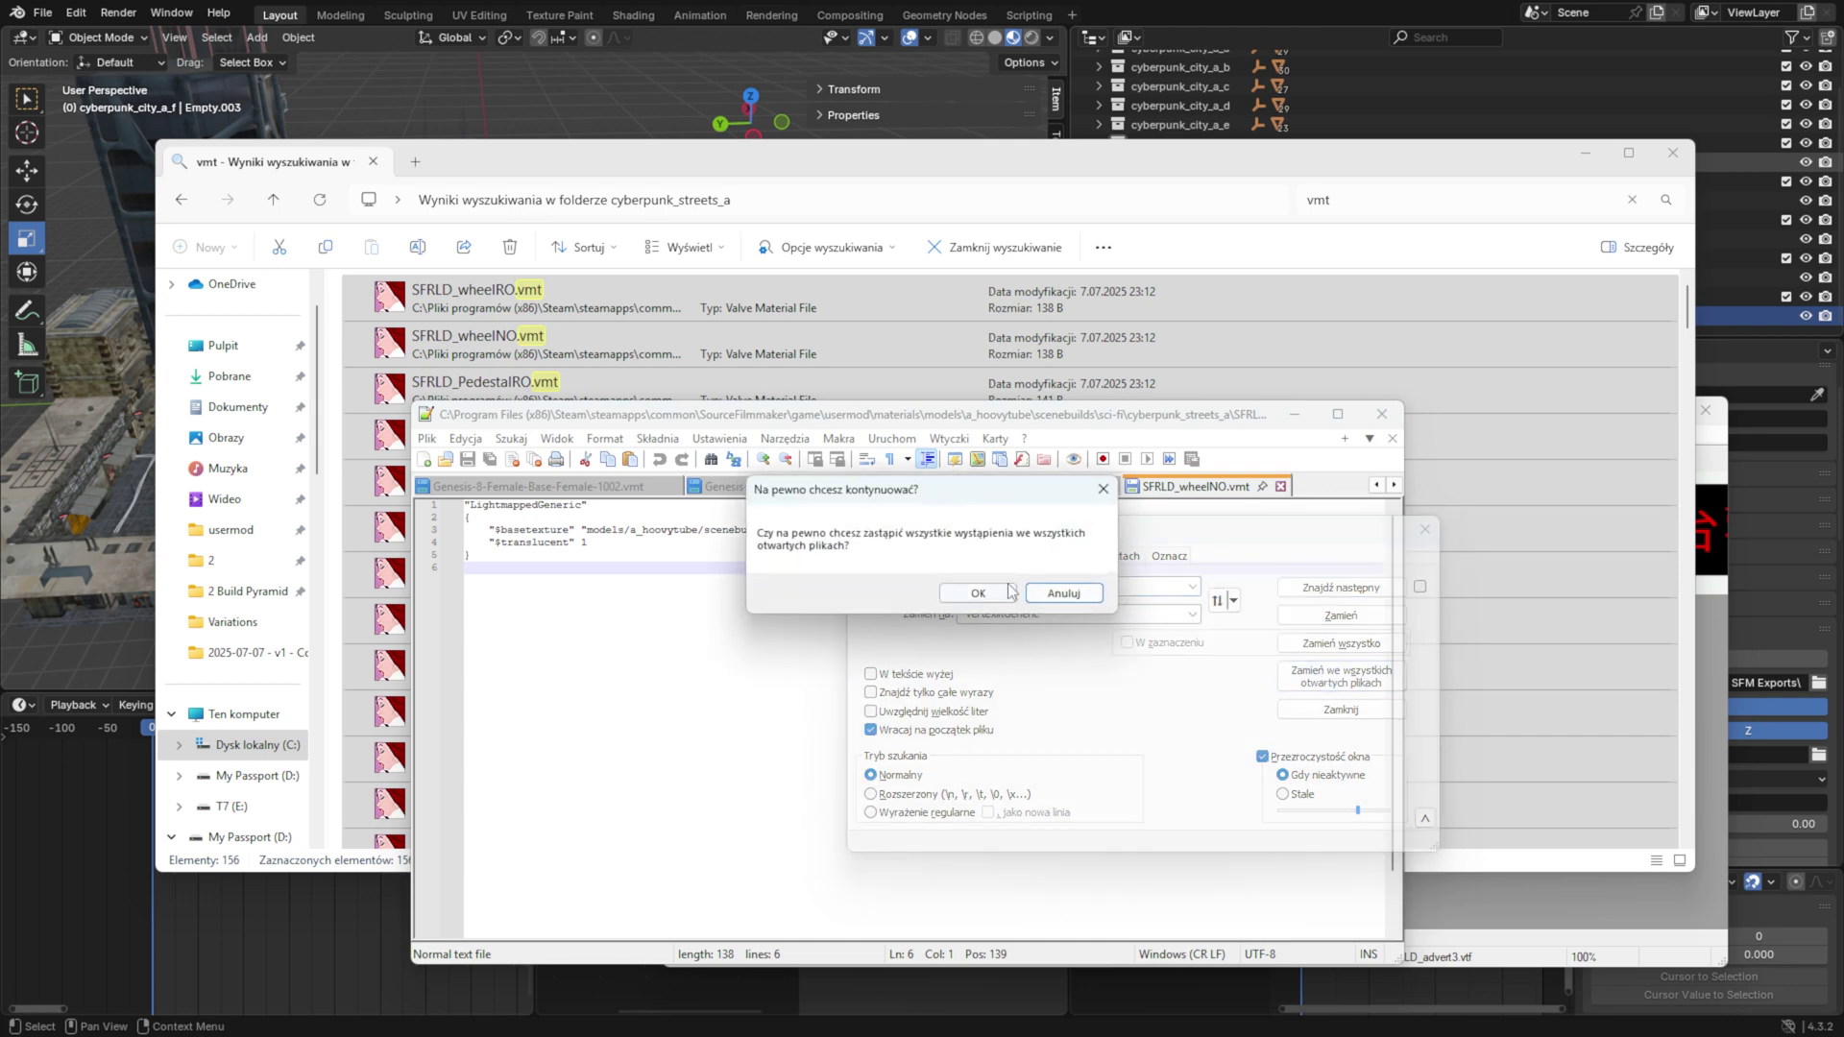
{"action": "left_click", "coordinate": [993, 589]}
Step: Replace the "$translucent" 1 line with //byHoovyTube in all open VMT files
{"action": "left_click_drag", "start_coordinate": [598, 546], "coordinate": [465, 543]}
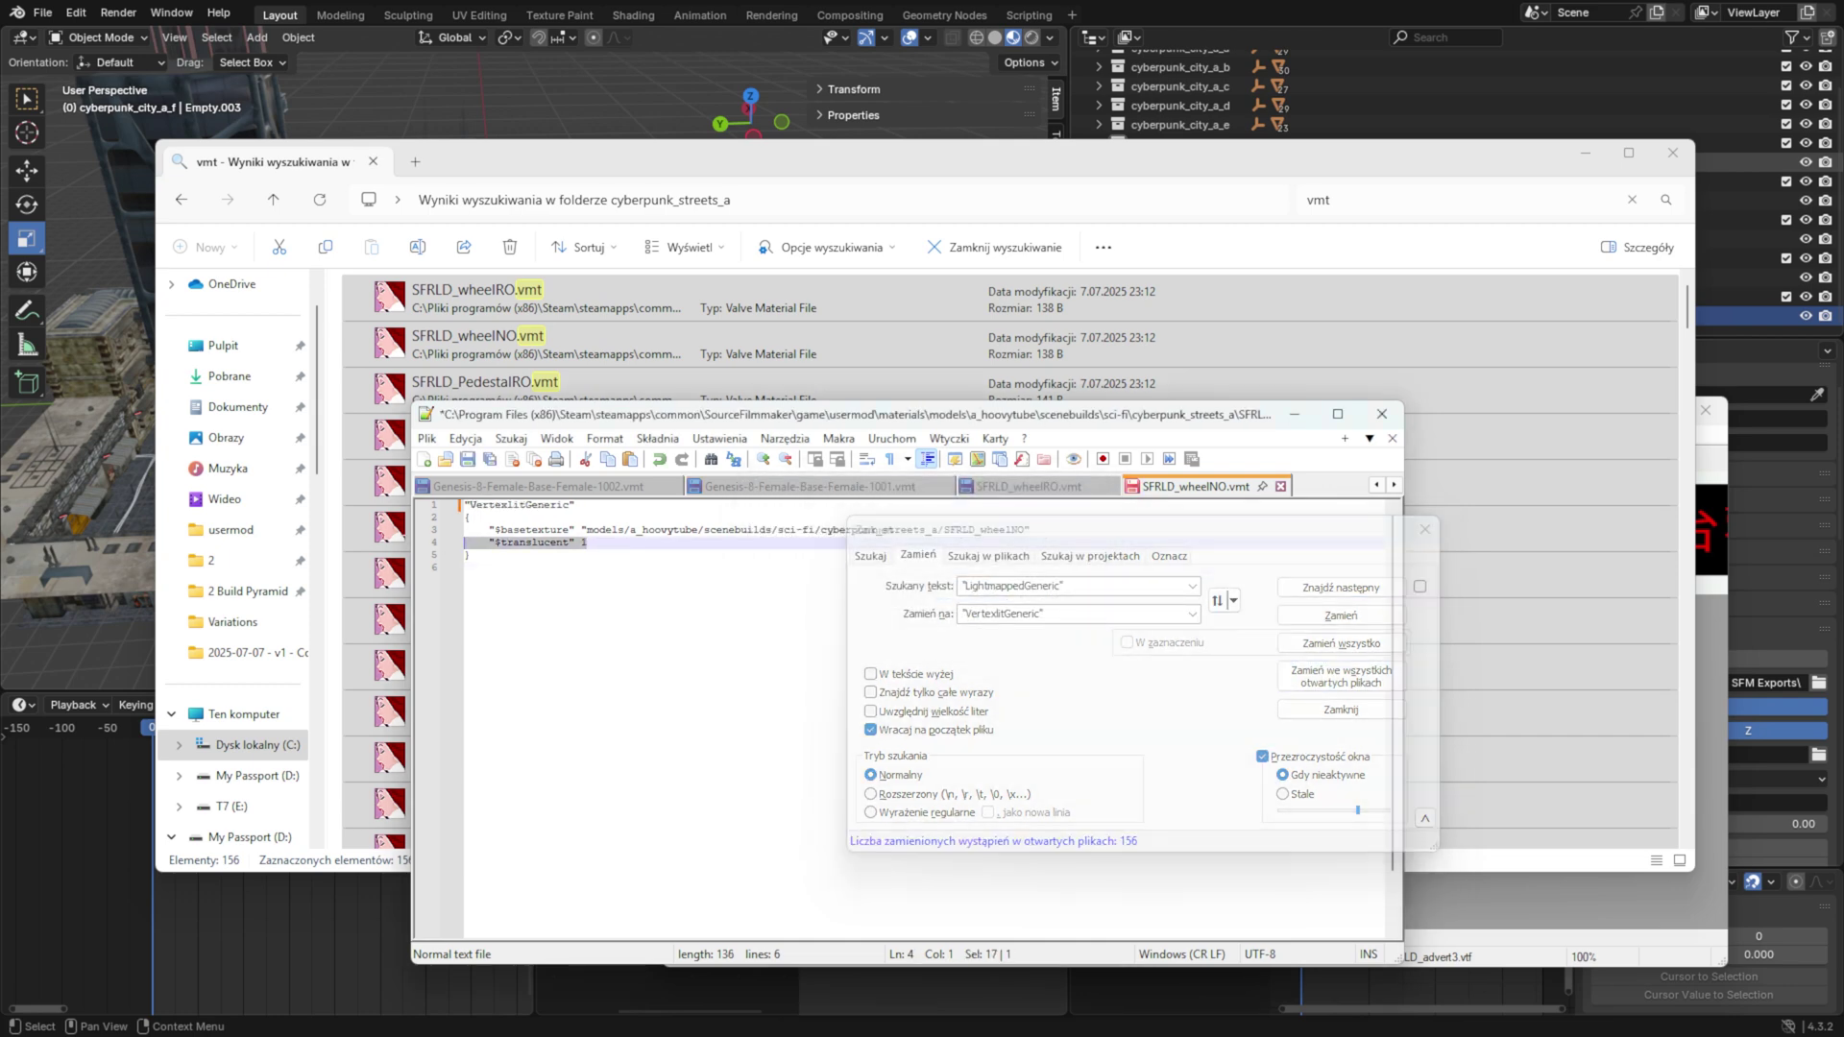
{"action": "key", "text": "ctrl+h"}
{"action": "key", "text": "Tab"}
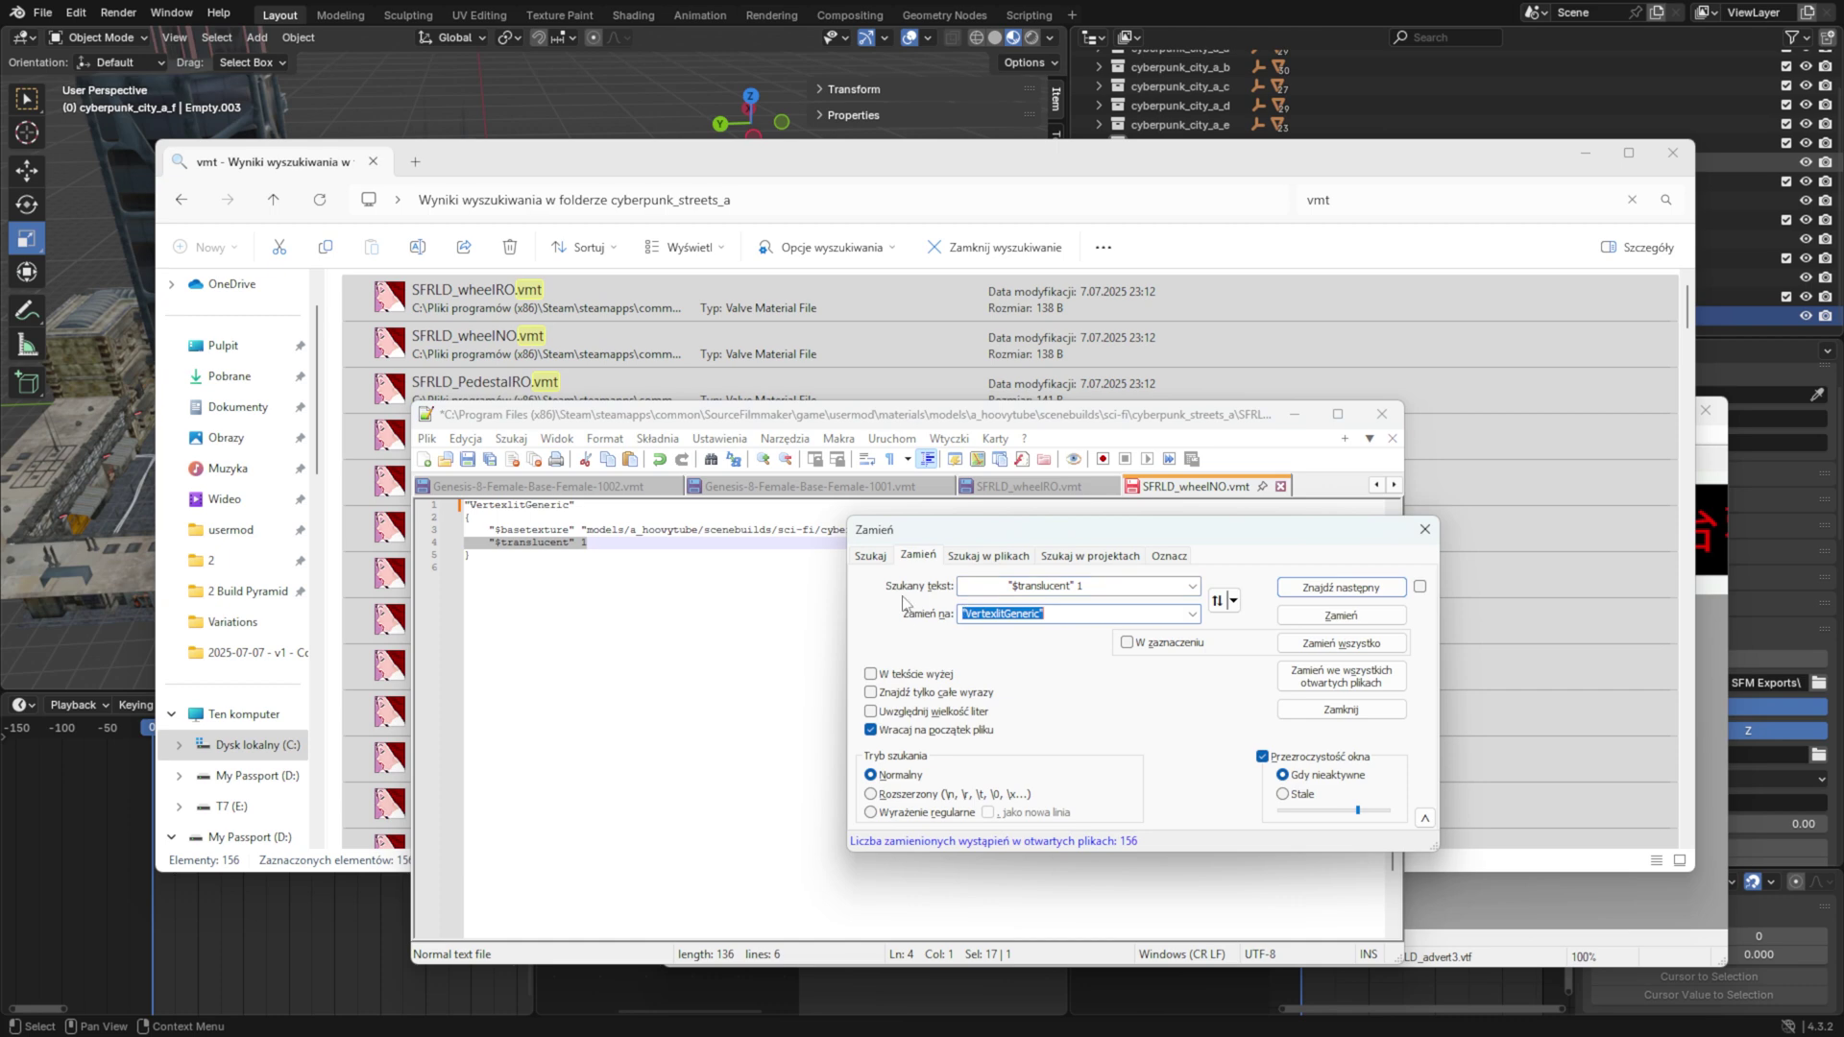
{"action": "type", "text": "//byHoovyTube"}
{"action": "left_click", "coordinate": [1304, 673]}
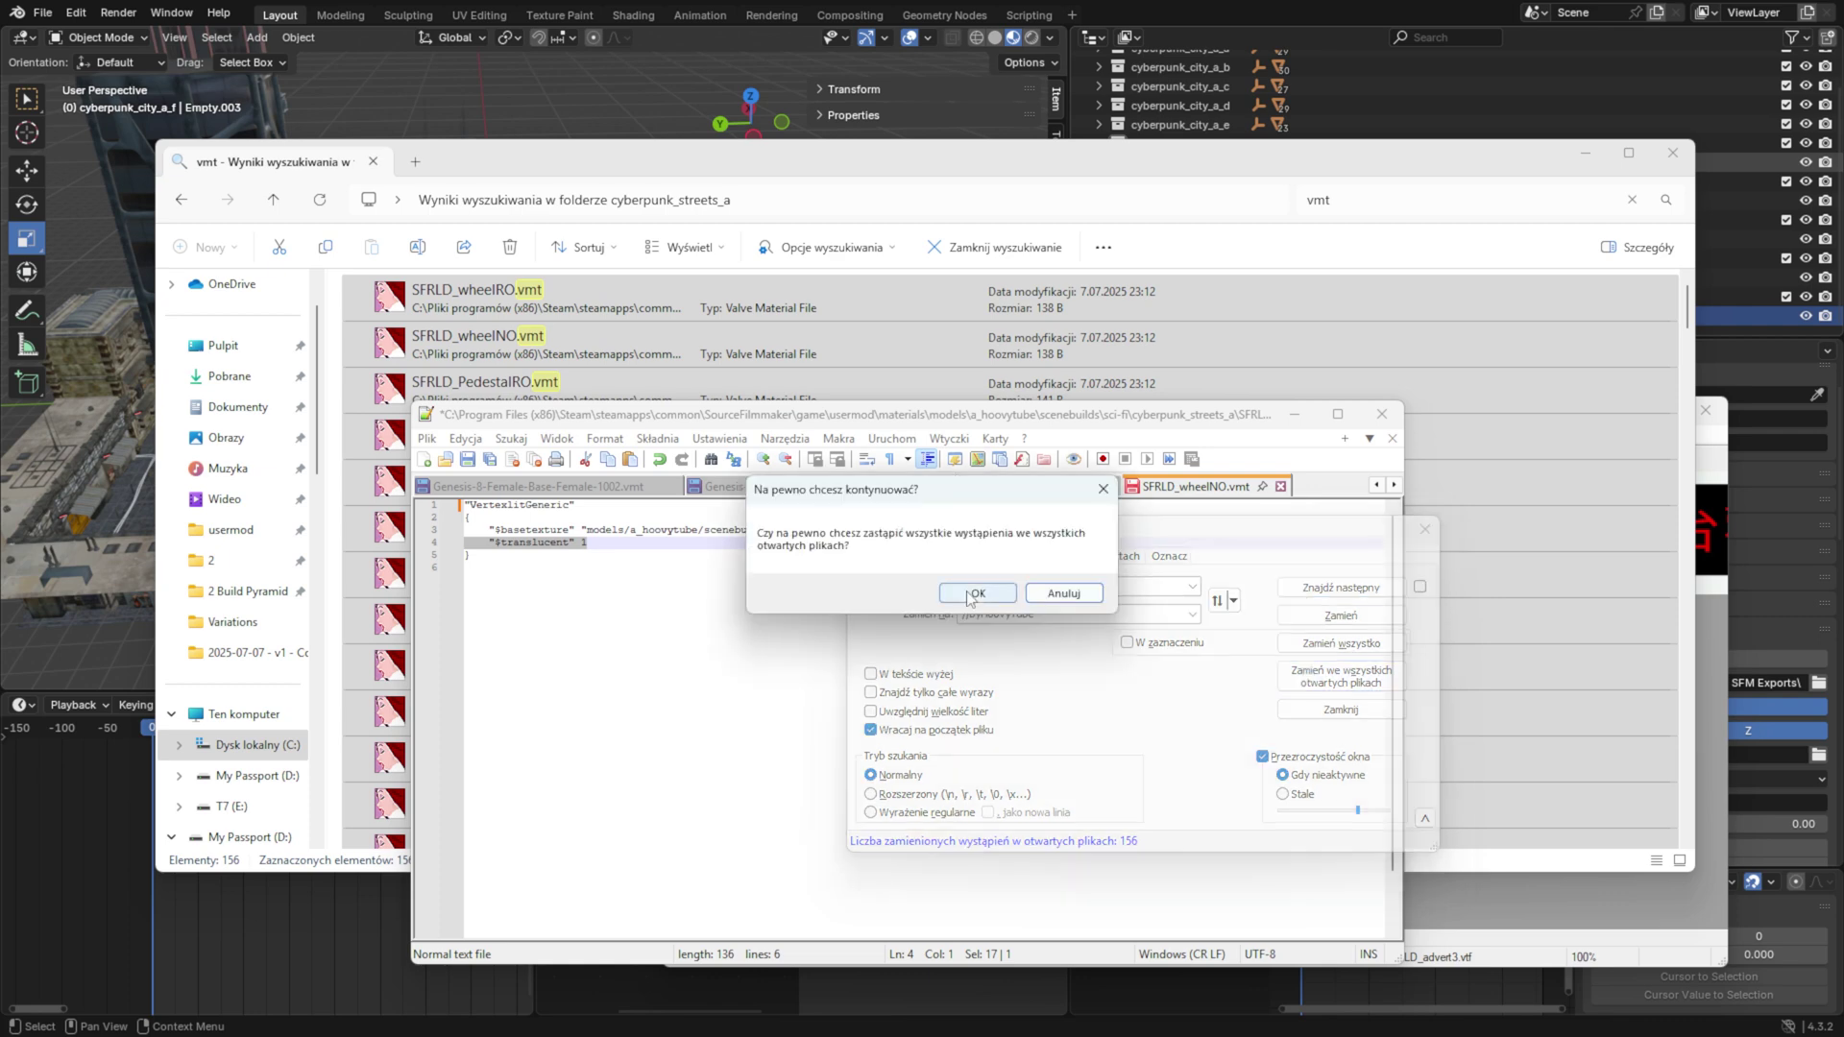
{"action": "left_click", "coordinate": [973, 591]}
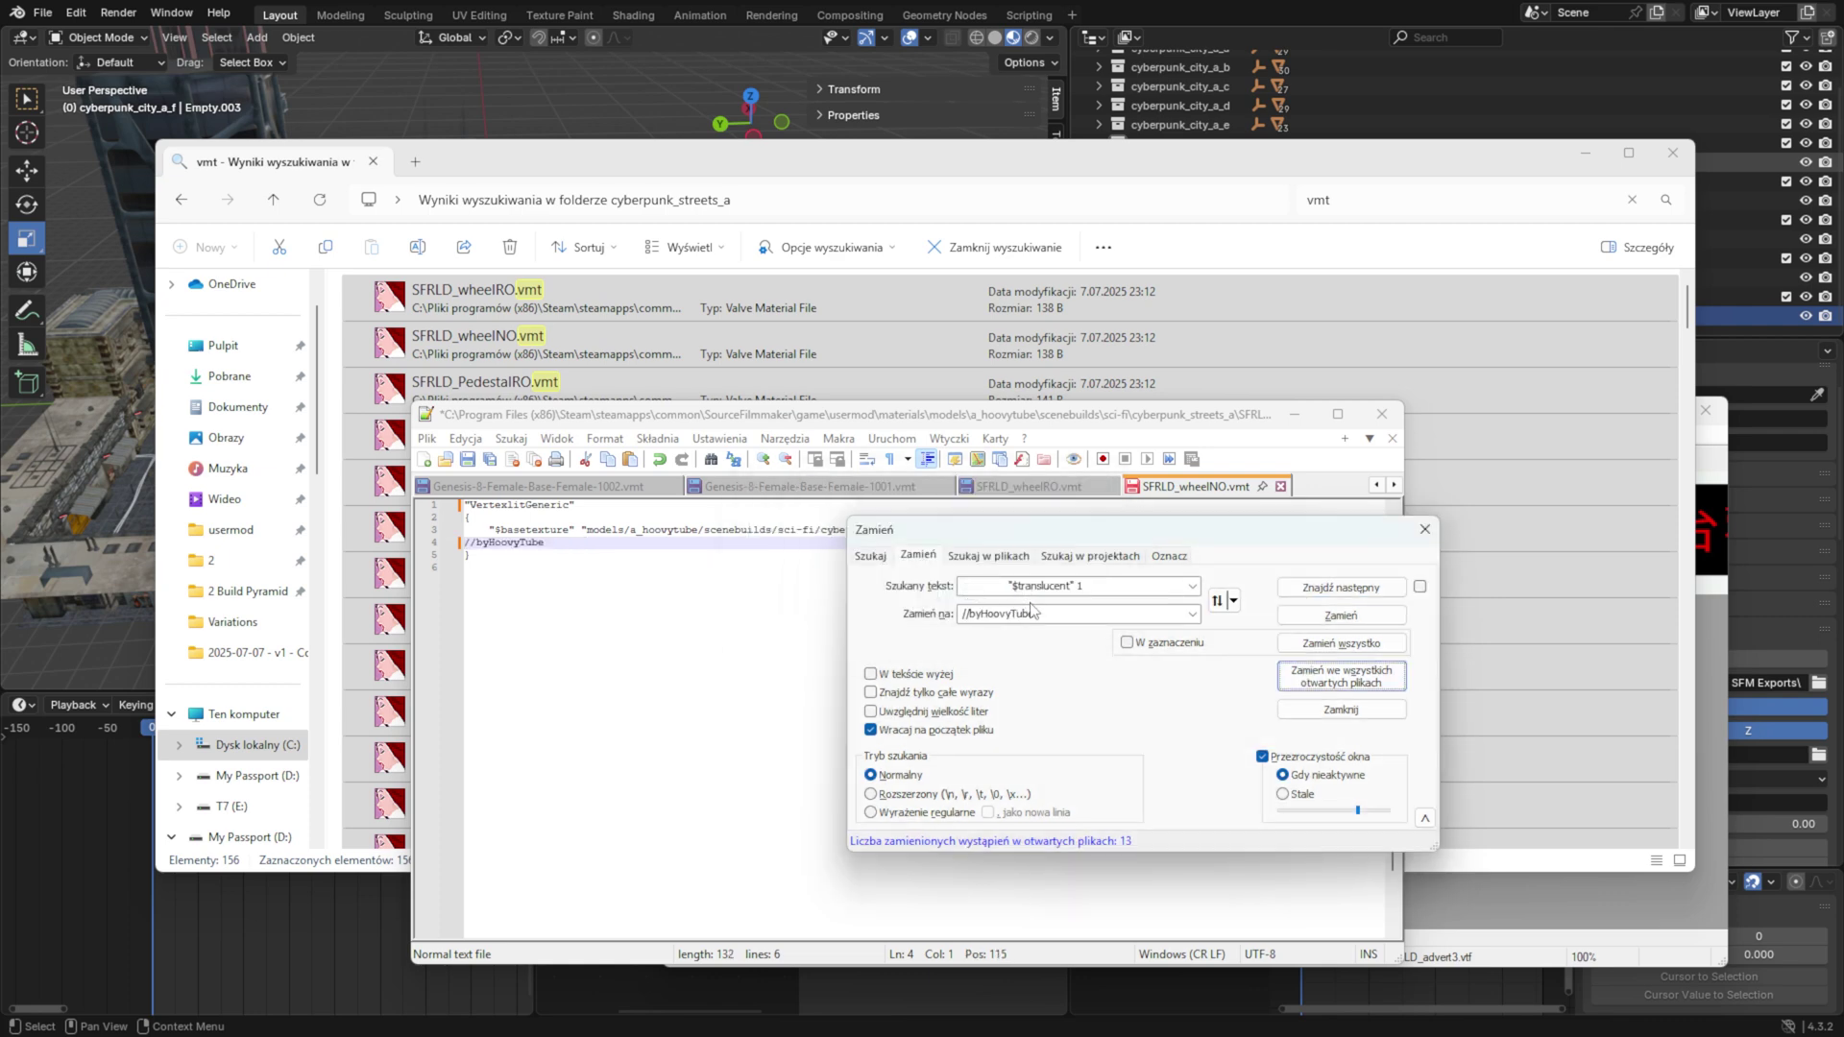
{"action": "left_click", "coordinate": [1424, 530]}
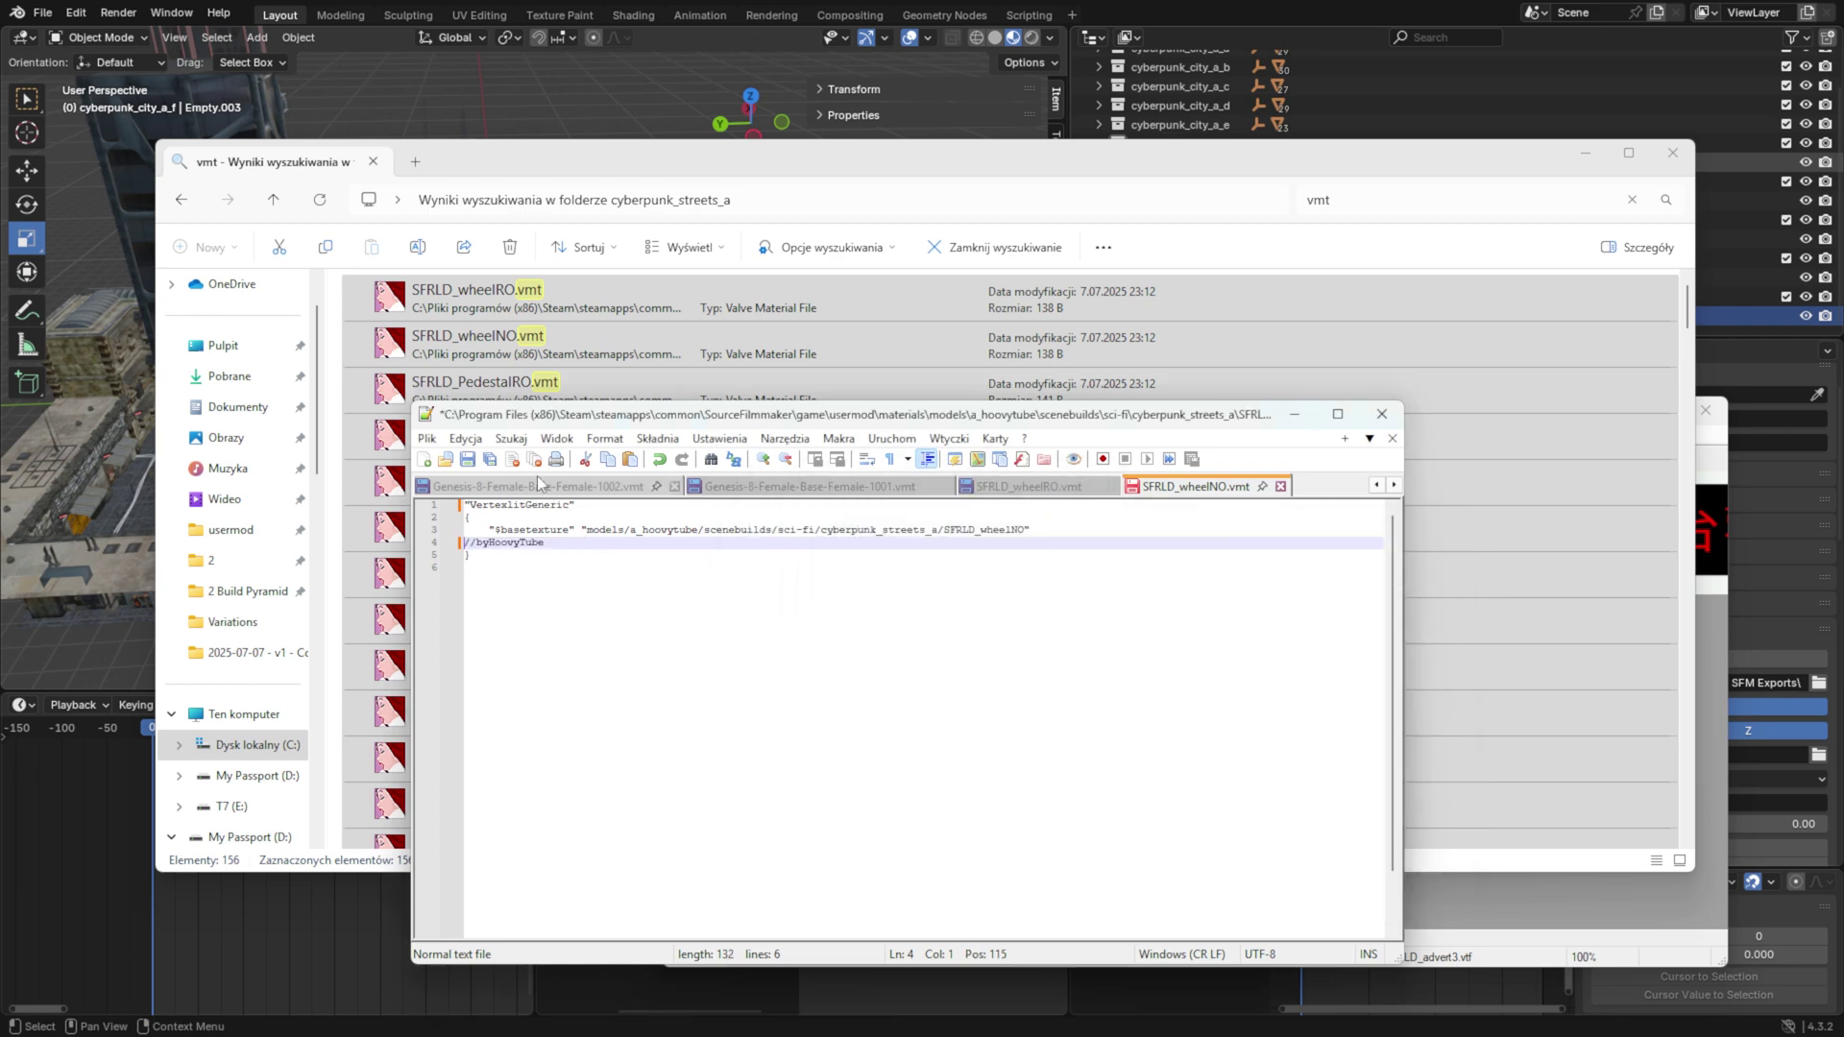
Step: Save all modified VMT files and close Notepad++
{"action": "left_click", "coordinate": [426, 438]}
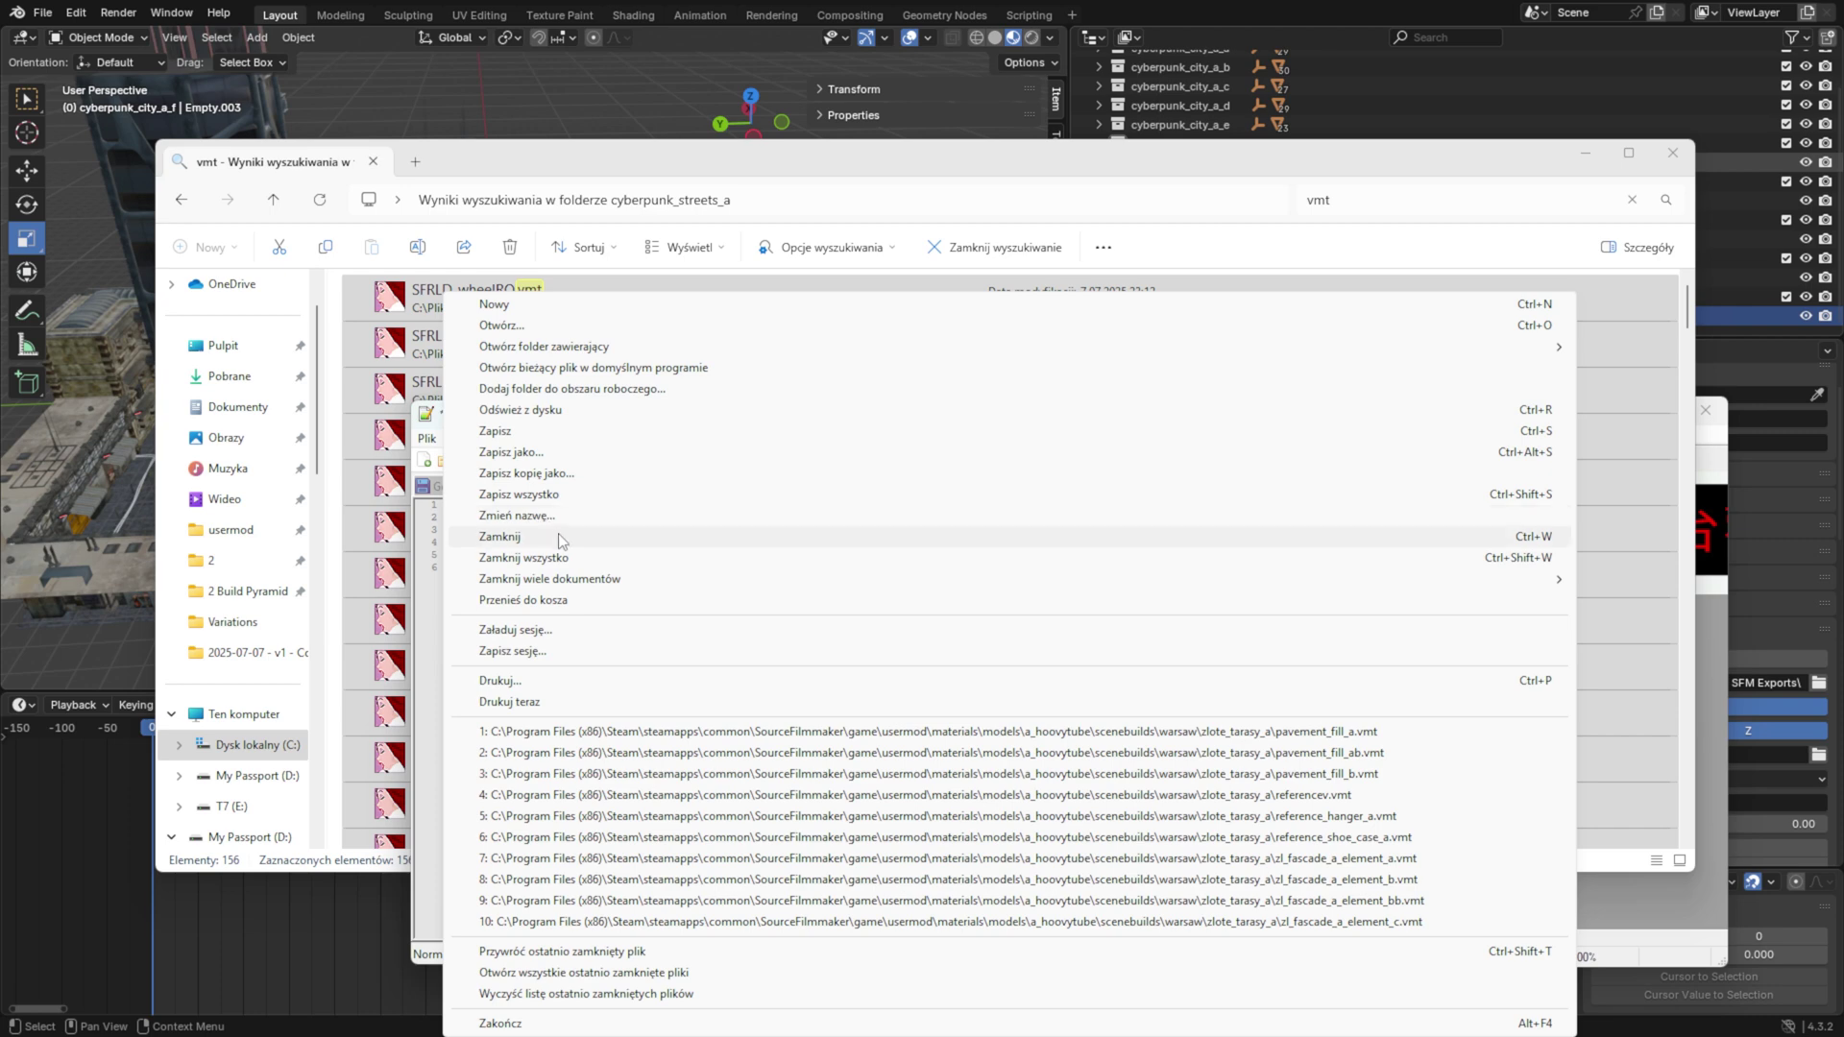
{"action": "left_click", "coordinate": [554, 496]}
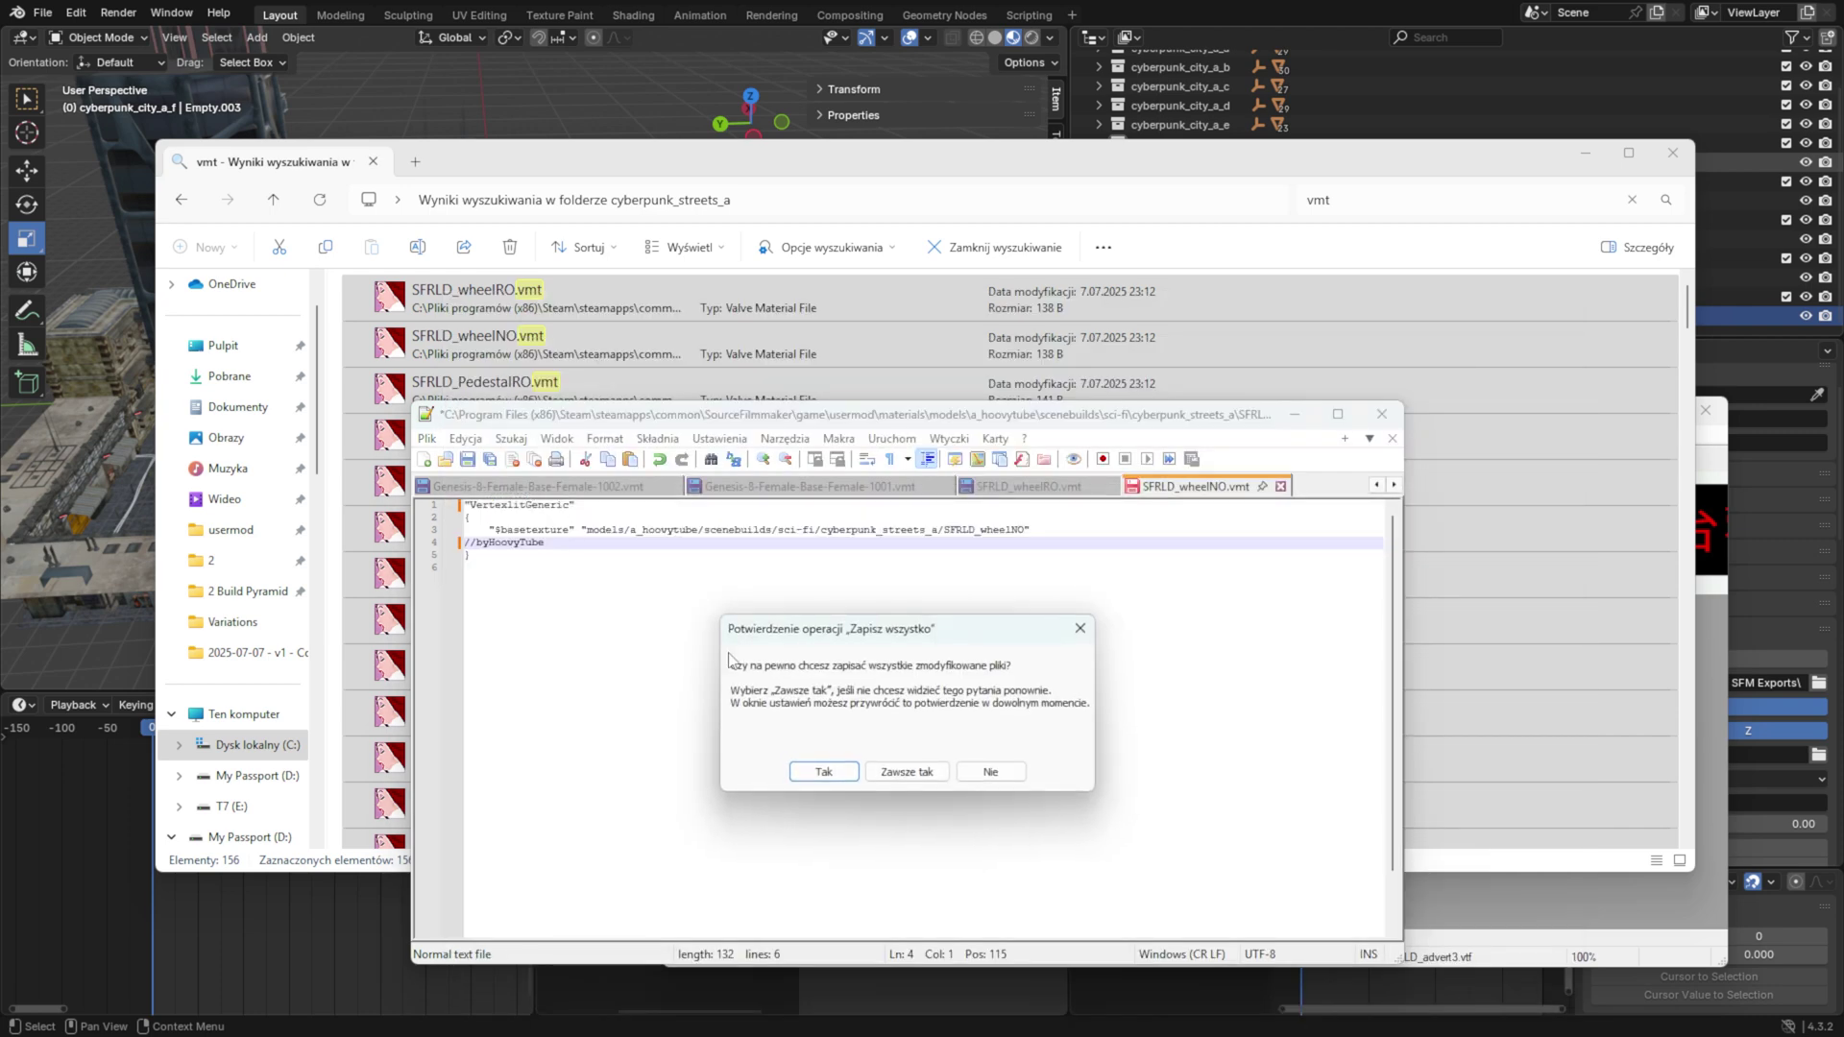
{"action": "left_click", "coordinate": [824, 772]}
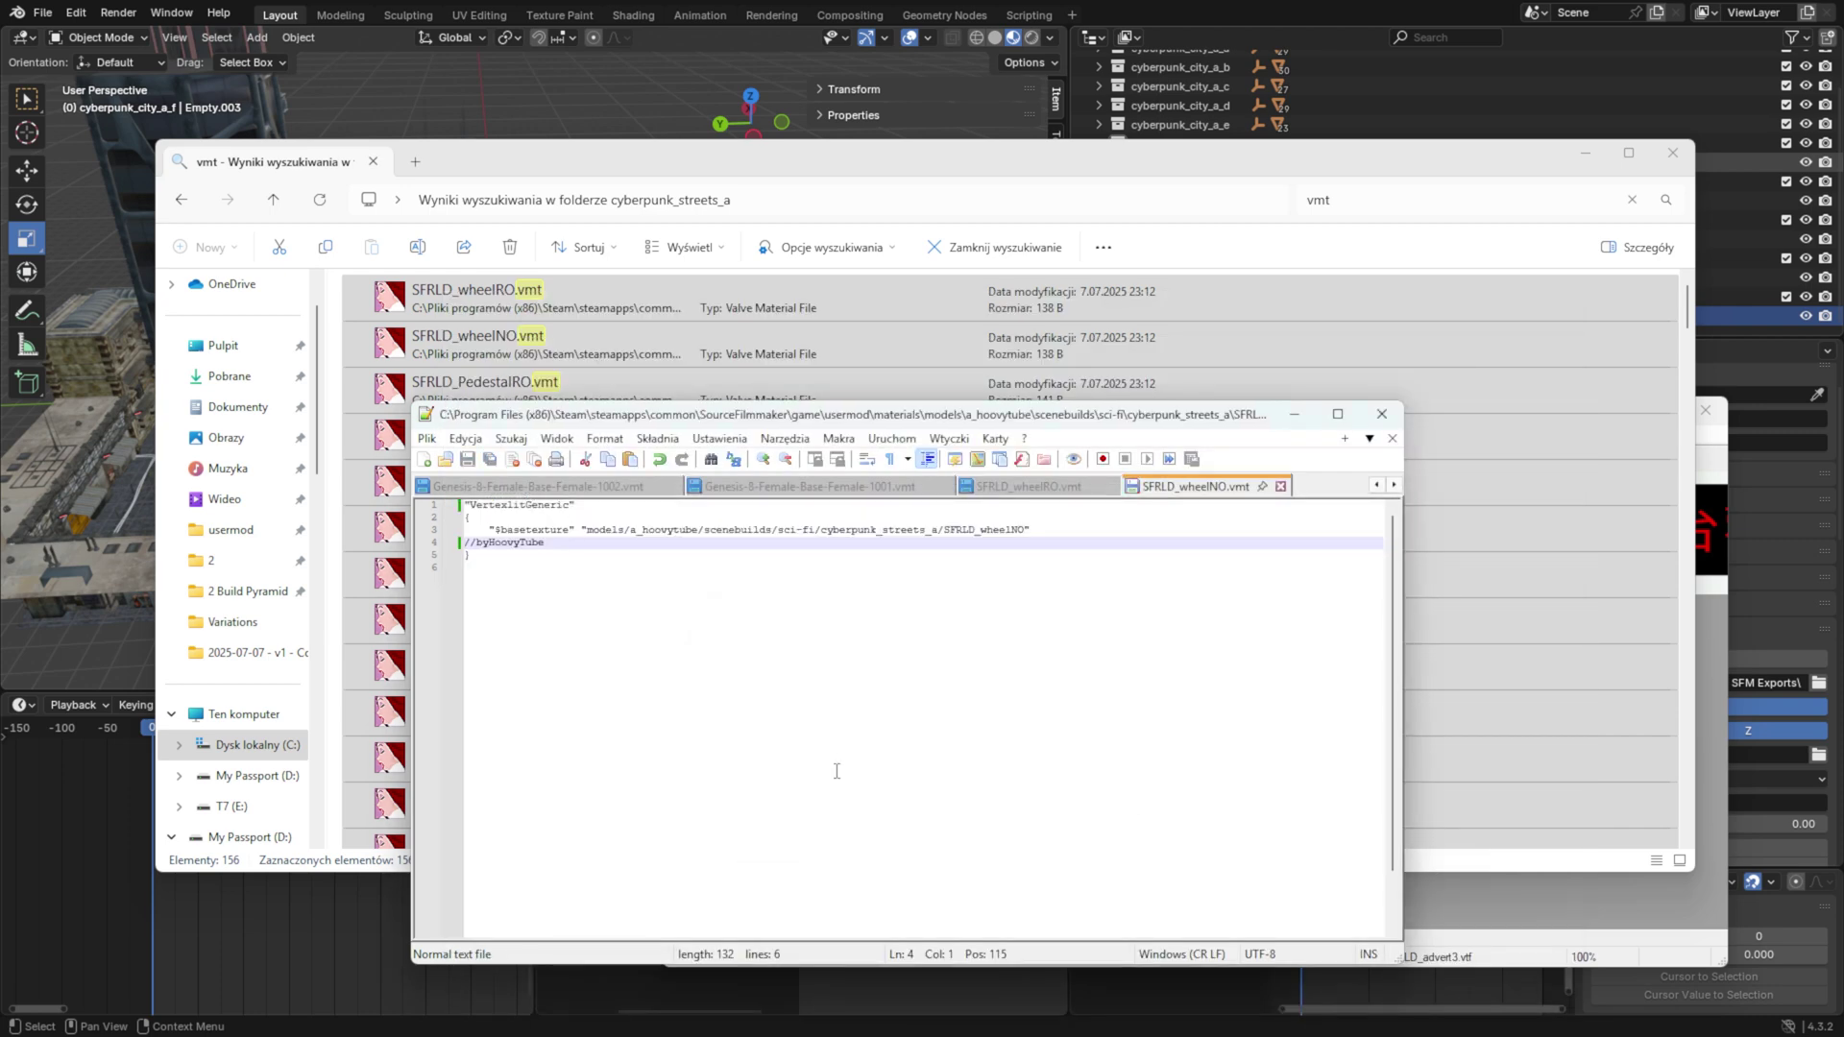
{"action": "left_click", "coordinate": [839, 732]}
{"action": "left_click", "coordinate": [1382, 413]}
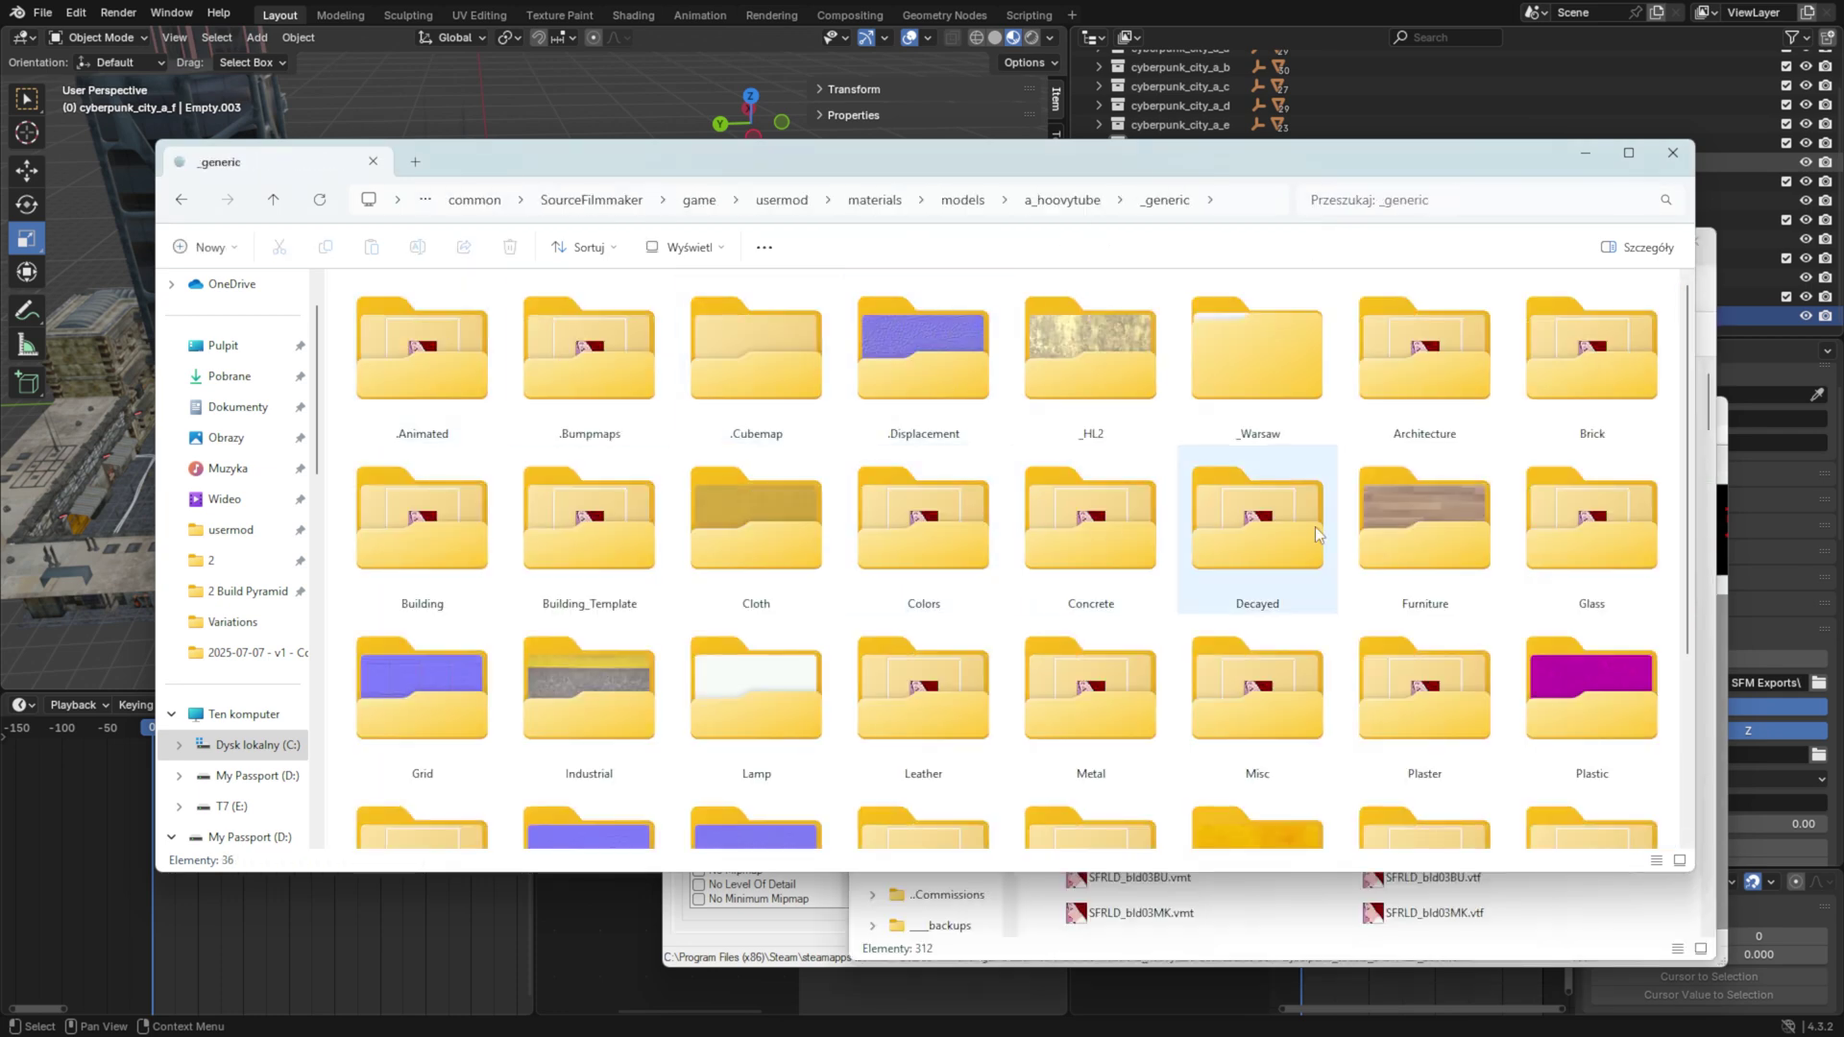
Step: Open glass_fingerprints.vmt from the _generic\Glass materials folder in VTFEdit and copy its entire text
{"action": "double_click", "coordinate": [1591, 528]}
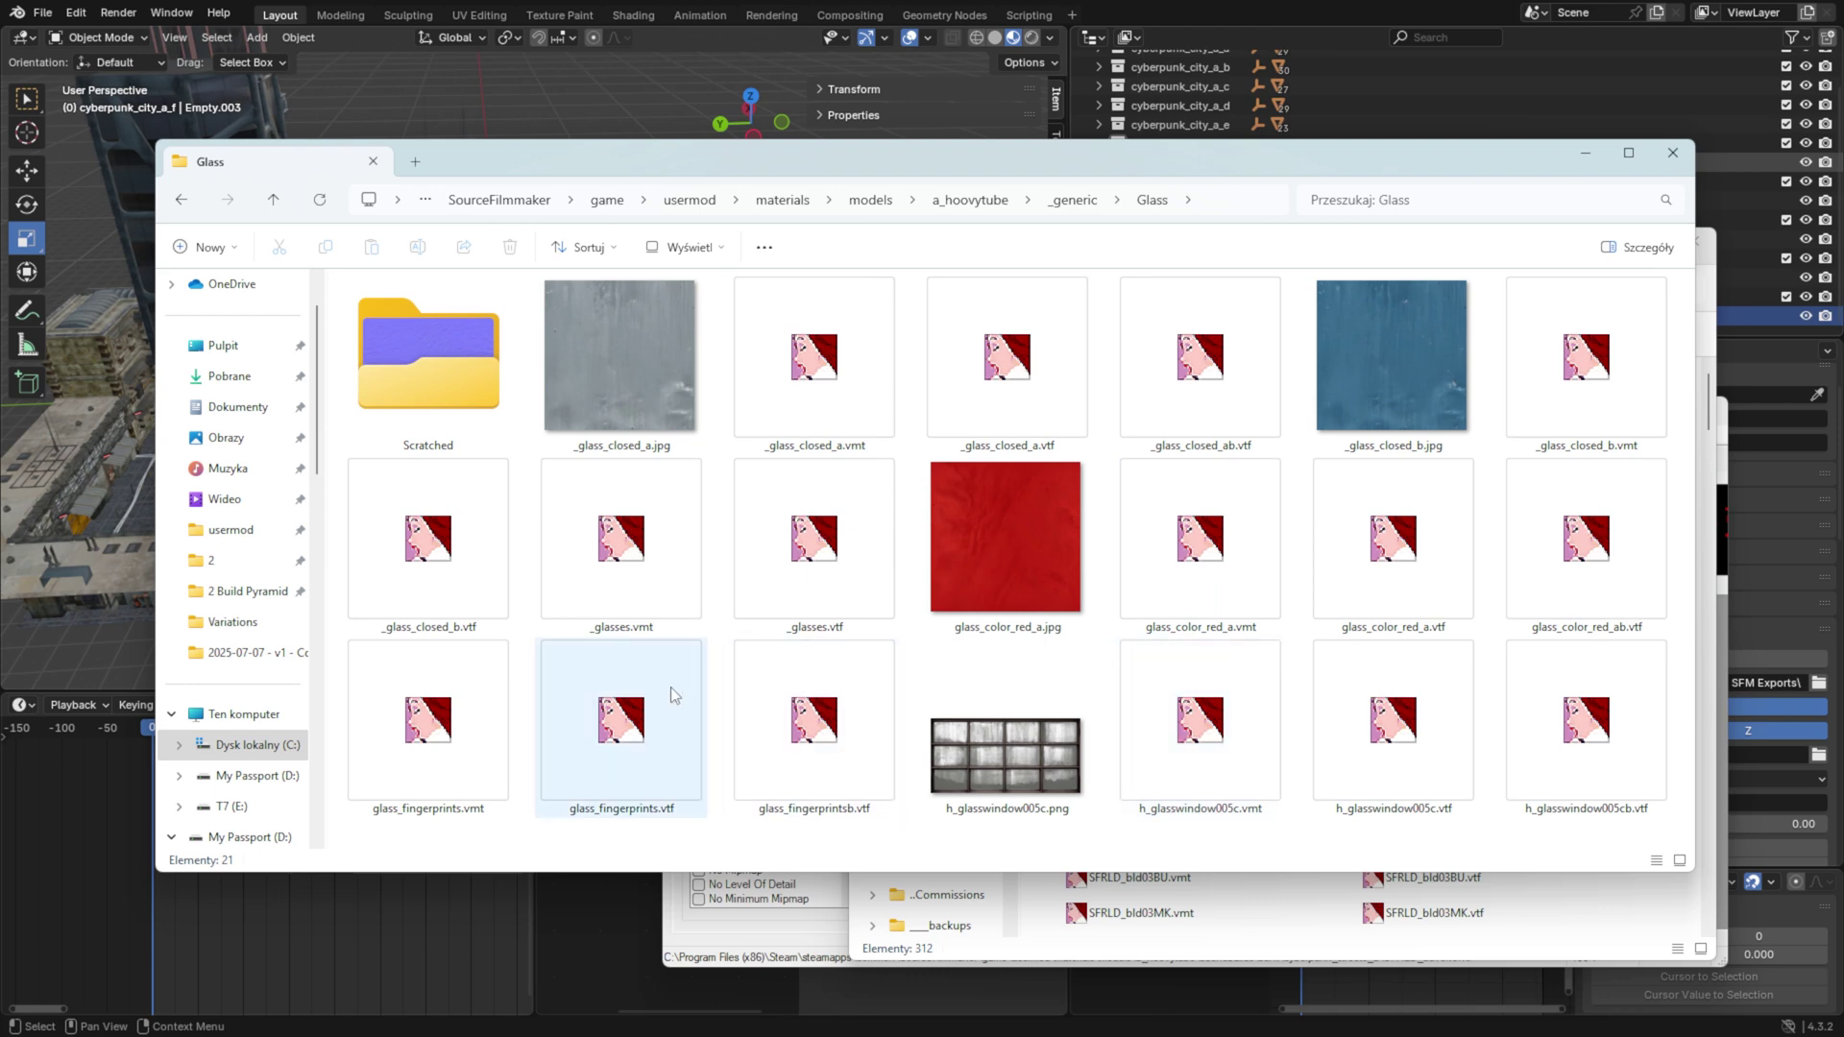
{"action": "double_click", "coordinate": [459, 676]}
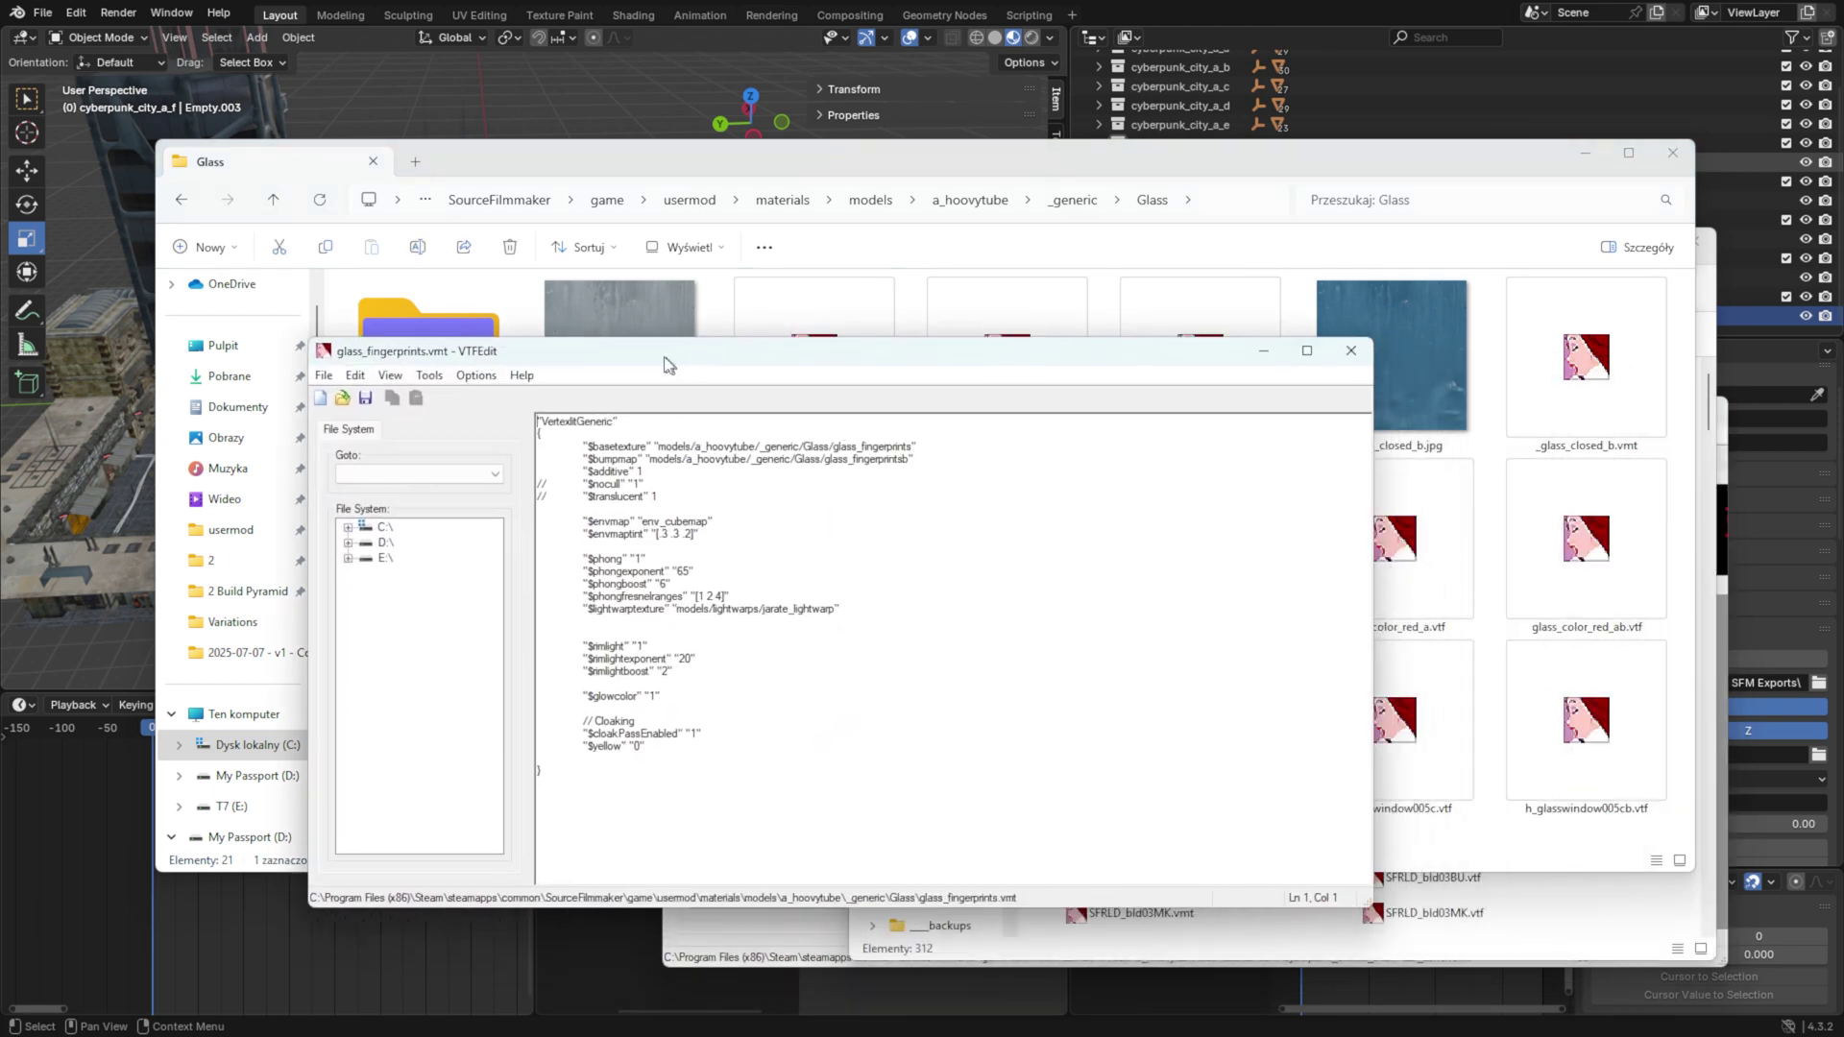
{"action": "left_click_drag", "start_coordinate": [521, 727], "coordinate": [282, 373]}
{"action": "key", "text": "ctrl+c"}
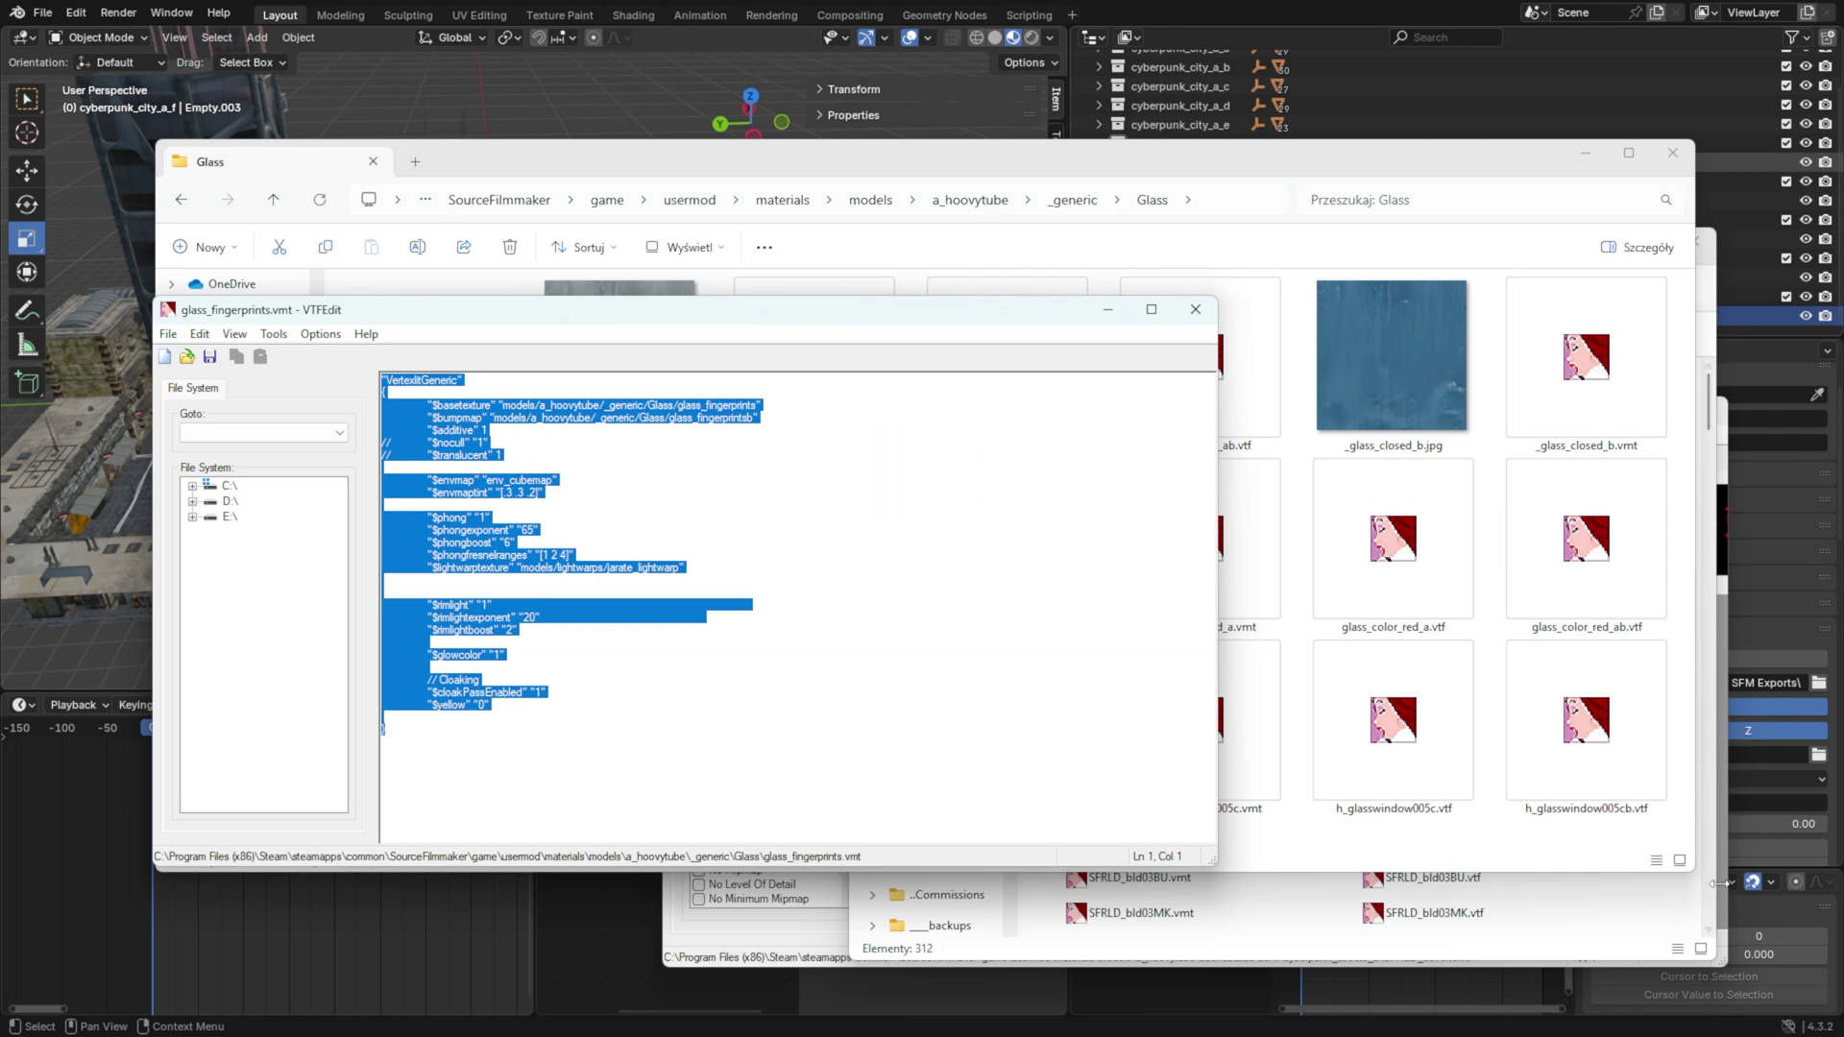
Step: Replace the whole content of hoovy_glass.vmt in cyberpunk_streets_a with the copied glass material code, then save and close the file
{"action": "left_click", "coordinate": [1598, 891]}
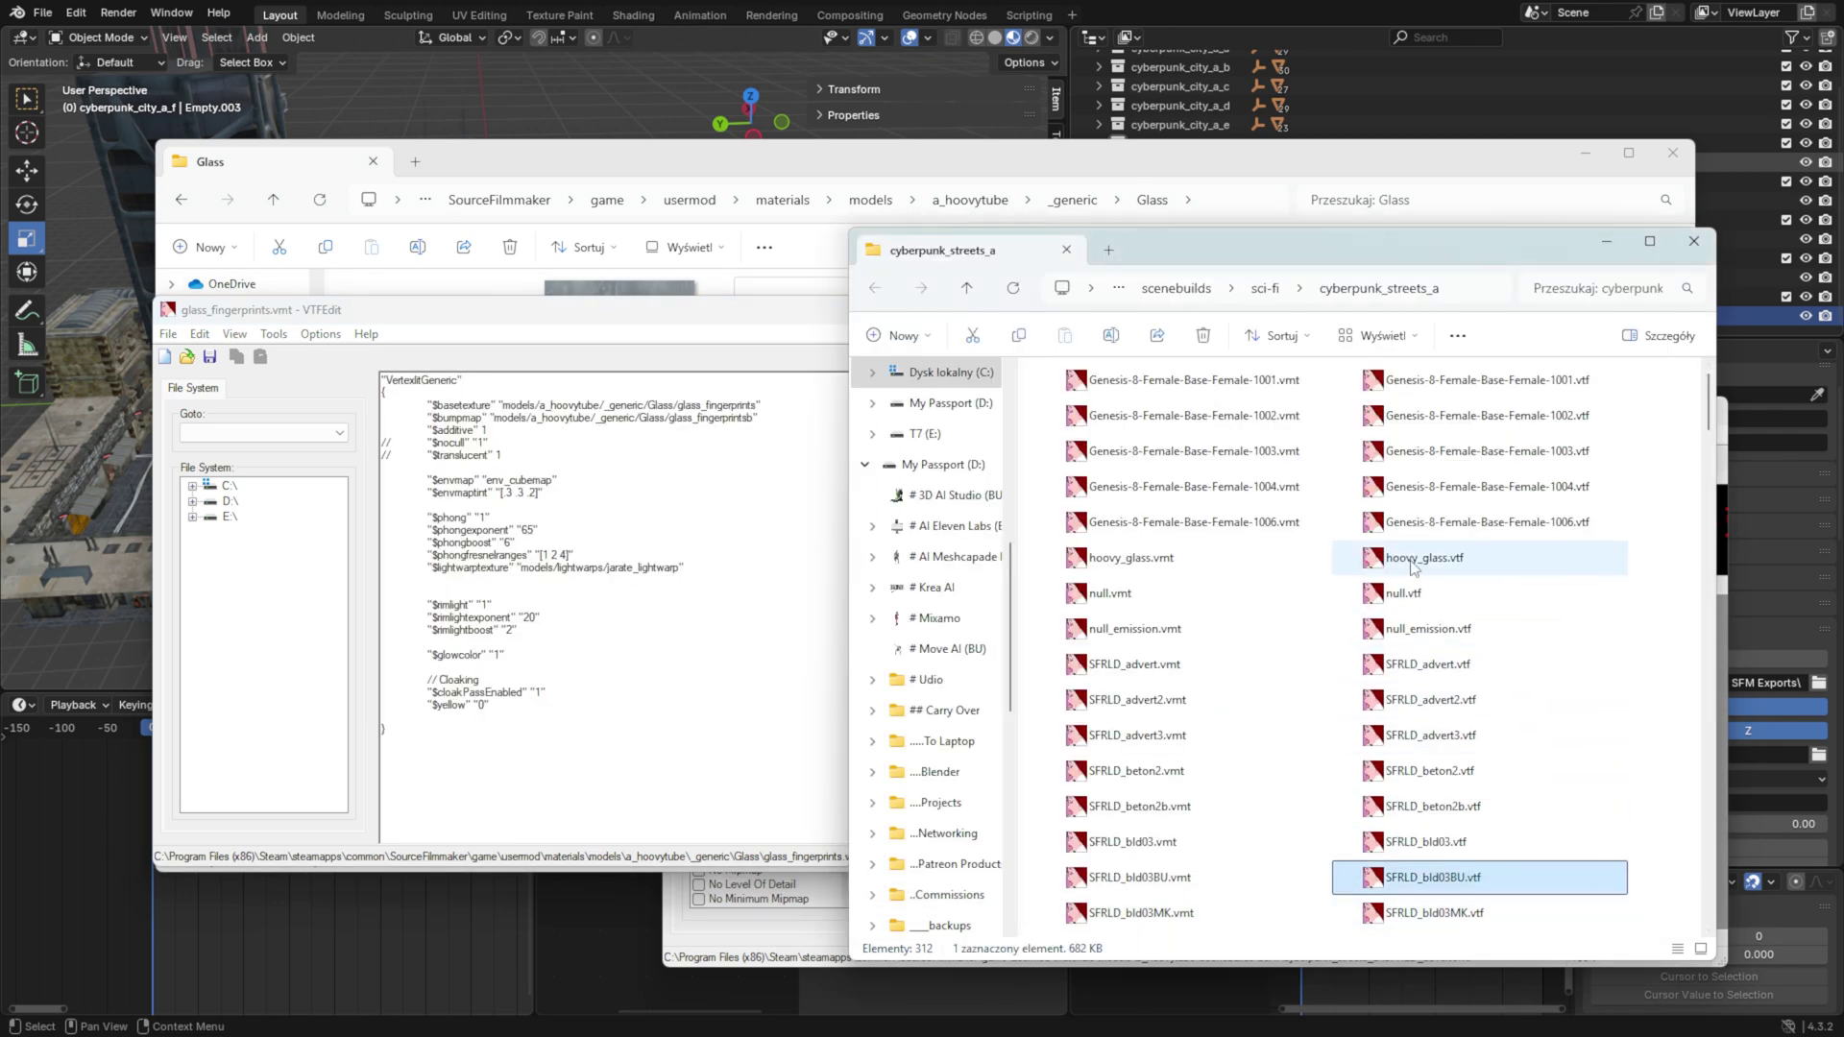
{"action": "double_click", "coordinate": [1410, 561]}
{"action": "left_click", "coordinate": [1705, 413]}
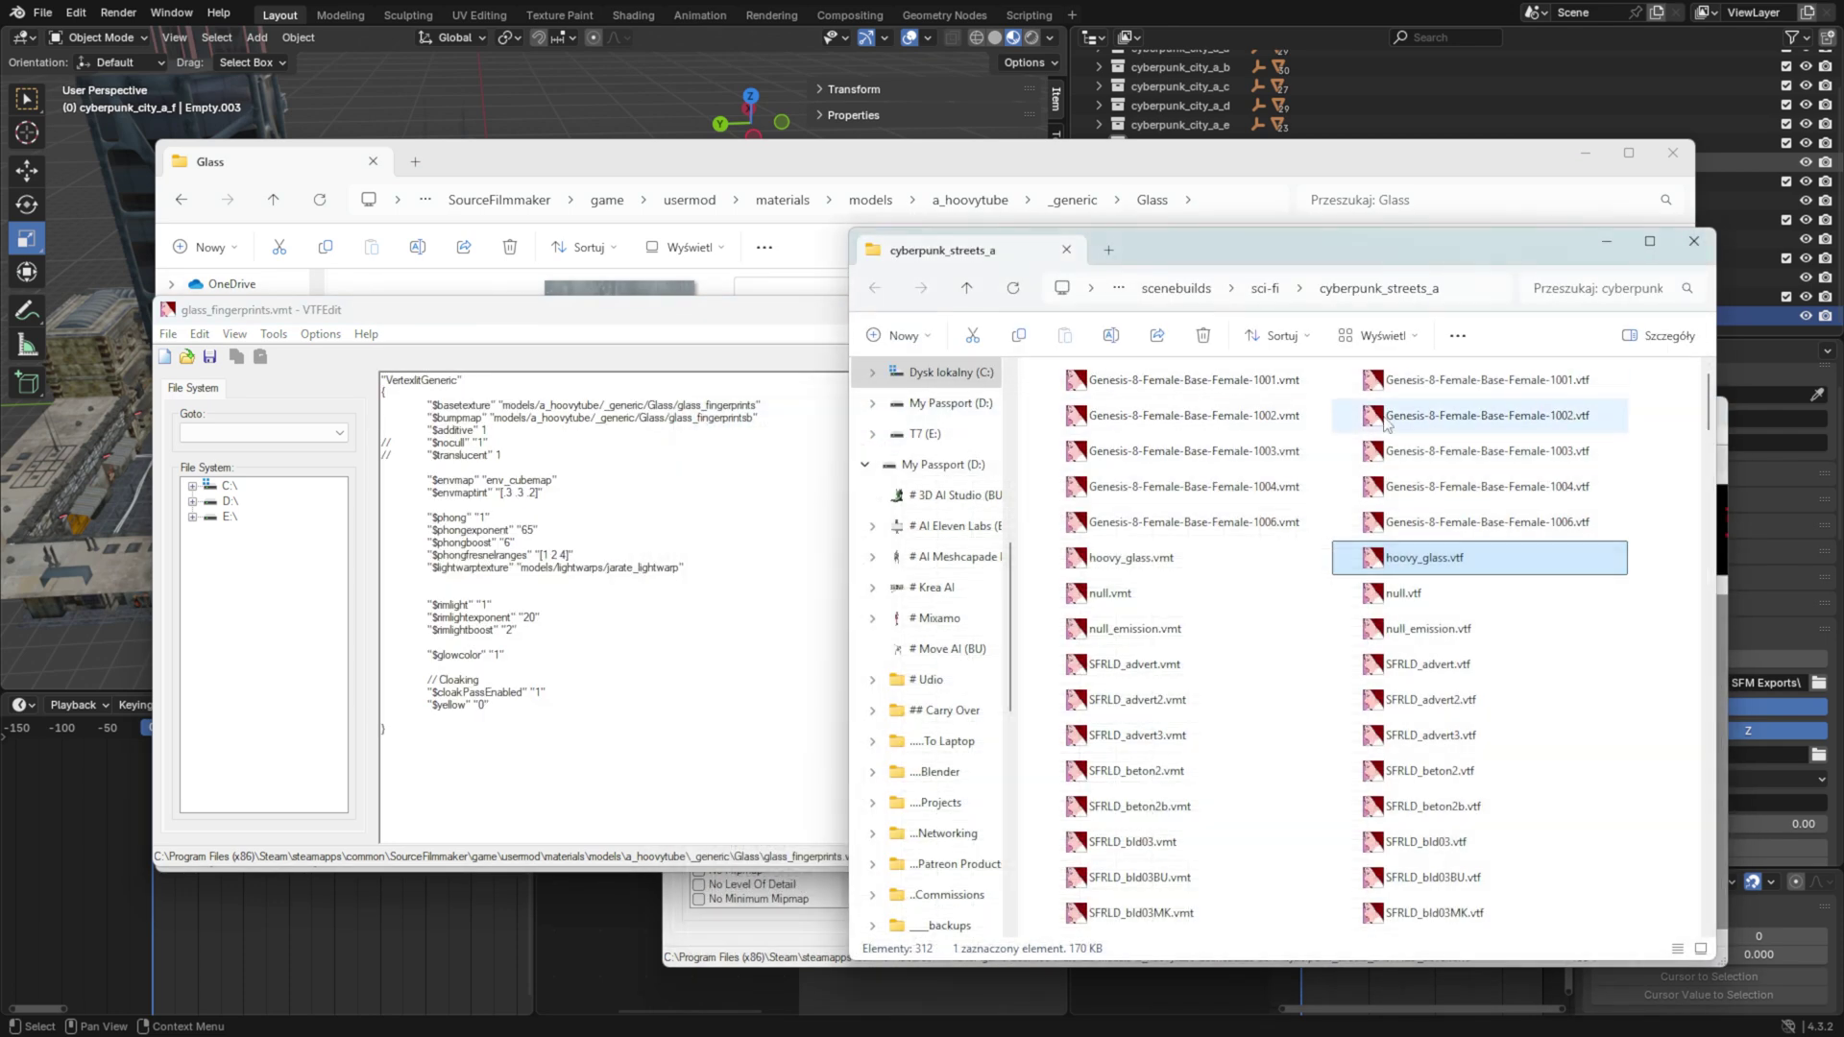
{"action": "double_click", "coordinate": [1177, 551]}
{"action": "key", "text": "ctrl+a"}
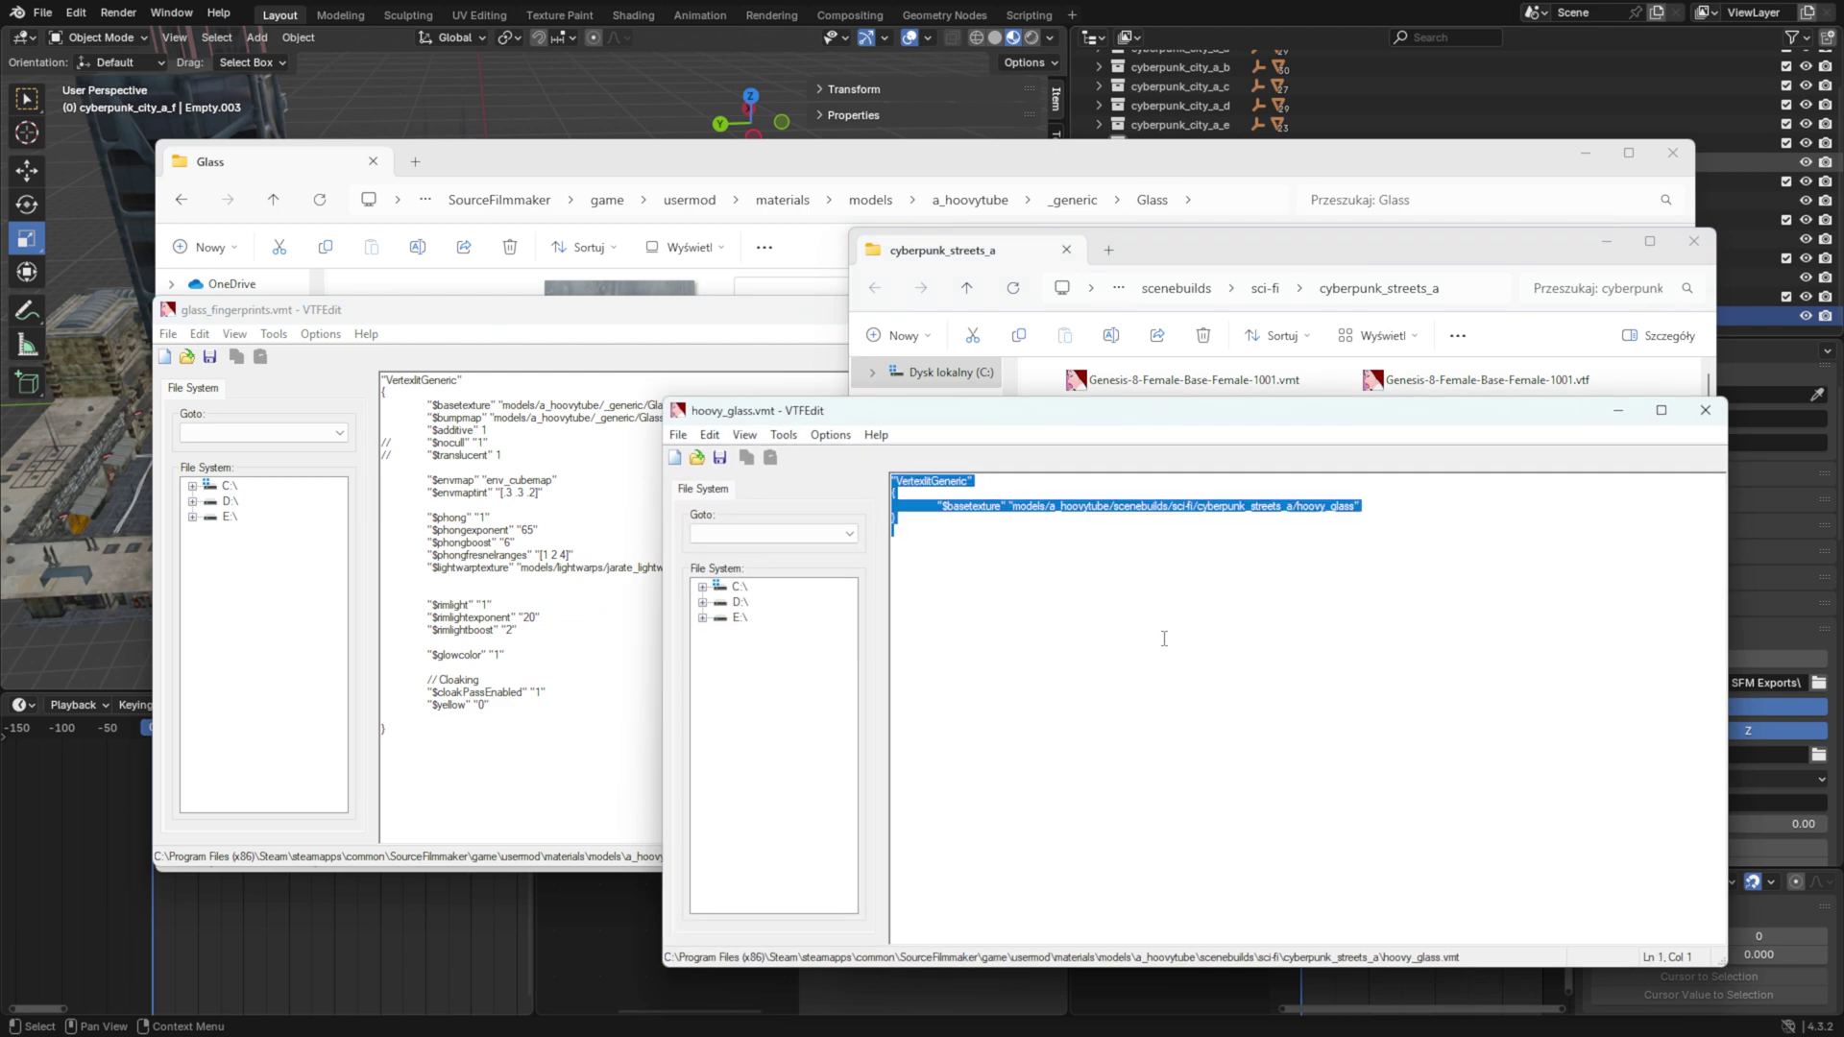
{"action": "key", "text": "ctrl+v"}
{"action": "key", "text": "ctrl+s"}
{"action": "left_click", "coordinate": [1690, 418]}
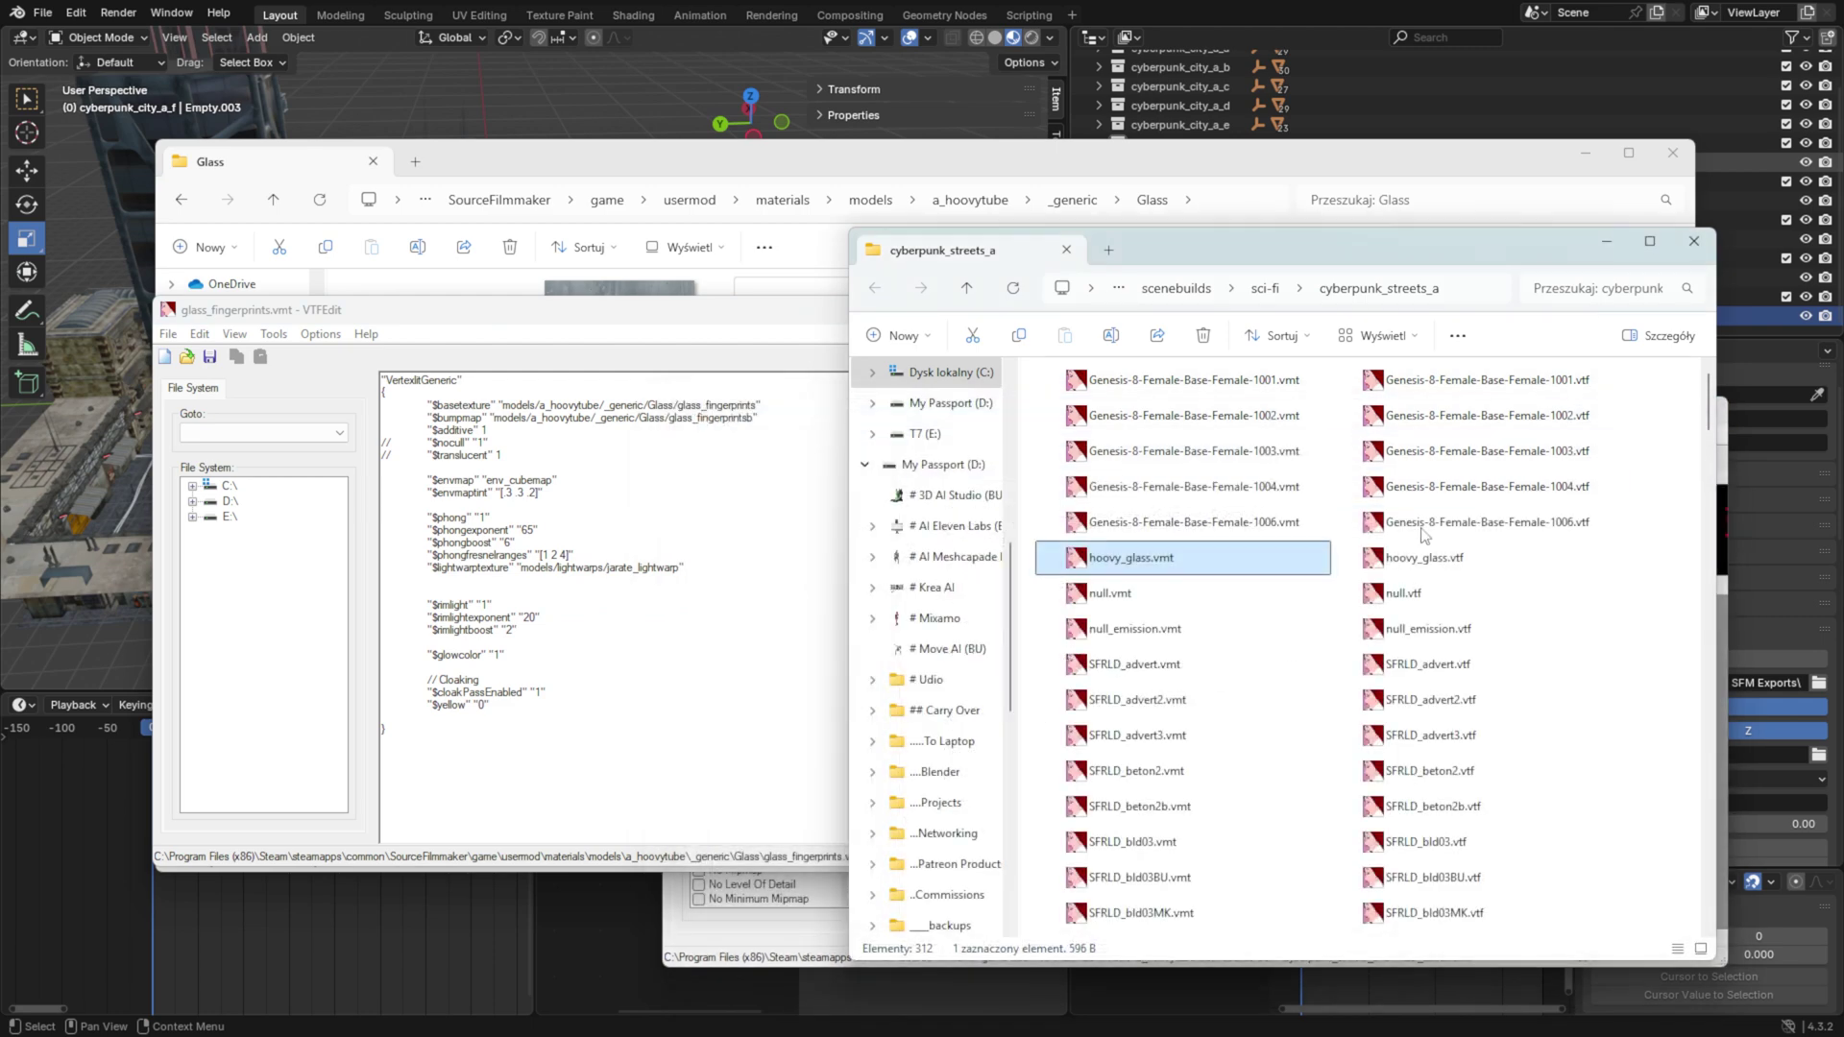
{"action": "key", "text": "ctrl+a"}
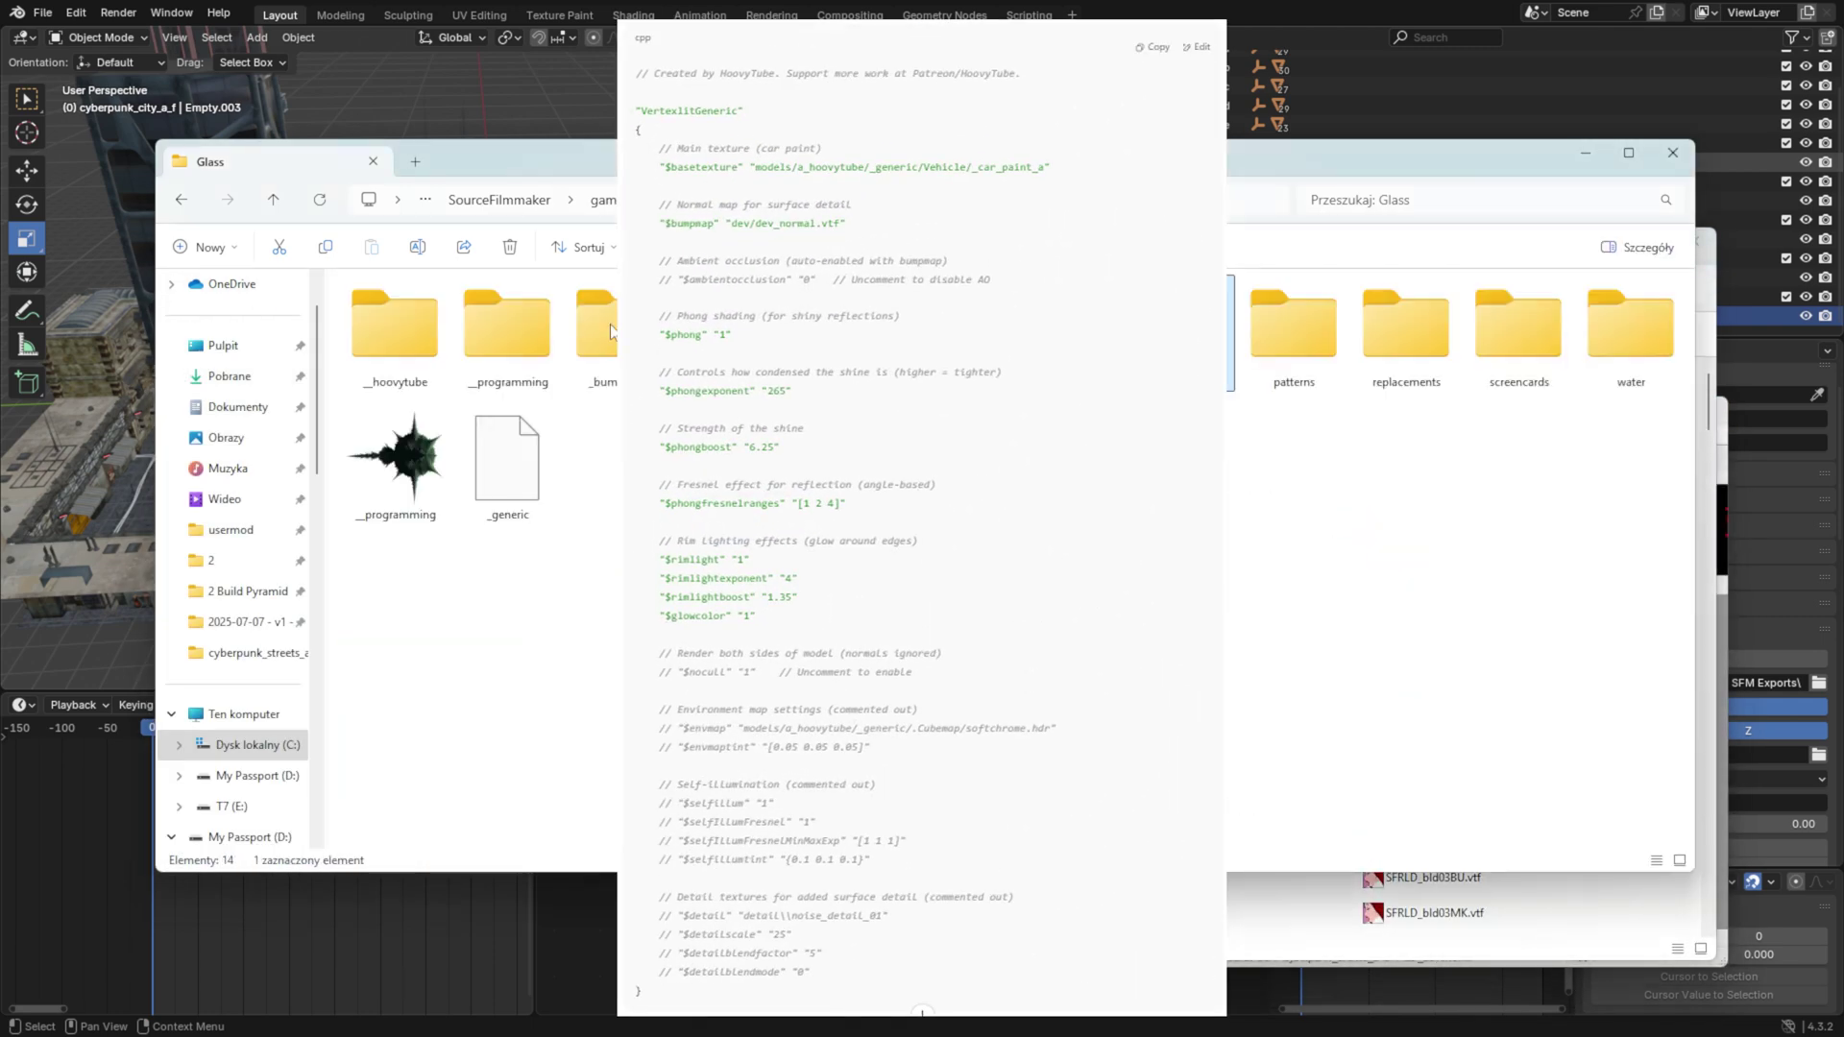
Step: Open null_emission.vmt, paste the copied material template into it, and uncomment the $selfillum, $selfillumFresnel and $selfillumtint lines
{"action": "double_click", "coordinate": [1153, 628]}
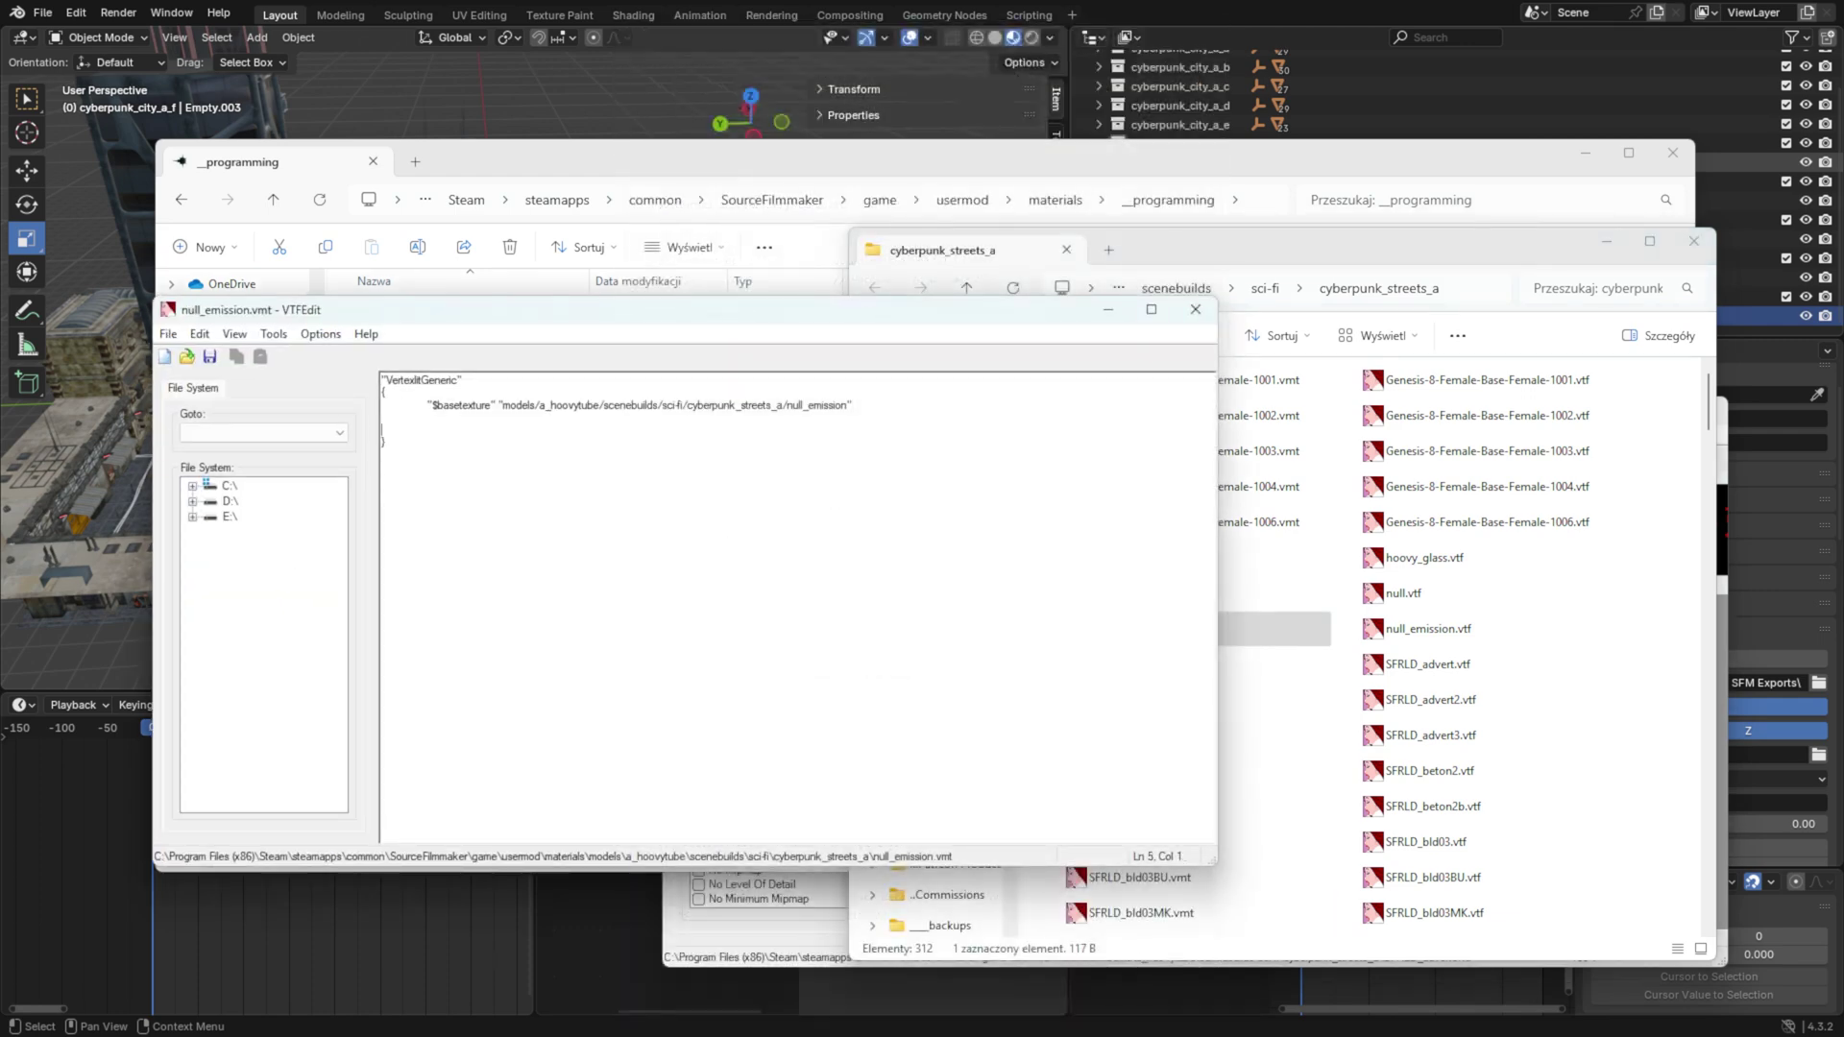
{"action": "key", "text": "ctrl+v"}
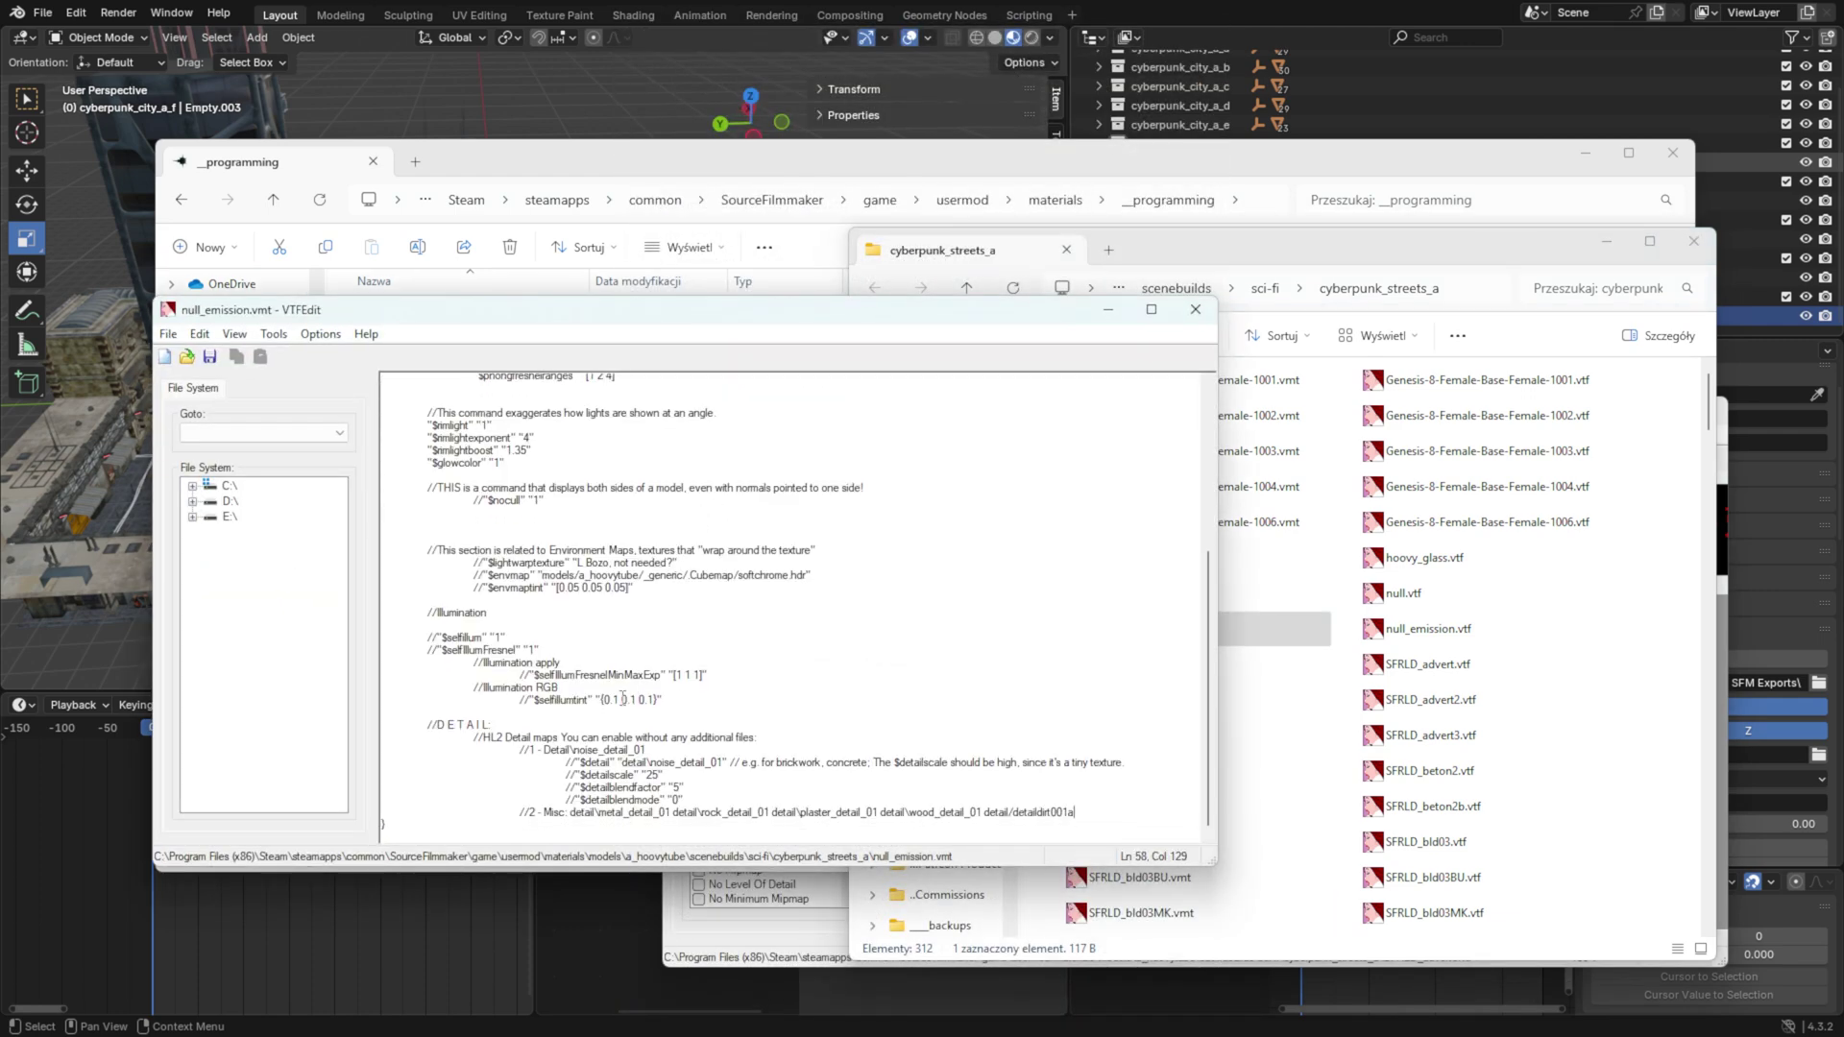
{"action": "left_click", "coordinate": [505, 705]}
{"action": "key", "text": "Delete"}
{"action": "key", "text": "Delete"}
{"action": "left_click", "coordinate": [411, 649]}
{"action": "key", "text": "Delete"}
{"action": "key", "text": "Delete"}
{"action": "left_click", "coordinate": [417, 636]}
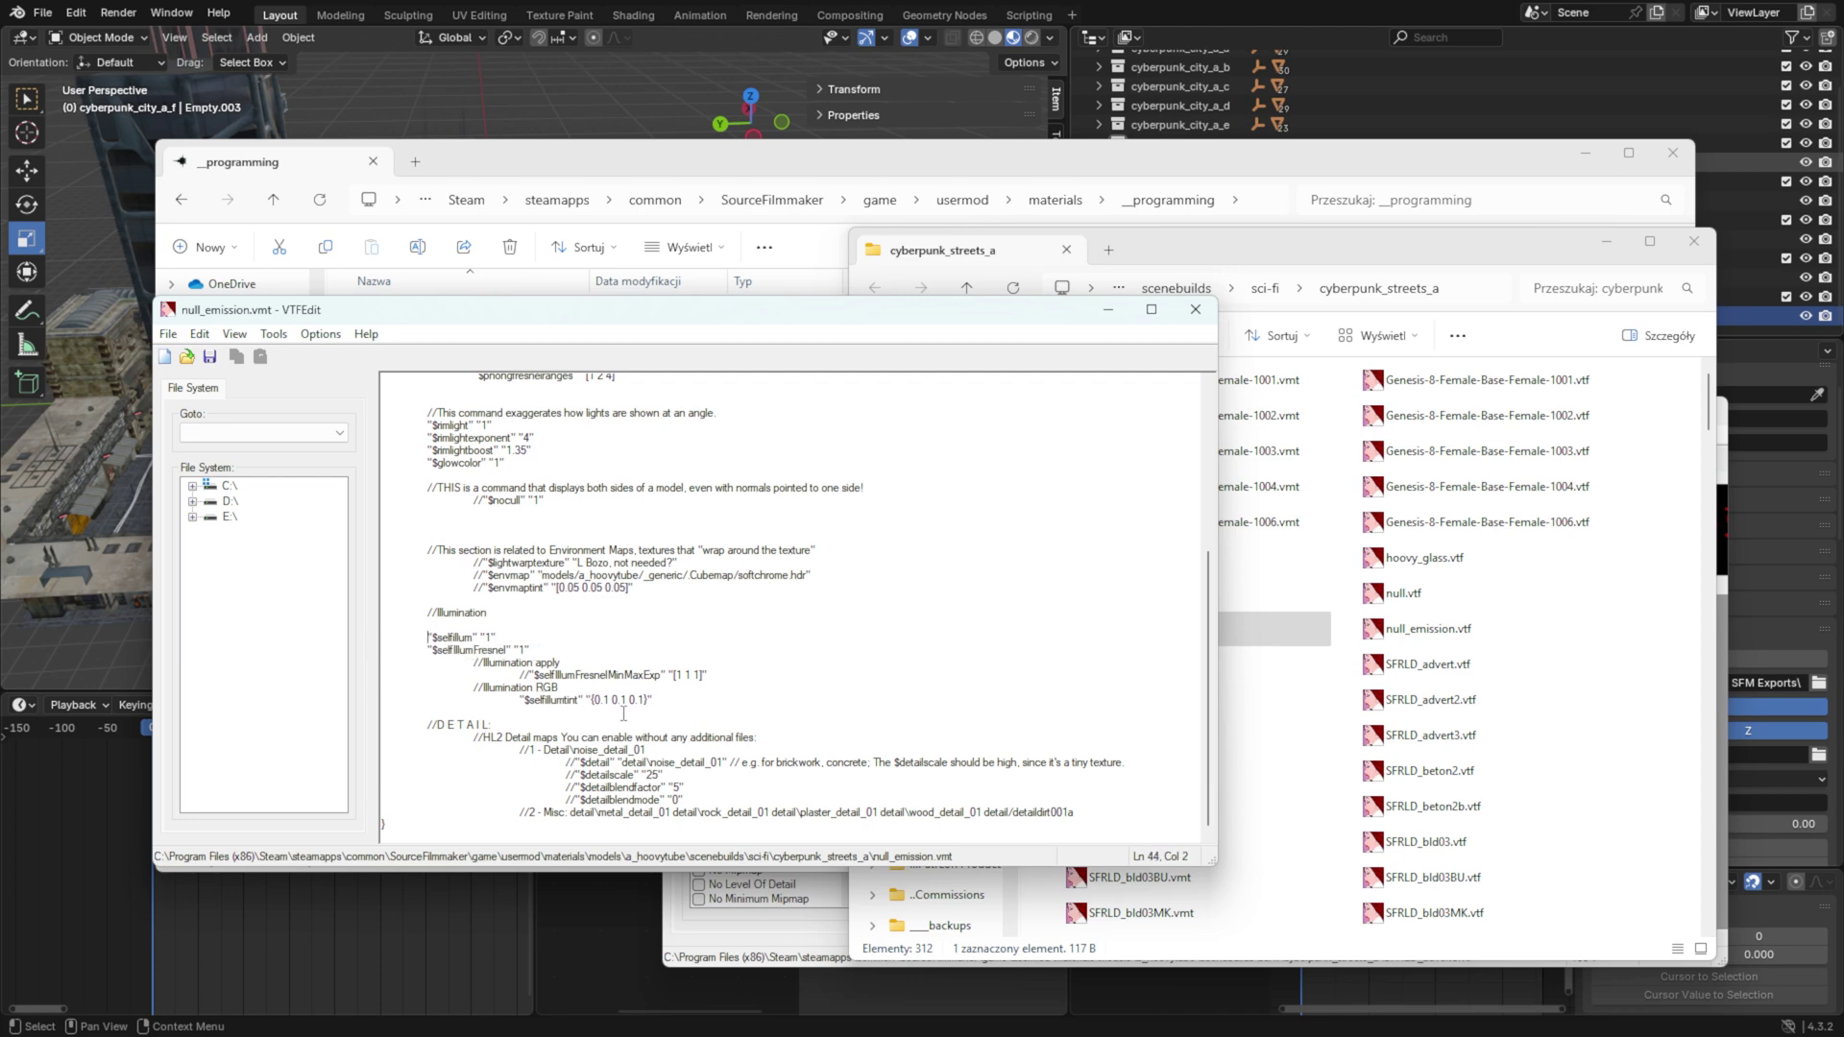
Step: Enter 125 in the $selfillumtint value of null_emission.vmt and close the file
{"action": "double_click", "coordinate": [601, 700]}
{"action": "type", "text": "125"}
{"action": "scroll", "coordinate": [721, 789], "scroll_direction": "up", "scroll_amount": 7}
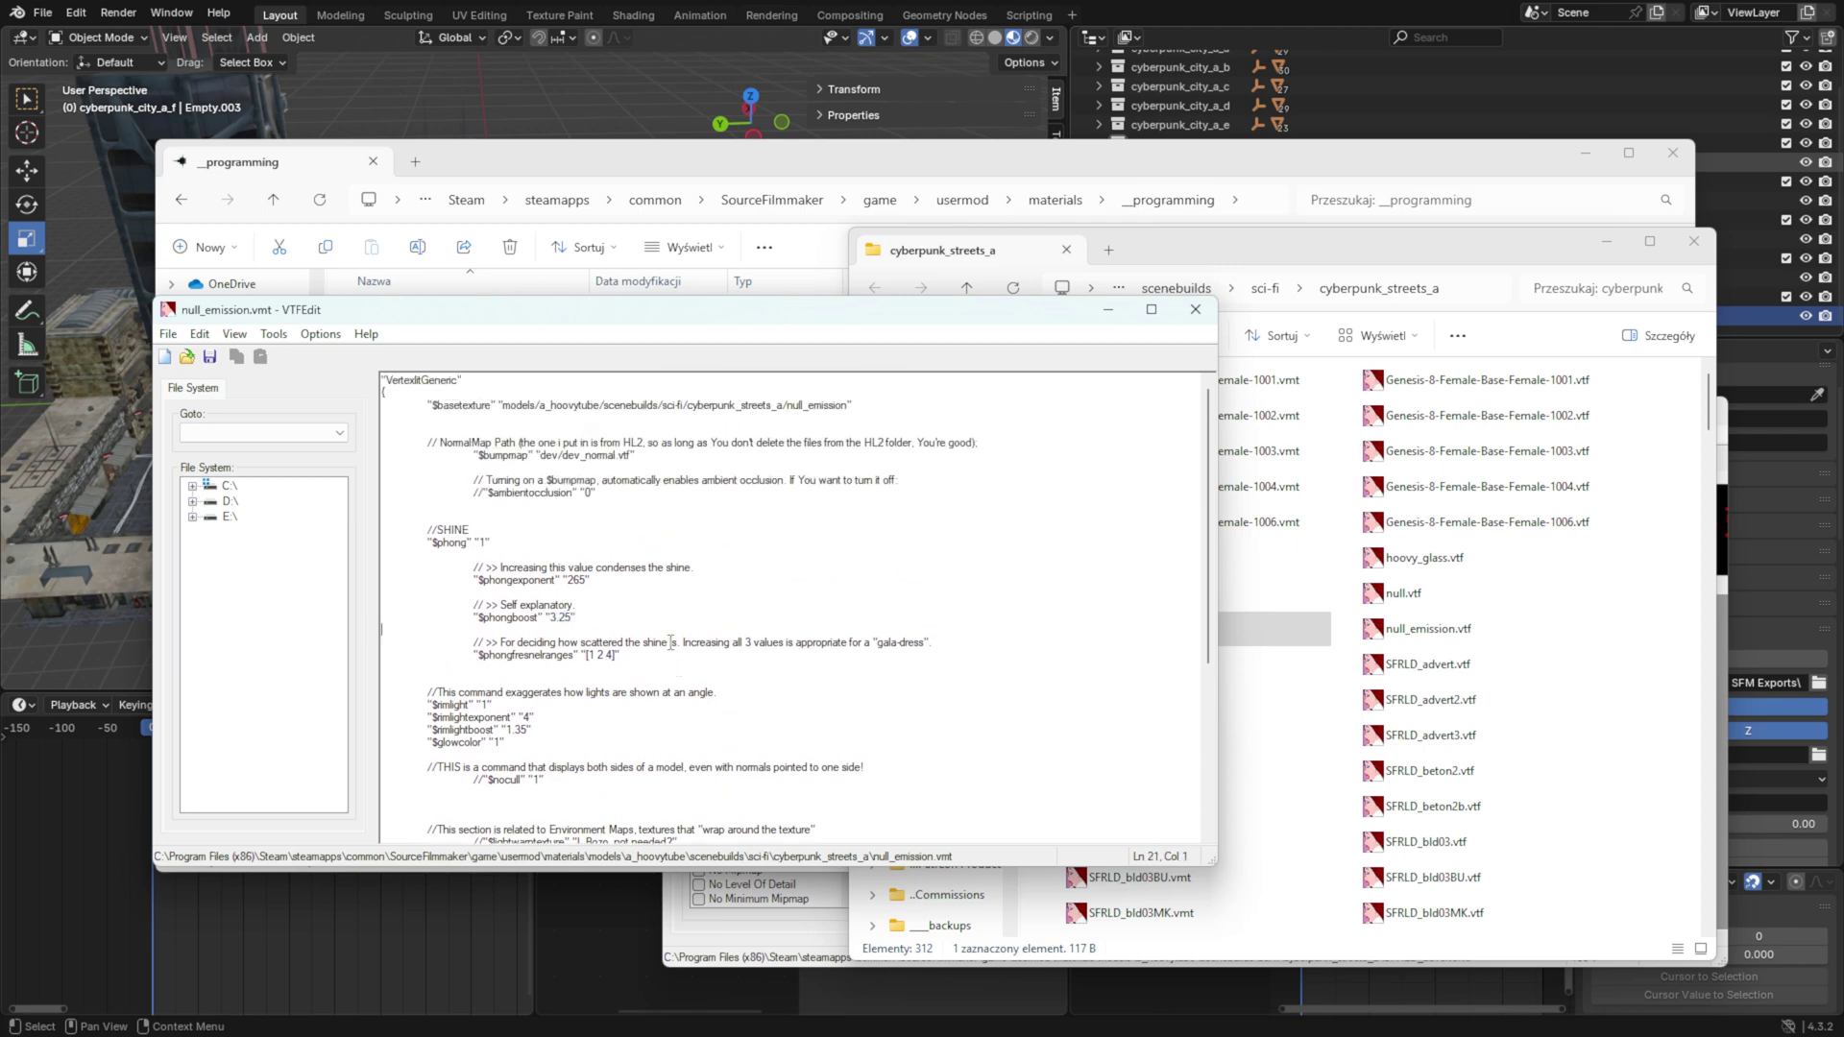
{"action": "left_click", "coordinate": [1195, 309]}
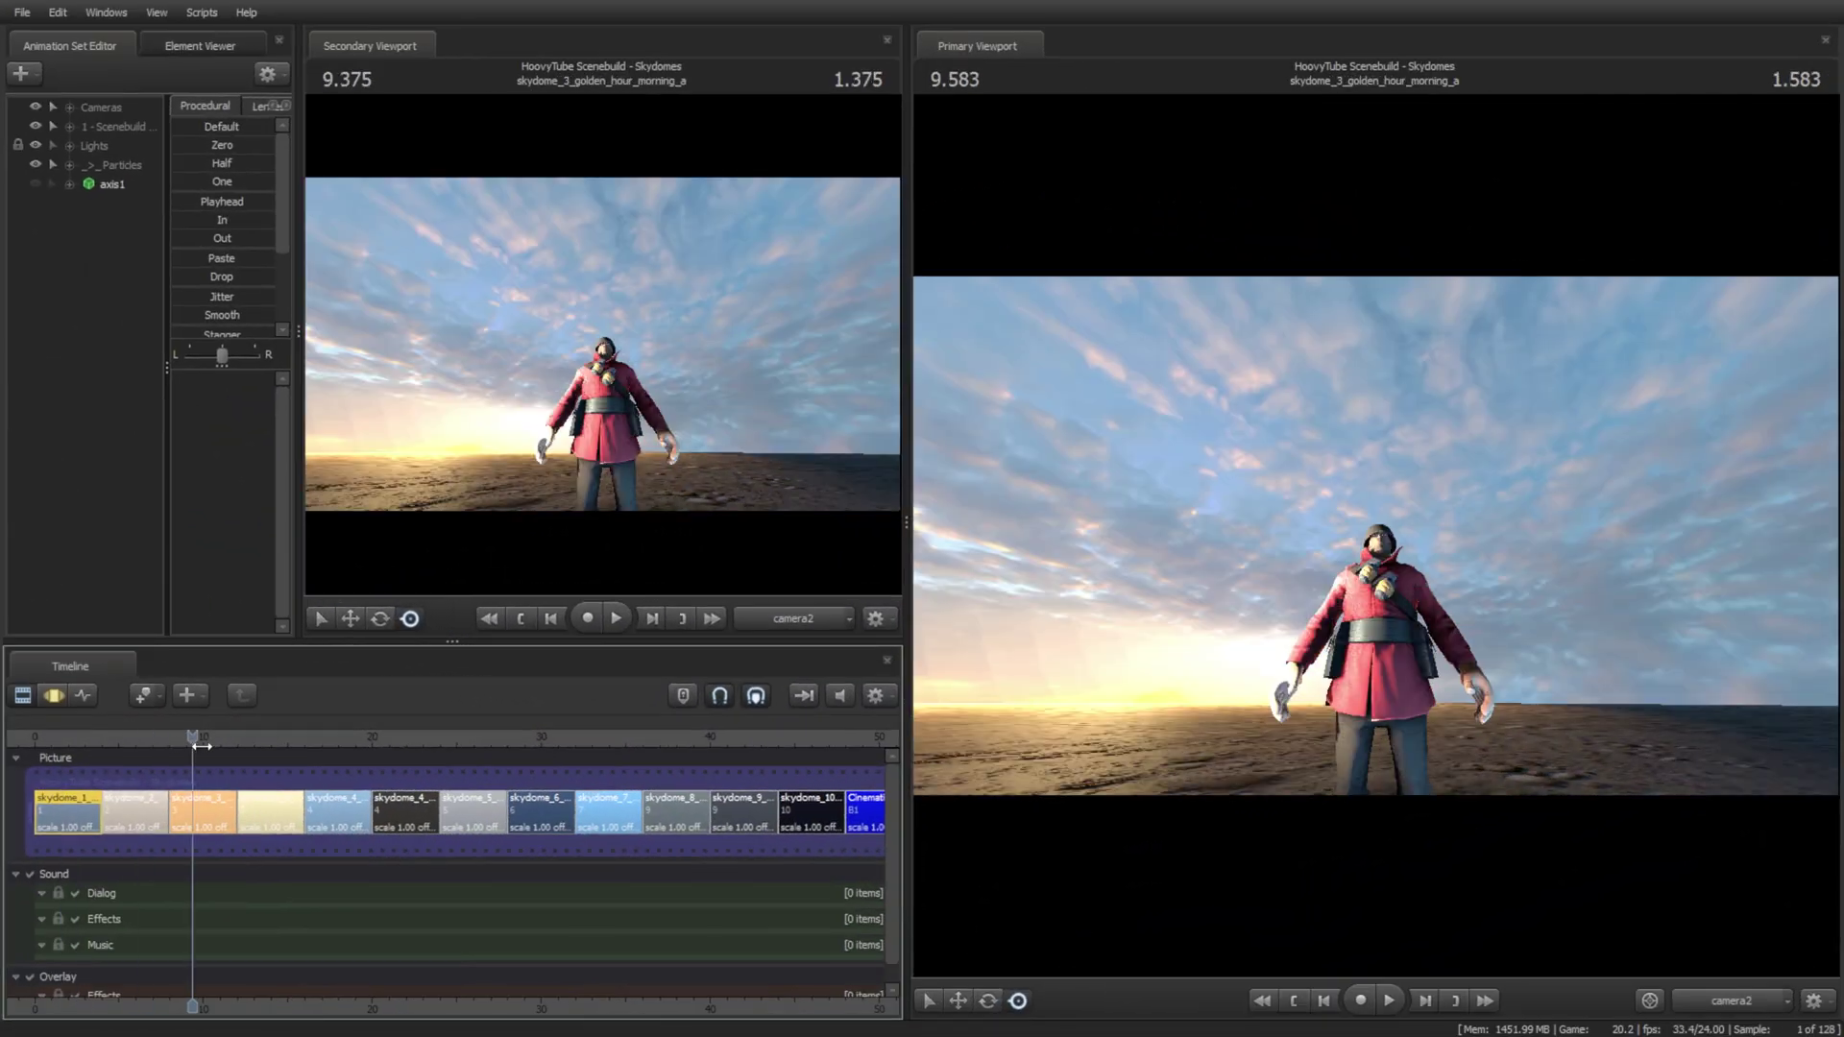
Step: In Source Filmmaker, go to the skydome_4_mid_morning_cloudy_dark_a shot, select it and add the cyberpunk_city_a_d model
{"action": "left_click_drag", "start_coordinate": [200, 746], "coordinate": [399, 742]}
{"action": "left_click", "coordinate": [404, 804]}
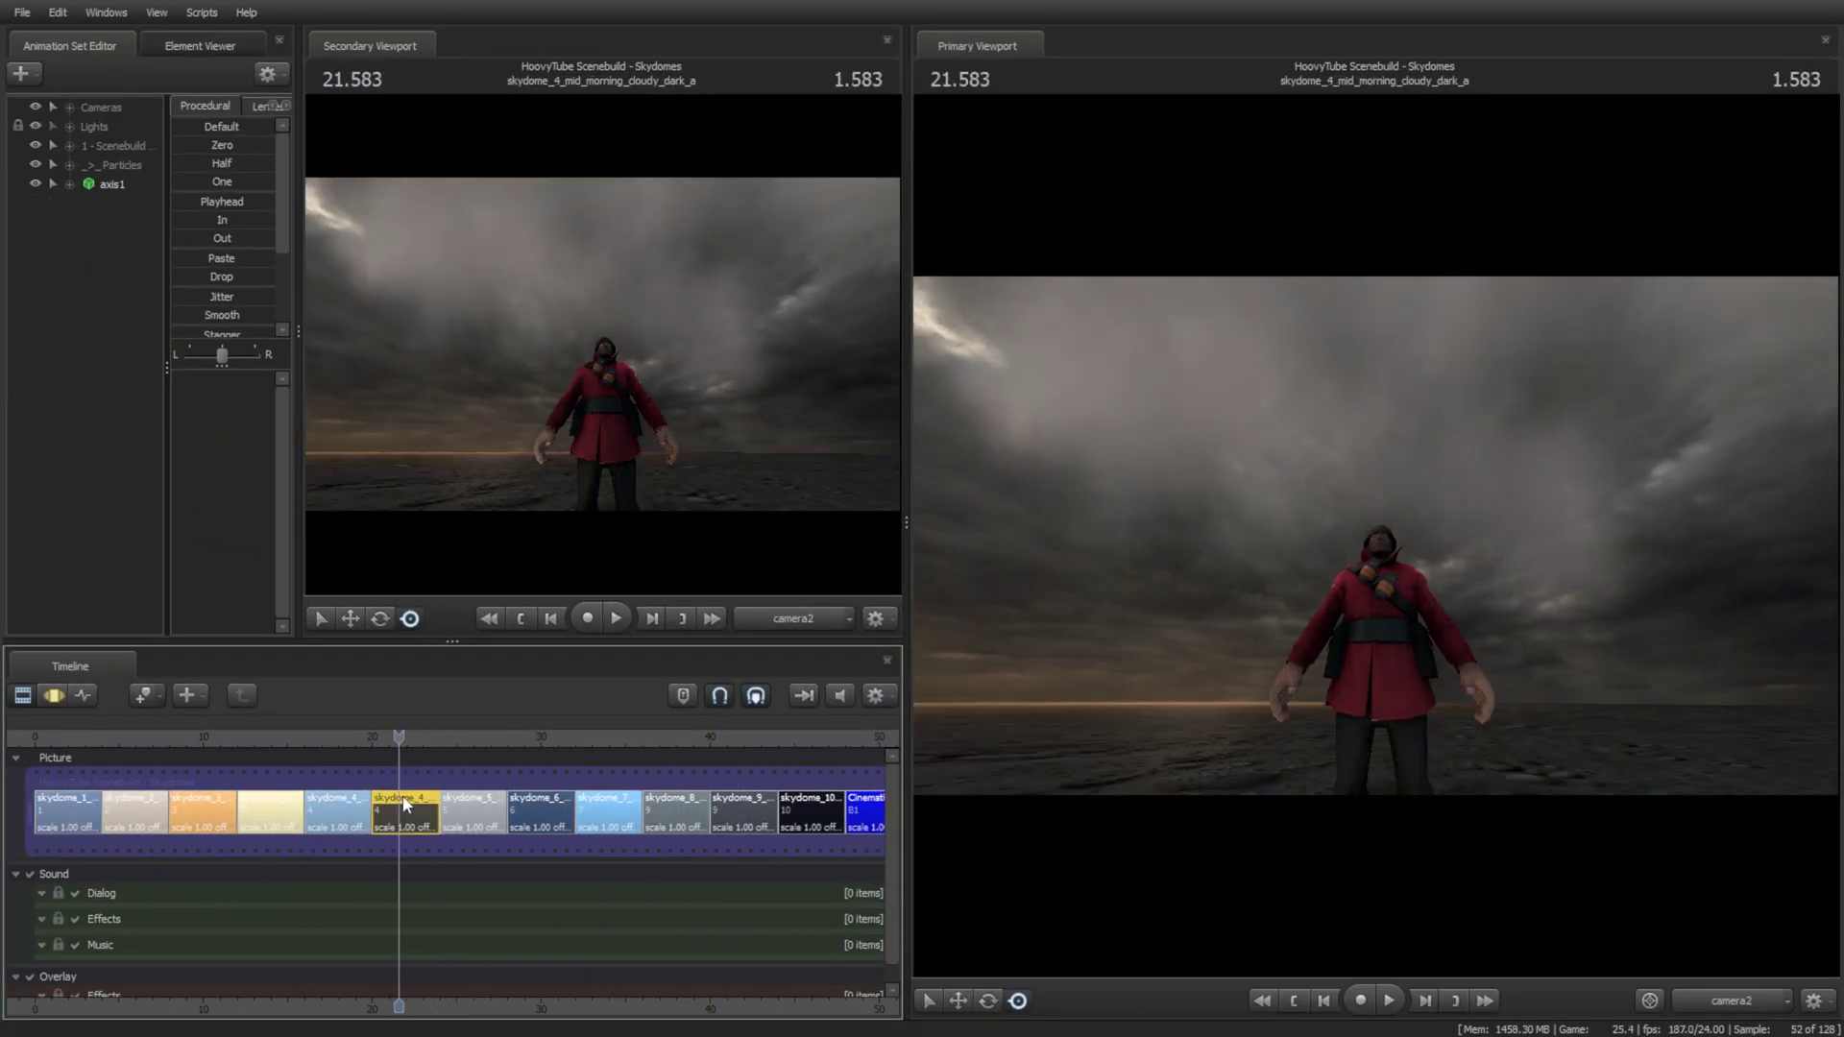
{"action": "left_click", "coordinate": [27, 82]}
{"action": "left_click", "coordinate": [560, 431]}
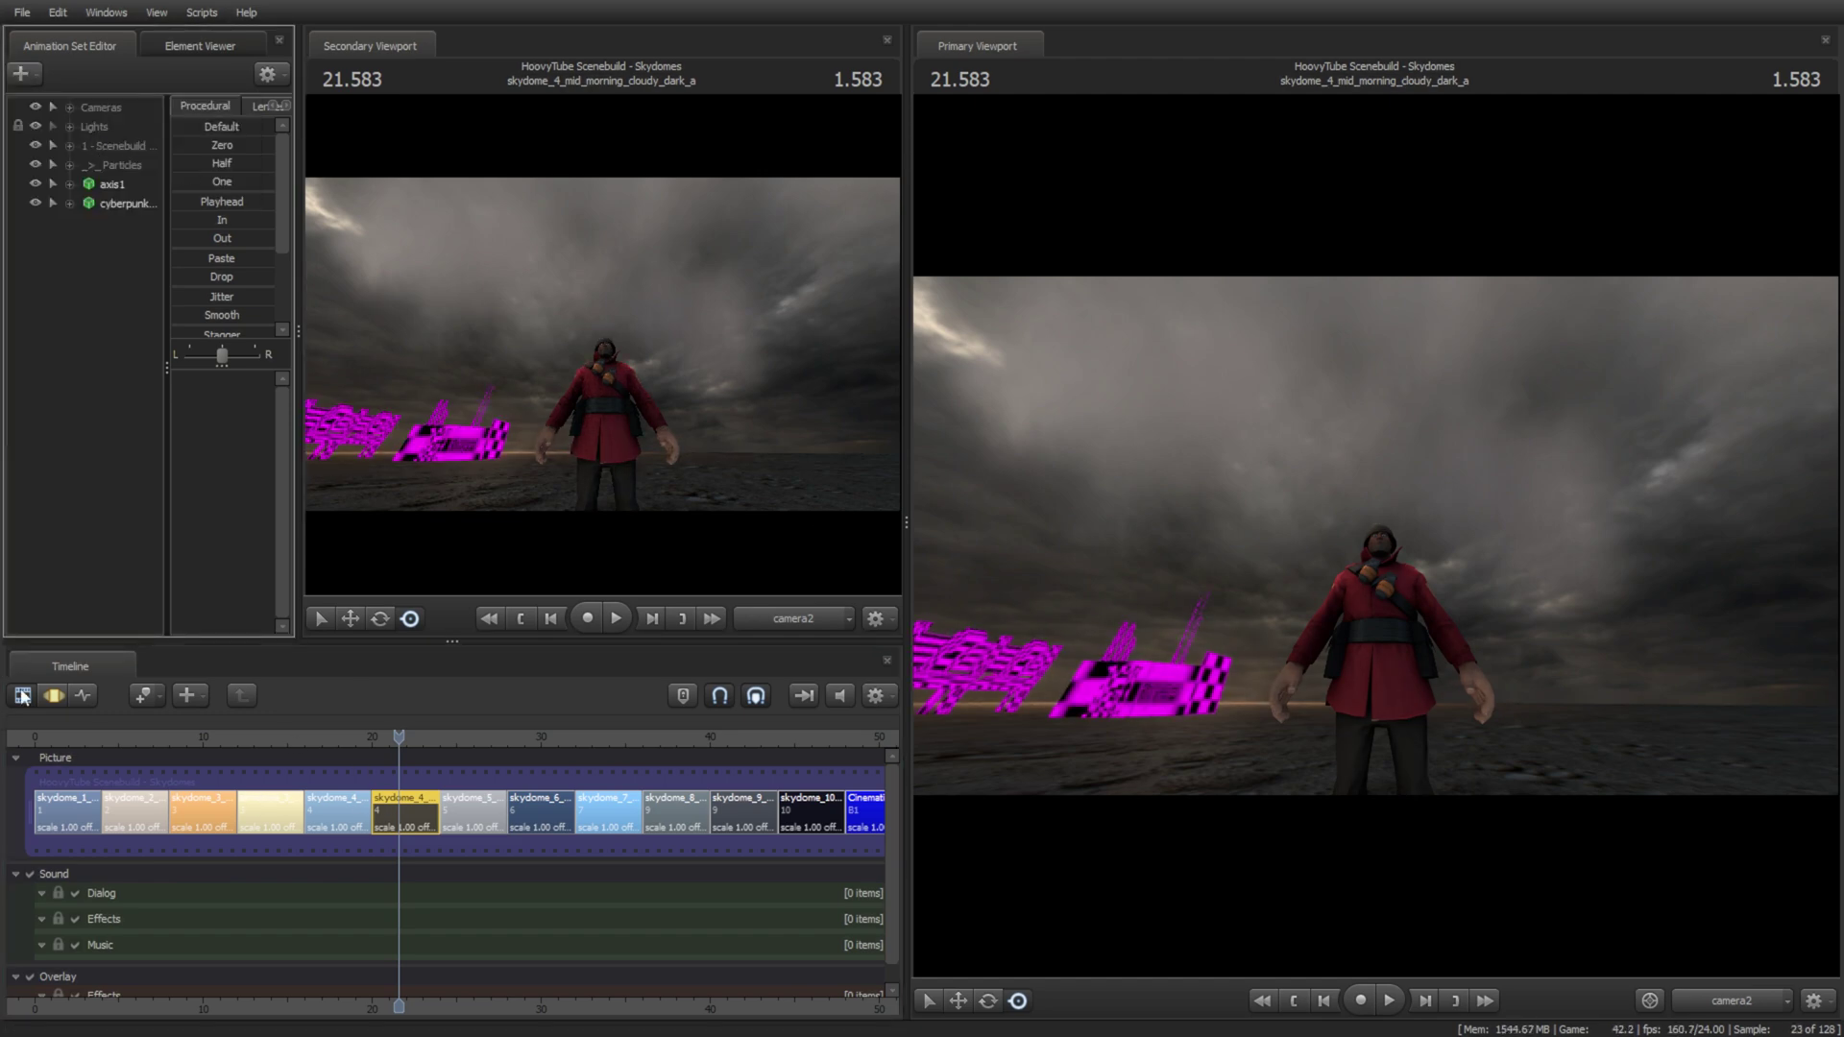
Step: Select the rootTransform of the cyberpunk_city_a_d1 animation set in the Motion Editor and fully apply the Zero preset
{"action": "key", "text": "F3"}
{"action": "left_click", "coordinate": [70, 203]}
{"action": "left_click", "coordinate": [108, 241]}
{"action": "left_click", "coordinate": [129, 242]}
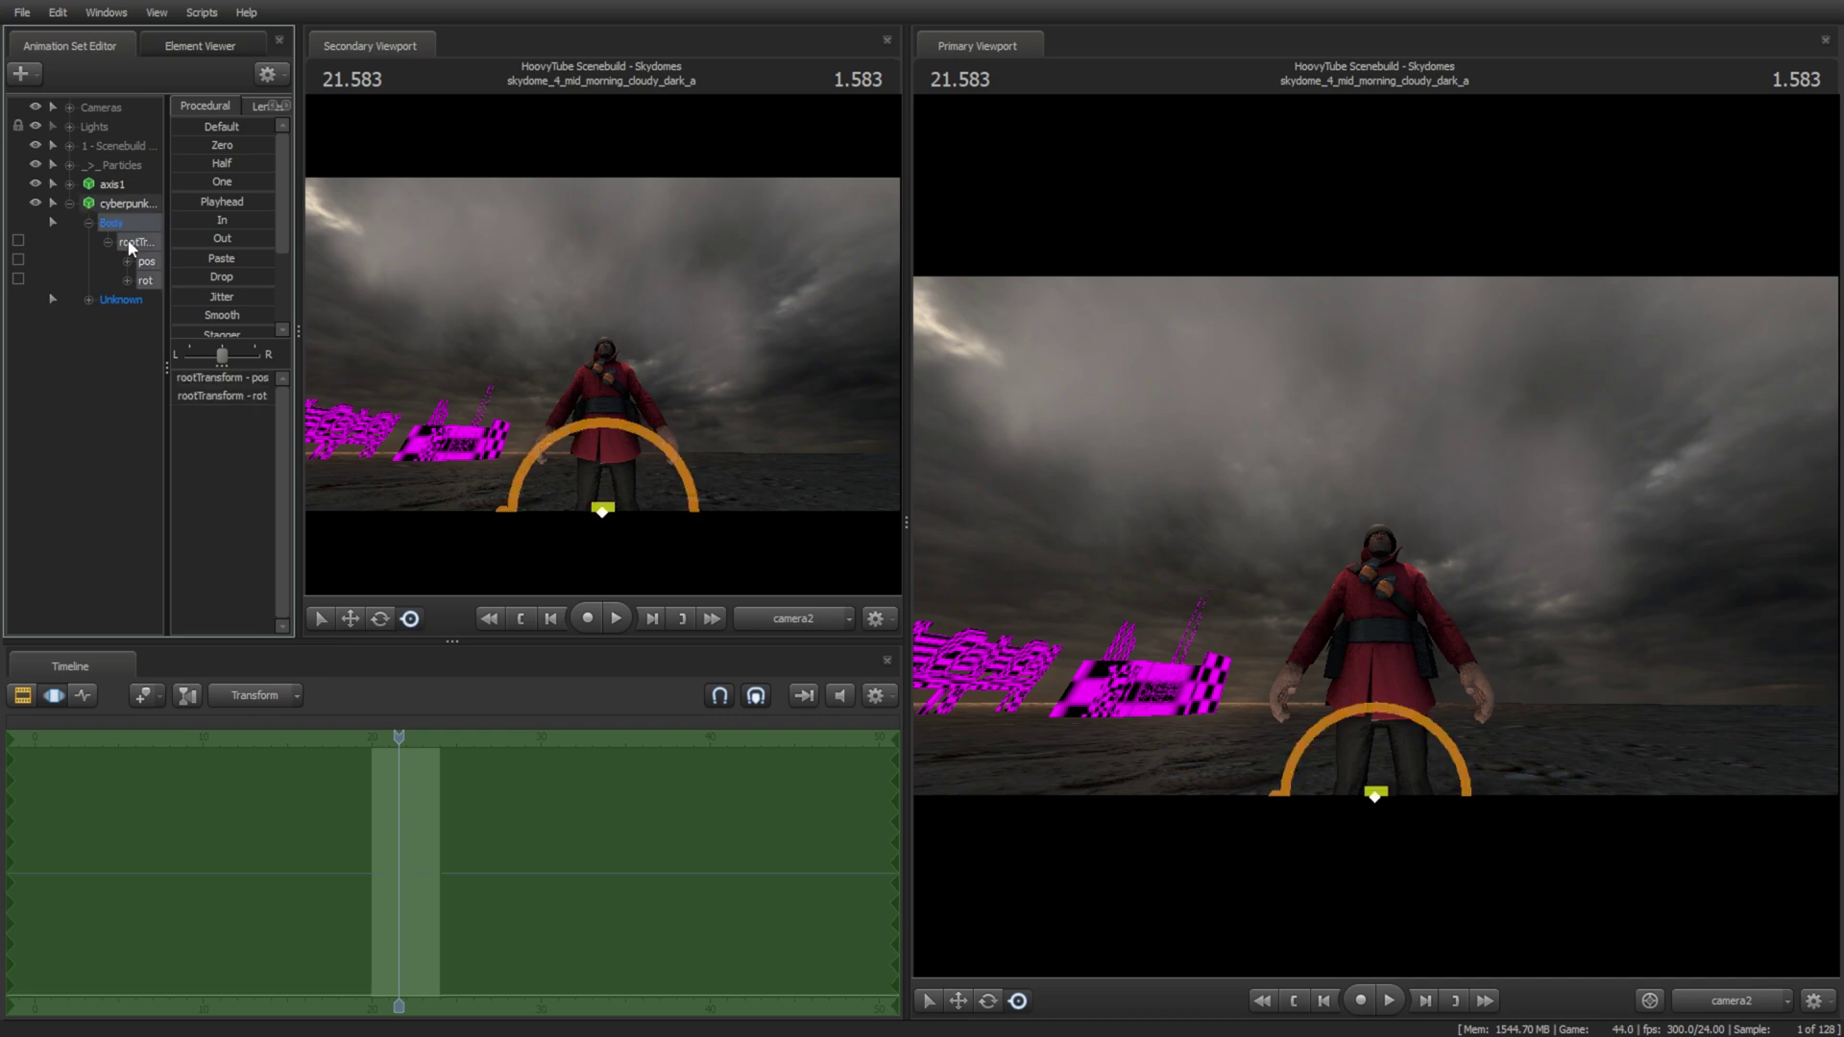
{"action": "left_click_drag", "start_coordinate": [235, 140], "coordinate": [274, 140]}
Step: Switch the secondary viewport to the Work Camera and look around the city model
{"action": "left_click", "coordinate": [798, 626]}
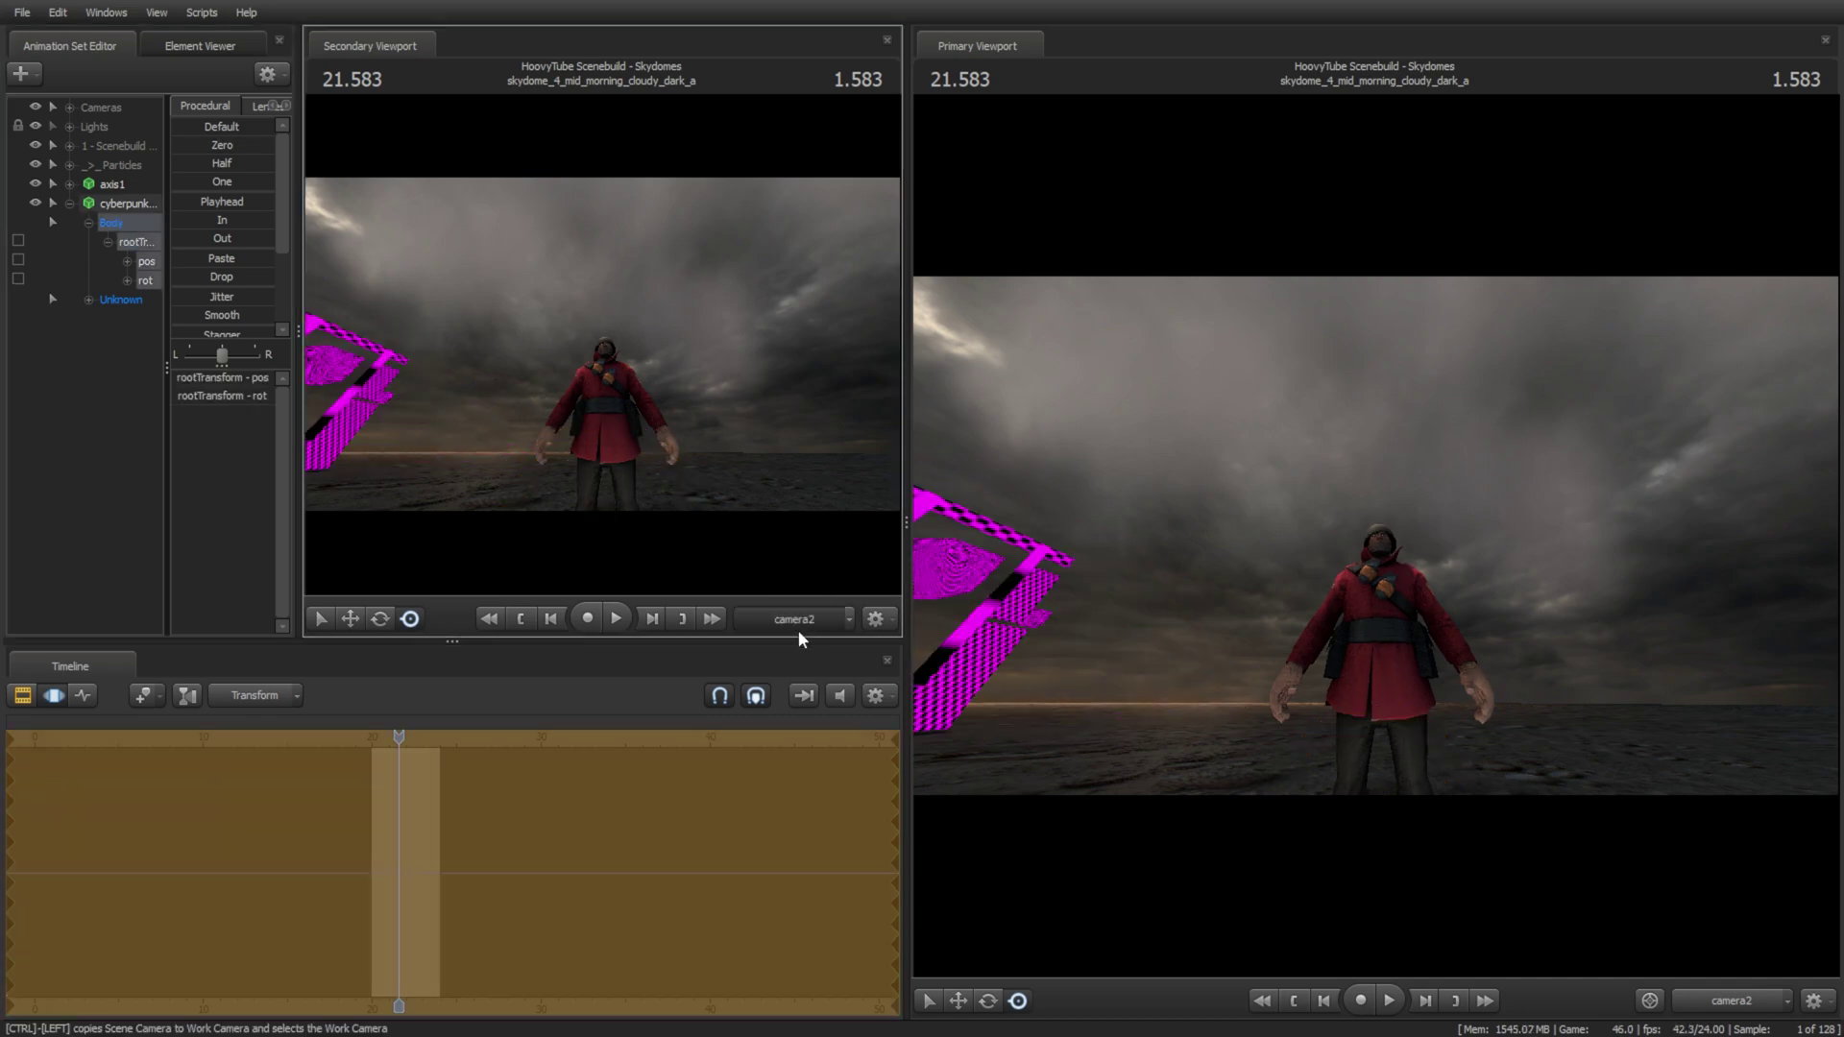
{"action": "left_click_drag", "start_coordinate": [691, 404], "coordinate": [619, 447]}
{"action": "key", "text": "Return"}
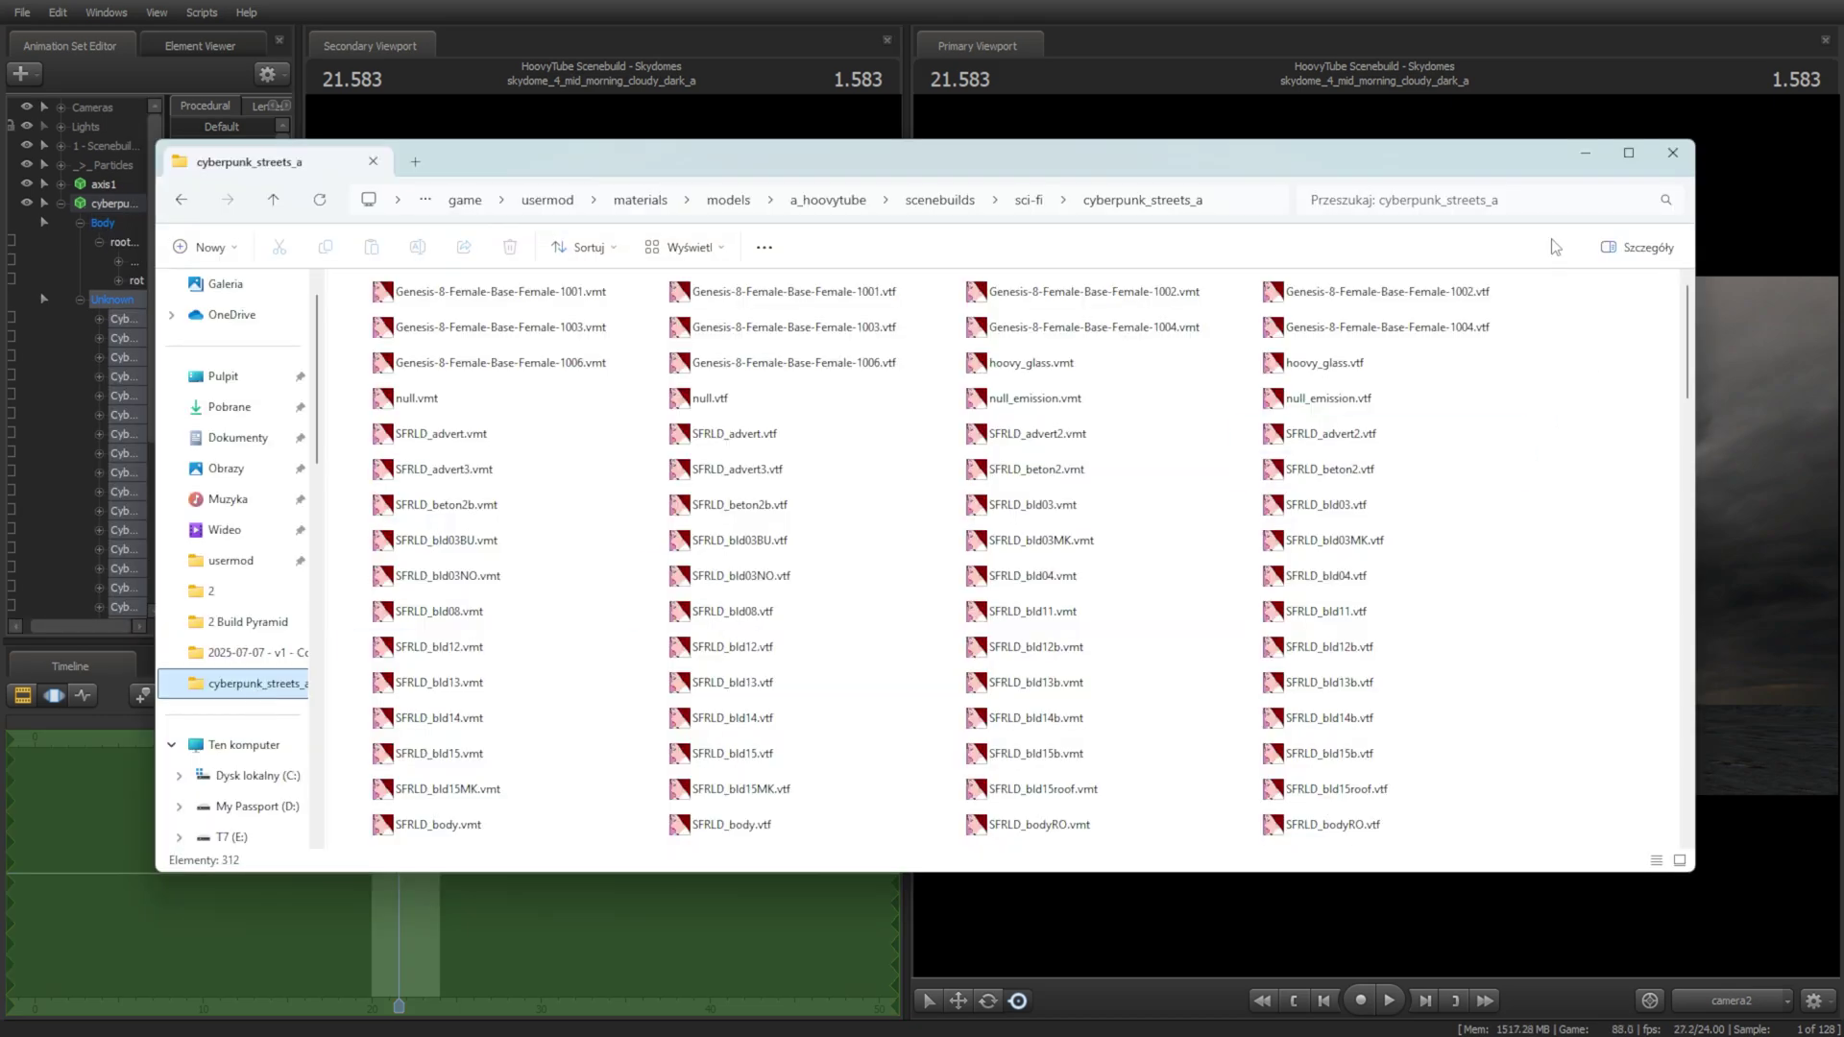
Step: Filter the cyberpunk_streets_a materials folder by vmt, copy all matching files, and return to the parent sci-fi folder
{"action": "left_click", "coordinate": [1537, 200]}
{"action": "type", "text": "vmt"}
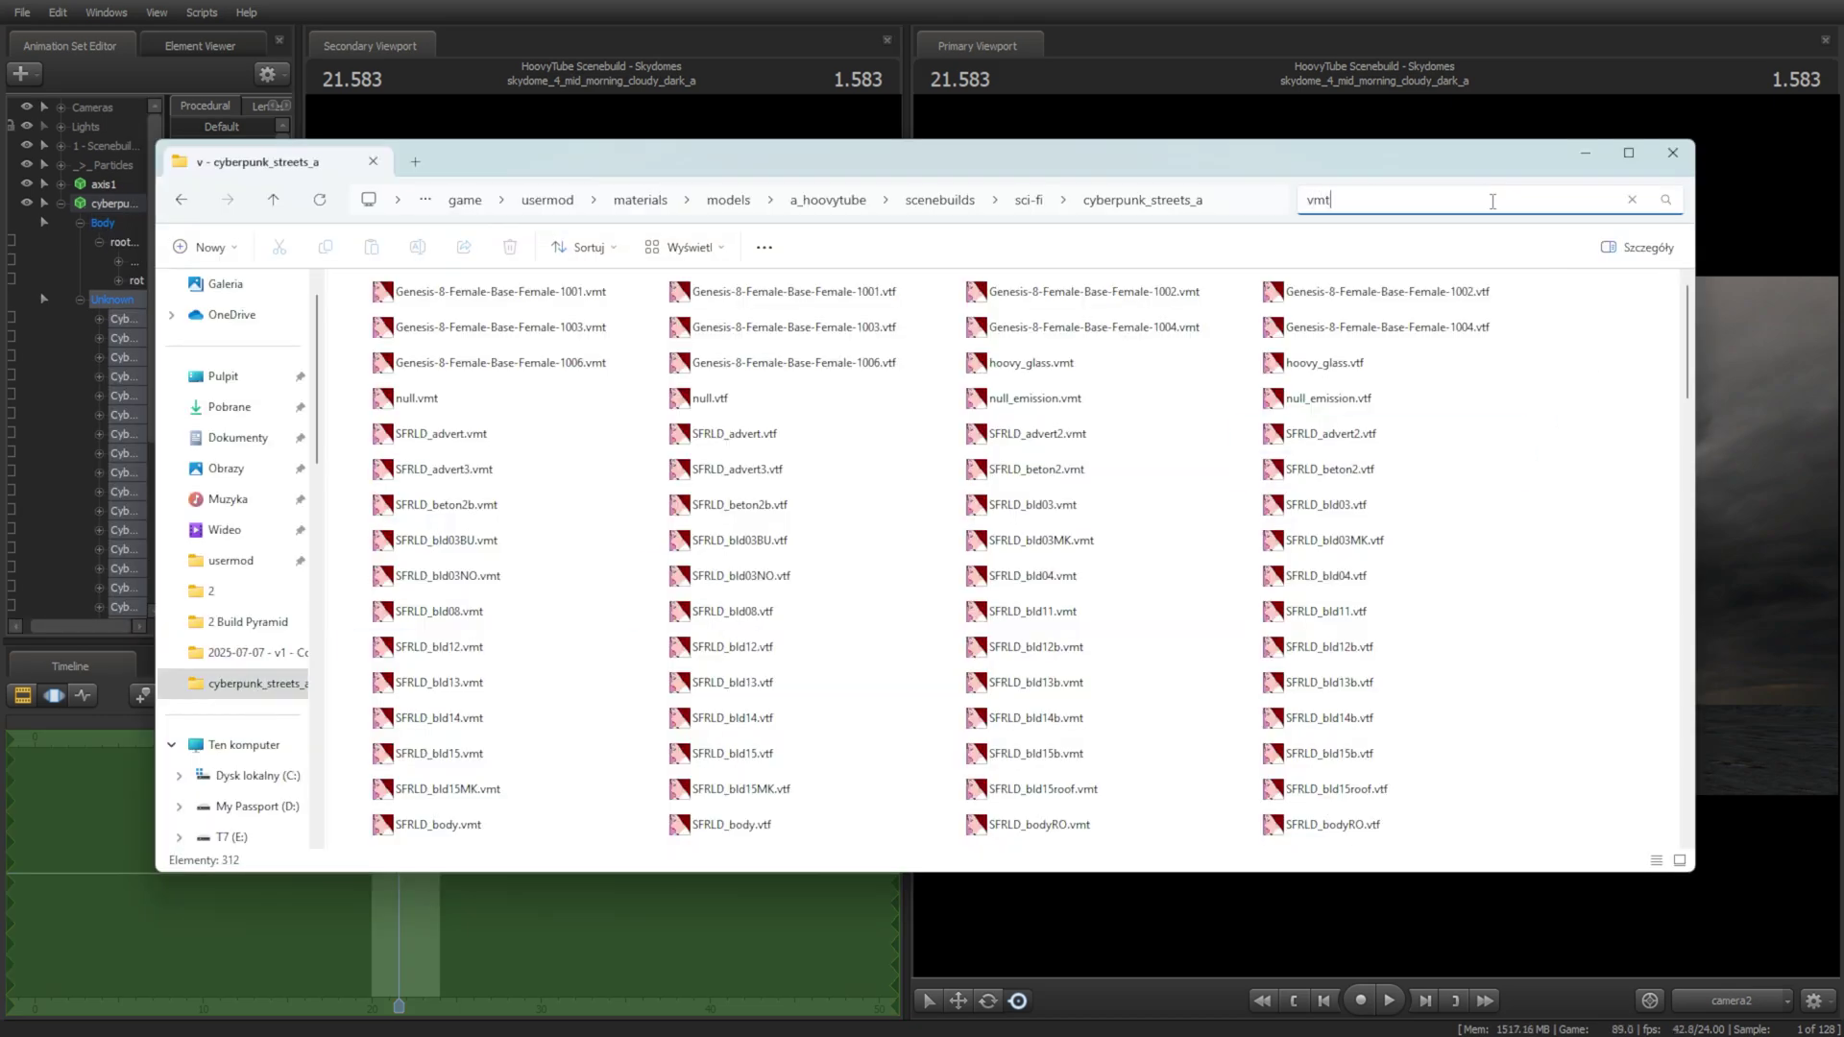
{"action": "key", "text": "ctrl+a"}
{"action": "left_click", "coordinate": [994, 247]}
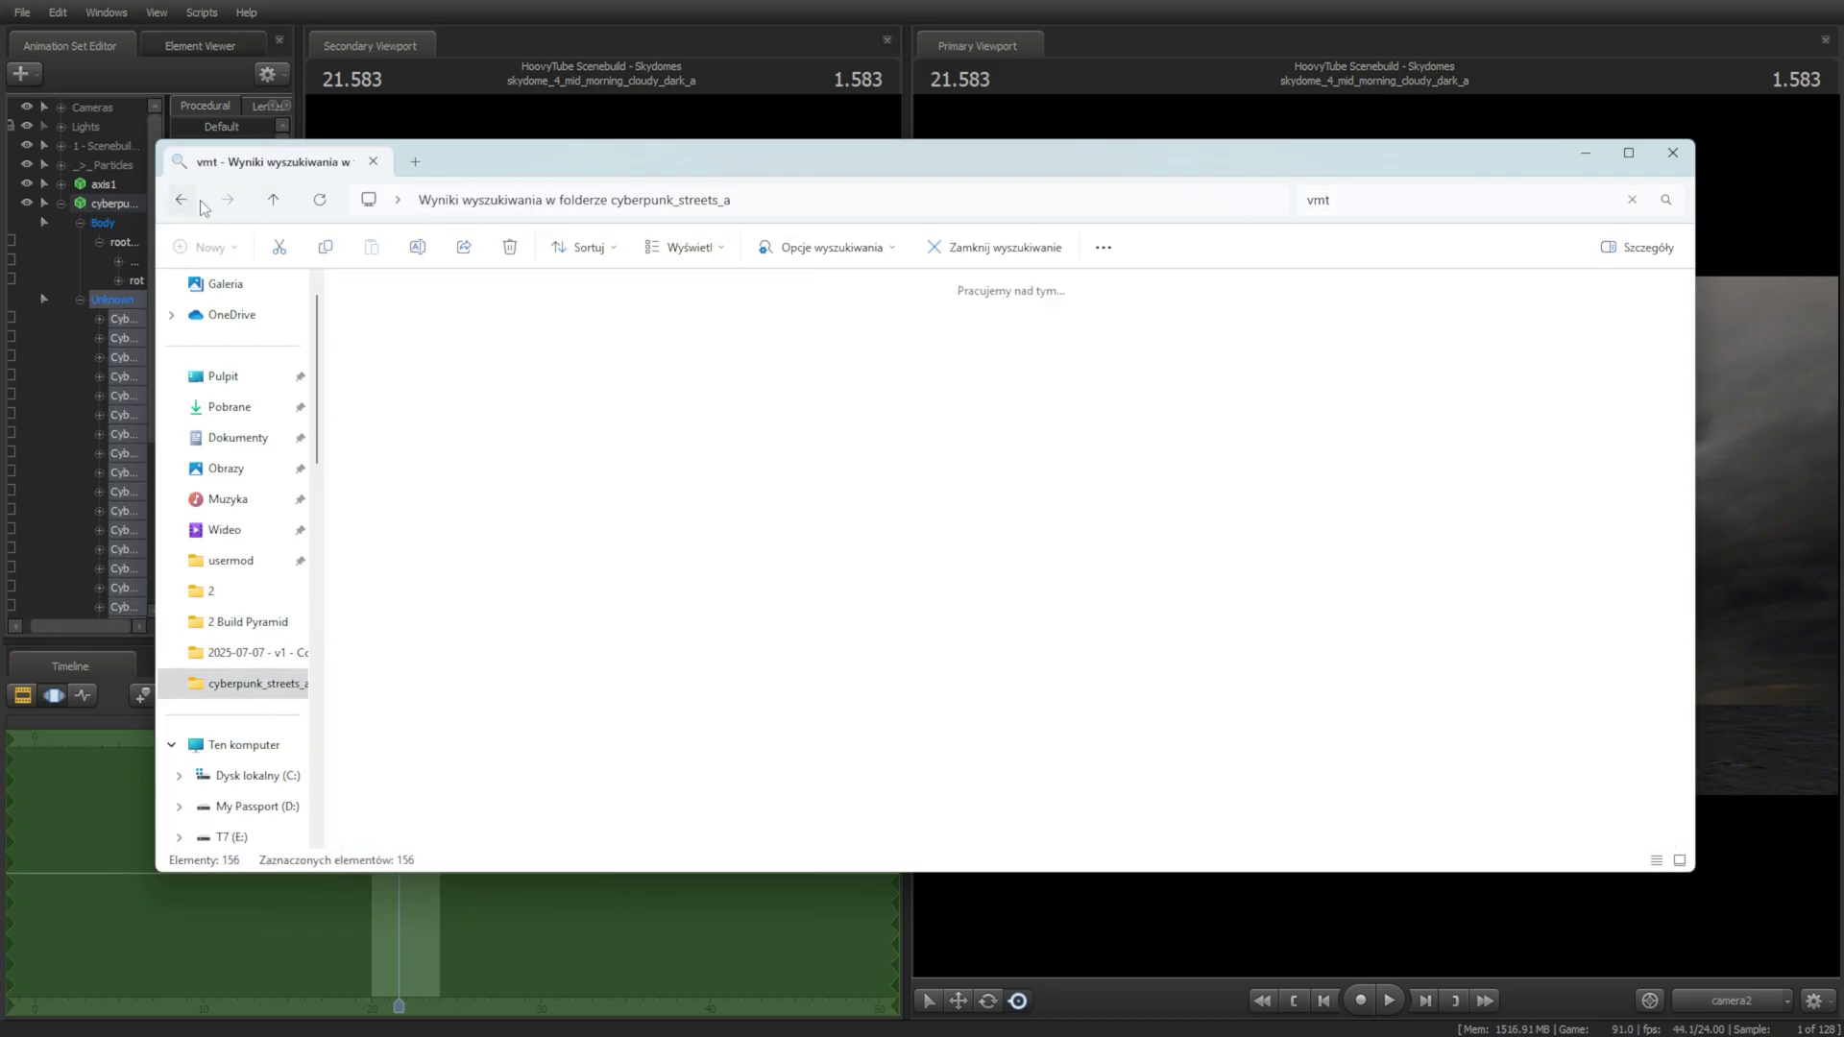
{"action": "left_click", "coordinate": [1027, 201]}
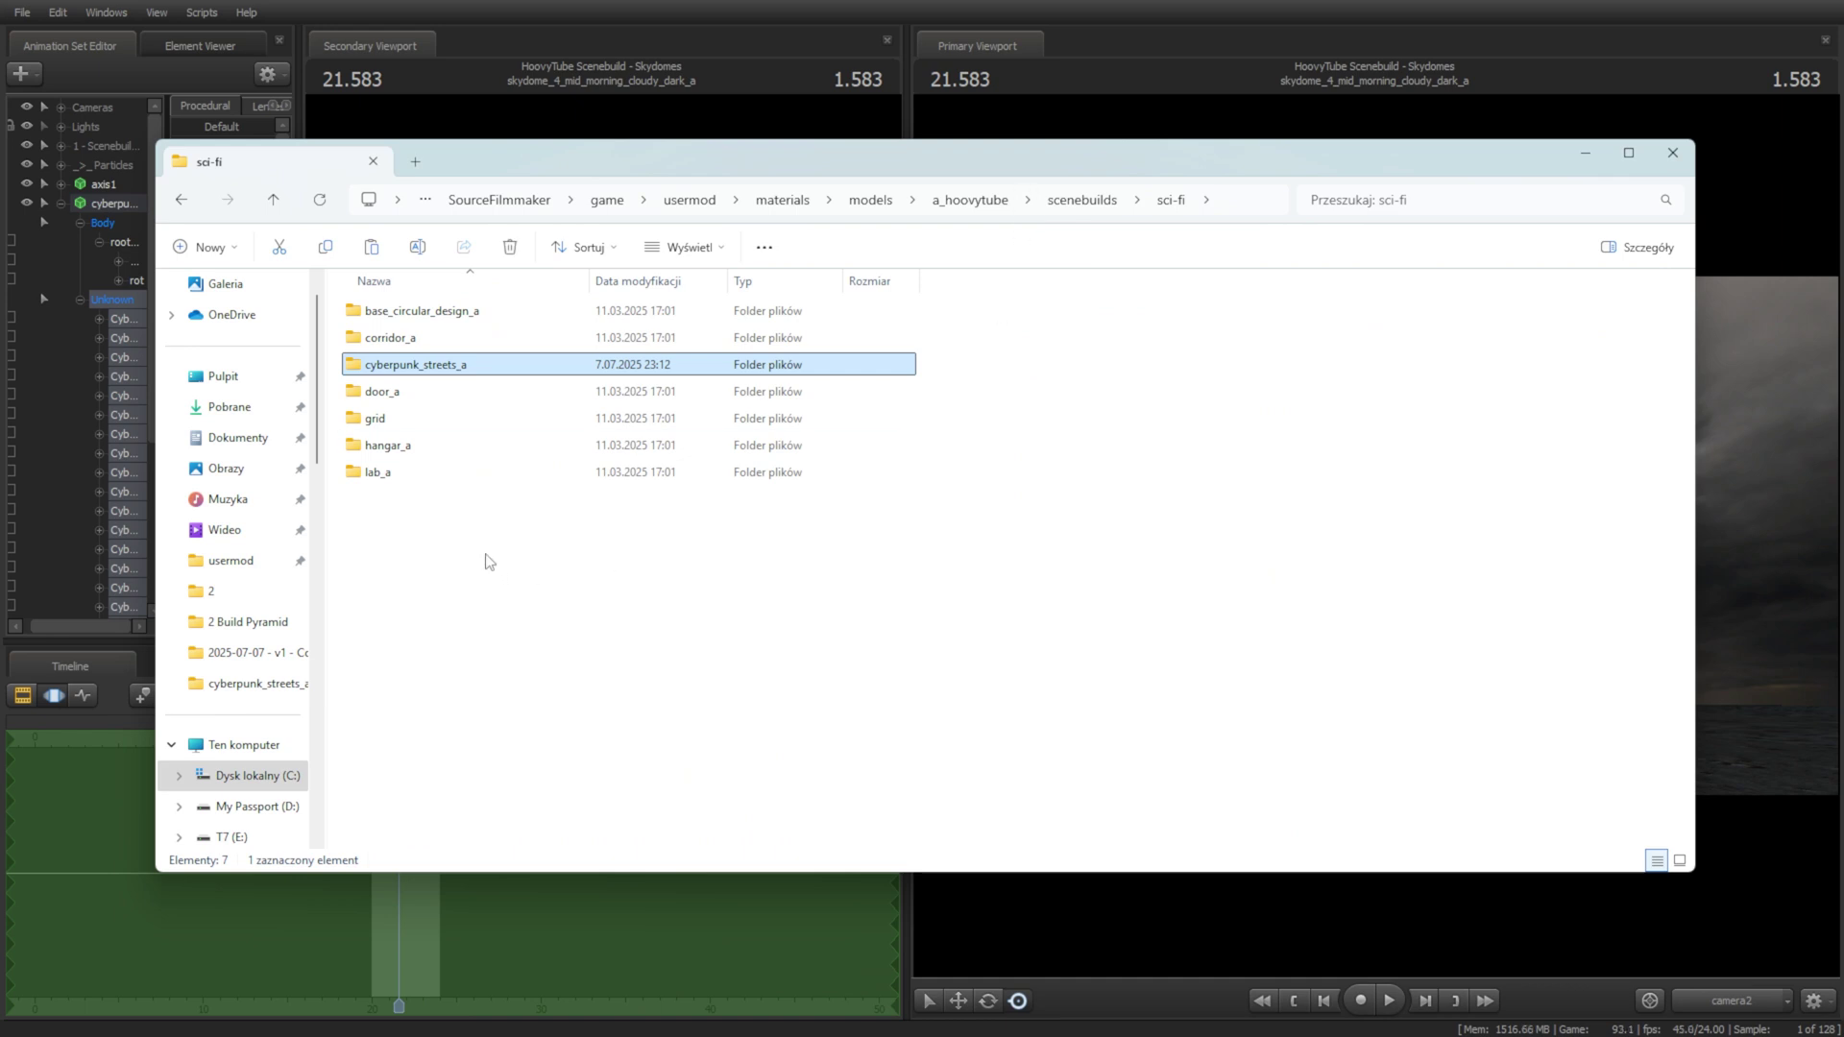
Step: Create a cyberpunk_city_a folder in the sci-fi materials folder and paste the copied VMT files into it
{"action": "right_click", "coordinate": [632, 557]}
{"action": "mouse_move", "coordinate": [769, 754]}
{"action": "left_click", "coordinate": [960, 738]}
{"action": "type", "text": "cb"}
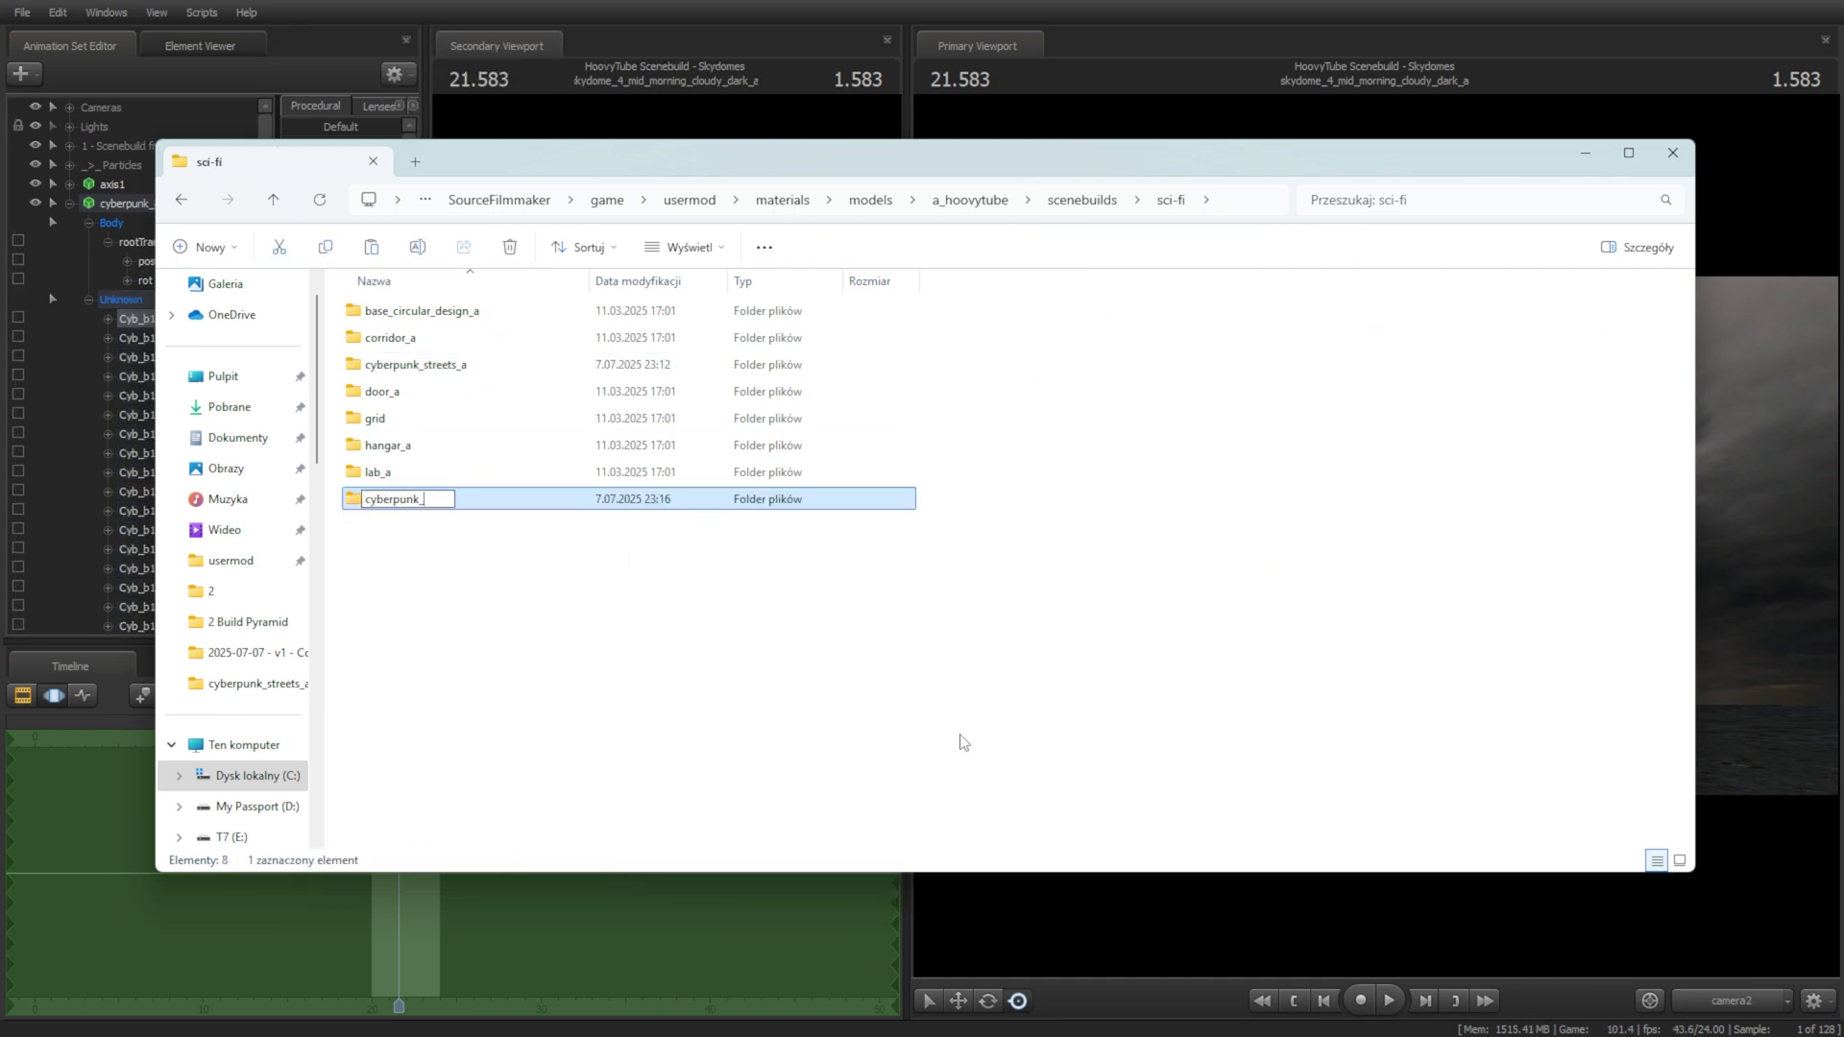
{"action": "key", "text": "Return"}
{"action": "key", "text": "Return"}
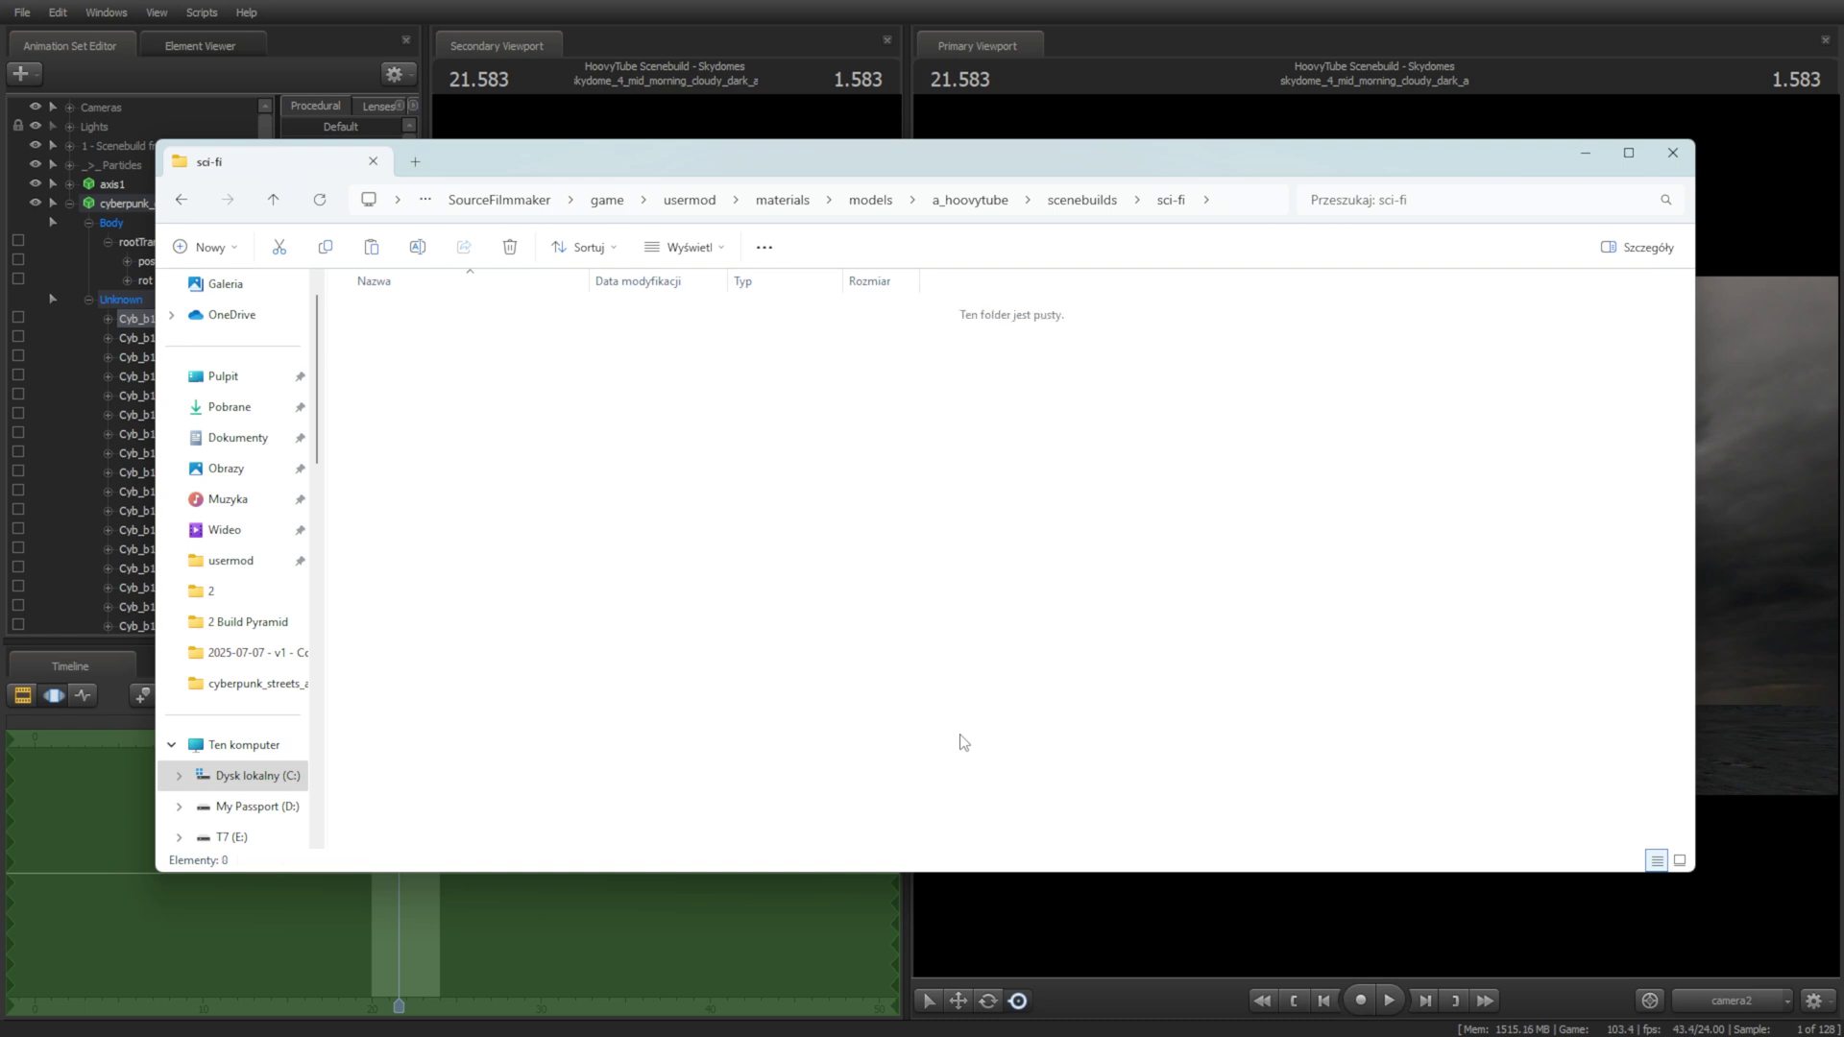
{"action": "key", "text": "ctrl+v"}
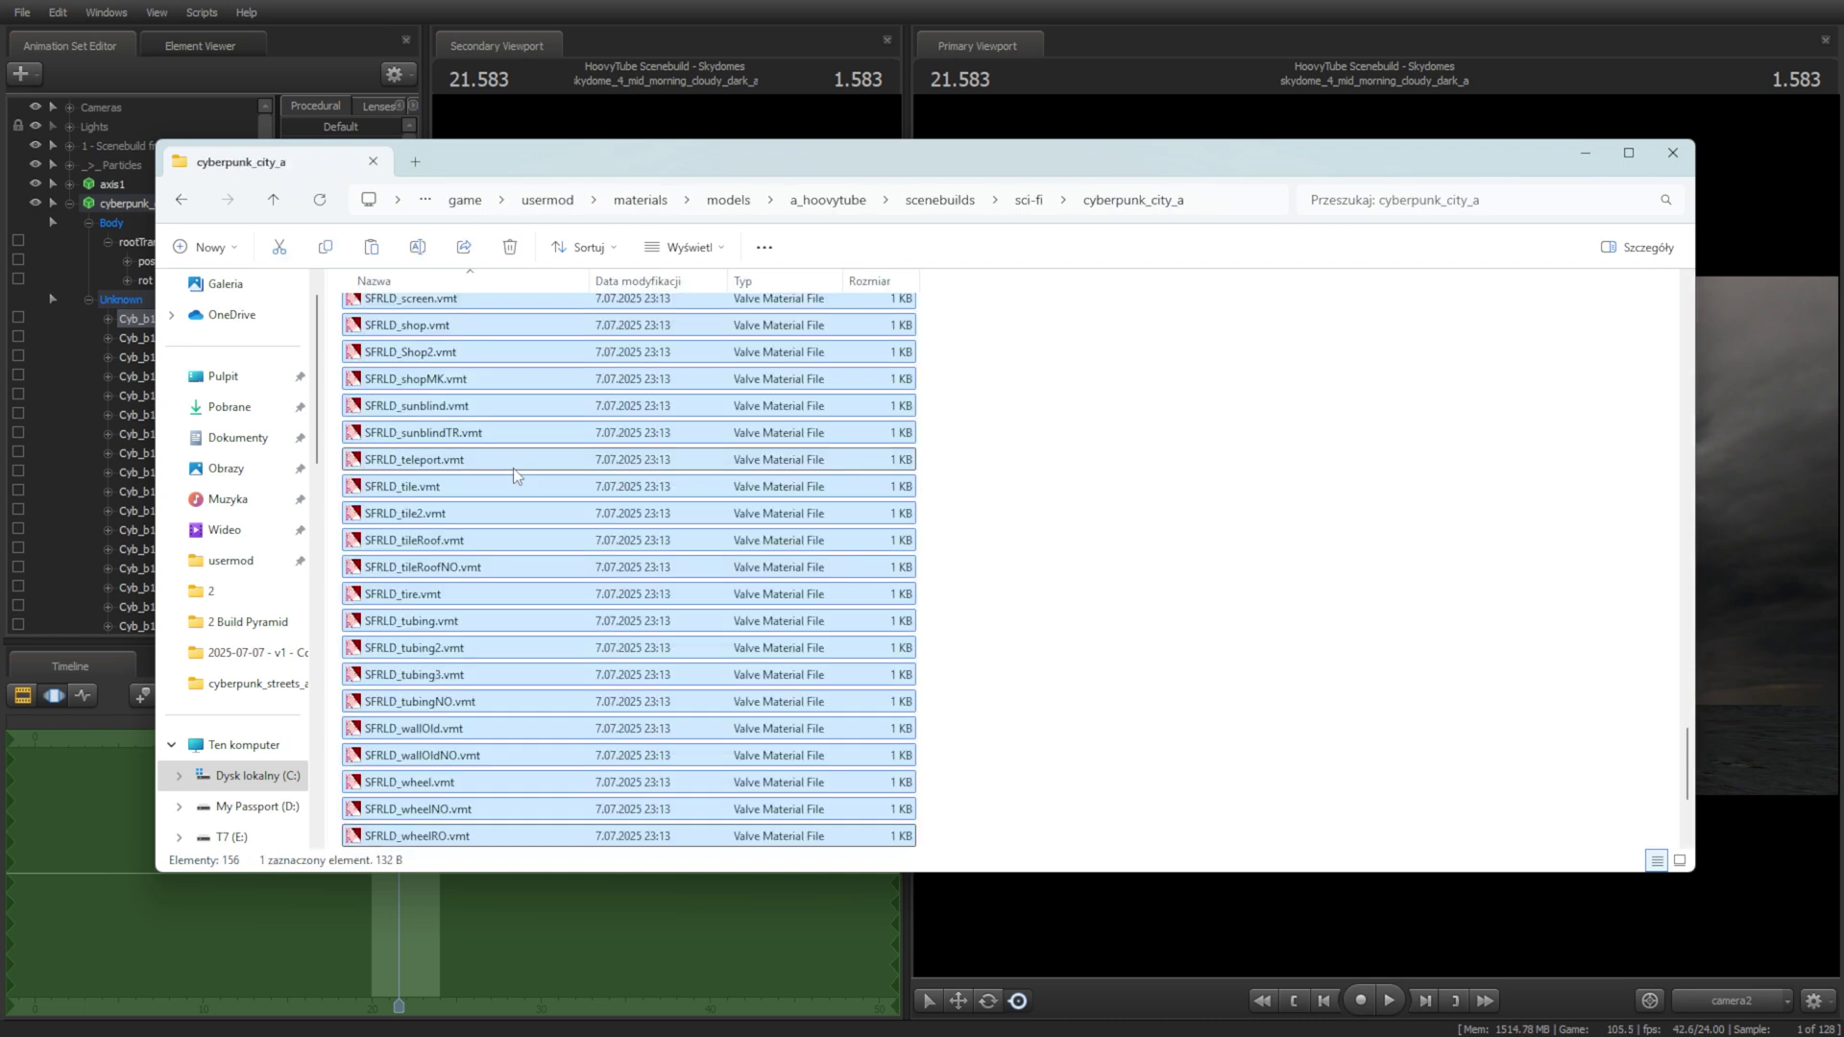
Step: Return to Source Filmmaker, run mat_reloadallmaterials in the console, and shift the playhead slightly to refresh the viewports
{"action": "left_click", "coordinate": [929, 466]}
{"action": "left_click", "coordinate": [199, 82]}
{"action": "left_click", "coordinate": [192, 45]}
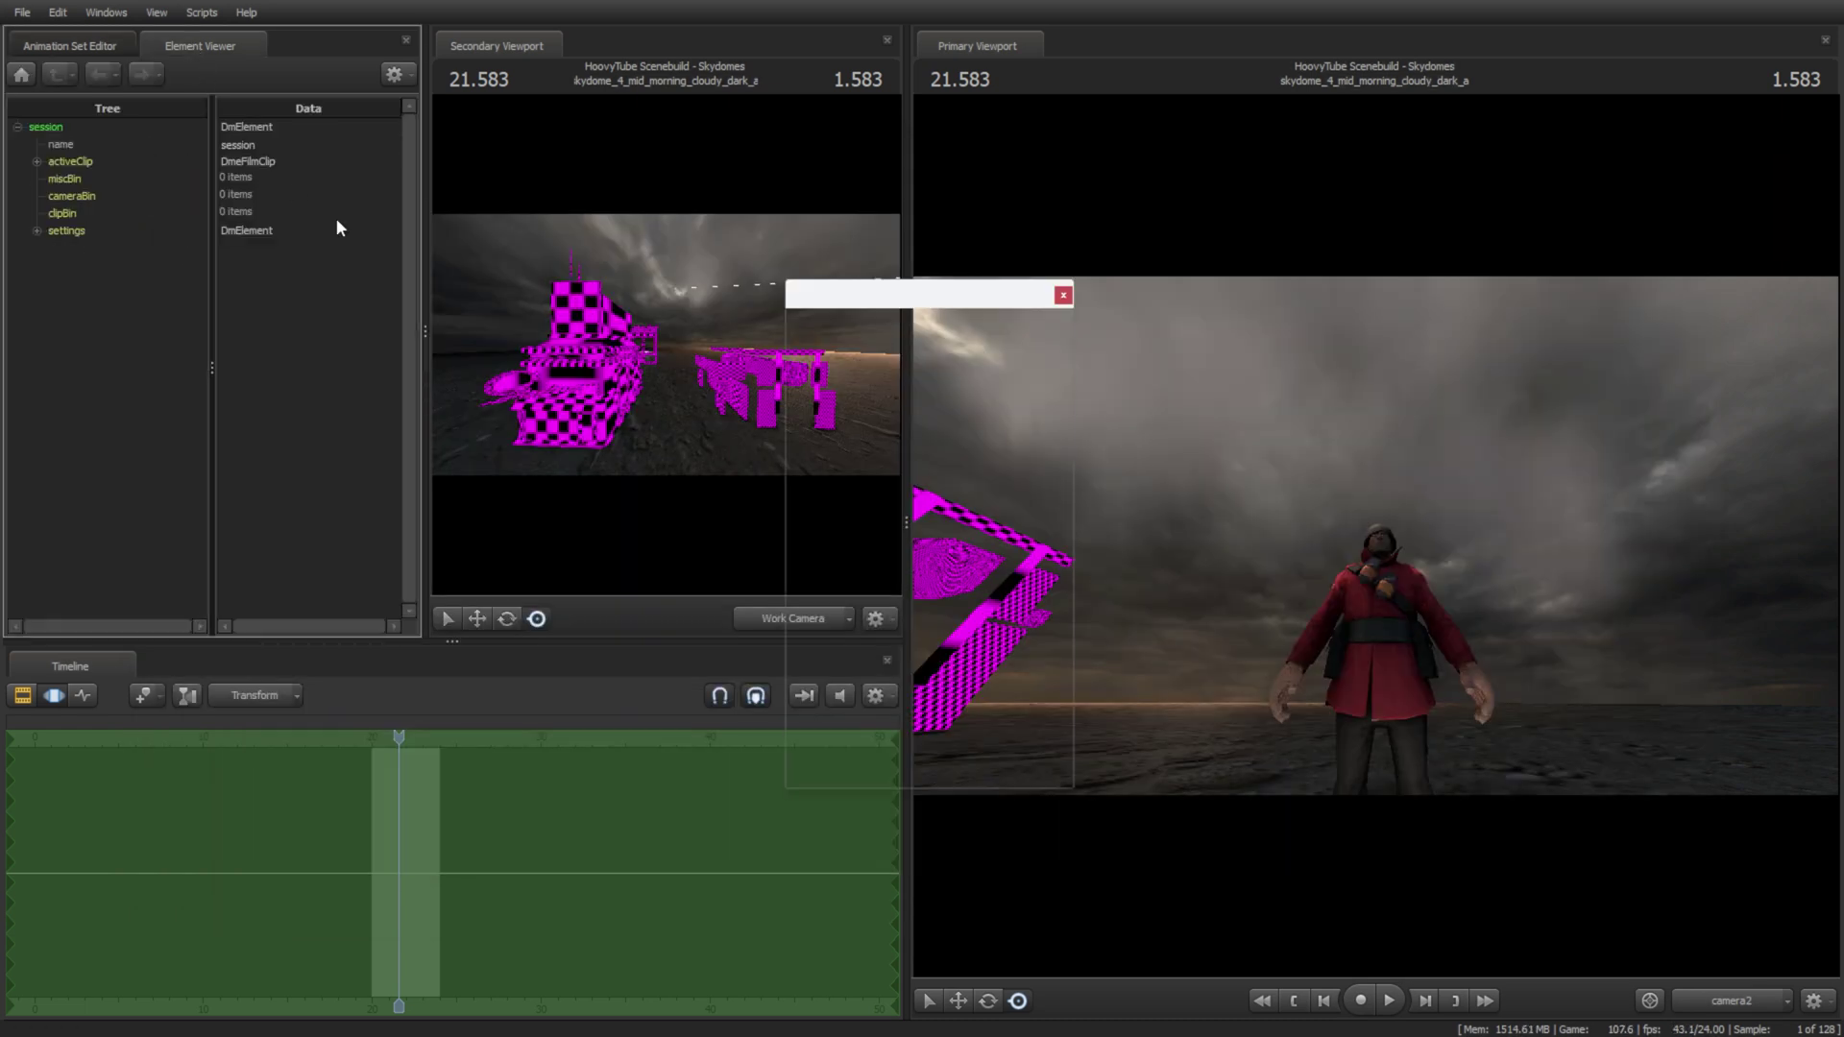
{"action": "type", "text": "mat_reloadallmaterials"}
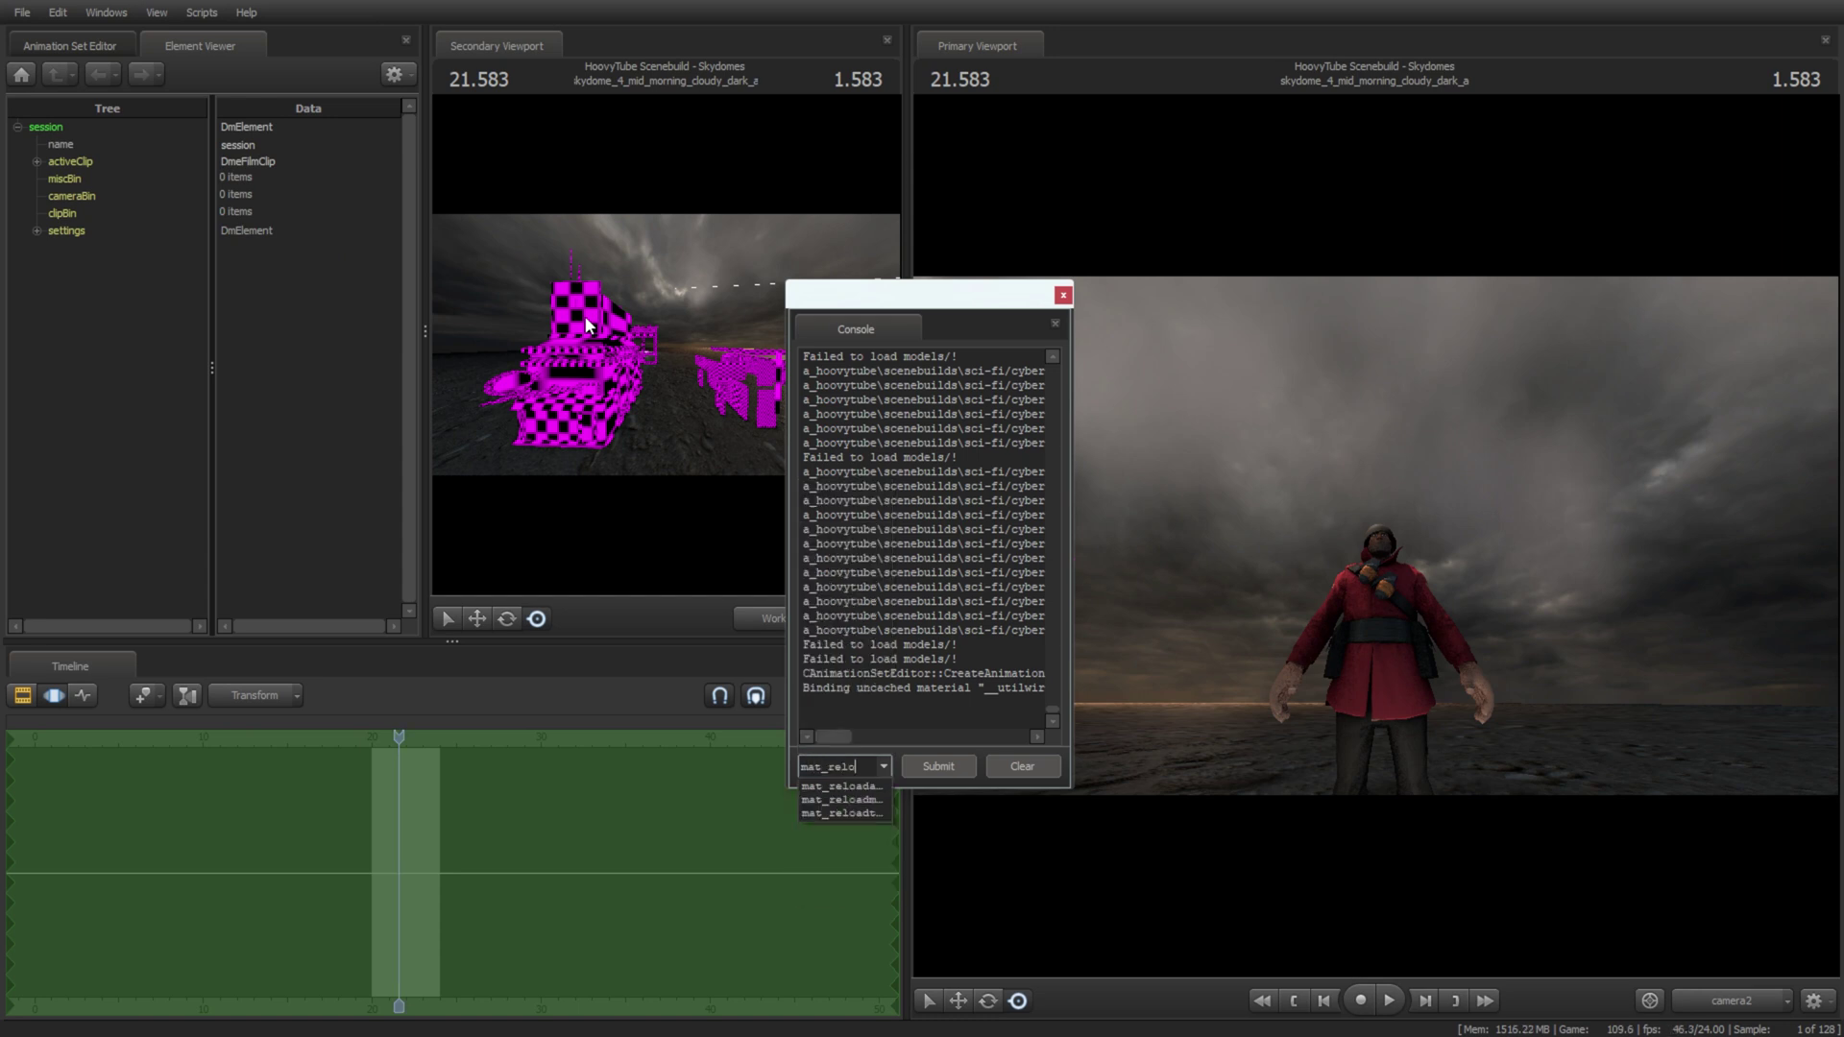
{"action": "key", "text": "Return"}
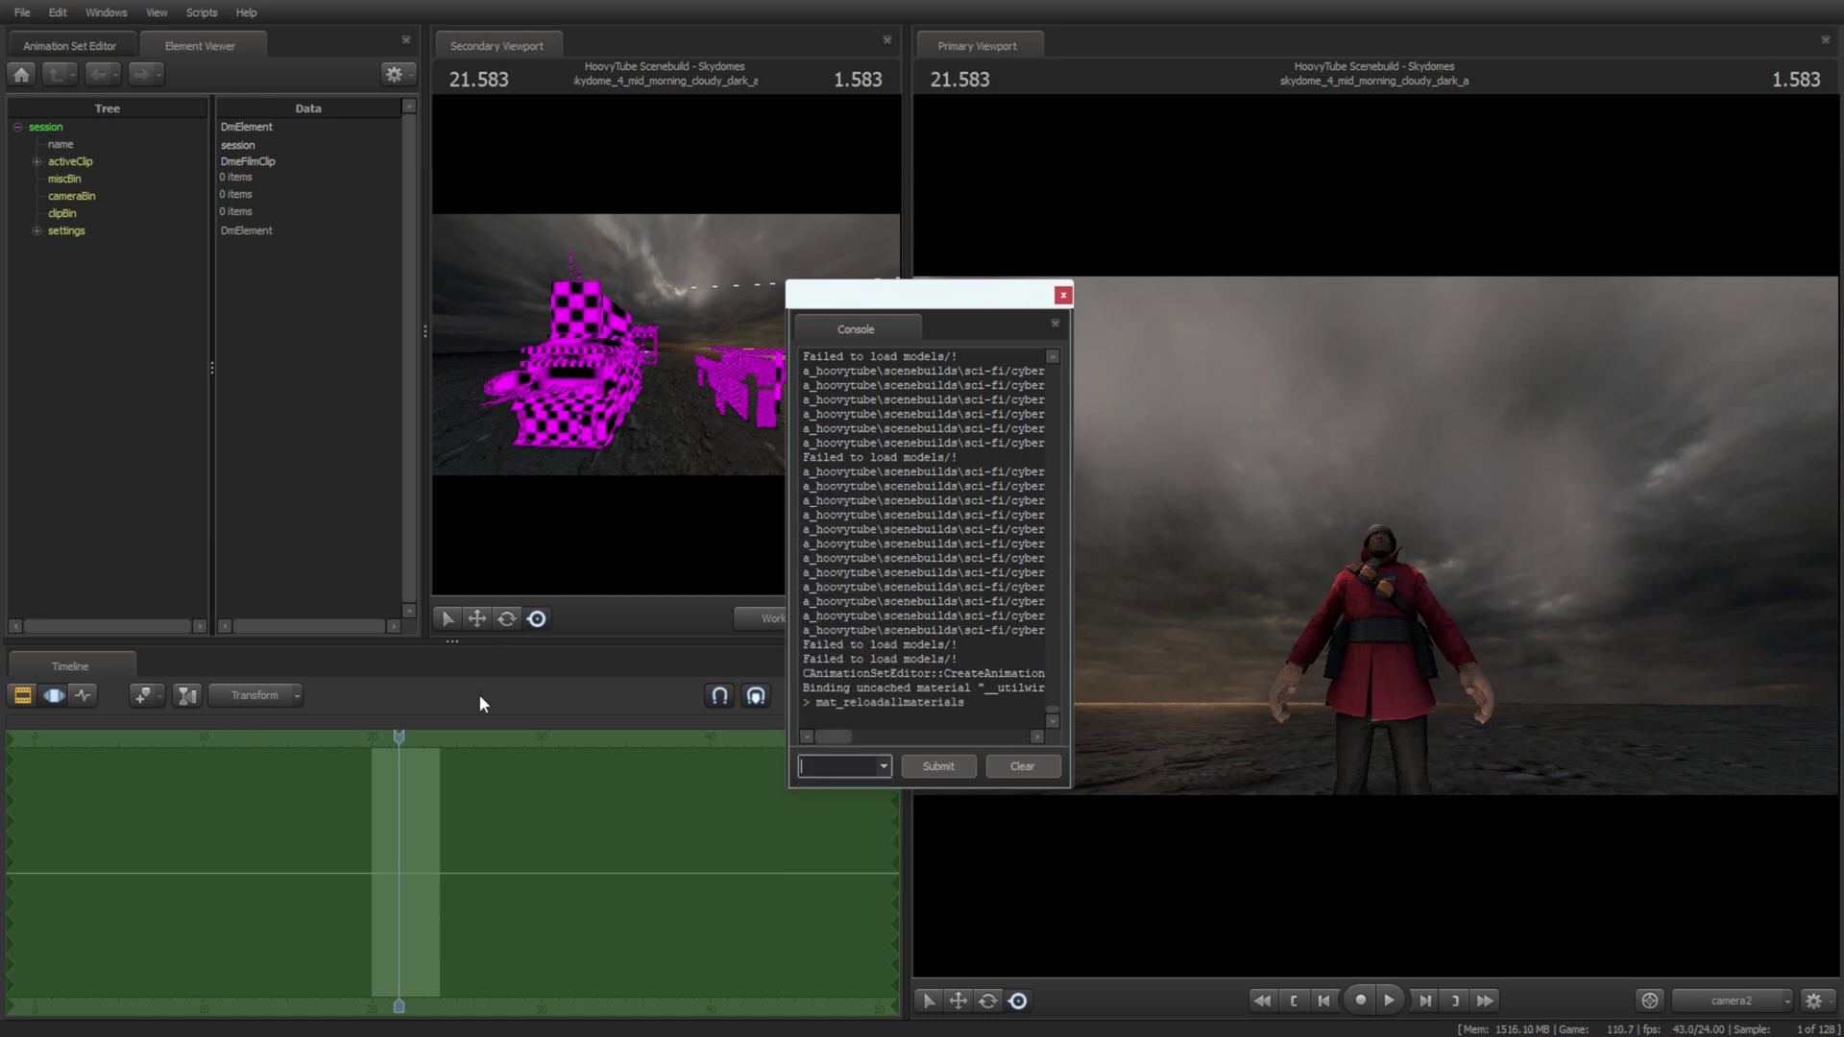
{"action": "left_click", "coordinate": [1062, 296]}
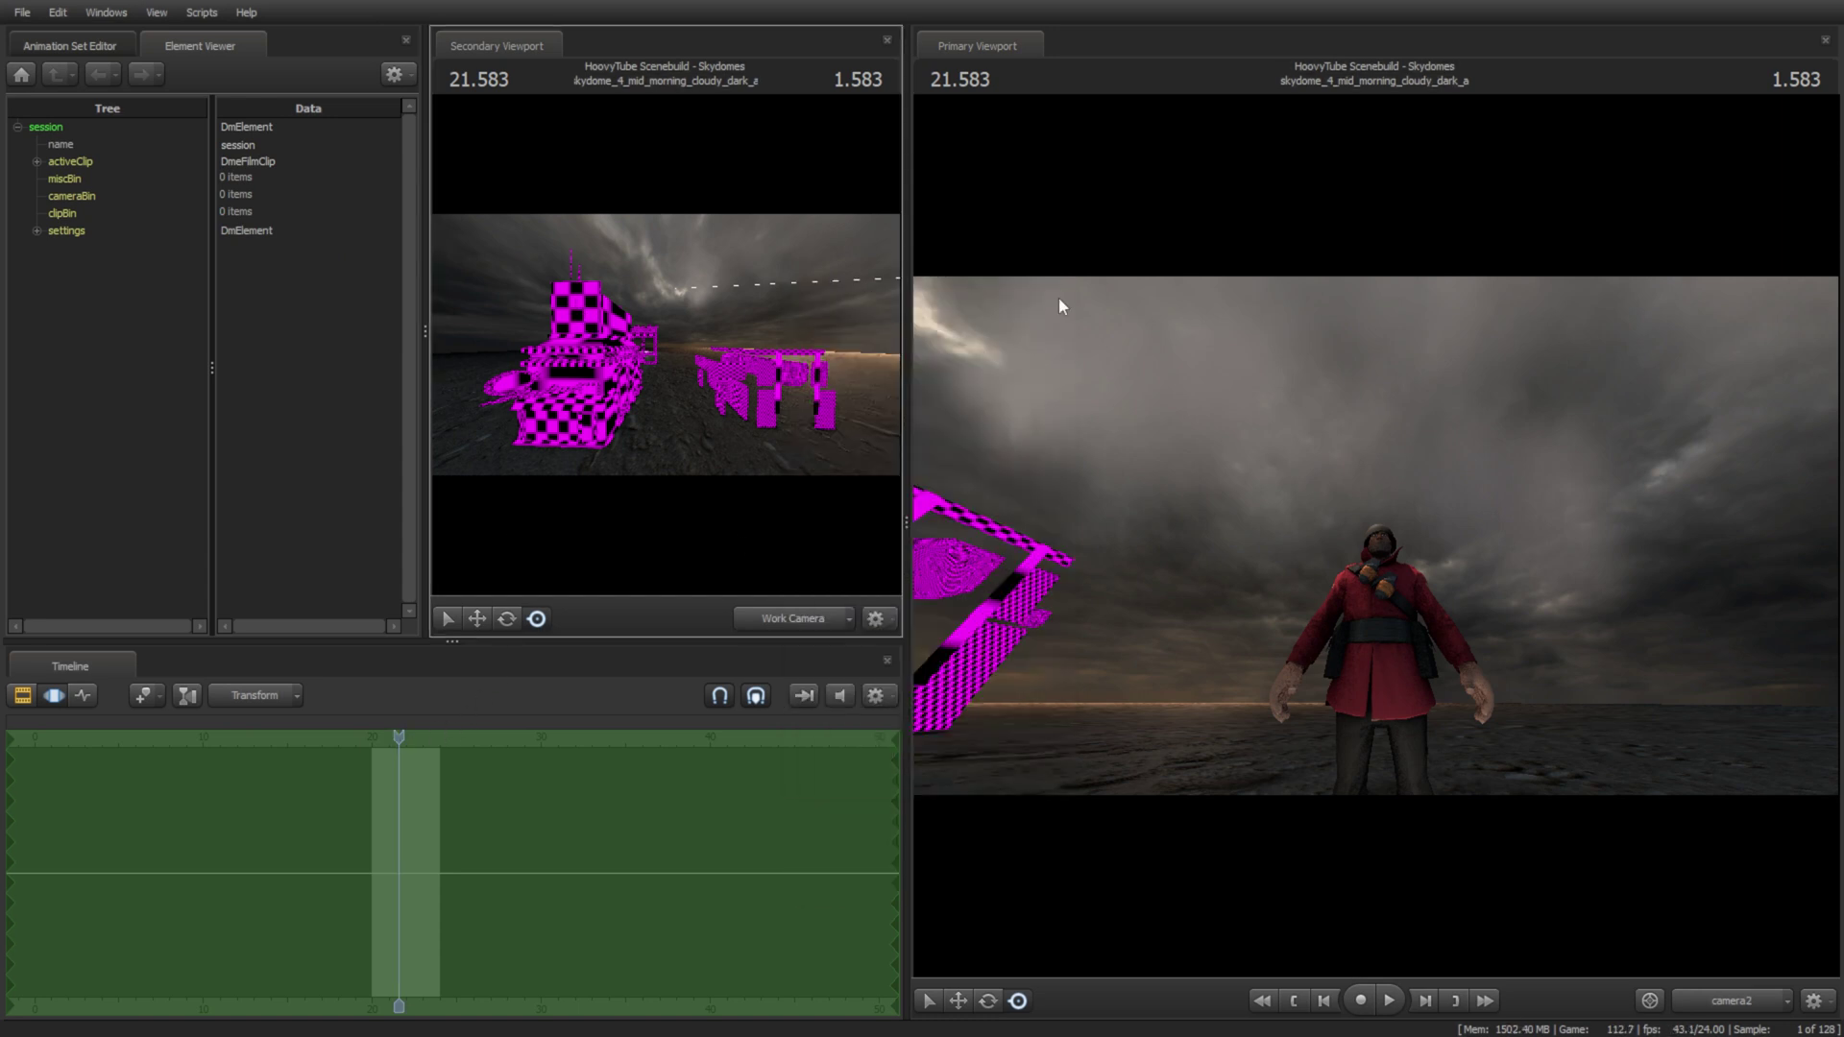
{"action": "left_click", "coordinate": [396, 730]}
{"action": "left_click", "coordinate": [402, 734]}
Step: Add the other cyberpunk_city_a models, including a, c, e, f and g, and apply the Zero preset to all city root transforms
{"action": "left_click", "coordinate": [107, 42]}
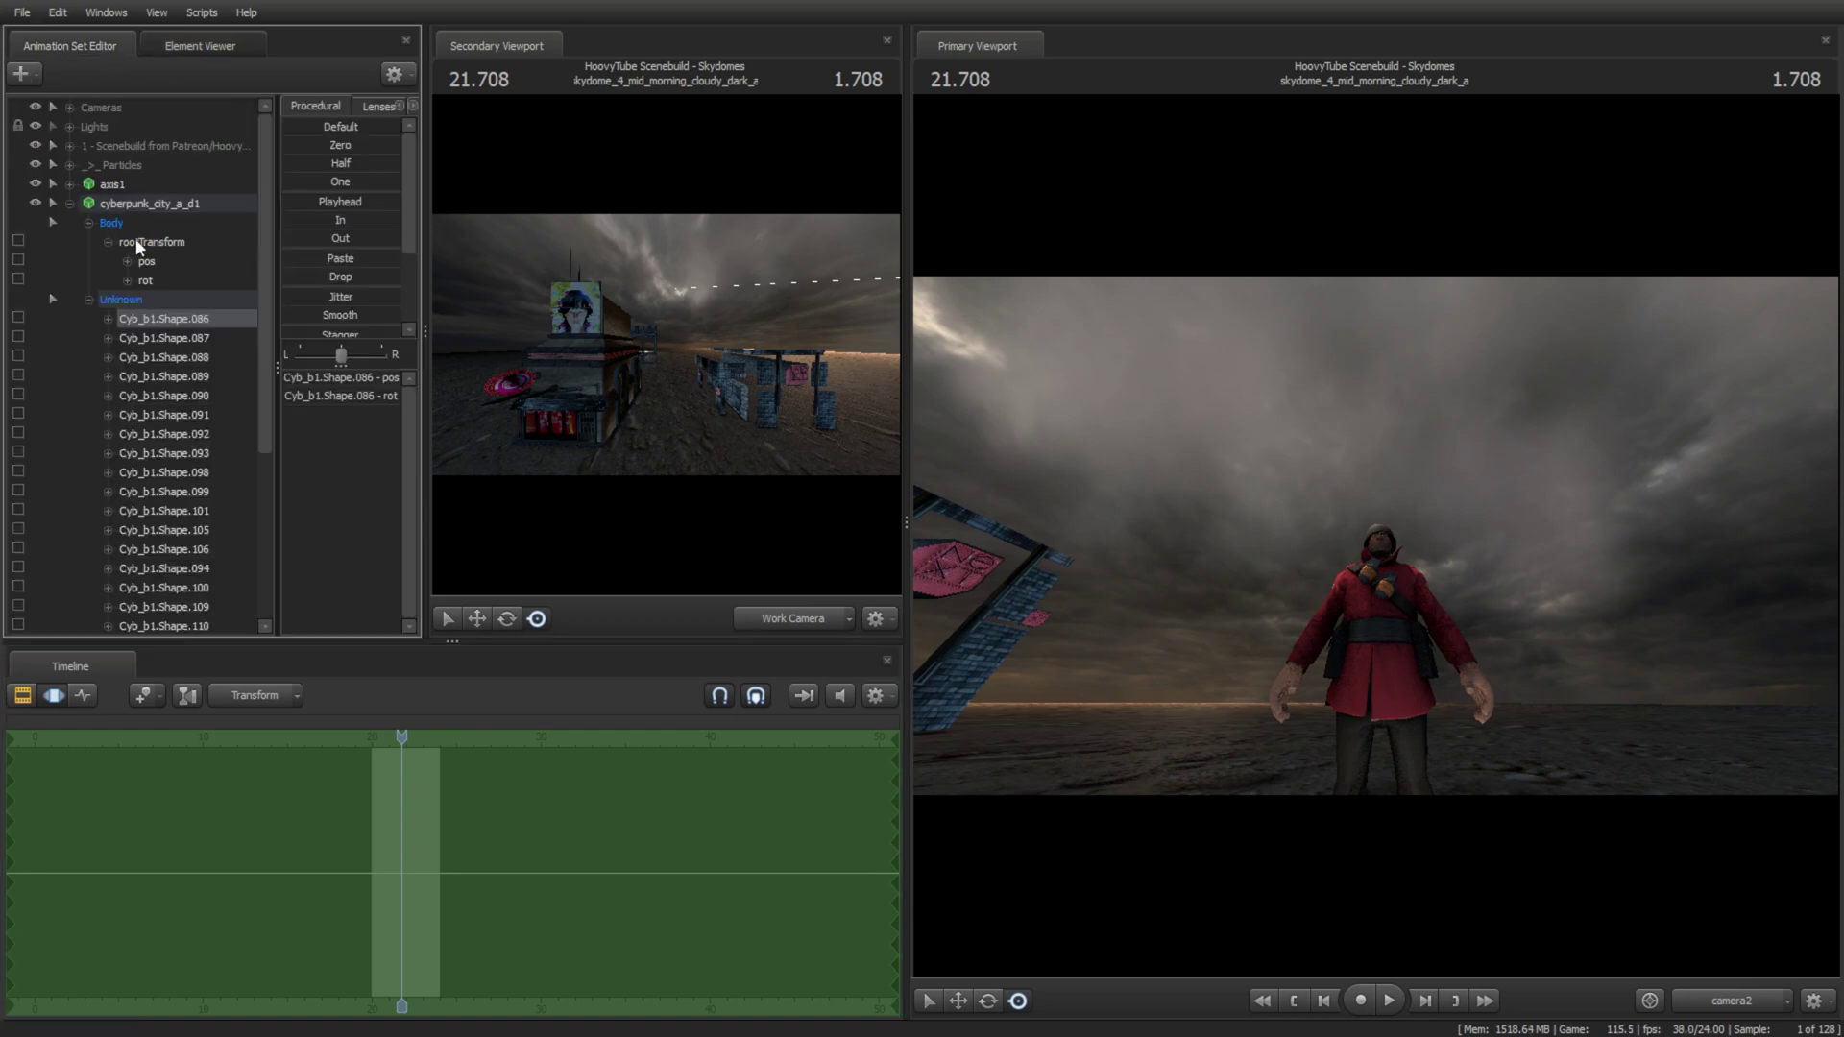
{"action": "left_click", "coordinate": [67, 204]}
{"action": "left_click", "coordinate": [68, 204]}
{"action": "left_click", "coordinate": [31, 73]}
{"action": "left_click", "coordinate": [100, 134]}
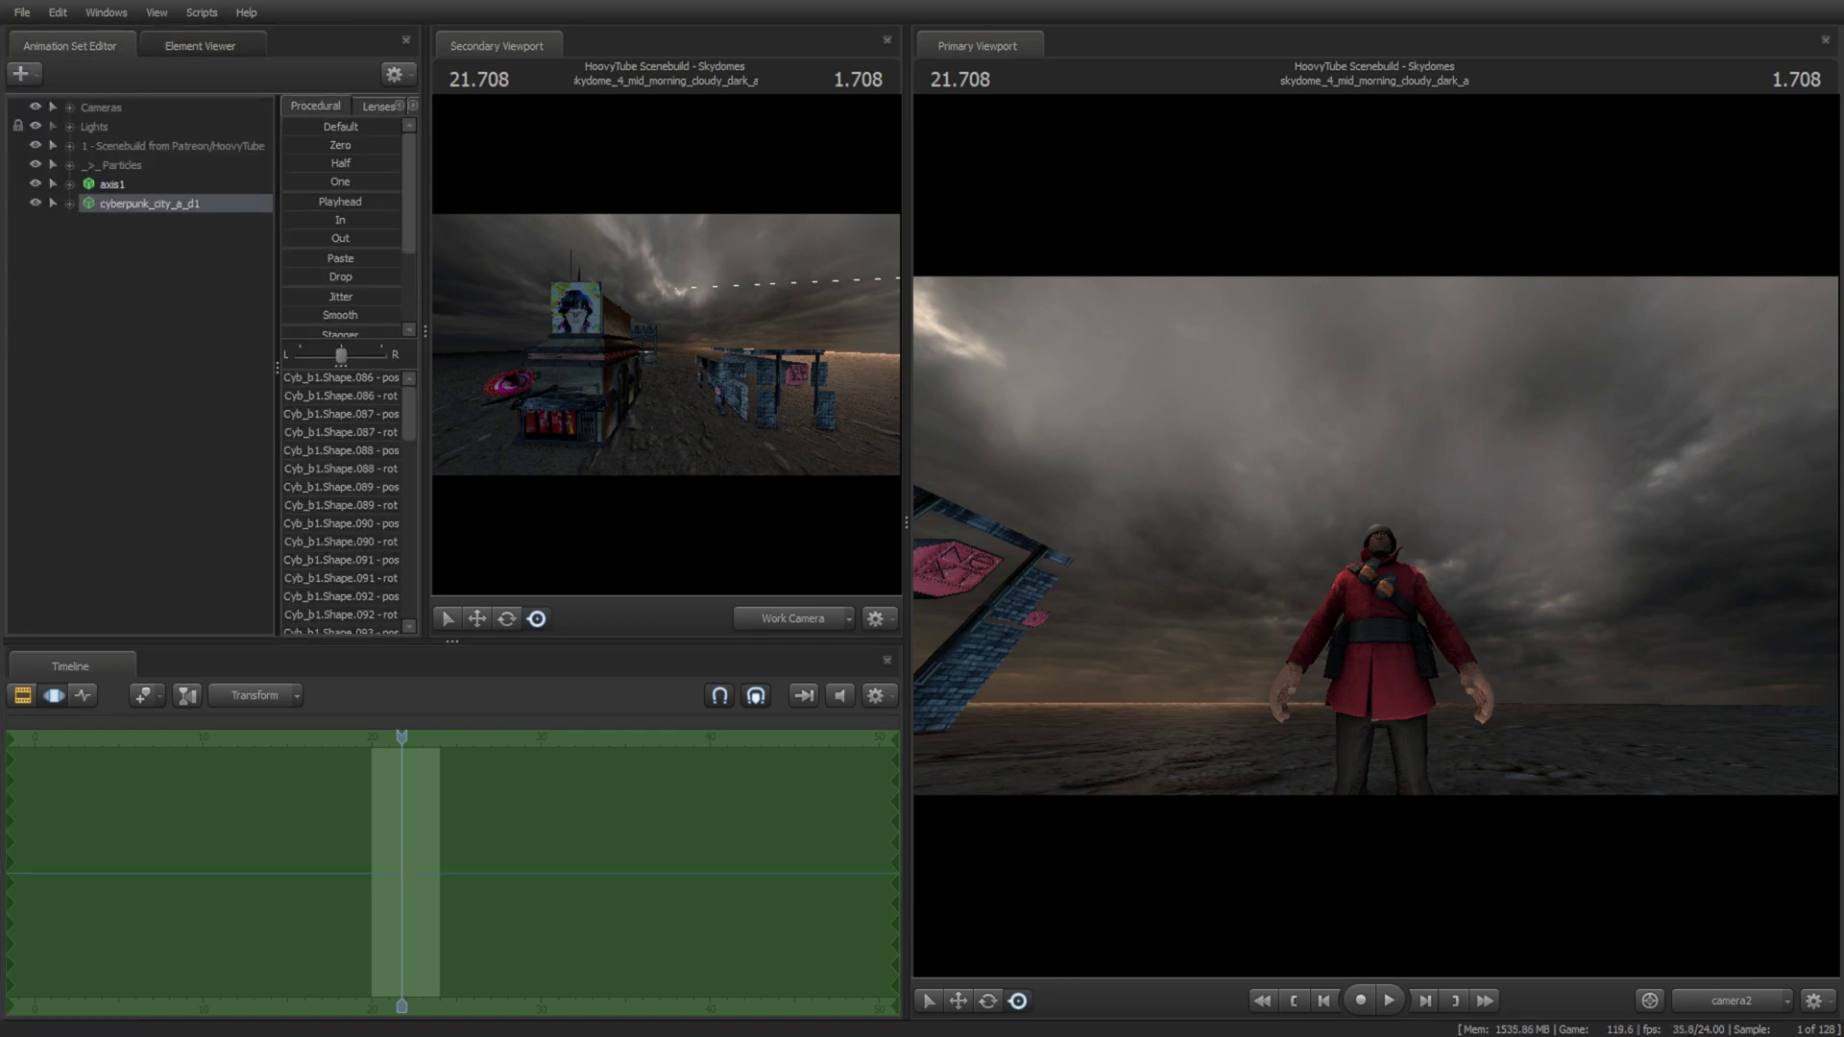
{"action": "left_click", "coordinate": [31, 75]}
{"action": "left_click", "coordinate": [100, 135]}
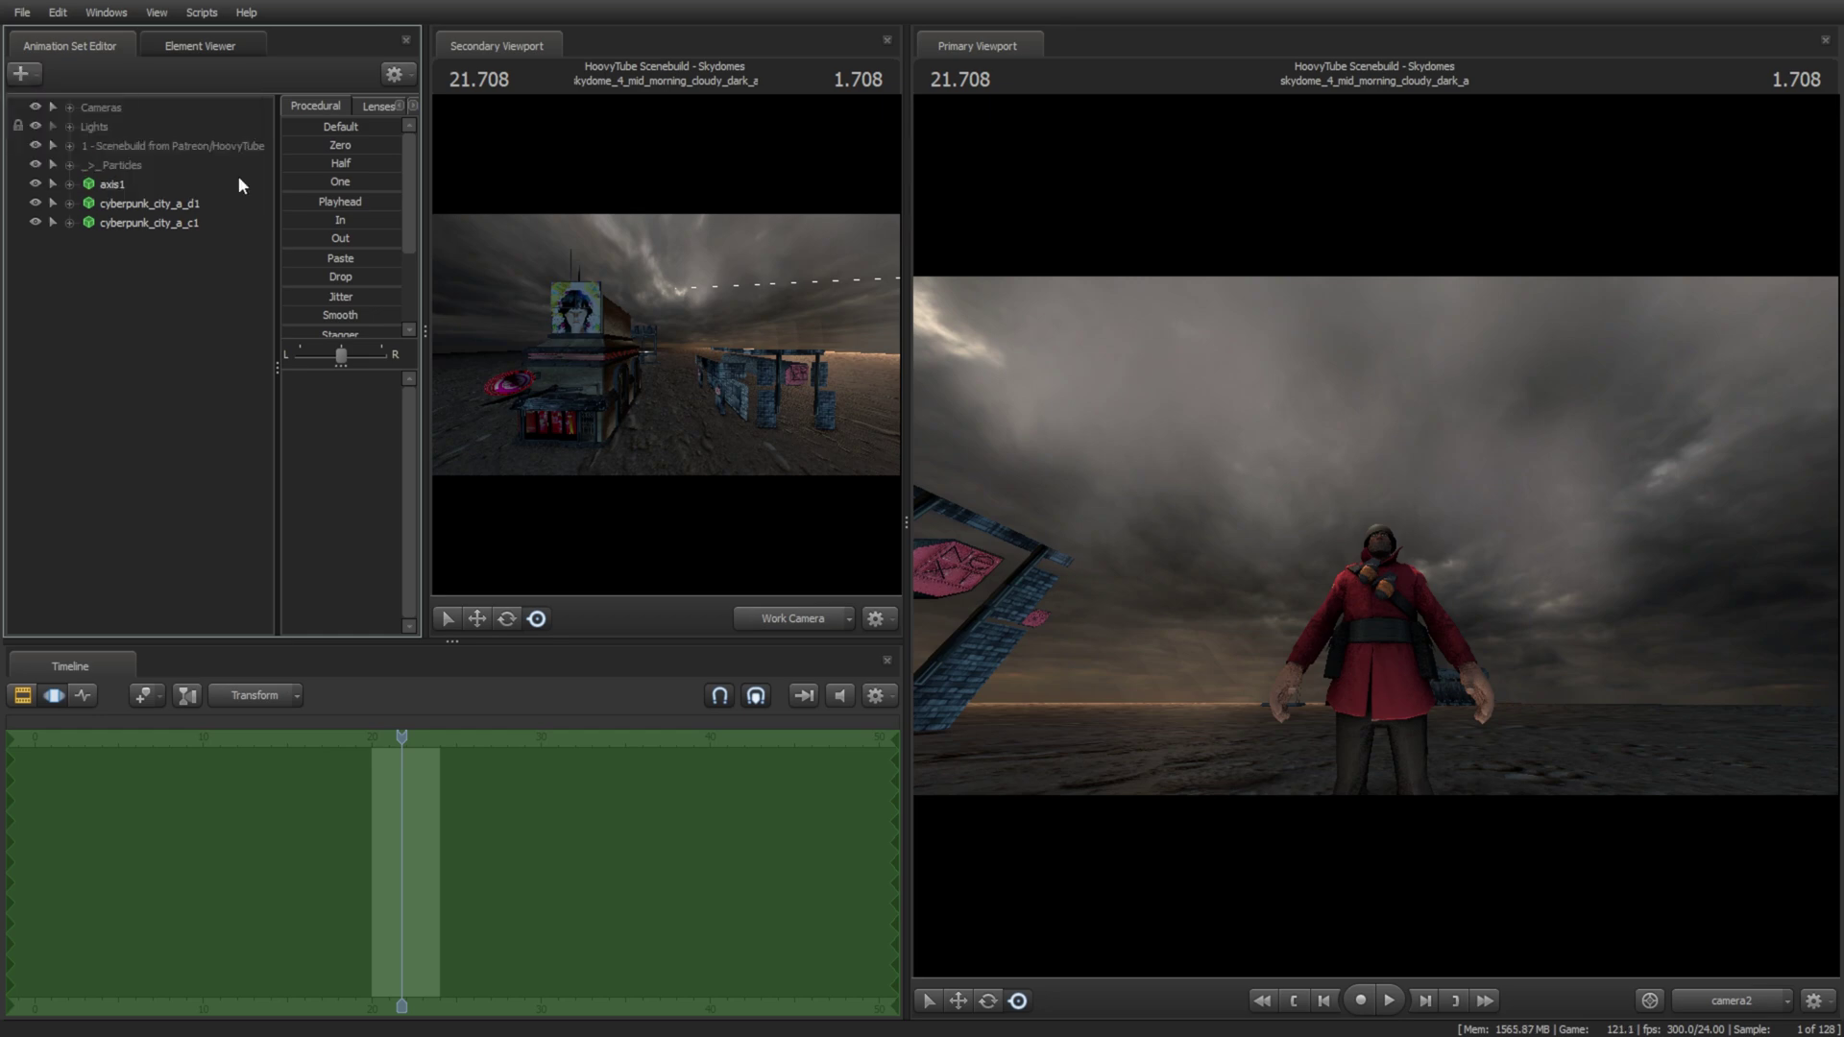
{"action": "left_click", "coordinate": [27, 75]}
{"action": "left_click", "coordinate": [100, 136]}
{"action": "left_click", "coordinate": [29, 75]}
{"action": "left_click", "coordinate": [100, 135]}
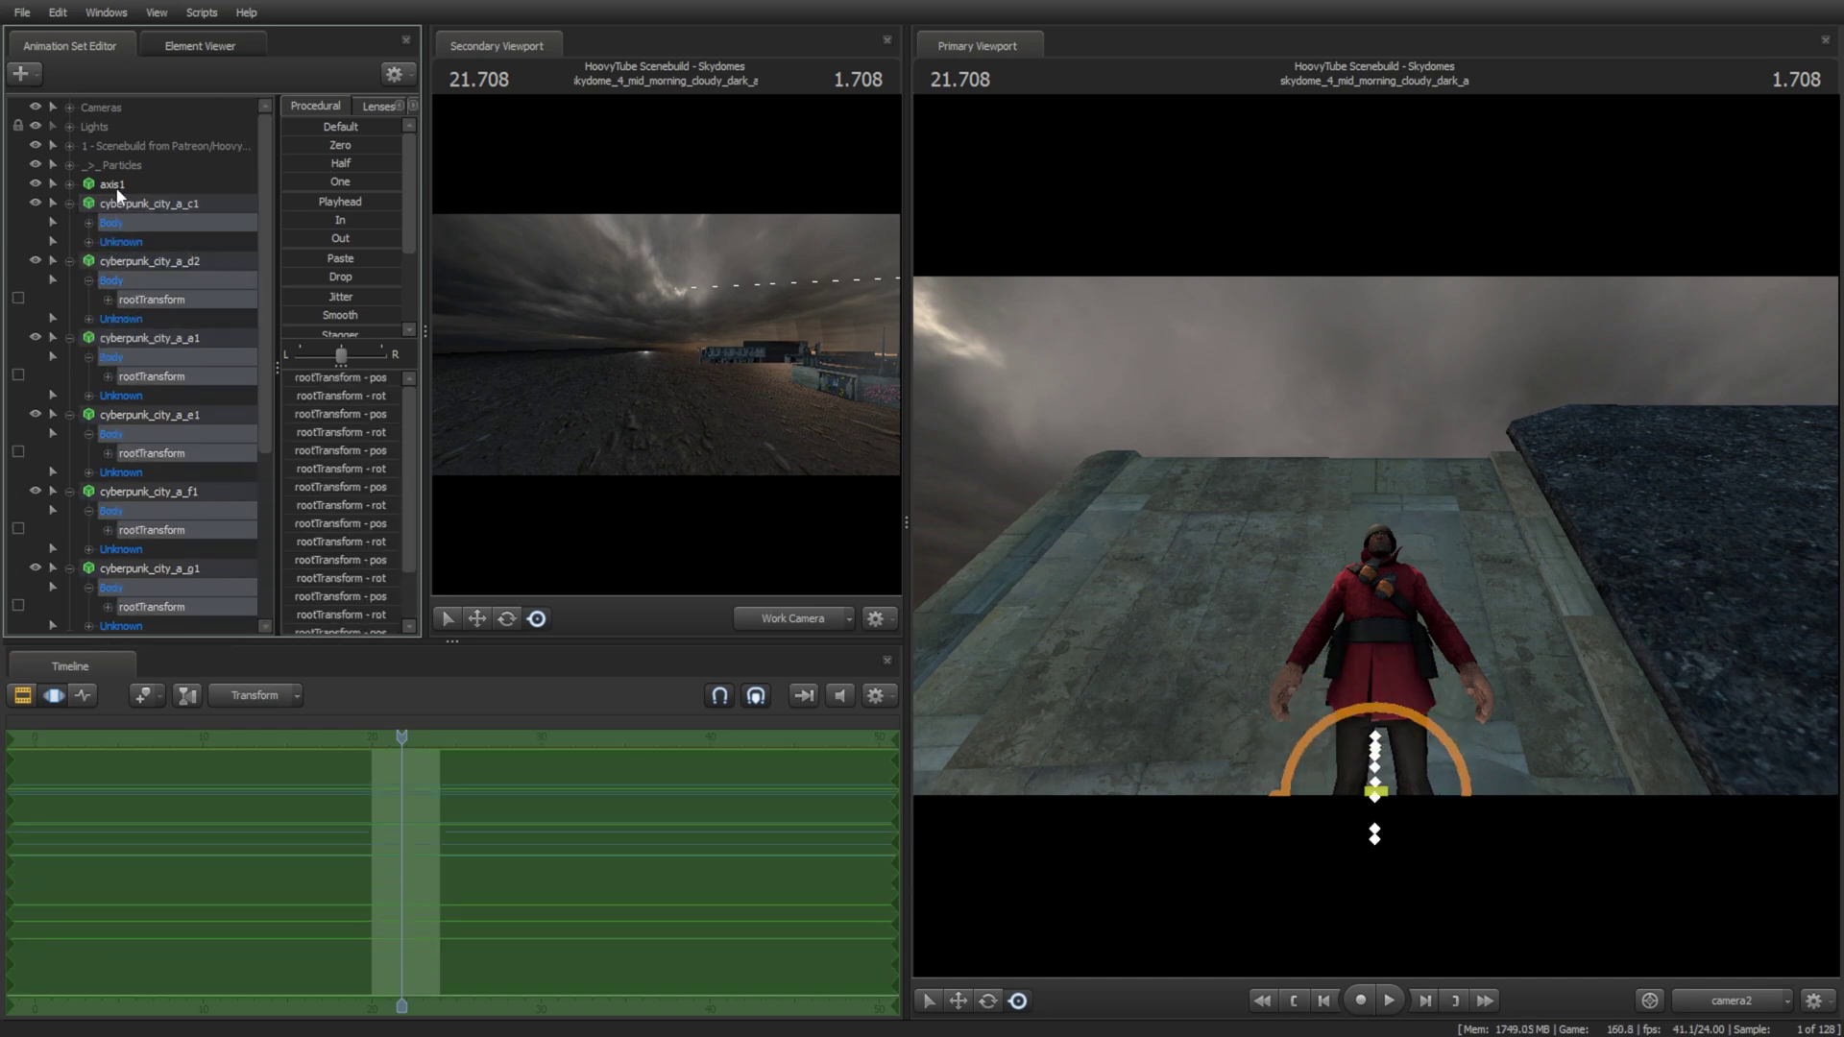
{"action": "left_click", "coordinate": [374, 146]}
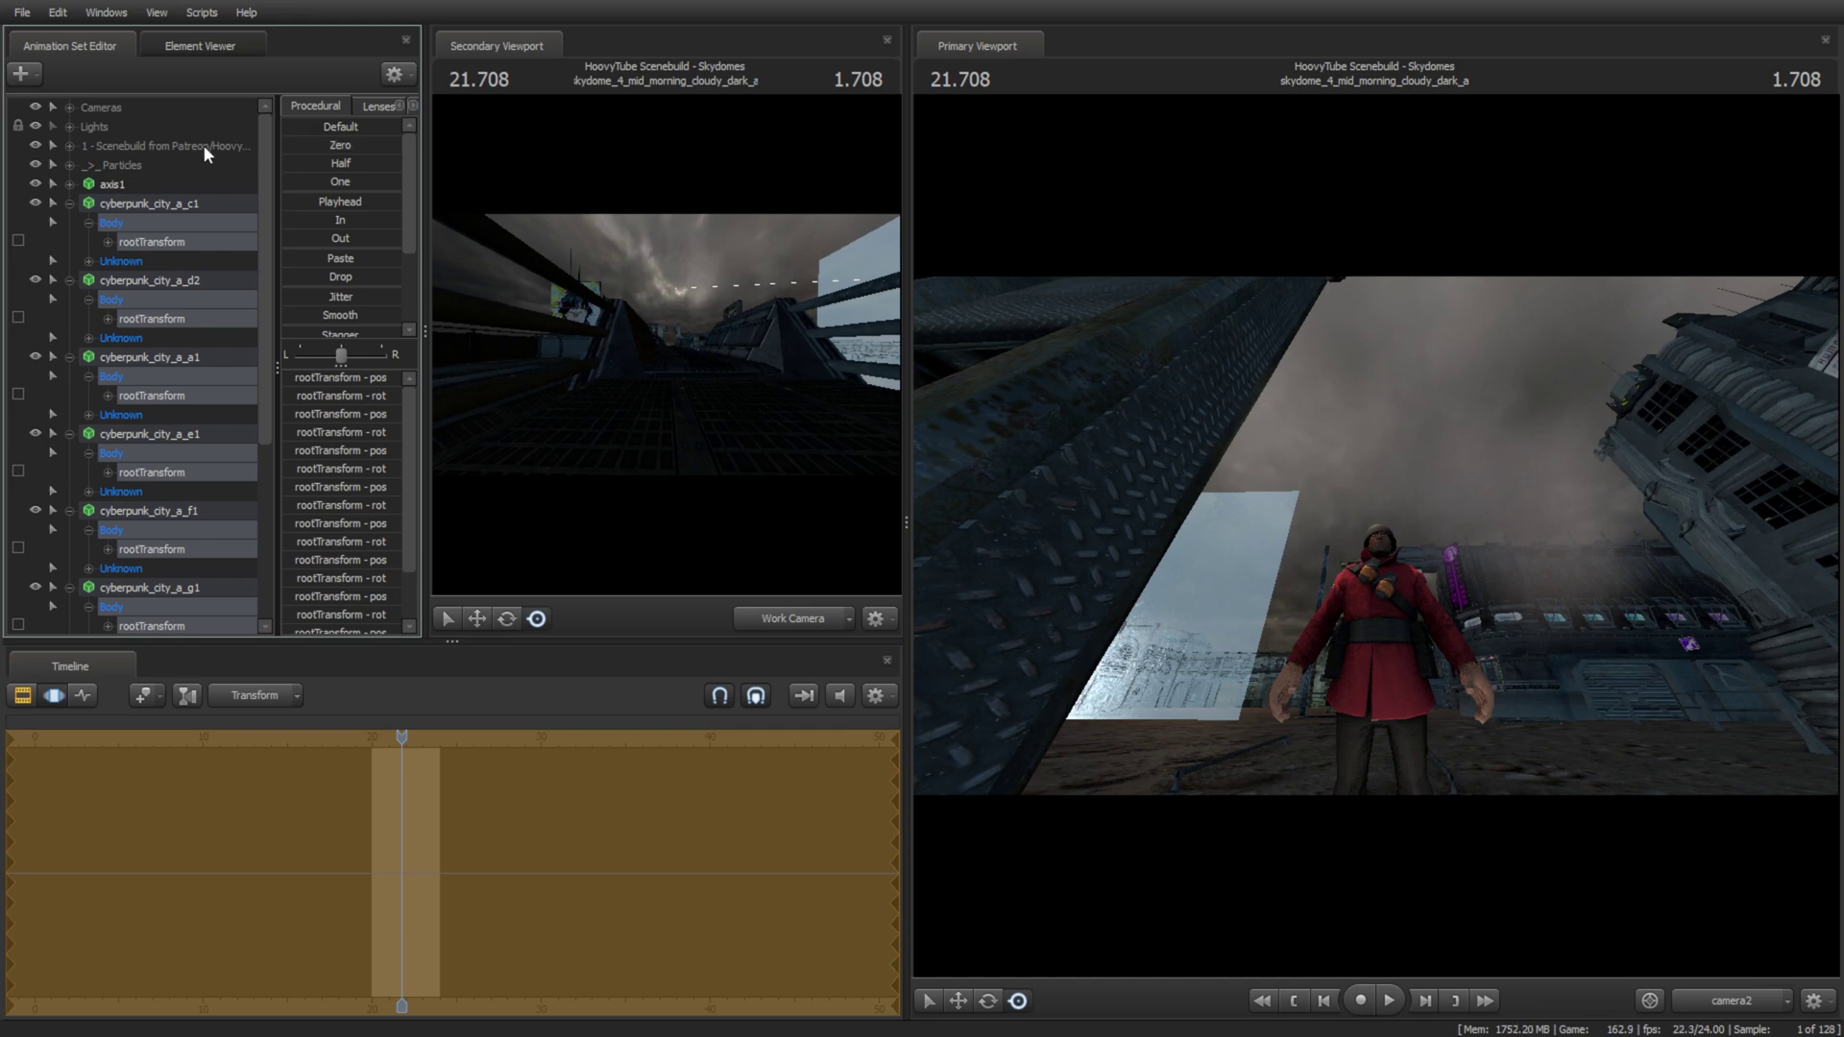
Step: Delete the grid_map_circle_gravel_a1 ground model from the Scenebuild animation set group
{"action": "left_click", "coordinate": [73, 148]}
{"action": "right_click", "coordinate": [116, 167]}
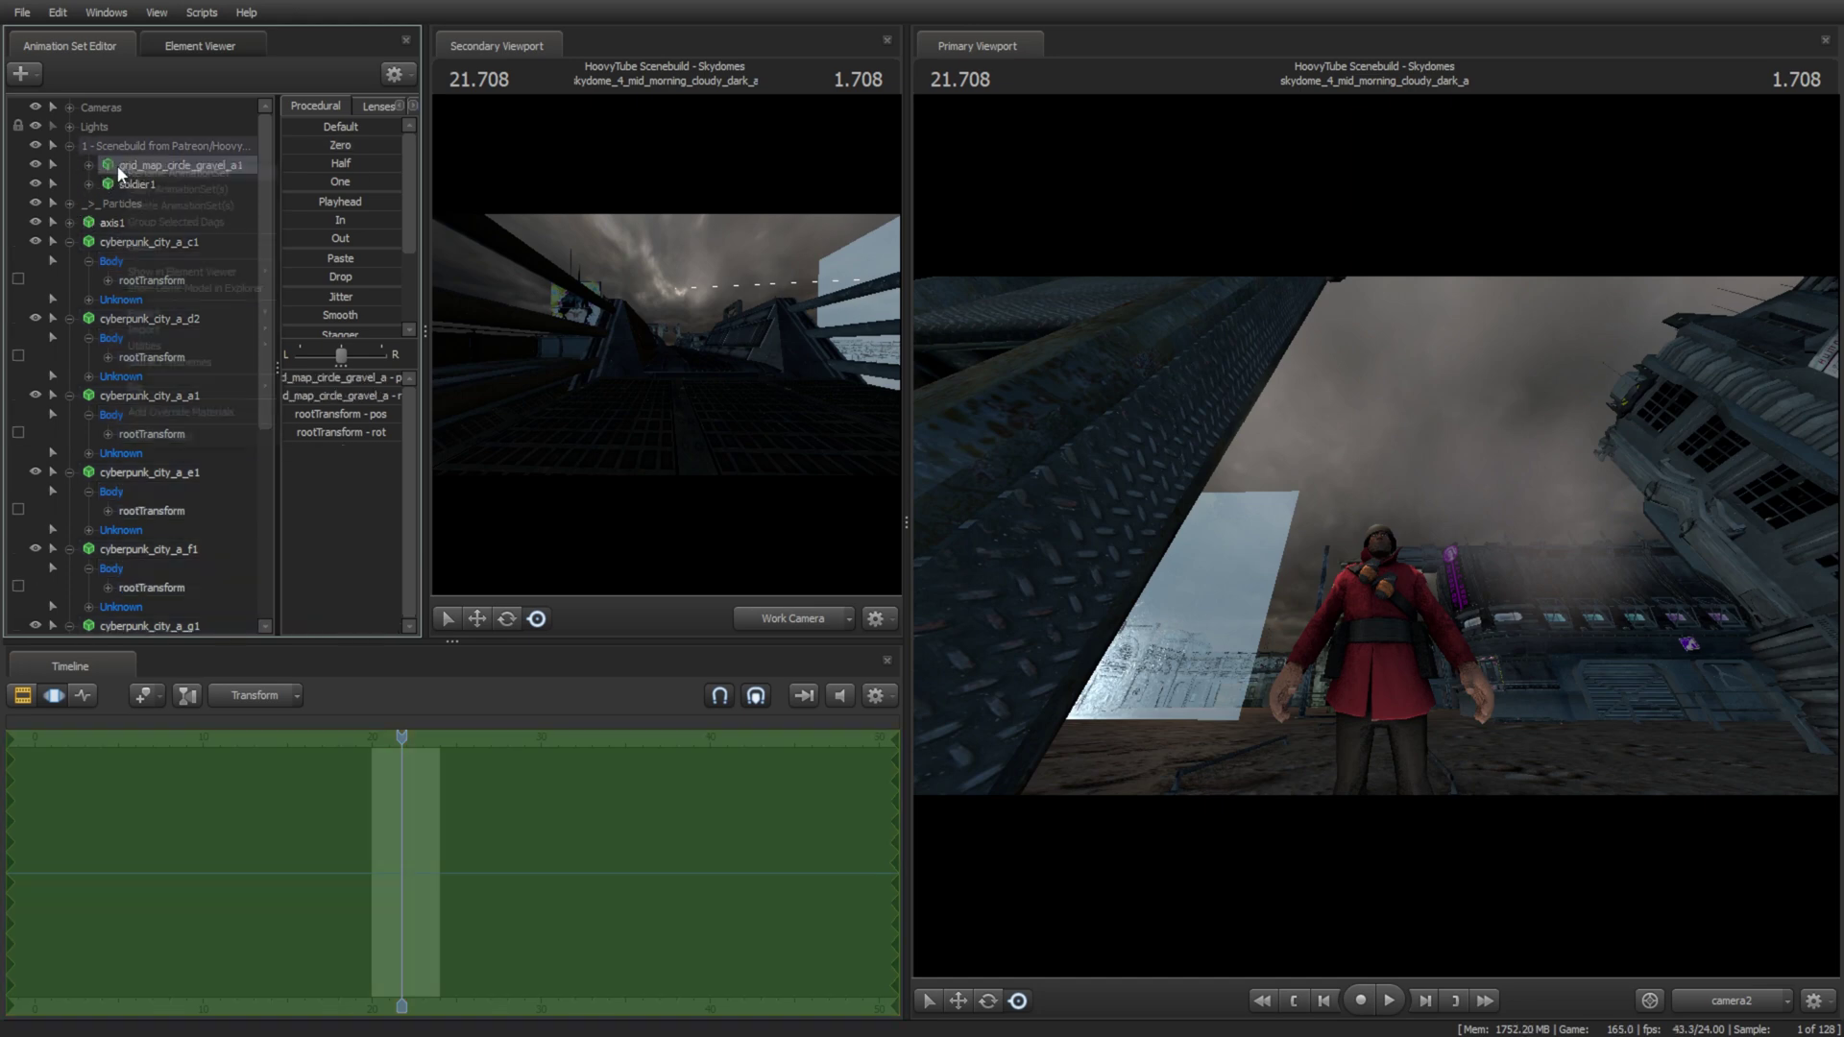
{"action": "left_click", "coordinate": [166, 209]}
Step: Select camera2 and reposition it within the city through the secondary viewport
{"action": "left_click", "coordinate": [69, 108]}
{"action": "left_click", "coordinate": [100, 108]}
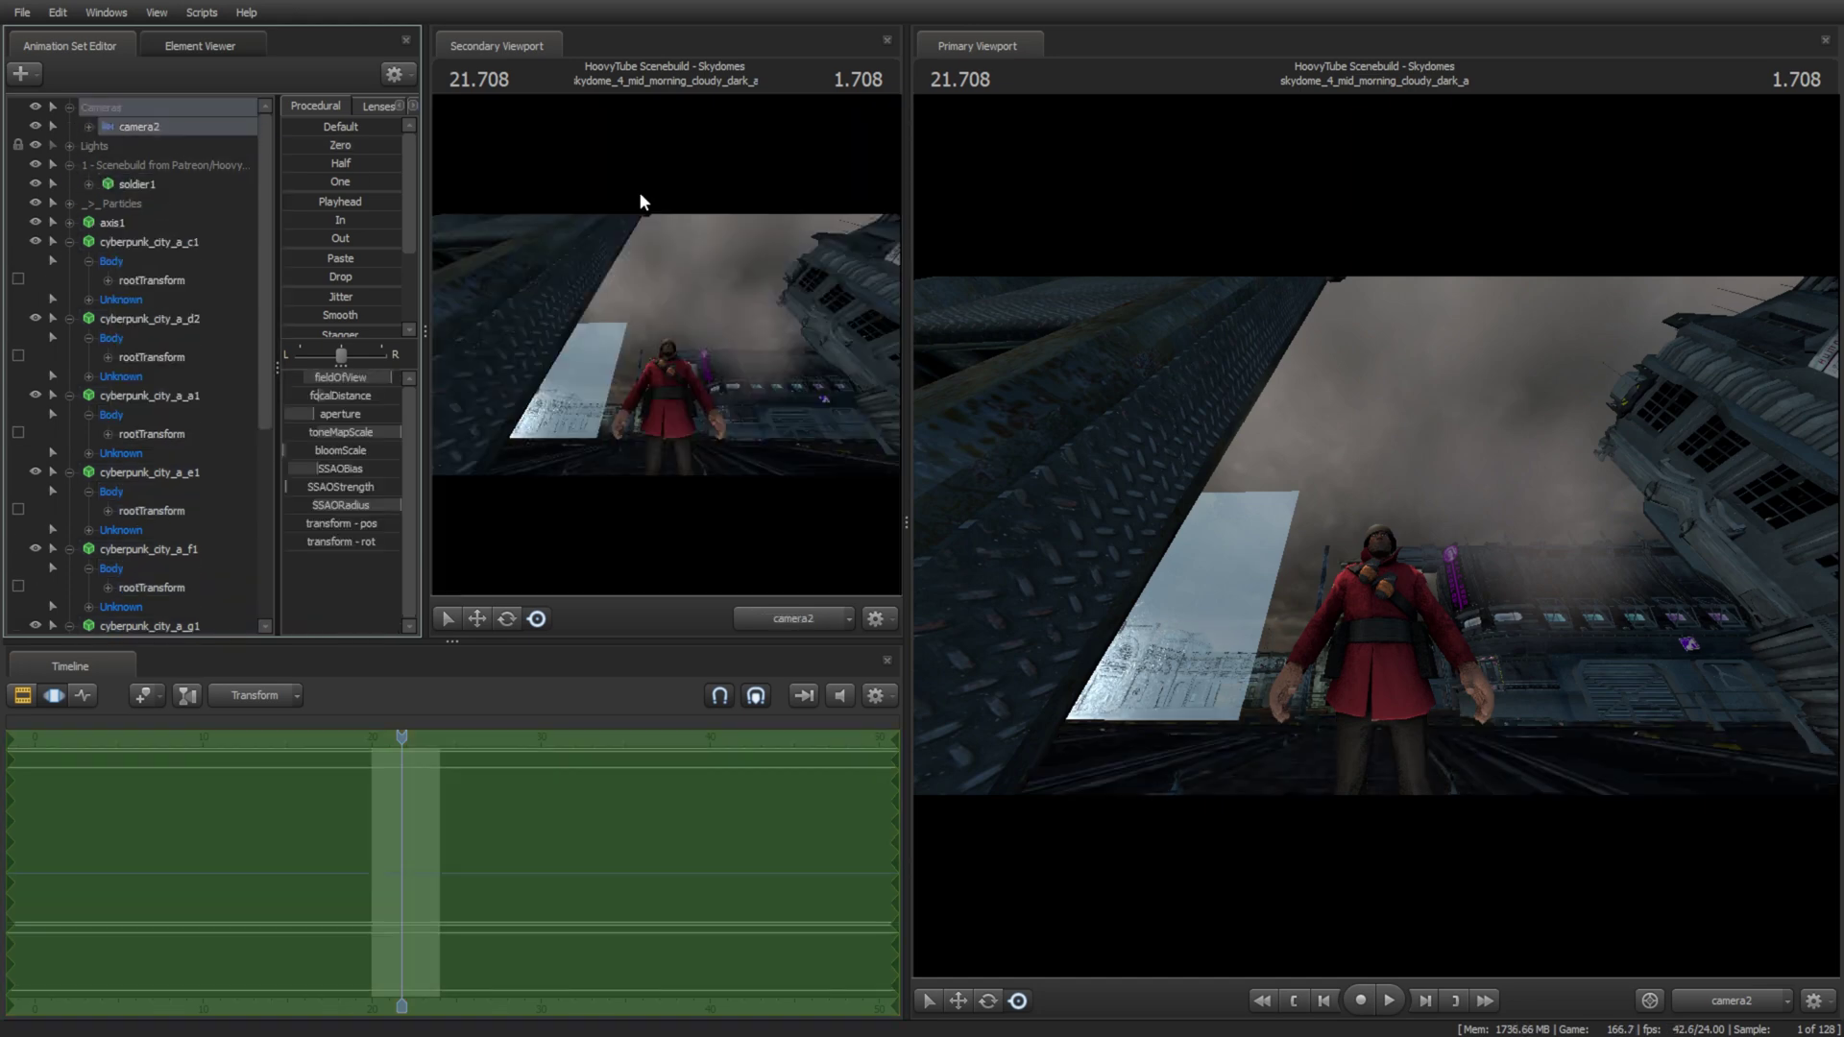
{"action": "left_click_drag", "start_coordinate": [666, 343], "coordinate": [538, 375]}
{"action": "key", "text": "s"}
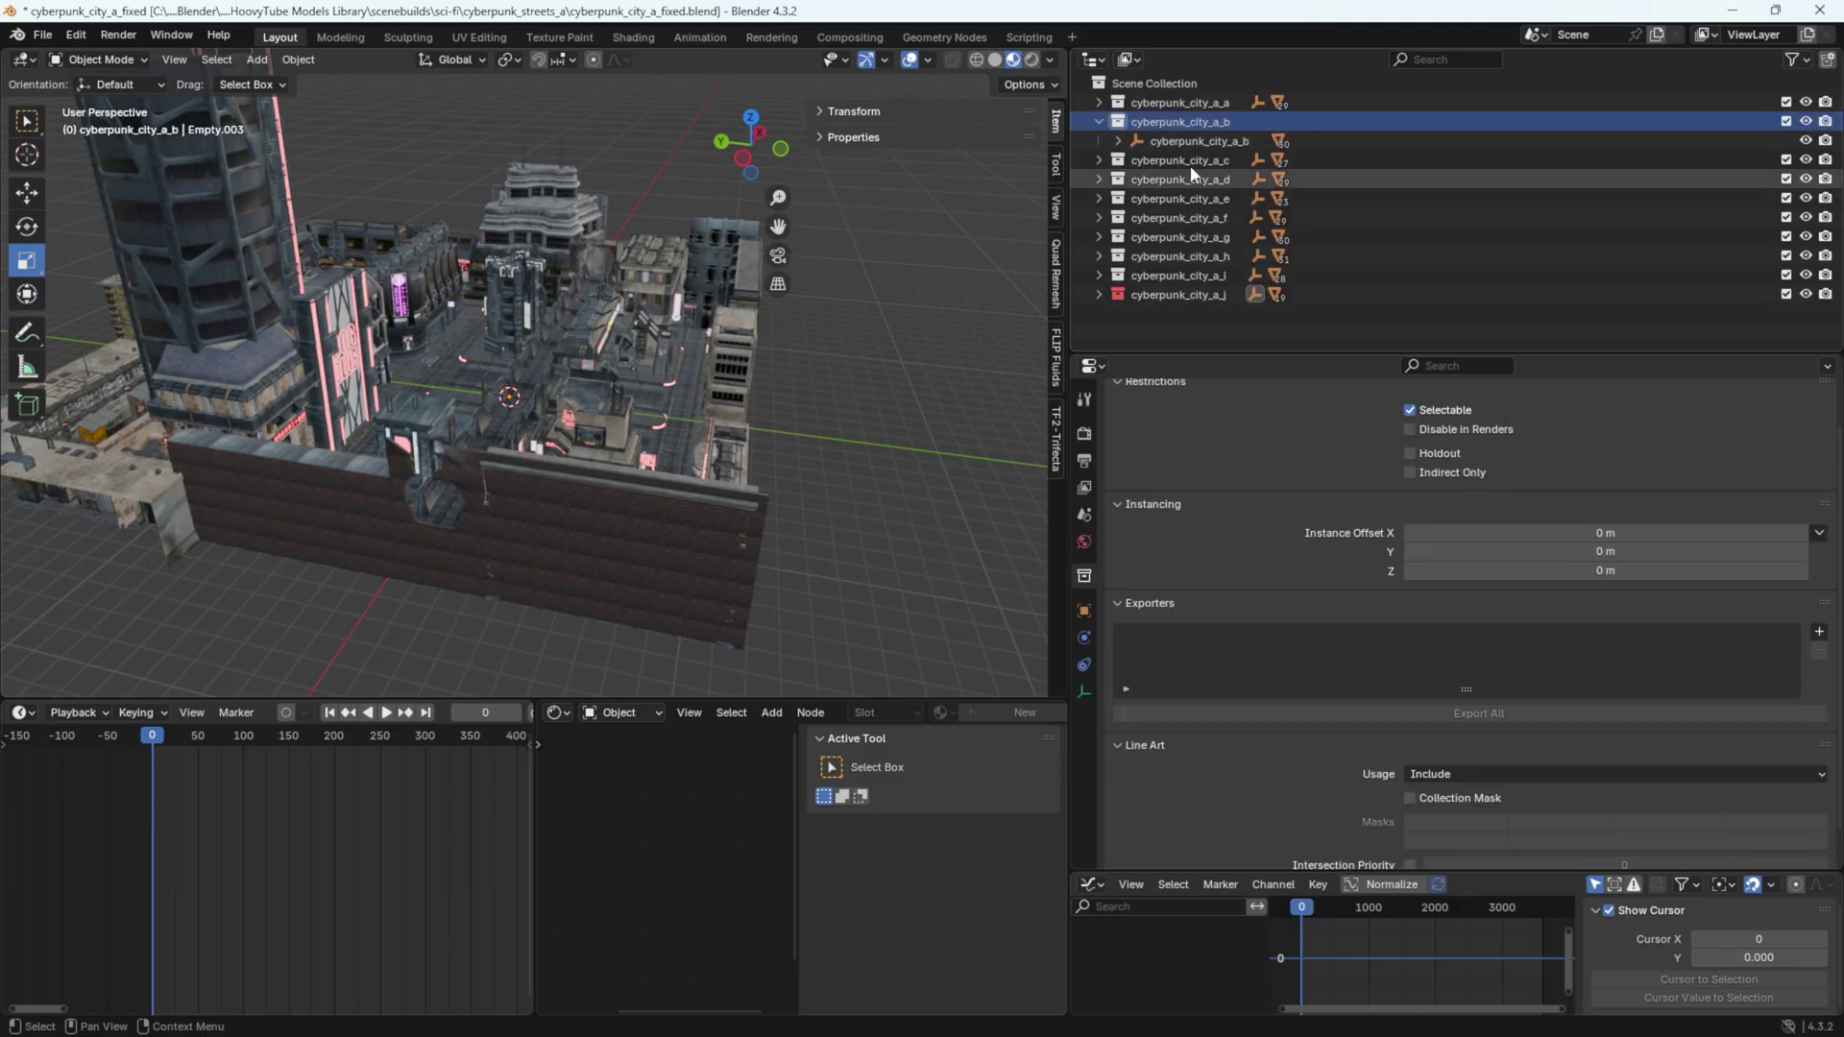
Step: In Blender, select the Cyb_b1.Shape objects 044 to 058 under cyberpunk_city_a_b and clear their parent
{"action": "left_click", "coordinate": [1120, 141]}
{"action": "scroll", "coordinate": [1253, 203], "scroll_direction": "down", "scroll_amount": 10}
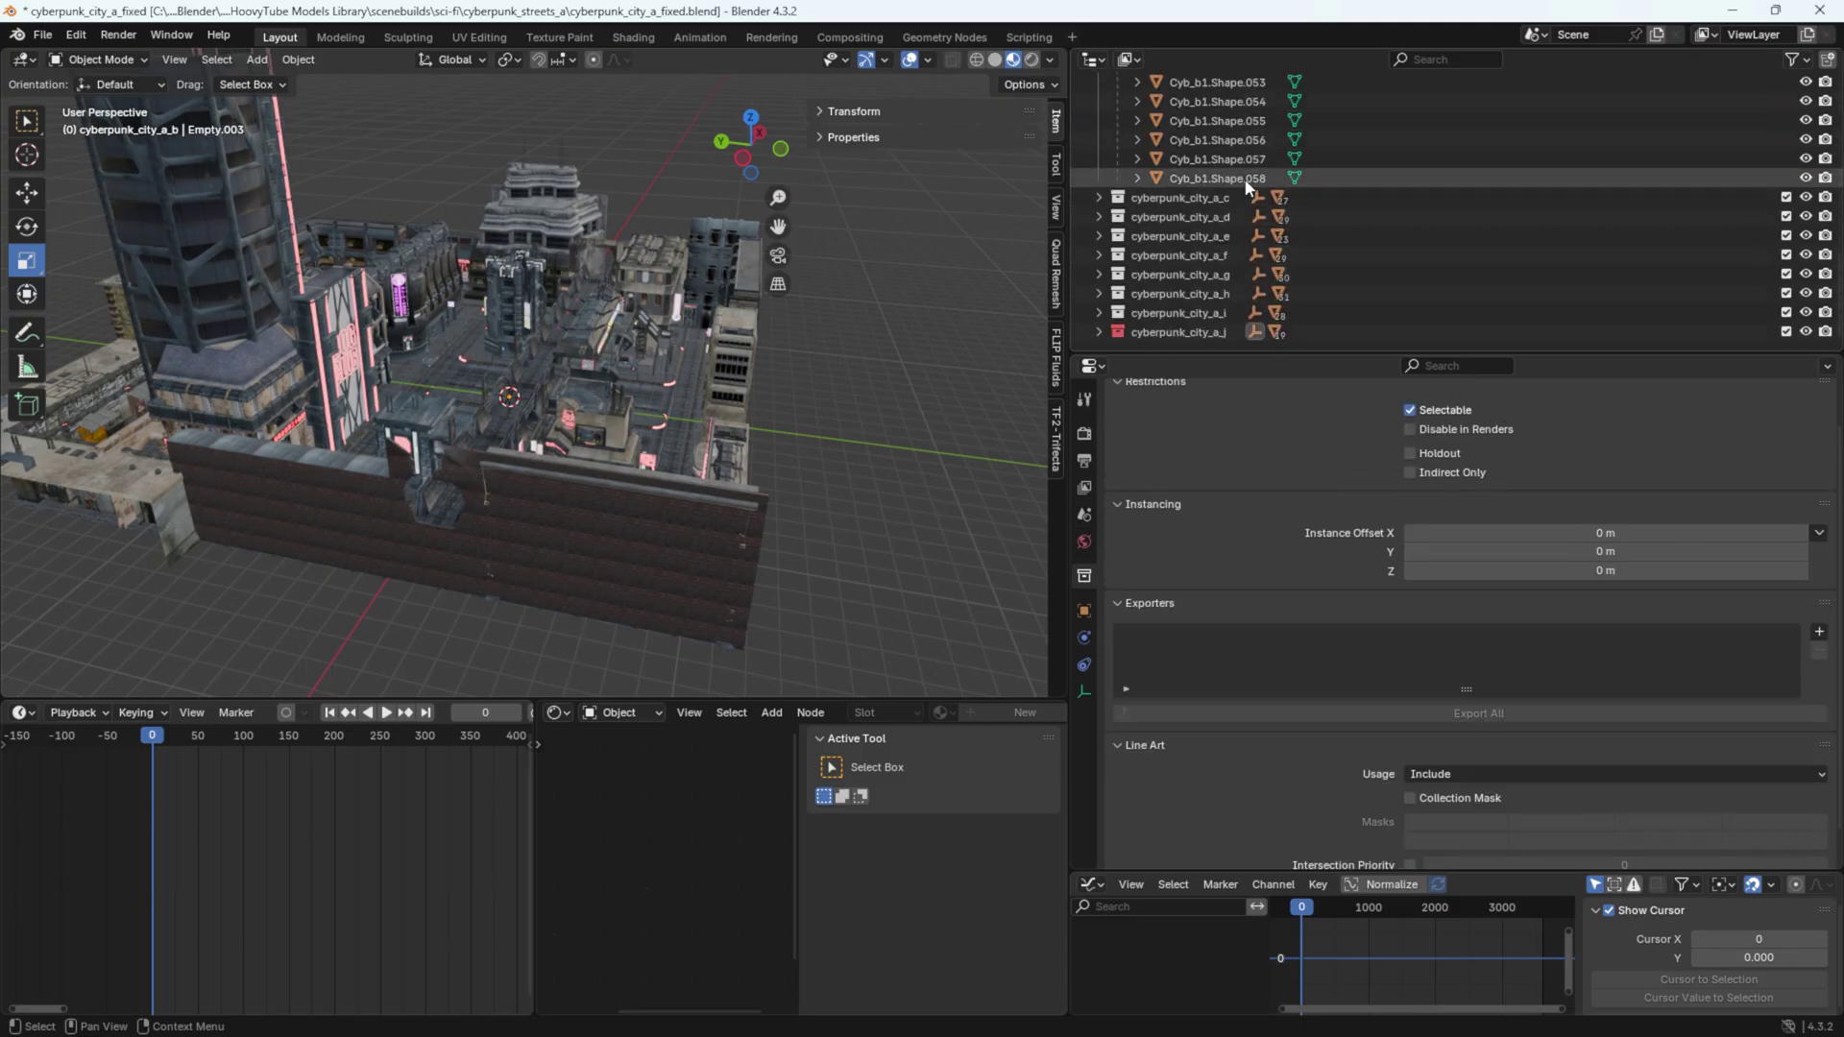
{"action": "left_click", "coordinate": [1247, 180]}
{"action": "scroll", "coordinate": [1268, 187], "scroll_direction": "up", "scroll_amount": 5}
{"action": "left_click", "coordinate": [1222, 180], "text": "shift"}
{"action": "left_click", "coordinate": [297, 60]}
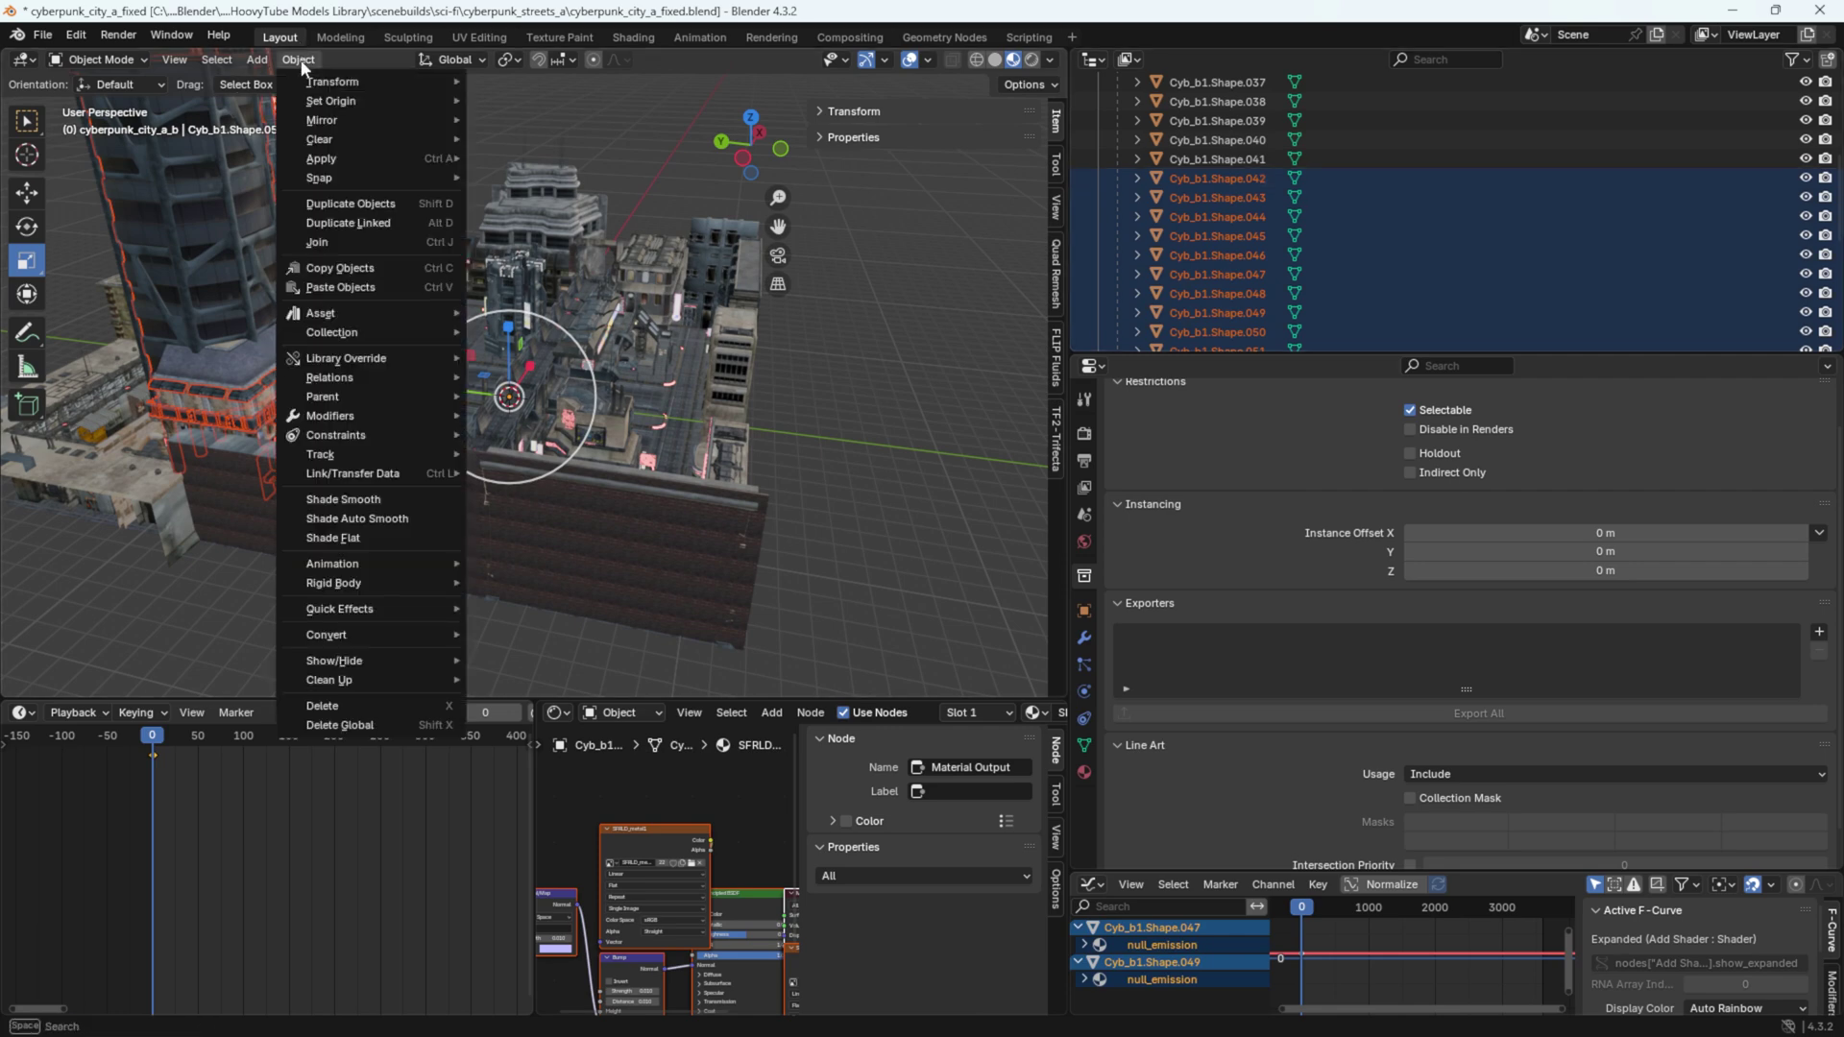
{"action": "scroll", "coordinate": [1276, 240], "scroll_direction": "down", "scroll_amount": 4}
{"action": "left_click", "coordinate": [1276, 240]}
{"action": "key", "text": "ctrl+z"}
{"action": "left_click", "coordinate": [296, 60]}
{"action": "mouse_move", "coordinate": [365, 396]}
{"action": "left_click", "coordinate": [574, 742]}
Step: Take the unparented shapes out to the Scene Collection and group them in a new collection named cyberpunk_city_a_b_a
{"action": "left_click_drag", "start_coordinate": [1176, 154], "coordinate": [1175, 83]}
{"action": "left_click", "coordinate": [1098, 121]}
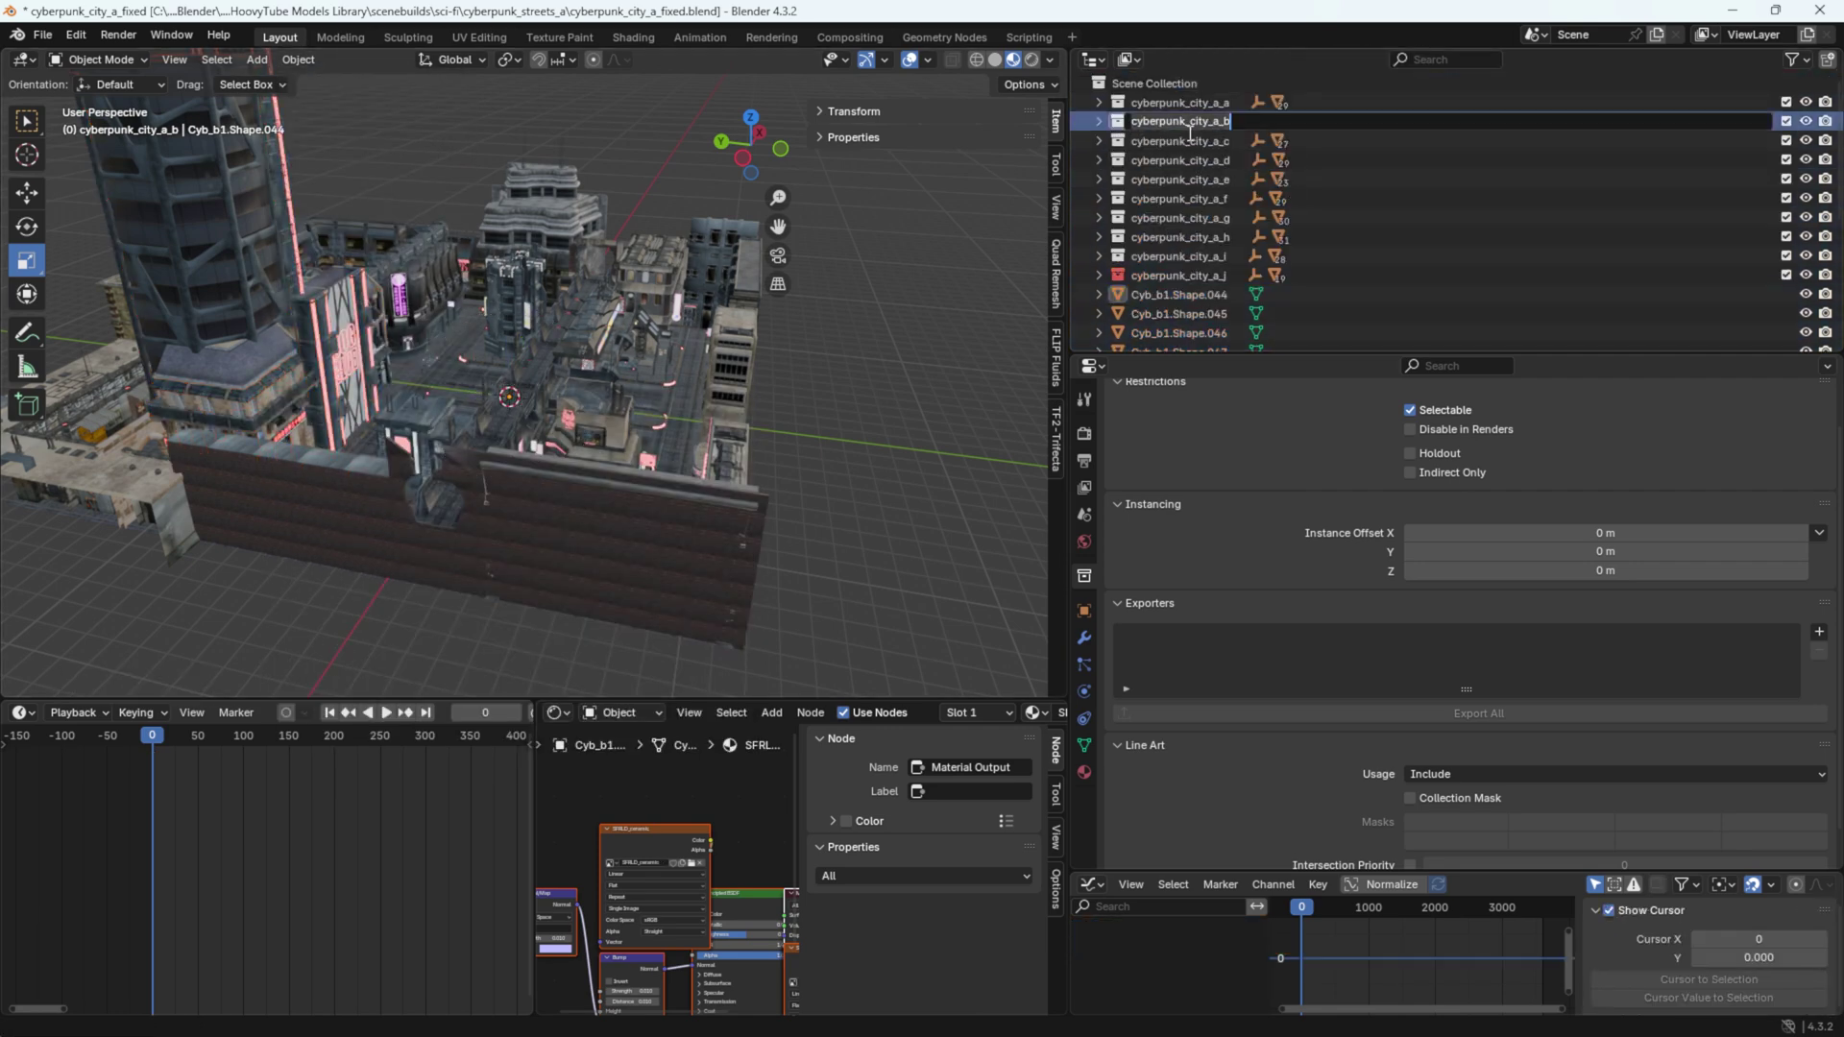
{"action": "left_click", "coordinate": [1190, 294]}
{"action": "left_click", "coordinate": [1218, 323], "text": "shift"}
{"action": "right_click", "coordinate": [1218, 322]}
{"action": "left_click", "coordinate": [1217, 486]}
{"action": "left_click_drag", "start_coordinate": [1182, 315], "coordinate": [1173, 300]}
Step: Rename the cyberpunk_city_a_b collection as cyberpunk_city_a_b_b and export it with Source Tools as cyberpunk_city_a_b_b.dmx
{"action": "double_click", "coordinate": [1204, 122]}
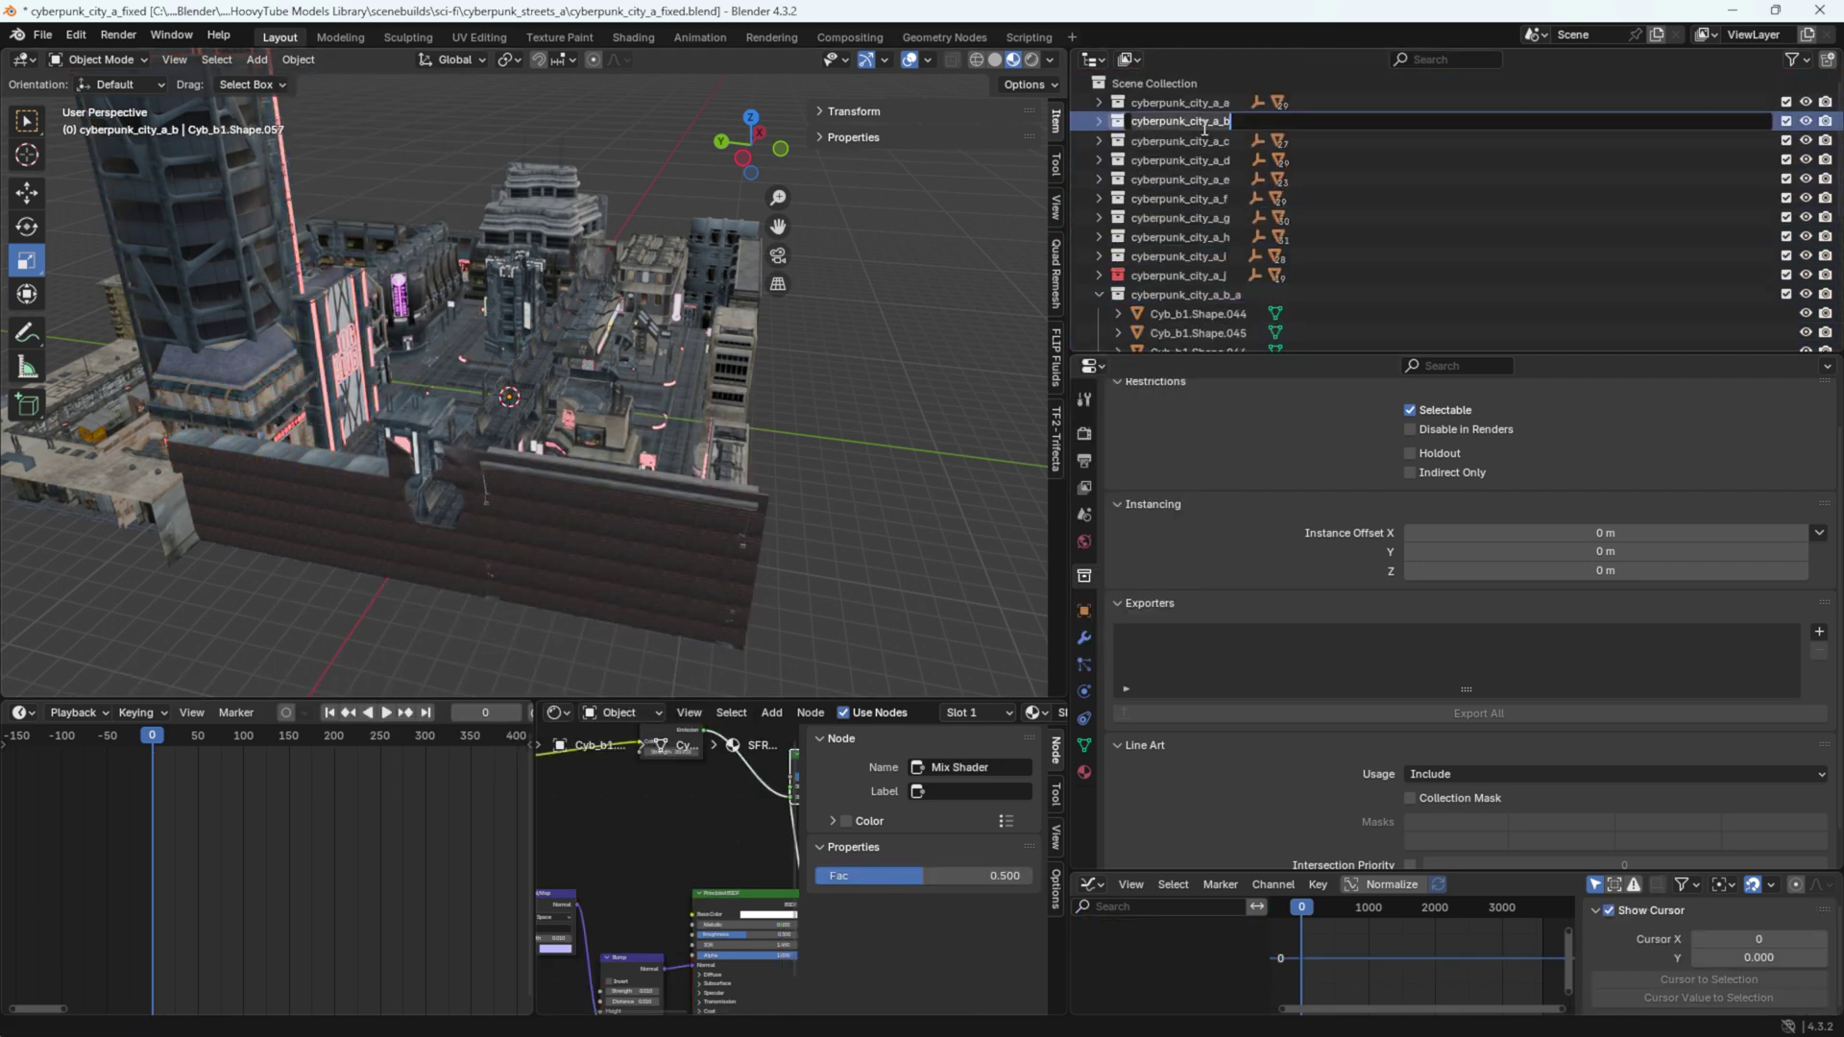
{"action": "left_click", "coordinate": [1084, 515]}
{"action": "left_click", "coordinate": [1469, 674]}
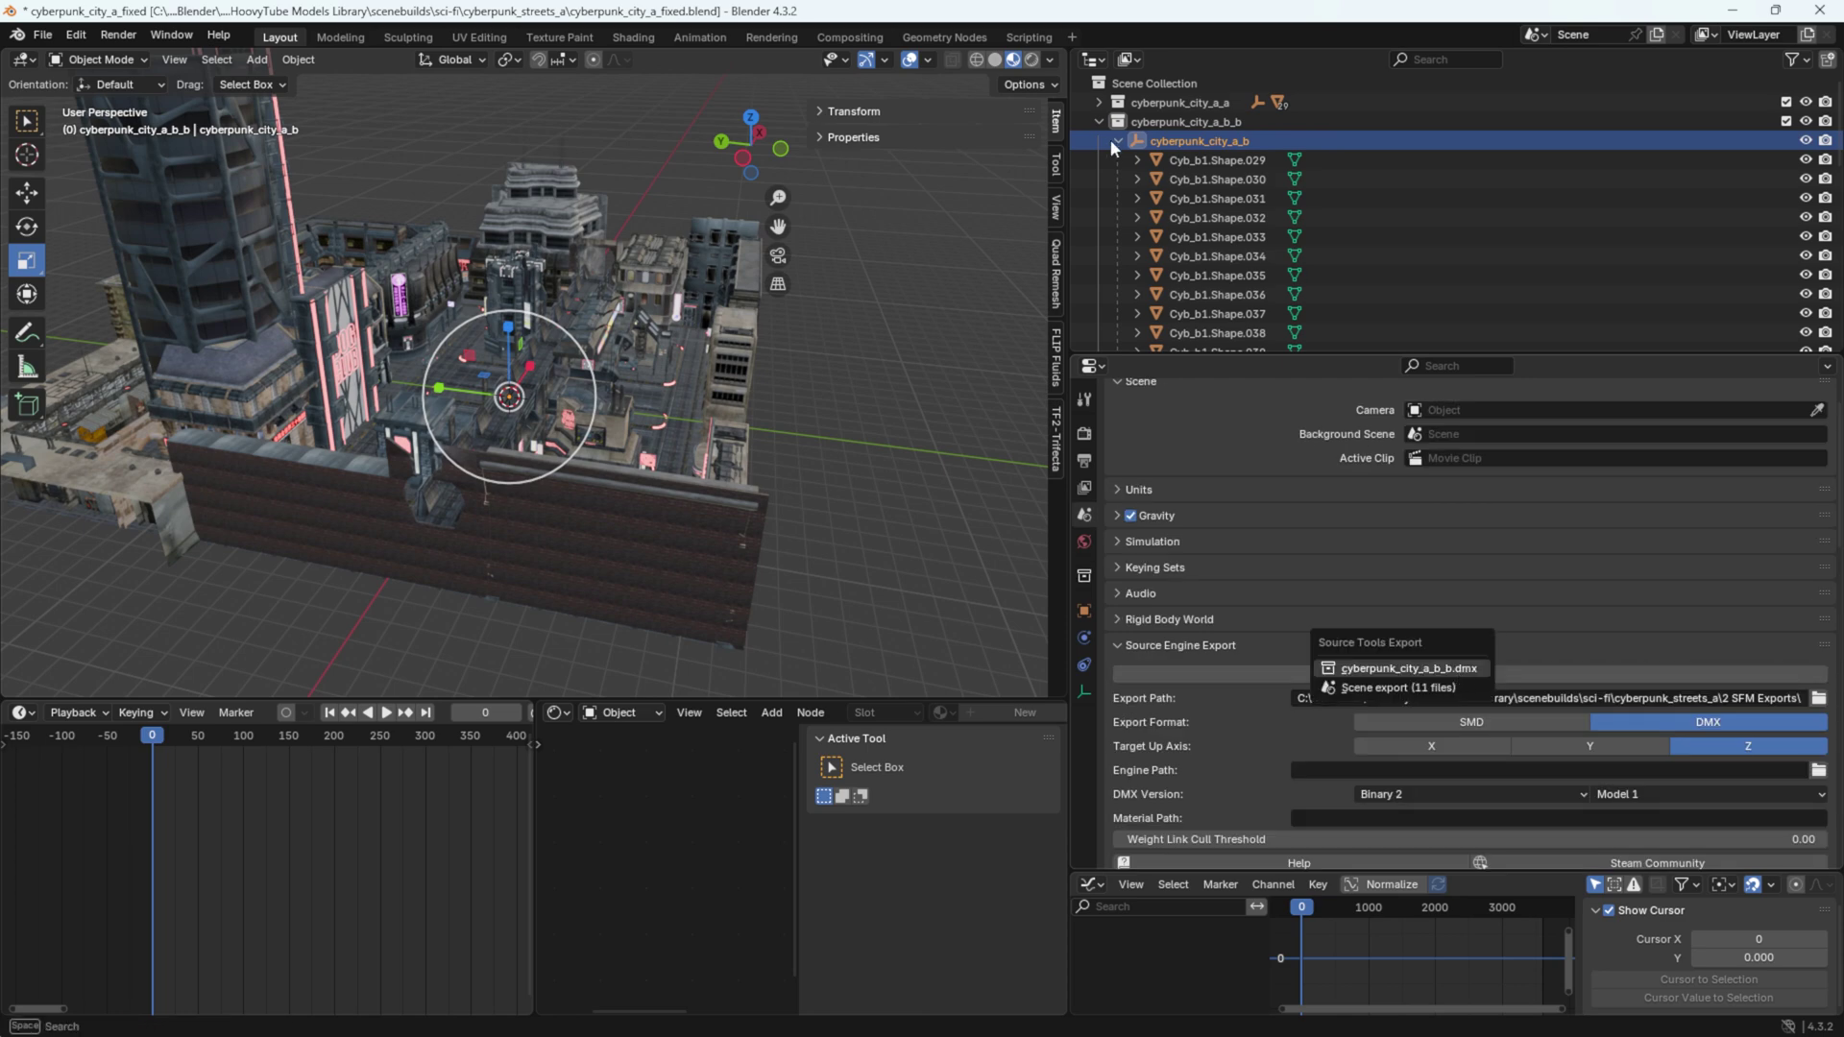
Step: Select the unparented Cyb_b1.Shape objects in the cyberpunk_city_a_b_a collection and export that part with Source Tools
{"action": "left_click", "coordinate": [1225, 314]}
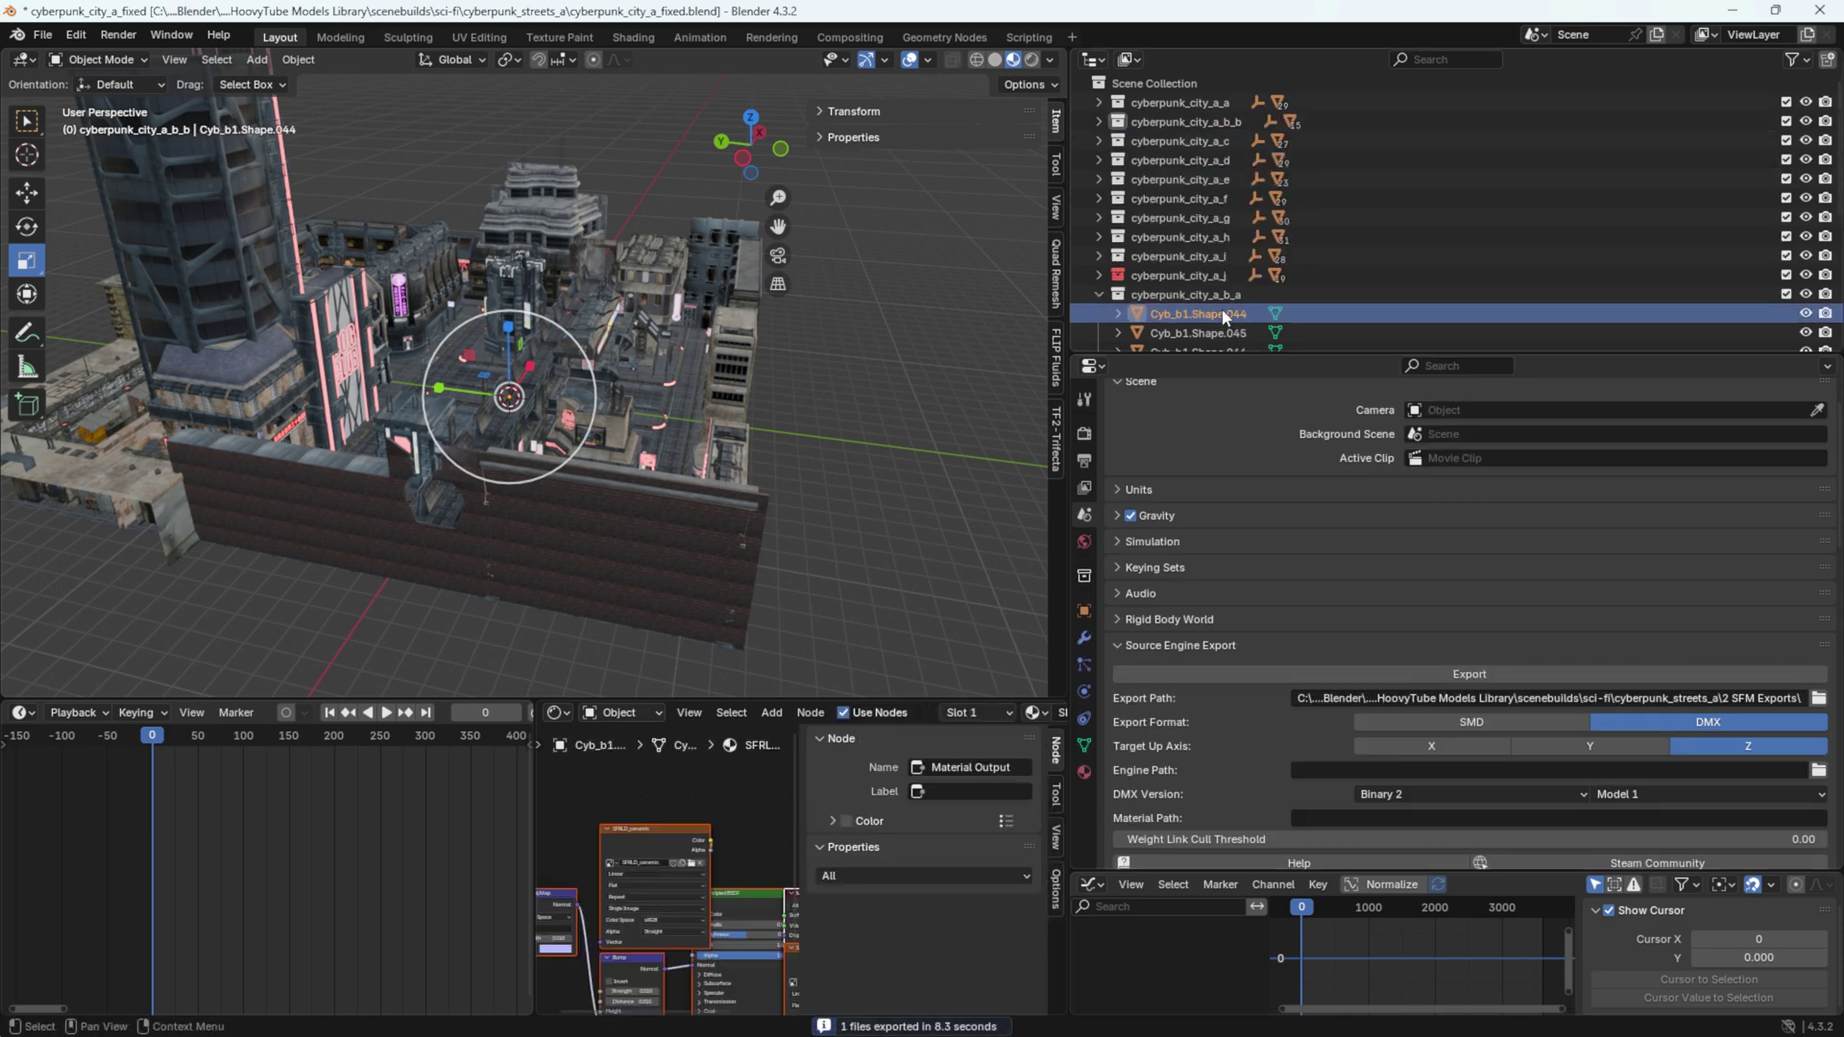
{"action": "scroll", "coordinate": [1166, 211], "scroll_direction": "down", "scroll_amount": 2}
{"action": "key", "text": "a"}
{"action": "left_click", "coordinate": [298, 60]}
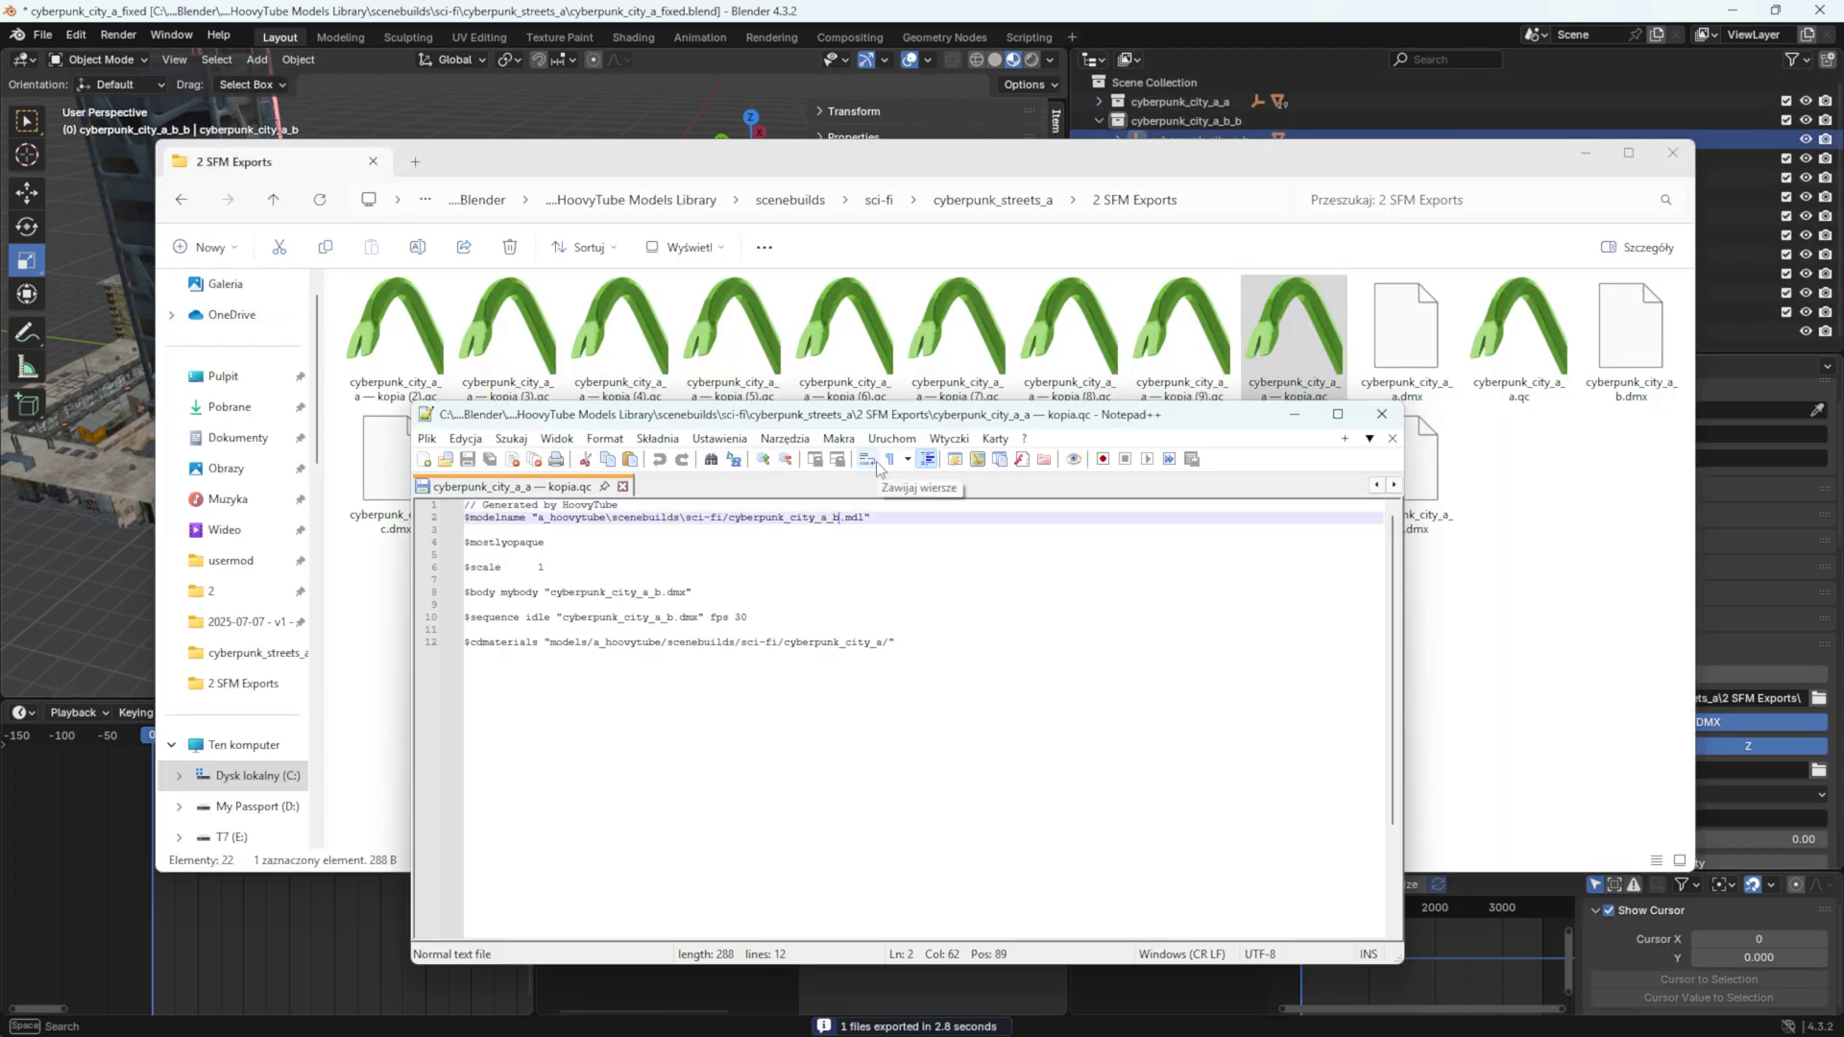
Step: Change the model name in the copied QC file to cyberpunk_city_a_b_b in Notepad++ and compile the split parts in Crowbar
{"action": "type", "text": "b_b"}
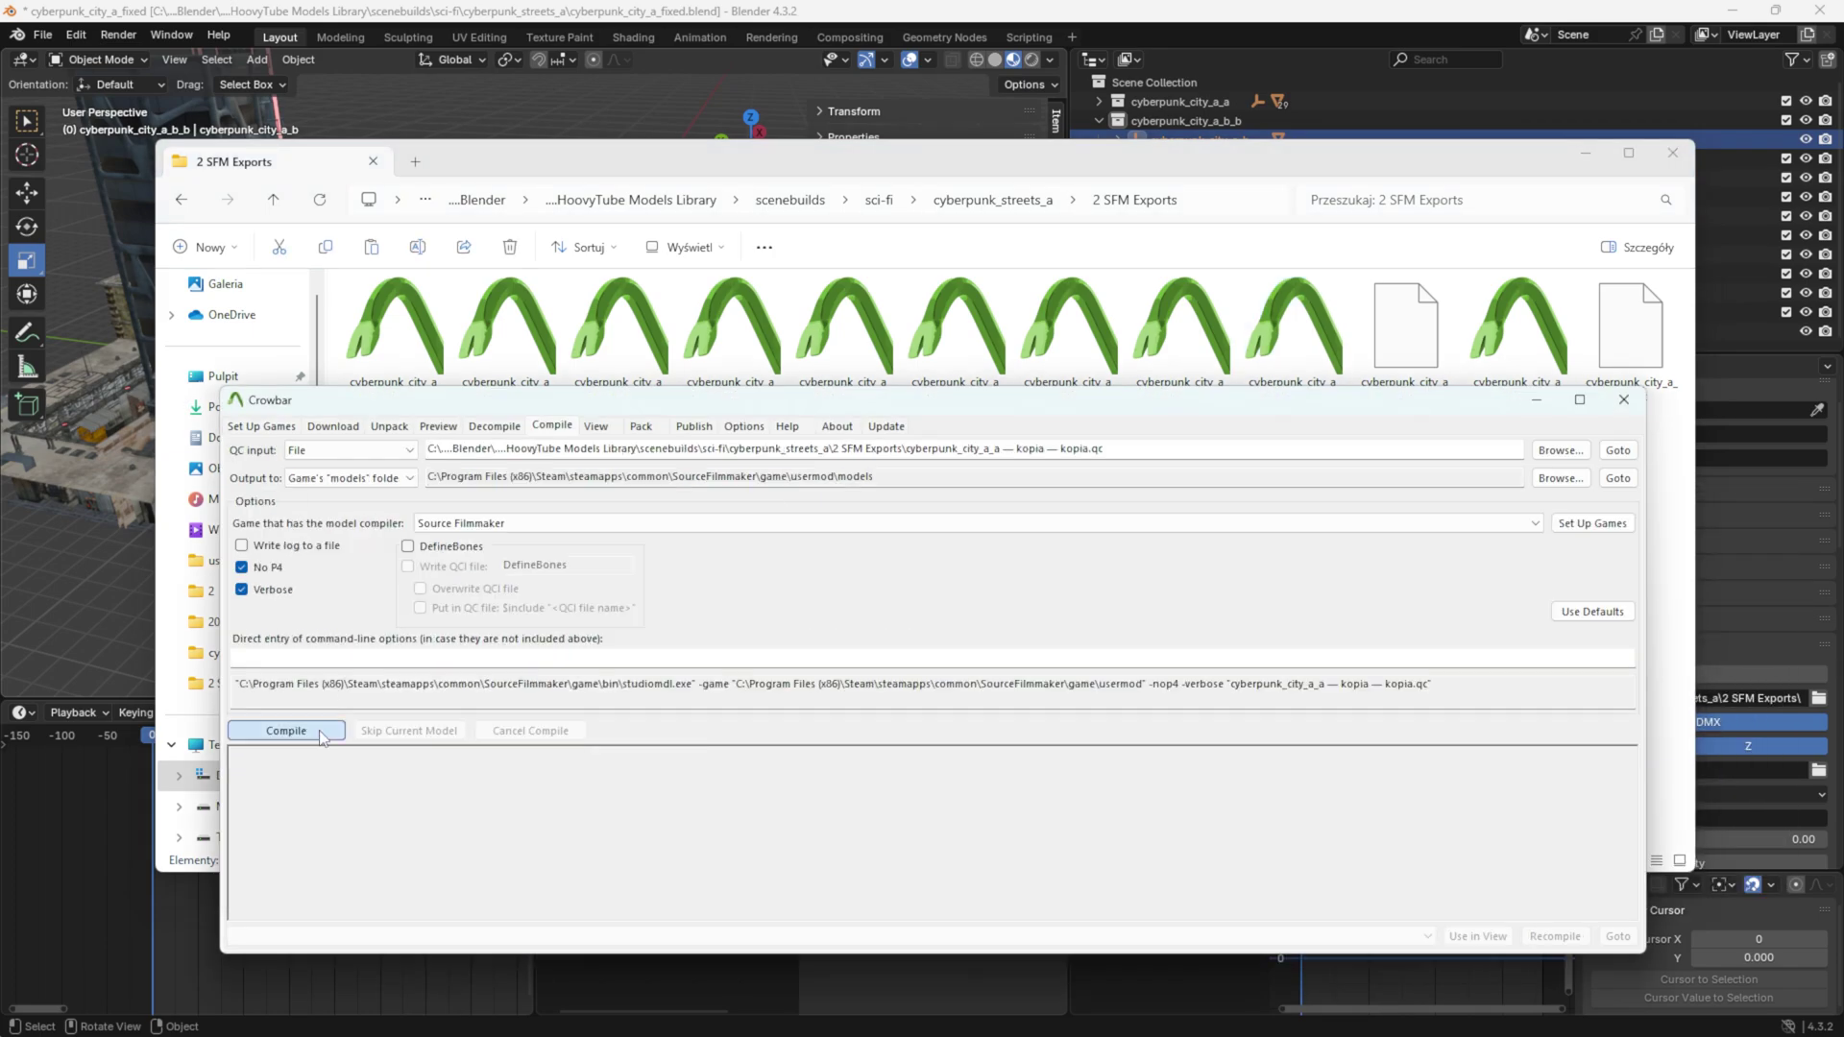
{"action": "left_click", "coordinate": [286, 731]}
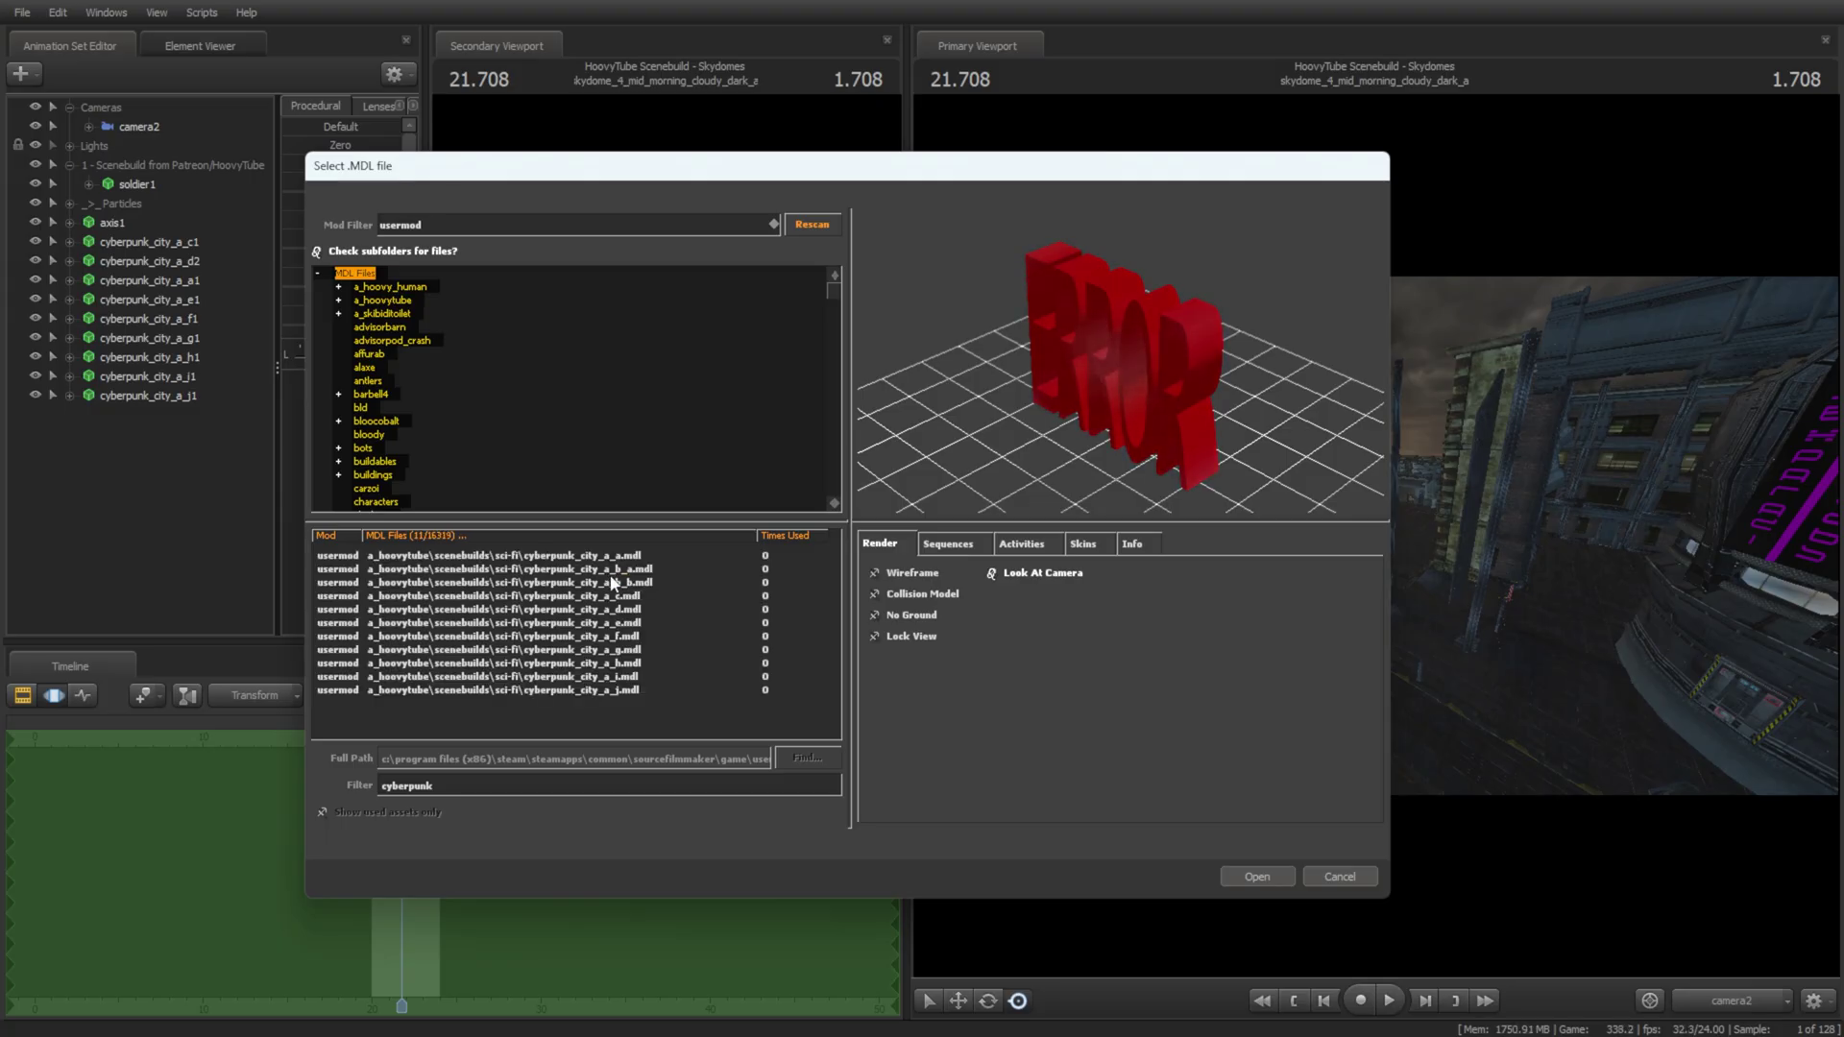
Step: In Source Filmmaker, load the cyberpunk_city_a_b_a and cyberpunk_city_a_b_b models and zero the rootTransform of each
{"action": "double_click", "coordinate": [612, 582]}
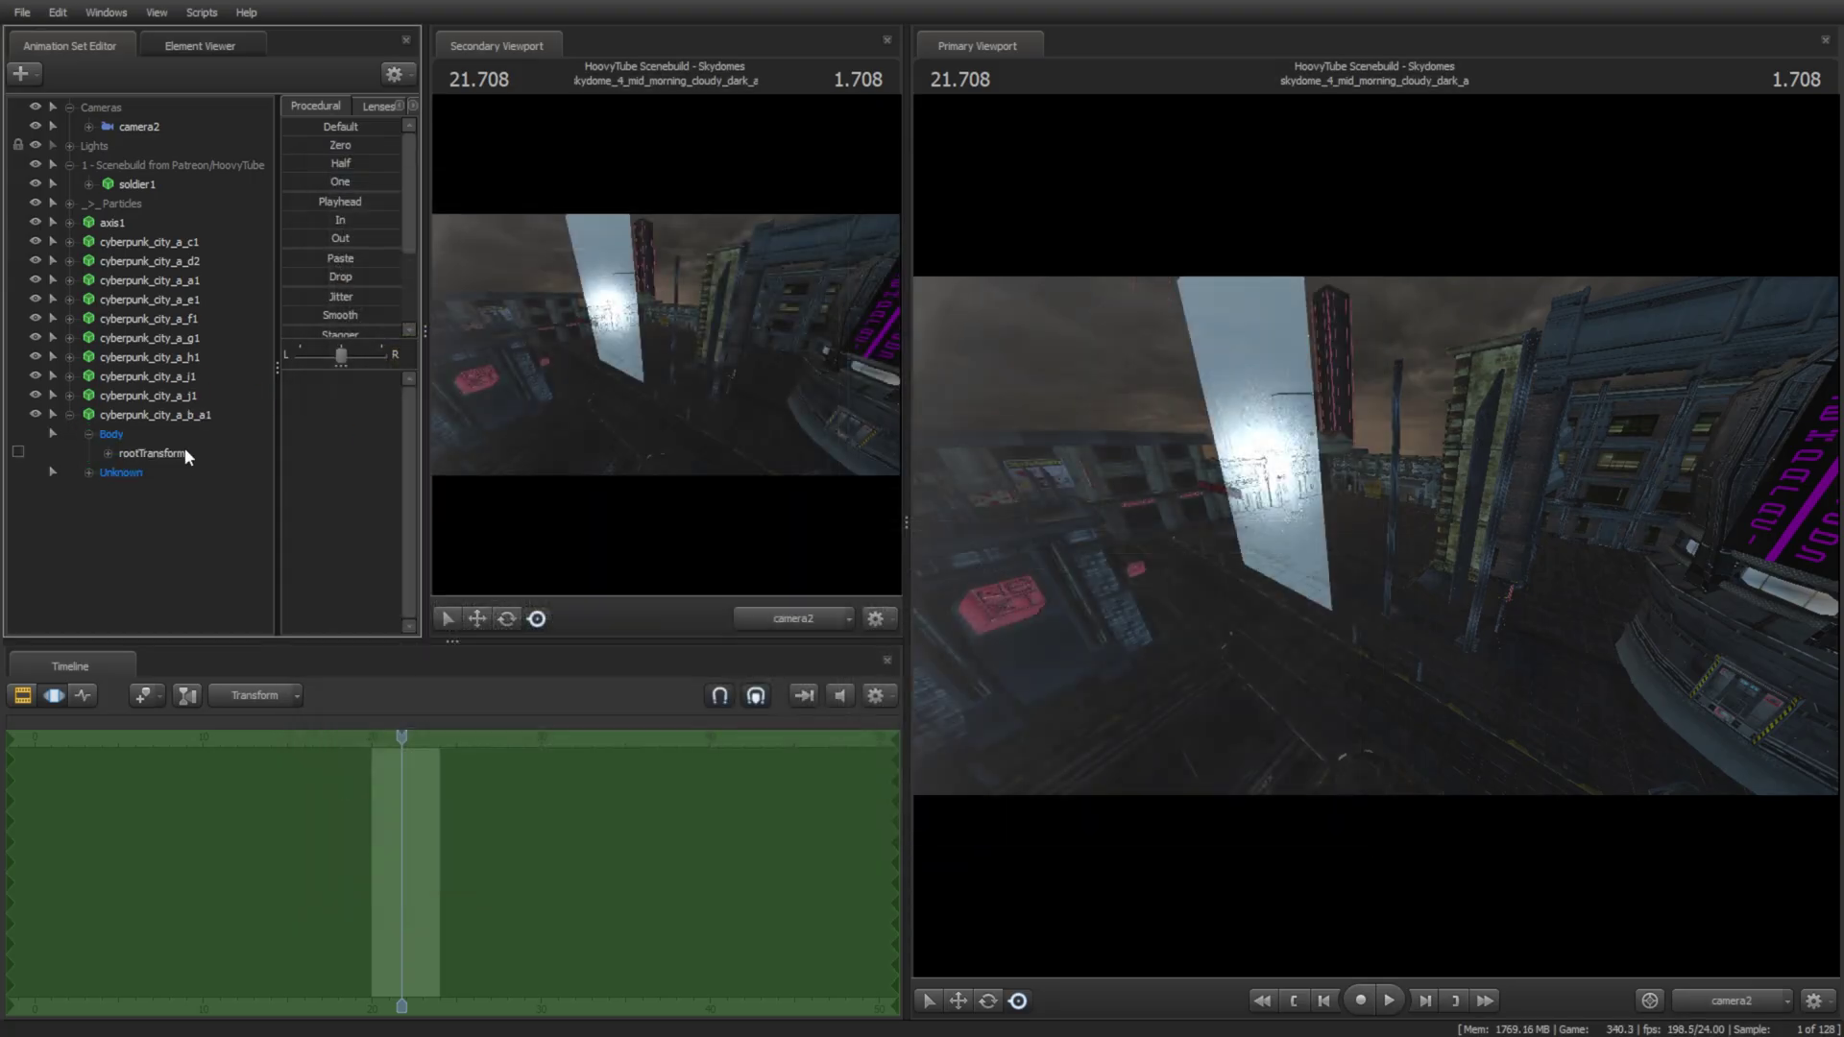
{"action": "left_click", "coordinate": [324, 151]}
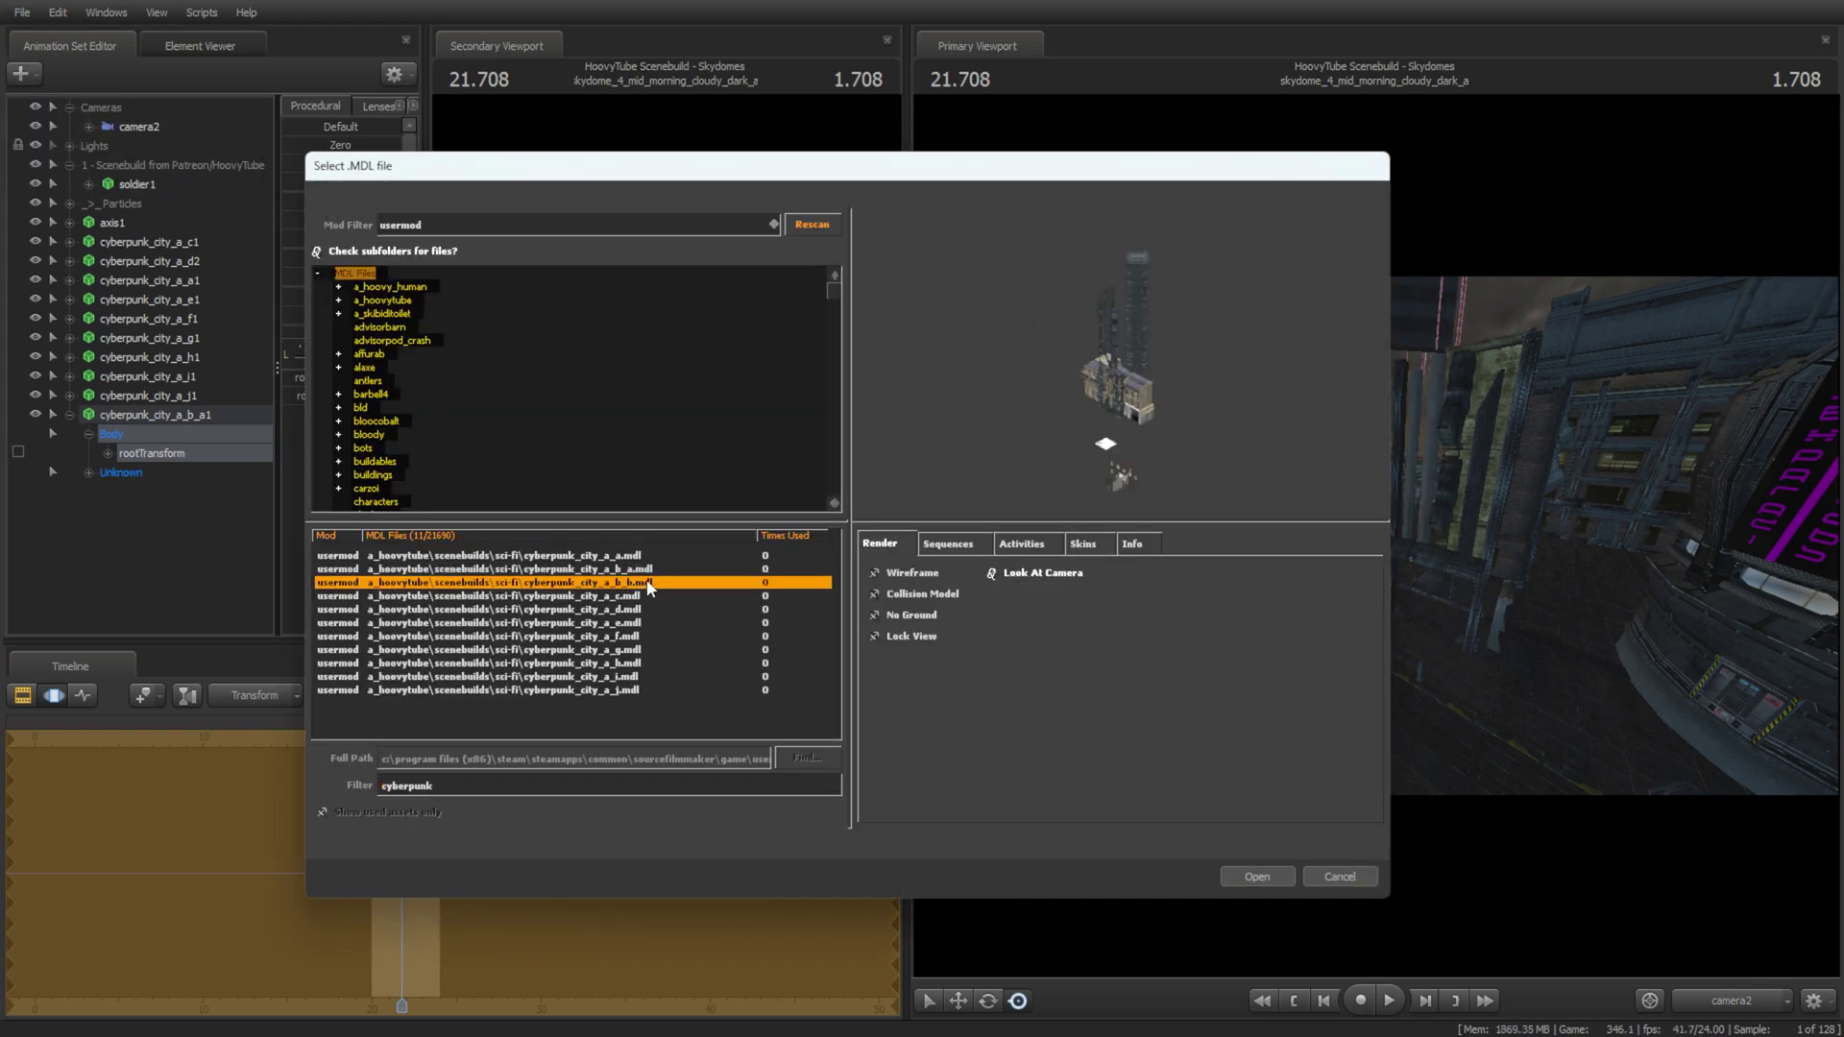
{"action": "double_click", "coordinate": [649, 583]}
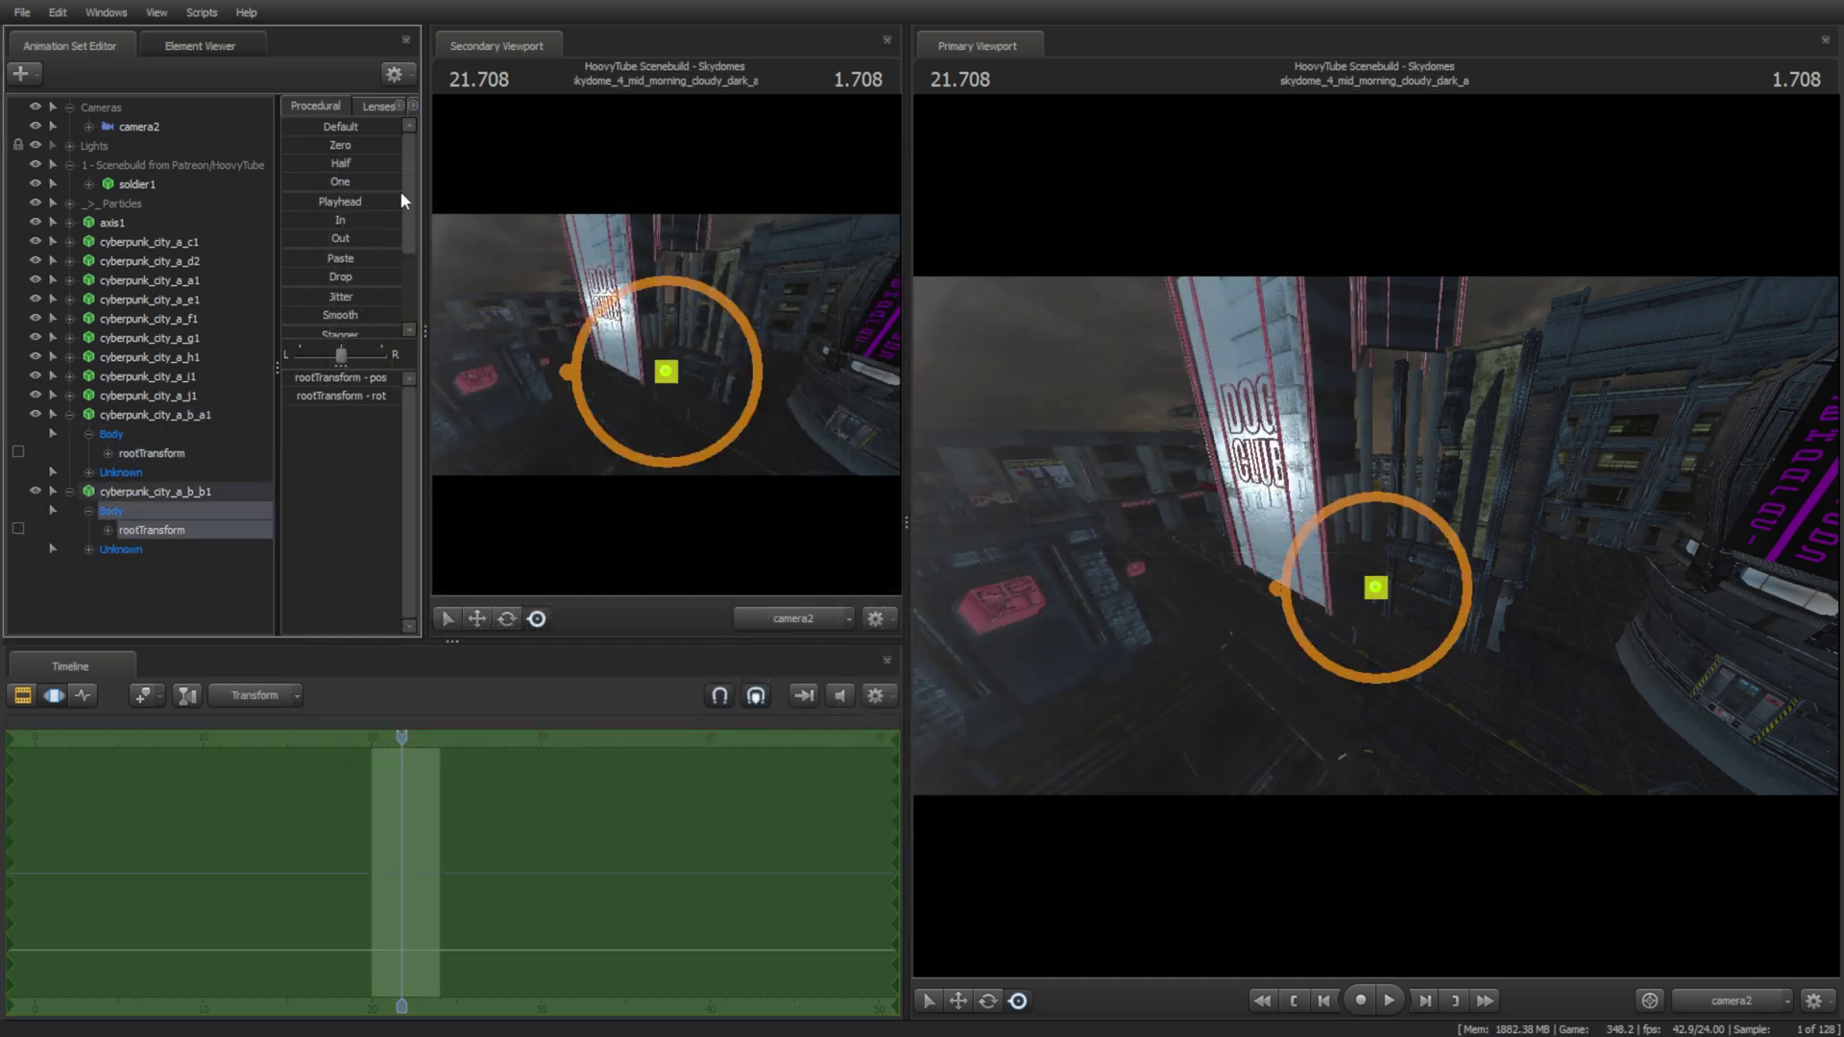
{"action": "left_click", "coordinate": [342, 146]}
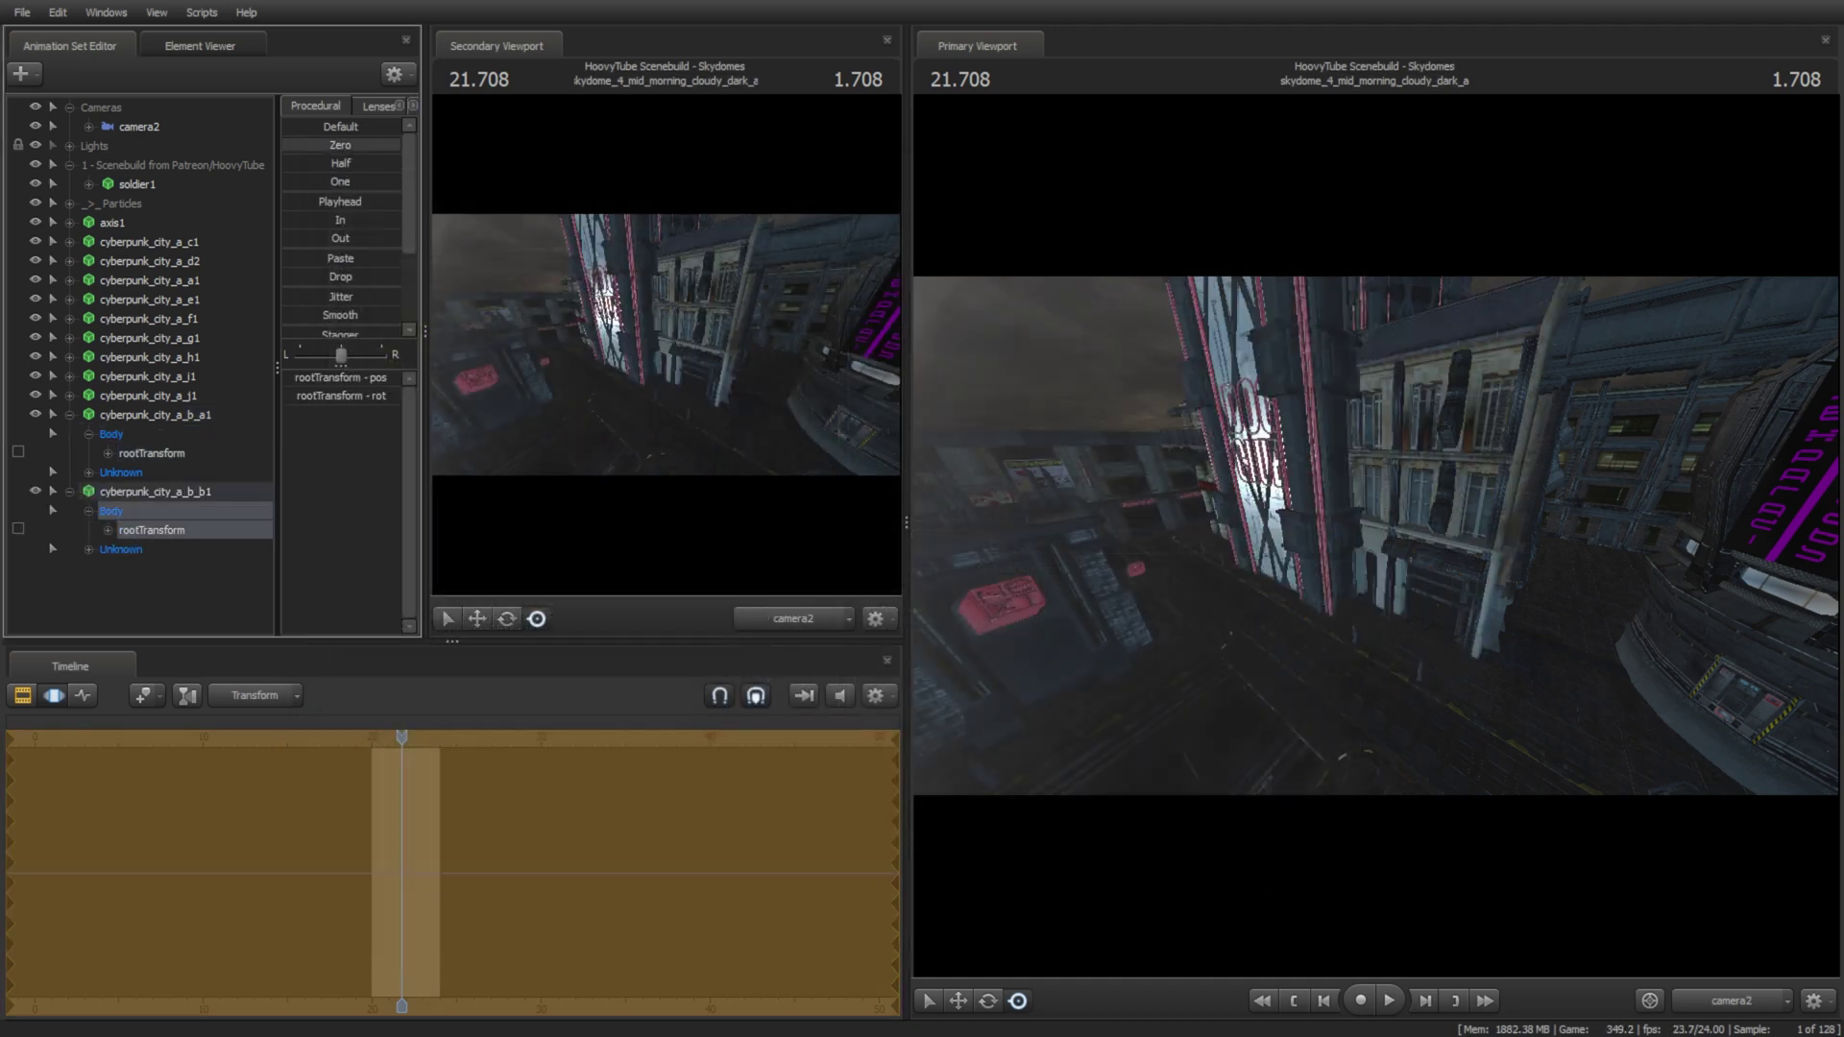
Step: With camera2 selected in the scene, paste the copied settings over everything below the base texture in SFRLD_concreteNO.vmt in VTFEdit
{"action": "left_click", "coordinate": [165, 130]}
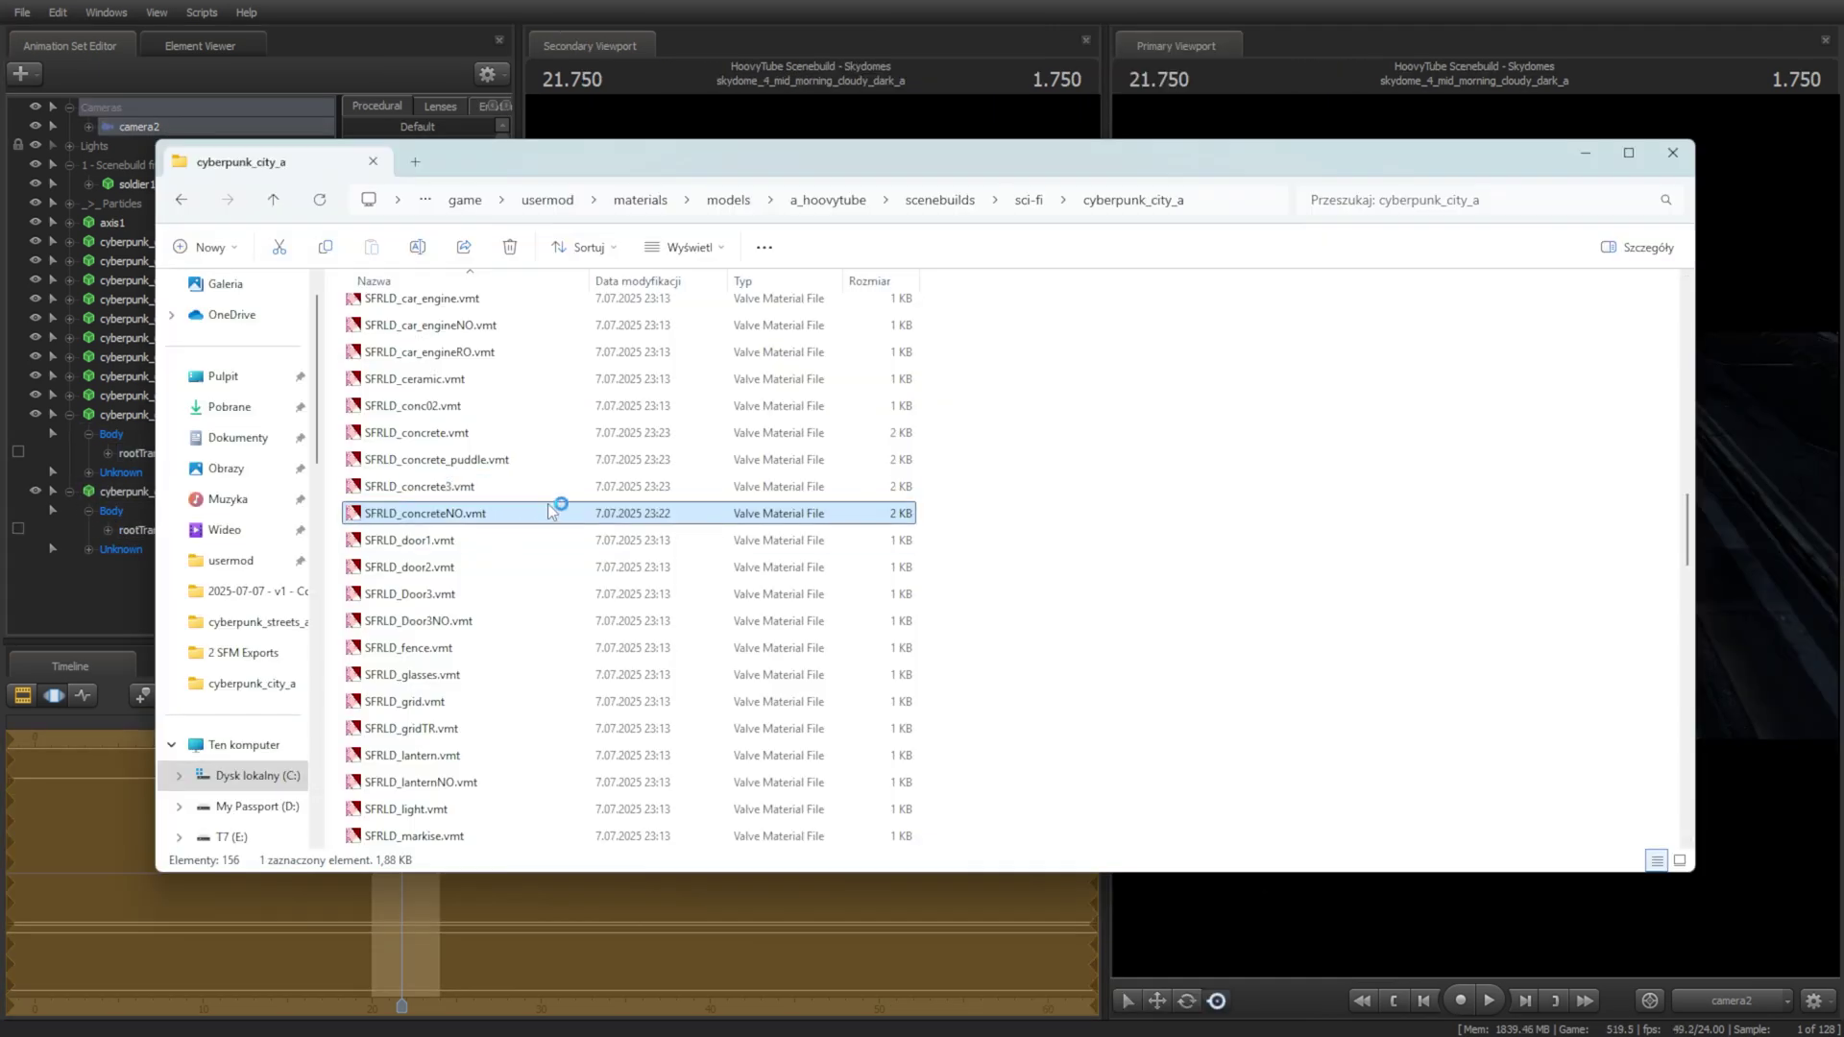
{"action": "scroll", "coordinate": [1448, 765], "scroll_direction": "down", "scroll_amount": 7}
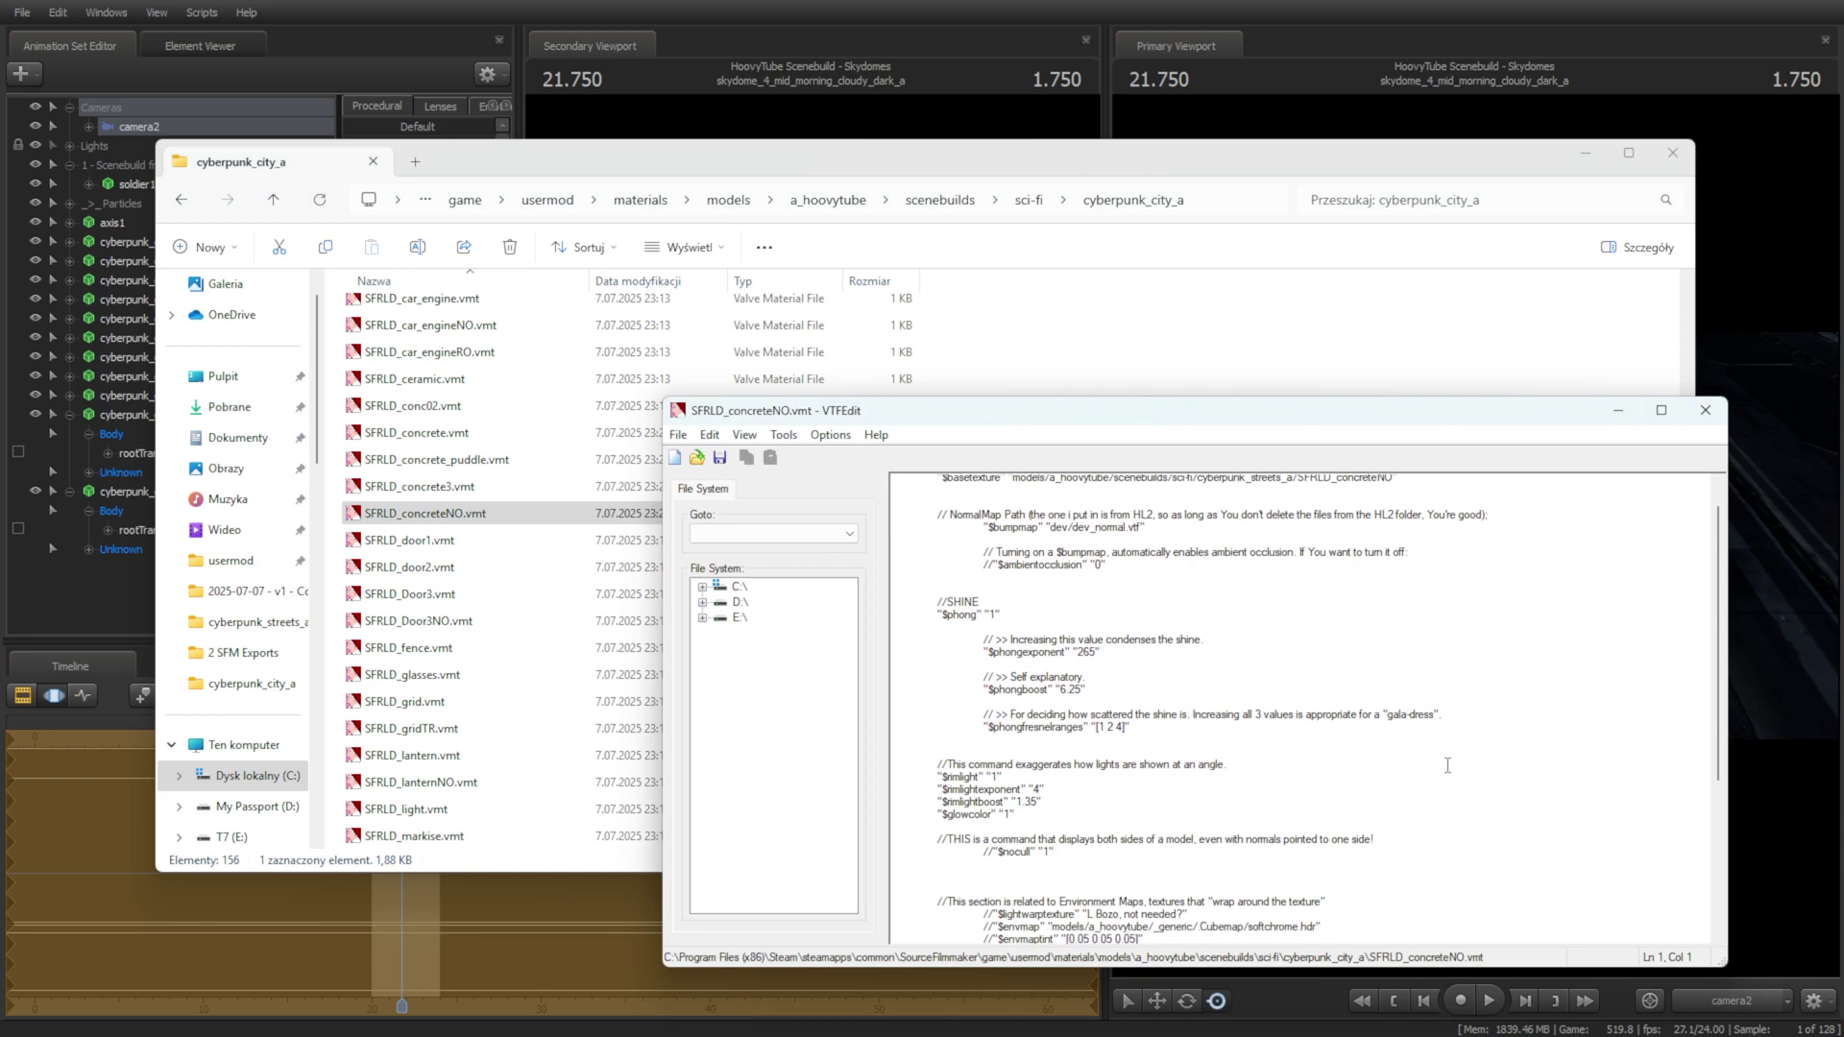
{"action": "left_click_drag", "start_coordinate": [1595, 911], "coordinate": [907, 539]}
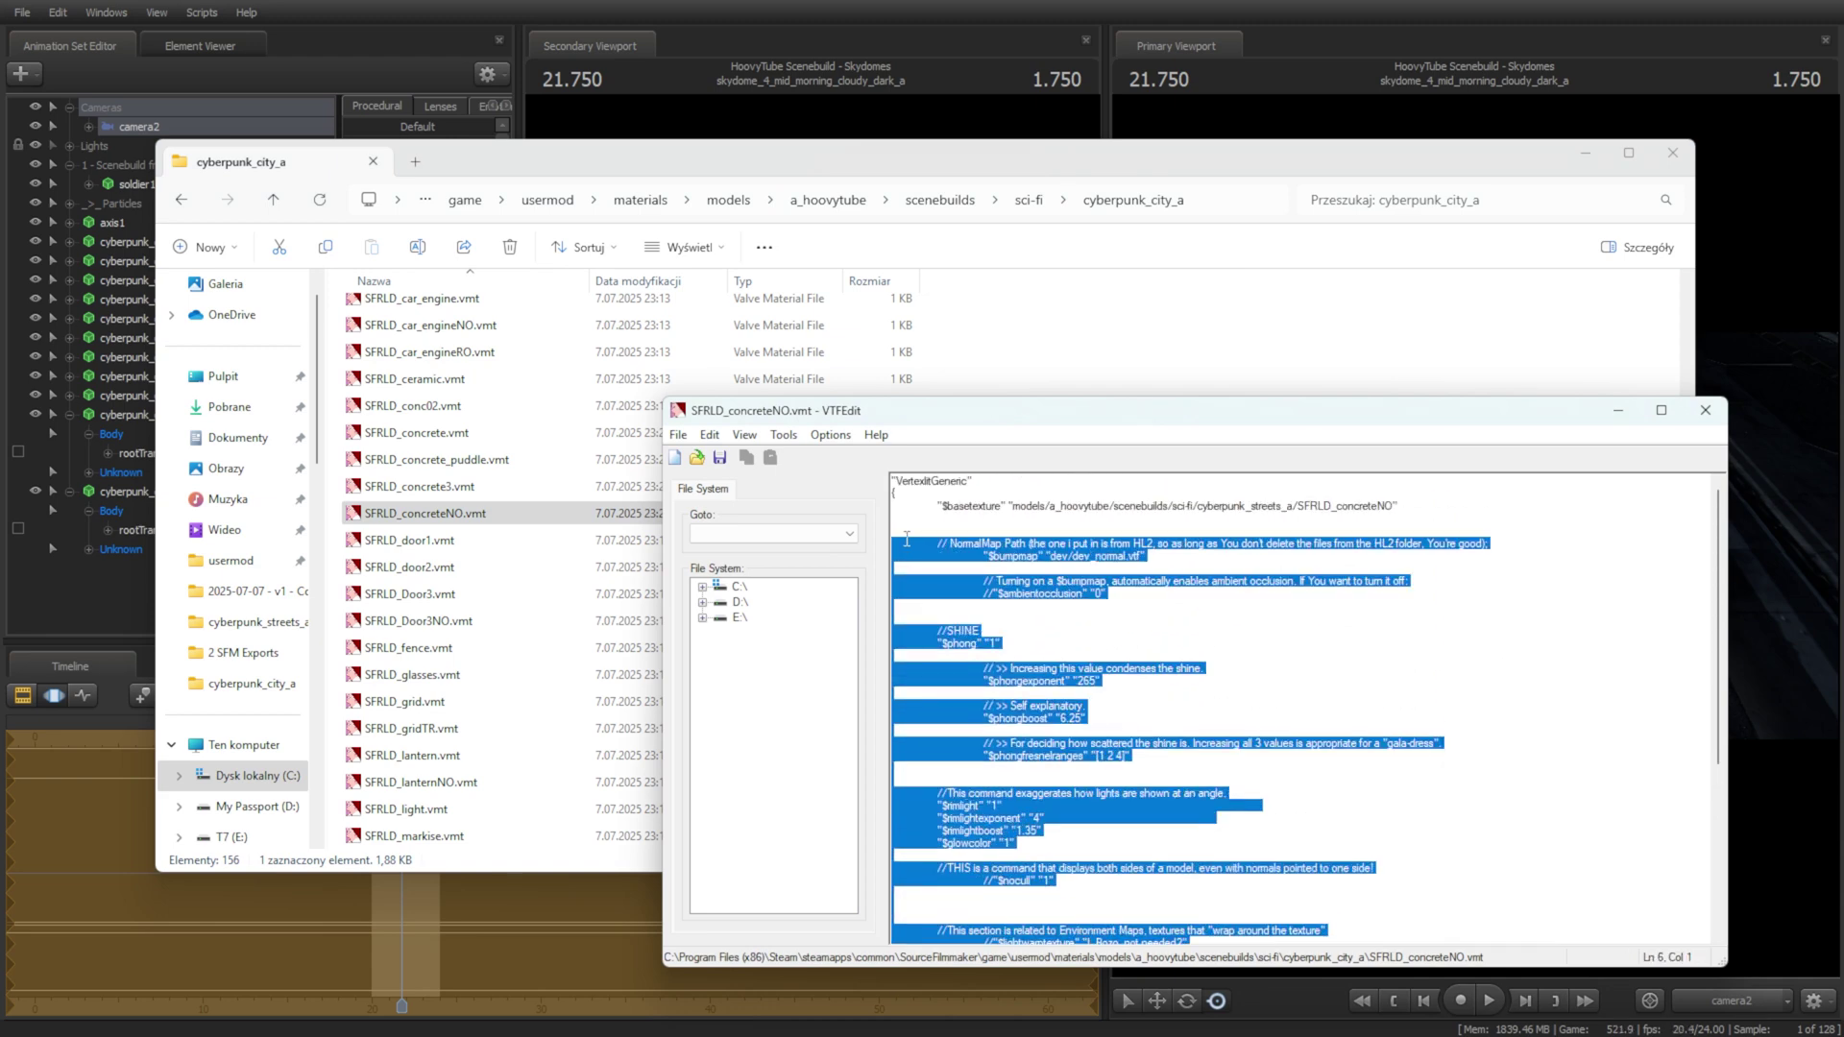
{"action": "key", "text": "ctrl+v"}
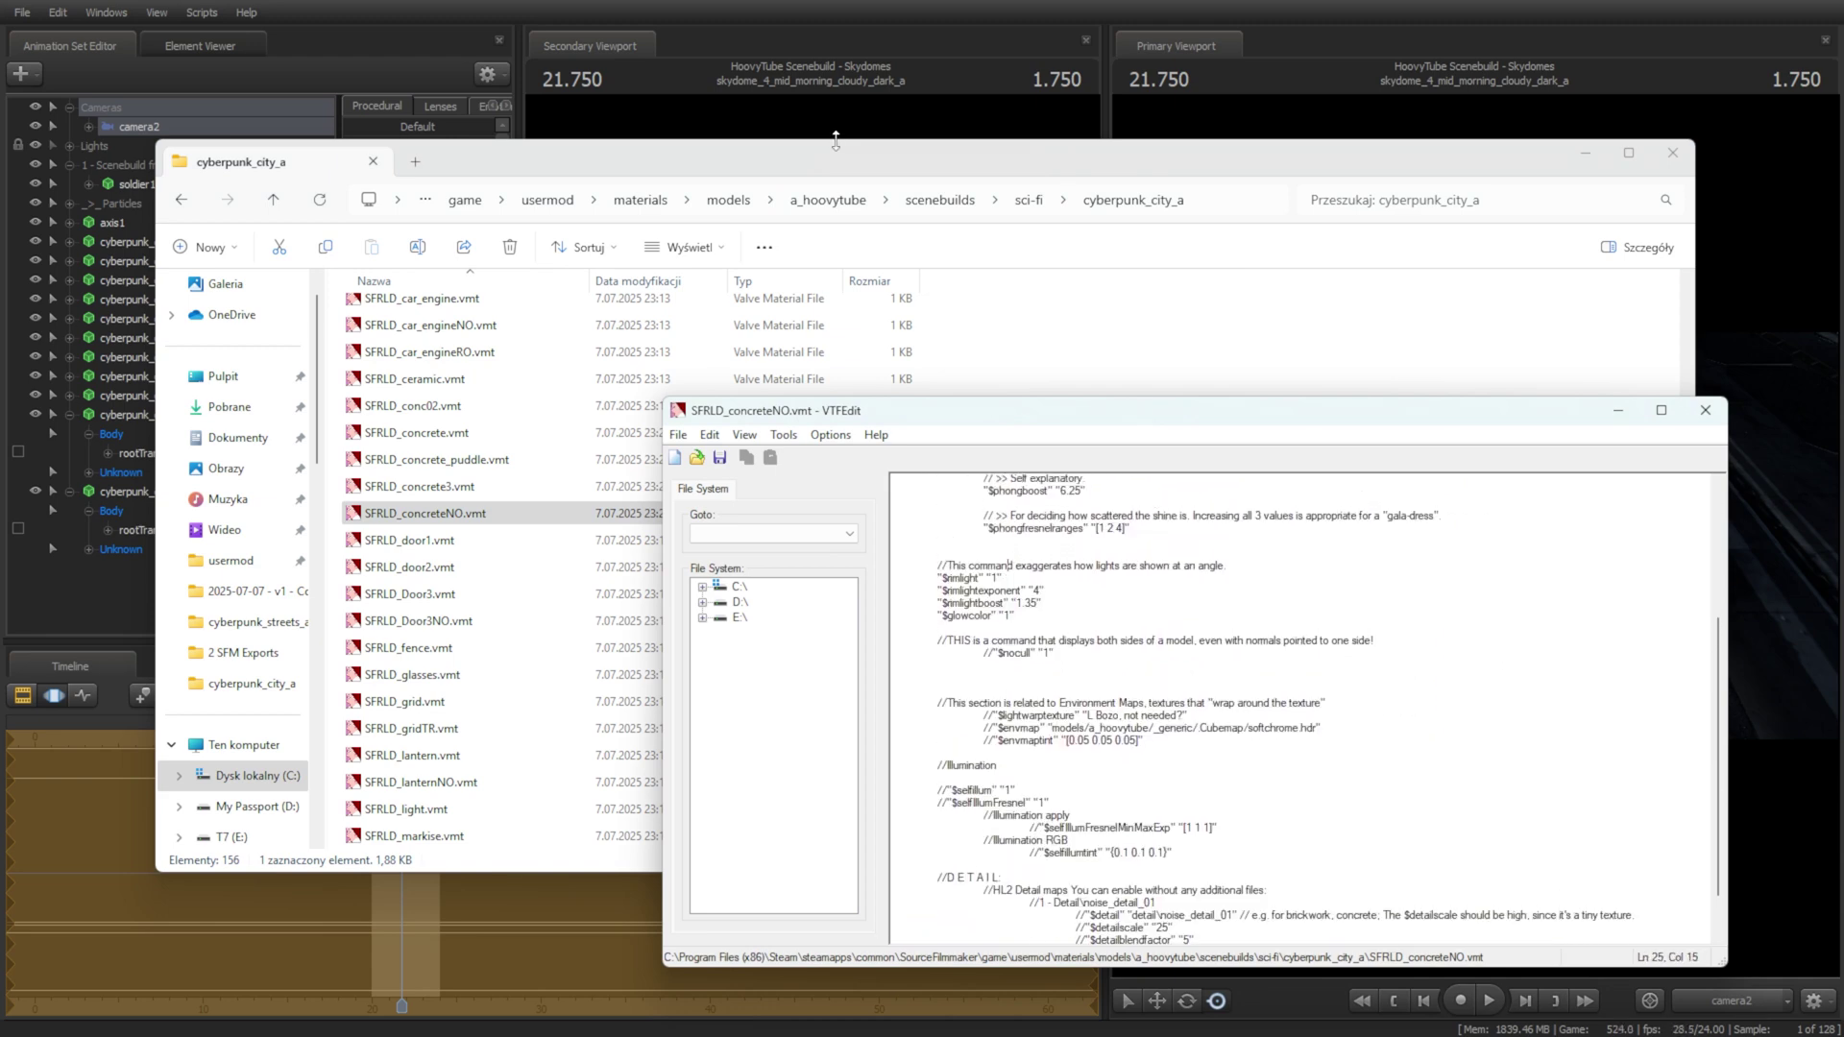
Step: Reload the scene's materials in Source Filmmaker with mat_reloadallmaterials and move camera2 to inspect the concrete street surface
{"action": "left_click", "coordinate": [835, 136]}
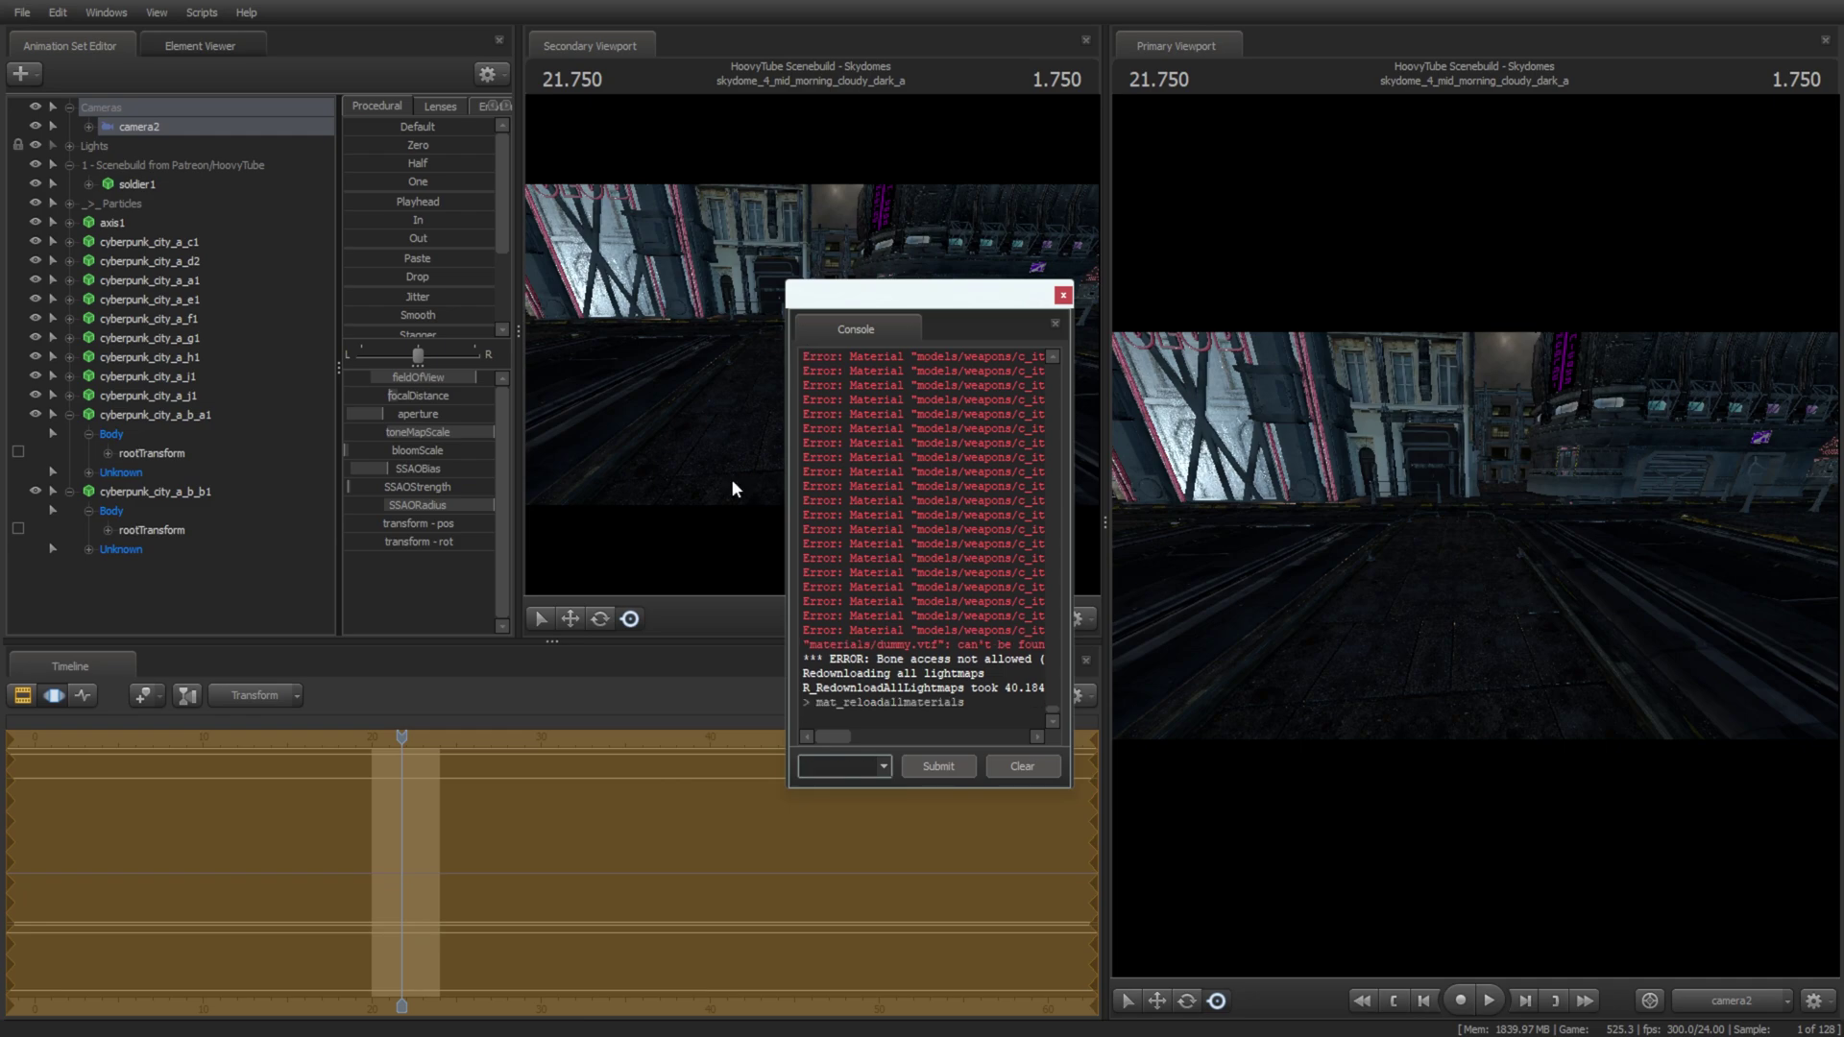
{"action": "left_click", "coordinate": [395, 727]}
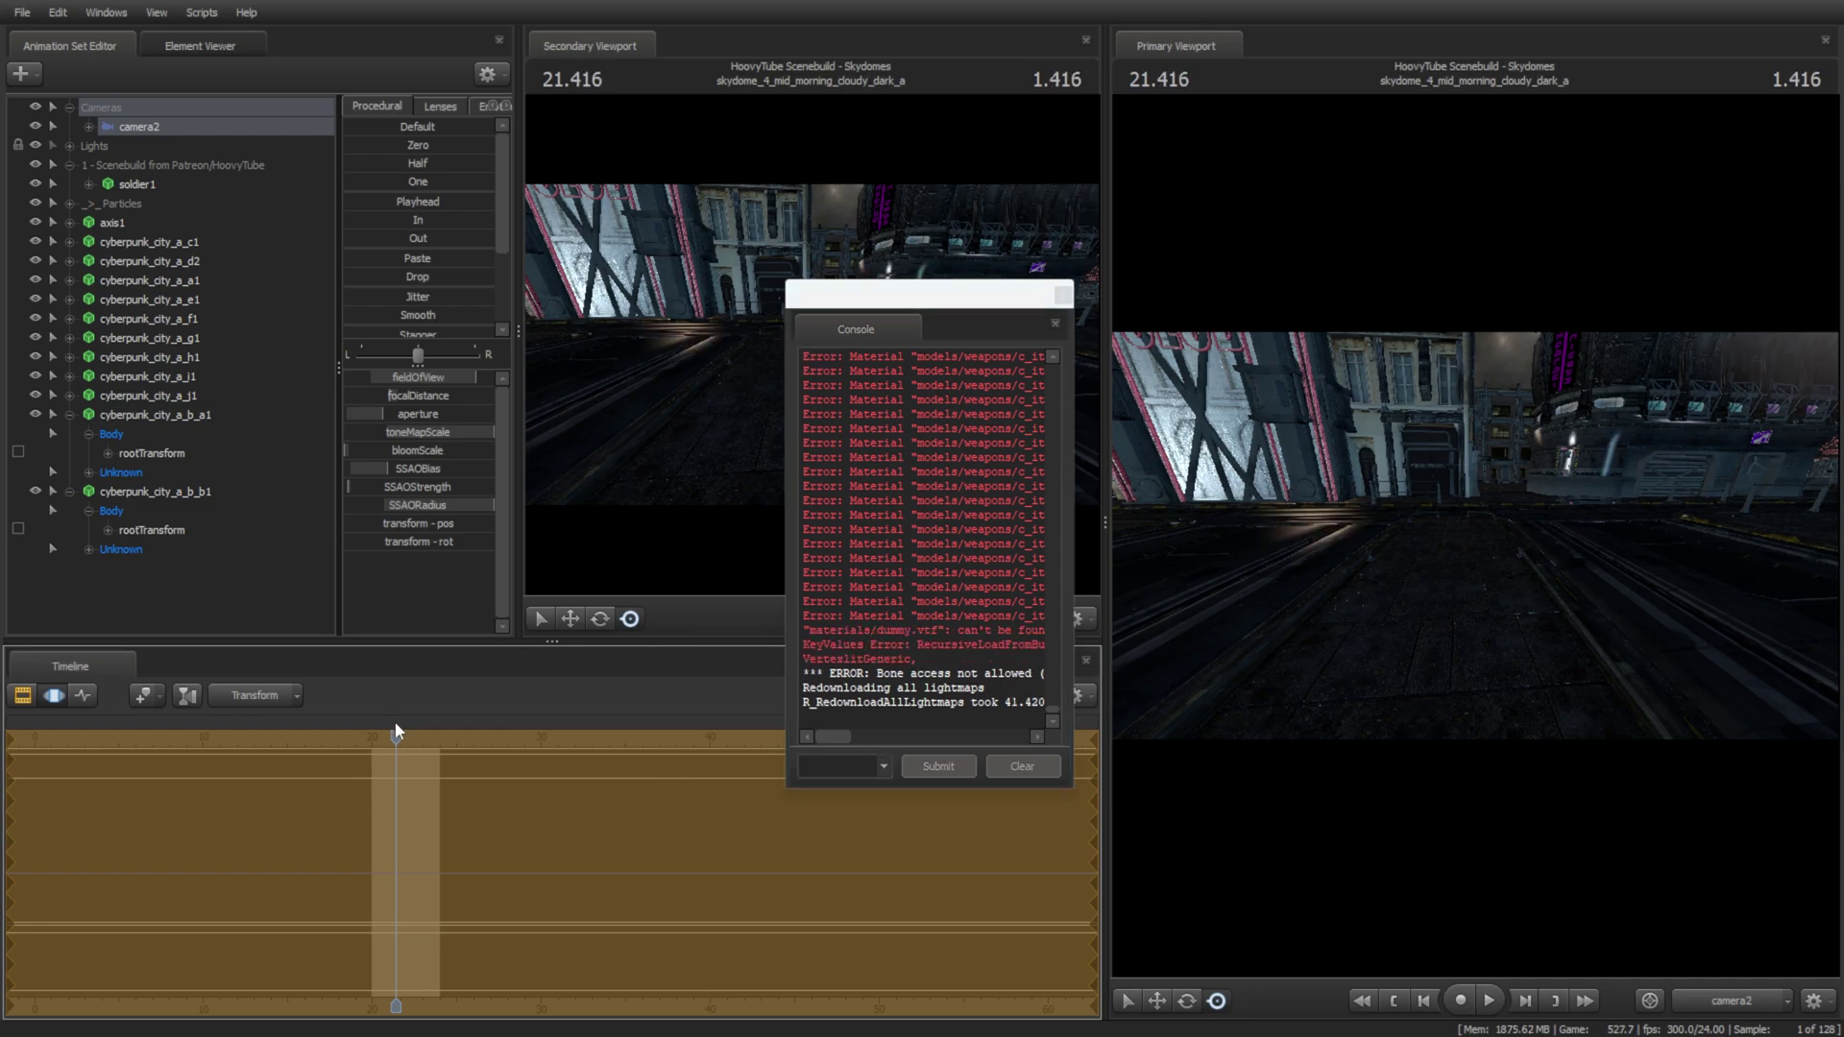
{"action": "left_click_drag", "start_coordinate": [1474, 535], "coordinate": [1412, 643]}
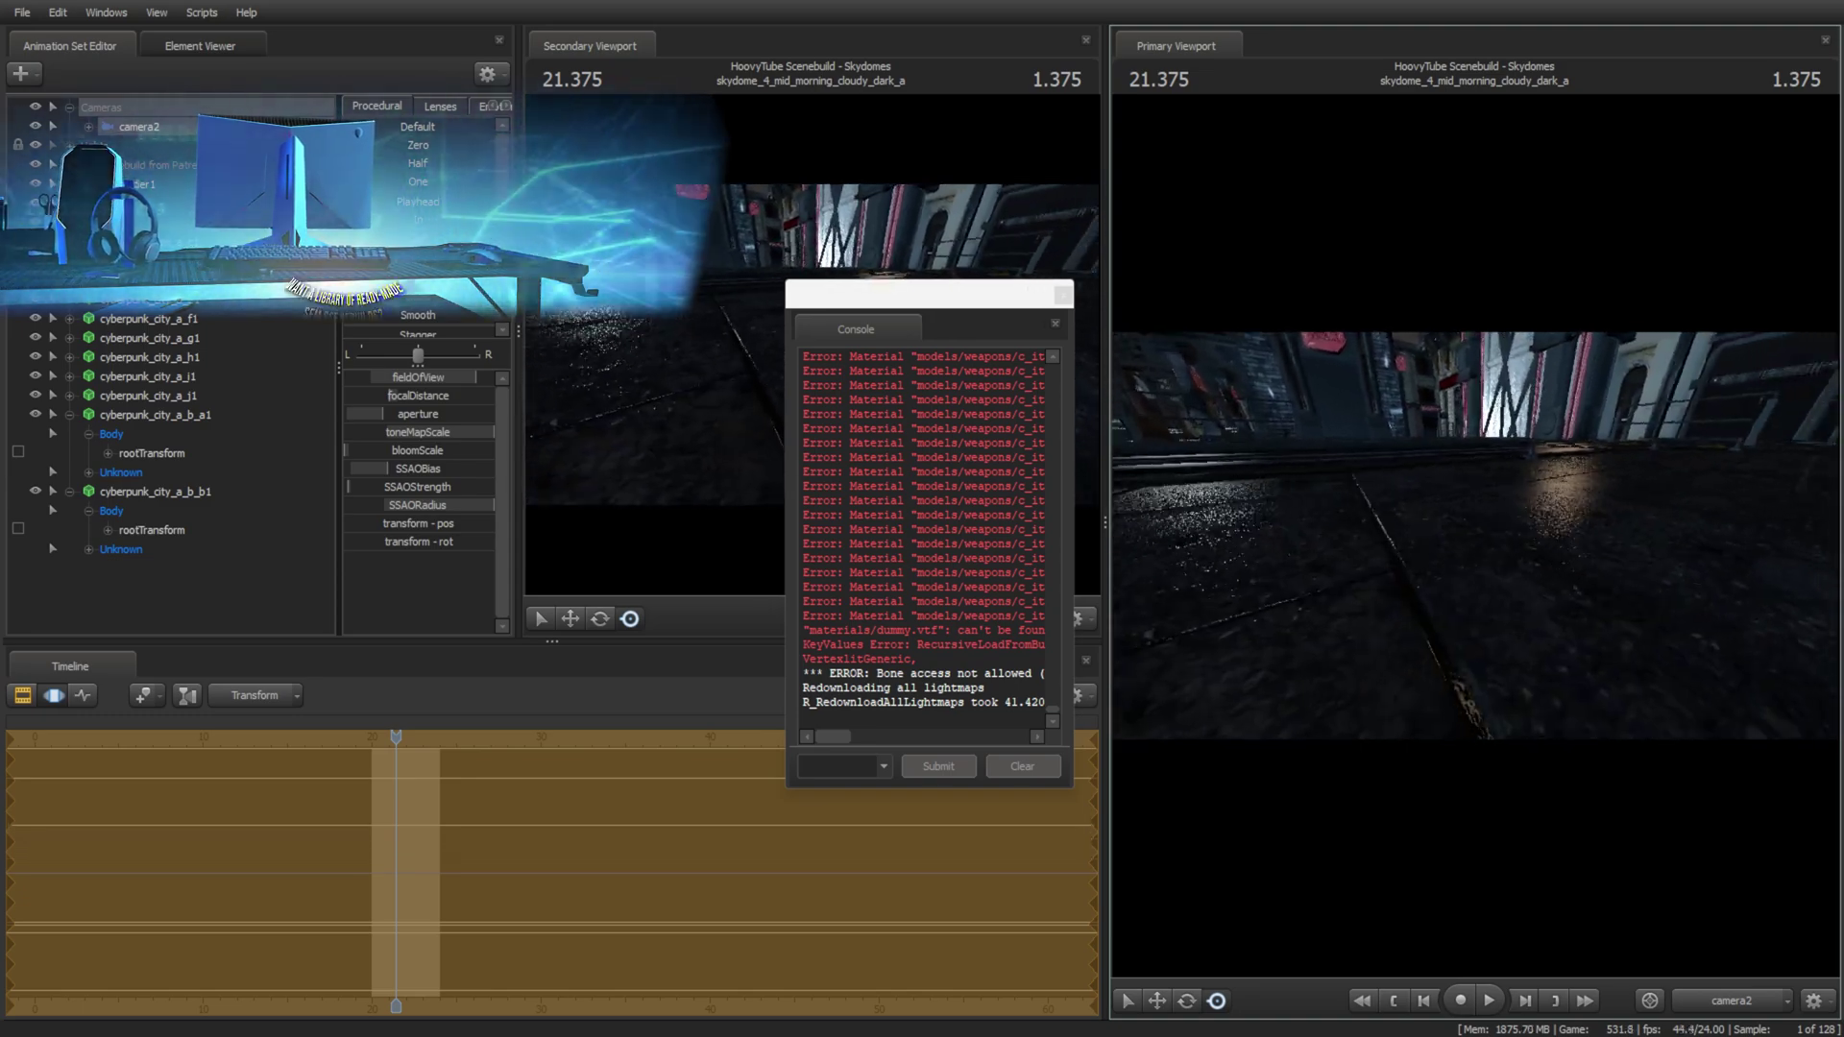
{"action": "left_click_drag", "start_coordinate": [1411, 499], "coordinate": [1246, 497]}
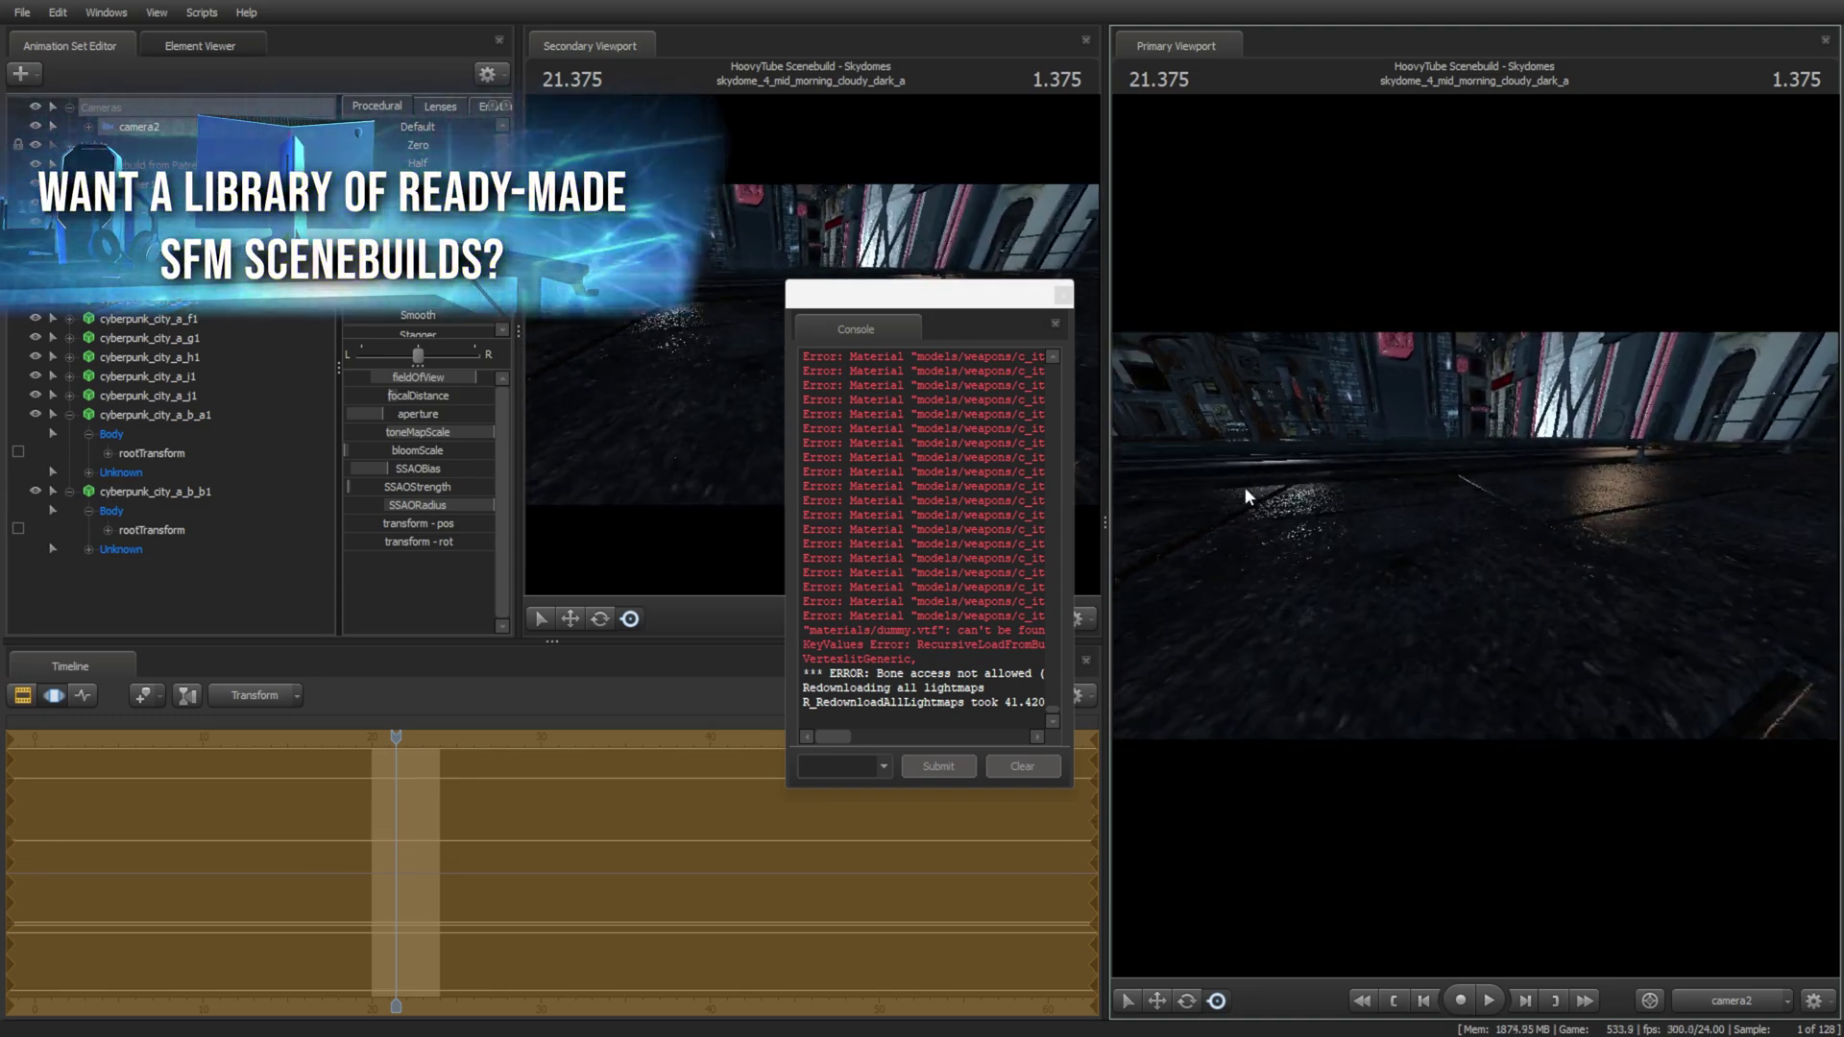
{"action": "left_click", "coordinate": [1063, 295]}
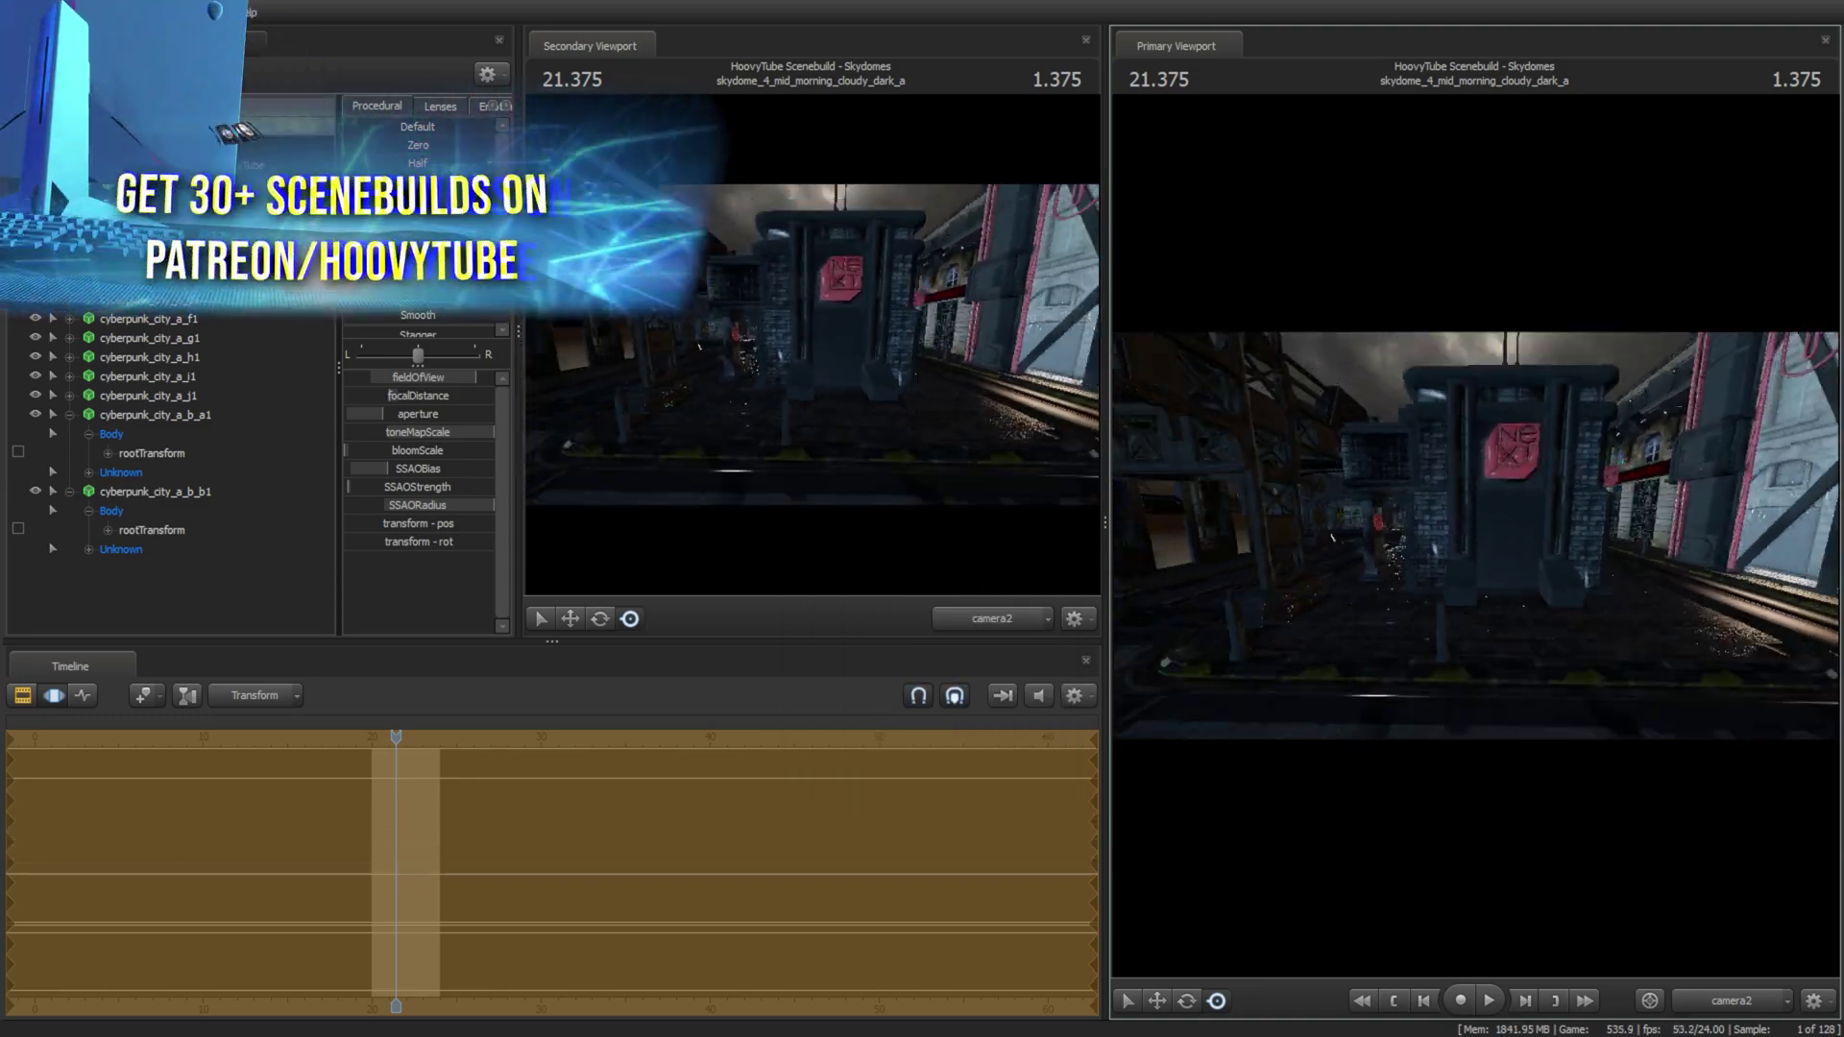